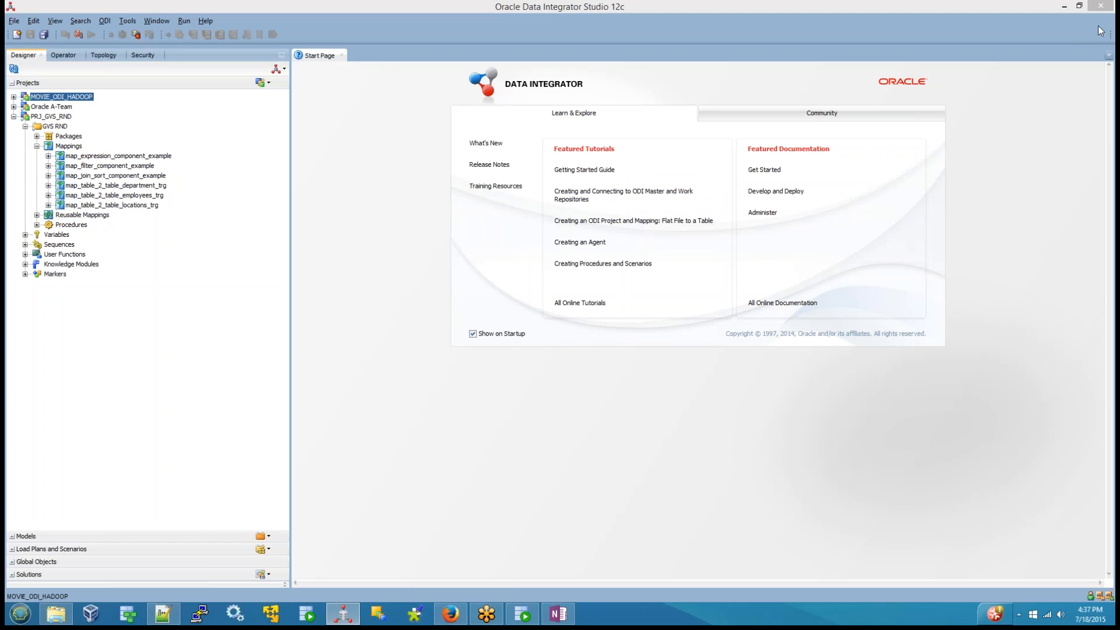
Step: Open the map_join_sort_component_example mapping from the PRJ_GVS_RND project
click(451, 261)
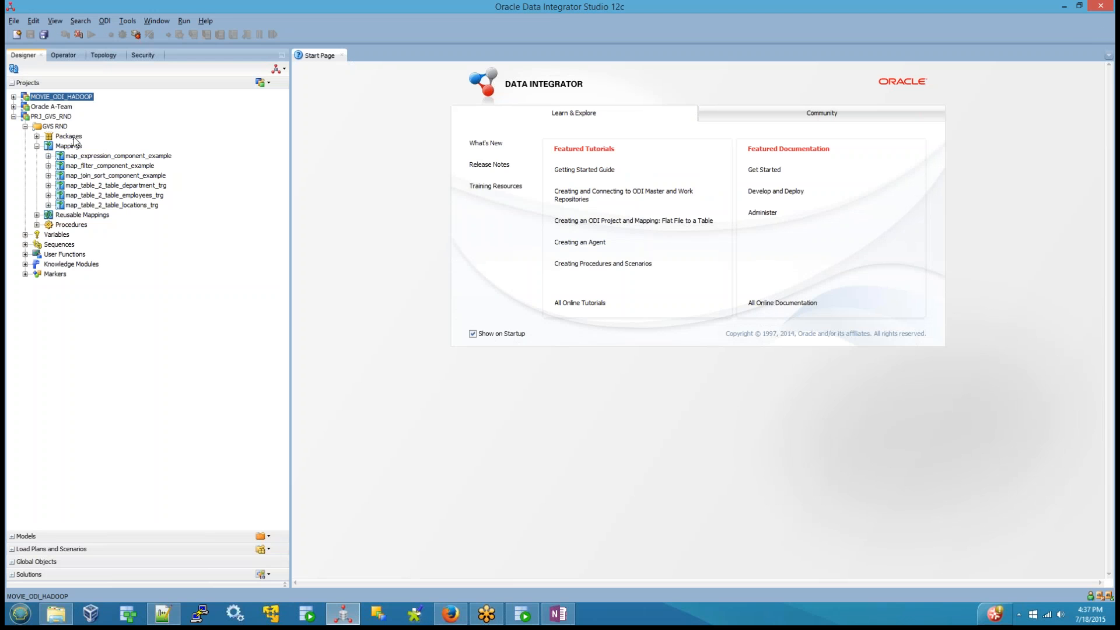
click(119, 176)
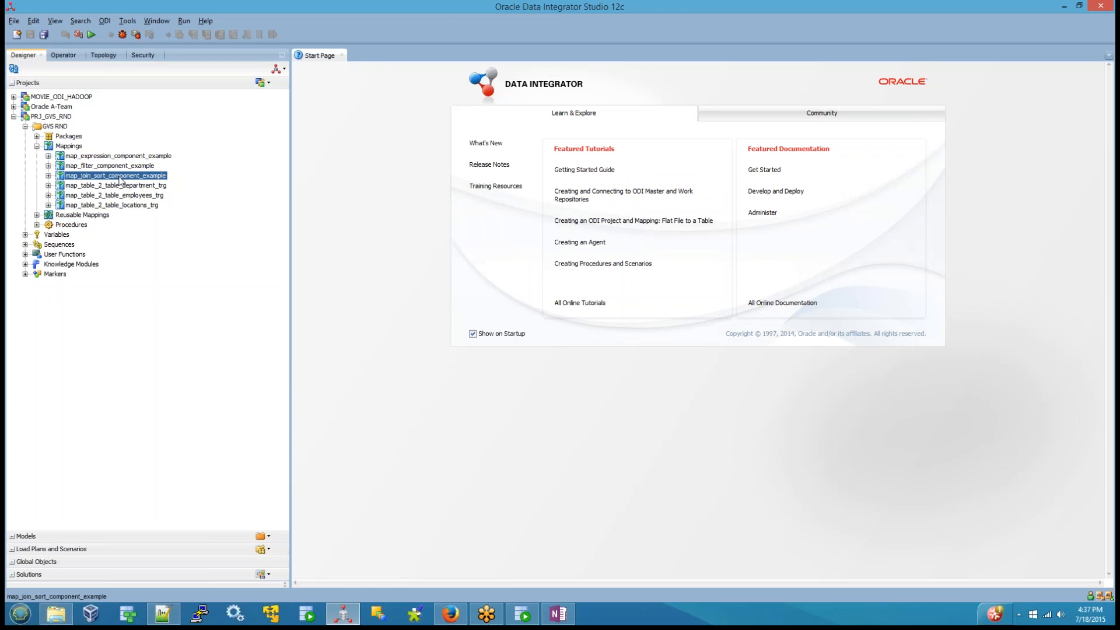
double_click(120, 176)
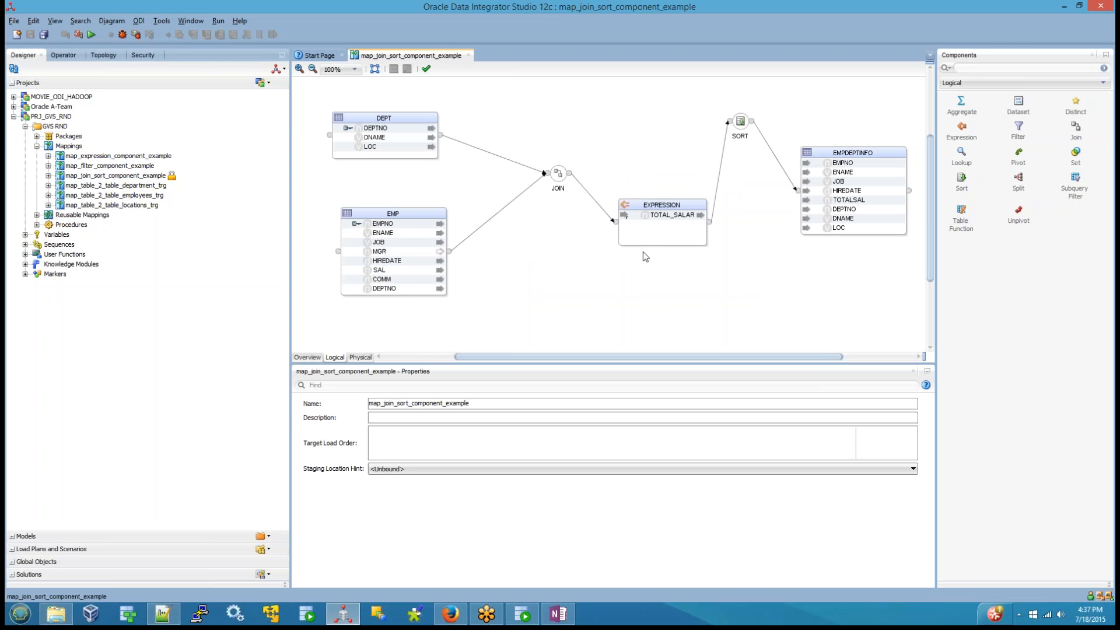
Step: Move the EXPRESSION component closer to JOIN in the mapping diagram and collapse it to its icon view
drag(652, 216, 626, 207)
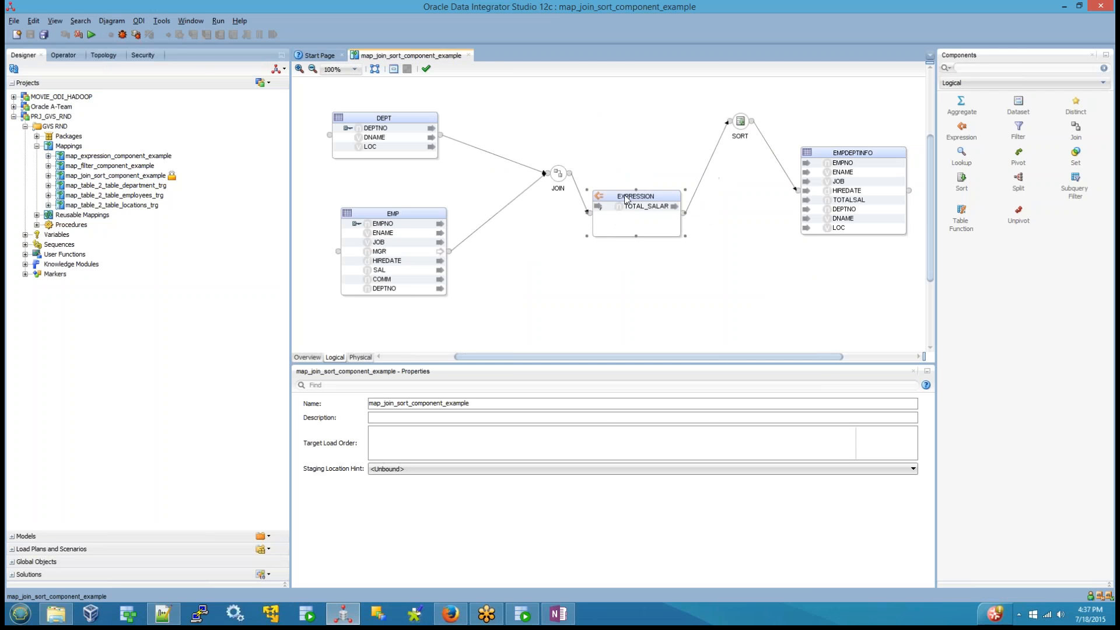
right_click(637, 208)
click(576, 244)
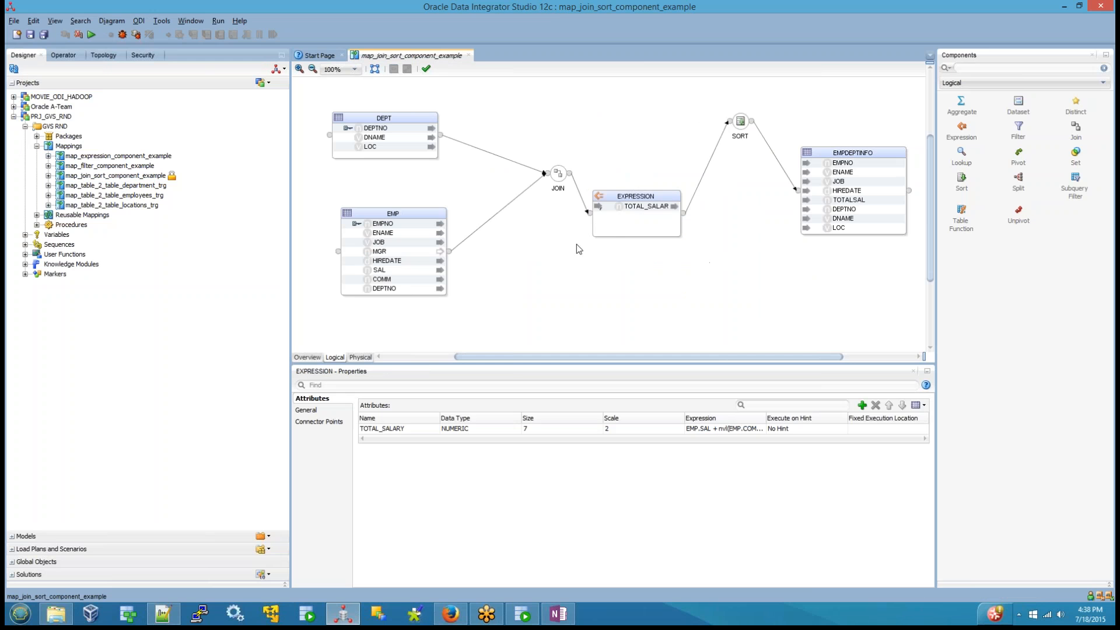
click(628, 215)
click(394, 69)
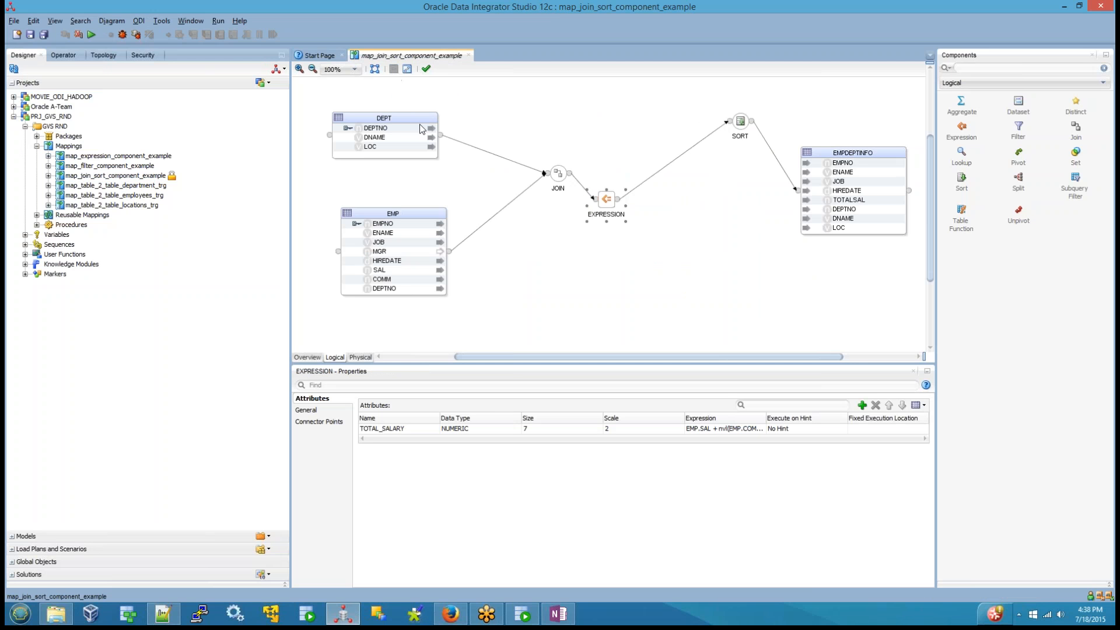
click(650, 253)
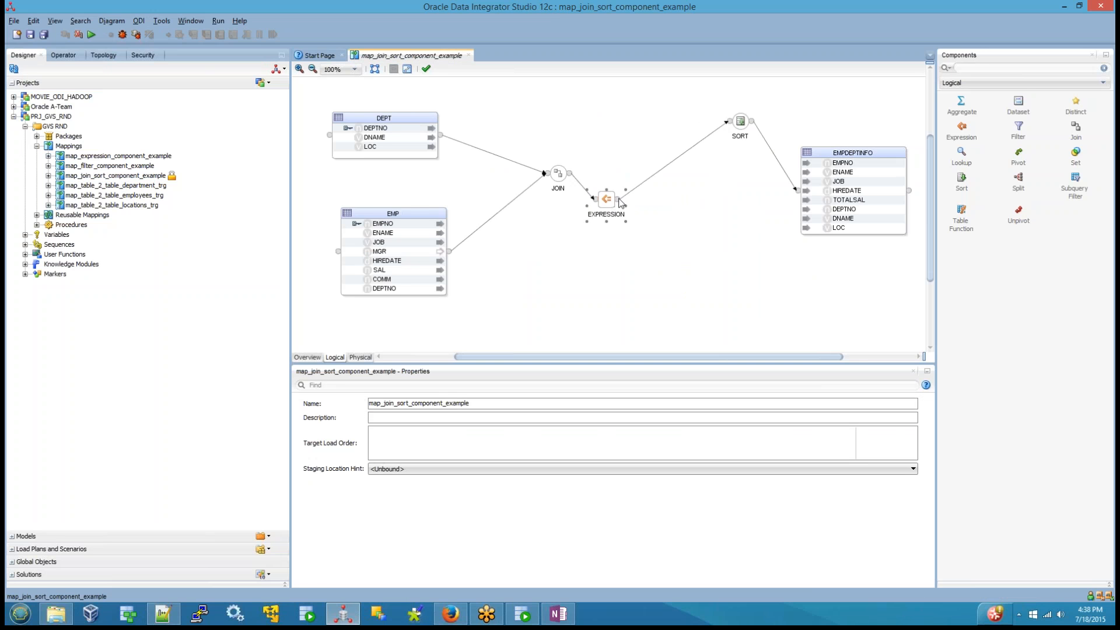
Step: Line up the EXPRESSION and SORT components horizontally with JOIN in the mapping diagram
drag(610, 201, 636, 179)
click(646, 260)
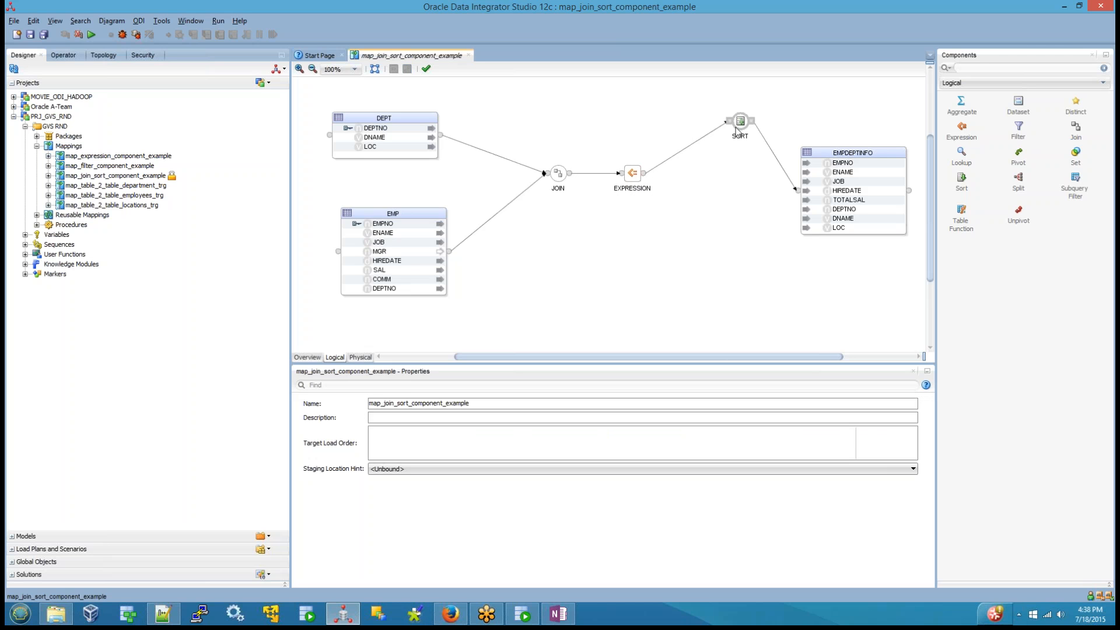
drag(734, 140, 723, 181)
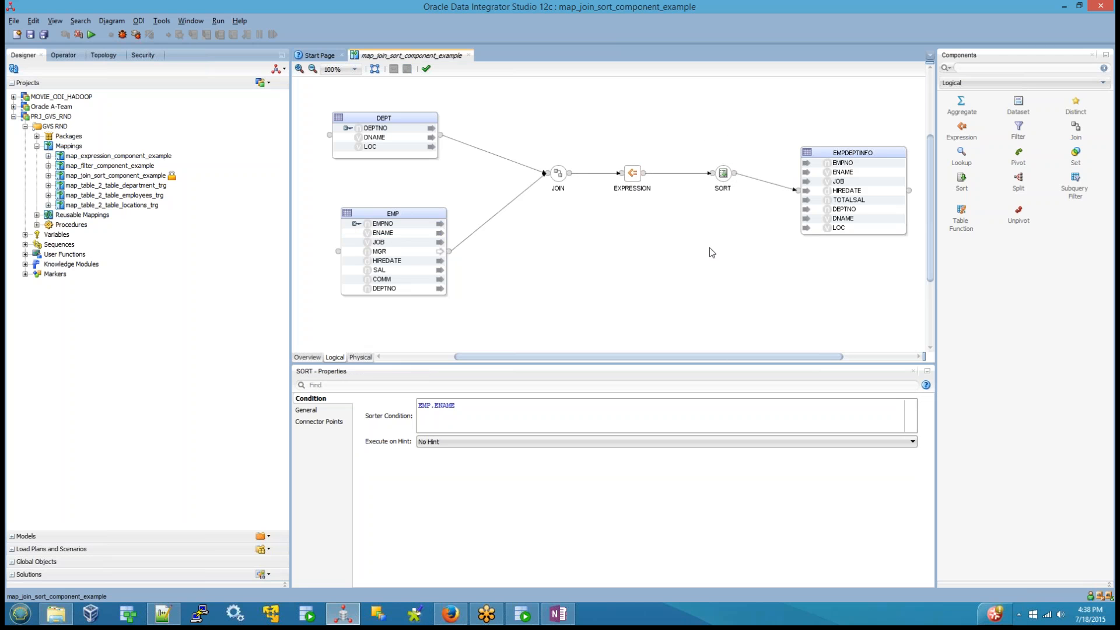
click(647, 301)
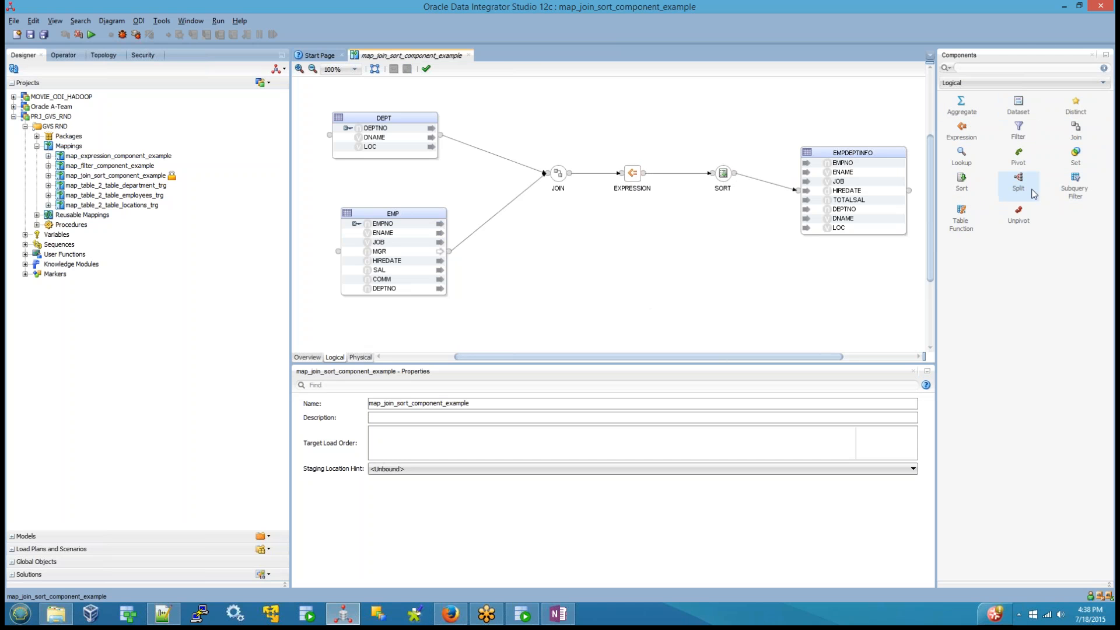
Step: Switch to SQL Developer, connect to odi12target in the ODI folder and display the data of its EMP_10_TRG table
click(522, 614)
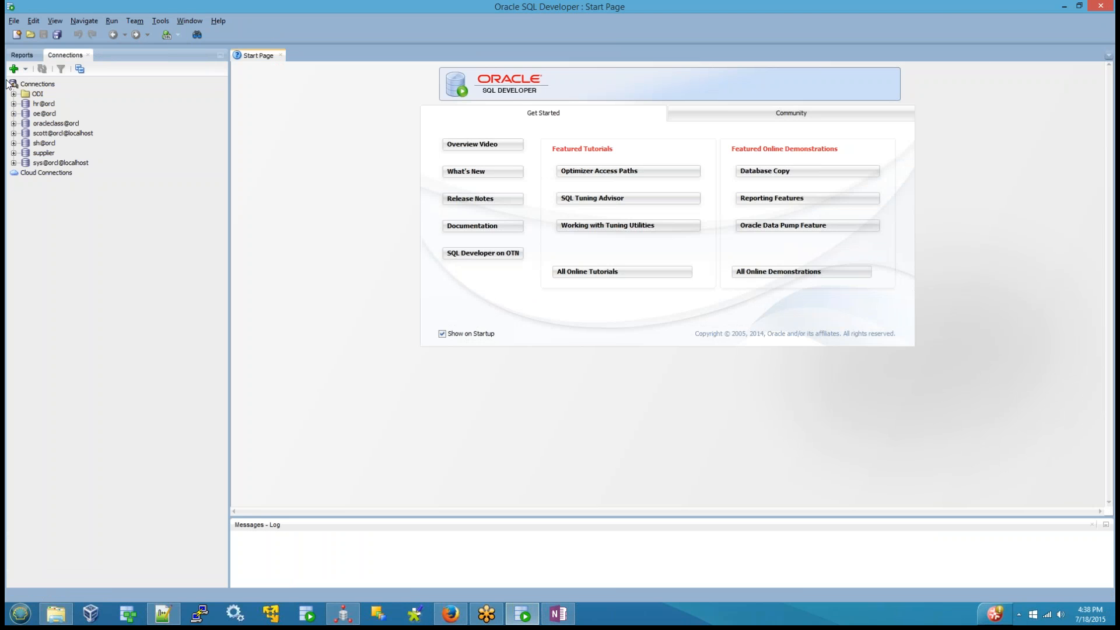
click(13, 95)
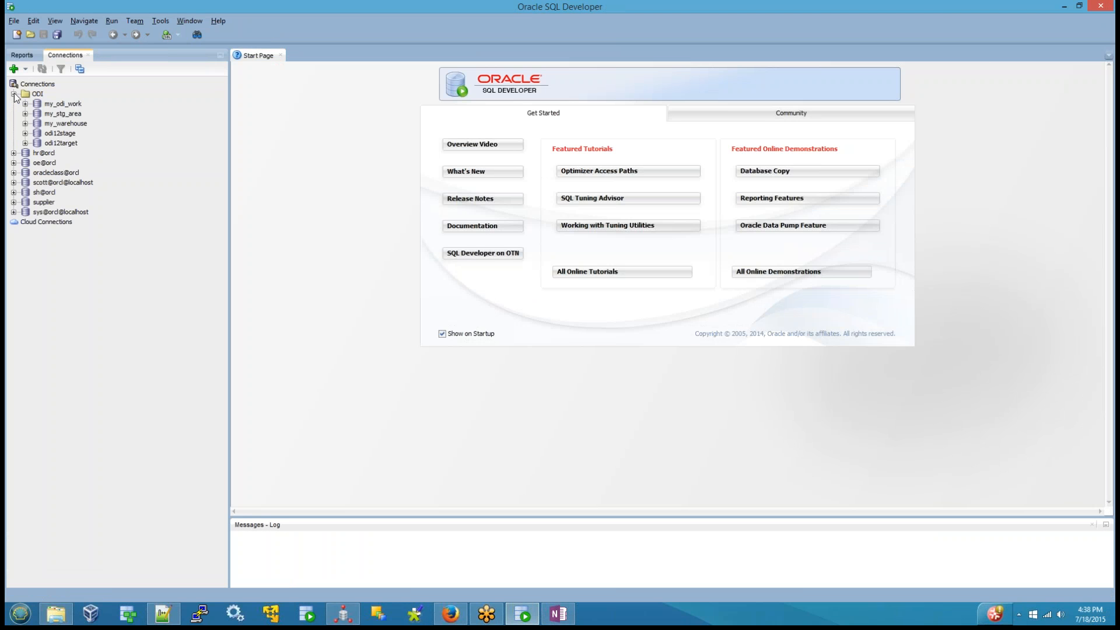
click(25, 143)
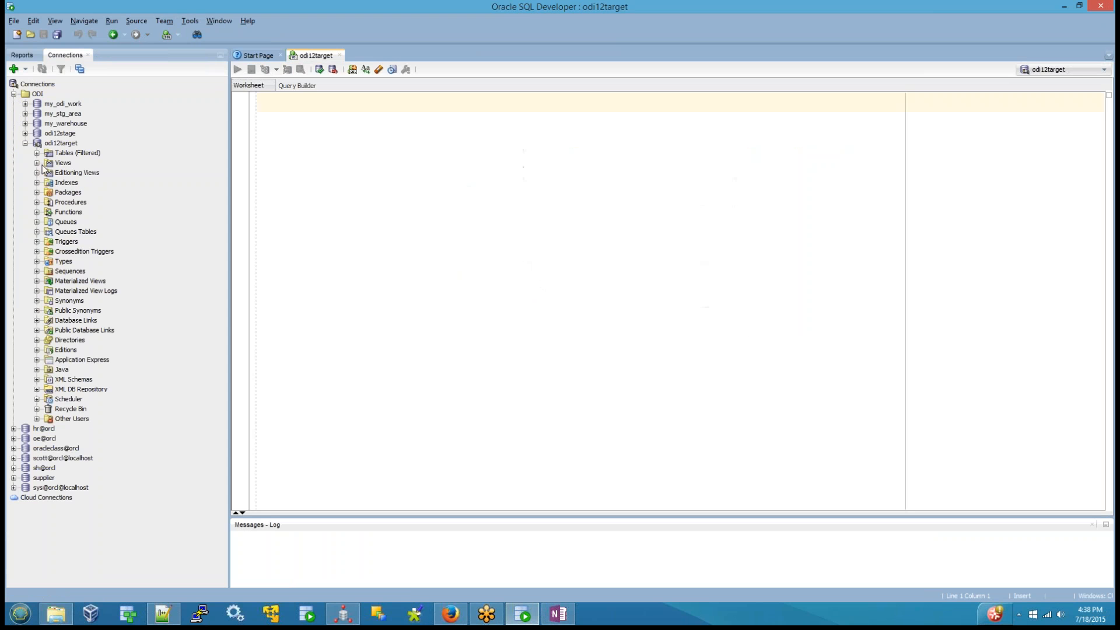
click(37, 153)
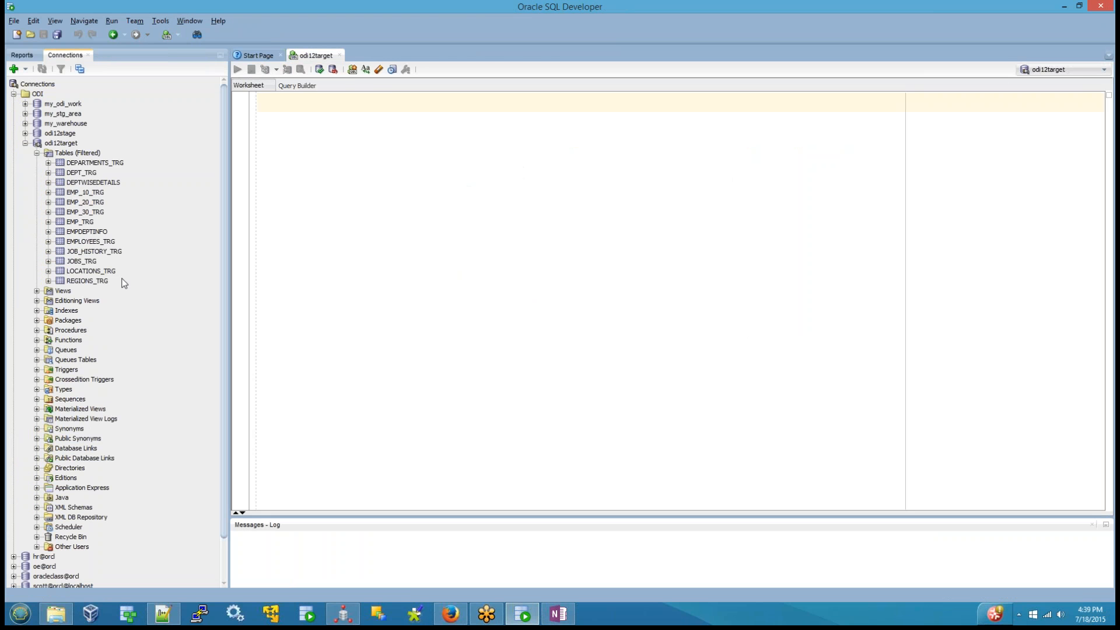
double_click(97, 192)
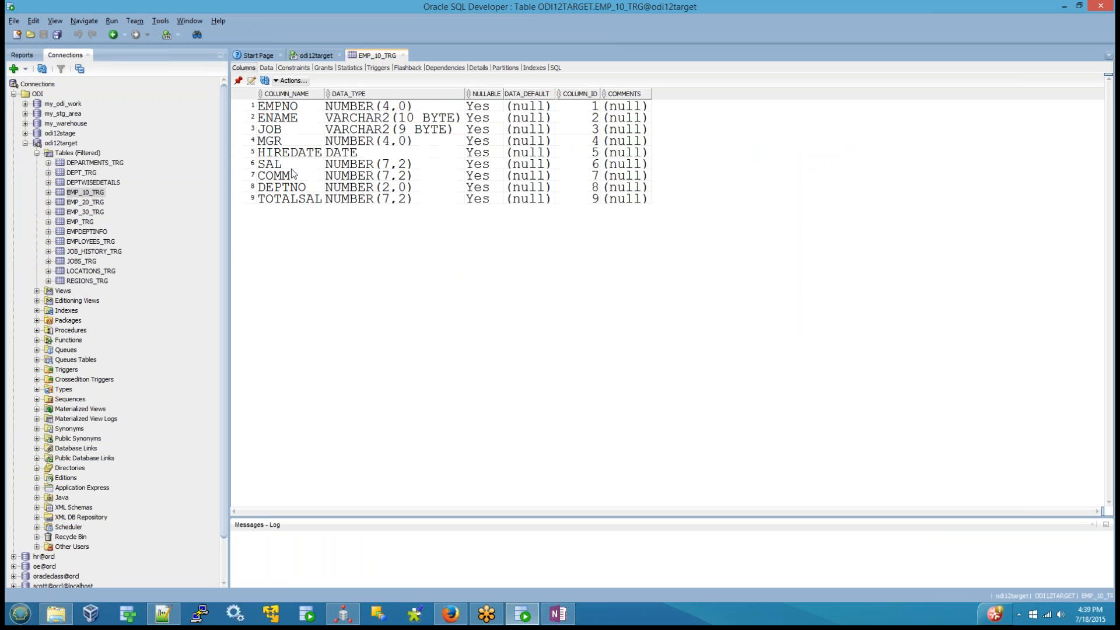
click(270, 70)
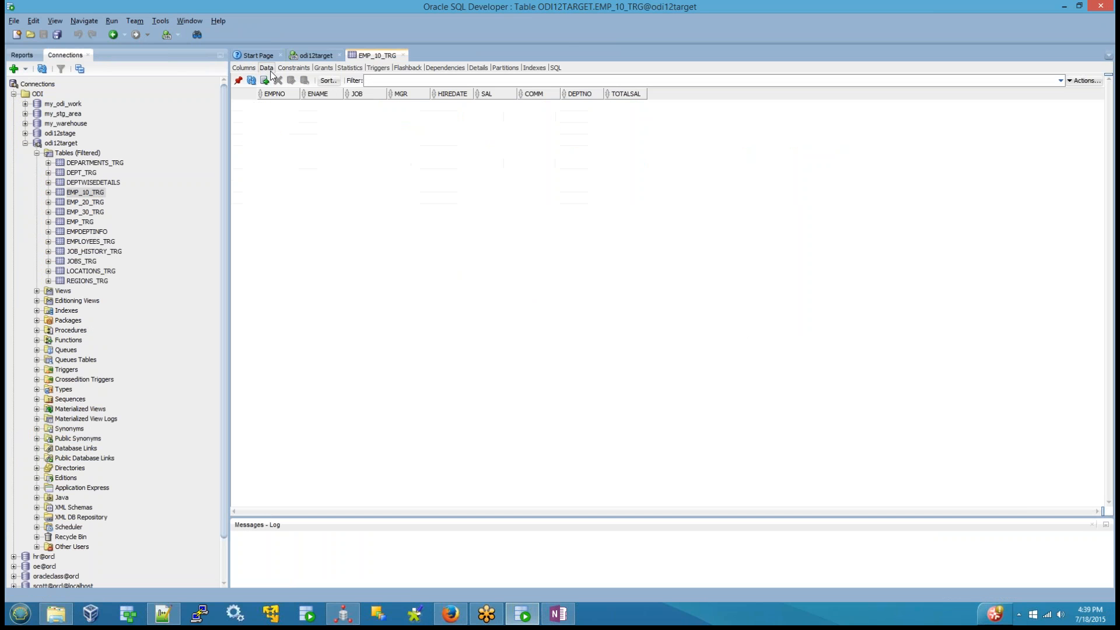
Step: Check the data of the EMP_20_TRG and EMP_30_TRG tables and return to EMP_10_TRG
click(84, 201)
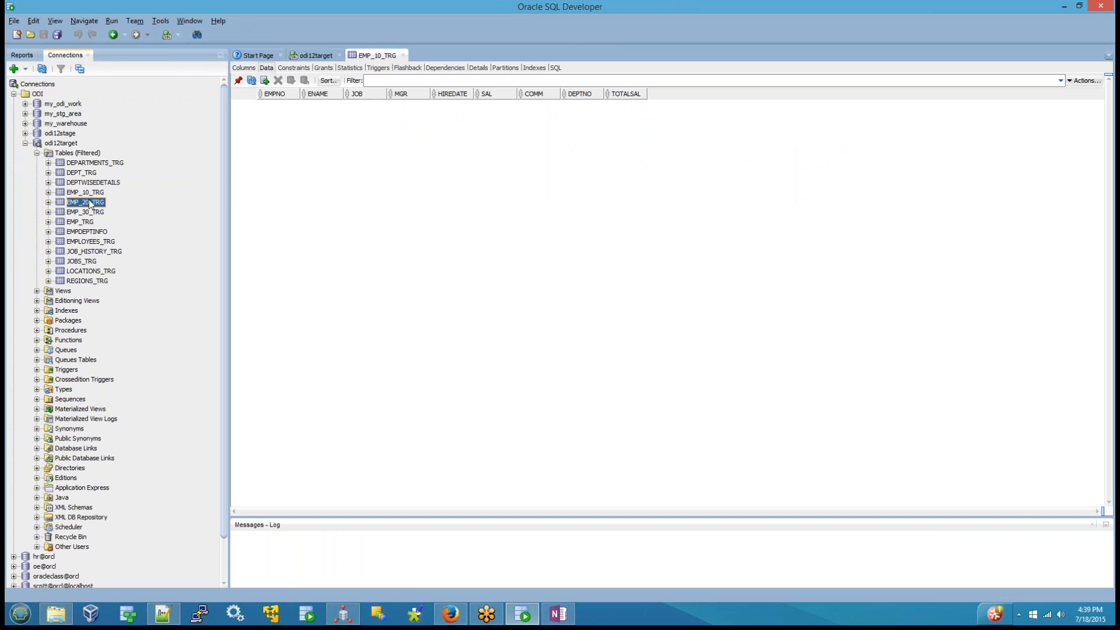
click(97, 213)
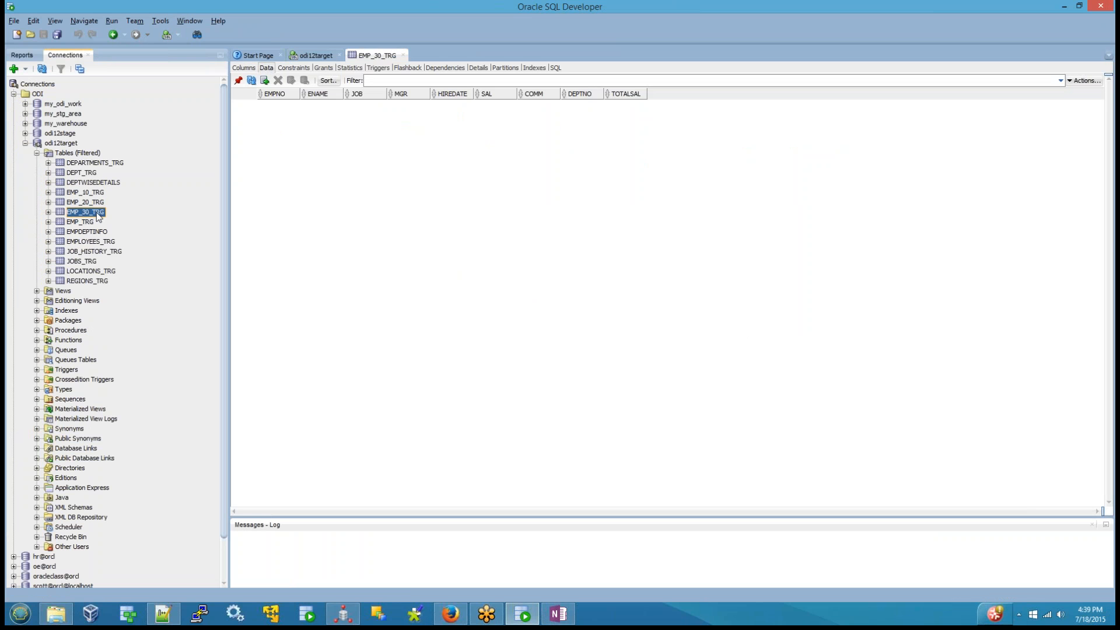
key(Up)
key(Up)
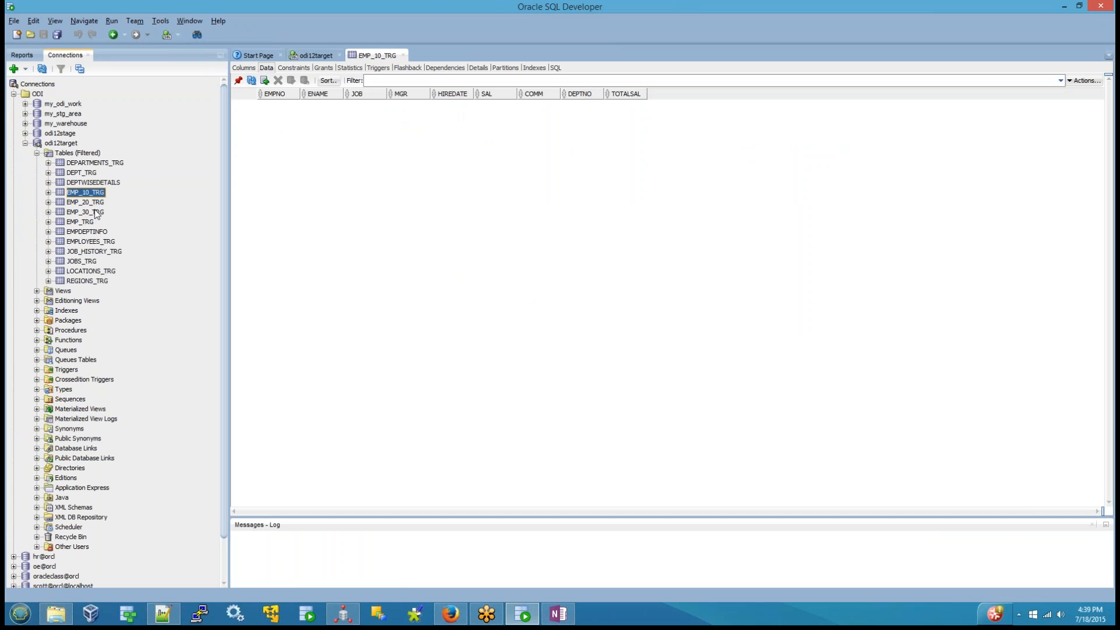
Step: Collapse the odi12target connection and display the data of the EMP table in the scott connection
click(24, 144)
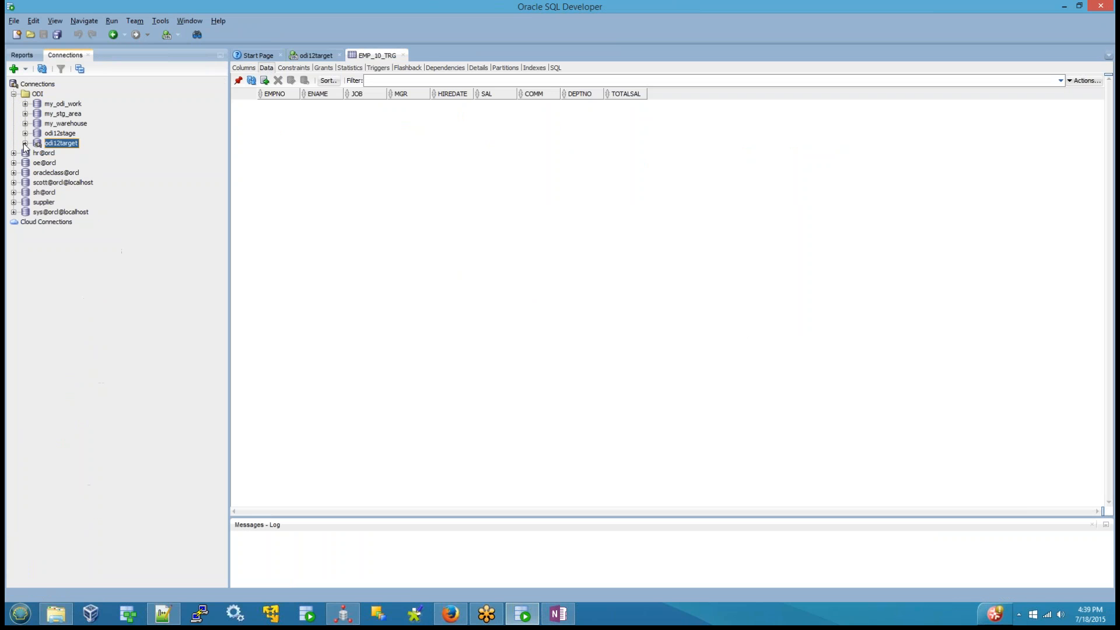
click(14, 183)
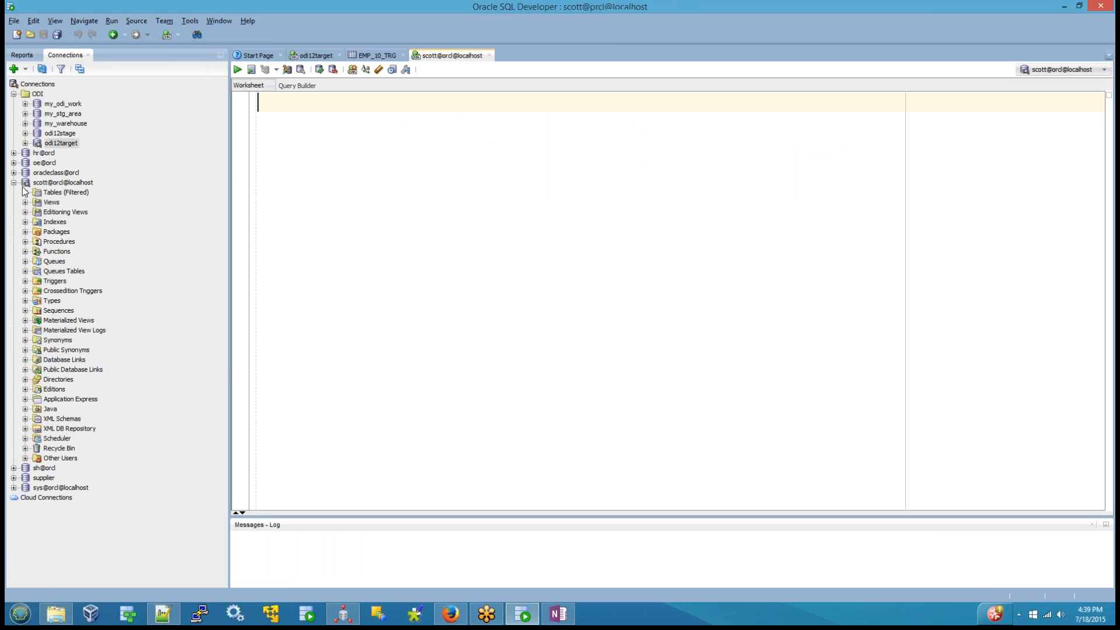
click(25, 192)
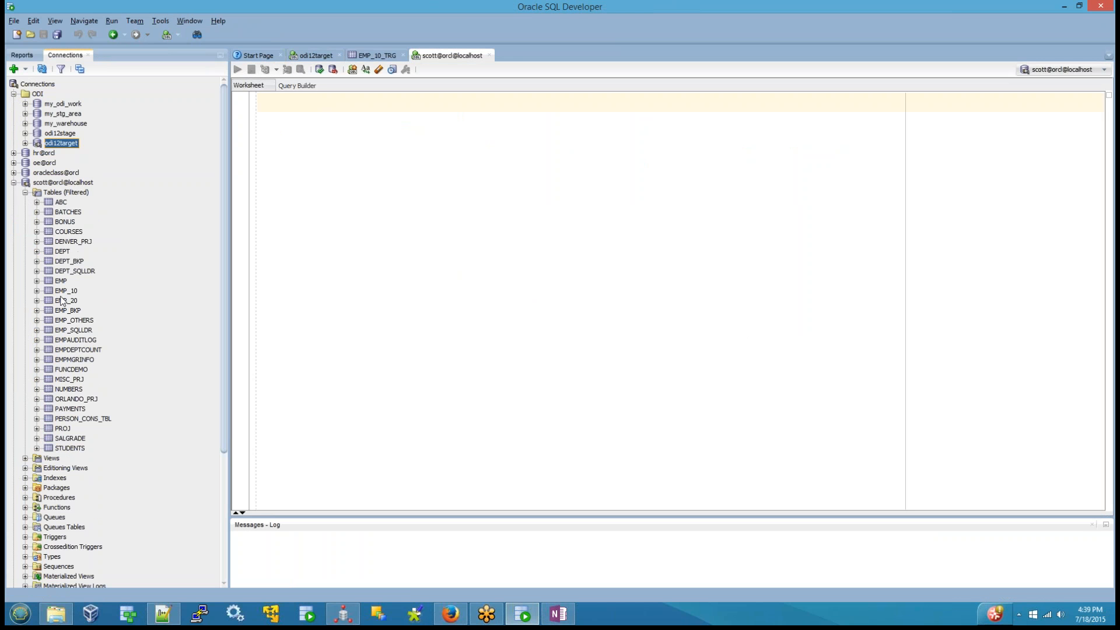
click(62, 282)
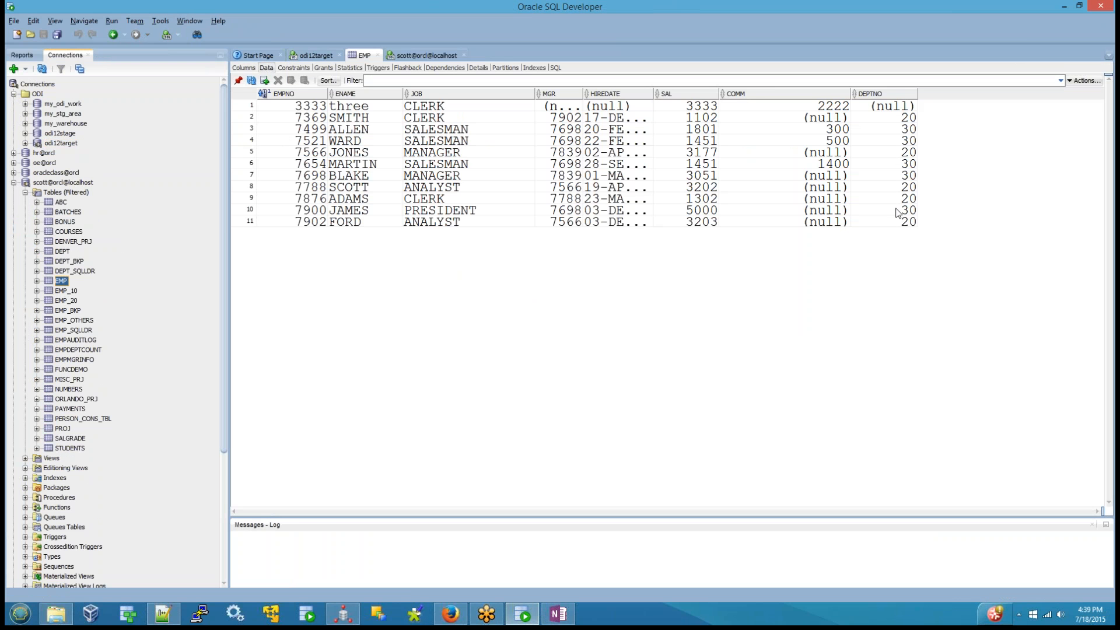
Step: Set DEPTNO to 10 in the first row of the EMP table and commit the change
click(899, 107)
click(899, 107)
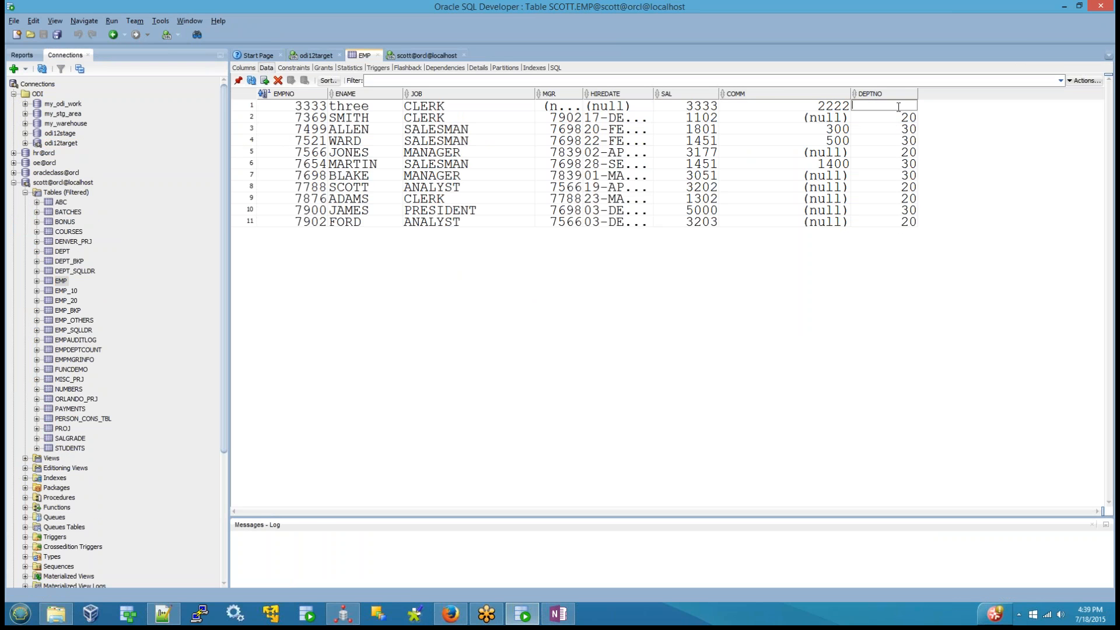
text(10)
key(Return)
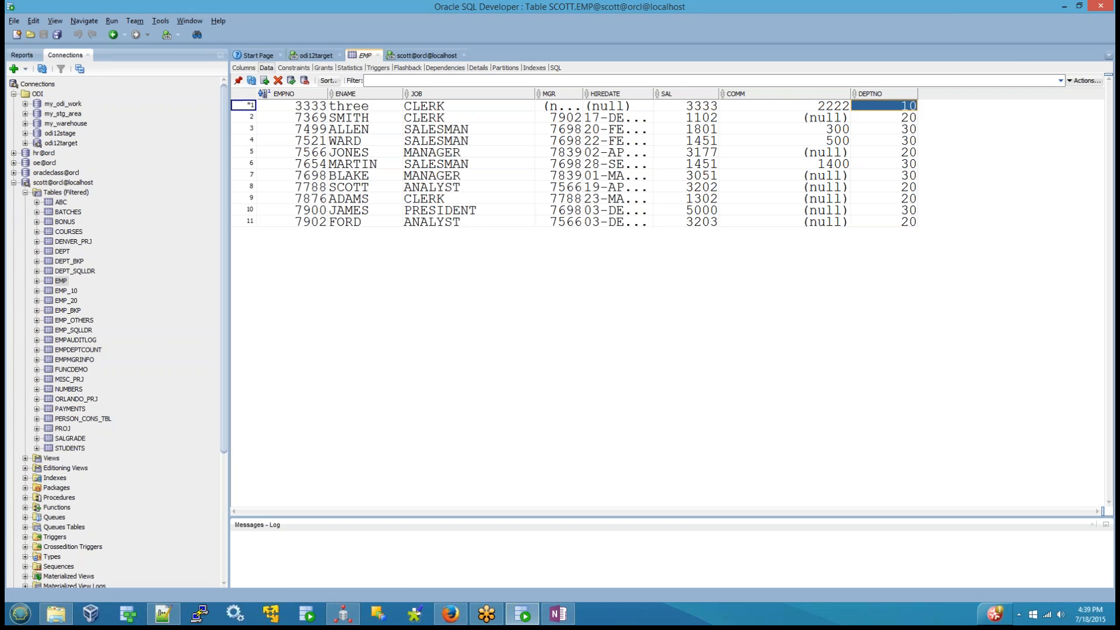
click(291, 81)
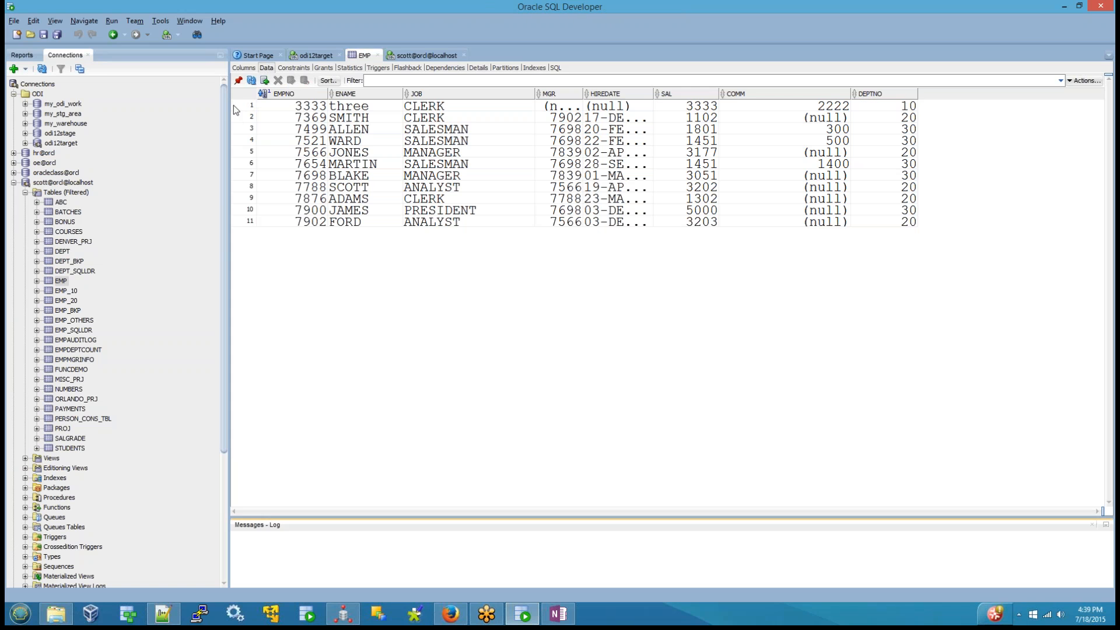
Step: Select all rows of the EMP table, from the first to the last
click(240, 231)
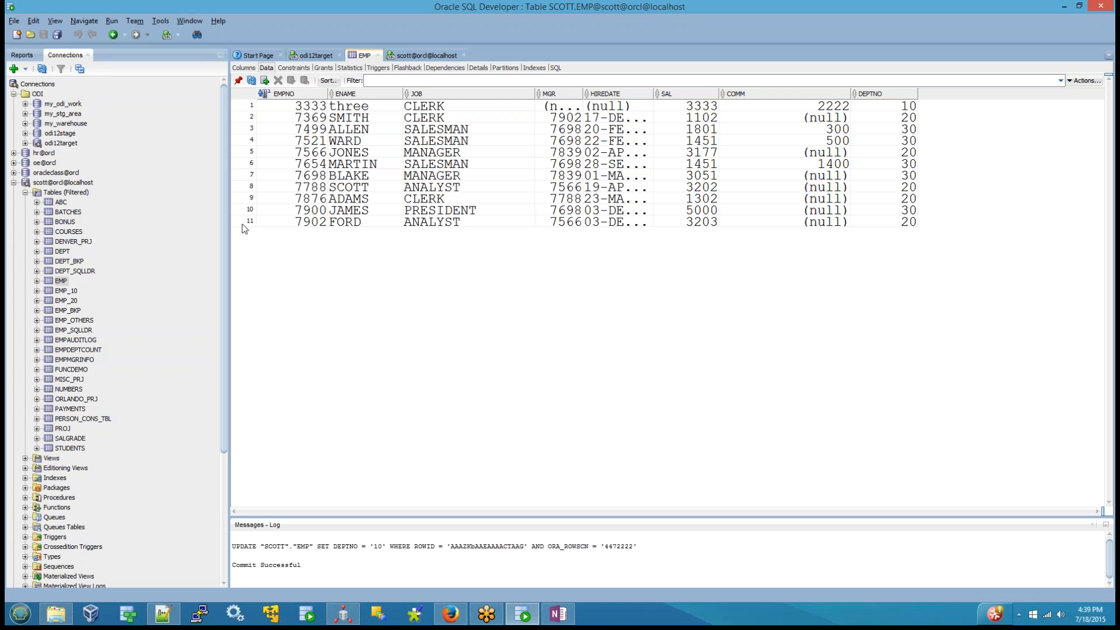
click(251, 105)
shift+click(250, 223)
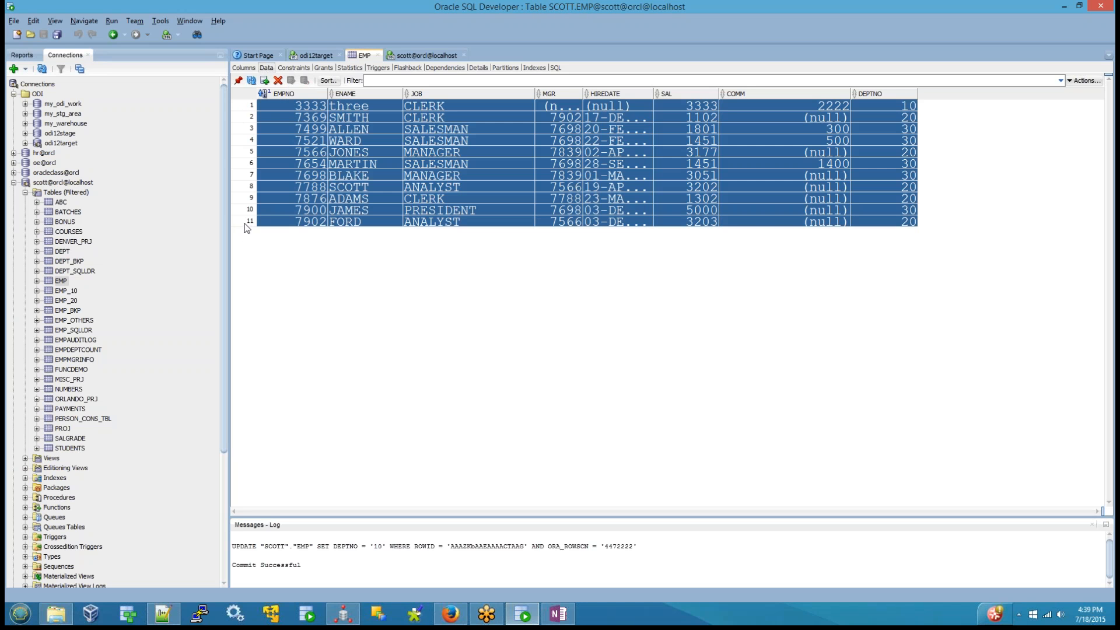
Step: Expand odi12target again to compare its EMP_10_TRG, EMP_20_TRG and EMP_30_TRG tables with the EMP source table's data
click(25, 143)
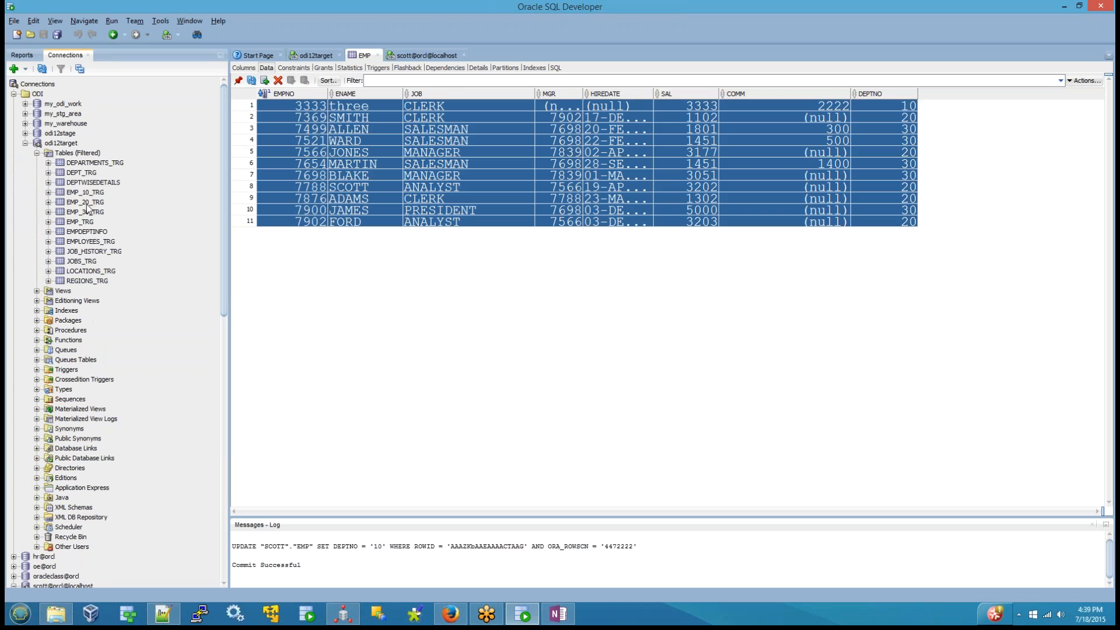
click(90, 193)
click(95, 212)
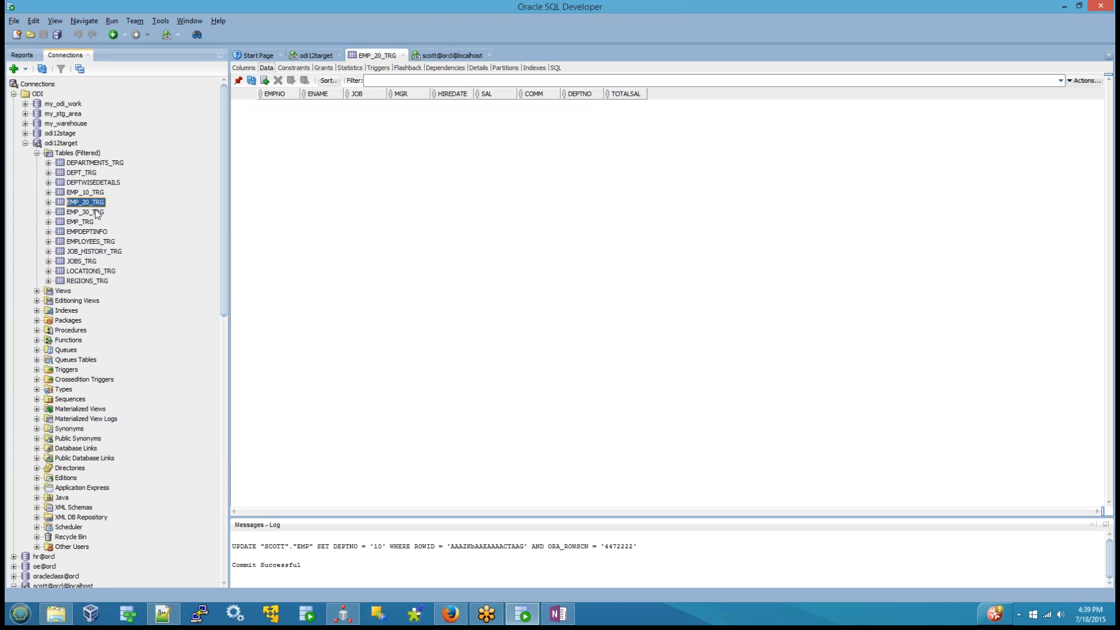
scroll(63, 391, down, 4)
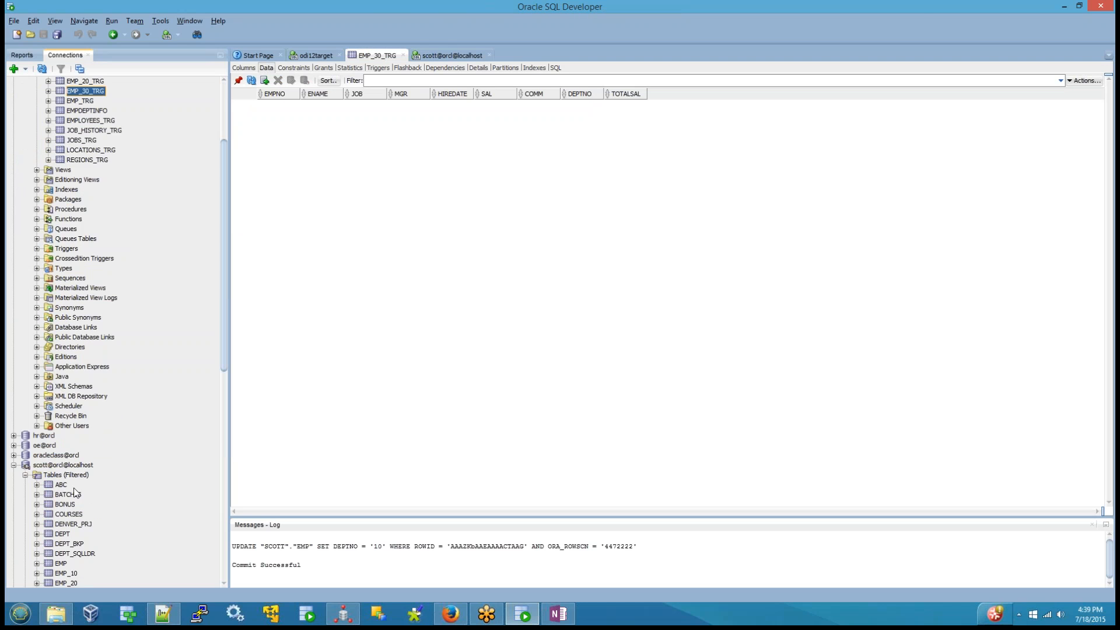
click(61, 564)
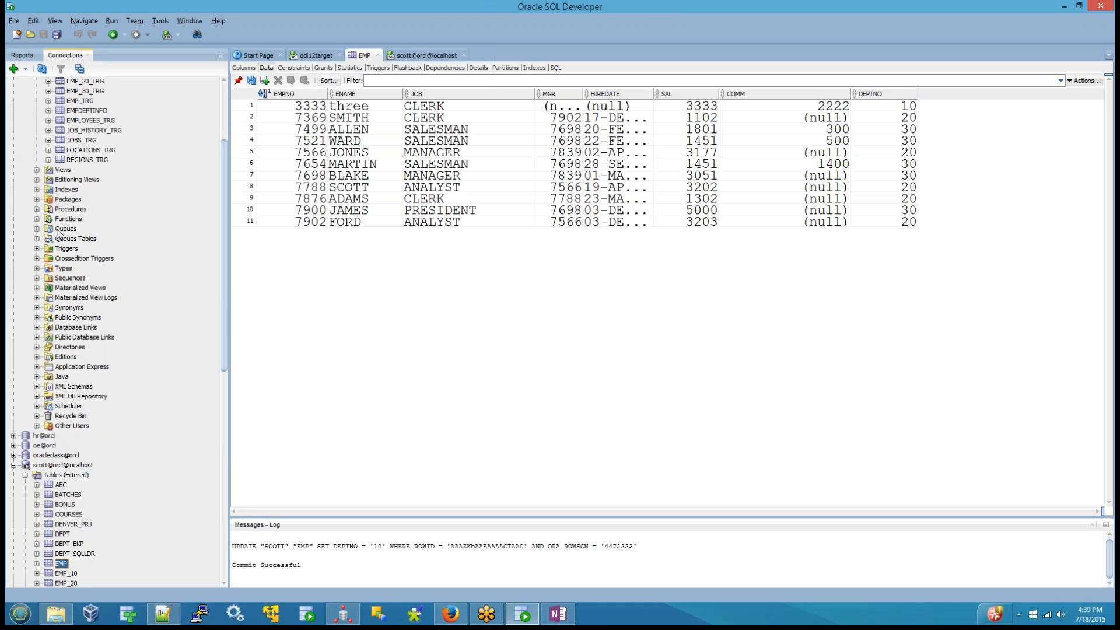
Step: Select the EMP_10_TRG, EMP_20_TRG and EMP_30_TRG tables together in the odi12target connection
scroll(85, 180, up, 2)
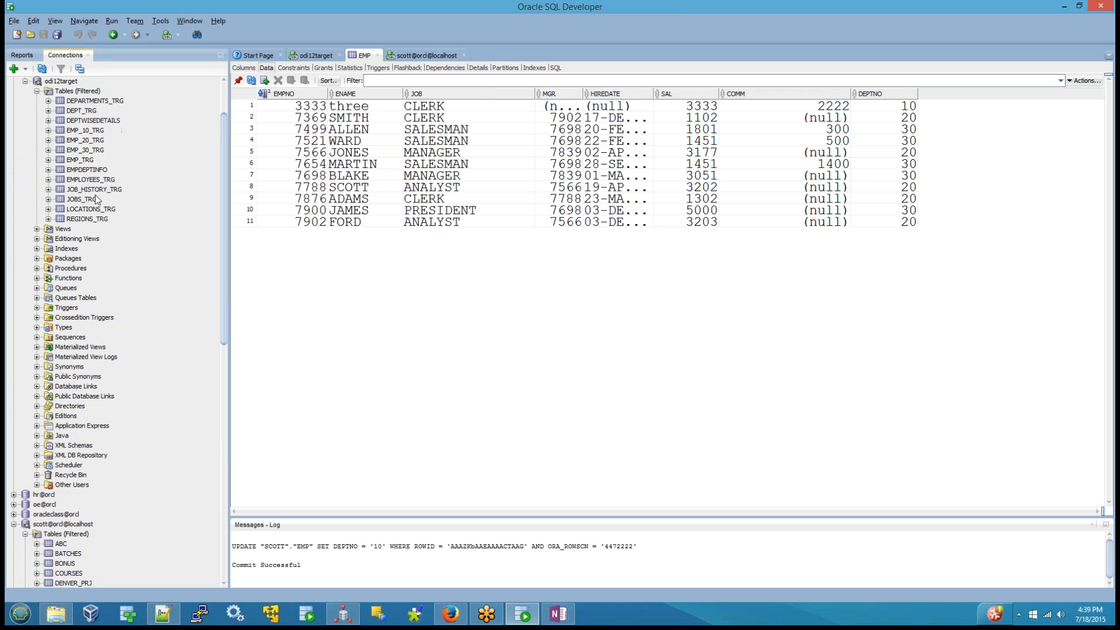
click(92, 131)
shift+click(88, 151)
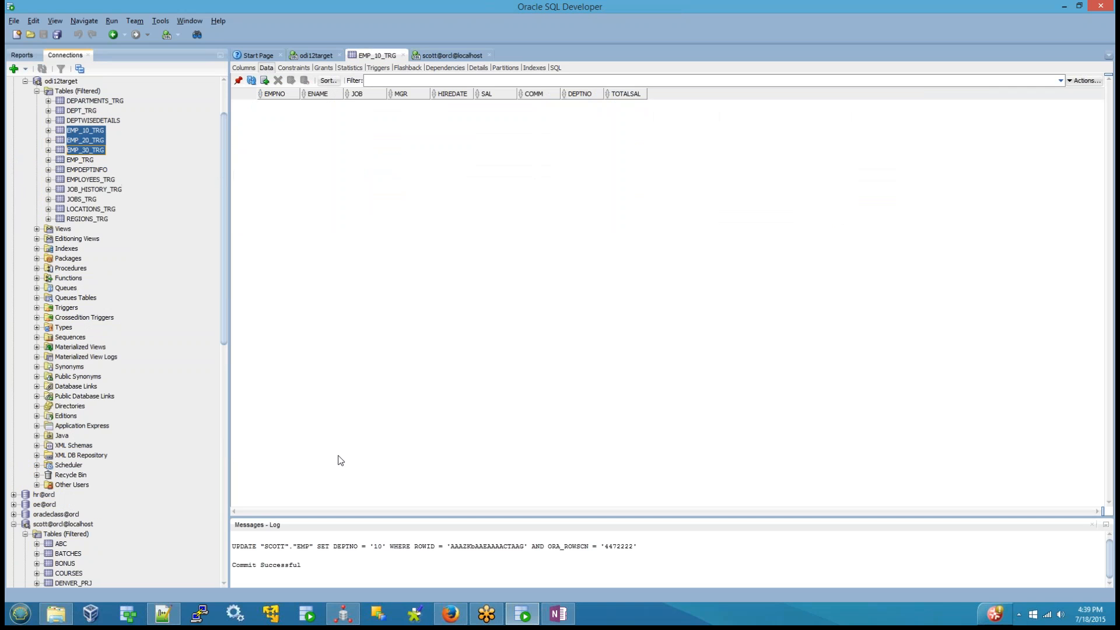
Step: Switch to Oracle Data Integrator Studio and close the map_join_sort_component_example mapping, saving its changes
click(566, 620)
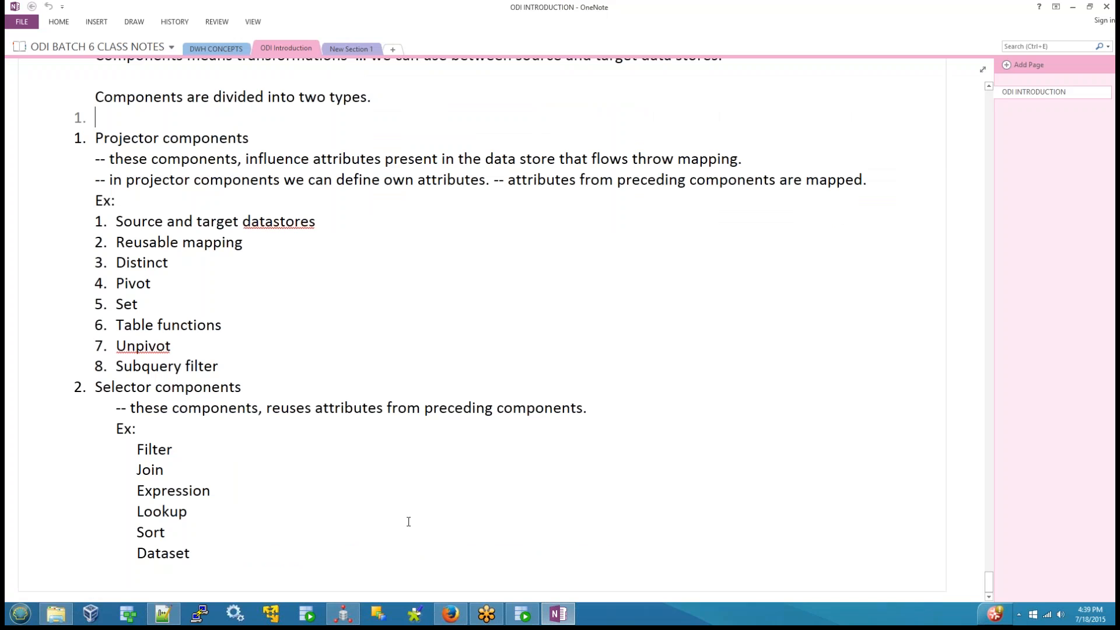
click(346, 615)
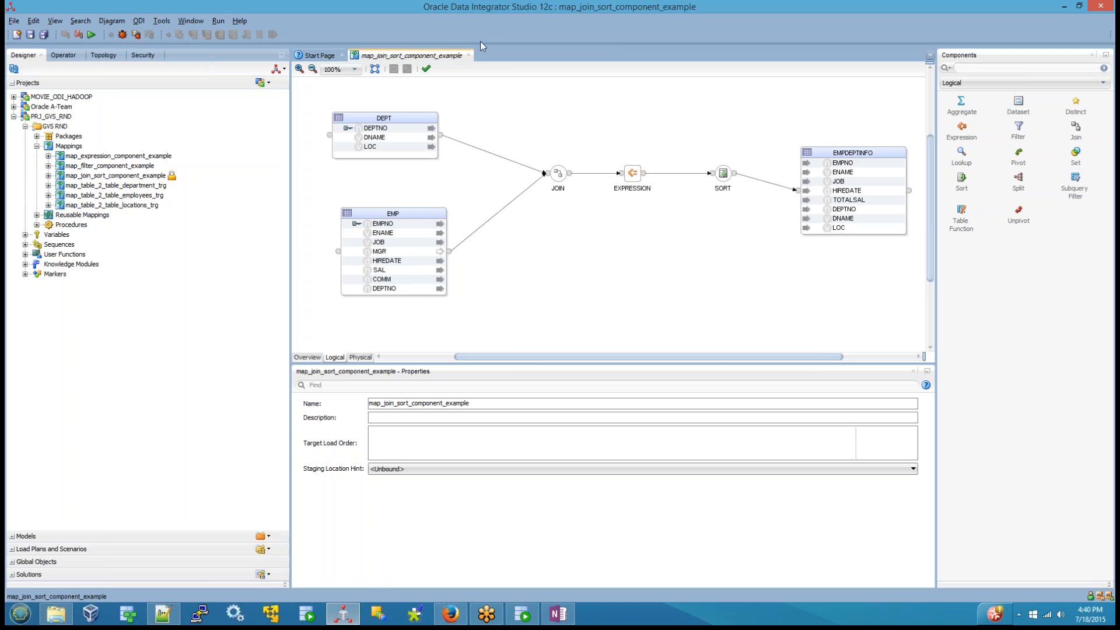
click(469, 55)
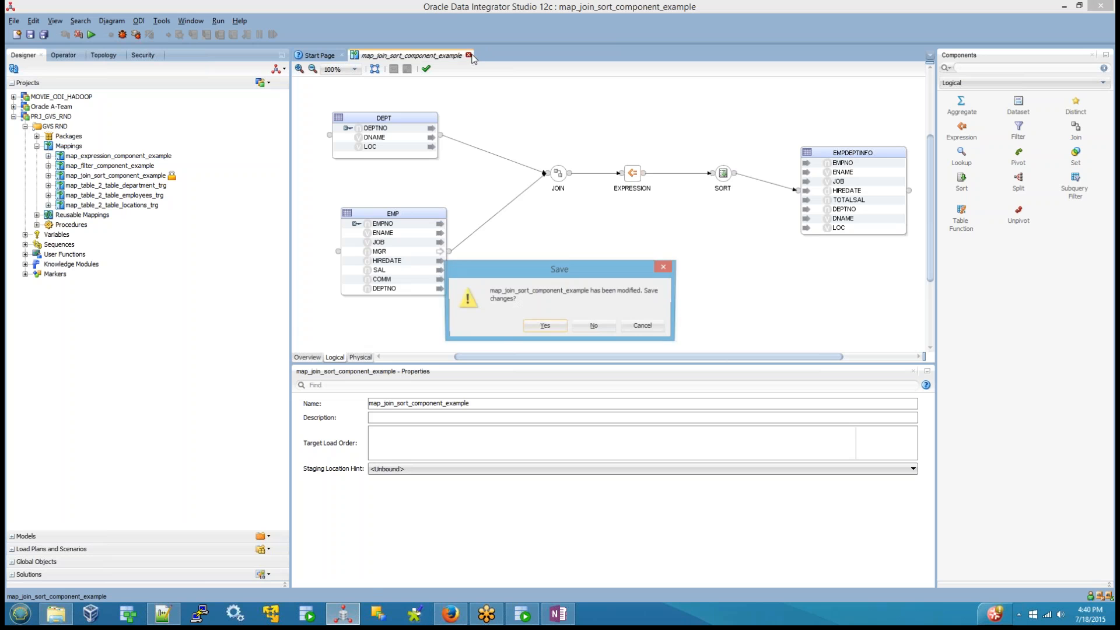
click(554, 328)
Step: Create a new mapping named map_split_component_example under Mappings in the GVS RND folder of PRJ_GVS_RND
right_click(74, 147)
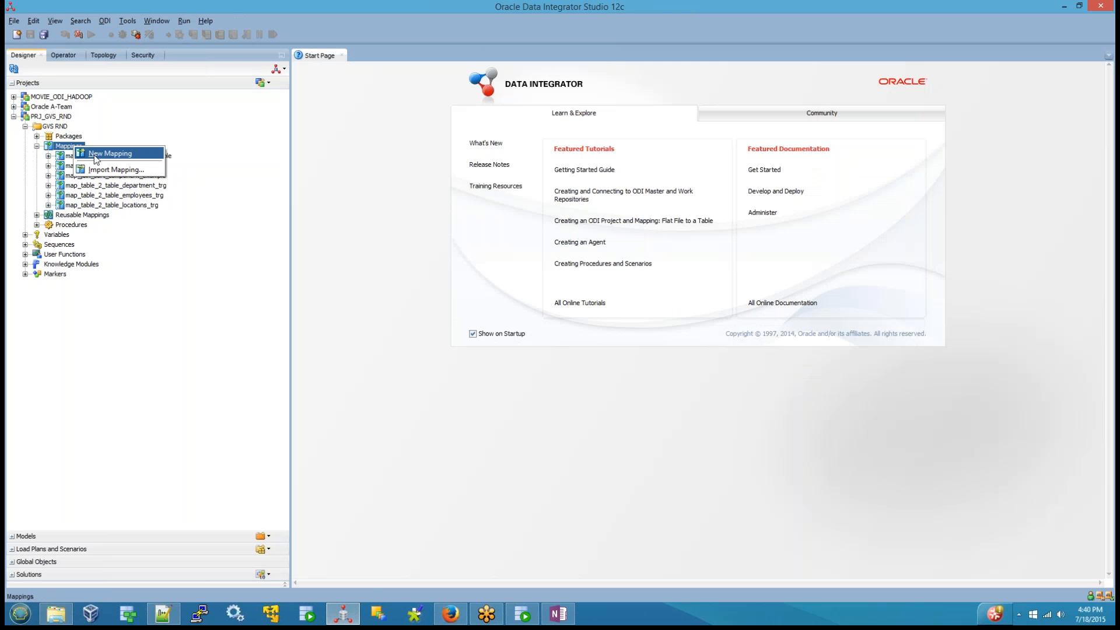
click(95, 153)
text(map)
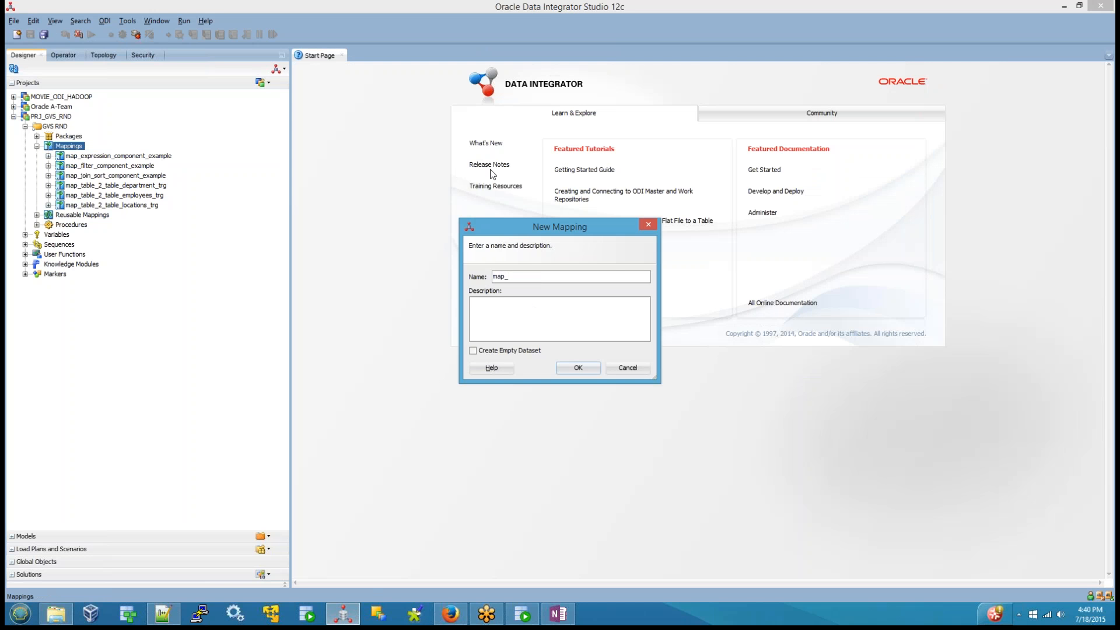
text(_exapl)
key(BackSpace)
key(BackSpace)
key(BackSpace)
key(BackSpace)
key(BackSpace)
text(split_component_example)
click(566, 371)
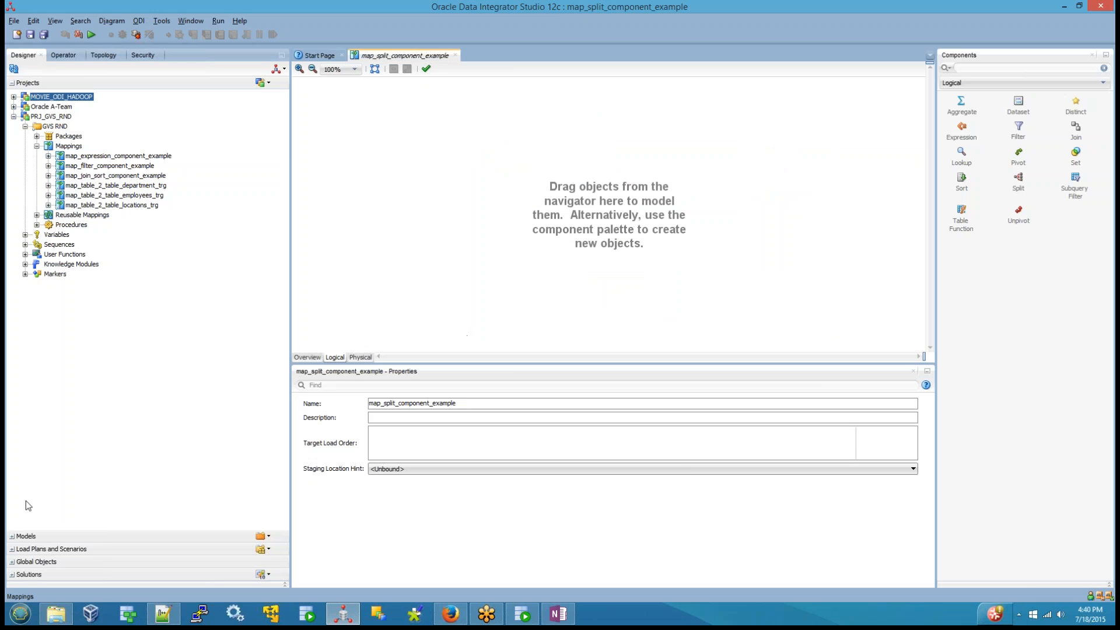
Step: Add the EMP datastore from the MDL_ORACLE_SOURCE_LOCAL_SCOTT model to the mapping as its source
click(19, 537)
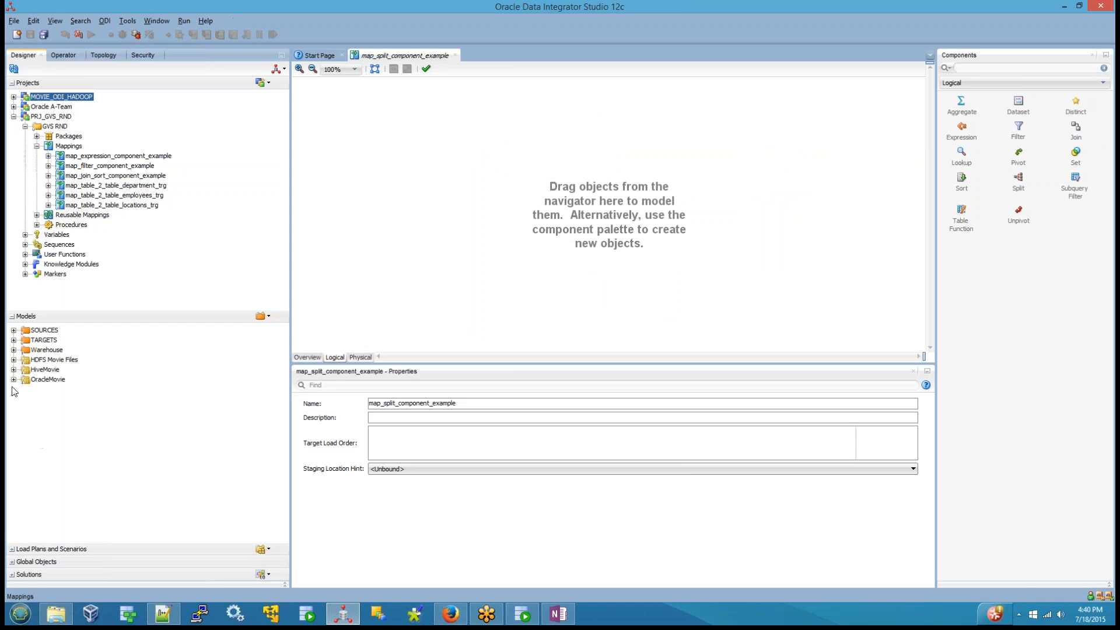
click(14, 331)
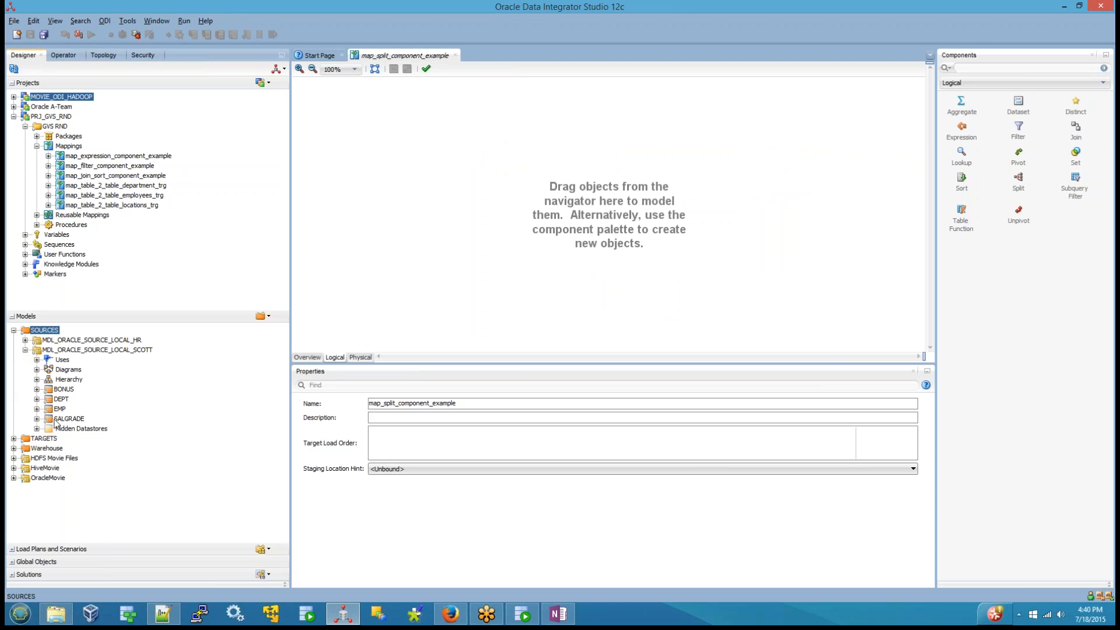
drag(59, 409, 358, 164)
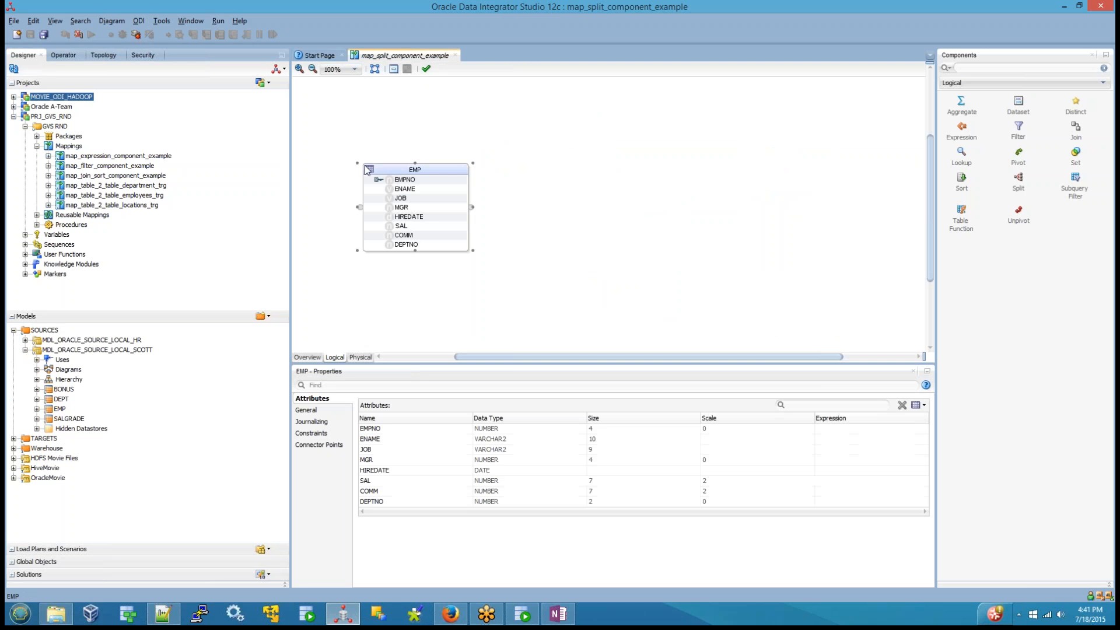
click(752, 305)
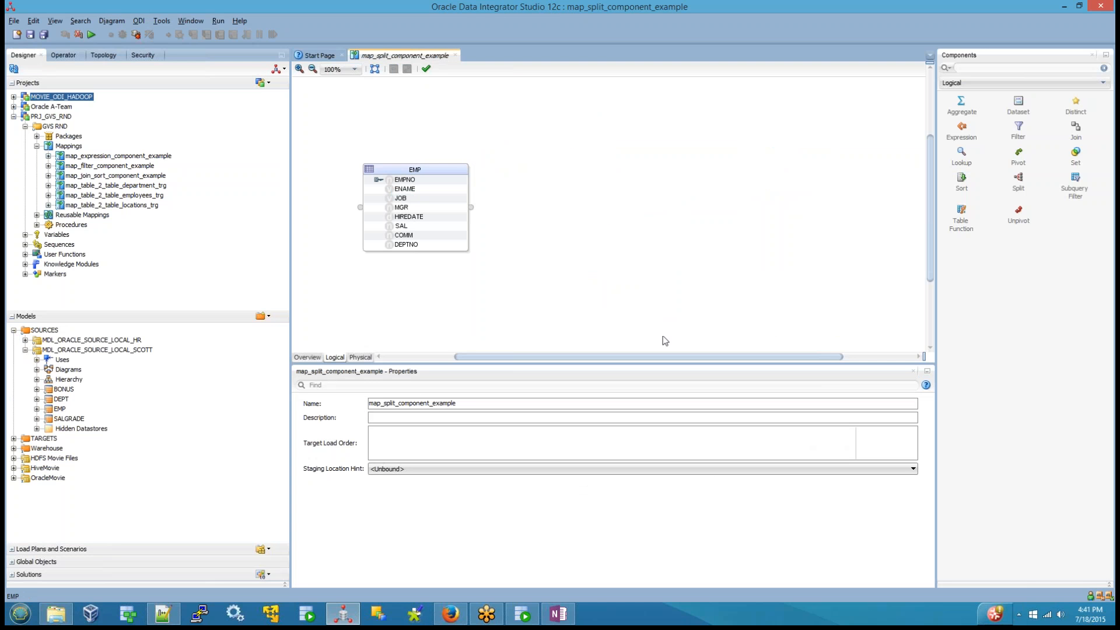
Step: Add EMP_10_TRG and EMP_20_TRG from the MDL_ORACLE_TARGET_LOCAL_ODI12TARGET model to the mapping, stacking EMP_20_TRG beneath EMP_10_TRG
click(14, 438)
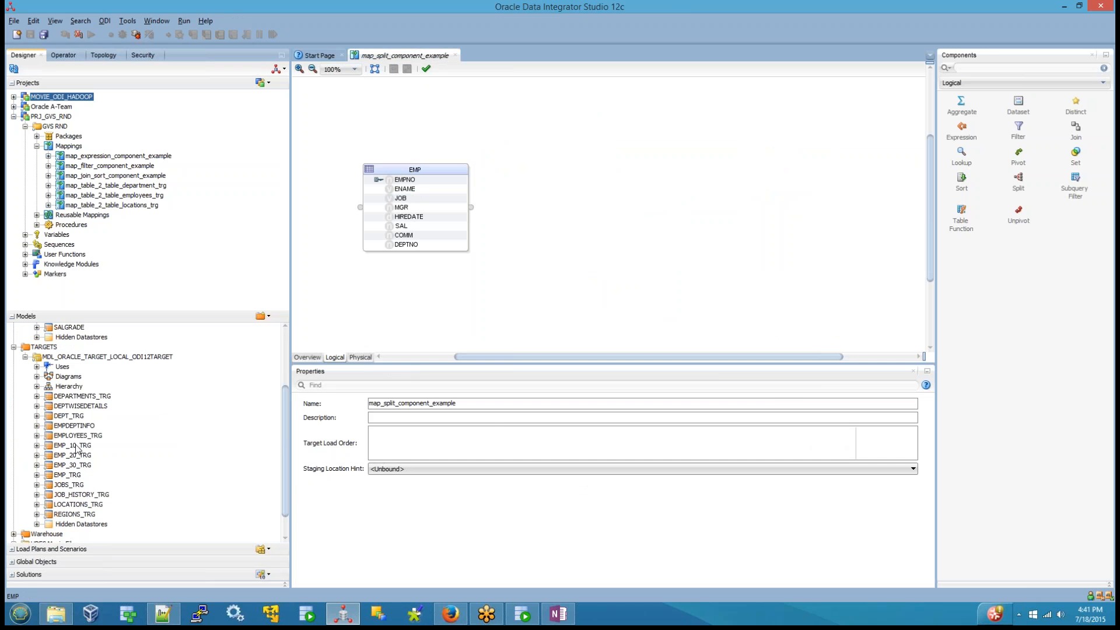
drag(76, 449, 787, 97)
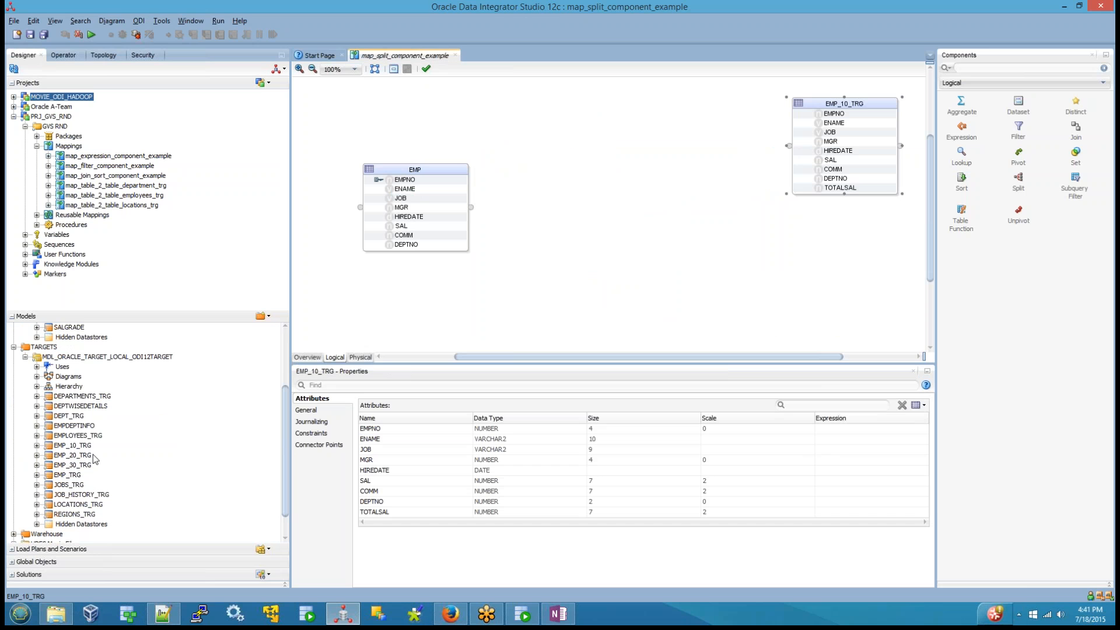
drag(94, 459, 973, 252)
drag(825, 230, 825, 231)
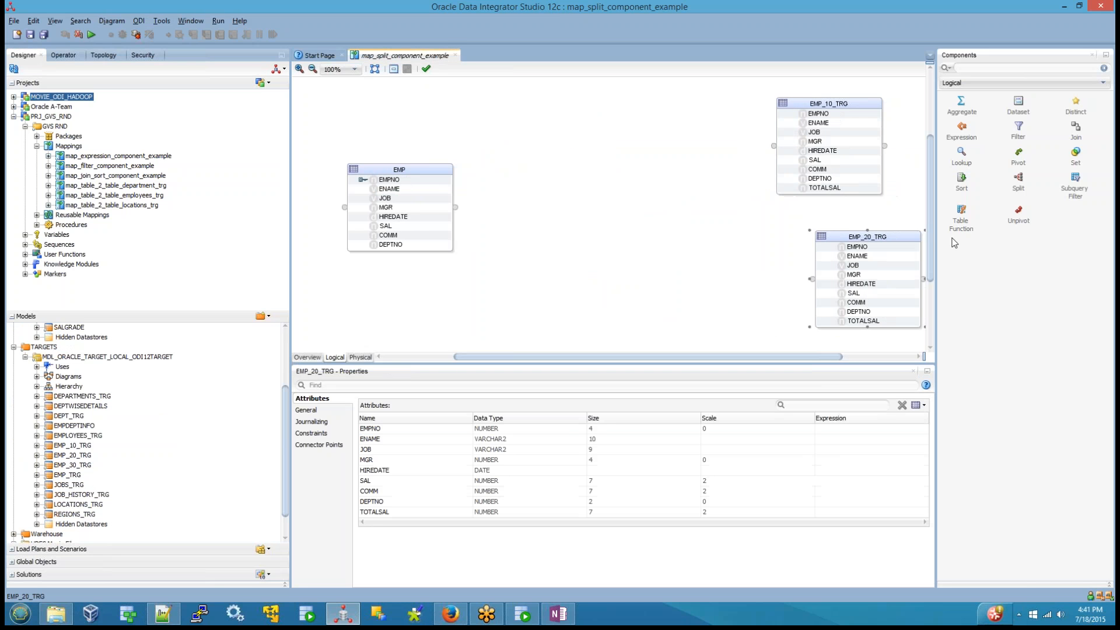
drag(930, 238, 932, 266)
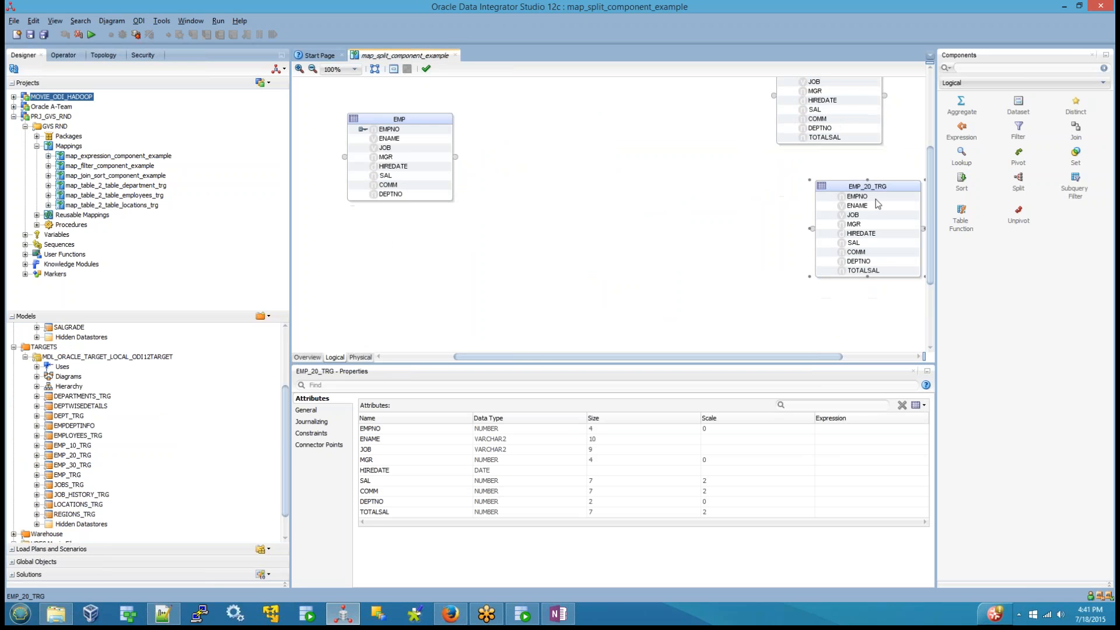
drag(862, 187, 827, 178)
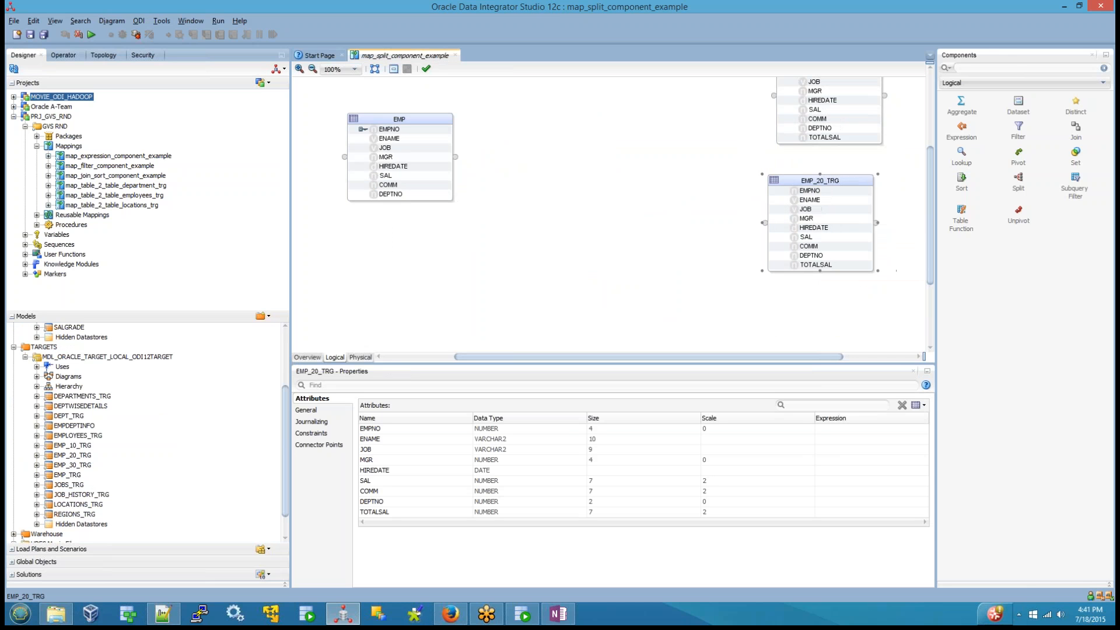
Step: Add the EMP_30_TRG datastore to the mapping and place it beneath EMP_20_TRG
click(76, 465)
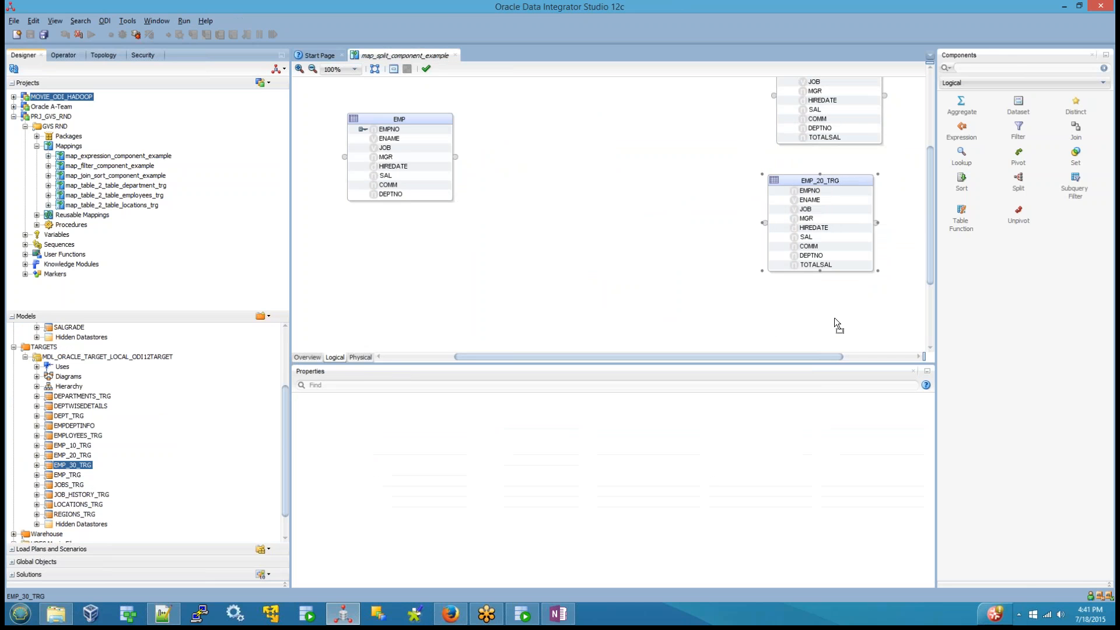
drag(835, 322, 837, 318)
drag(863, 261, 799, 256)
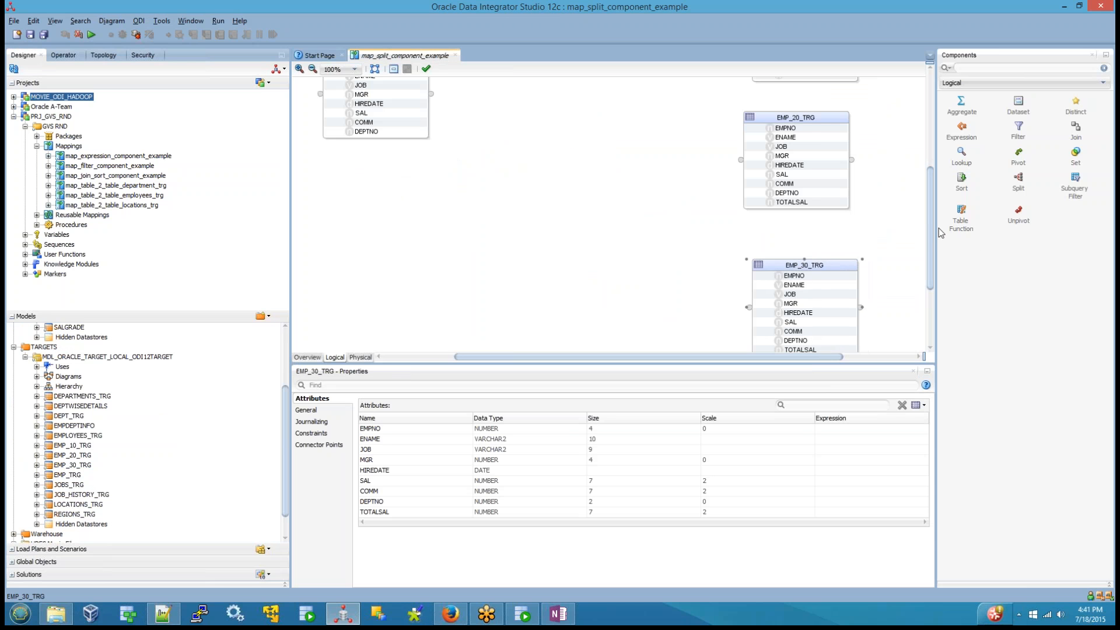
drag(929, 233, 921, 200)
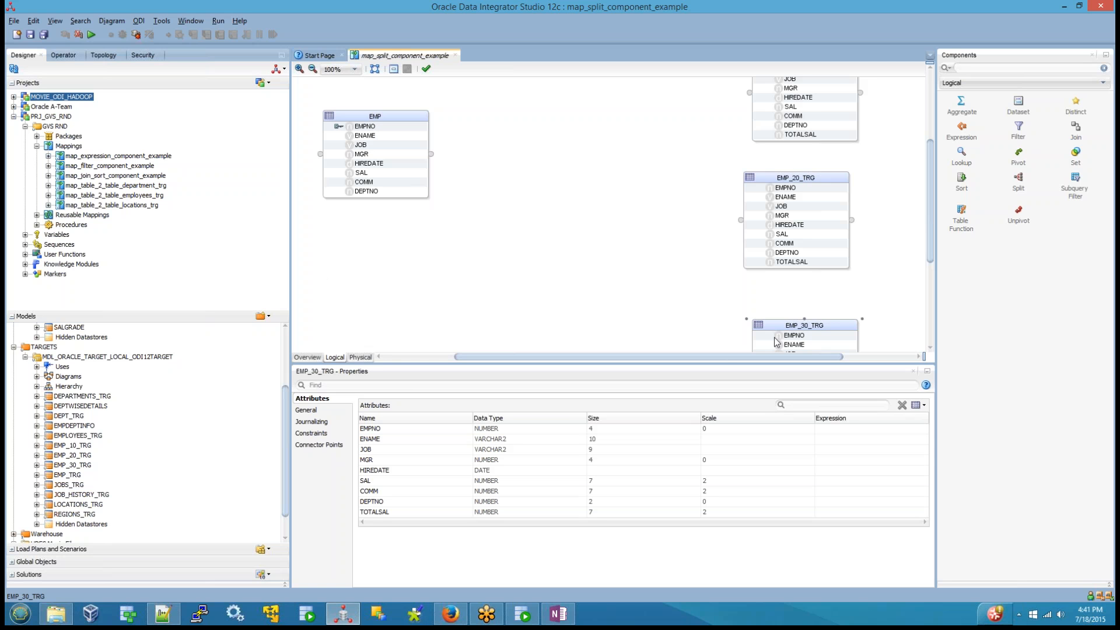
Step: Check the TOTALSAL attribute of the target tables and add an Expression component between EMP and the targets
click(806, 134)
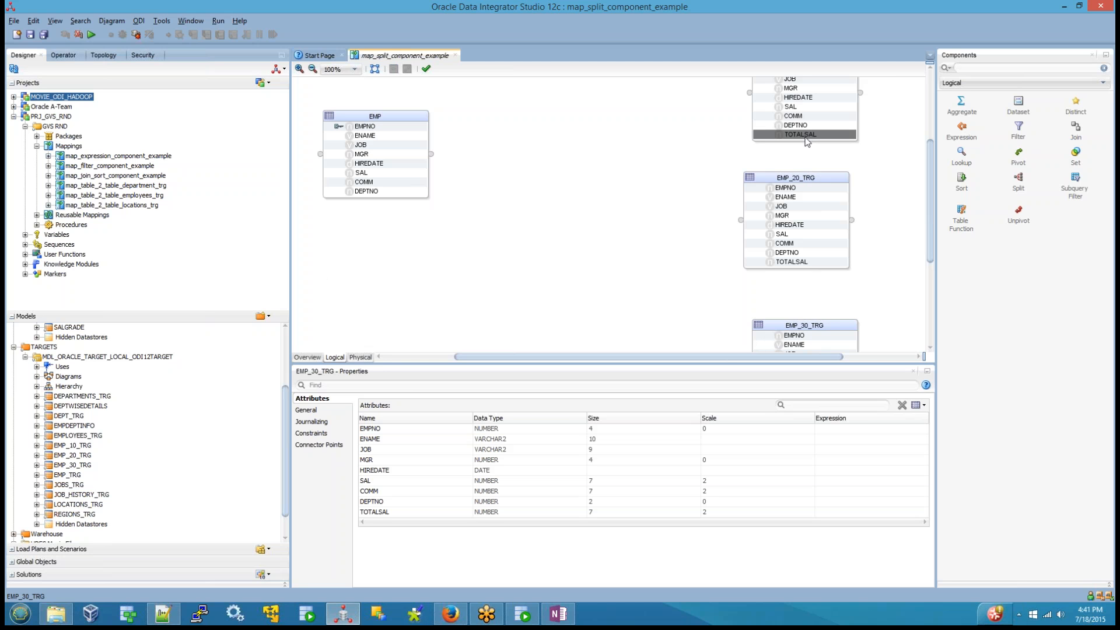
click(794, 262)
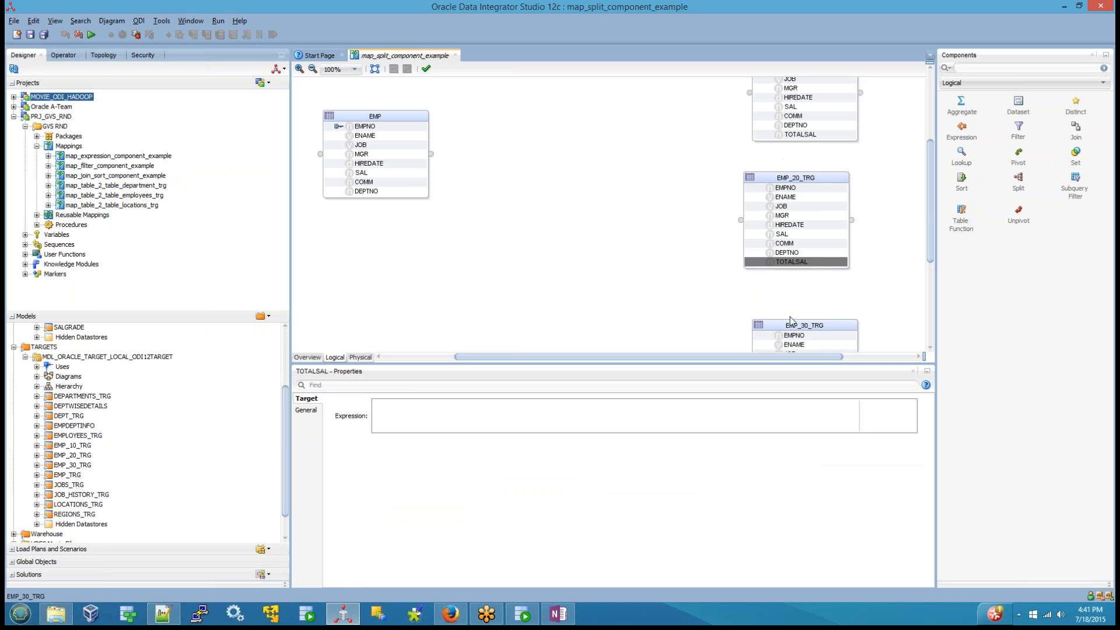
click(961, 130)
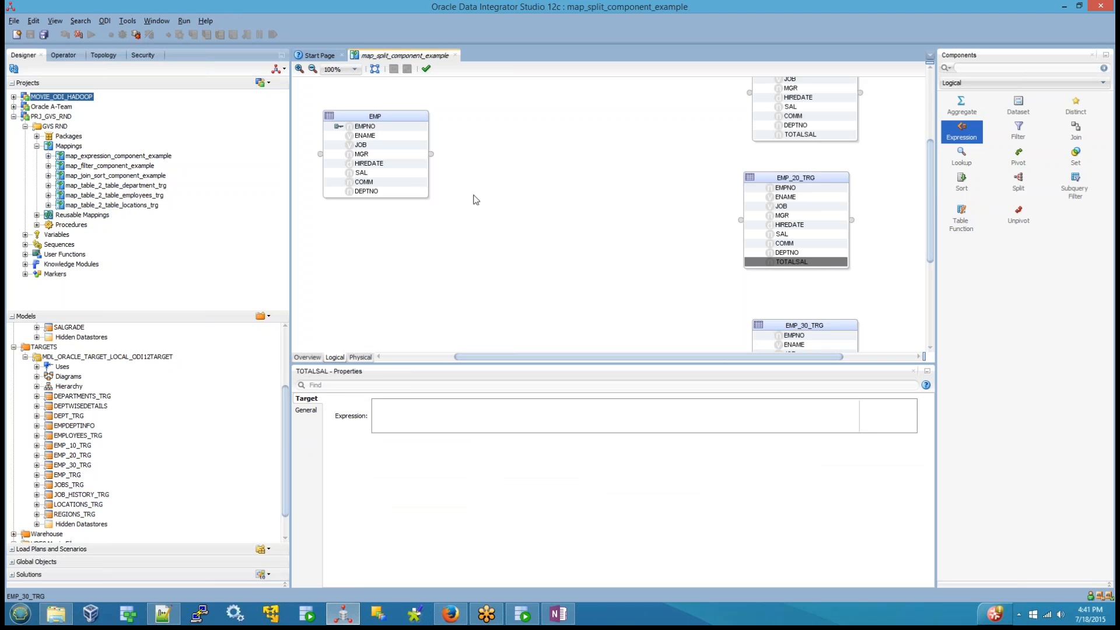
click(475, 201)
click(444, 265)
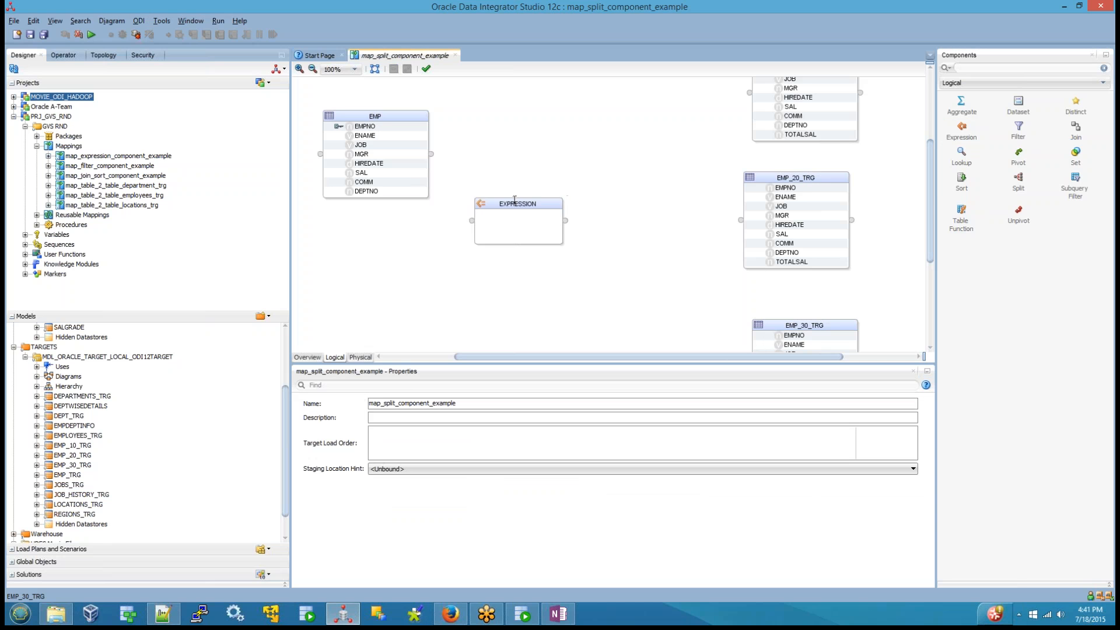
Step: Add an attribute named TOTALSAL to the Expression component
click(514, 203)
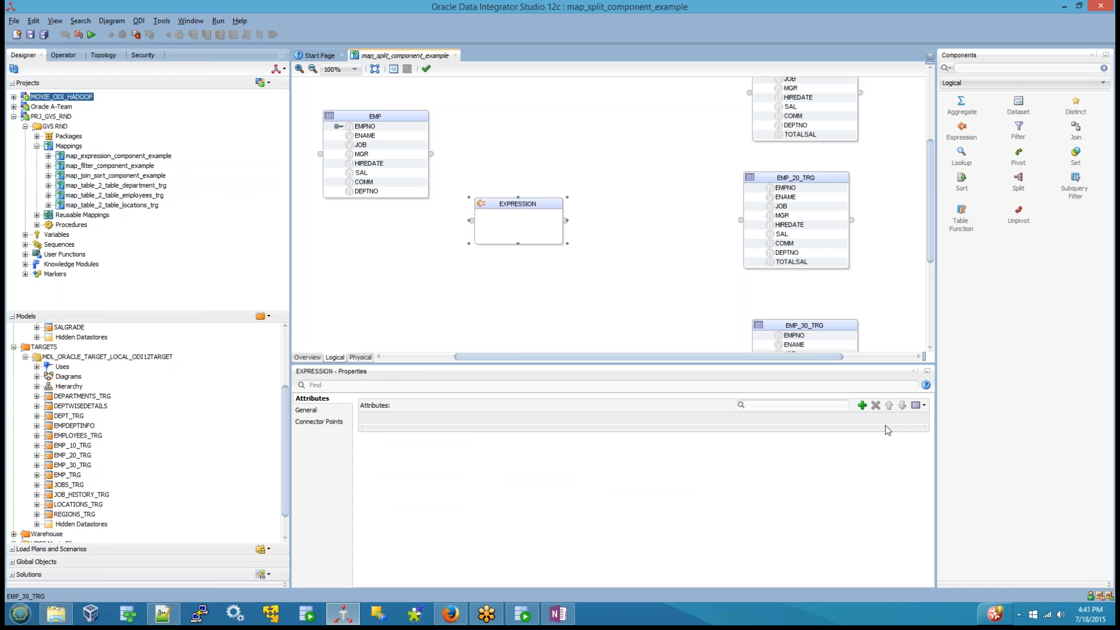
click(862, 405)
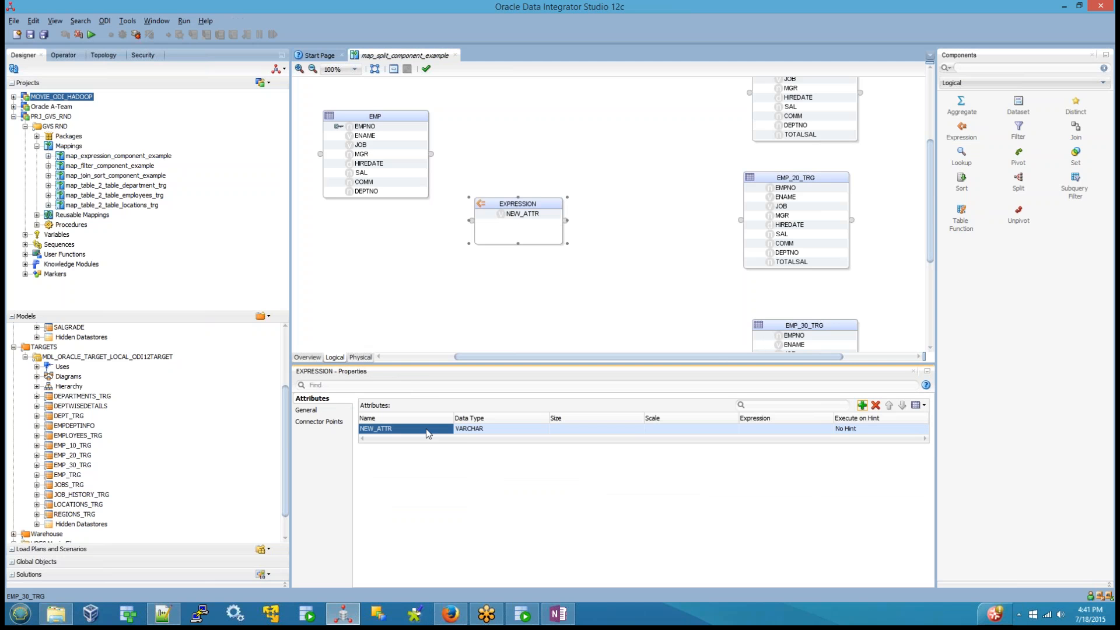
double_click(426, 430)
key(BackSpace)
key(BackSpace)
key(BackSpace)
key(BackSpace)
key(BackSpace)
key(BackSpace)
key(BackSpace)
key(BackSpace)
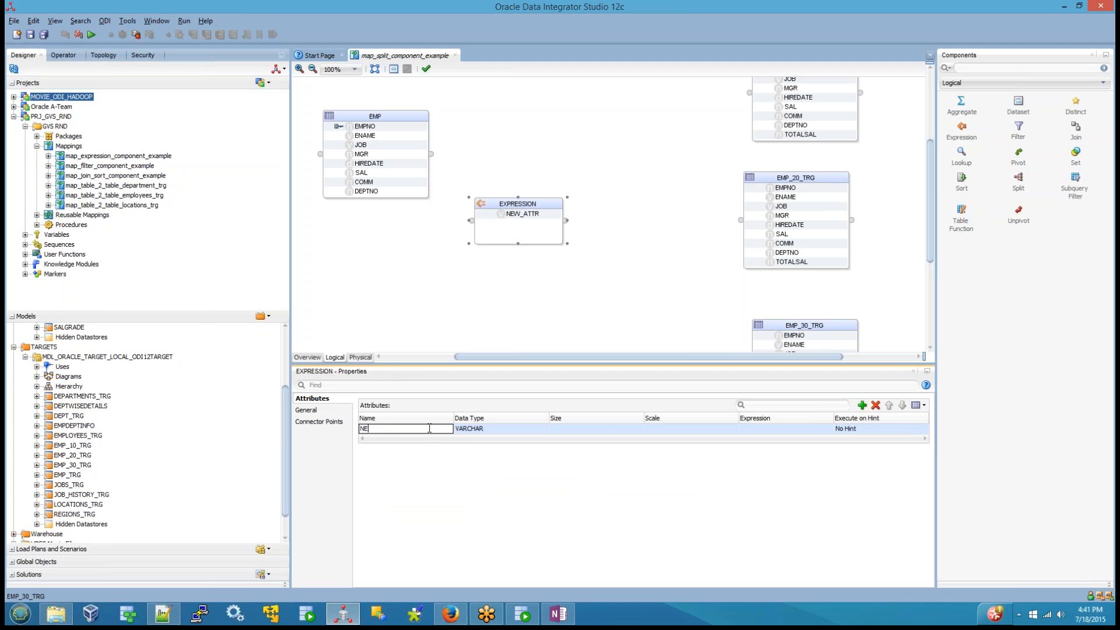
text(TOTALSAL)
Step: Set the data type of the Expression component's TOTALSAL attribute to NUMERIC
click(472, 432)
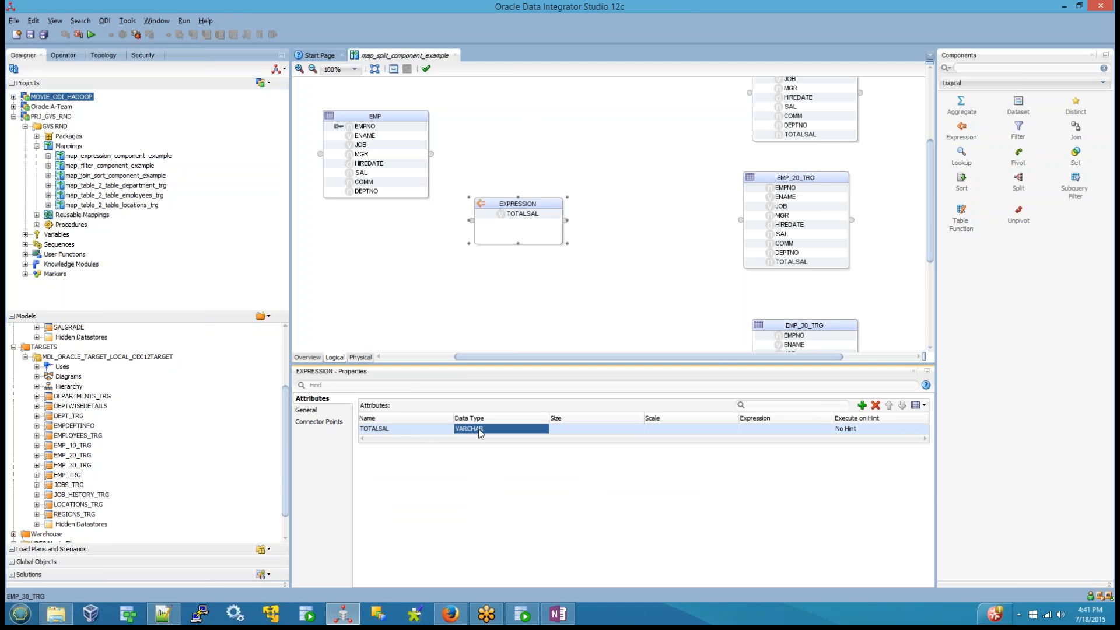
click(479, 431)
scroll(474, 469, up, 1)
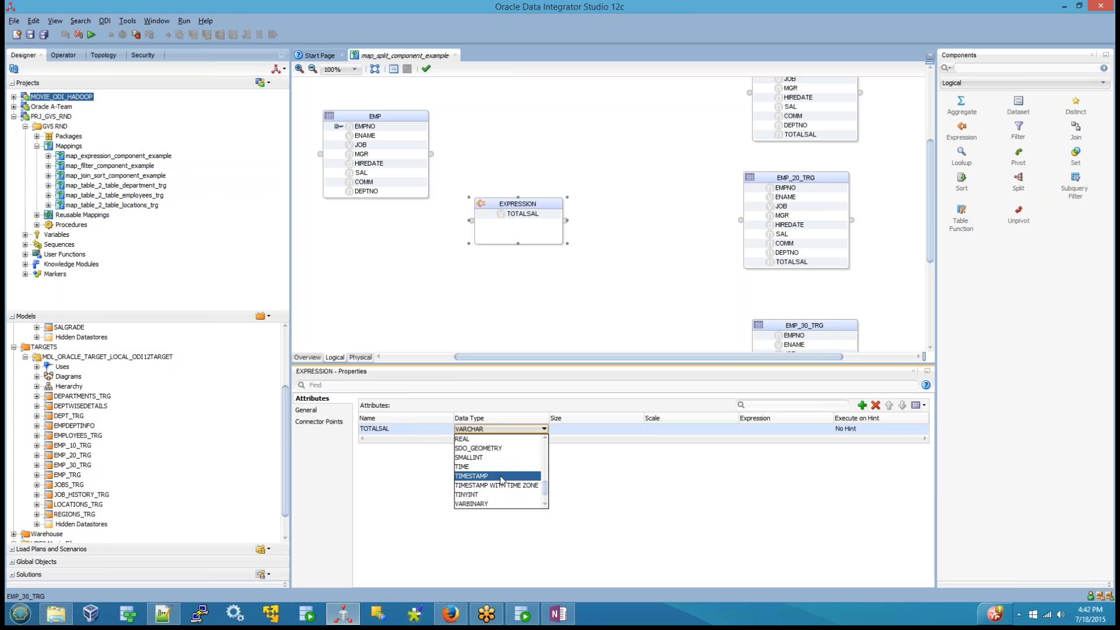
scroll(478, 467, up, 2)
scroll(482, 466, up, 1)
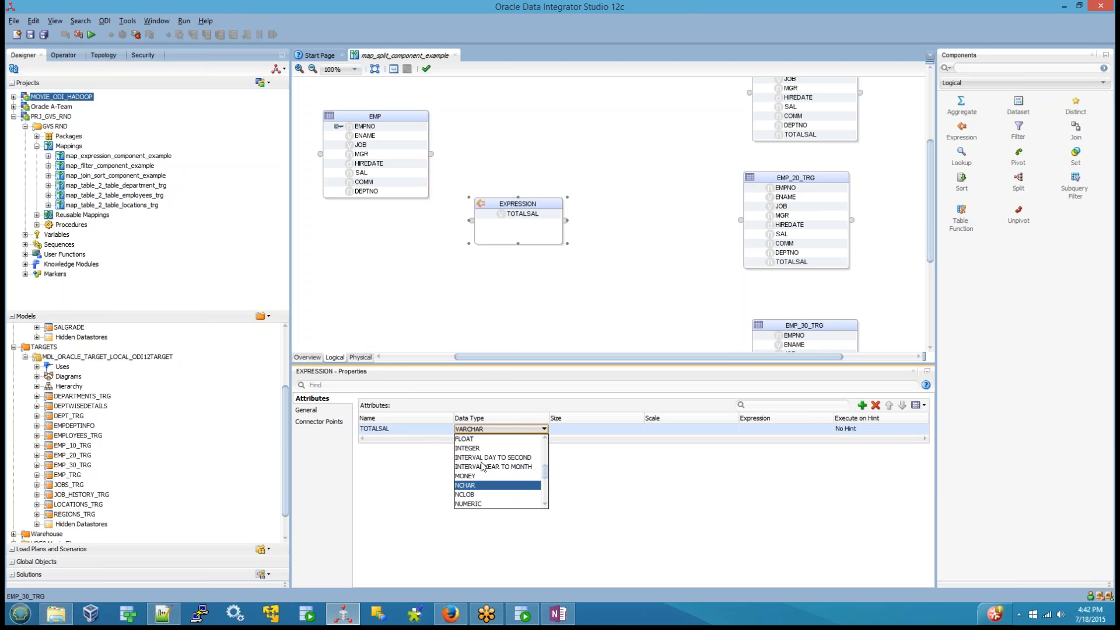
scroll(482, 464, up, 1)
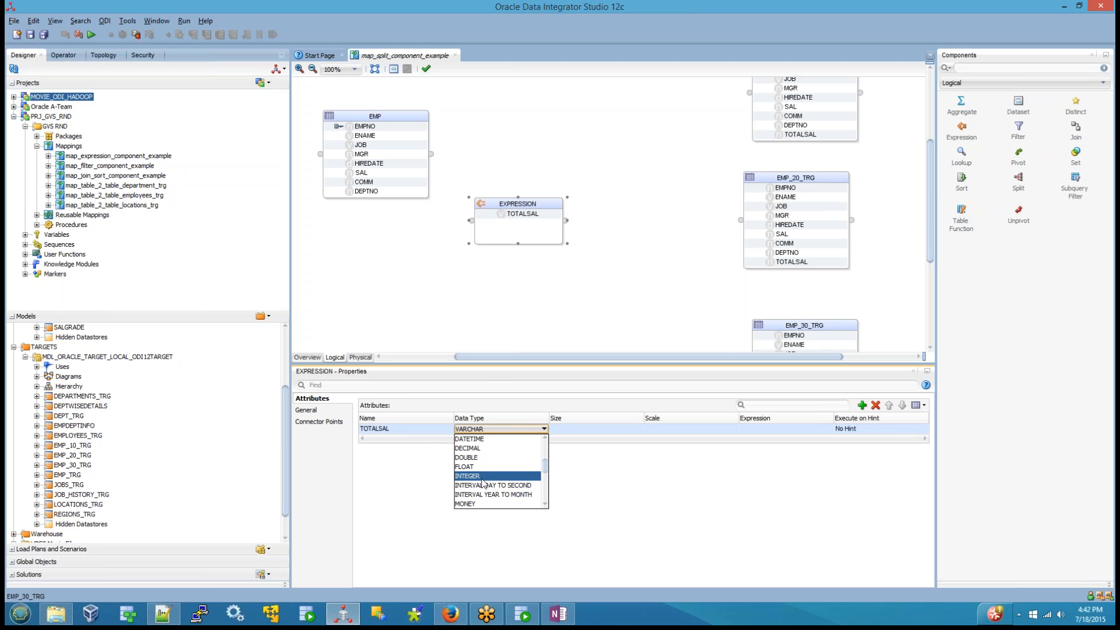
scroll(486, 479, down, 2)
click(489, 476)
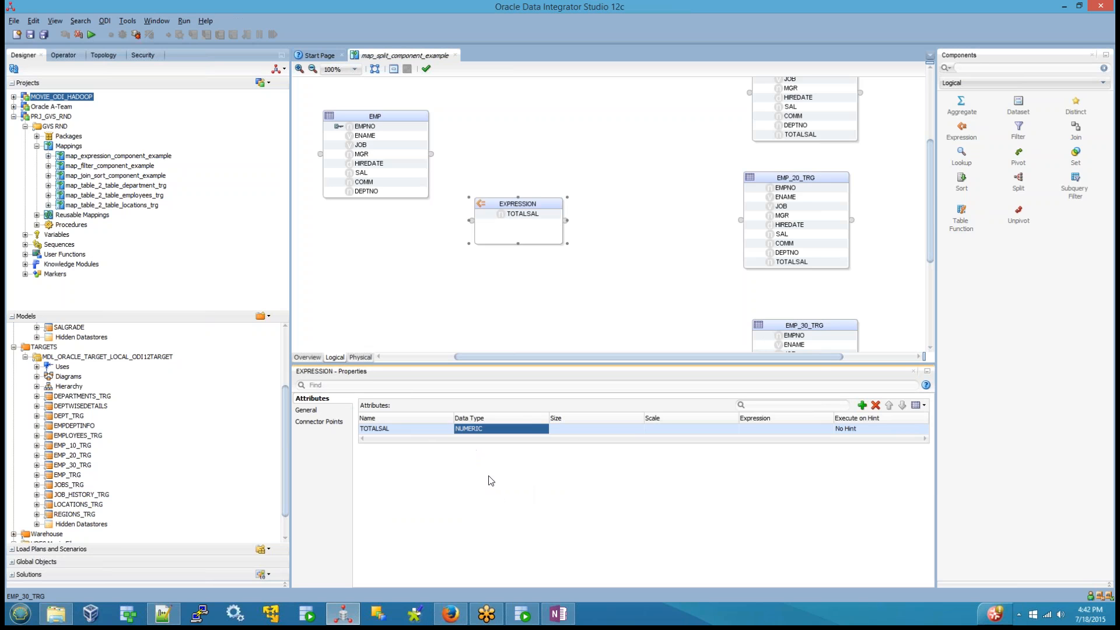
Step: Set the size of the Expression component's TOTALSAL attribute to 7 and its scale to 2
click(568, 429)
click(568, 430)
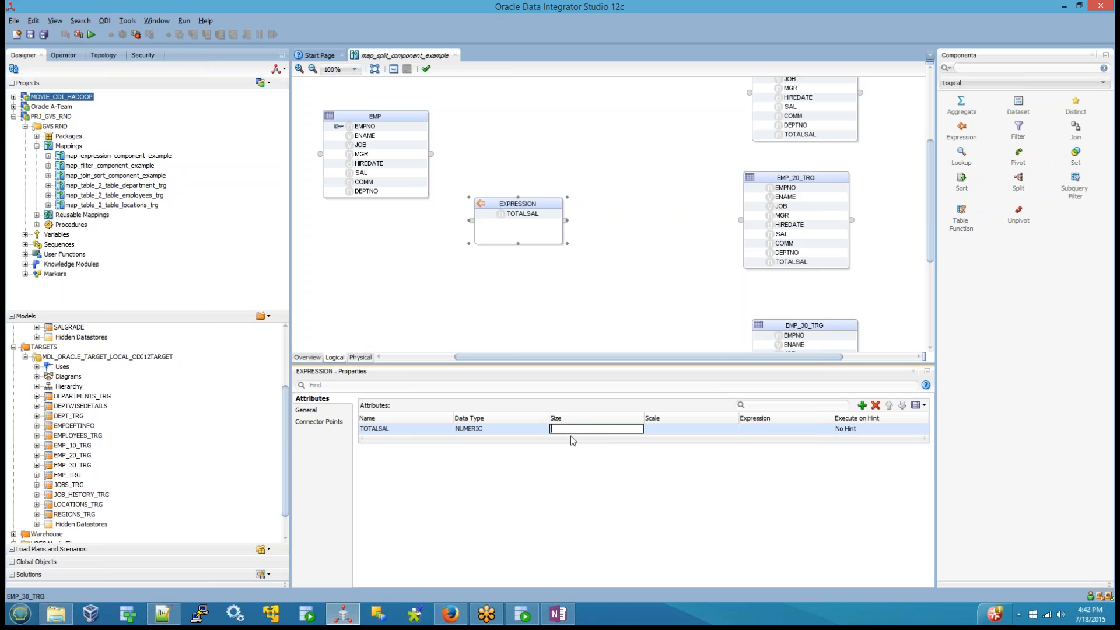
click(663, 433)
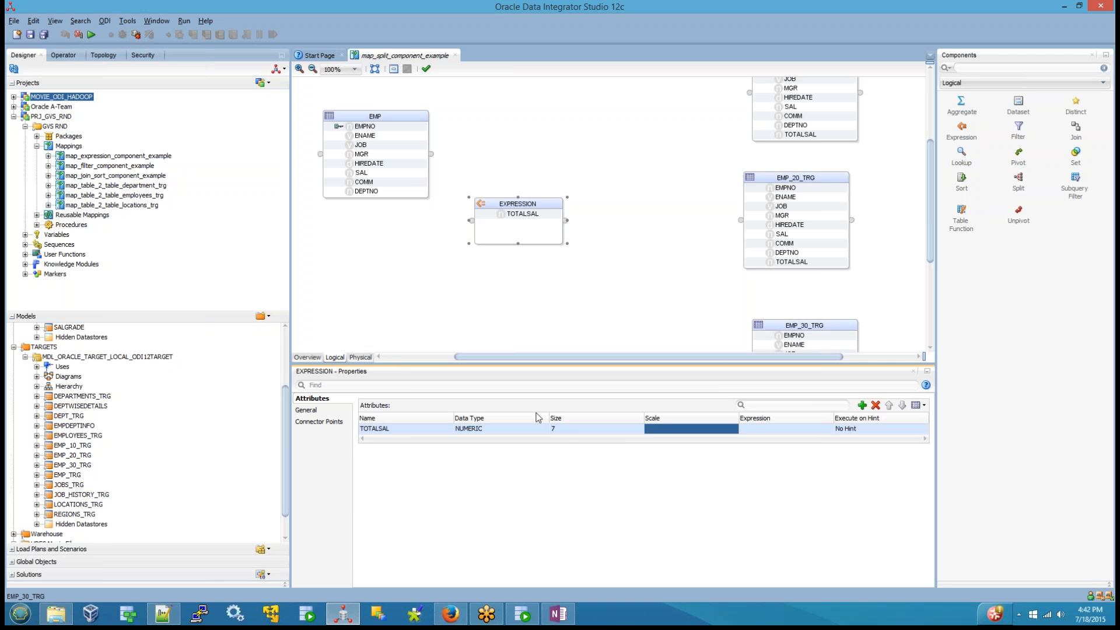
click(567, 431)
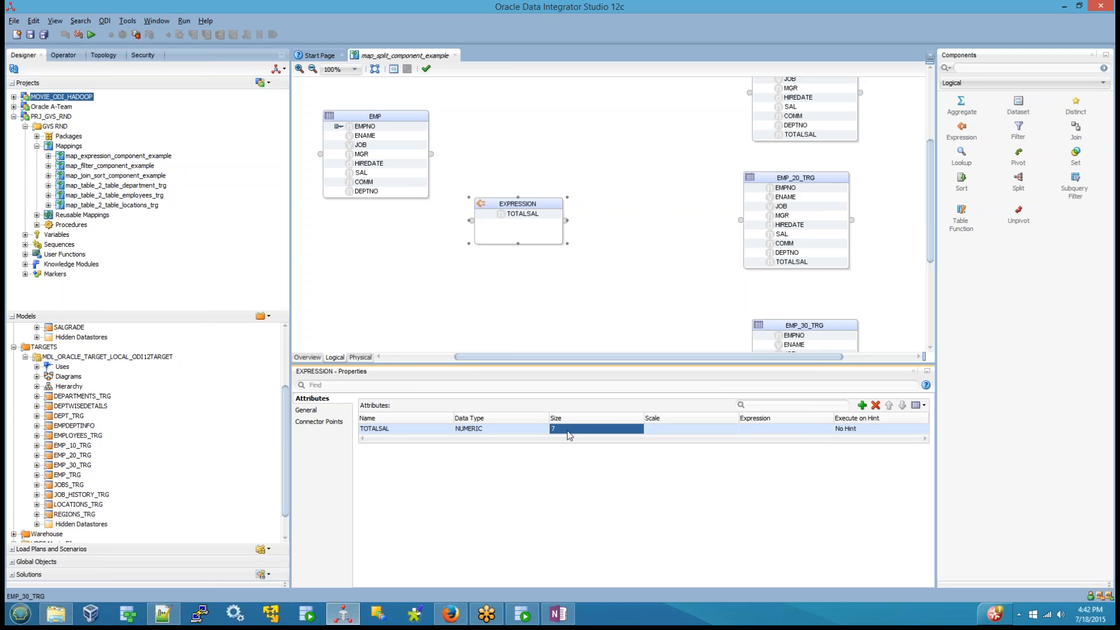
click(664, 431)
text(2)
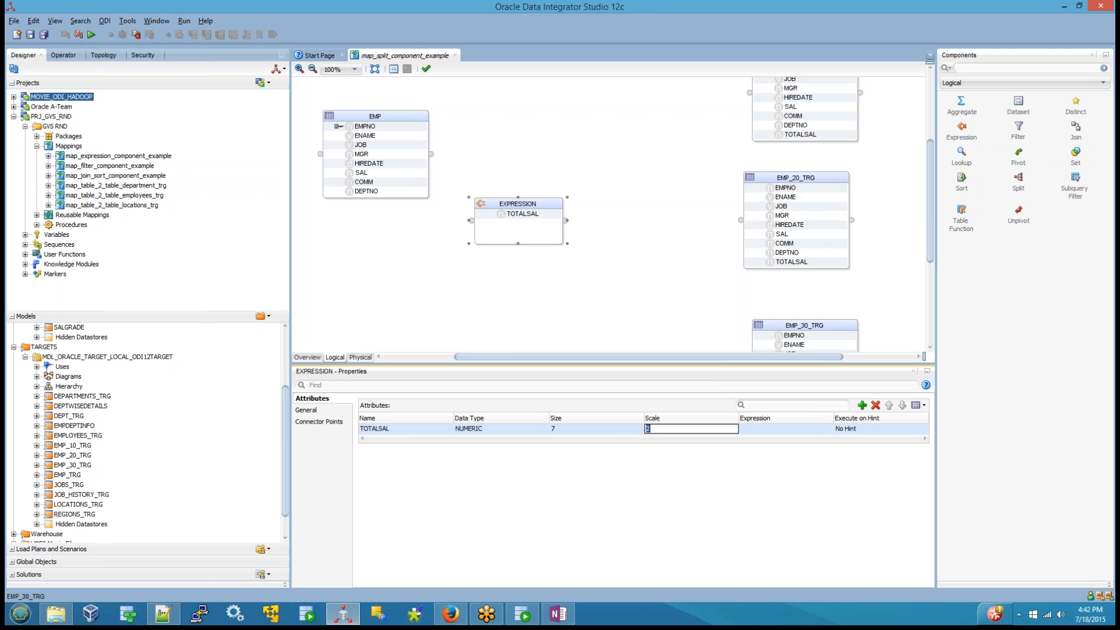
click(602, 285)
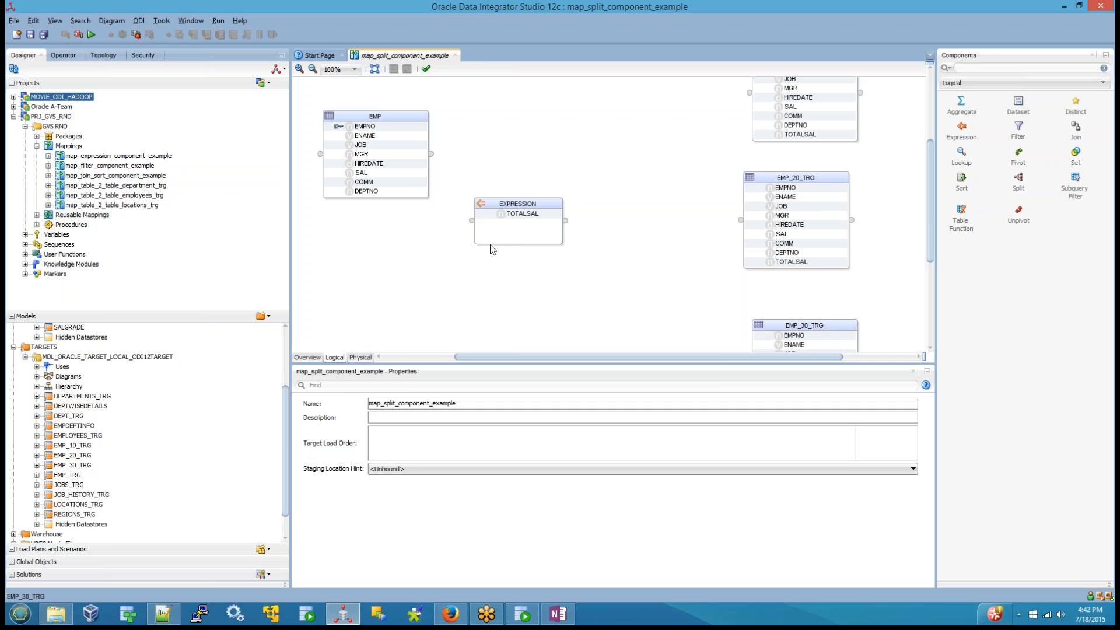
Step: Connect EMP to the Expression component, matching attributes by name and creating them on the target with auto map
click(522, 214)
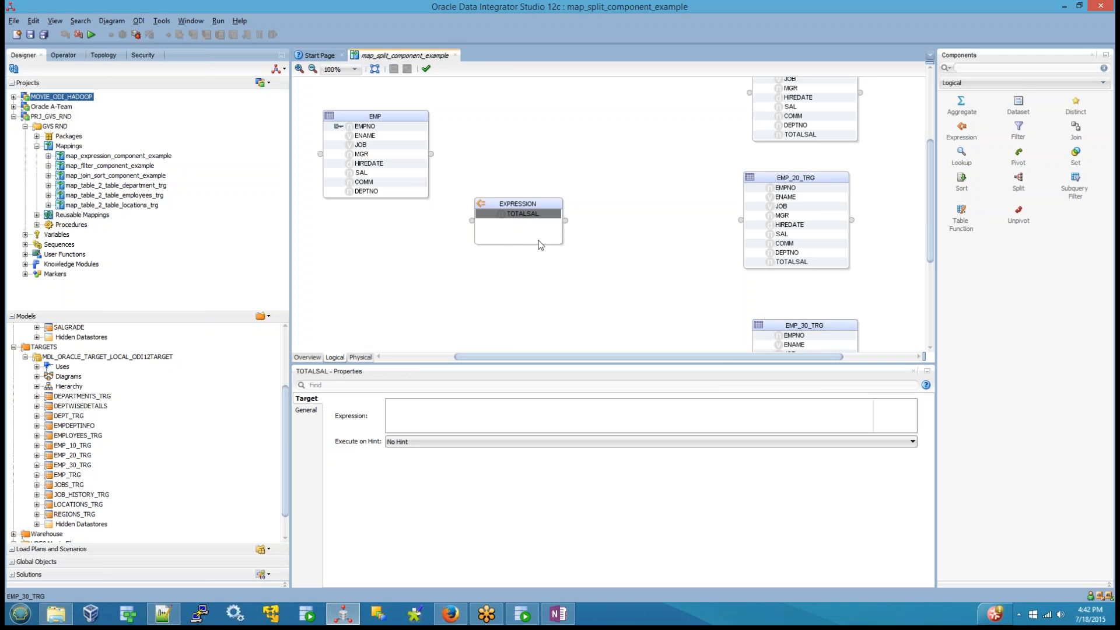
drag(431, 154, 471, 220)
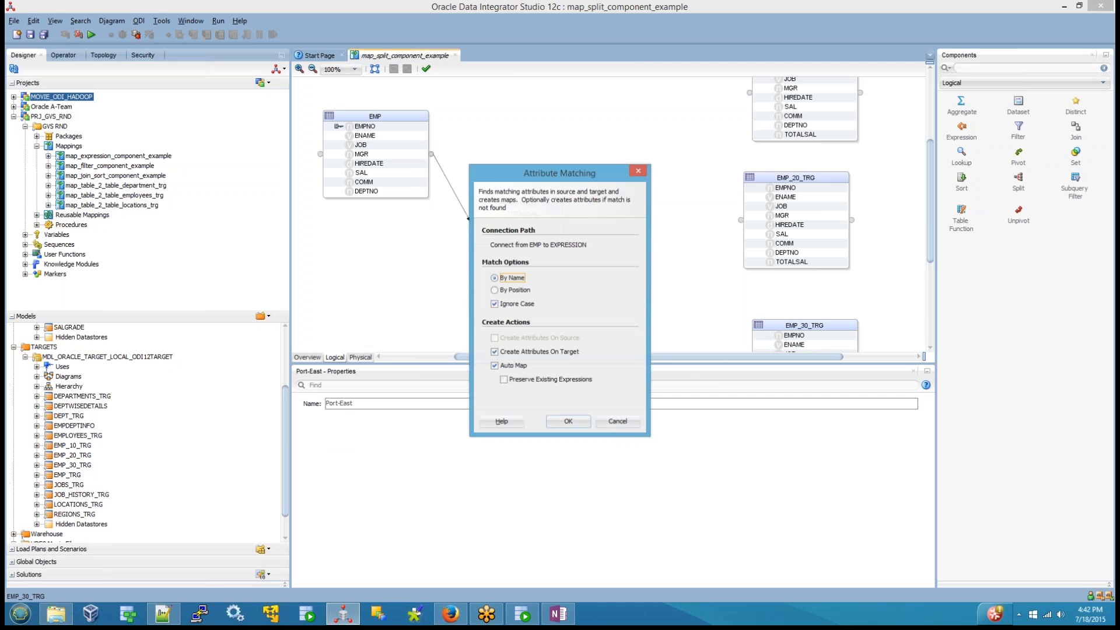
click(568, 423)
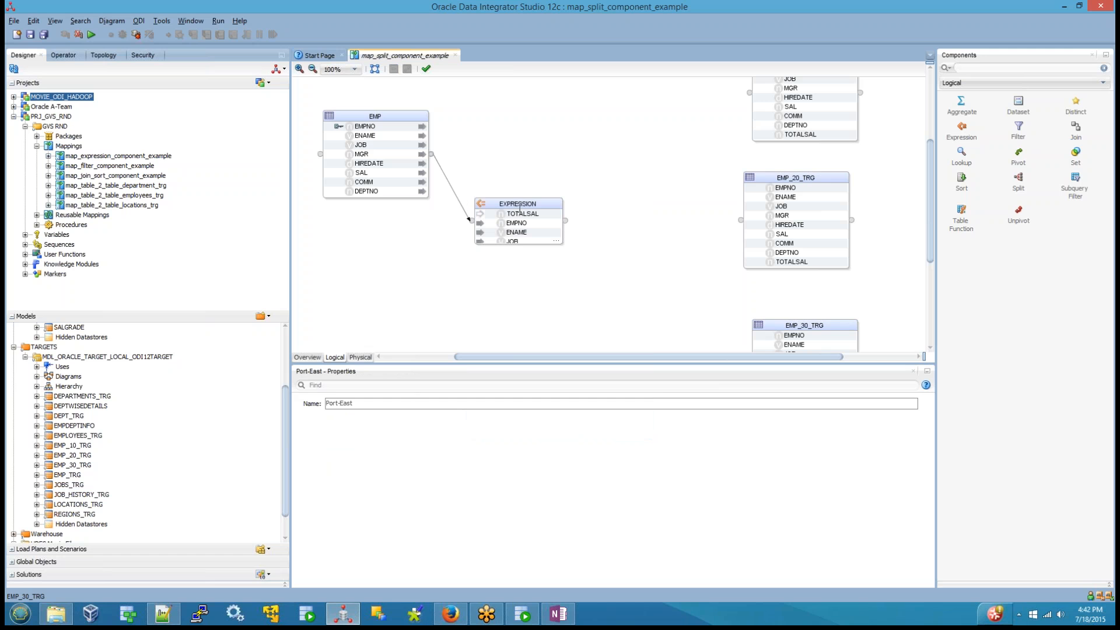
Step: Delete all attributes from EMPNO through DEPTNO in the Expression component, keeping only TOTALSAL
click(519, 209)
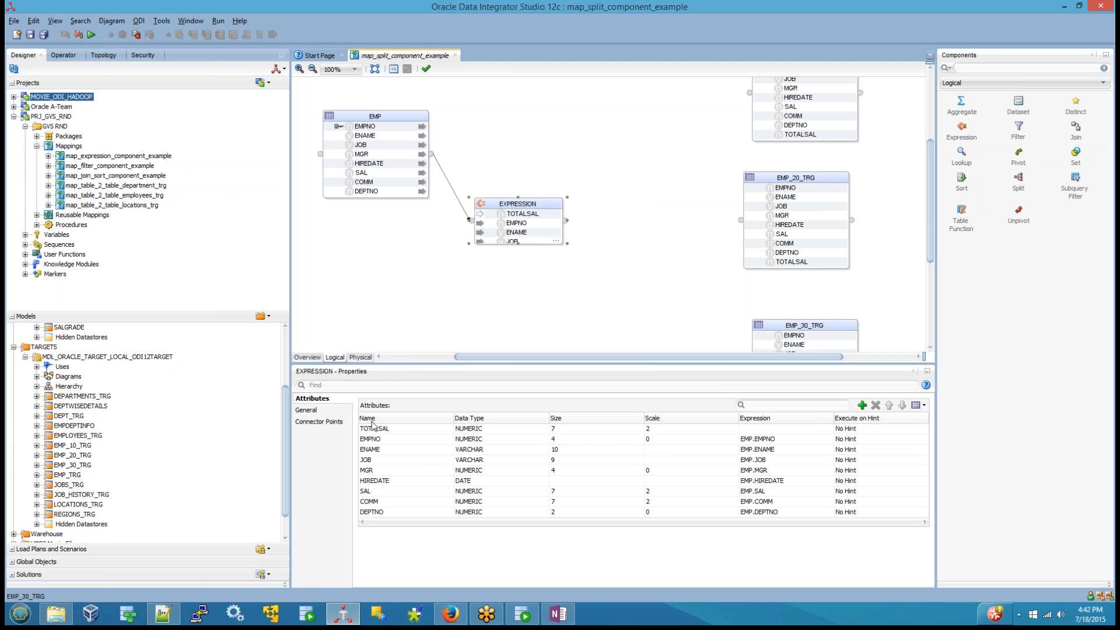
click(376, 439)
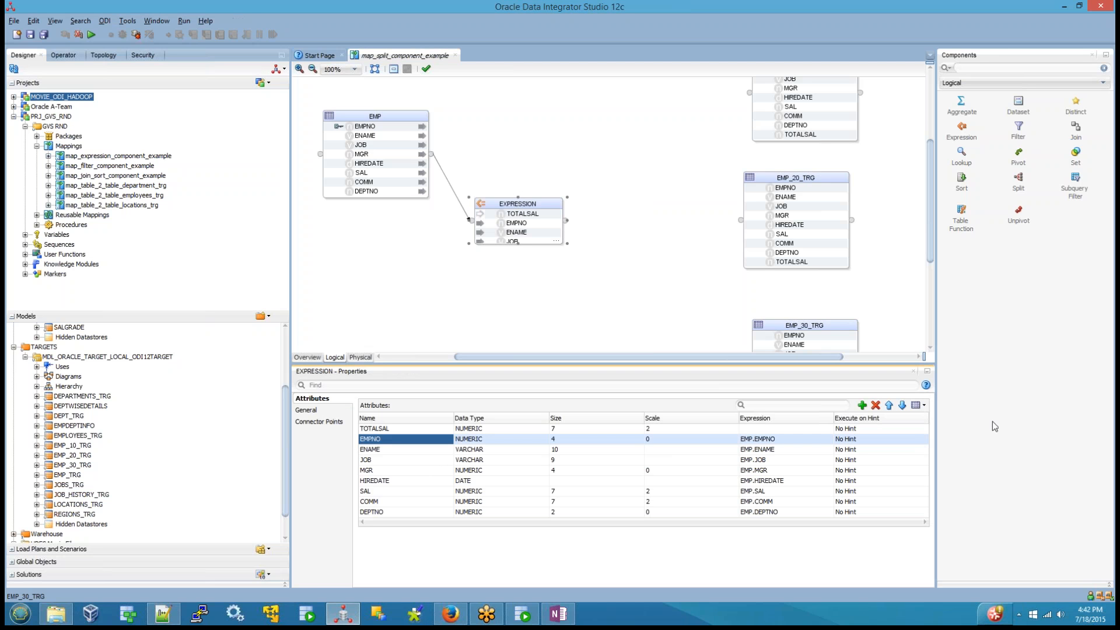
click(877, 406)
click(876, 406)
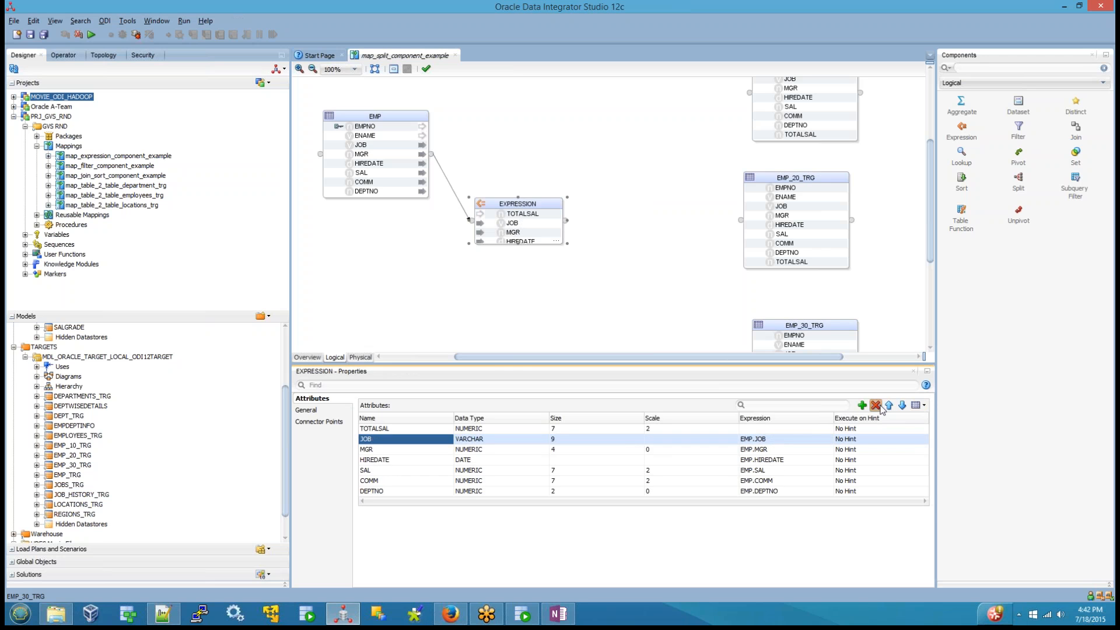
click(877, 405)
click(877, 406)
click(876, 405)
click(876, 405)
click(876, 405)
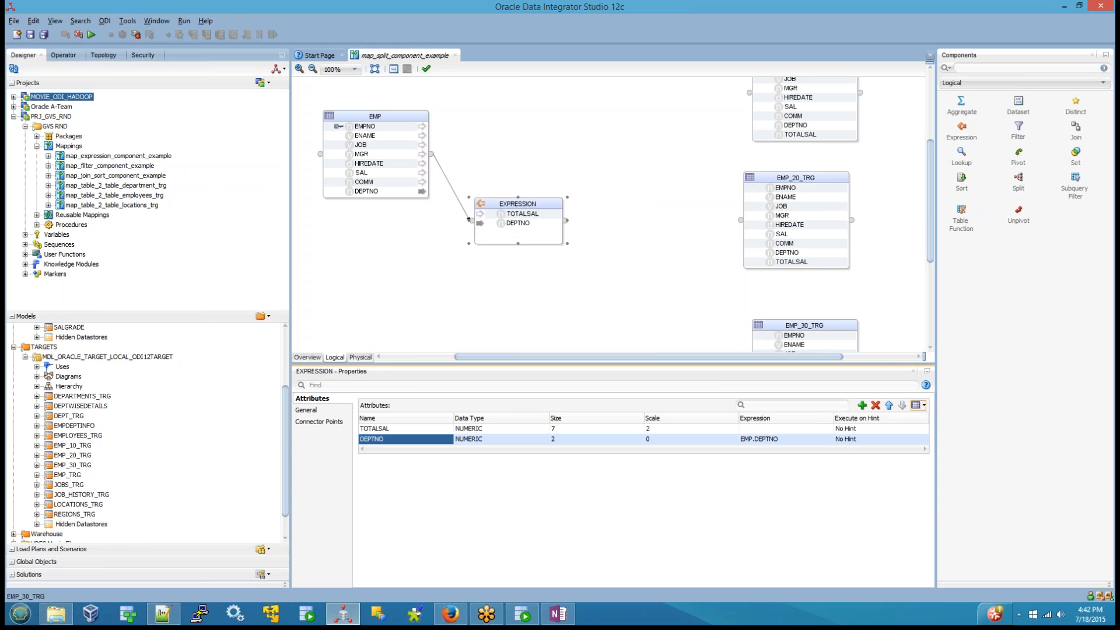
click(876, 405)
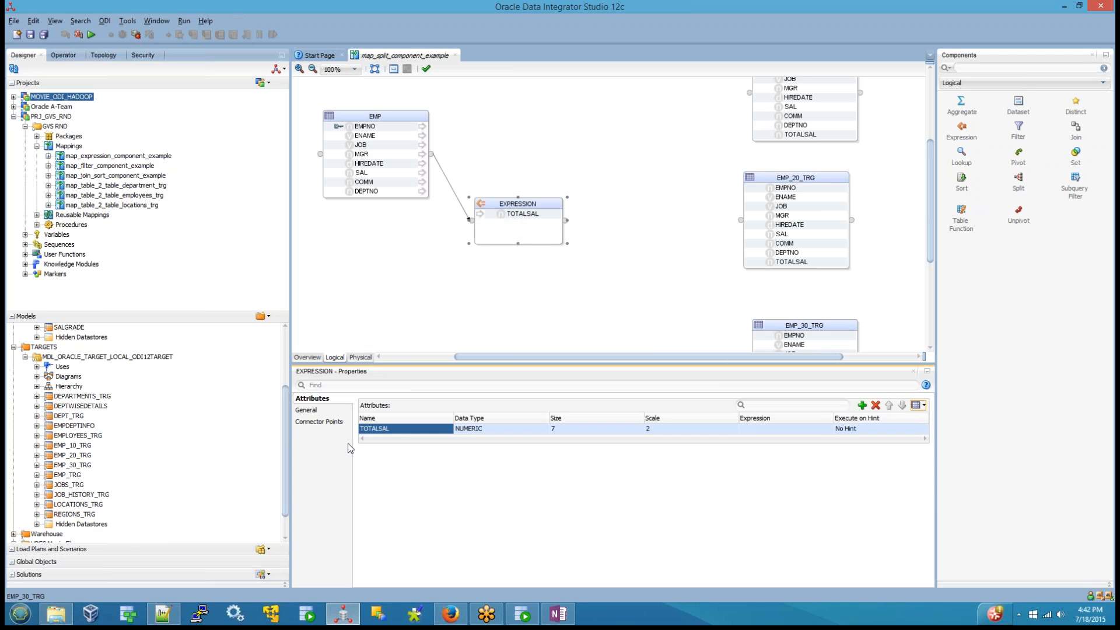
Step: Set the expression of the TOTALSAL attribute to EMP.SAL + nvl(EMP.COMM,0)
click(757, 429)
click(807, 429)
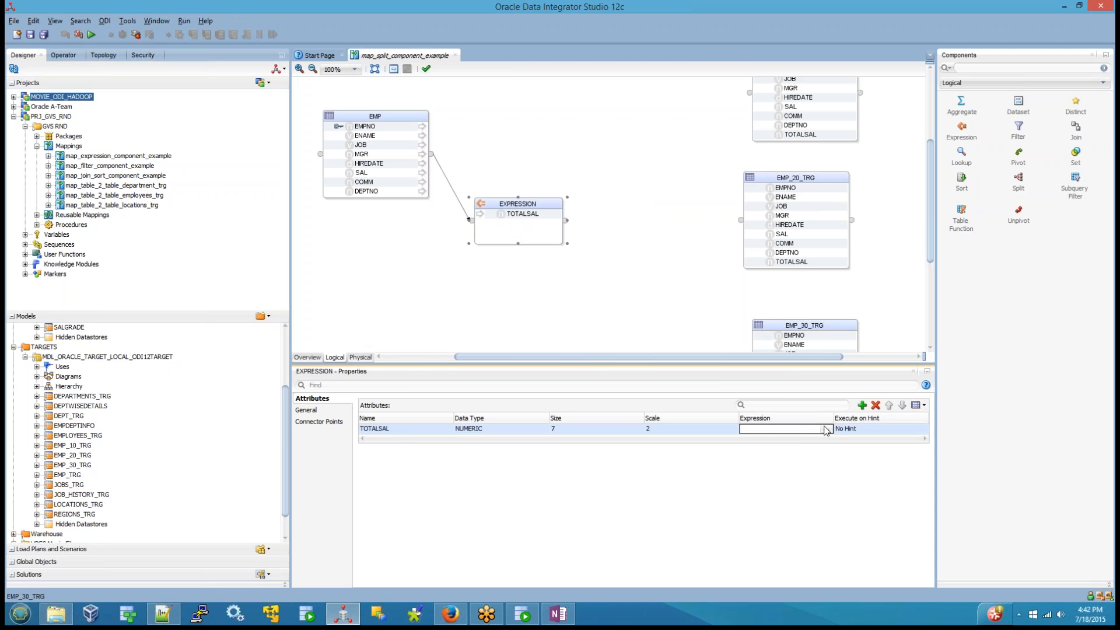
click(826, 430)
click(315, 141)
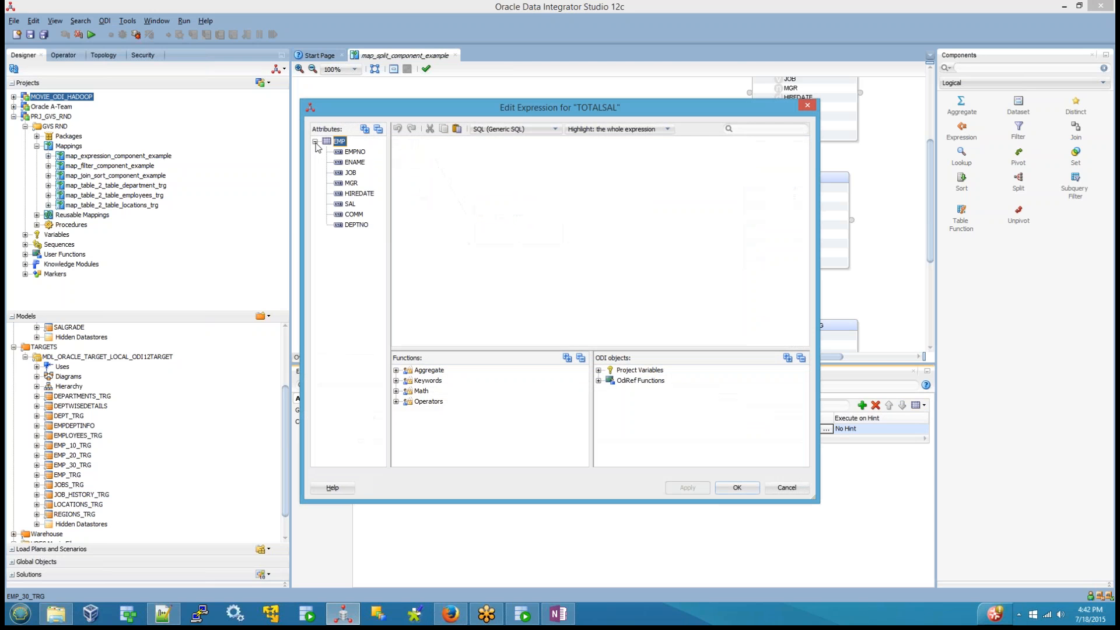
double_click(350, 204)
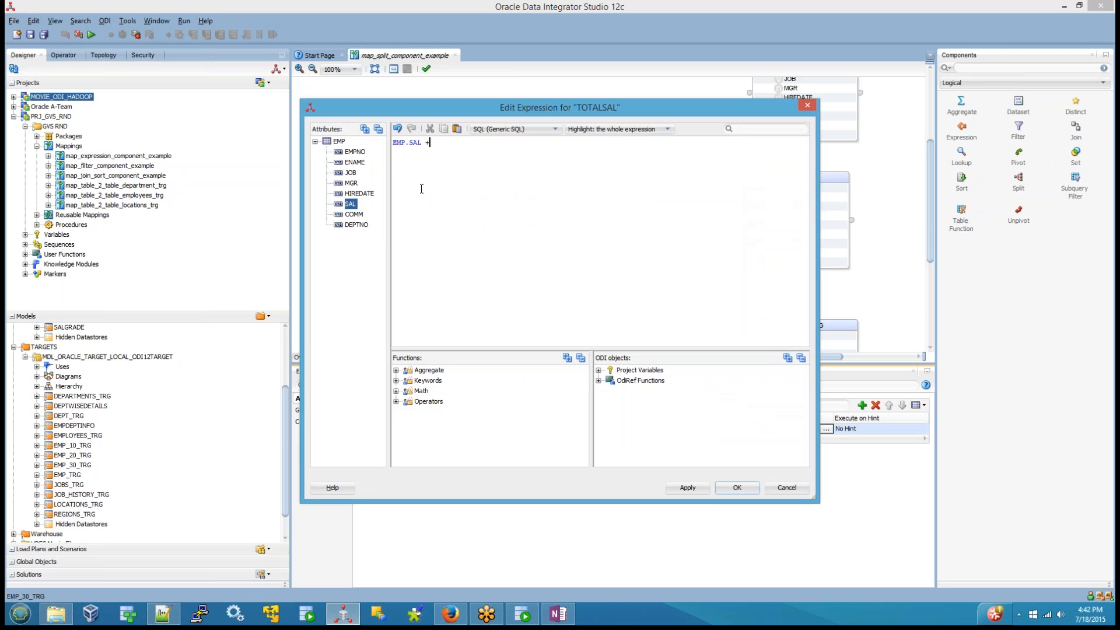
double_click(355, 214)
text(nvl(EMP.COMM,0)
click(757, 490)
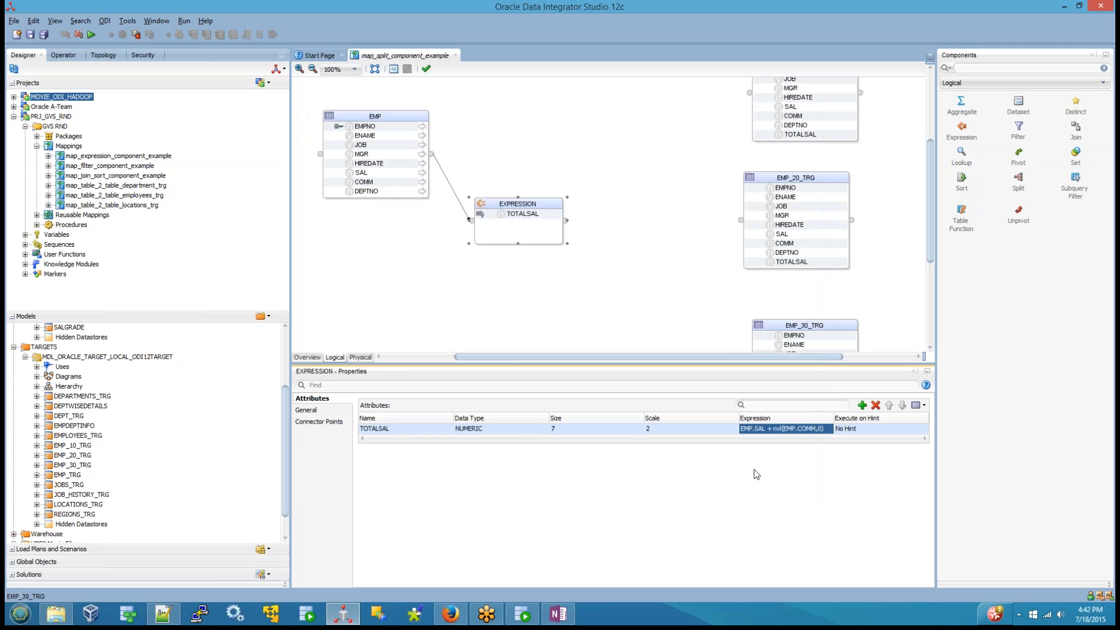
Step: Add a Split component between the Expression component and the target tables
click(522, 244)
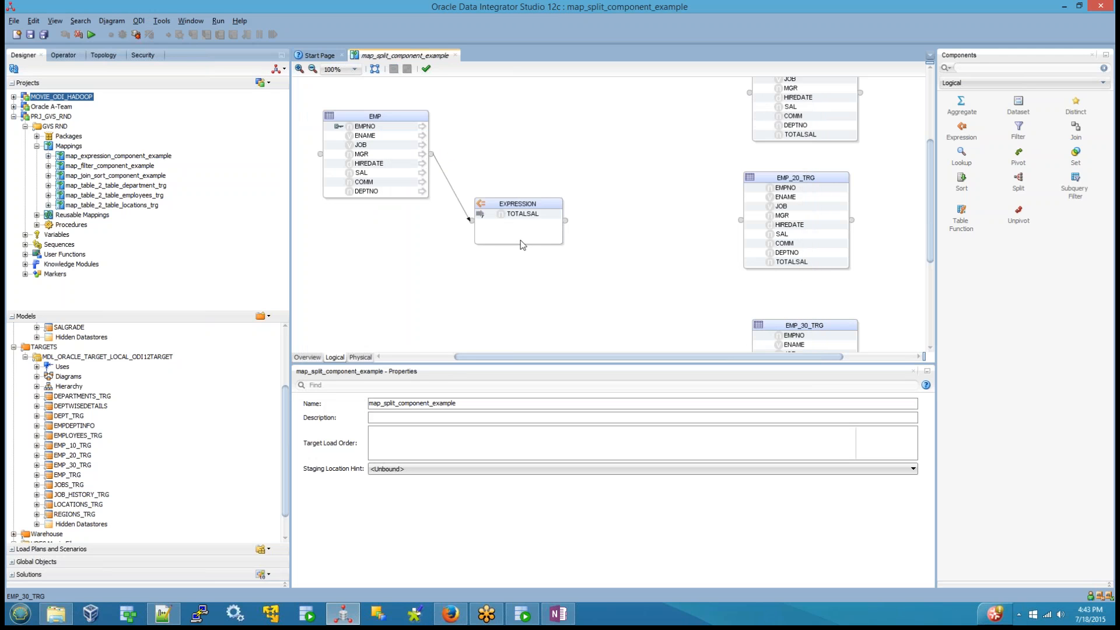
click(530, 207)
click(1018, 184)
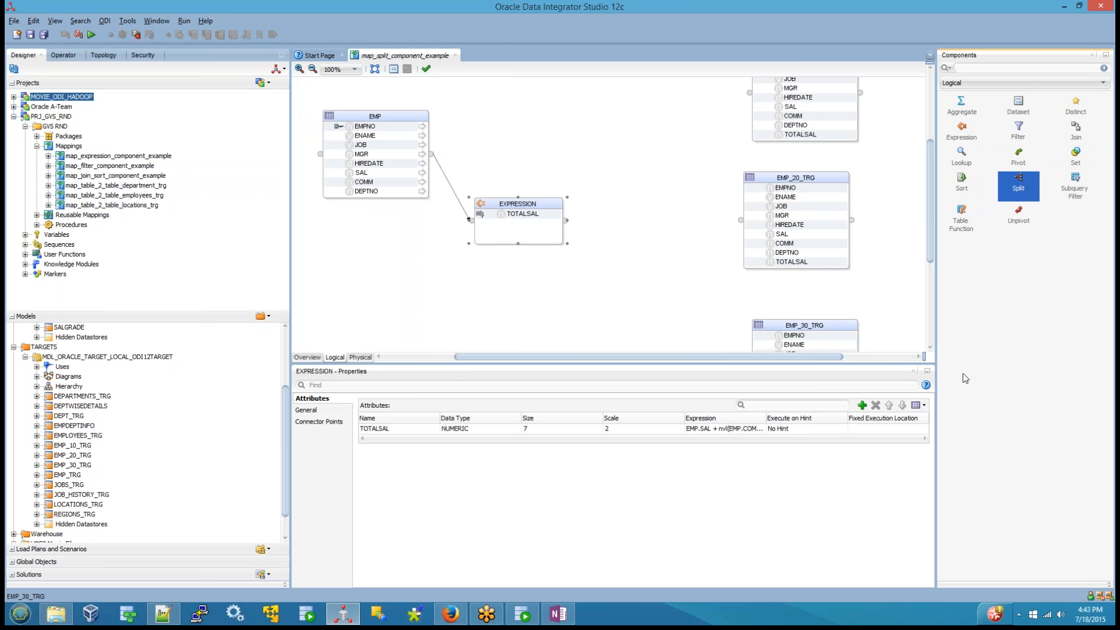
click(630, 145)
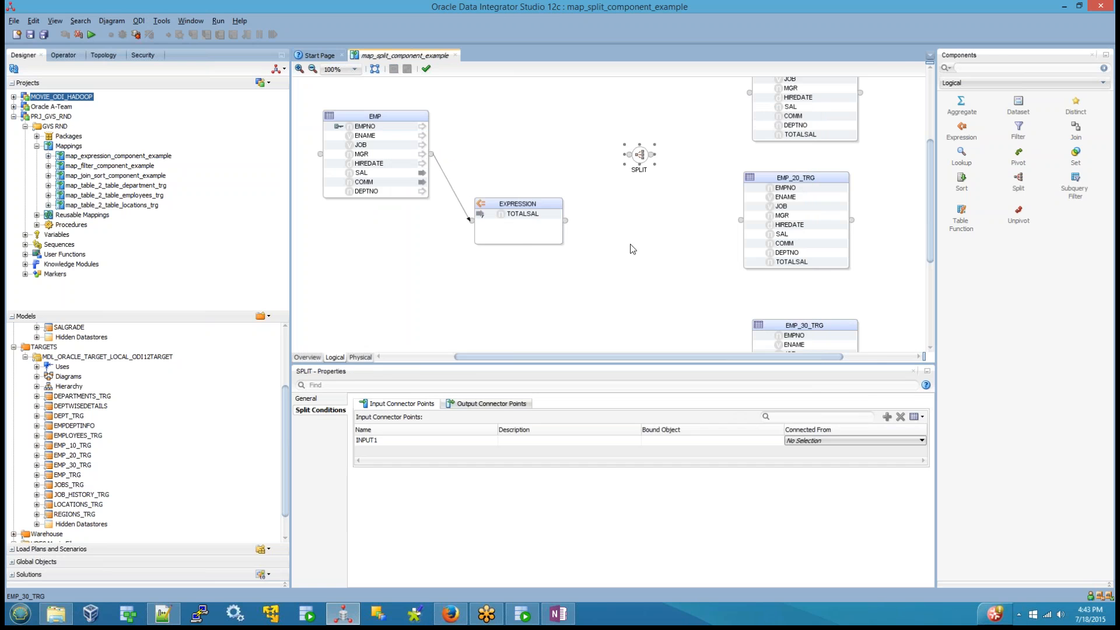
click(630, 244)
Step: Connect the Expression component to the Split component and show the Split's output connector points in an enlarged properties area
click(641, 154)
drag(570, 225, 638, 160)
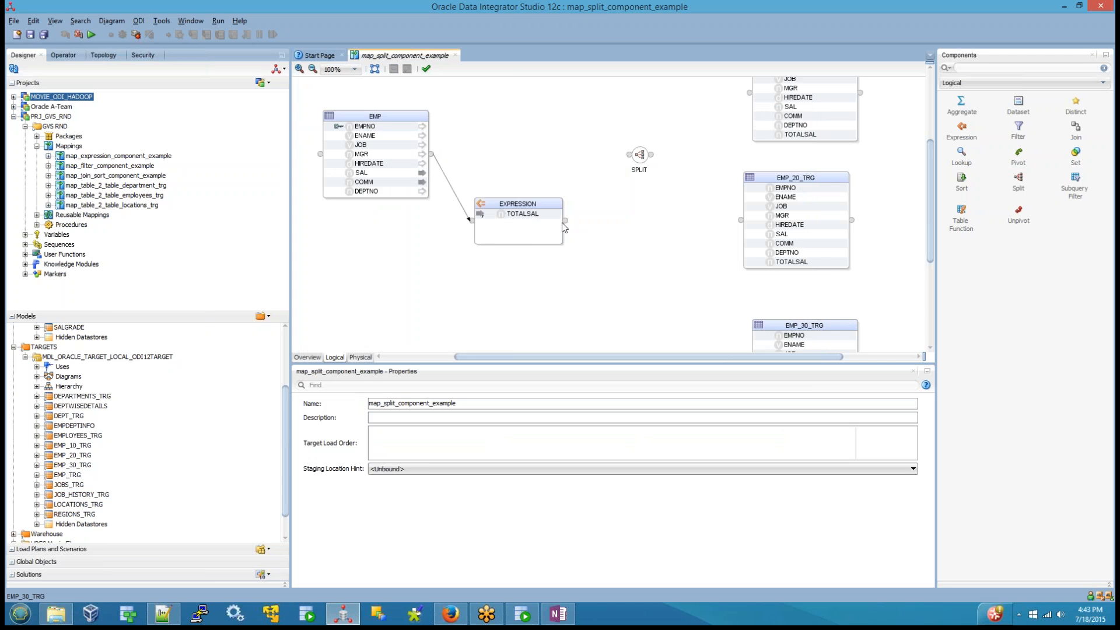
drag(565, 224, 636, 156)
click(639, 157)
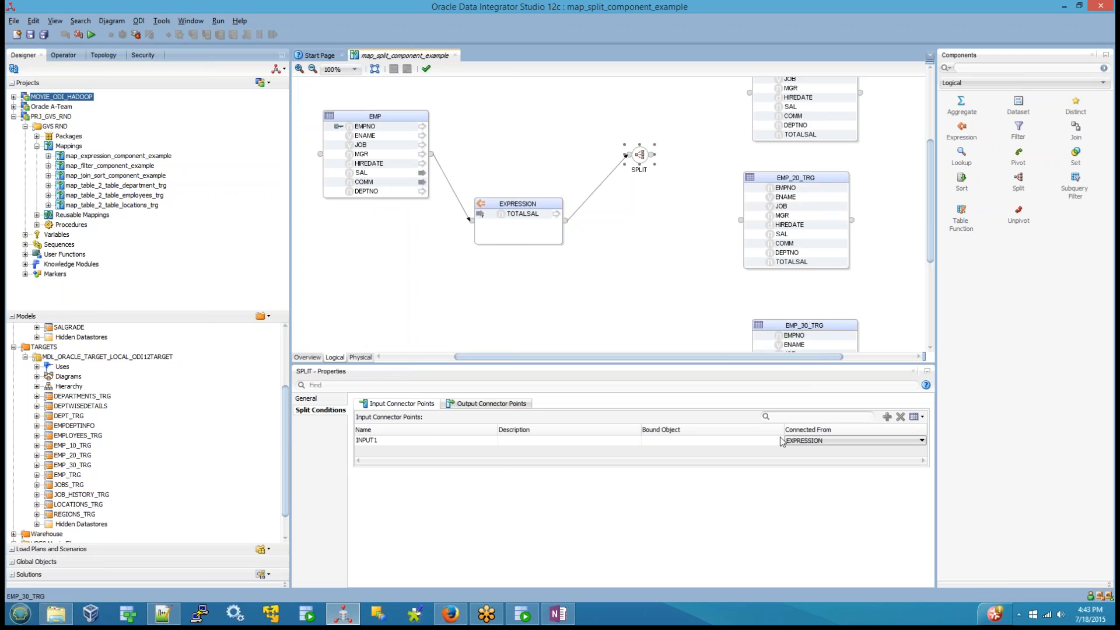
click(515, 404)
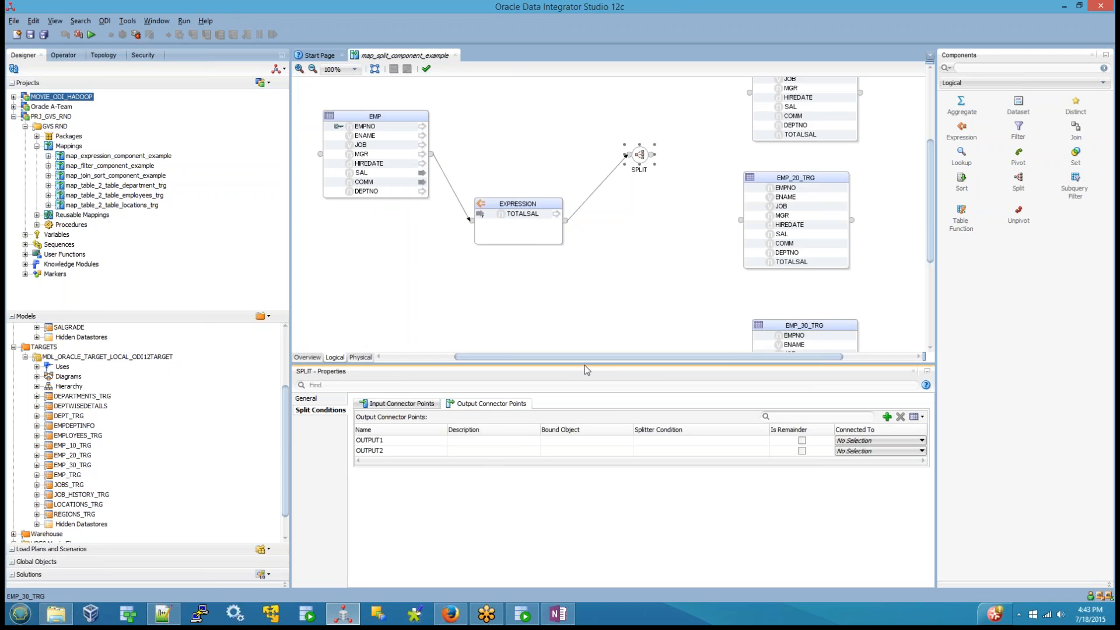
drag(584, 365, 585, 276)
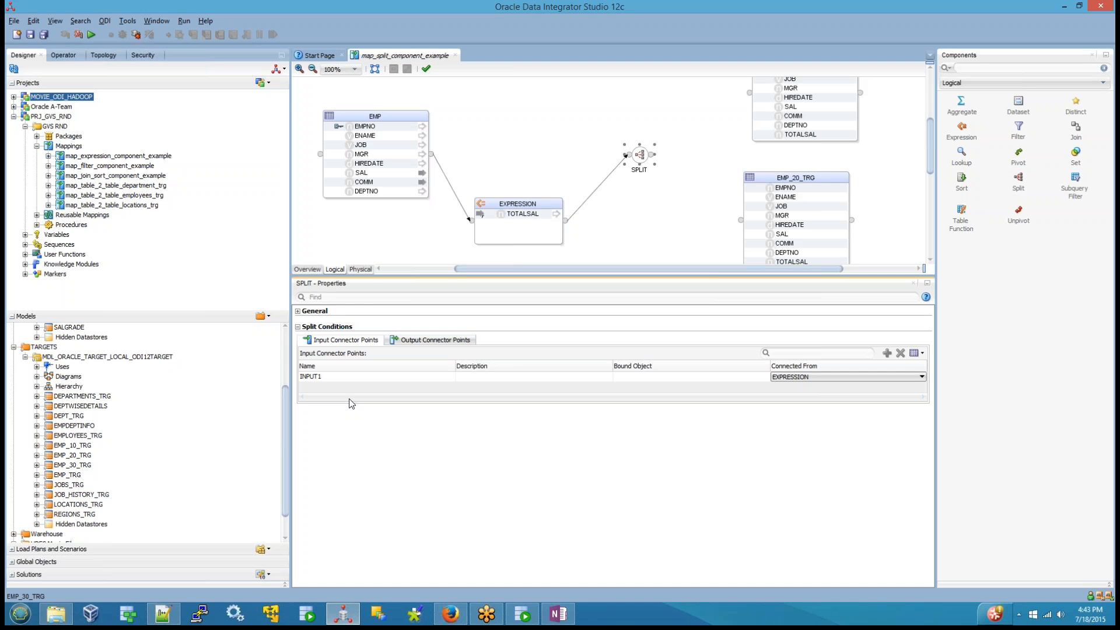
Step: Save the mapping and close Oracle Data Integrator Studio
click(28, 37)
click(1100, 7)
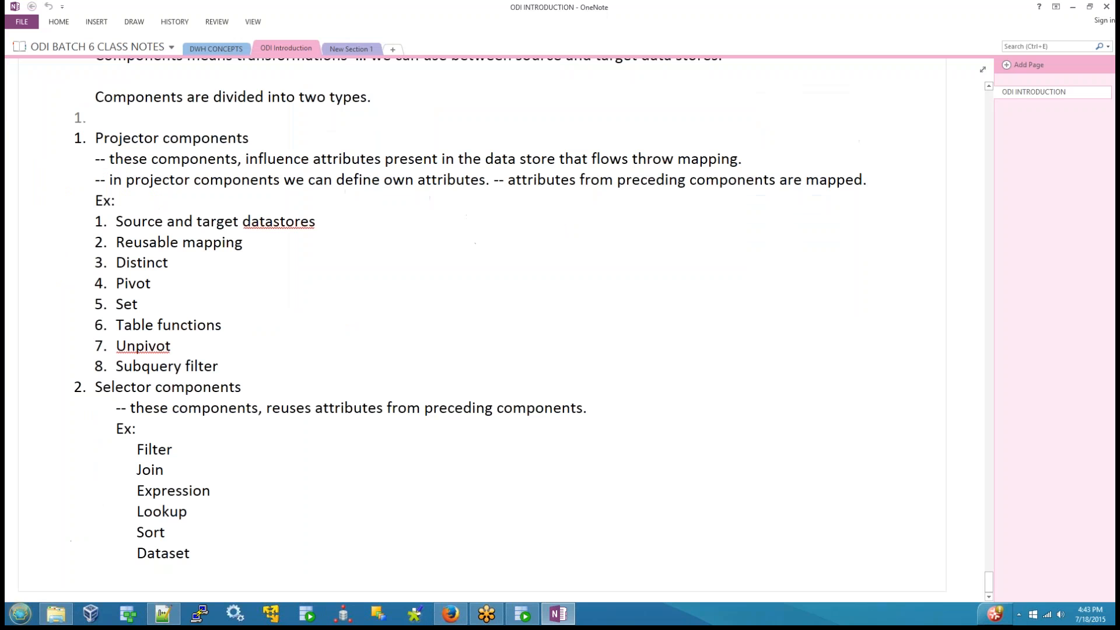
Step: Restart Oracle Data Integrator Studio and log in to odi123_work_repository with the stored credentials
click(350, 612)
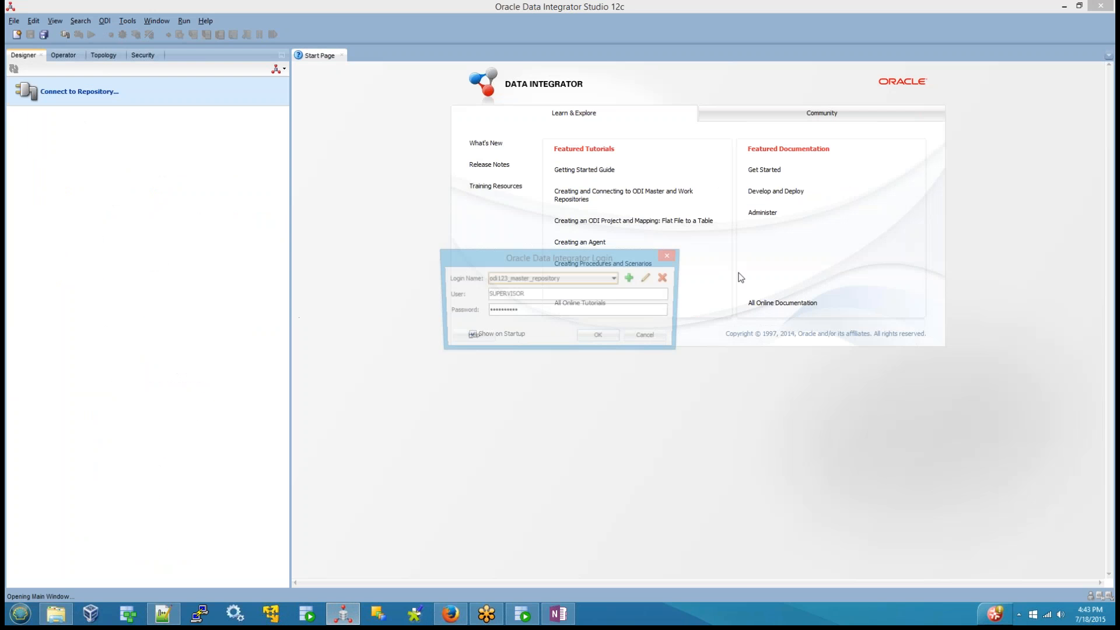
click(616, 279)
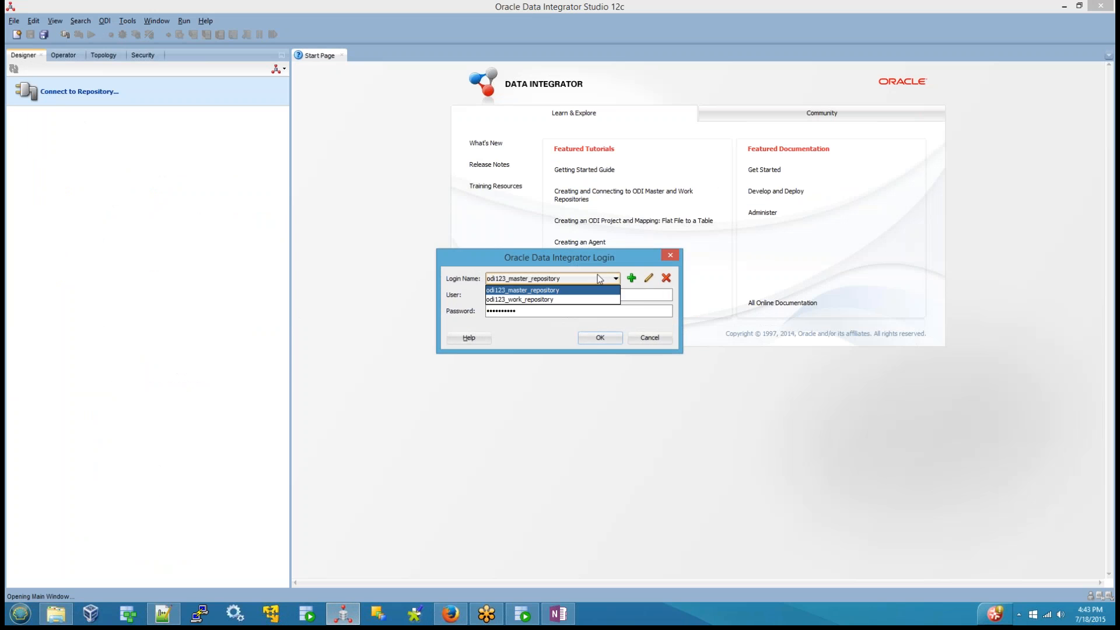
click(549, 300)
click(592, 337)
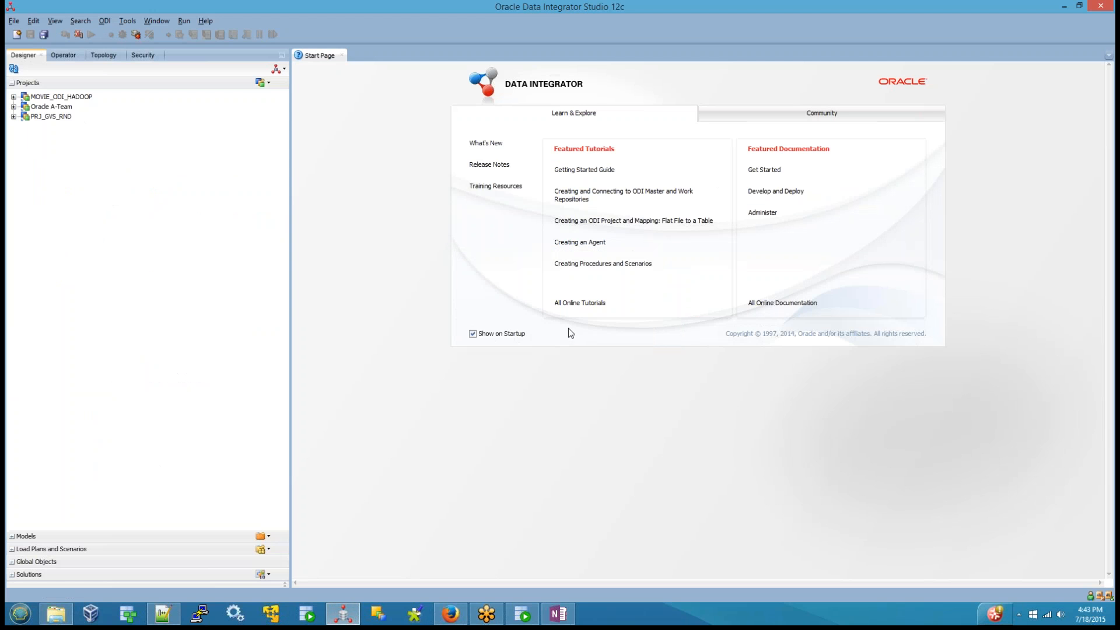
Step: Open map_split_component_example from the mappings of the GVS RND folder in project PRJ_GVS_RND
click(15, 118)
click(13, 117)
click(25, 126)
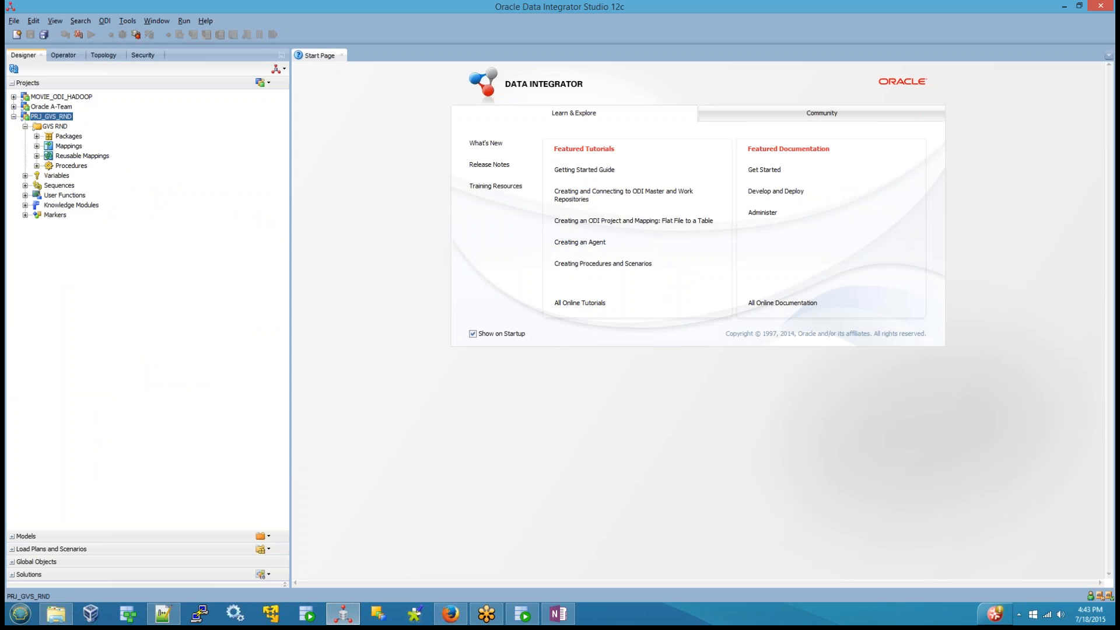
click(66, 146)
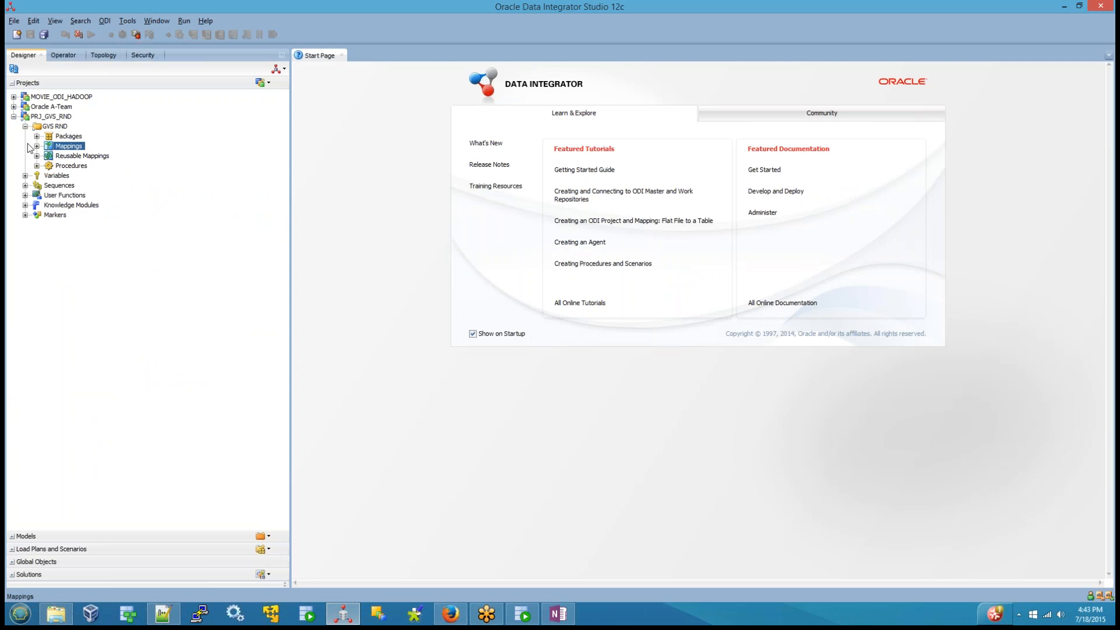
click(36, 146)
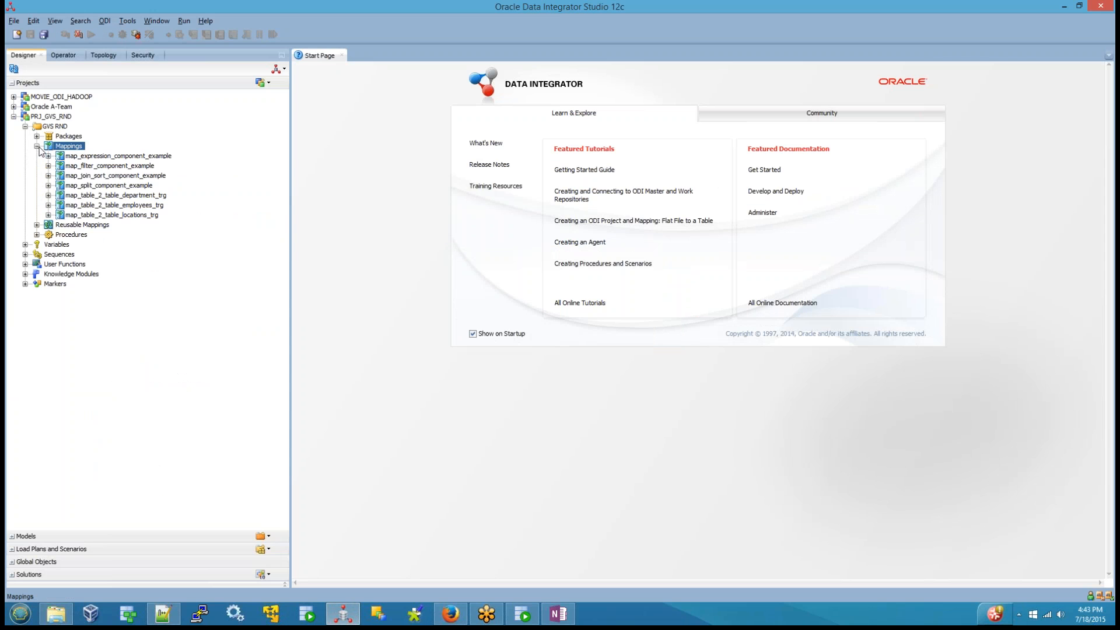
double_click(140, 185)
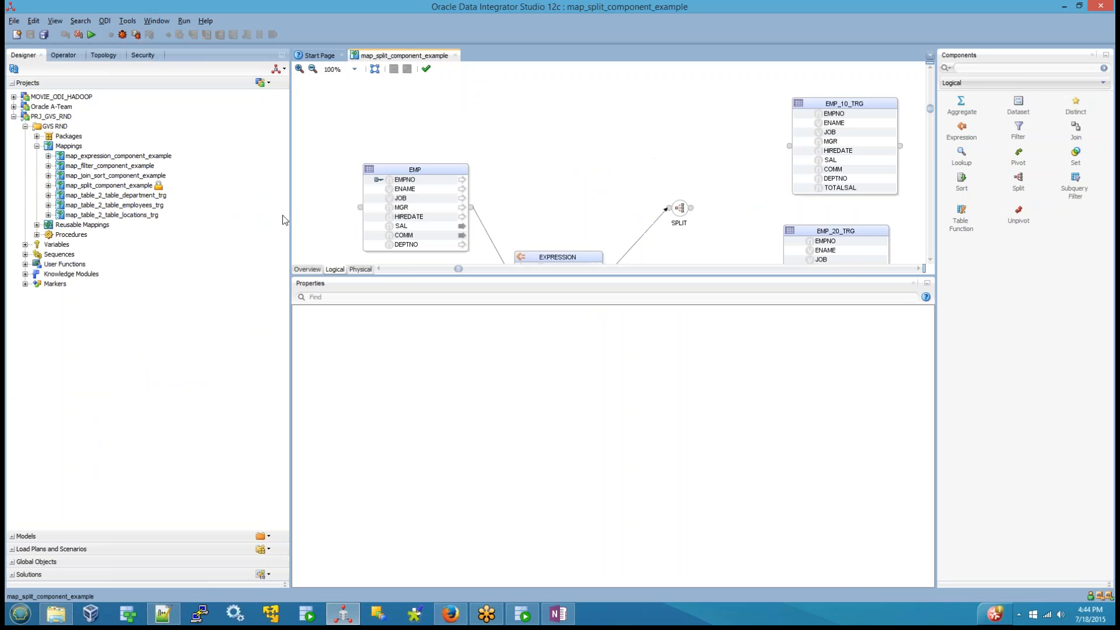
Step: Add a third output connector point to the split conditions of the Split component
click(684, 209)
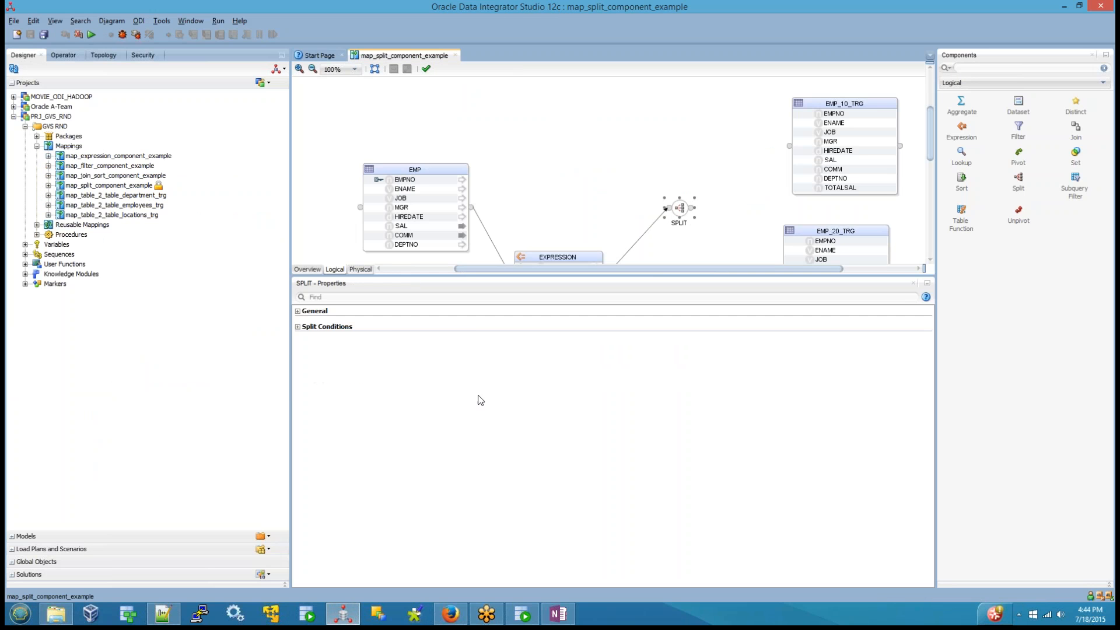
click(298, 327)
click(416, 342)
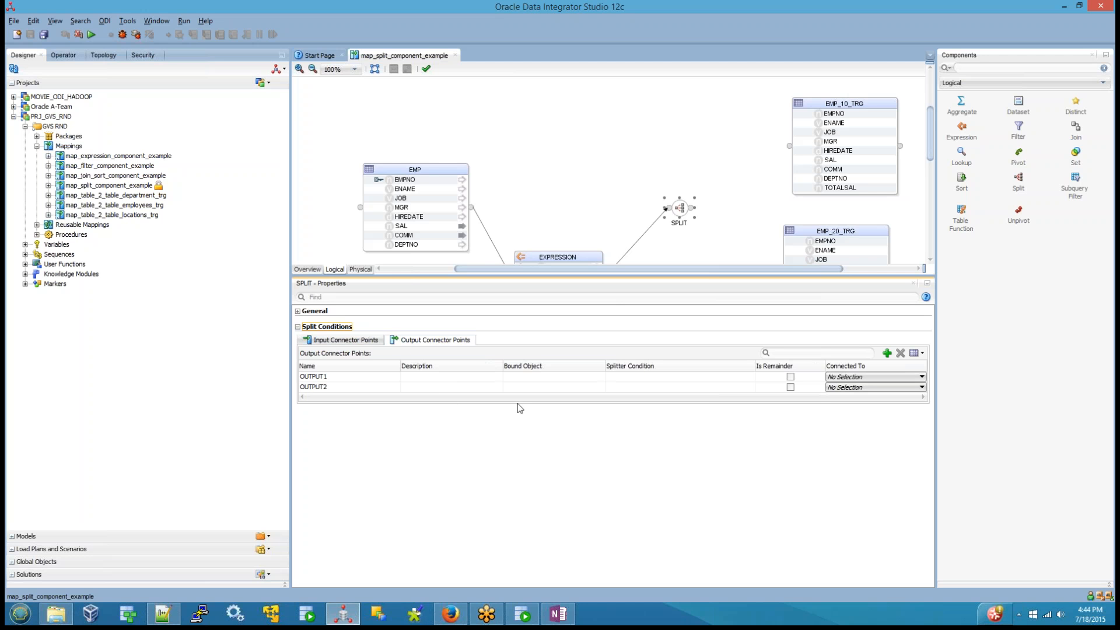
click(886, 354)
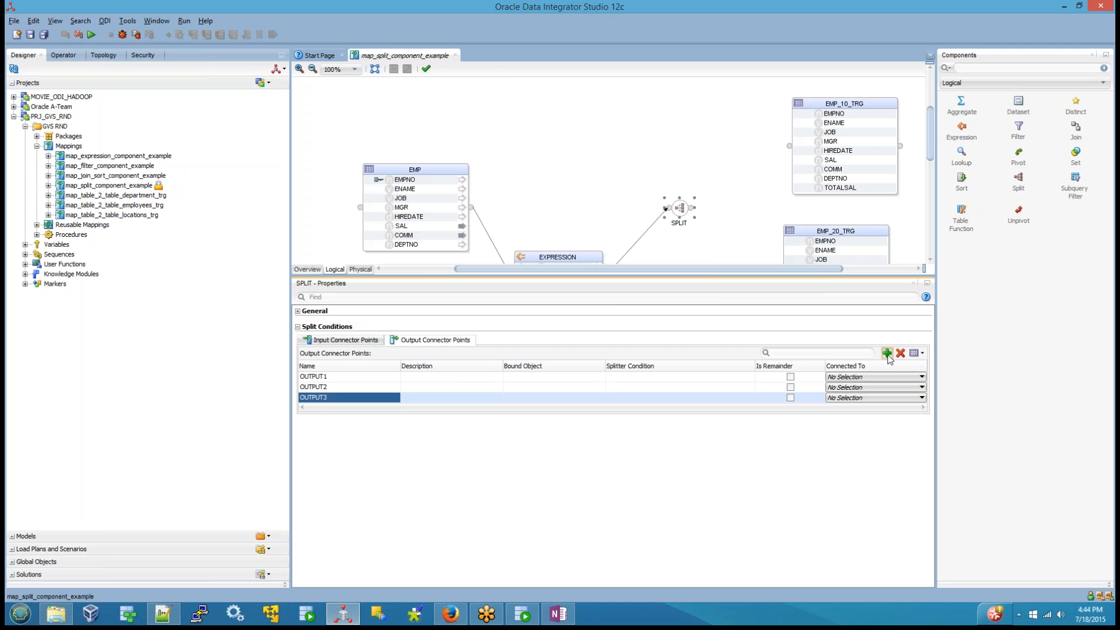
double_click(333, 399)
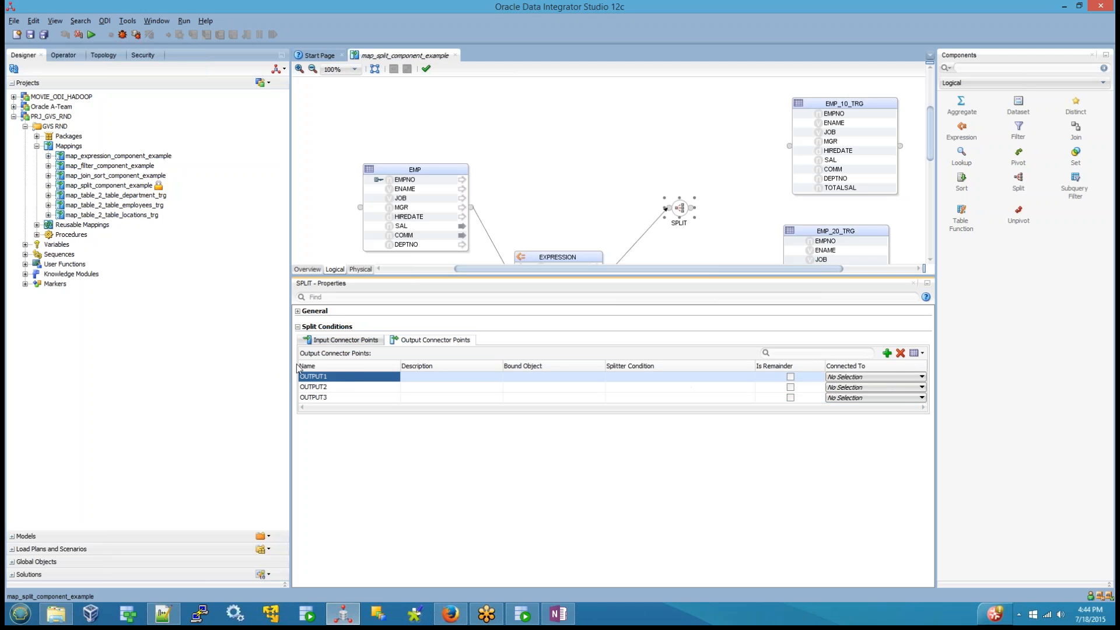
Step: Connect the Split component's OUTPUT1 to EMP_10_TRG and OUTPUT2 to EMP_20_TRG
click(857, 377)
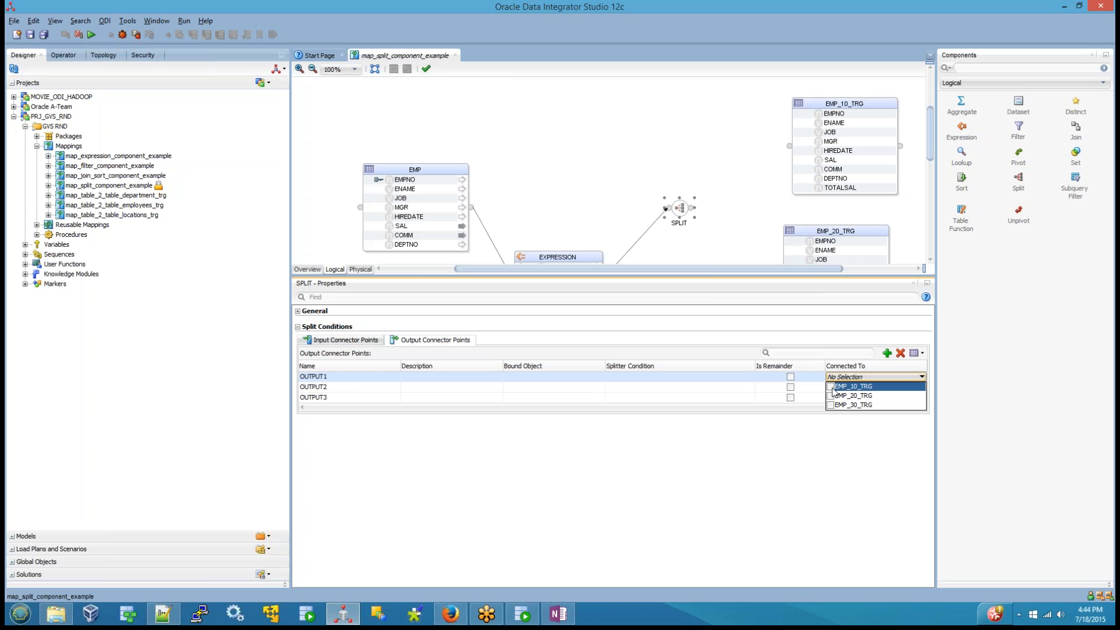
click(831, 387)
click(855, 379)
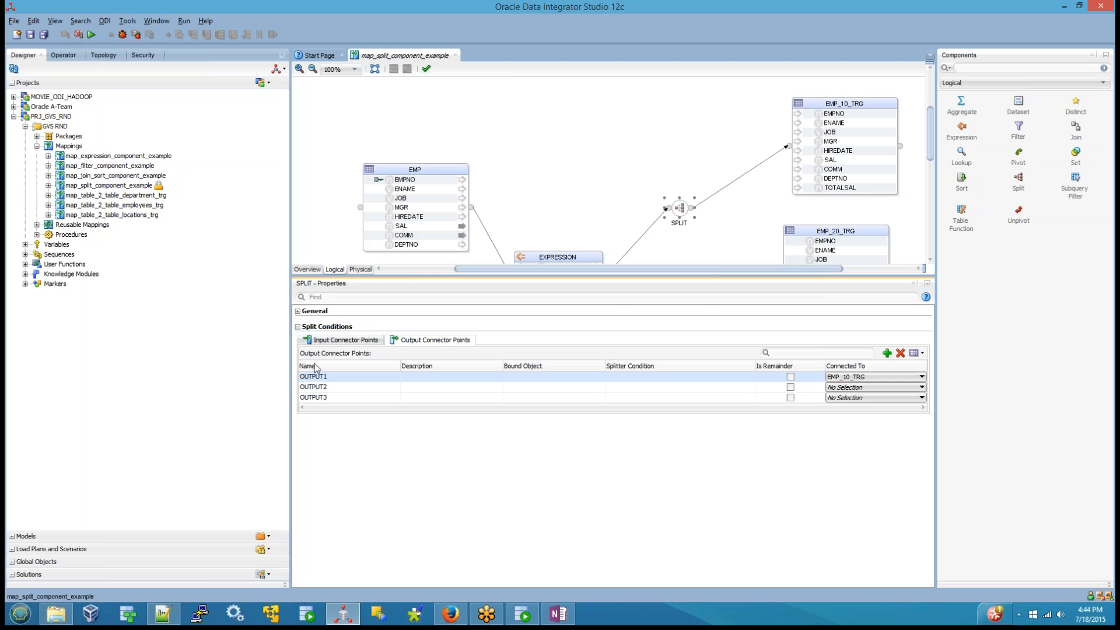
click(312, 388)
click(842, 387)
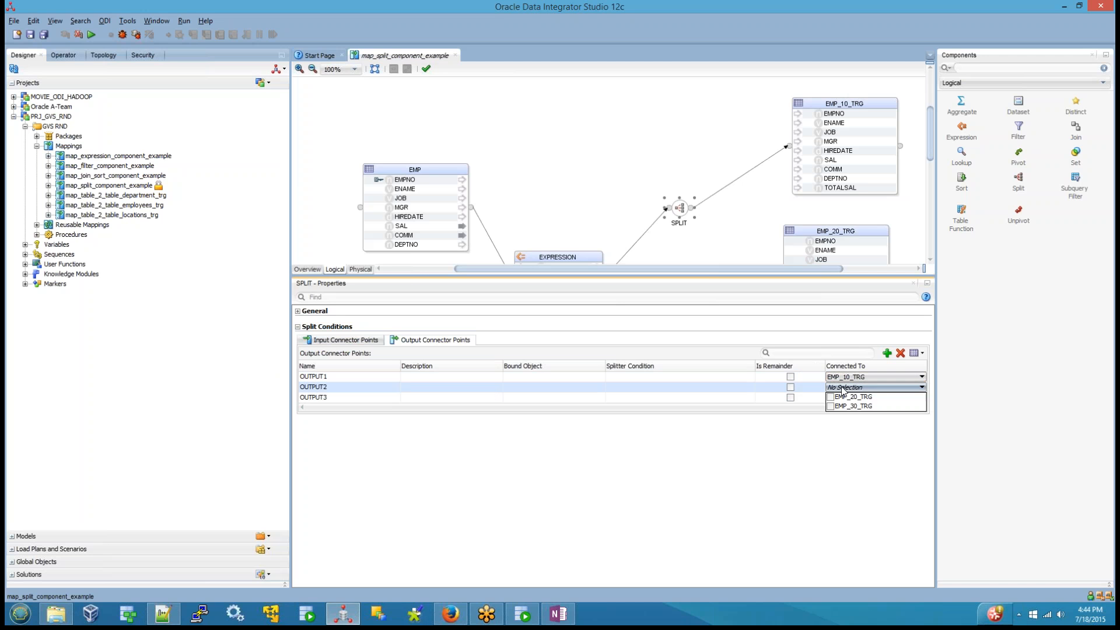
click(831, 397)
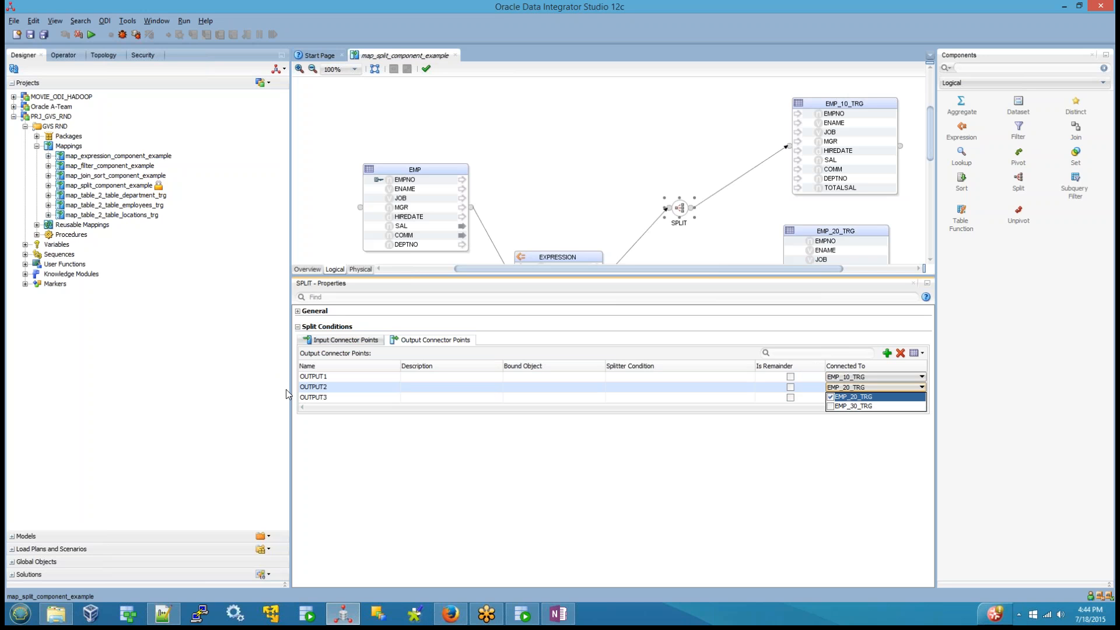
Step: Connect the Split component's OUTPUT3 to EMP_30_TRG
click(307, 398)
click(862, 398)
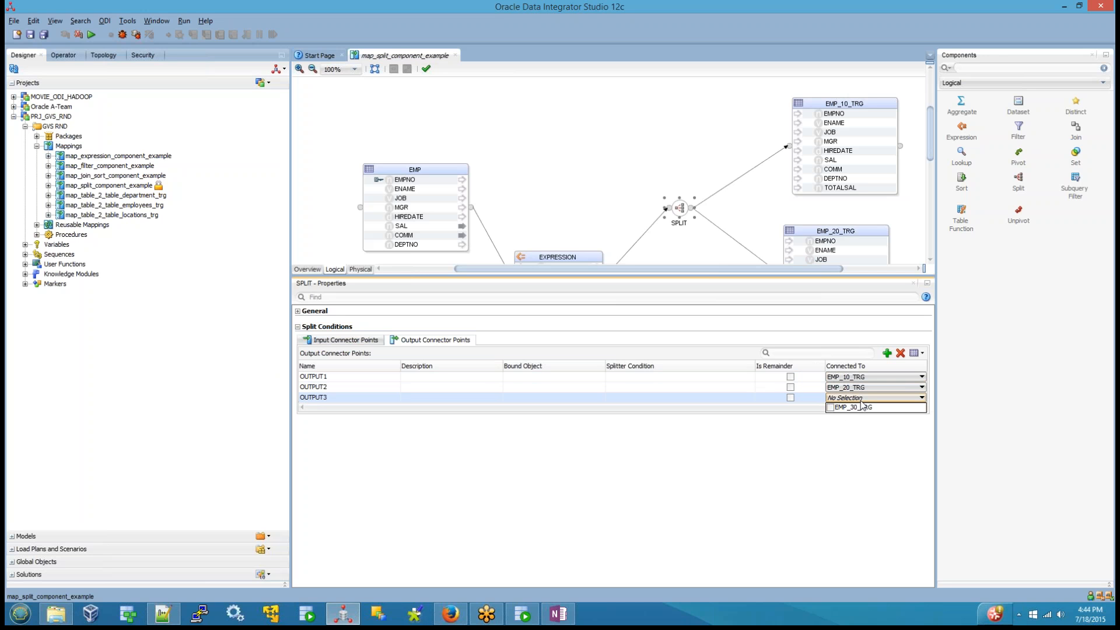
click(831, 408)
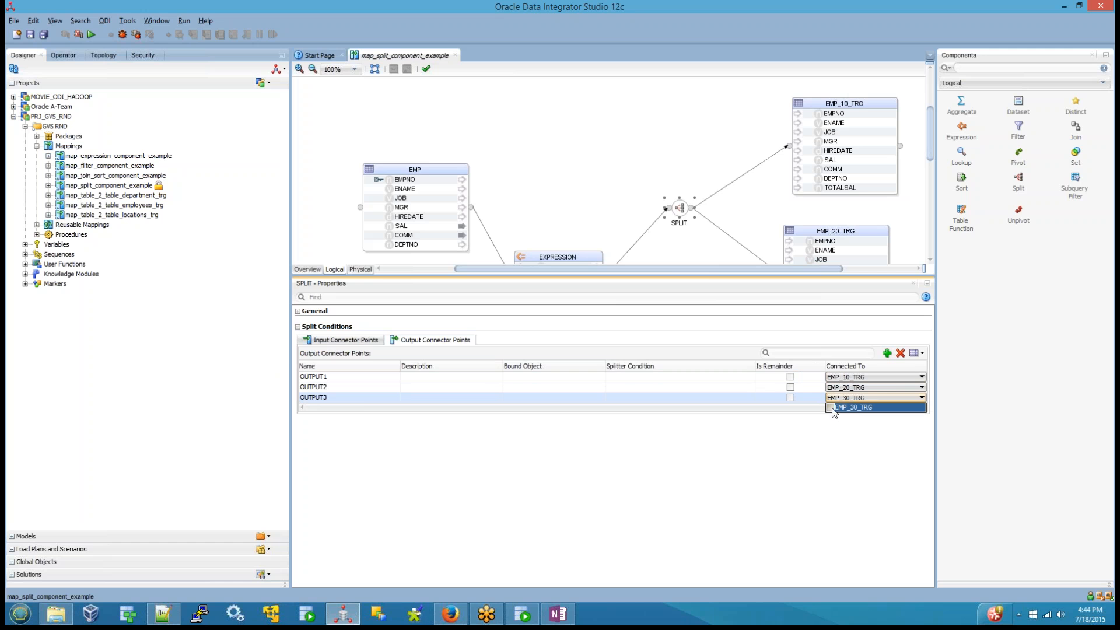
click(667, 264)
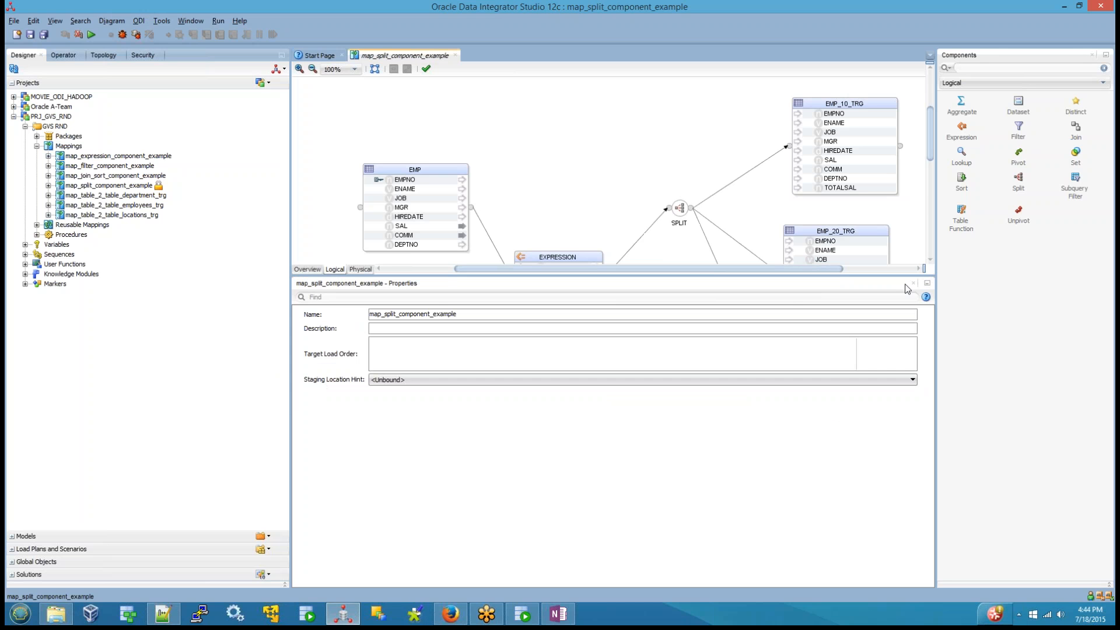
Step: Set the splitter condition of the Split component's OUTPUT1 to EMP.DEPTNO=10
drag(890, 275, 889, 343)
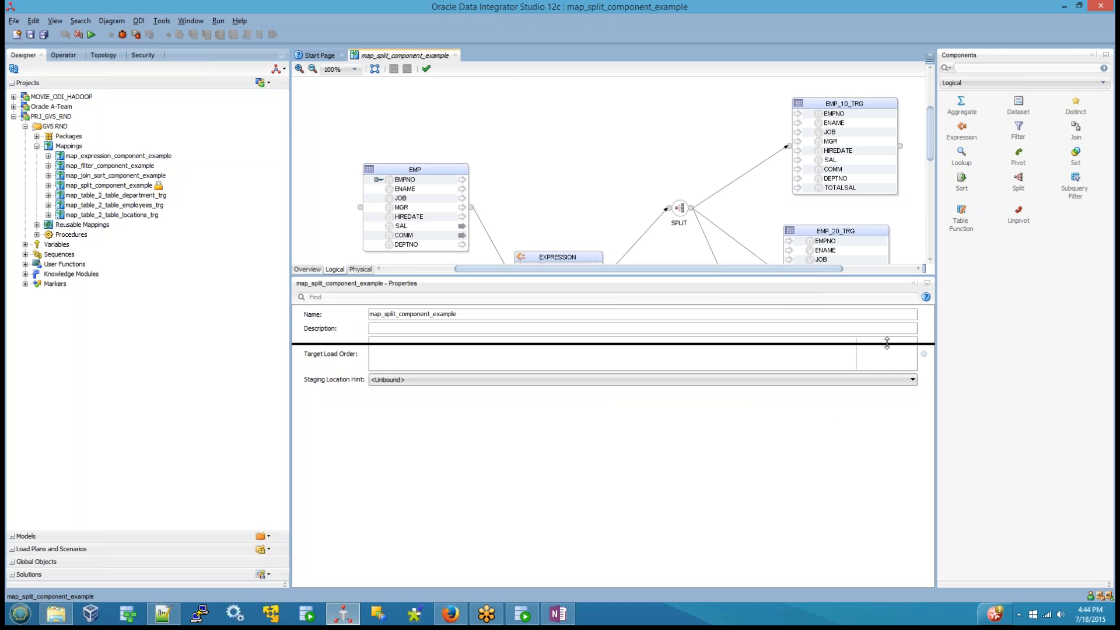
click(688, 211)
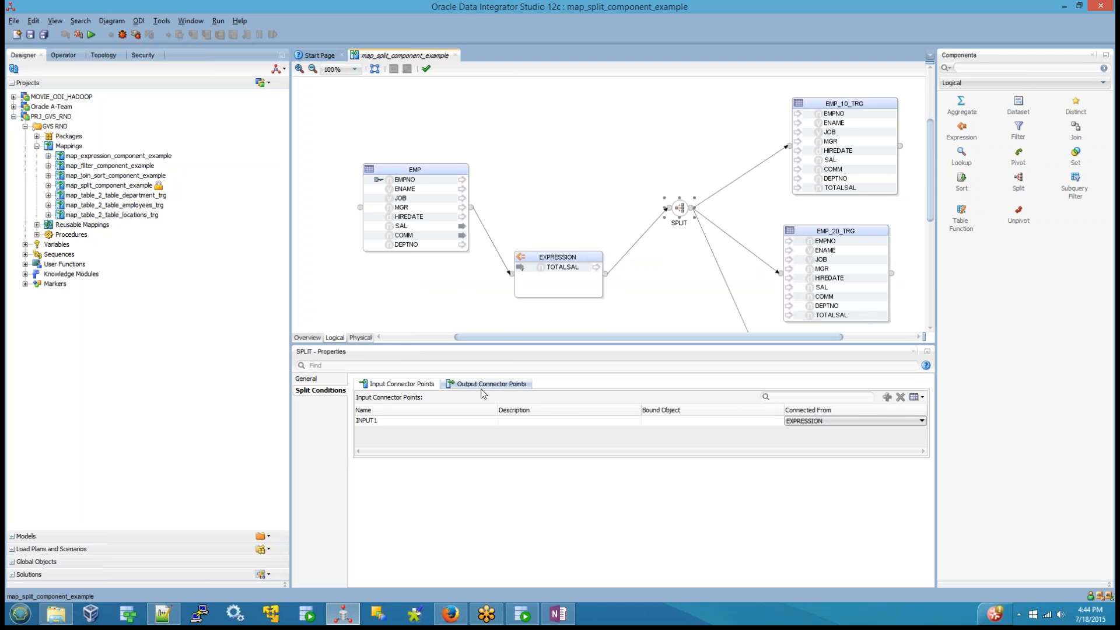
click(484, 385)
click(706, 421)
click(717, 421)
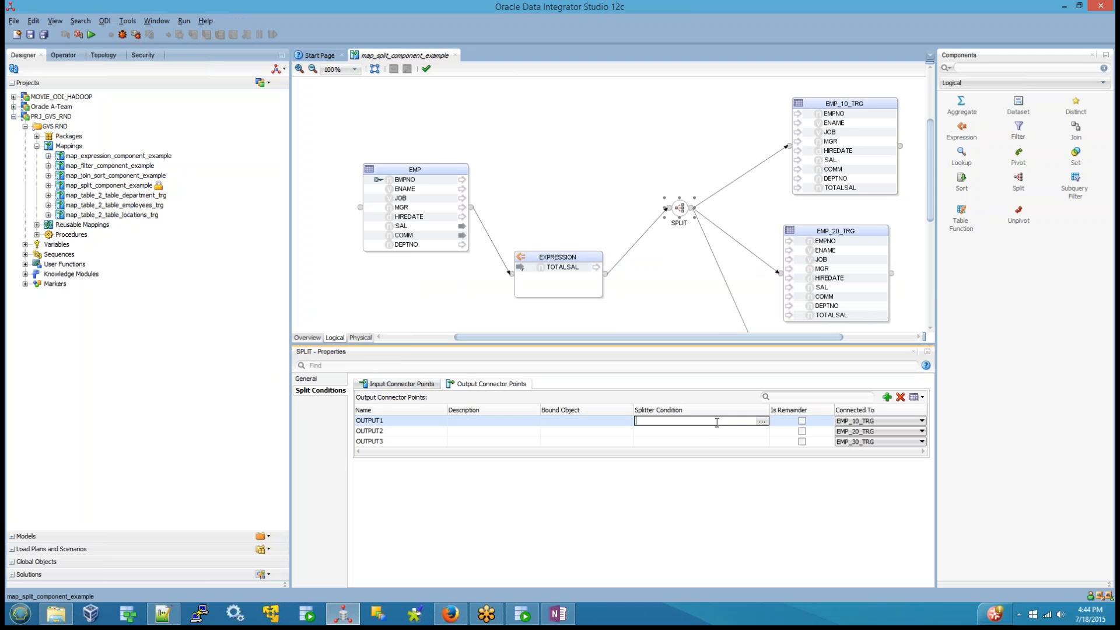
click(762, 422)
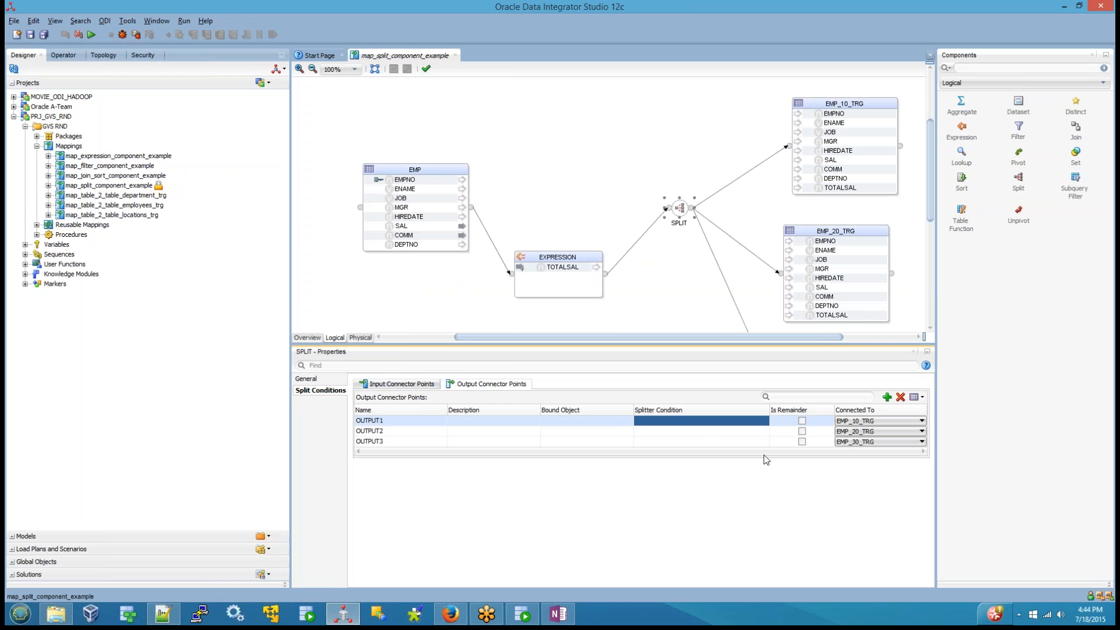
click(766, 422)
click(765, 421)
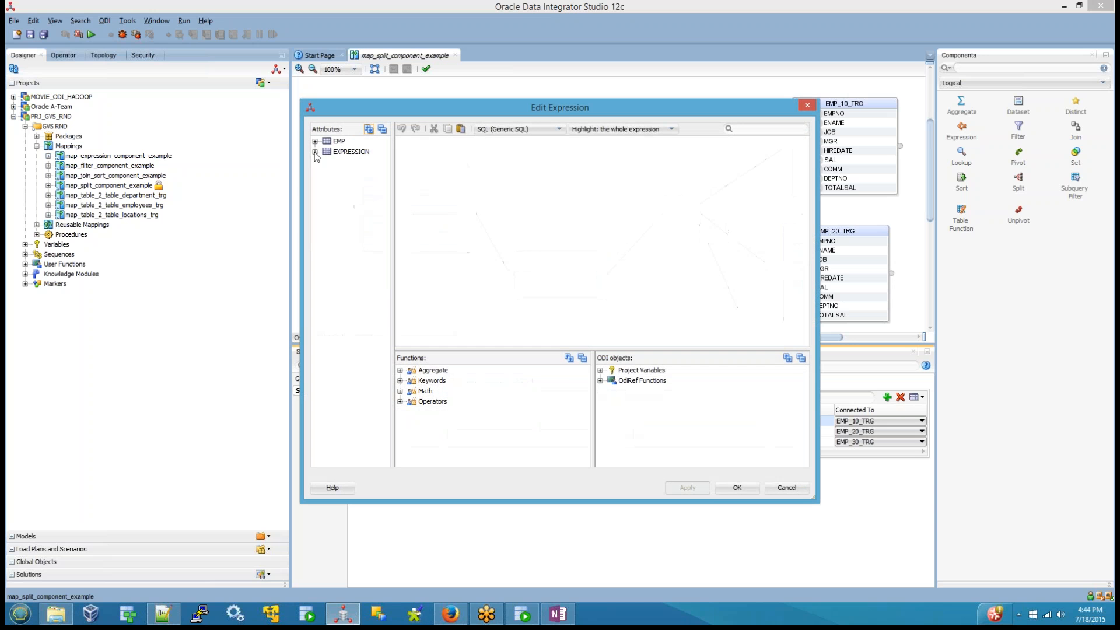
click(315, 142)
double_click(359, 226)
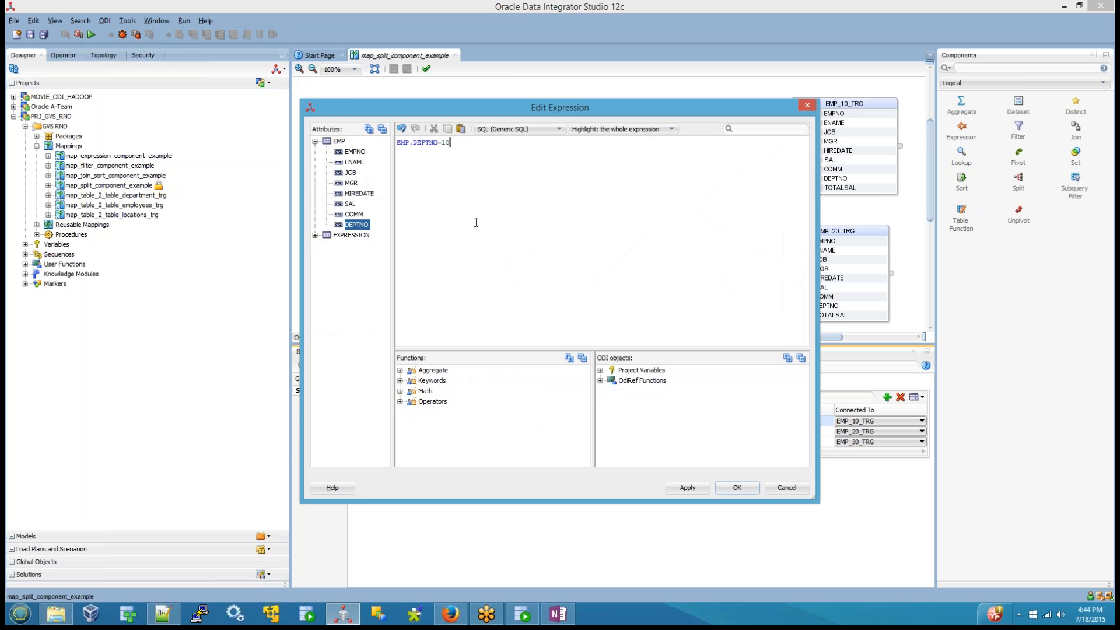
text(=10)
click(739, 487)
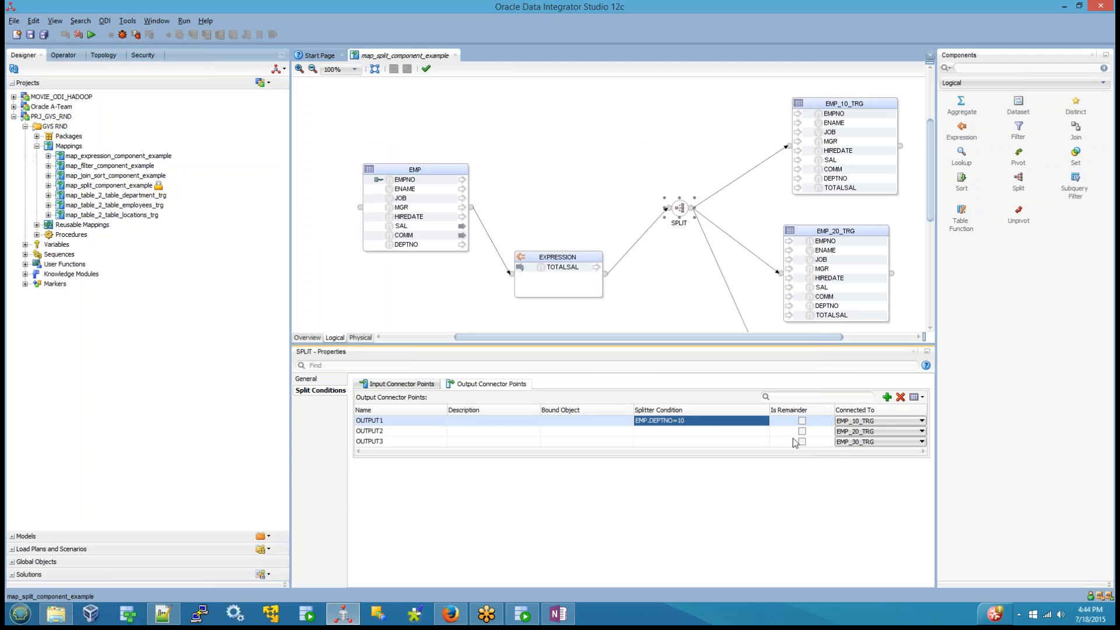
Step: Set the splitter condition of OUTPUT2 to EMP.DEPTNO=20
click(717, 430)
click(727, 431)
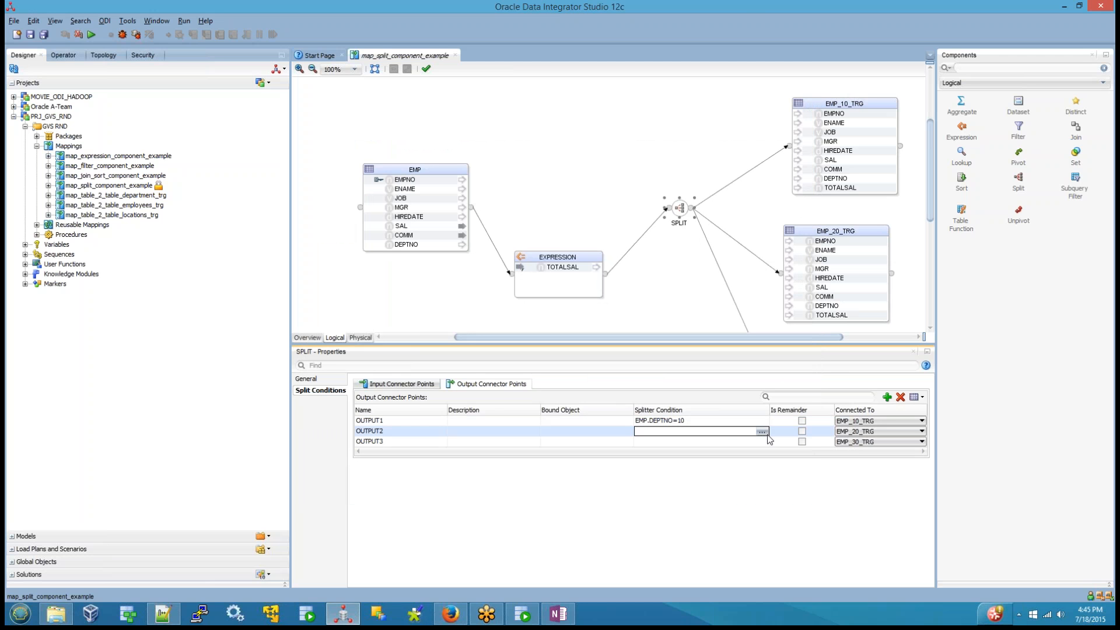
click(765, 432)
click(316, 142)
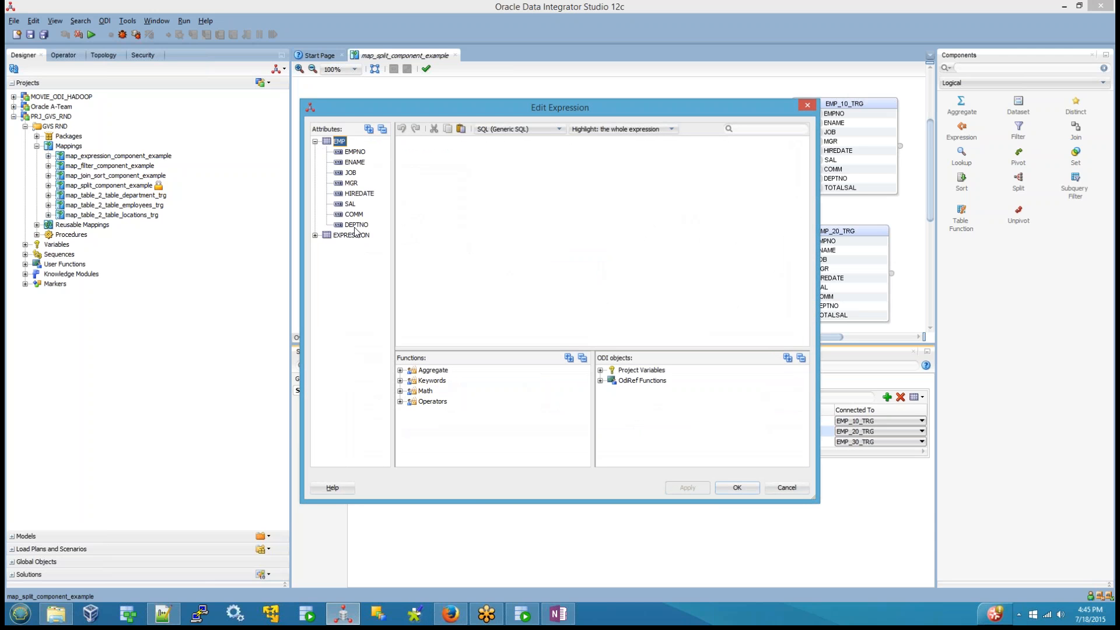
click(358, 228)
double_click(357, 228)
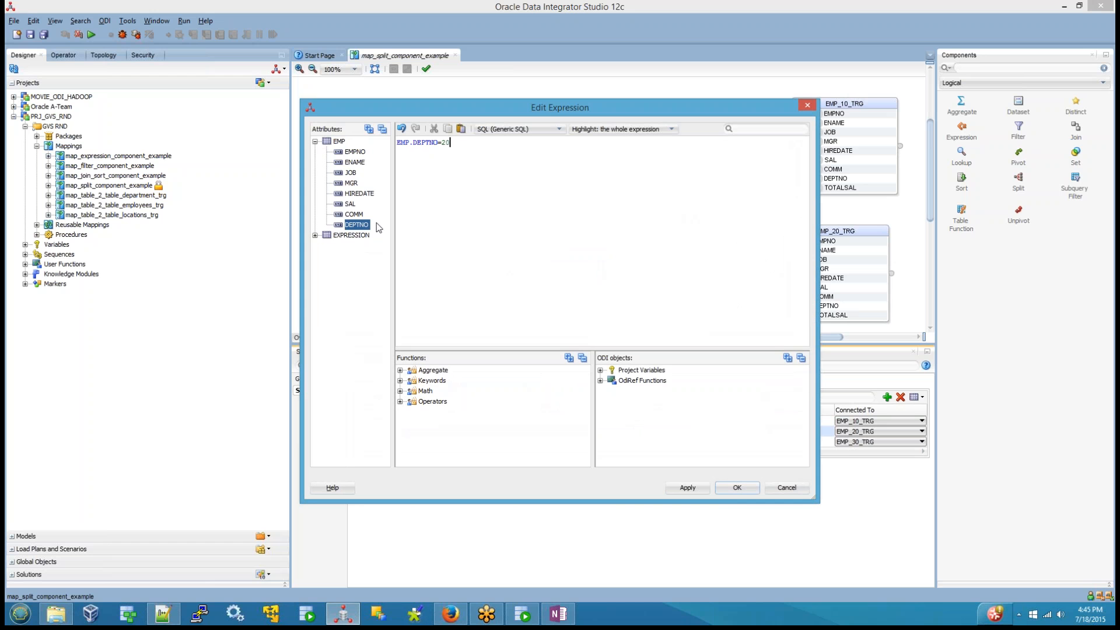
click(736, 487)
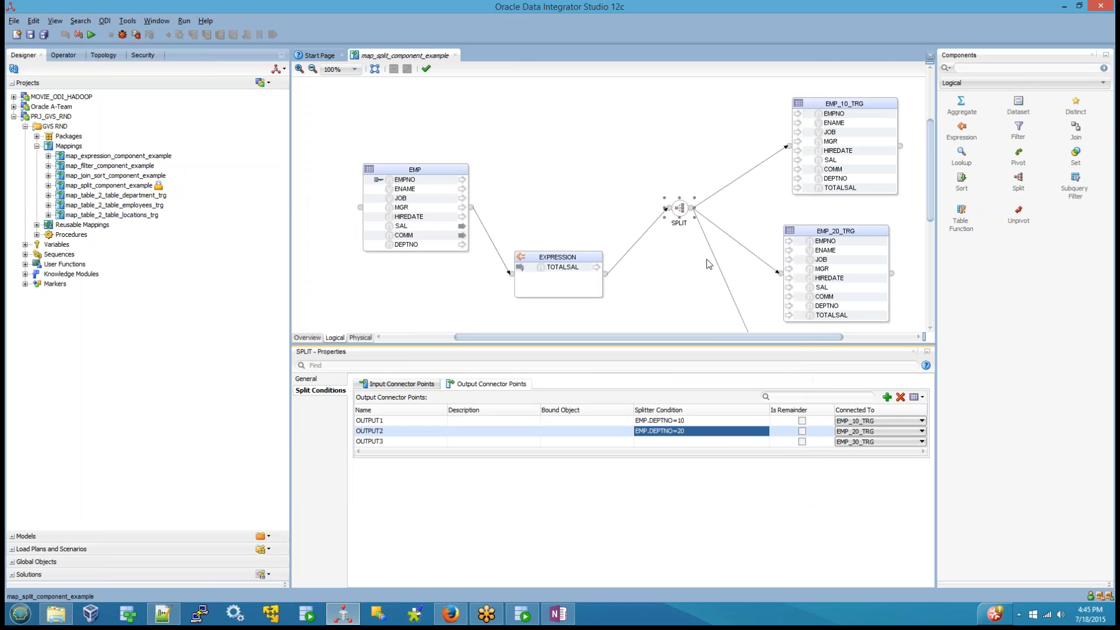
Step: Set the splitter condition of OUTPUT3 to EMP.DEPTNO=30
click(726, 442)
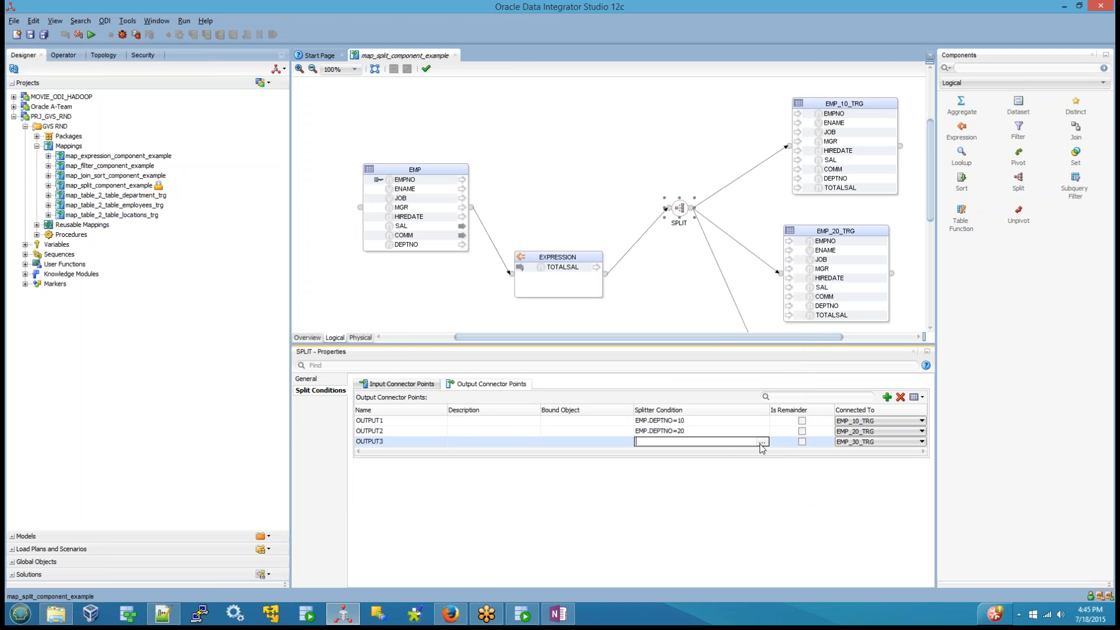
click(762, 442)
click(315, 142)
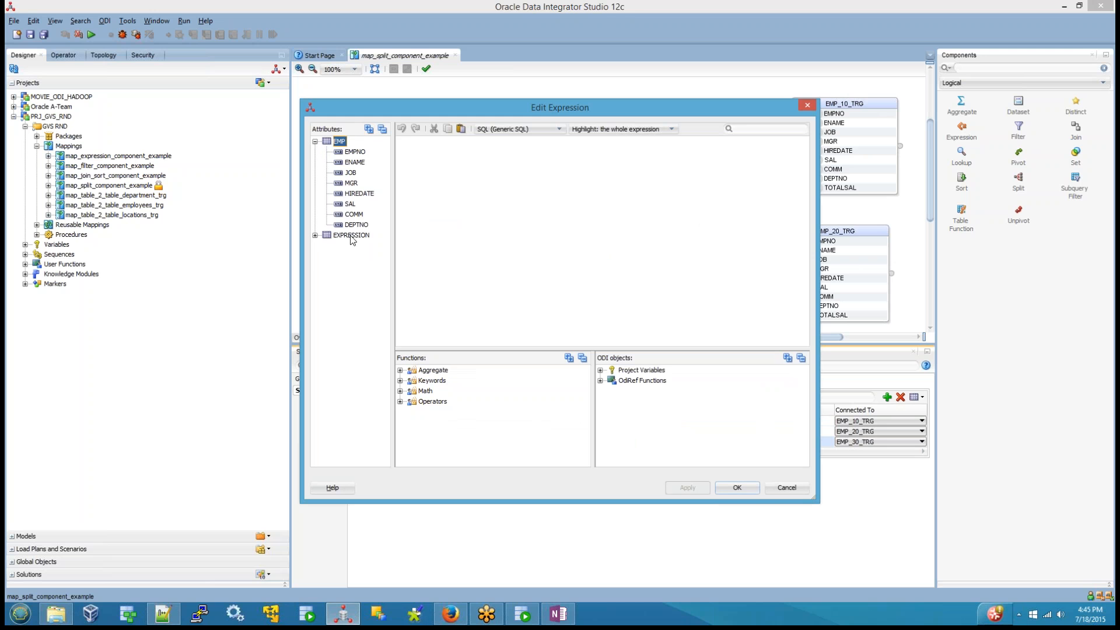
double_click(356, 225)
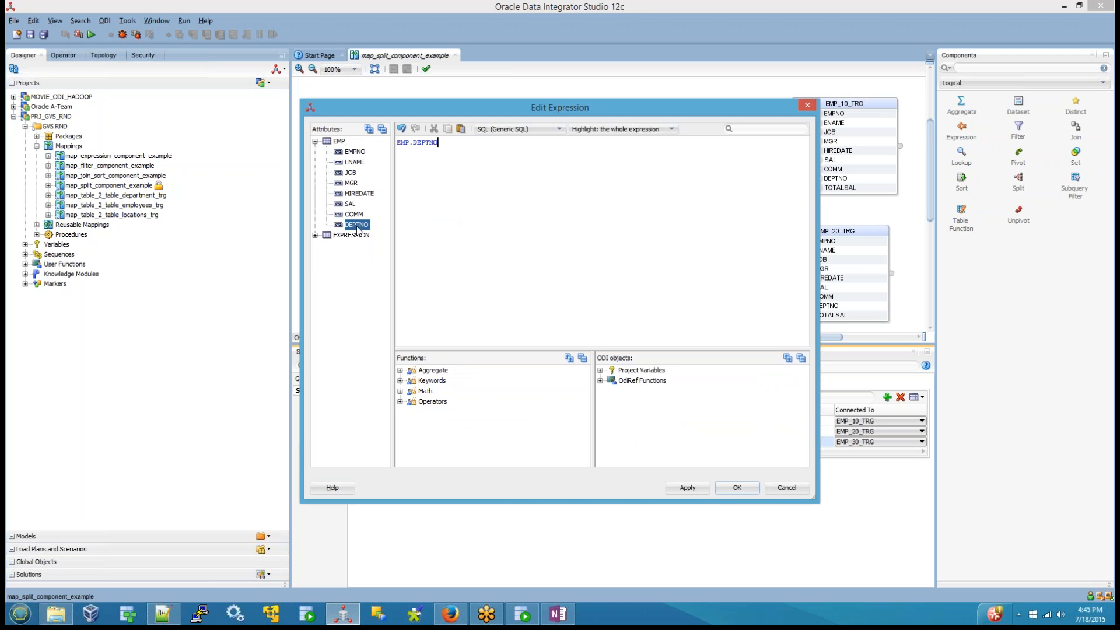
text(=30)
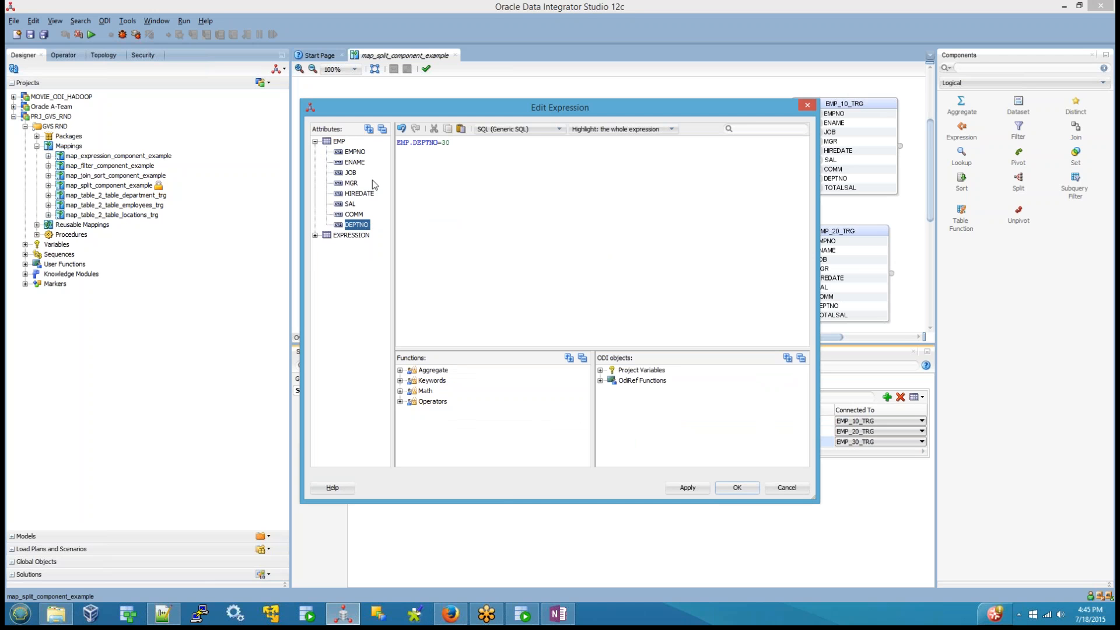
click(737, 488)
Step: Save and validate the mapping, and close the validation results
click(30, 35)
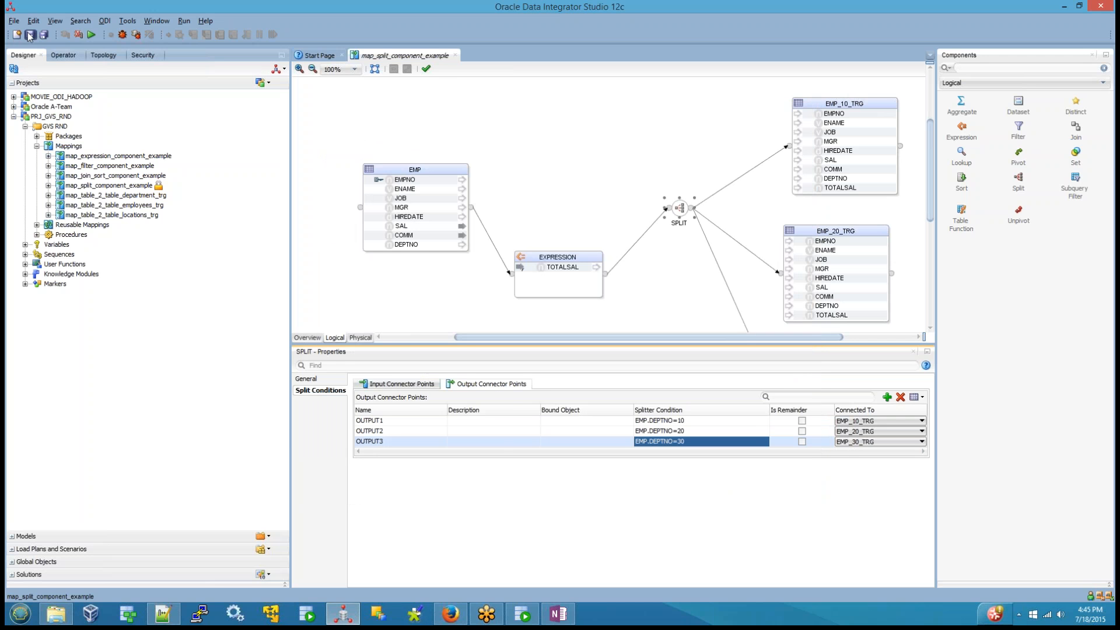
click(427, 70)
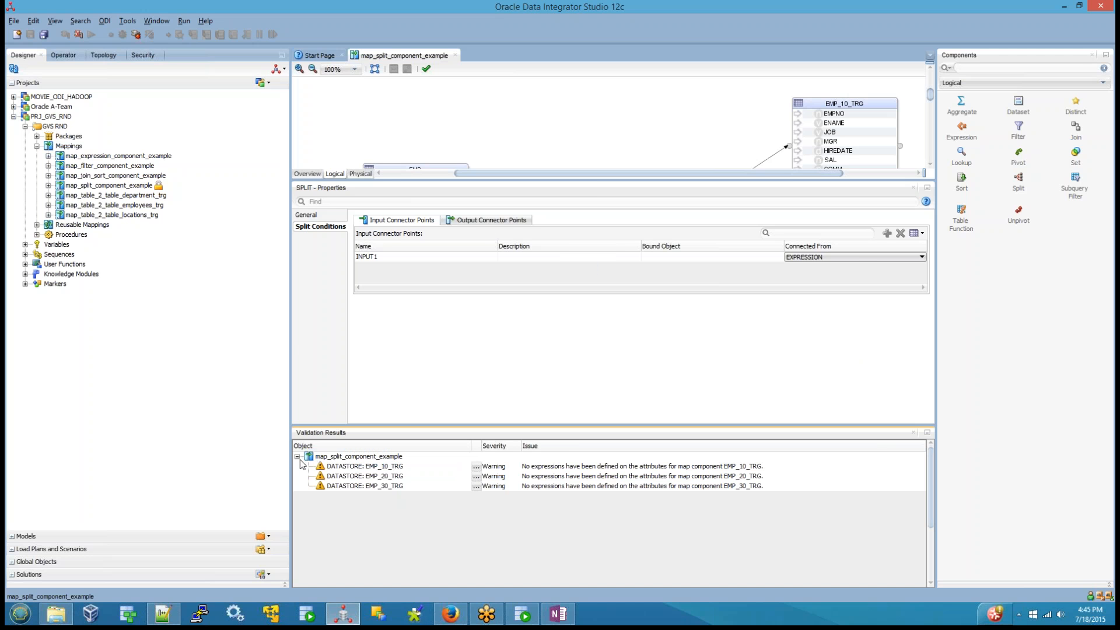
click(914, 434)
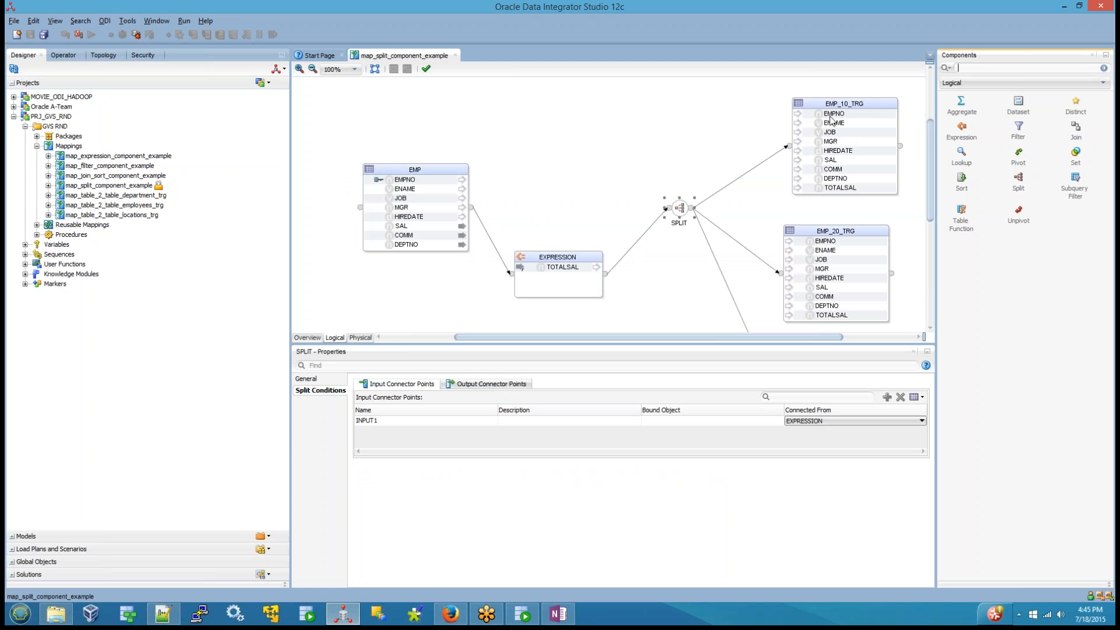
Step: Map EMPNO, ENAME, JOB and MGR from EMP to the matching columns of EMP_10_TRG
click(405, 181)
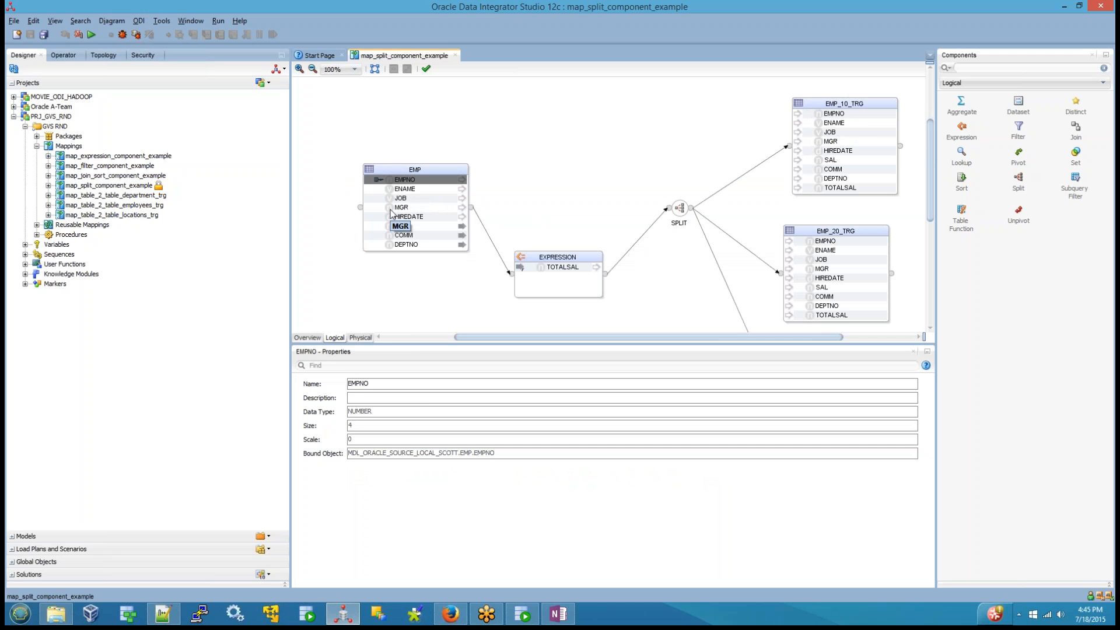
click(846, 115)
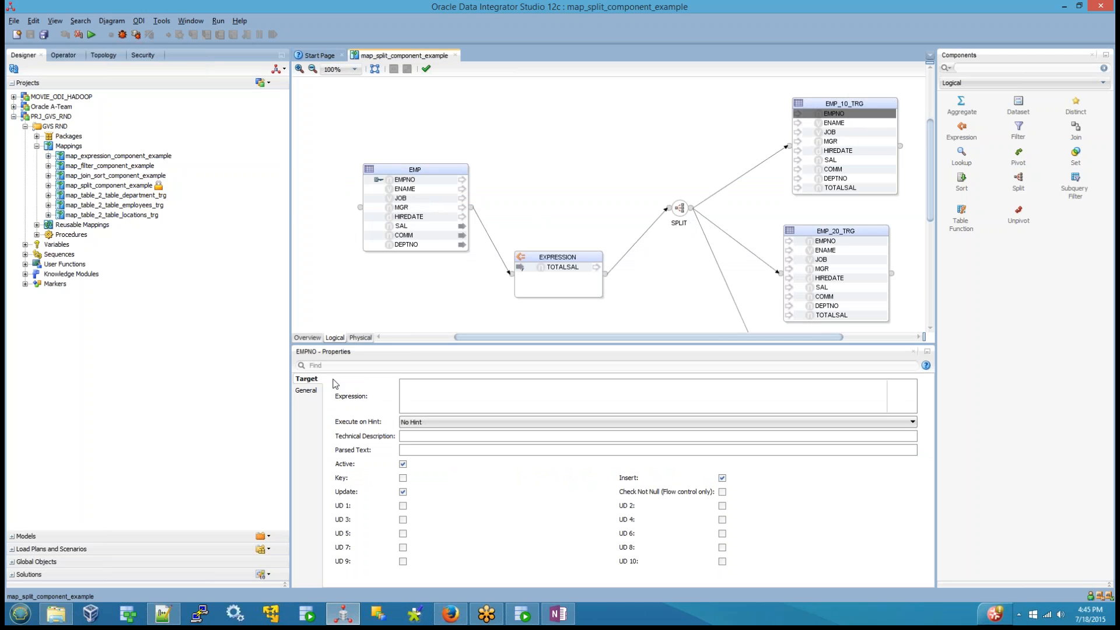
drag(407, 182, 833, 117)
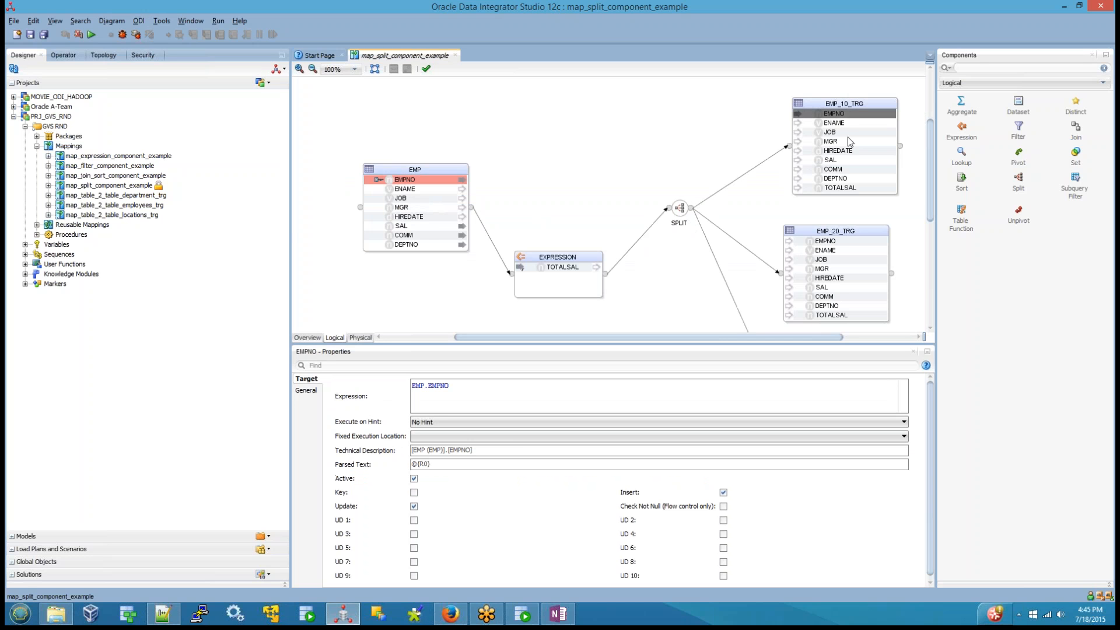
click(841, 123)
drag(404, 189, 832, 143)
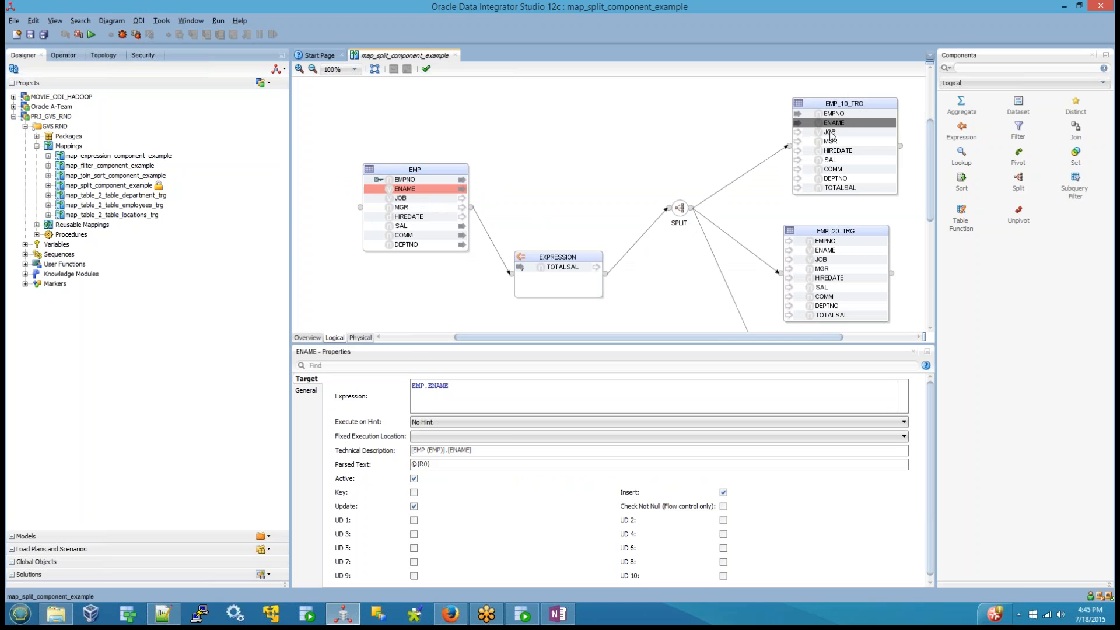
drag(397, 201, 831, 134)
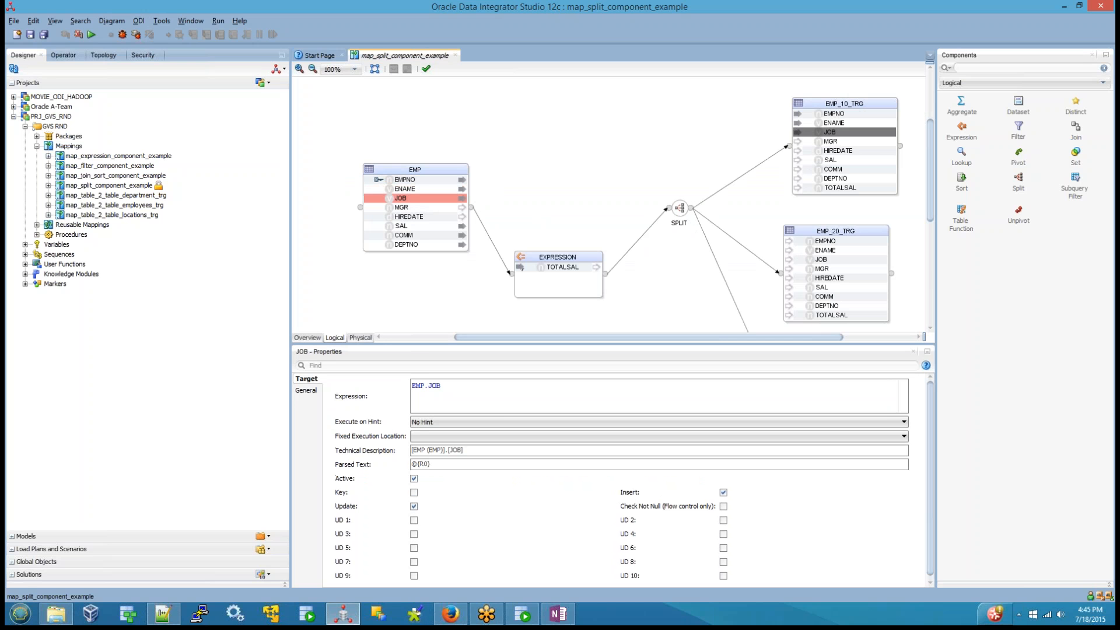
drag(401, 210, 835, 145)
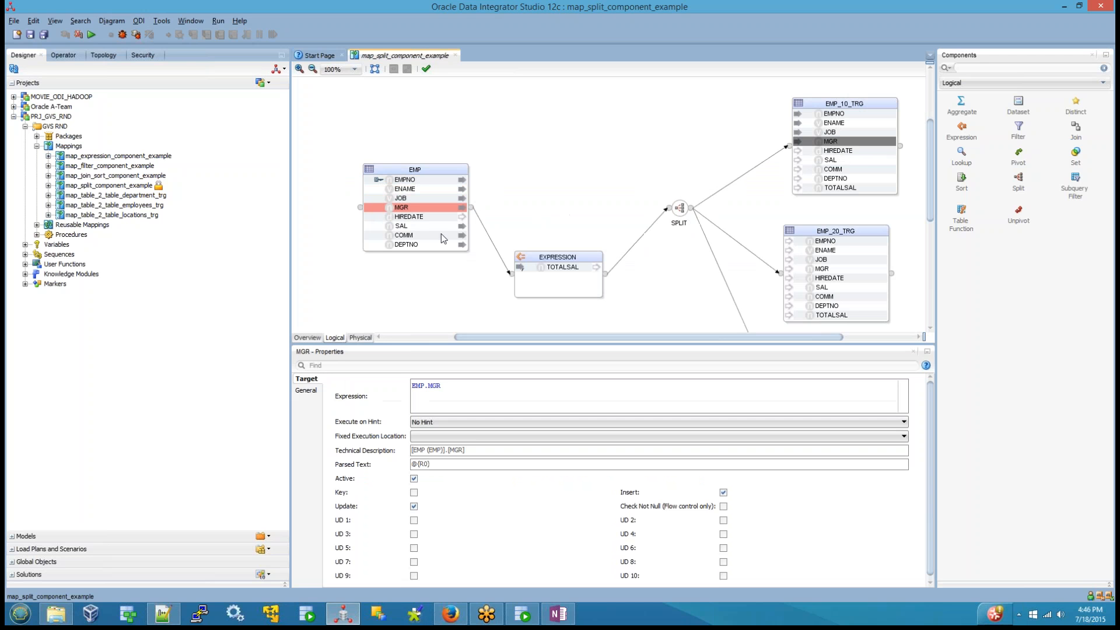
Step: Map HIREDATE, SAL, COMM and DEPTNO from EMP, and TOTALSAL from EXPRESSION, to the matching EMP_10_TRG columns
drag(416, 219, 829, 153)
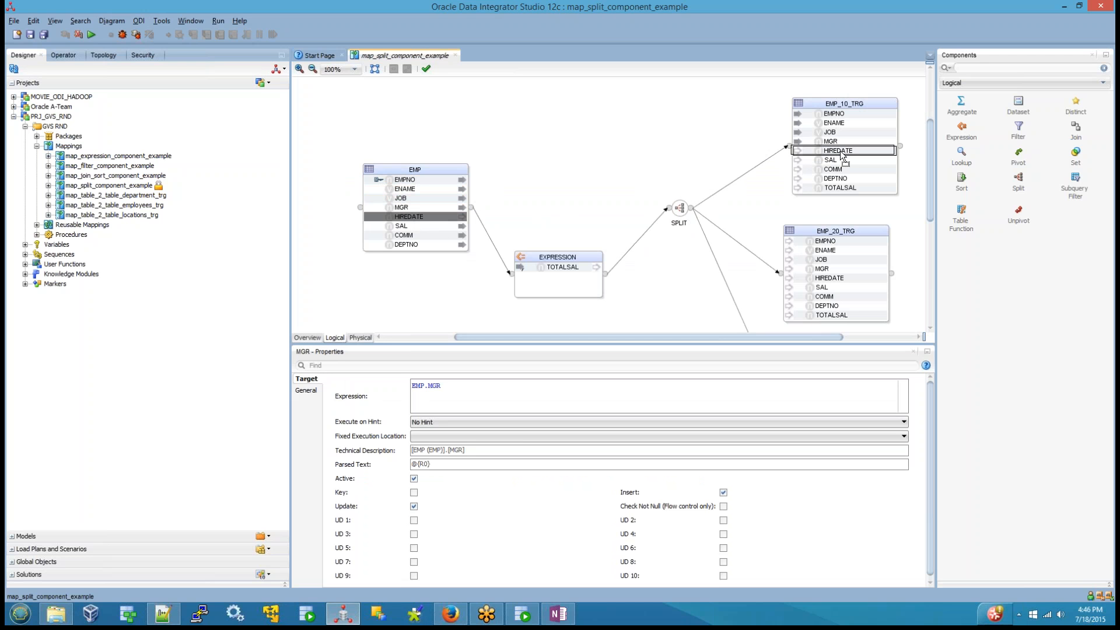
drag(400, 227, 835, 170)
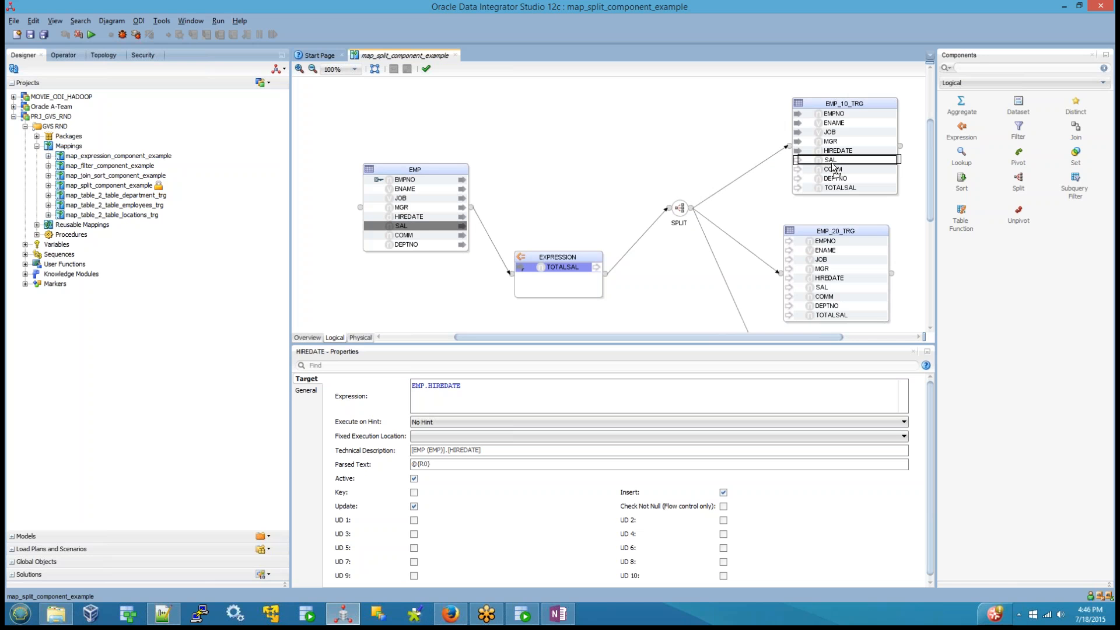
drag(407, 237, 834, 169)
drag(420, 248, 843, 183)
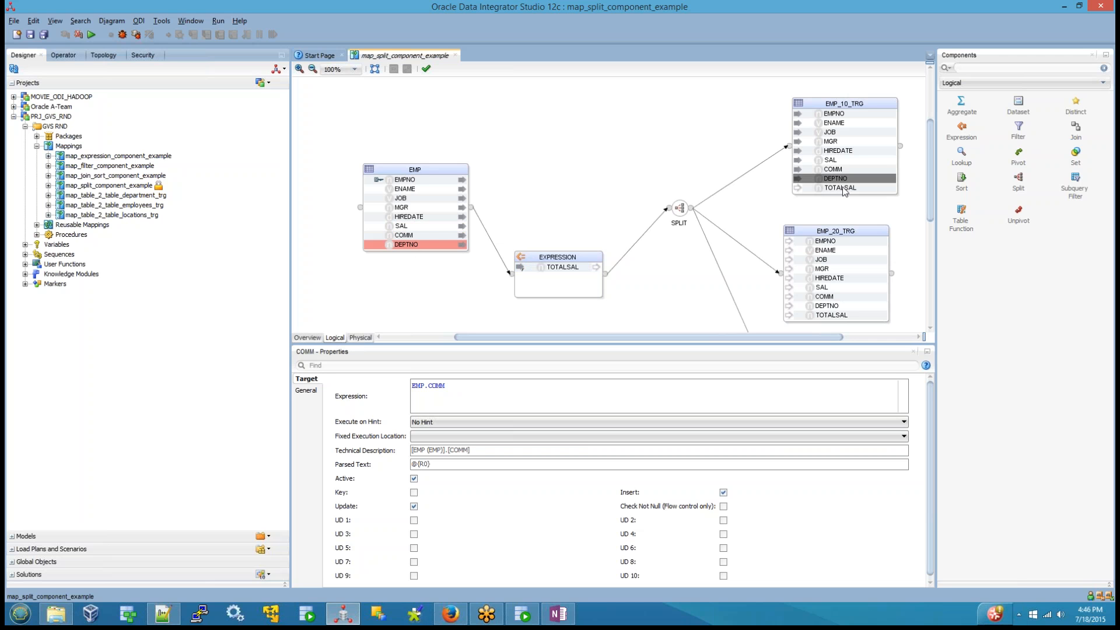
drag(558, 271, 835, 193)
Step: Map EMPNO, ENAME, JOB and MGR from EMP to the matching columns of EMP_20_TRG
drag(932, 189, 933, 215)
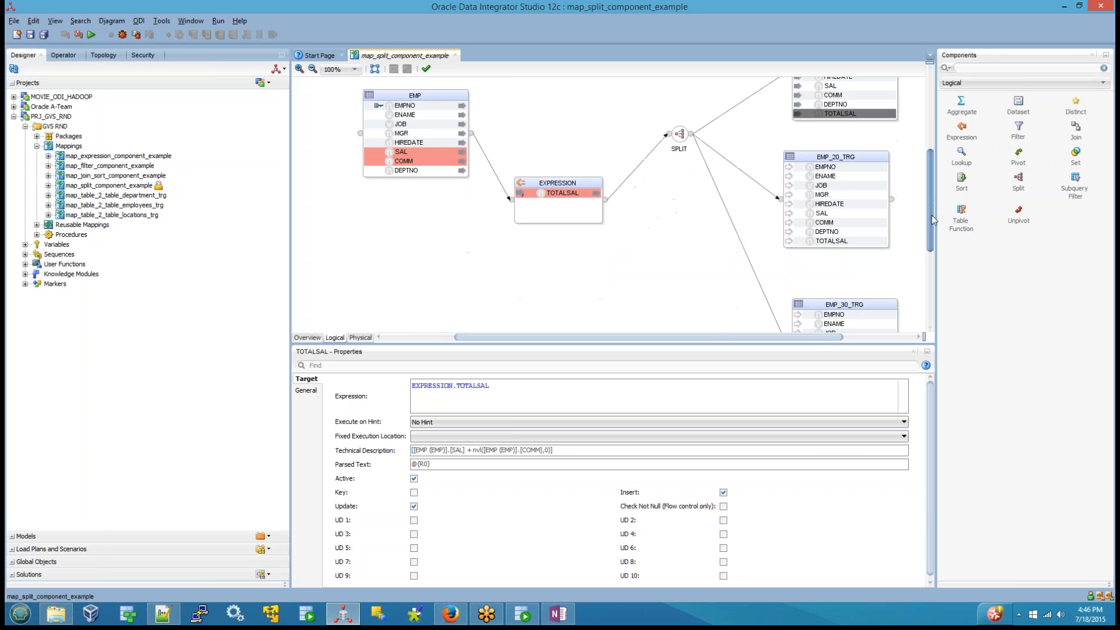
click(409, 108)
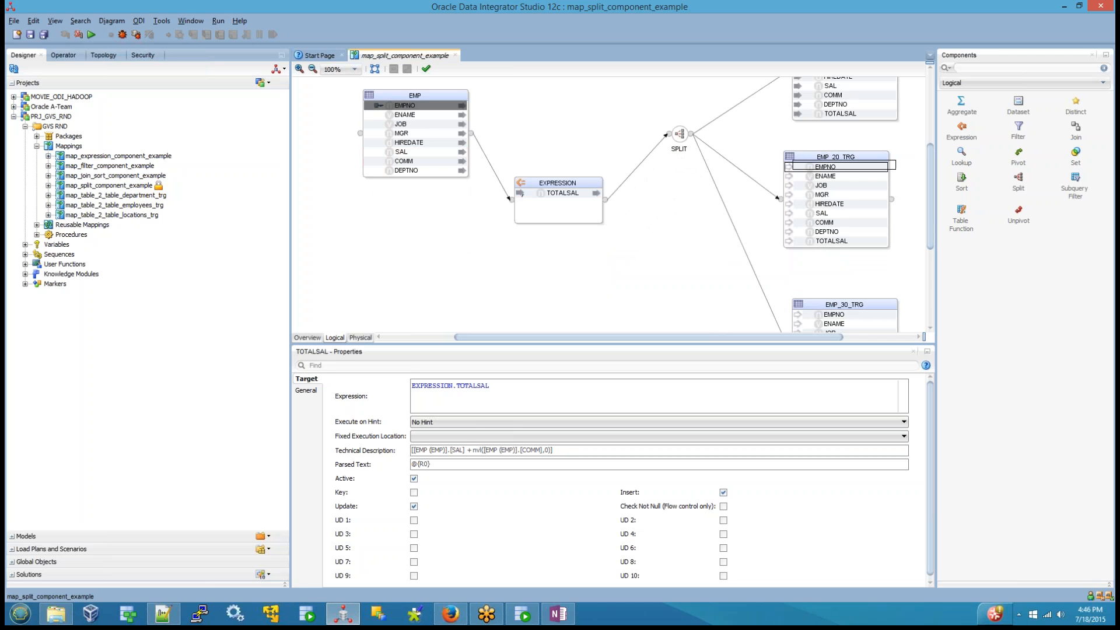
drag(411, 115, 829, 177)
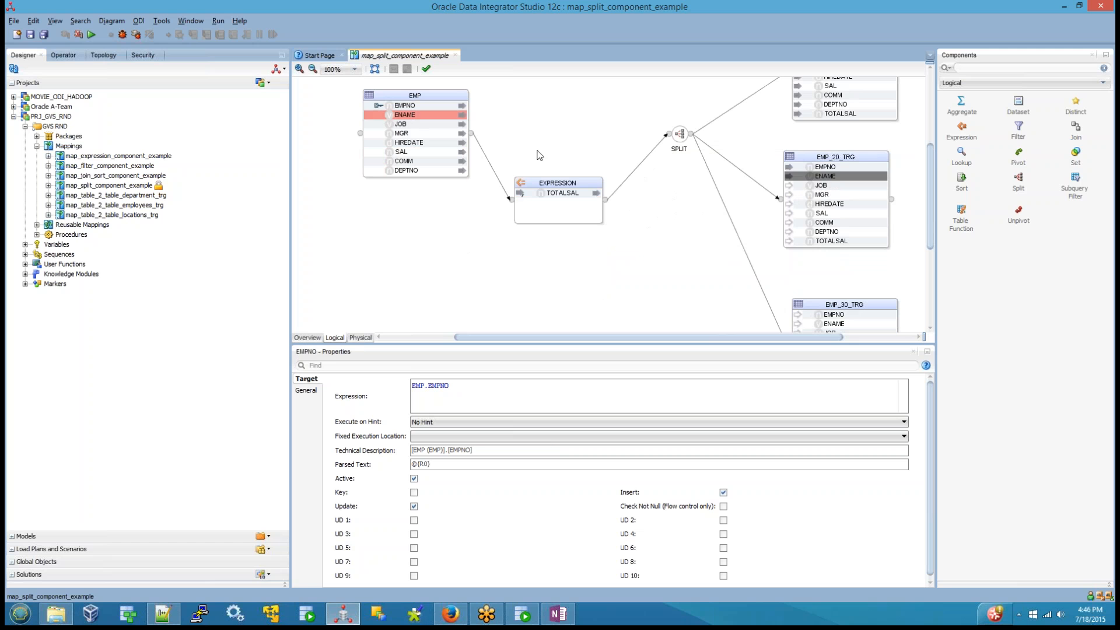
drag(400, 125, 827, 193)
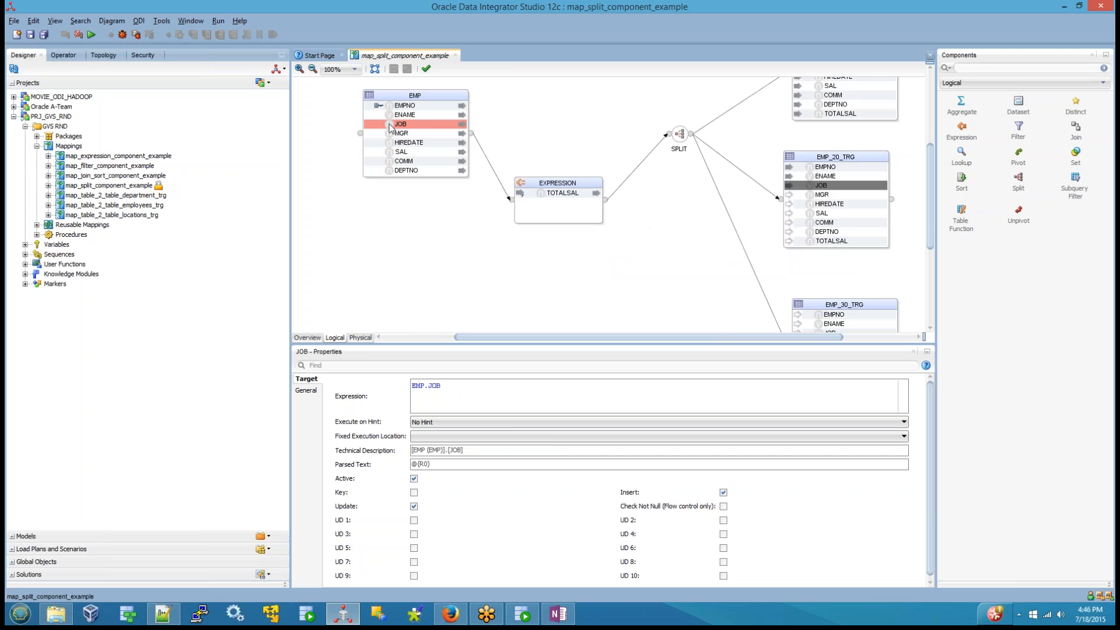
drag(400, 134, 788, 193)
Step: Map HIREDATE, SAL, COMM and DEPTNO from EMP, and TOTALSAL from EXPRESSION, to the matching EMP_20_TRG columns
drag(386, 147, 817, 204)
drag(389, 152, 797, 215)
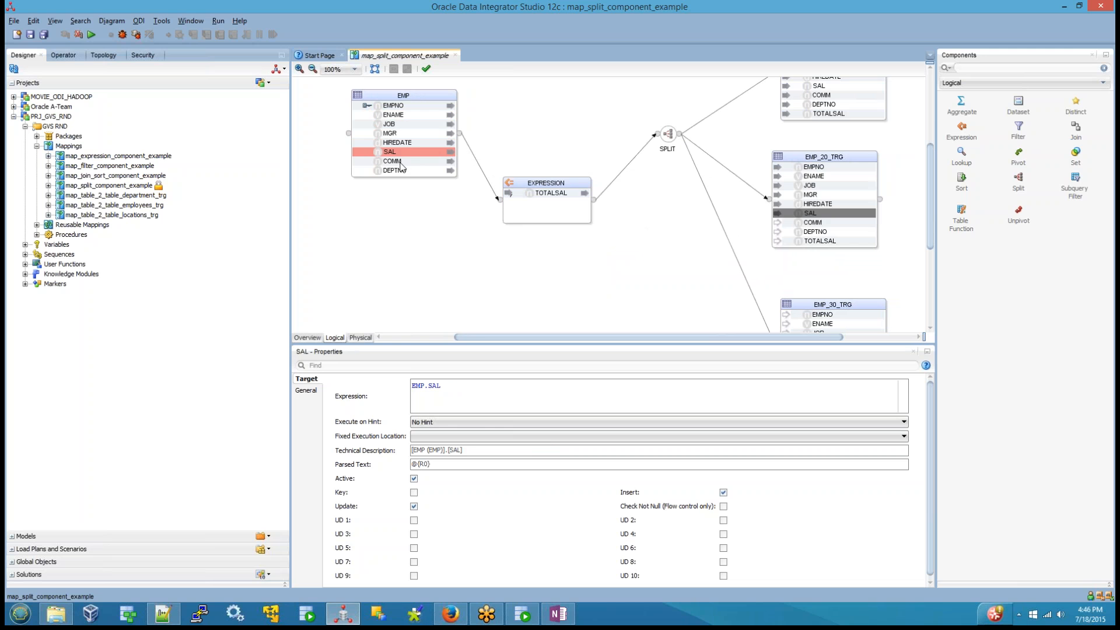
drag(395, 166, 823, 227)
drag(396, 174, 820, 236)
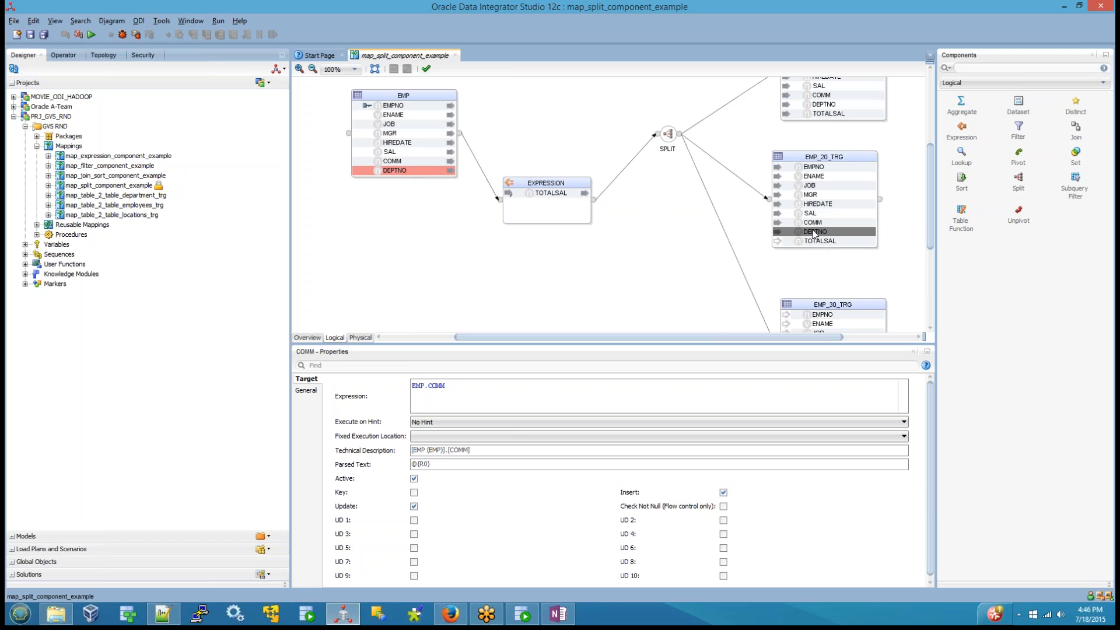
click(820, 241)
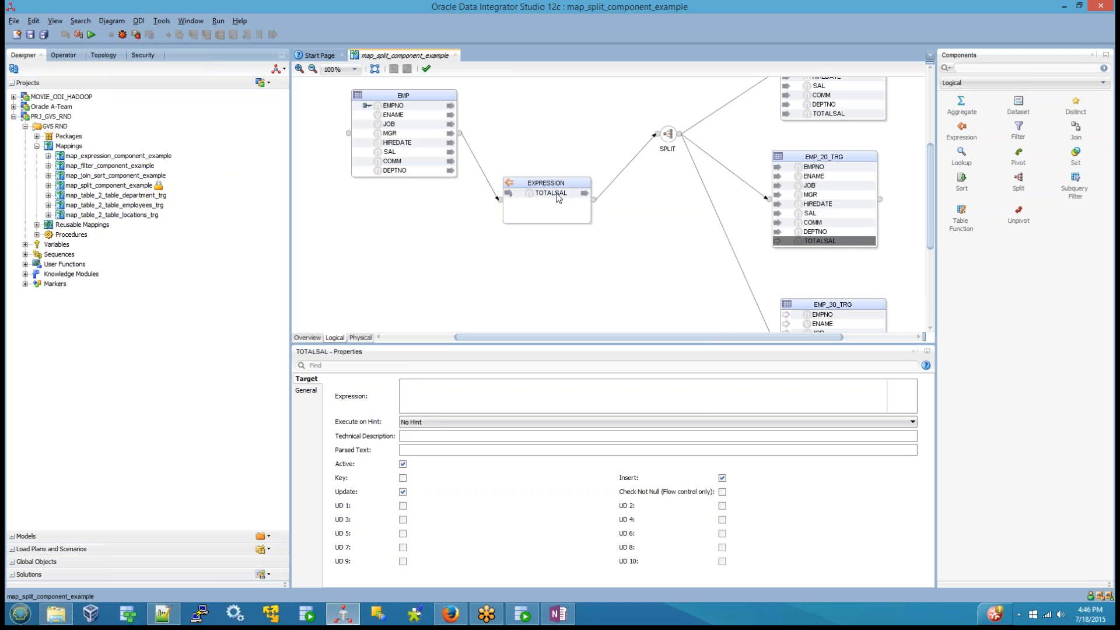
drag(569, 193, 823, 236)
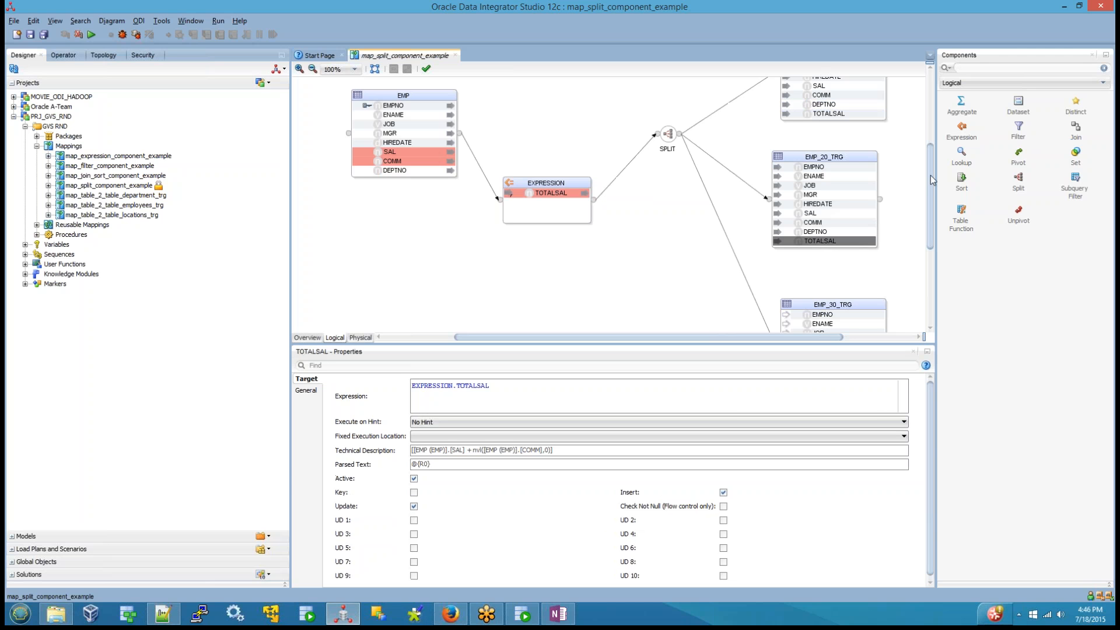
Step: Collapse the EMP_10_TRG and EMP_20_TRG datastores to compact view in the diagram
scroll(931, 178, up, 3)
click(822, 104)
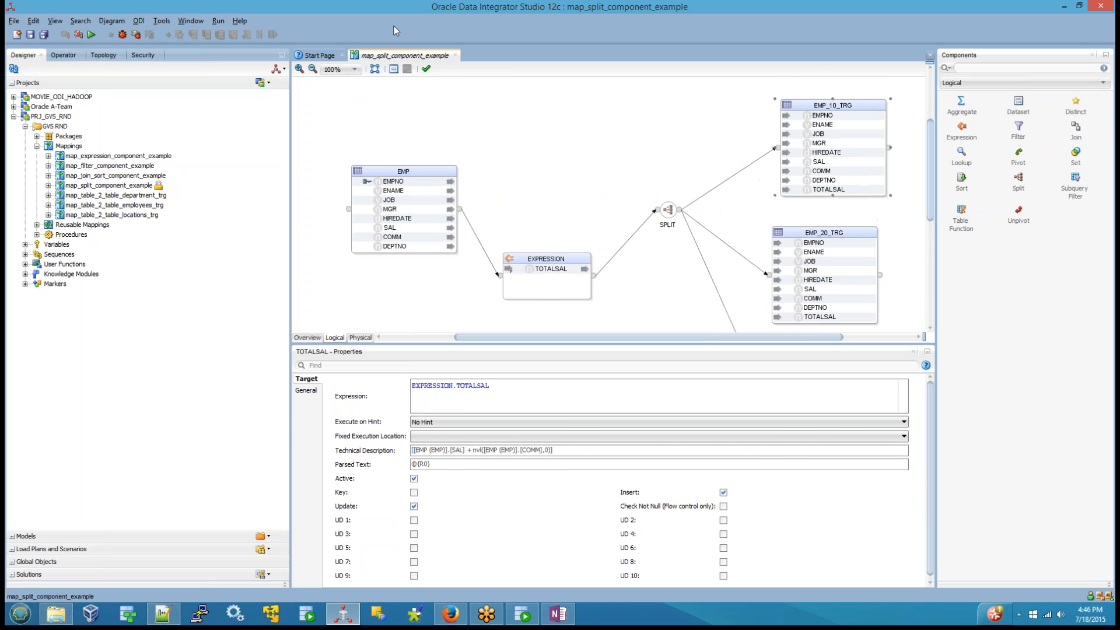
click(394, 69)
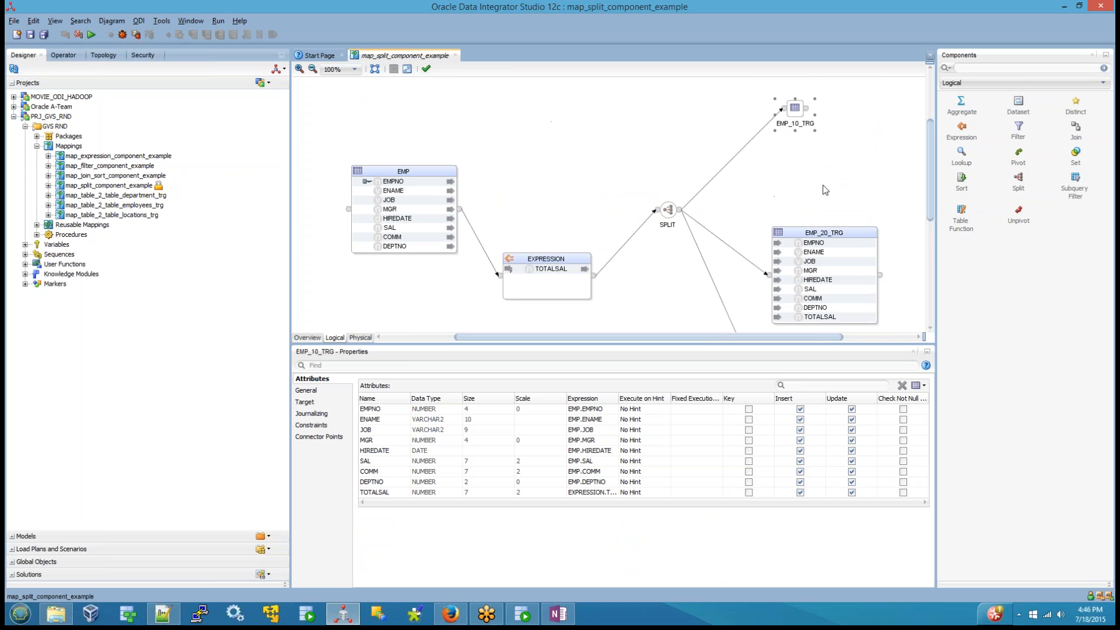
click(841, 233)
click(394, 69)
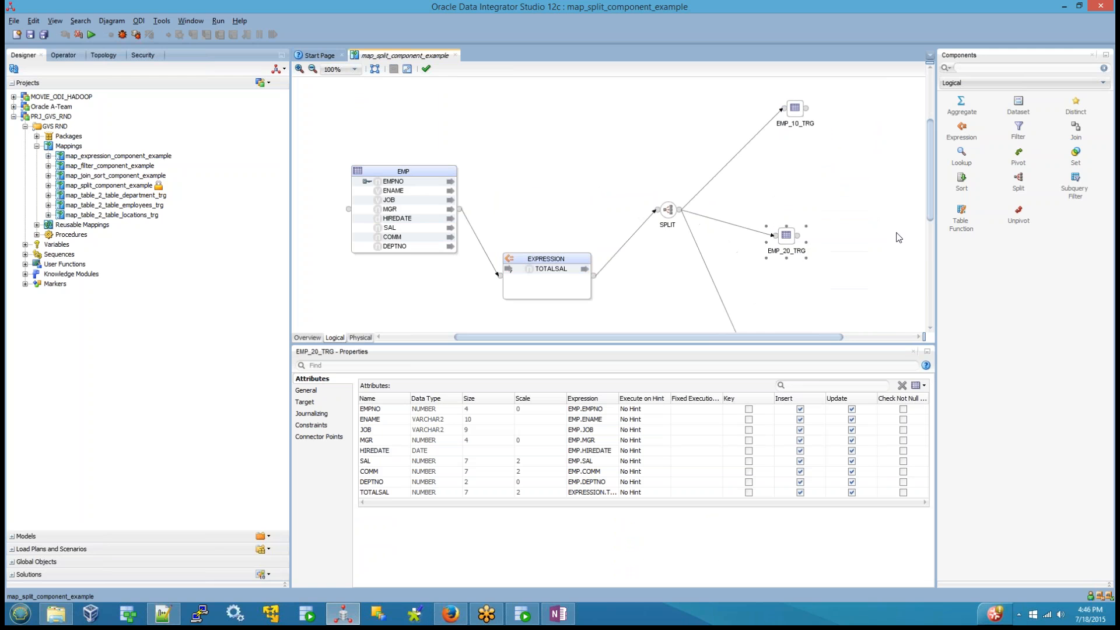
Step: Move the EMP_30_TRG datastore up to just below EMP_20_TRG
drag(929, 206, 925, 253)
click(810, 203)
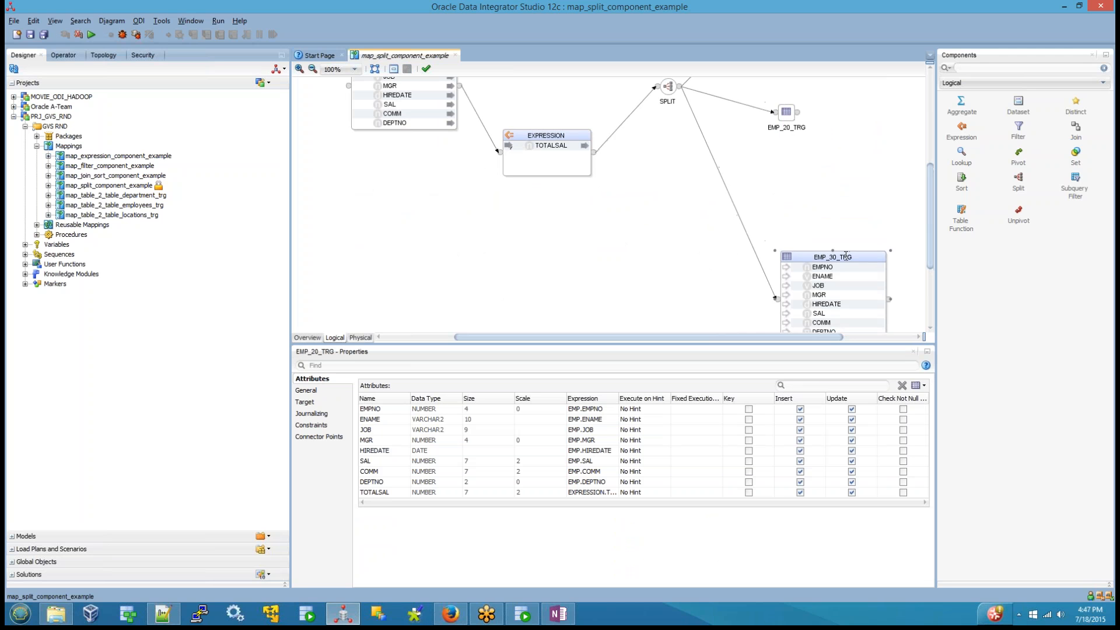
drag(810, 203, 835, 175)
drag(934, 219, 908, 177)
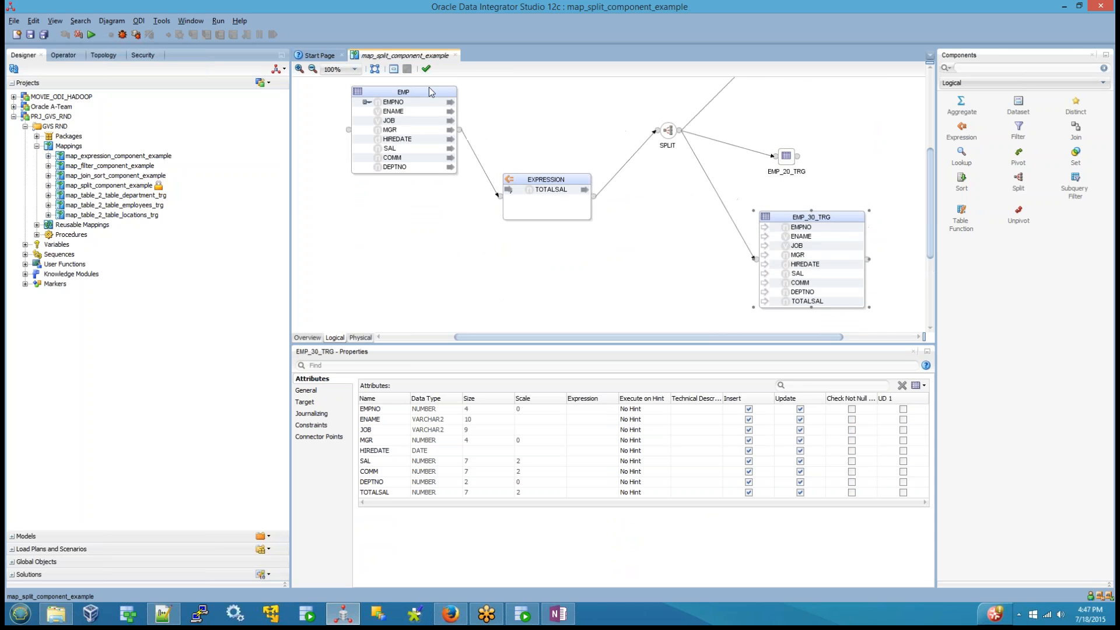
Step: Map EMPNO, ENAME, JOB and MGR from EMP to the matching columns of EMP_30_TRG
drag(397, 103, 796, 226)
drag(401, 113, 796, 236)
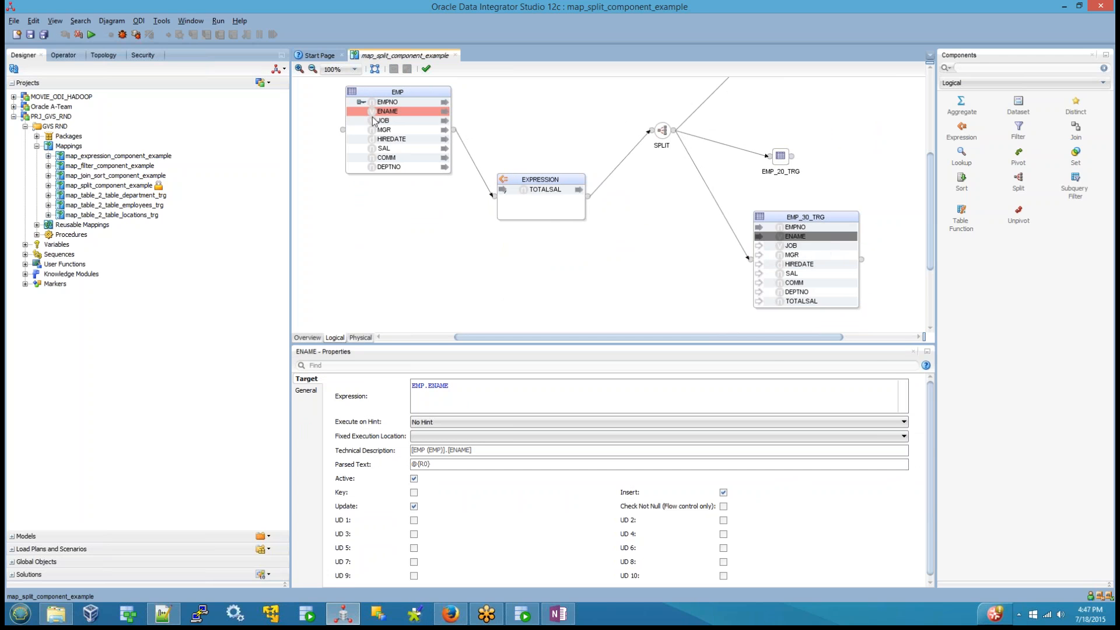
drag(375, 122, 790, 246)
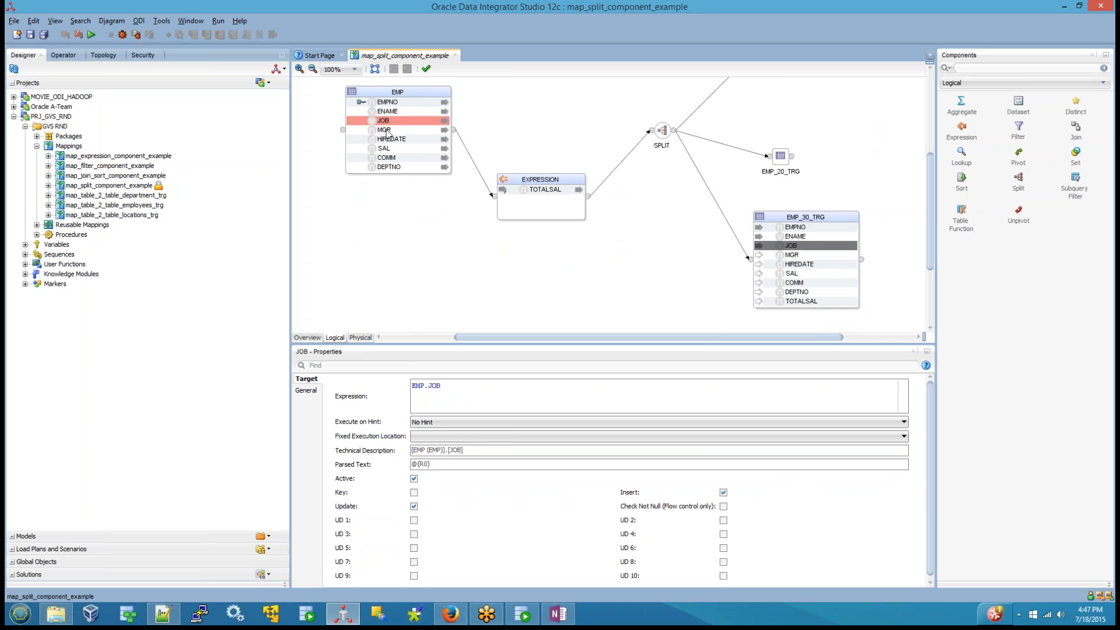
drag(386, 133, 792, 255)
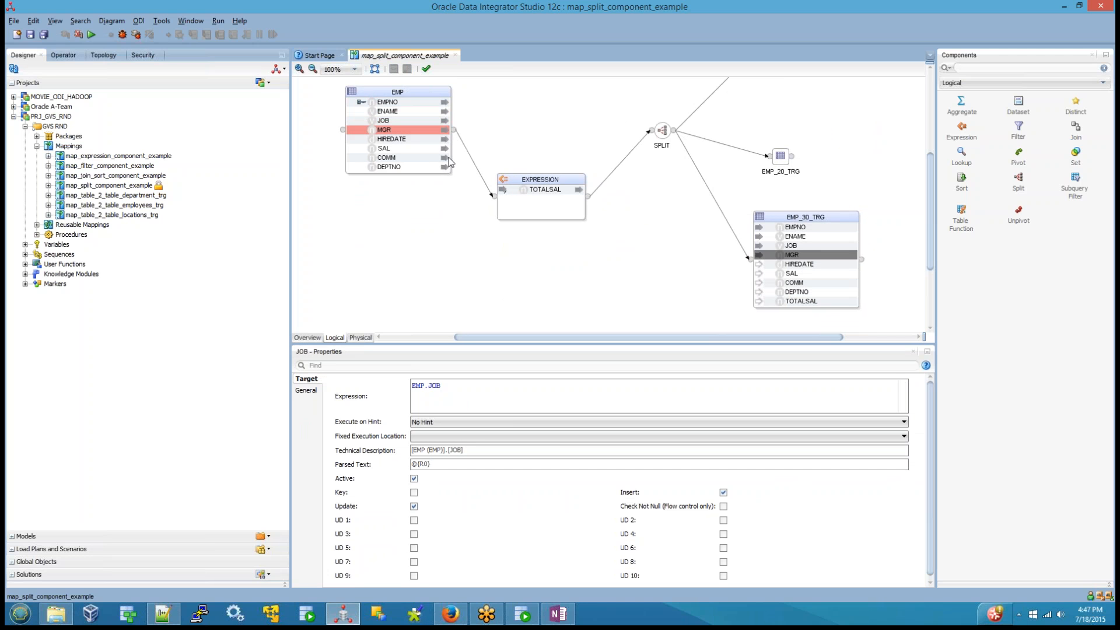
Step: Map HIREDATE, SAL and COMM from EMP to the matching columns of EMP_30_TRG
drag(391, 140, 797, 264)
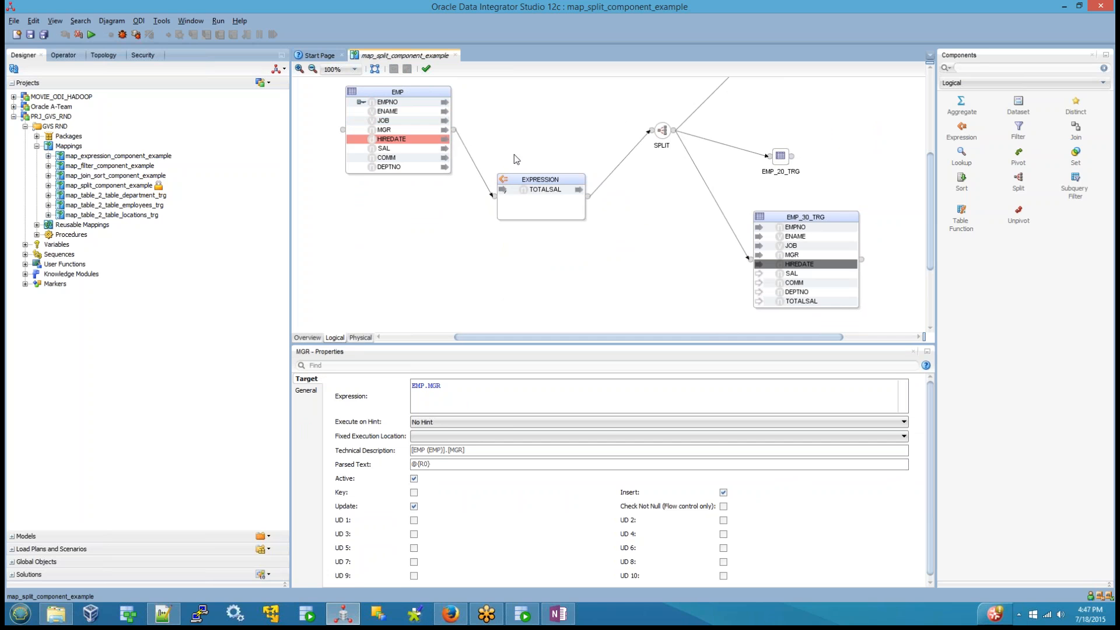
drag(385, 148, 800, 275)
drag(387, 158, 794, 282)
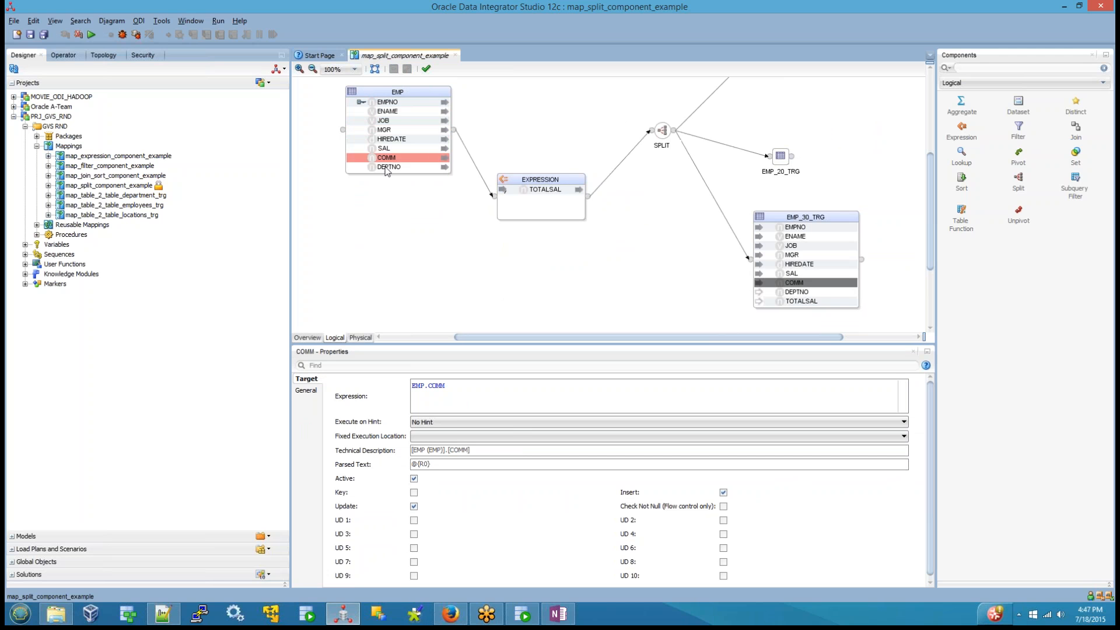
Step: Try to map DEPTNO from EMP and TOTALSAL from EXPRESSION to EMP_30_TRG
drag(387, 167, 794, 295)
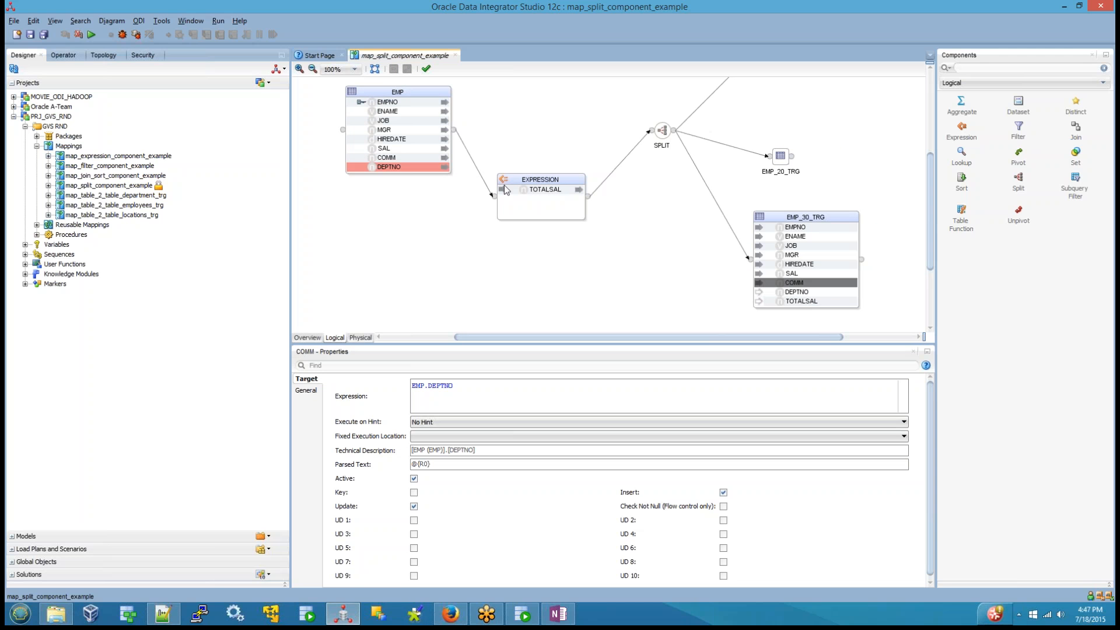
drag(546, 190, 792, 295)
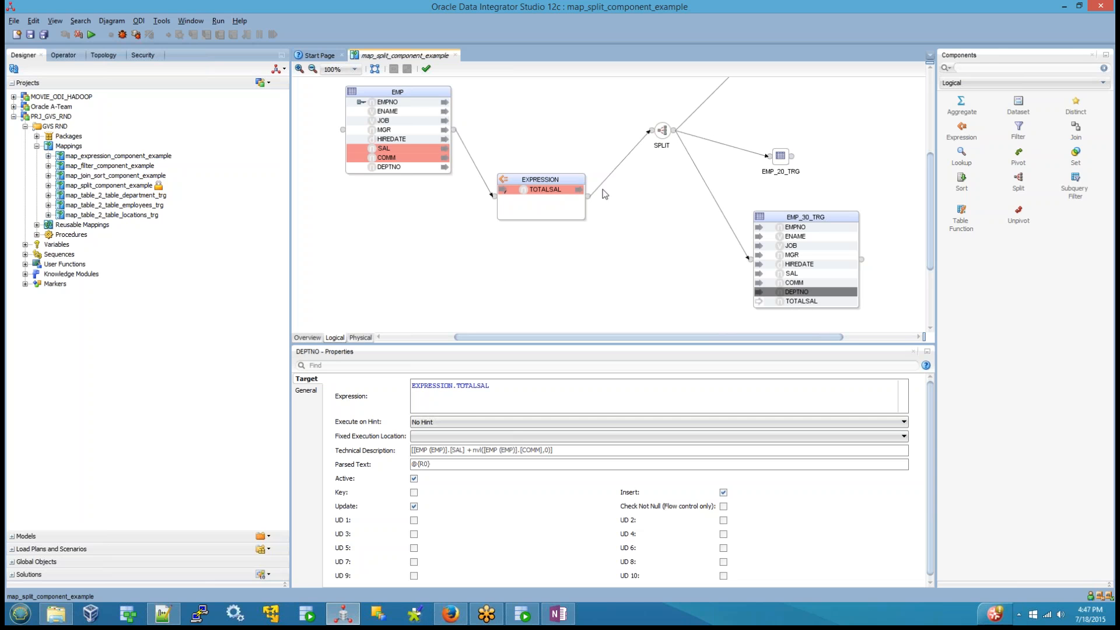
drag(559, 199, 805, 296)
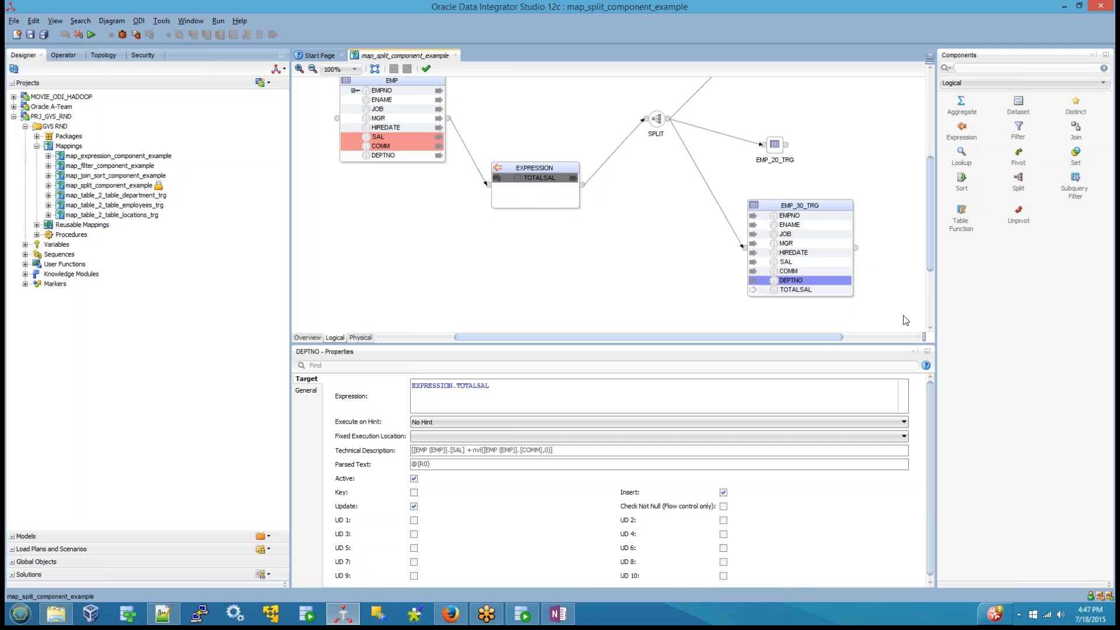
Step: Map TOTALSAL from EXPRESSION to EMP_30_TRG, and remap its COMM and DEPTNO columns to EMP.COMM and EMP.DEPTNO
click(811, 290)
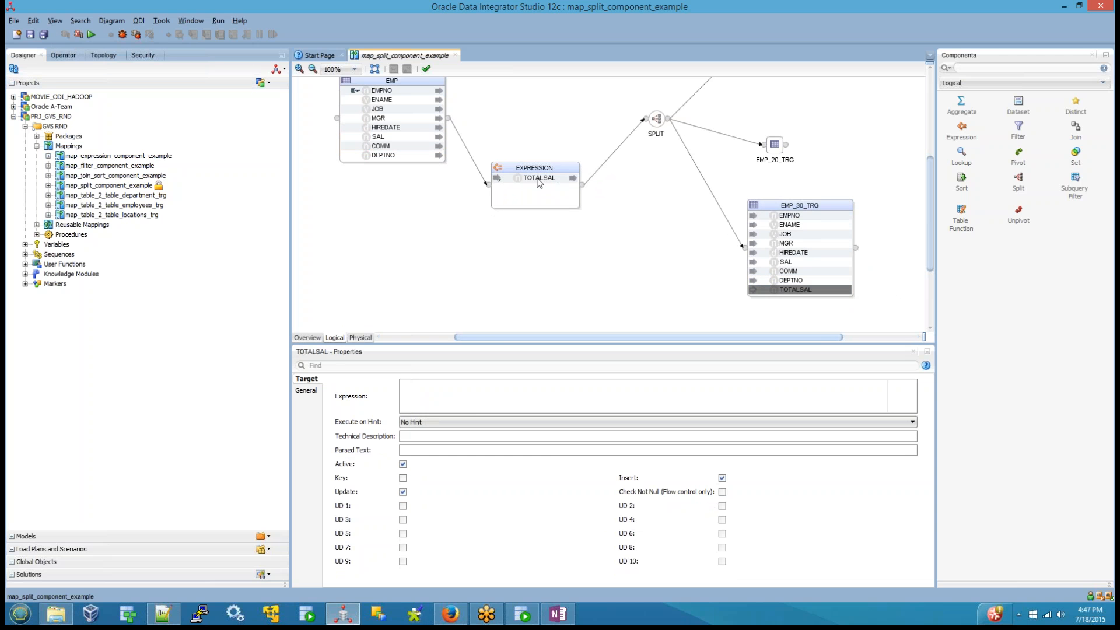
drag(540, 182, 798, 291)
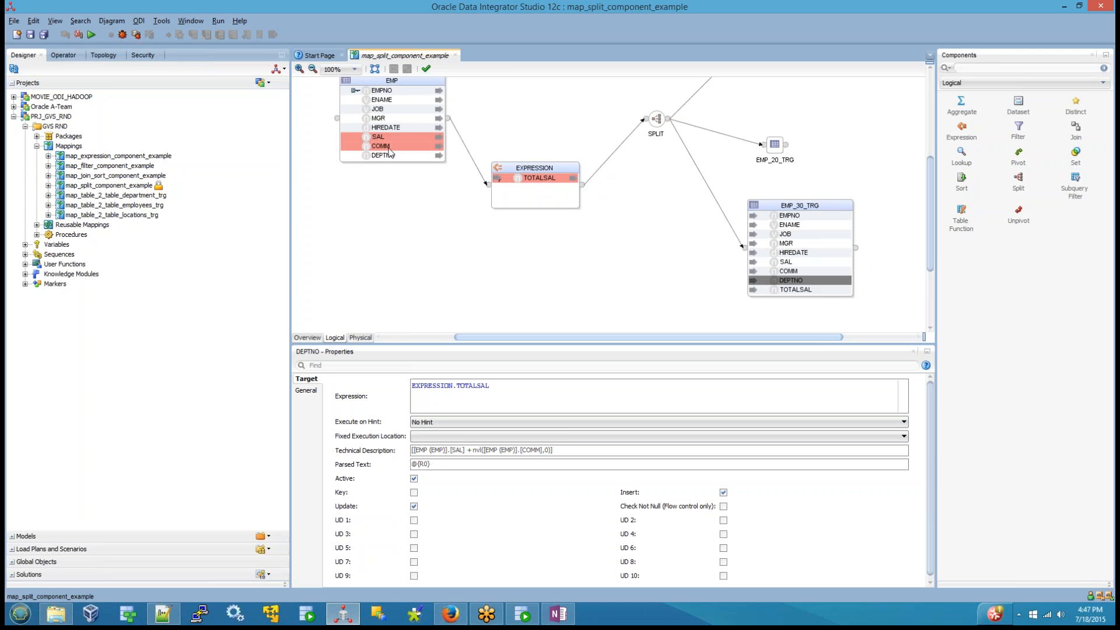
click(789, 271)
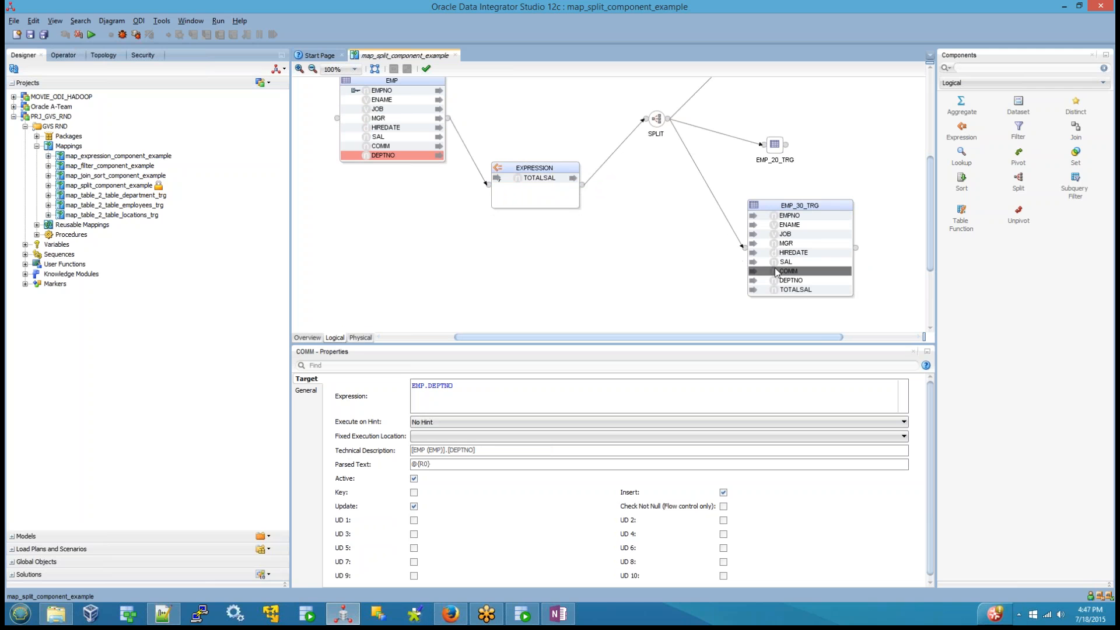
drag(383, 145, 799, 279)
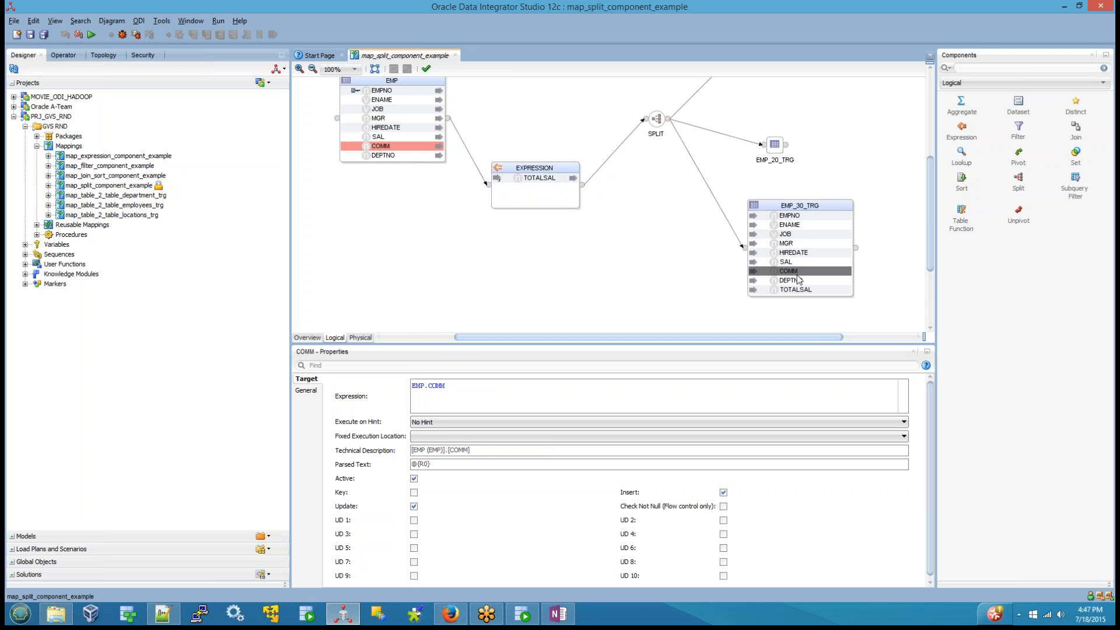
click(797, 281)
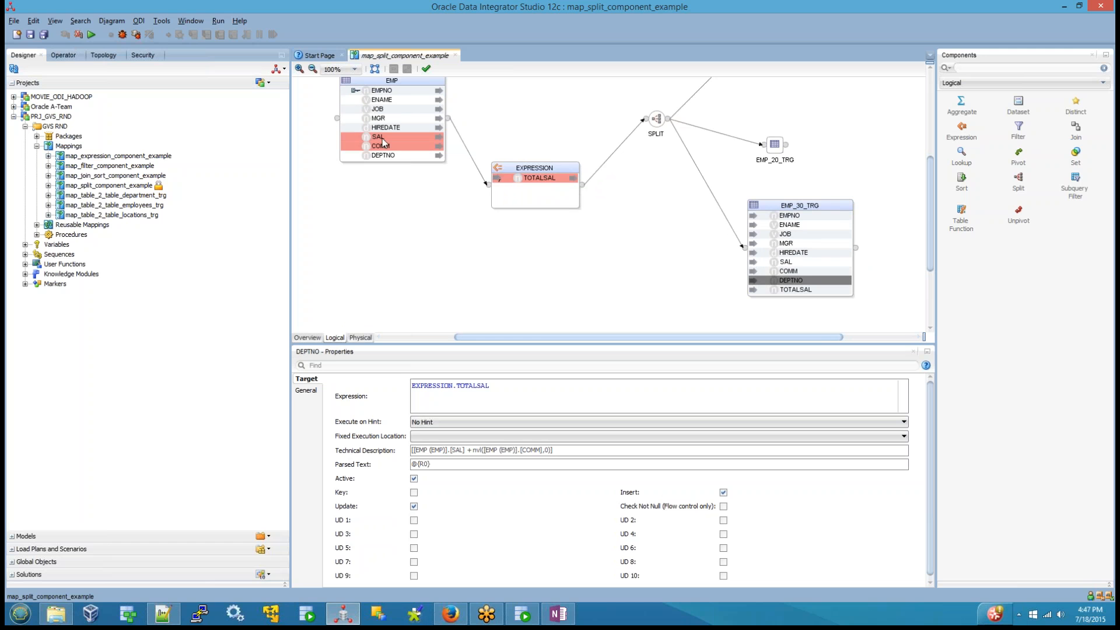
drag(383, 157, 792, 281)
Step: Check the source expressions of the EMP_30_TRG columns from TOTALSAL back to MGR
click(786, 290)
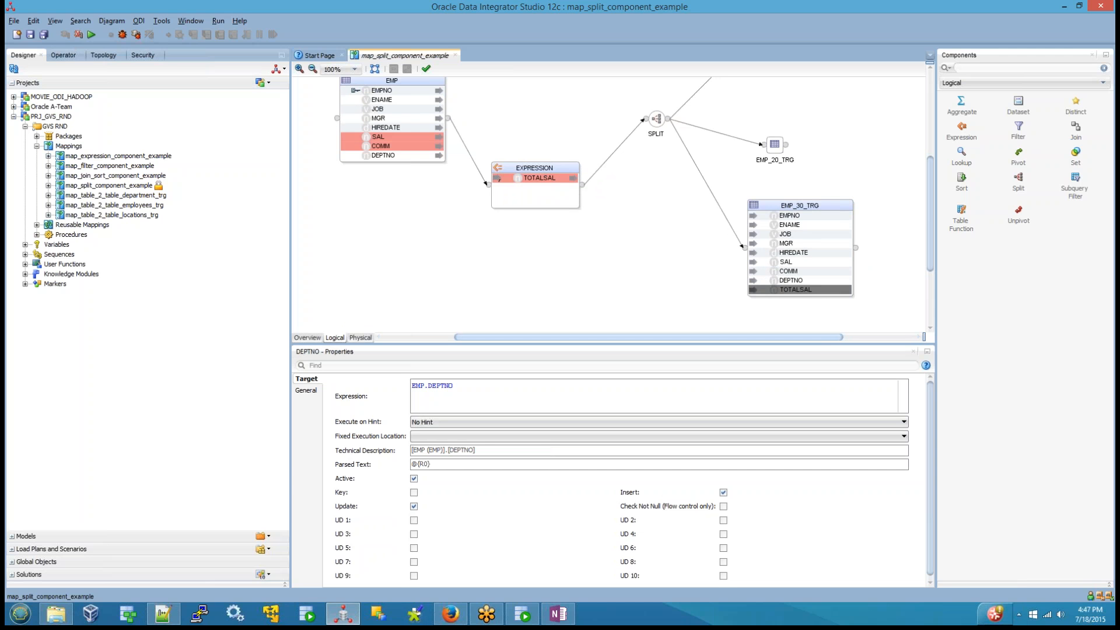
click(785, 281)
click(784, 272)
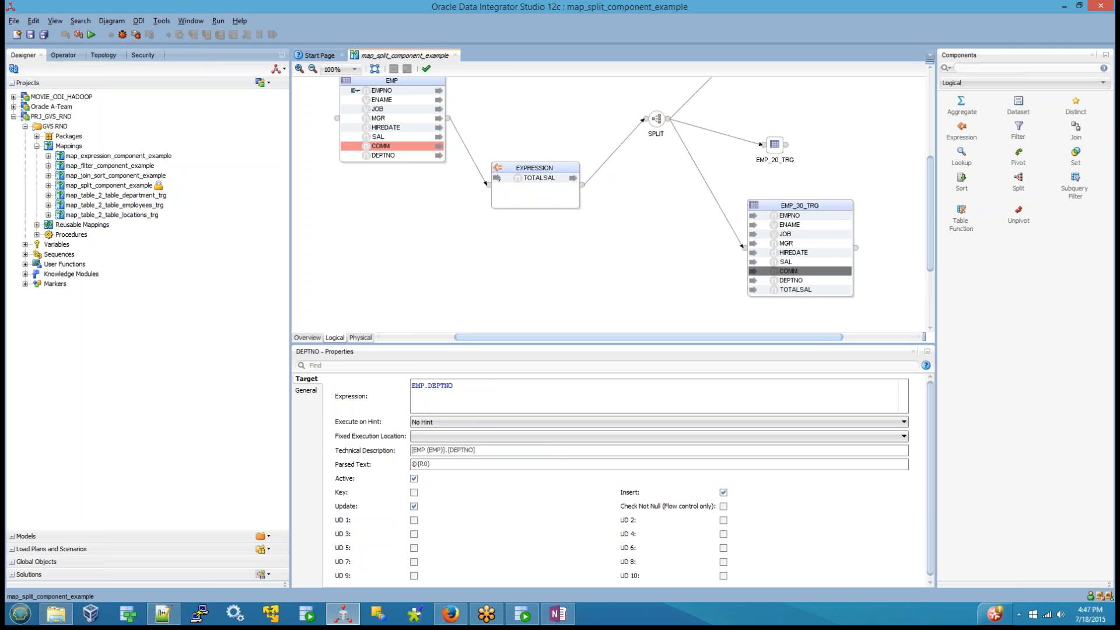
click(786, 263)
click(793, 254)
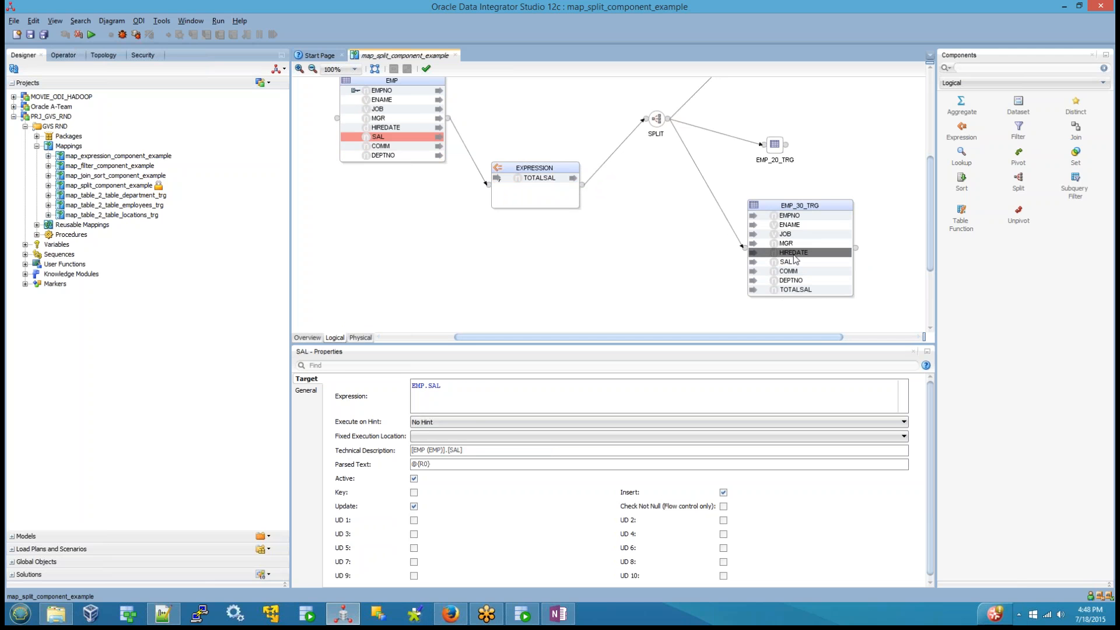
click(787, 243)
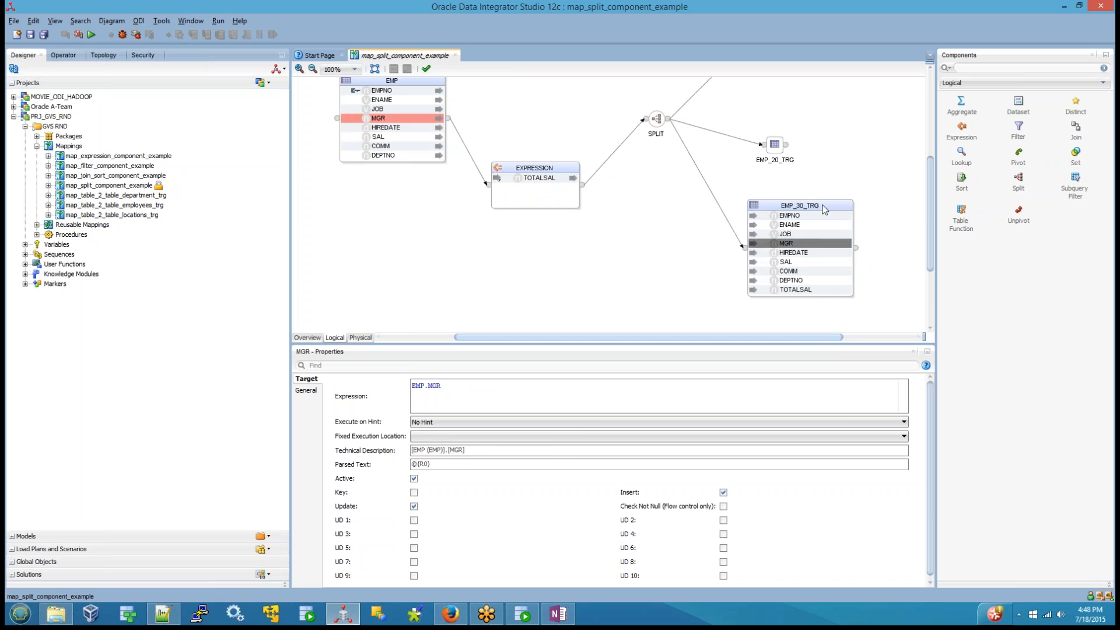
Step: Collapse the EMP_30_TRG datastore to compact view
right_click(824, 209)
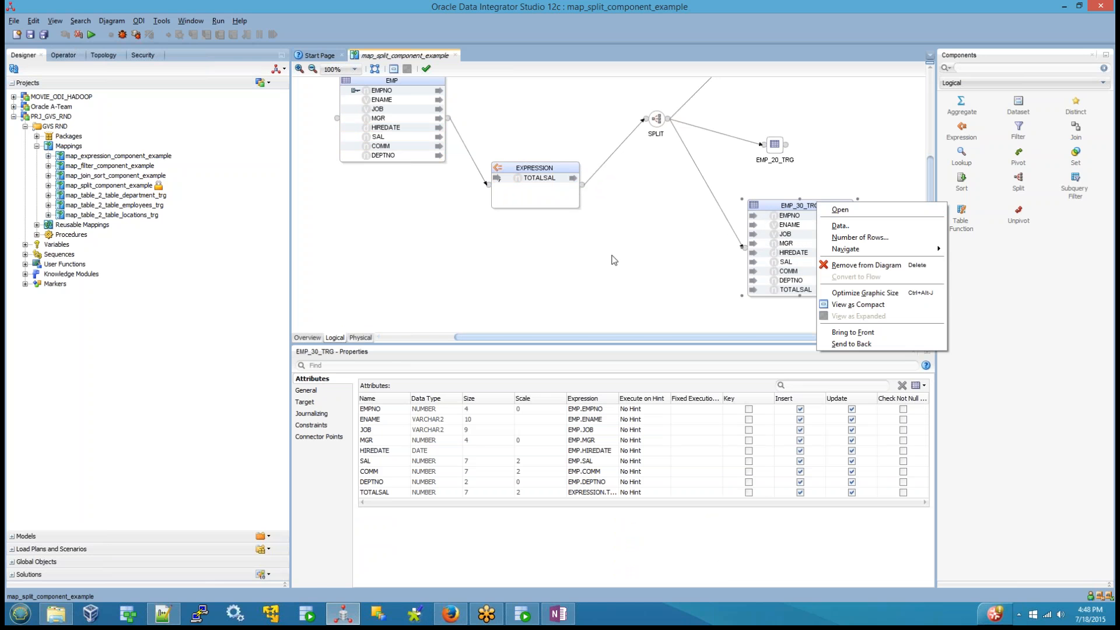
click(562, 272)
right_click(809, 206)
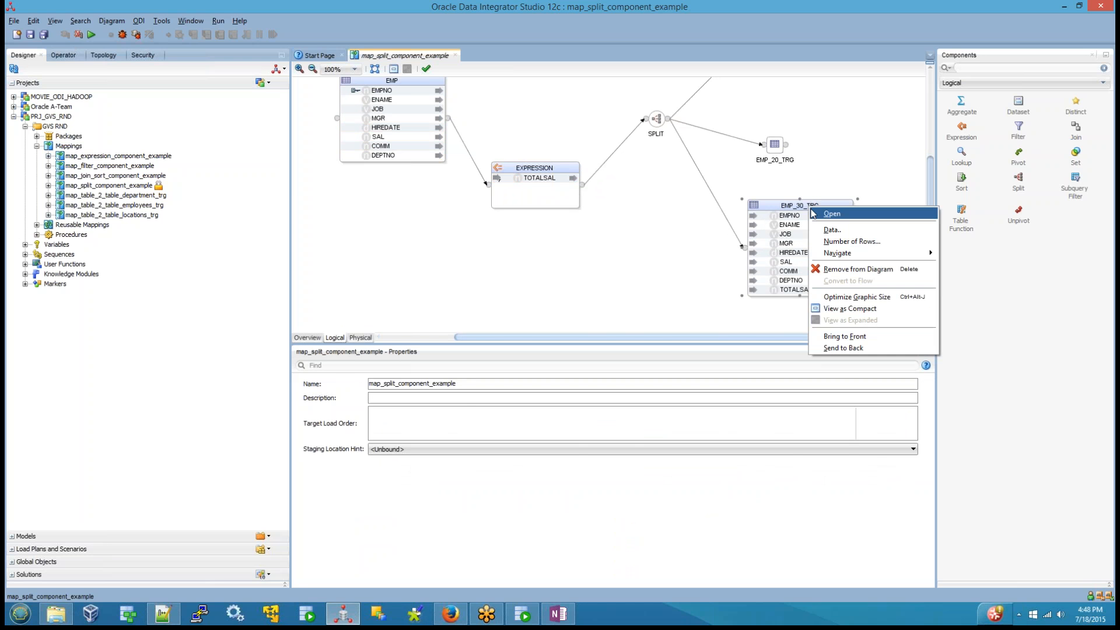
click(853, 308)
Step: Expand the EMP_20_TRG datastore and move the compact EMP_30_TRG below it, clear of its columns
right_click(778, 147)
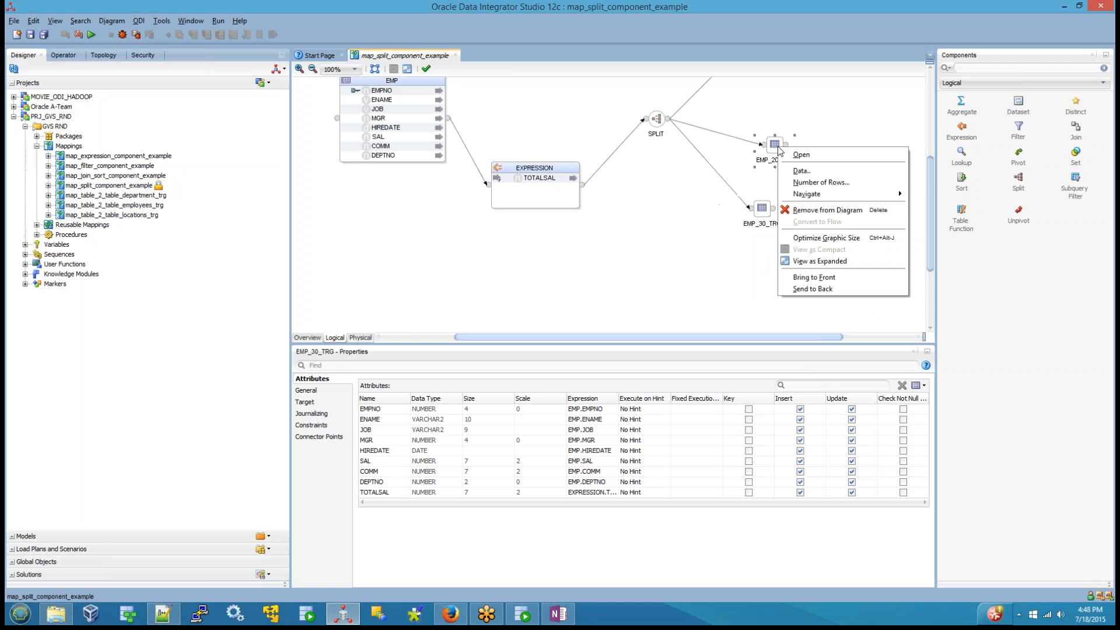
click(820, 261)
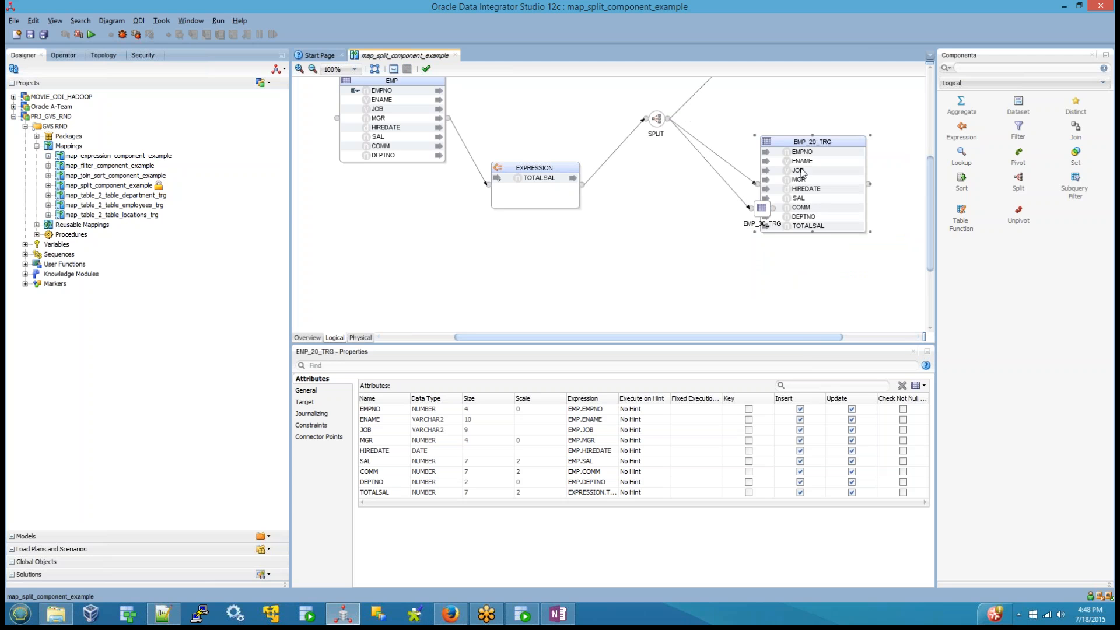
drag(766, 213, 736, 274)
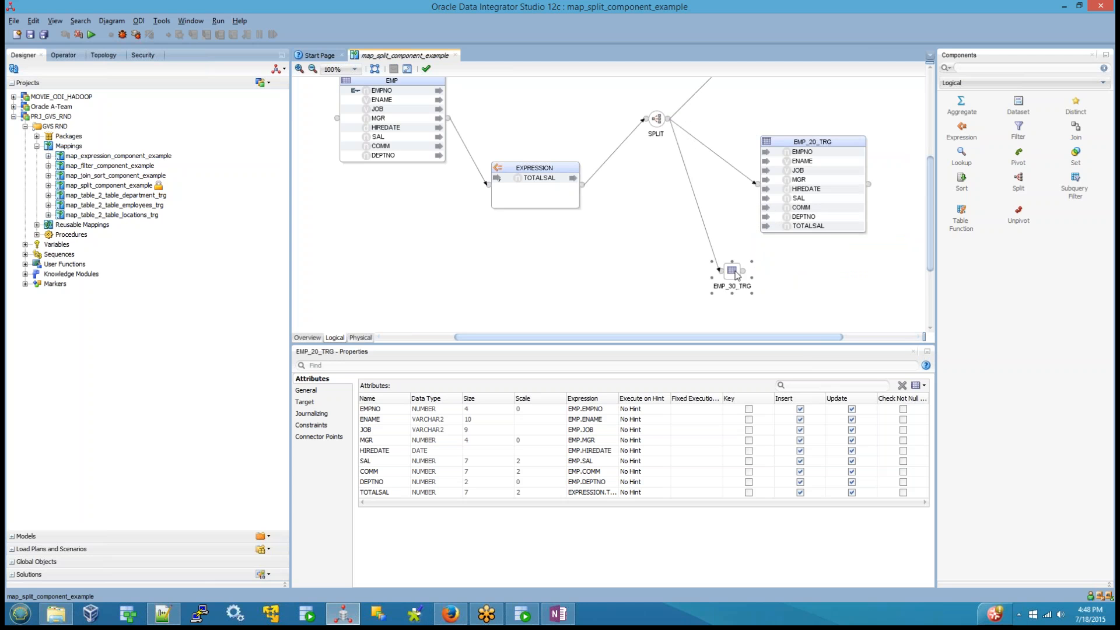
Step: Check the source expressions of the EMP_20_TRG columns from EMPNO down to TOTALSAL
click(803, 153)
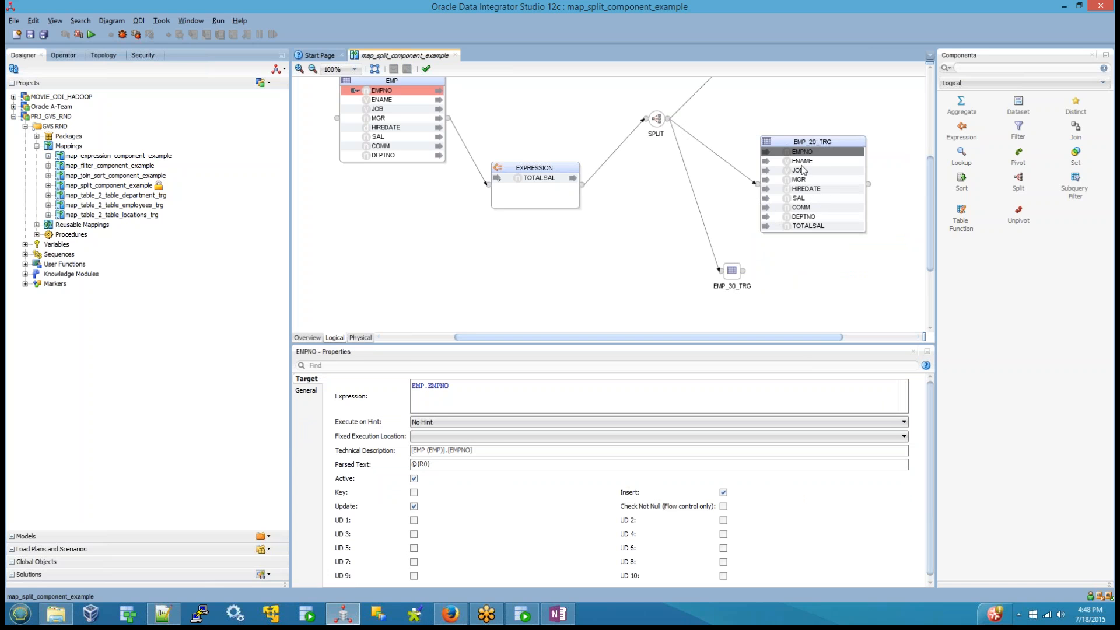
click(802, 163)
click(801, 170)
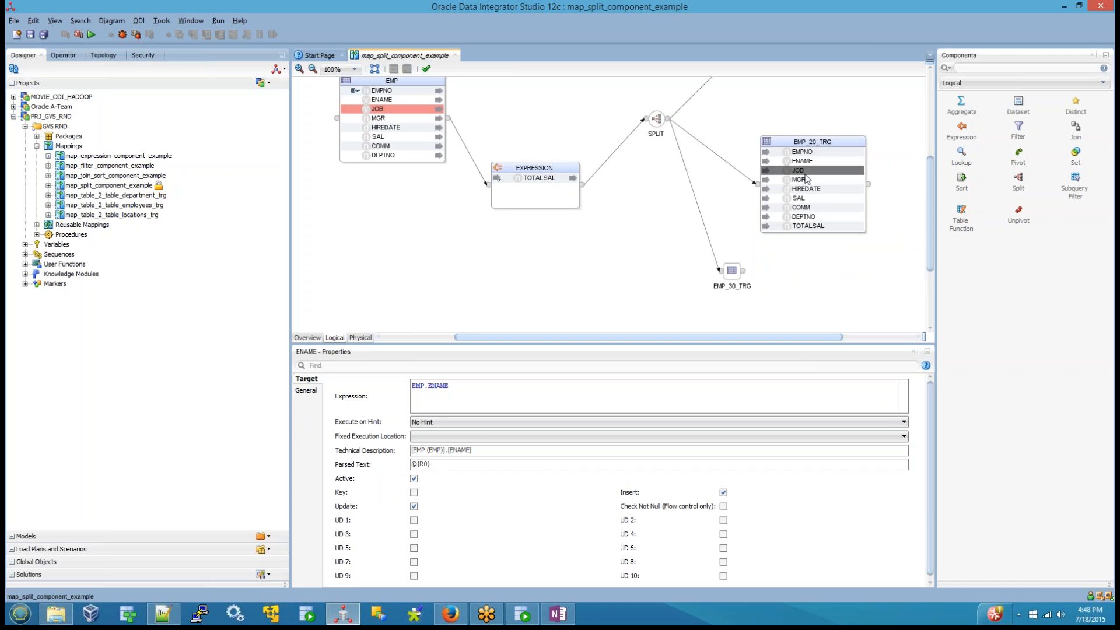
click(803, 180)
click(804, 189)
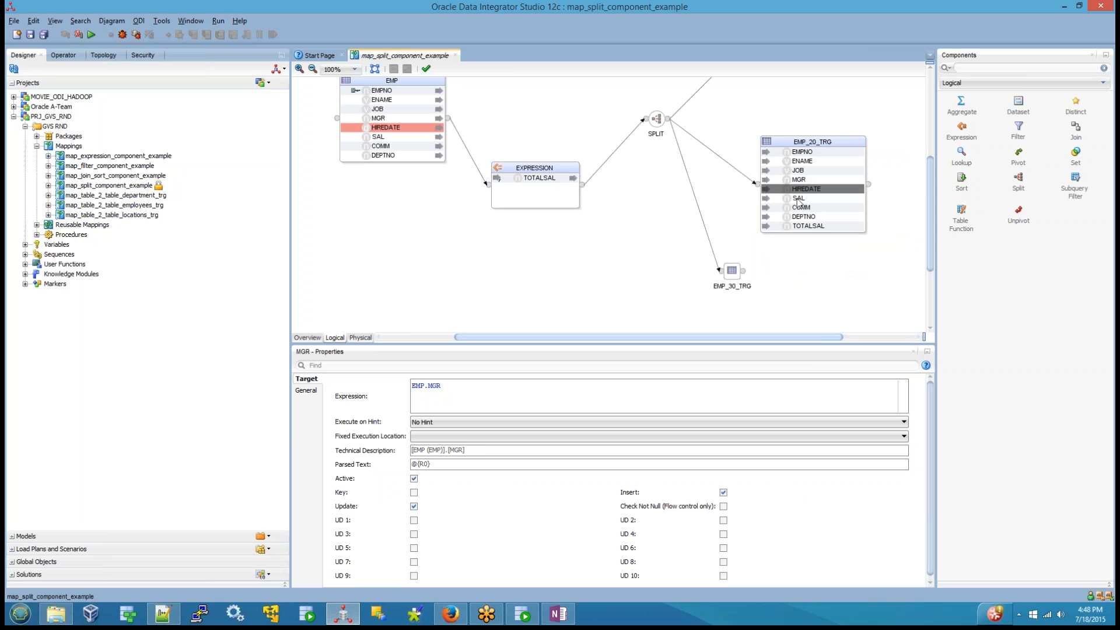
click(804, 198)
click(804, 207)
click(806, 217)
click(808, 226)
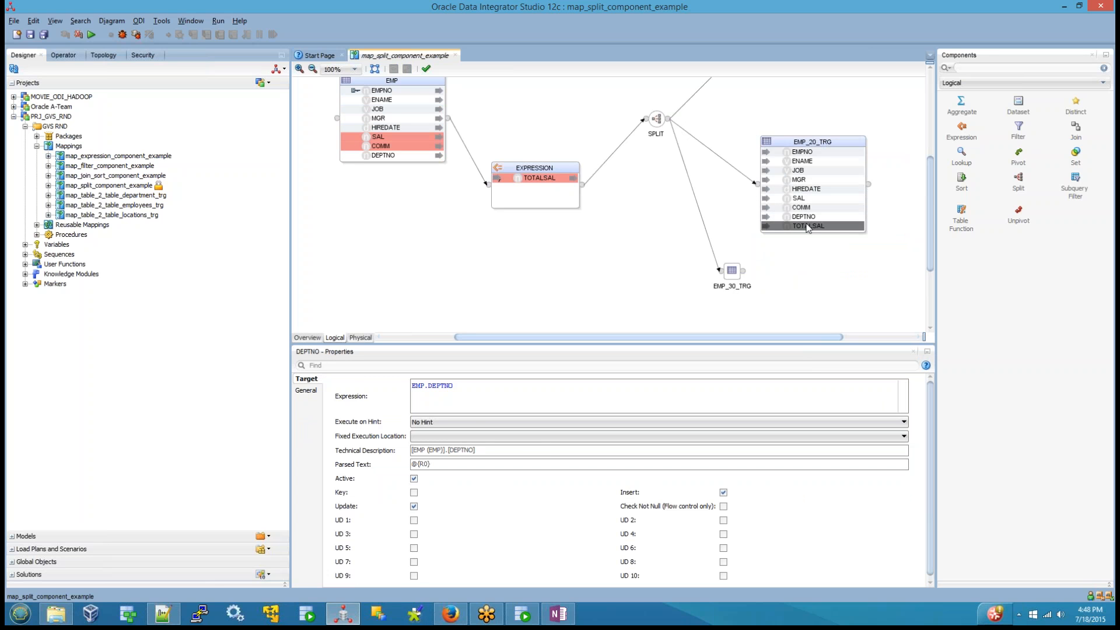
Step: Collapse the EMP_20_TRG datastore to compact view and look over the EXPRESSION and SPLIT components
right_click(835, 139)
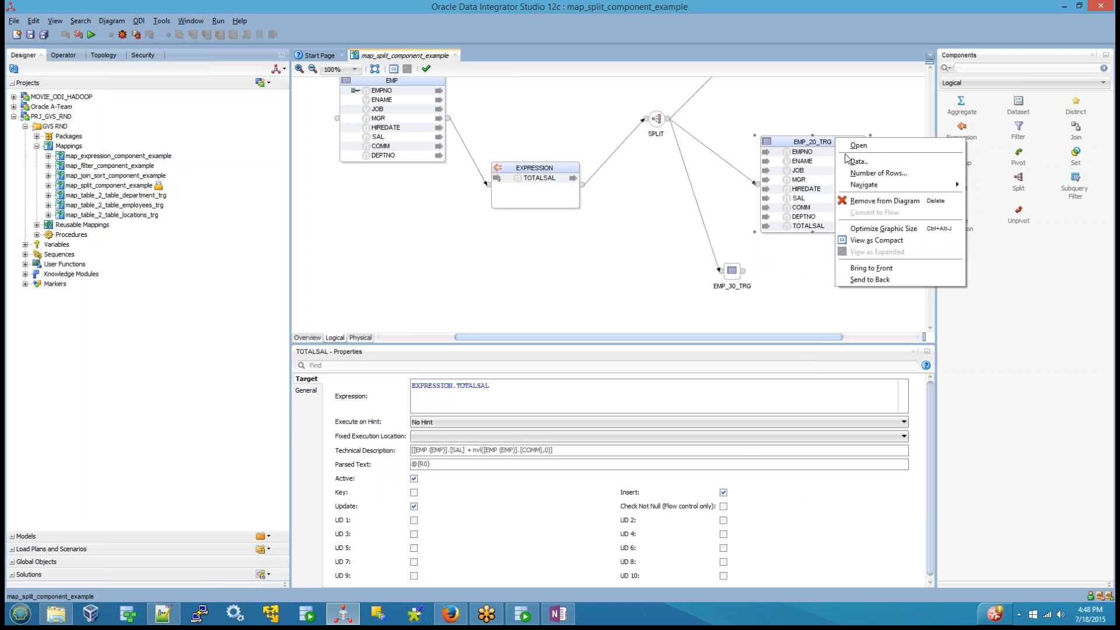
click(885, 240)
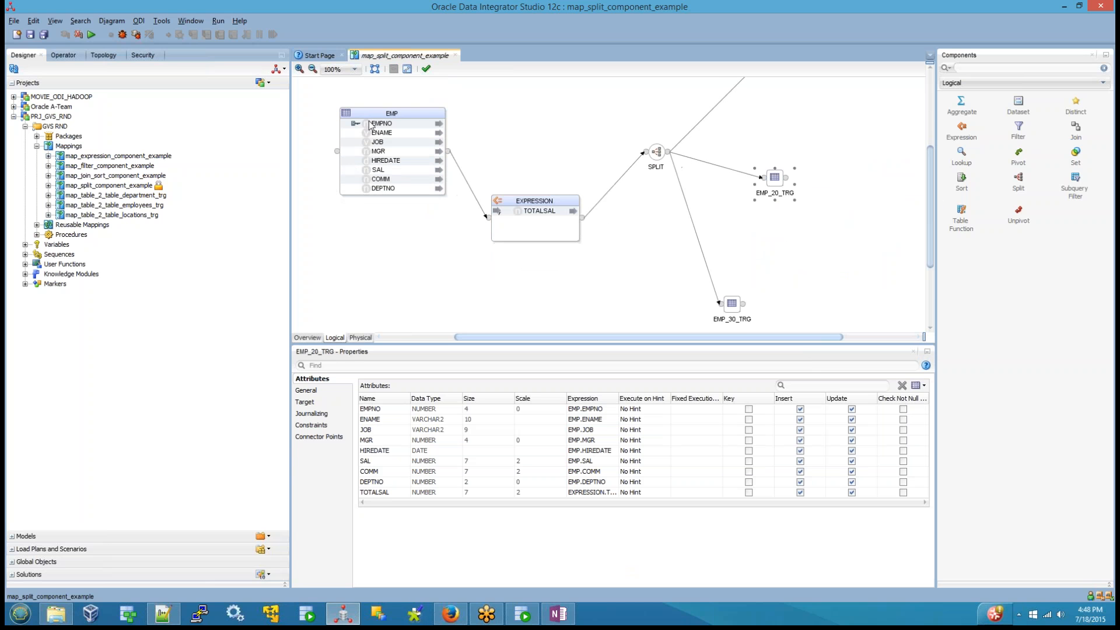
click(517, 202)
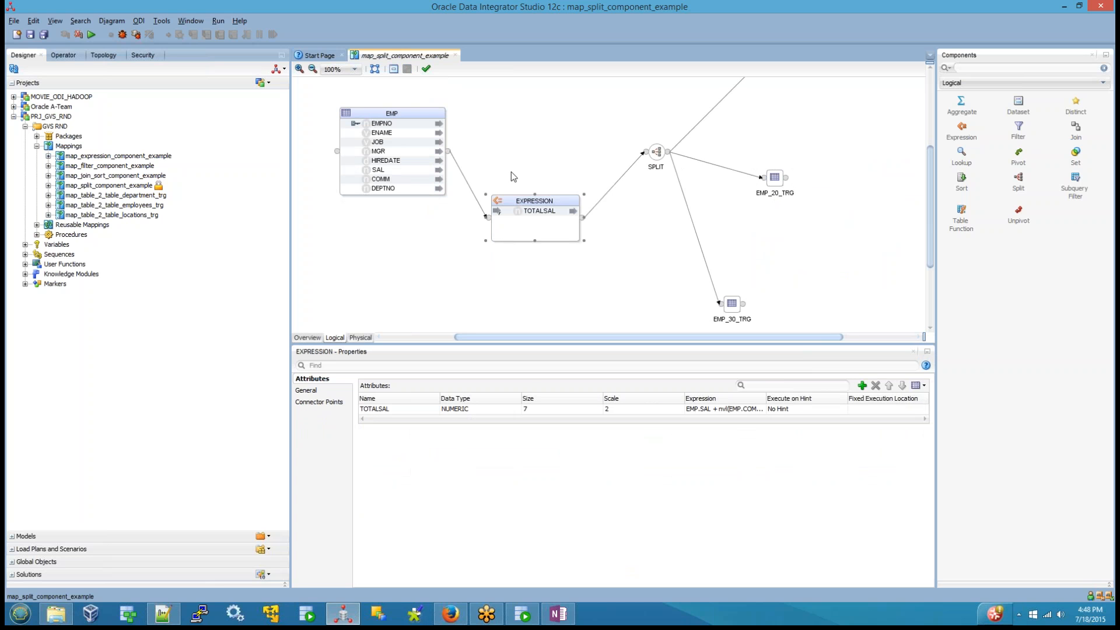
click(656, 153)
drag(319, 90, 641, 287)
Step: Rename the SPLIT component's output connector point for department 10 to EMP_10_TARGET
click(656, 151)
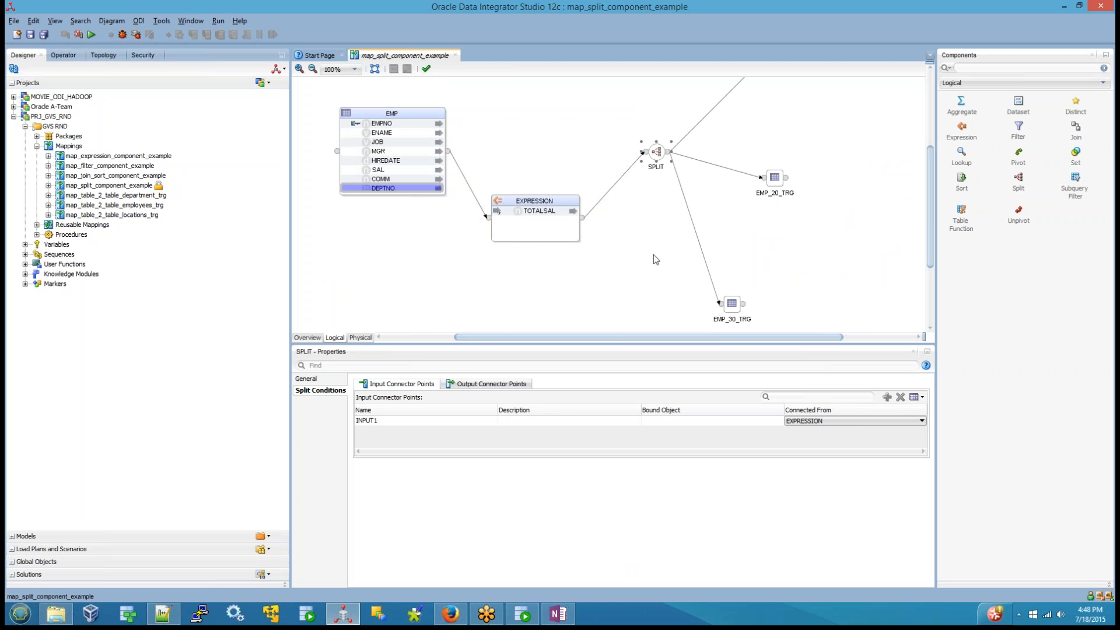
click(479, 387)
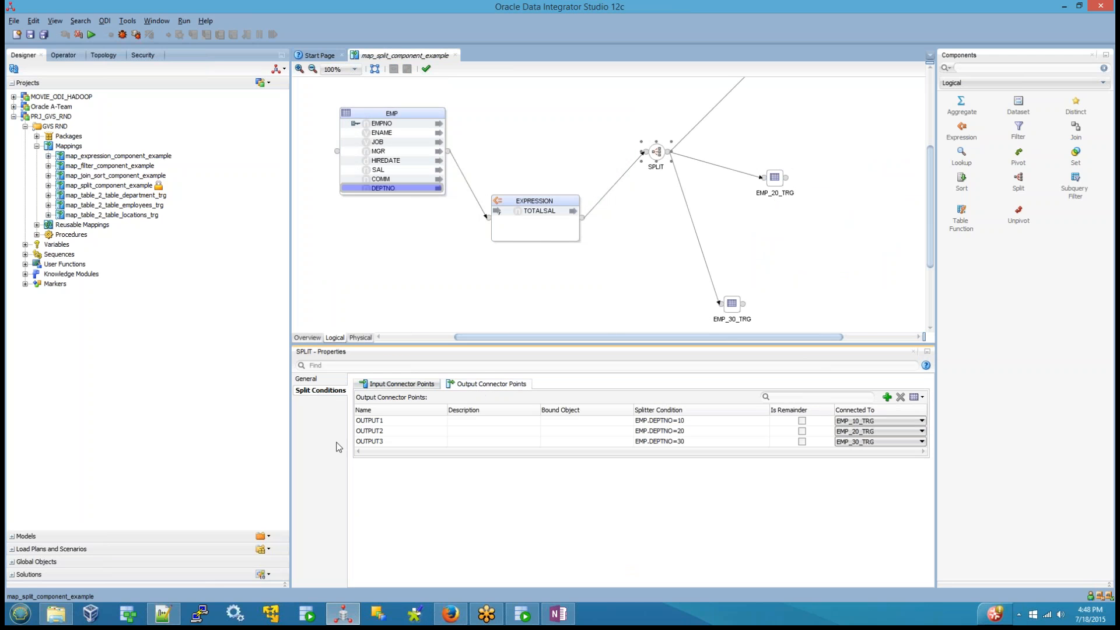
double_click(389, 423)
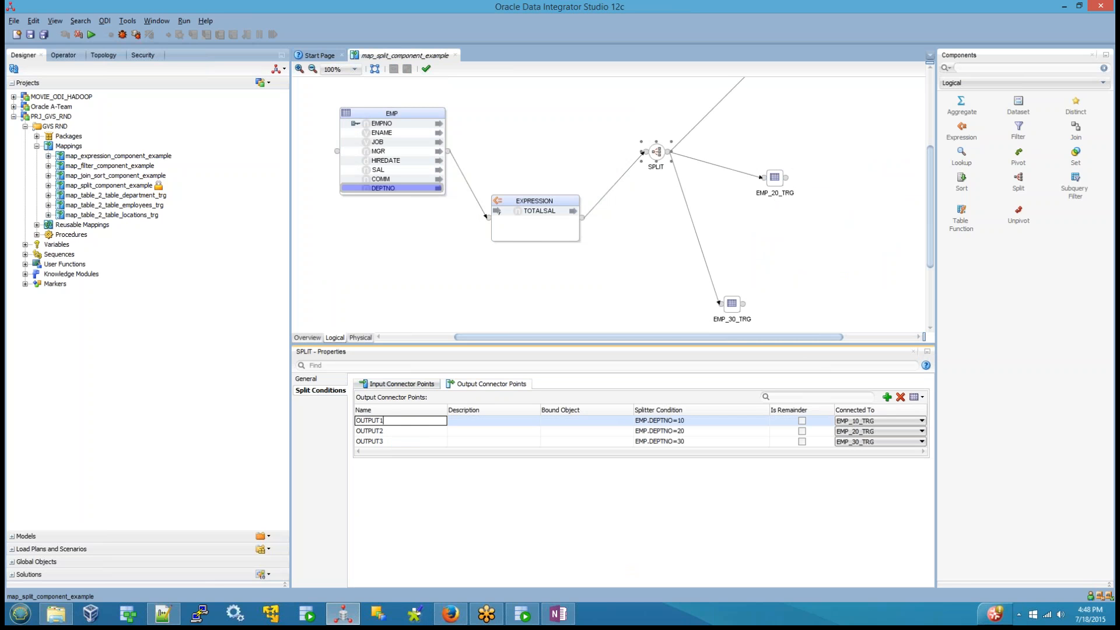
drag(396, 421, 295, 417)
text(EM_1)
key(BackSpace)
key(BackSpace)
key(BackSpace)
text(MP_10_TARGET)
key(Return)
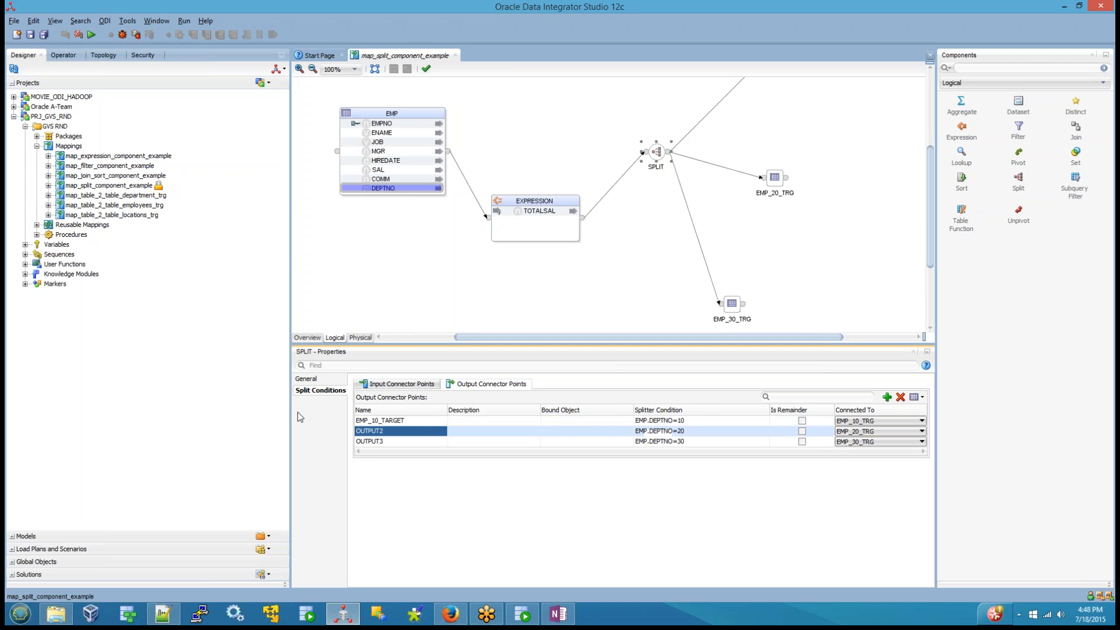
Step: Rename the SPLIT output connector point for department 20 to EMP_20_TARGET
text(EMP_)
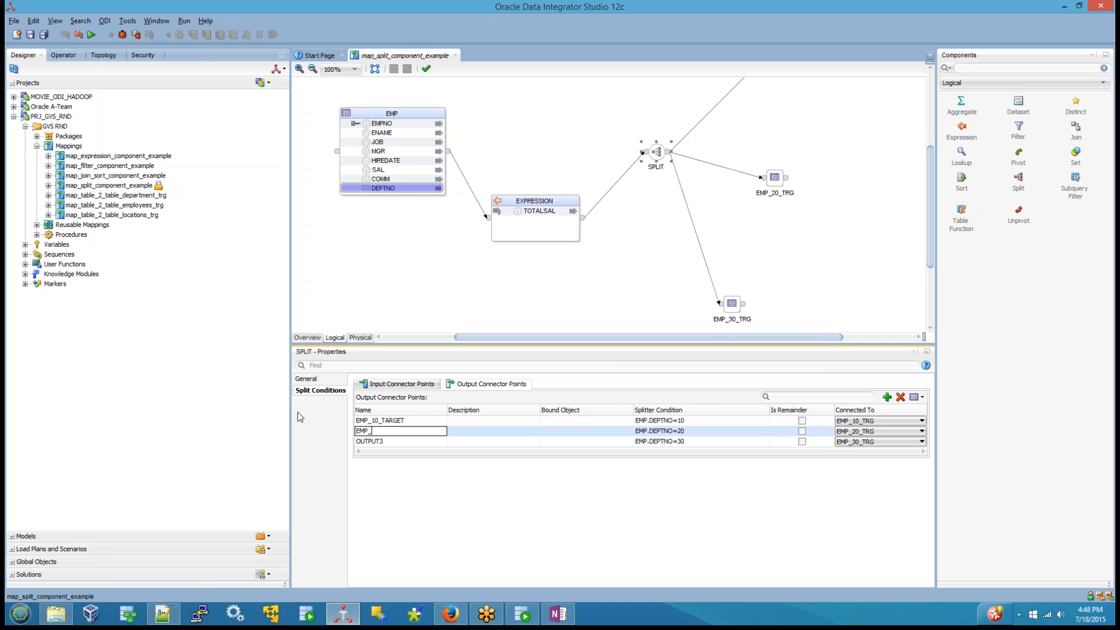
text(20_TARGET)
key(Return)
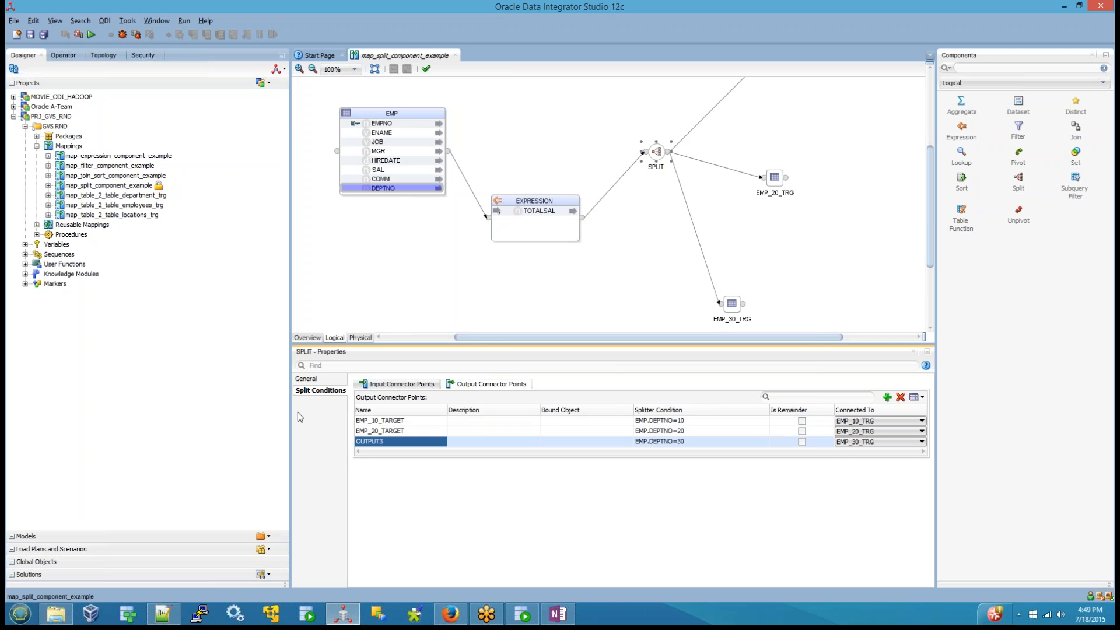
Step: Rename the SPLIT output connector point for department 30 to EMP_30_TARGET
text(MP_)
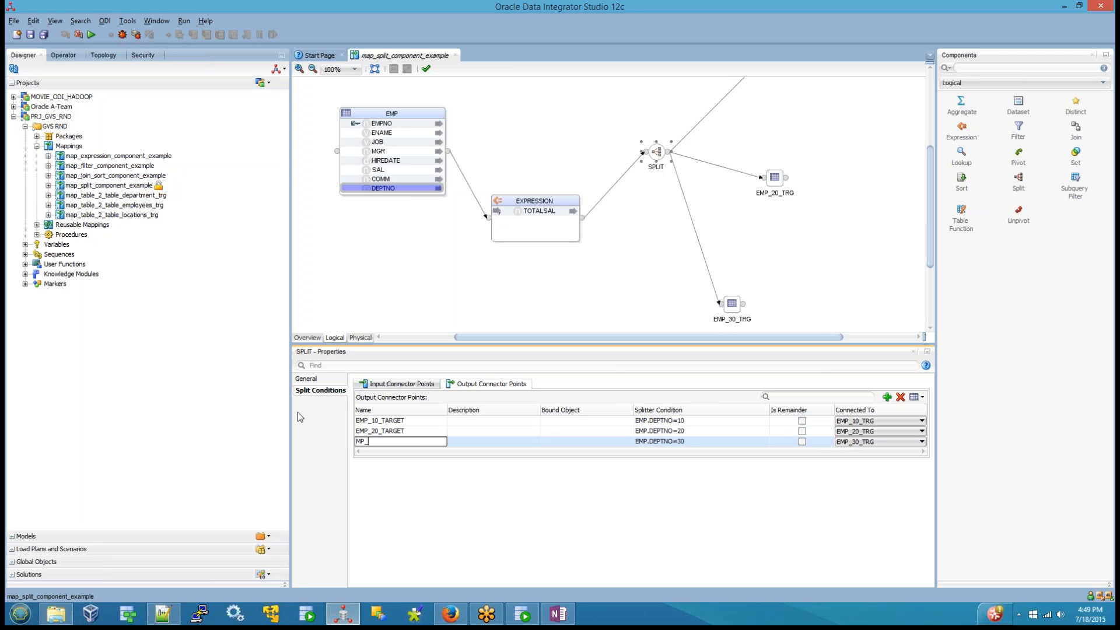
key(BackSpace)
key(BackSpace)
key(BackSpace)
text(EMP_30_TARGET)
click(631, 276)
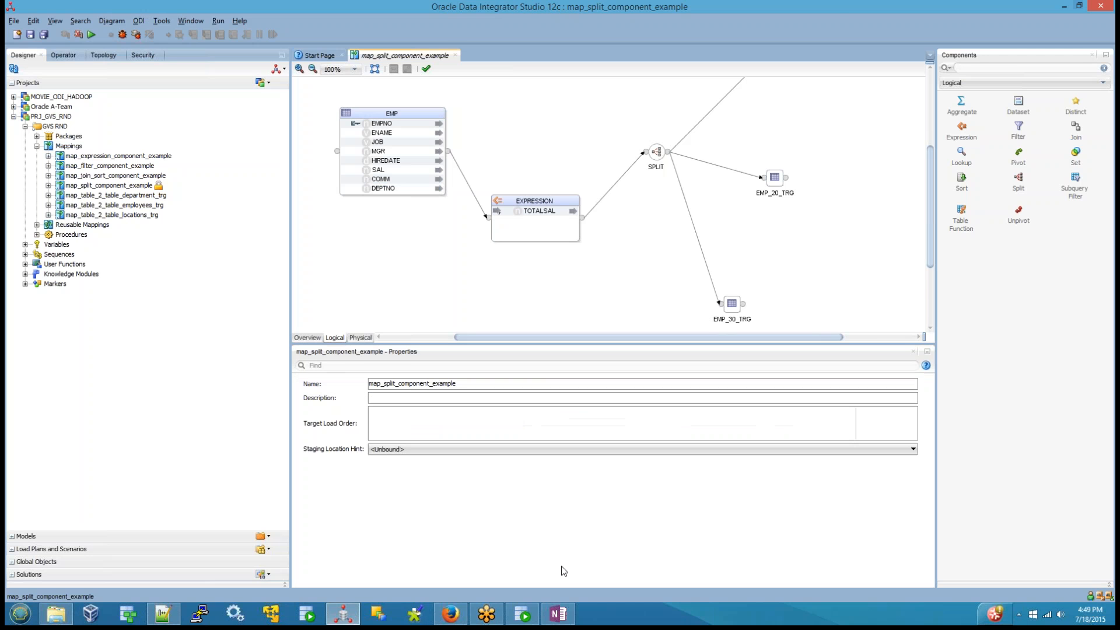
Step: Review the splitter conditions and connected targets of the SPLIT component's output connector points
click(657, 157)
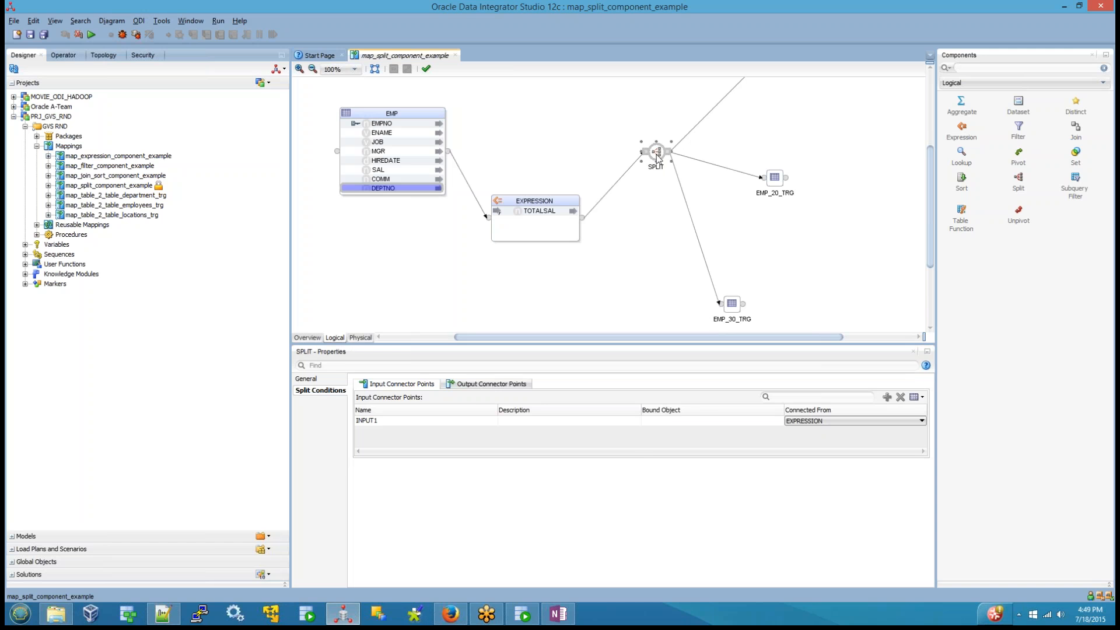
click(488, 385)
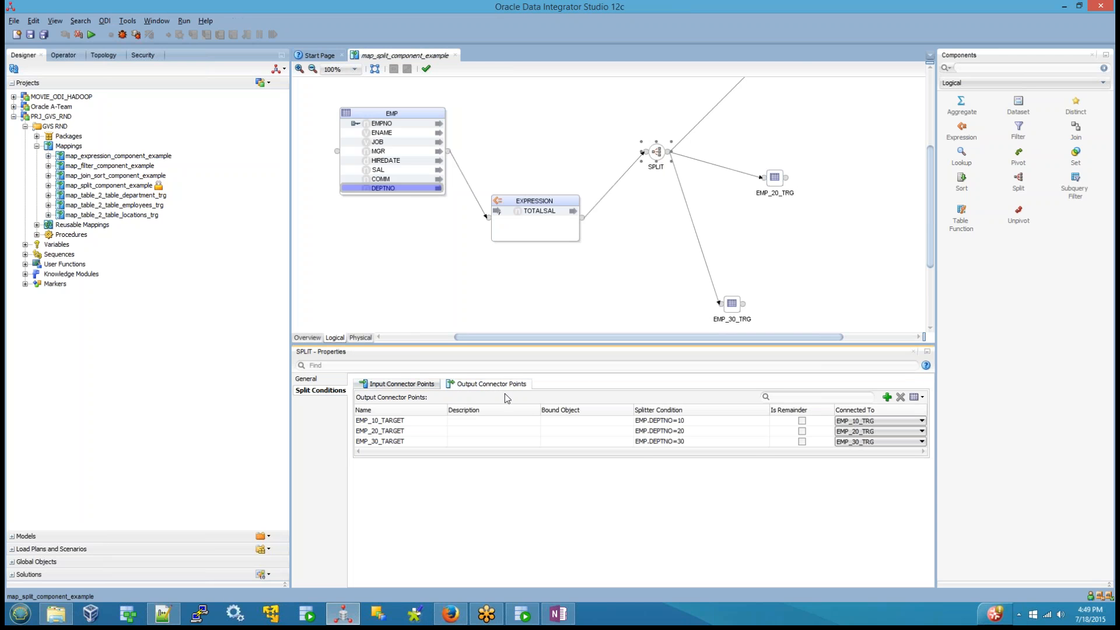
click(677, 424)
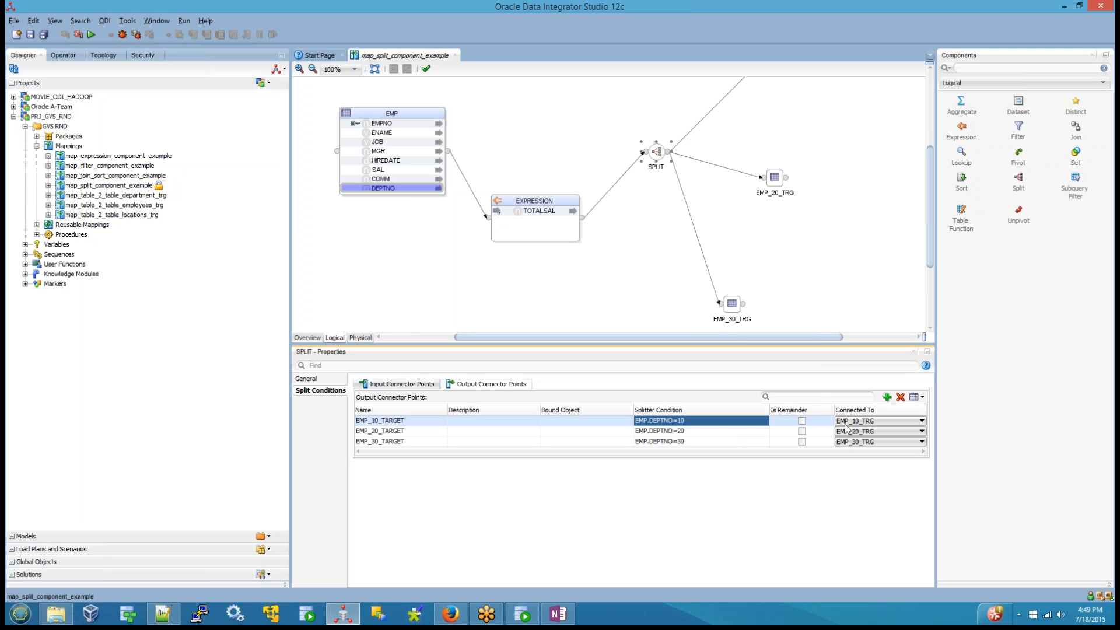
click(645, 432)
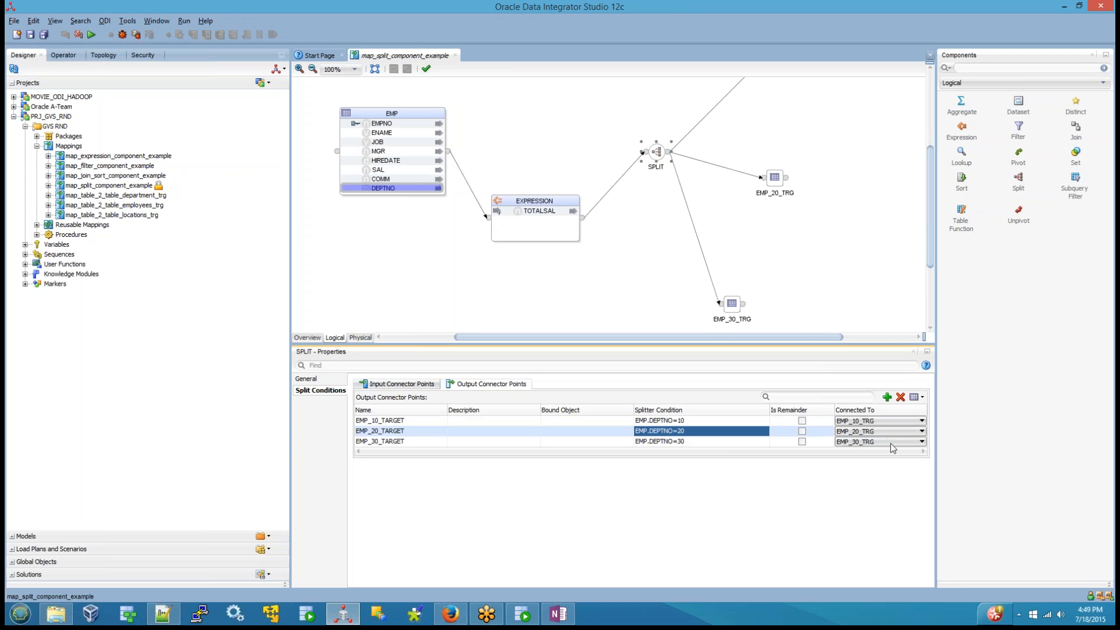
Step: Save the mapping and validate it, closing the validation results
click(30, 35)
click(429, 69)
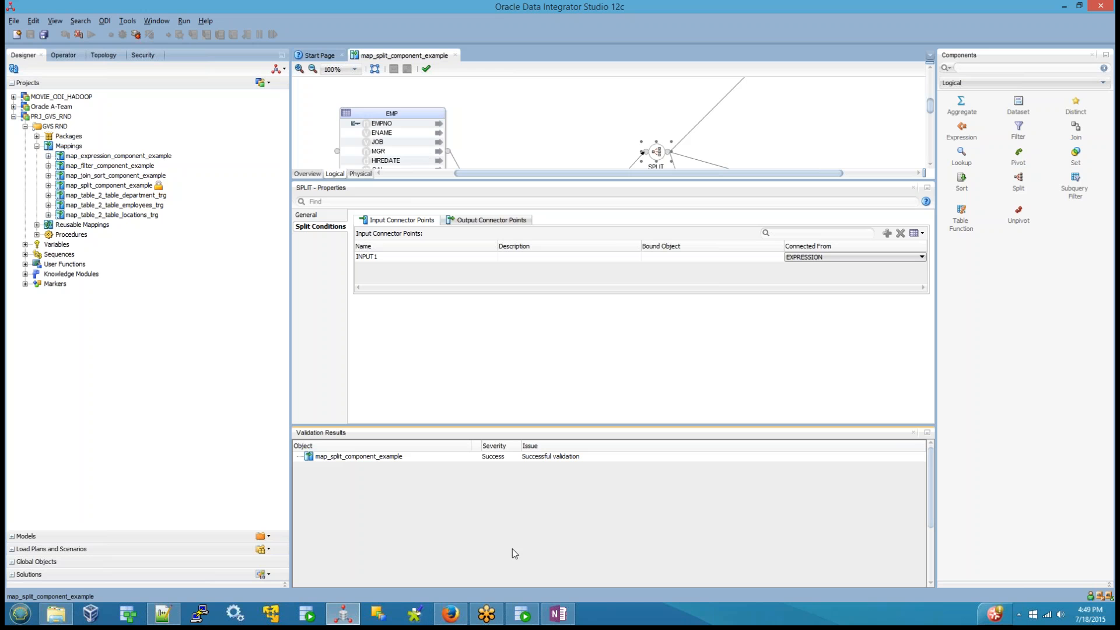
click(914, 433)
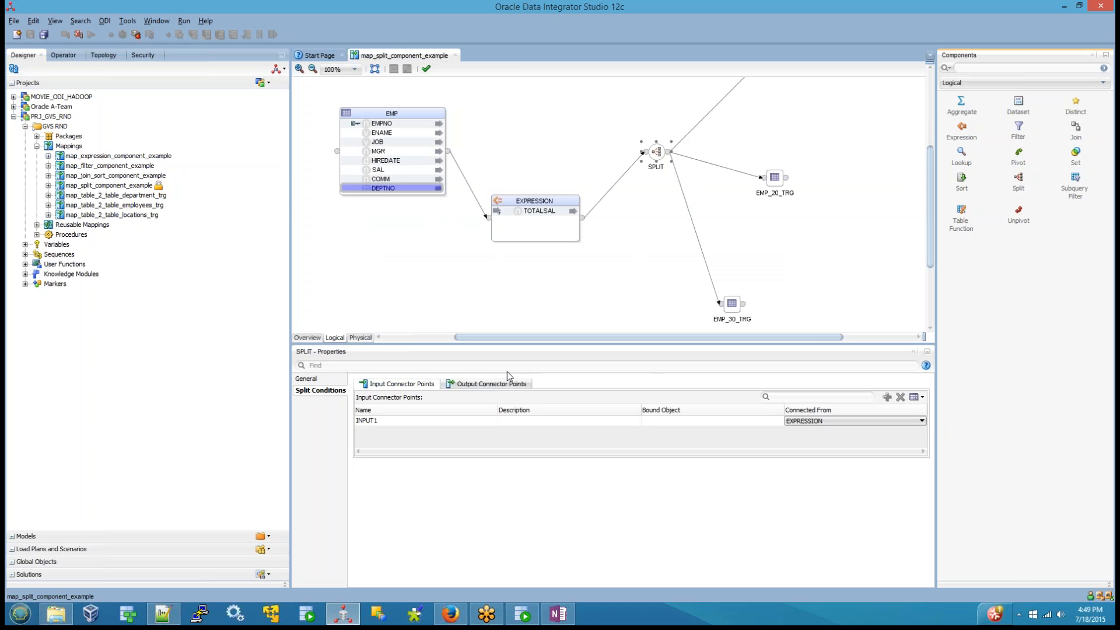
Step: Check the loading knowledge modules of the three SPLIT access points in the target group of the physical design
click(361, 337)
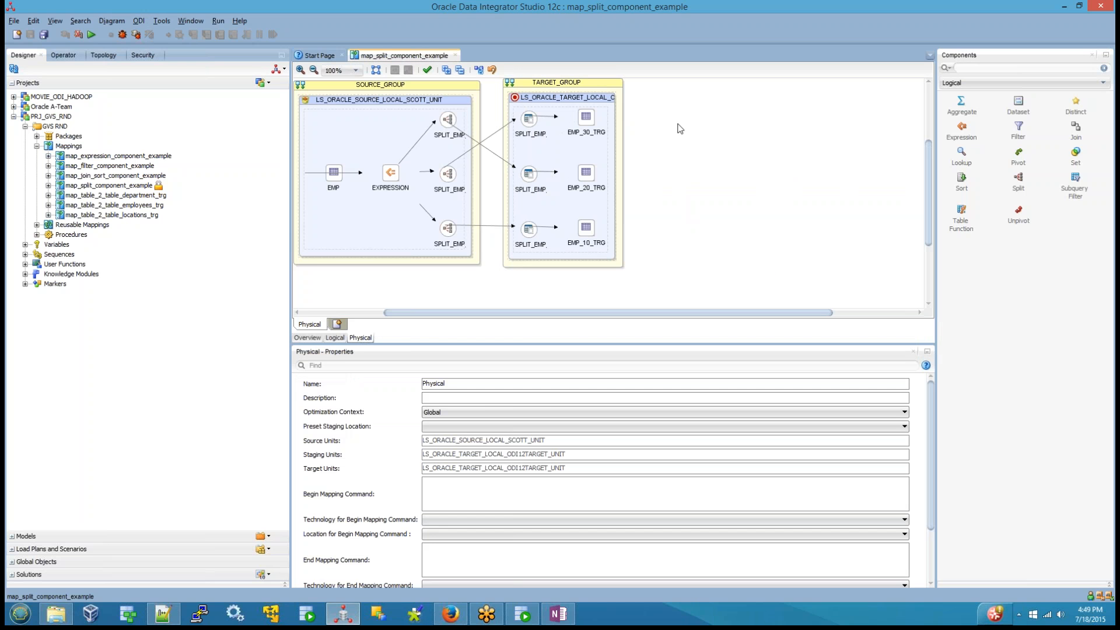
click(528, 121)
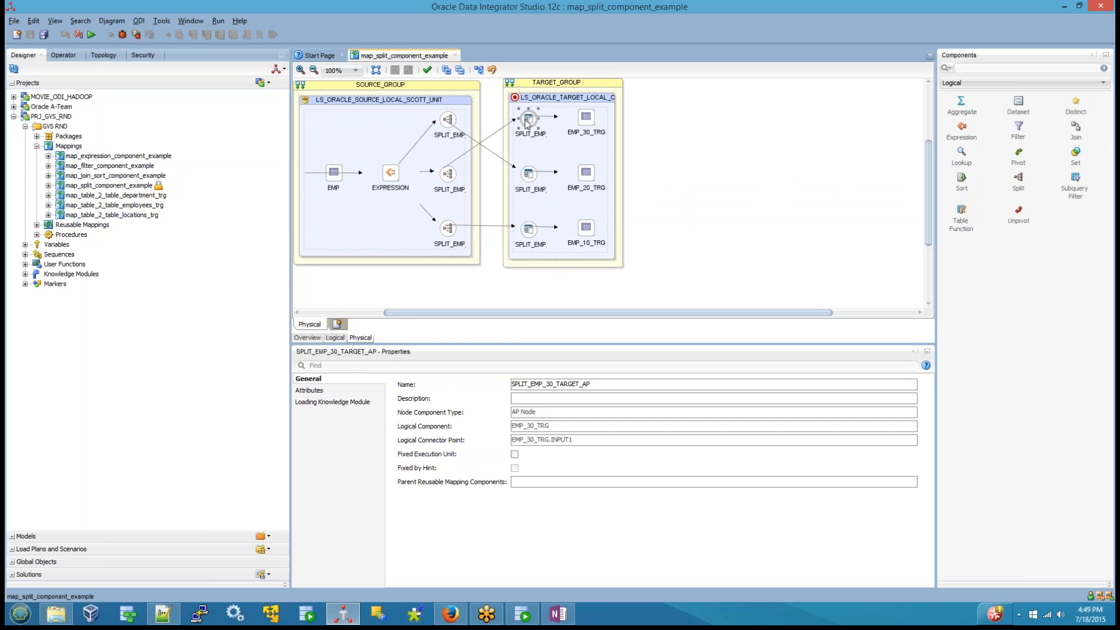
click(322, 402)
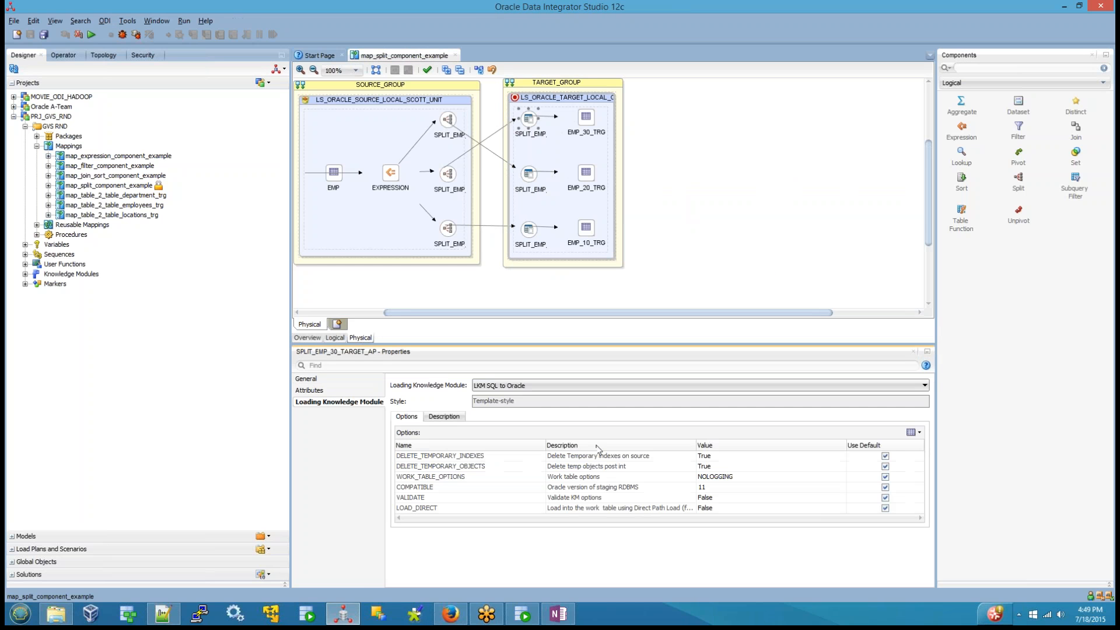
click(542, 216)
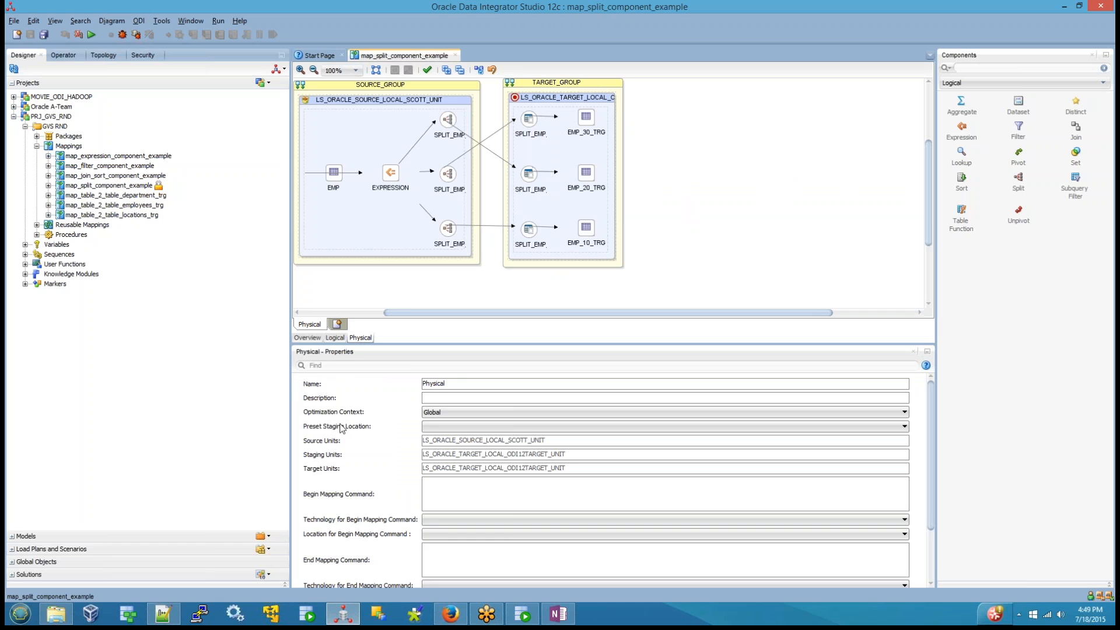
click(531, 174)
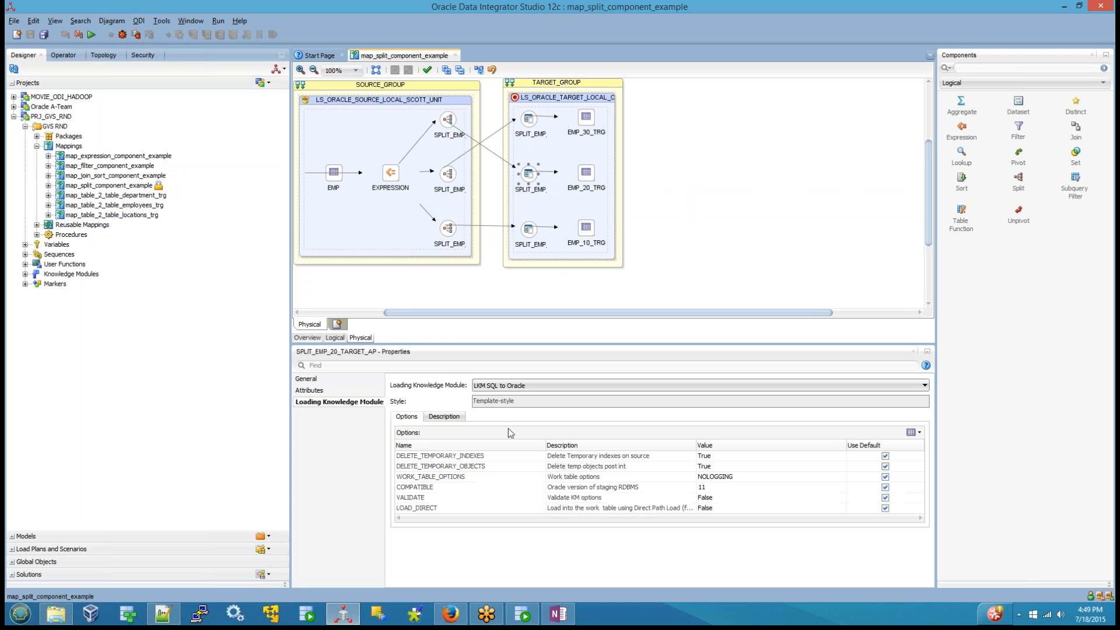
click(529, 230)
Step: Set the integration knowledge module of EMP_30_TRG to IKM SQL Control Append
click(586, 117)
click(336, 402)
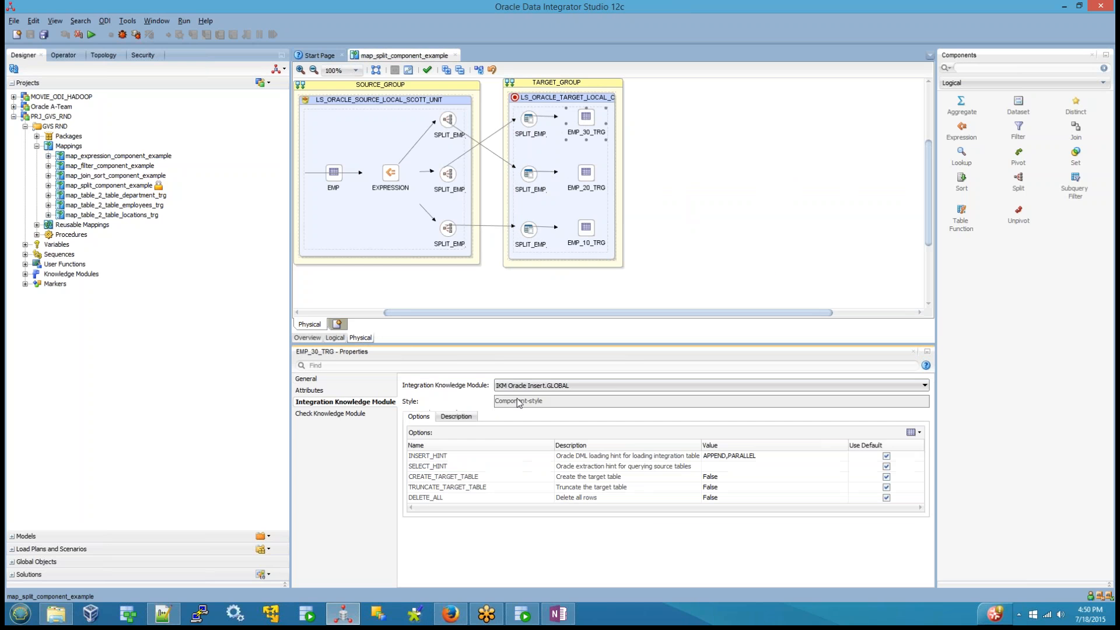
click(520, 385)
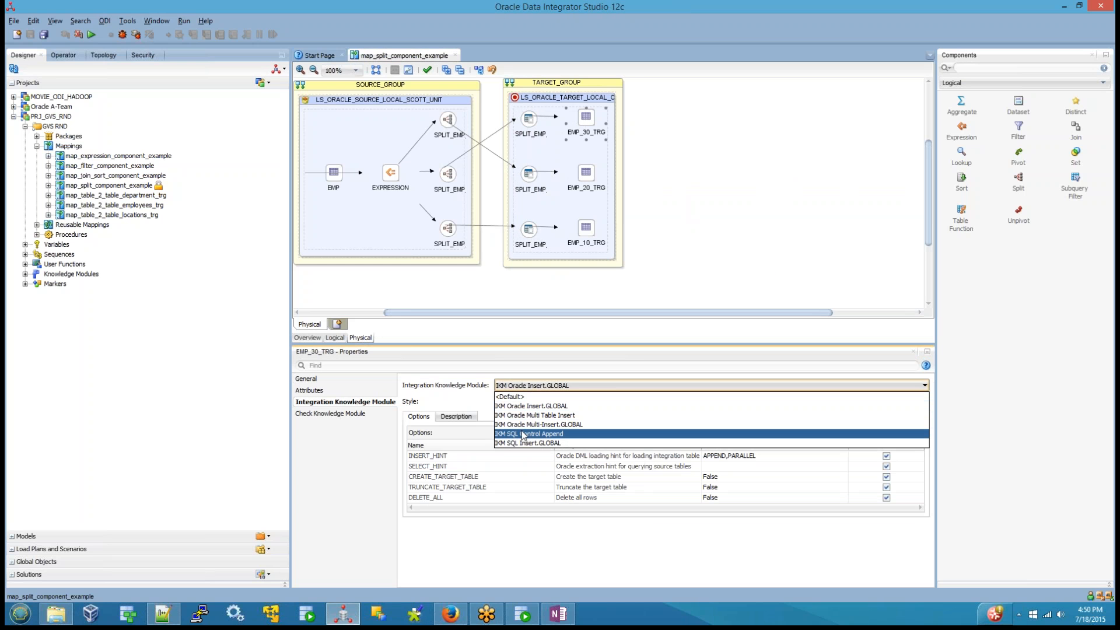
click(521, 433)
Step: Set the integration knowledge module of EMP_20_TRG to IKM SQL Control Append
click(586, 172)
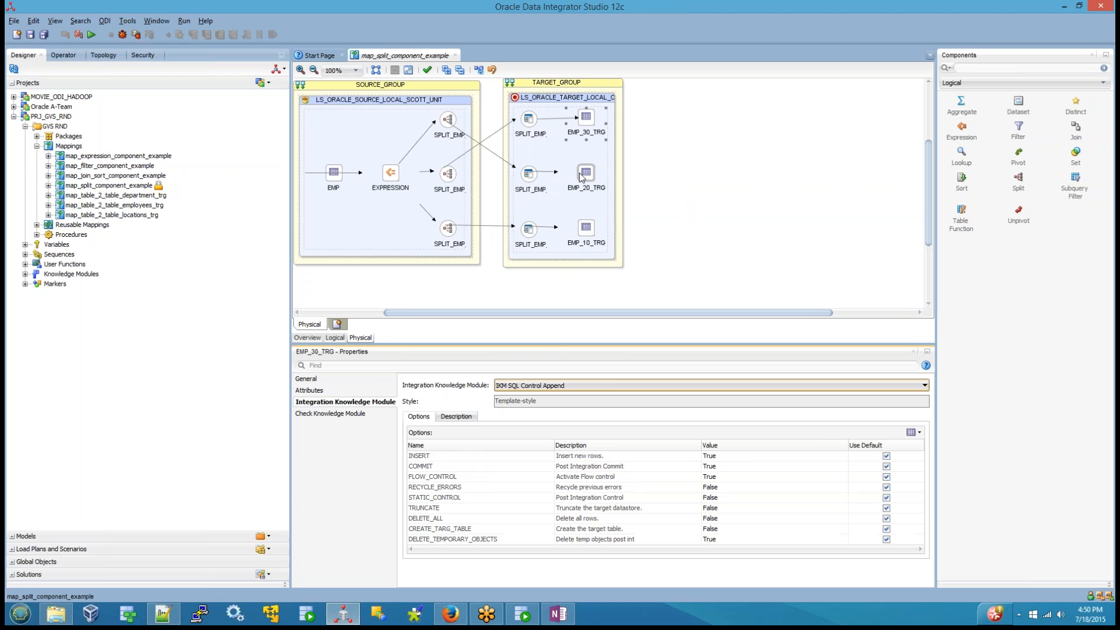
click(557, 386)
click(557, 434)
Step: Set the integration knowledge module of EMP_10_TRG to IKM SQL Control Append
click(586, 228)
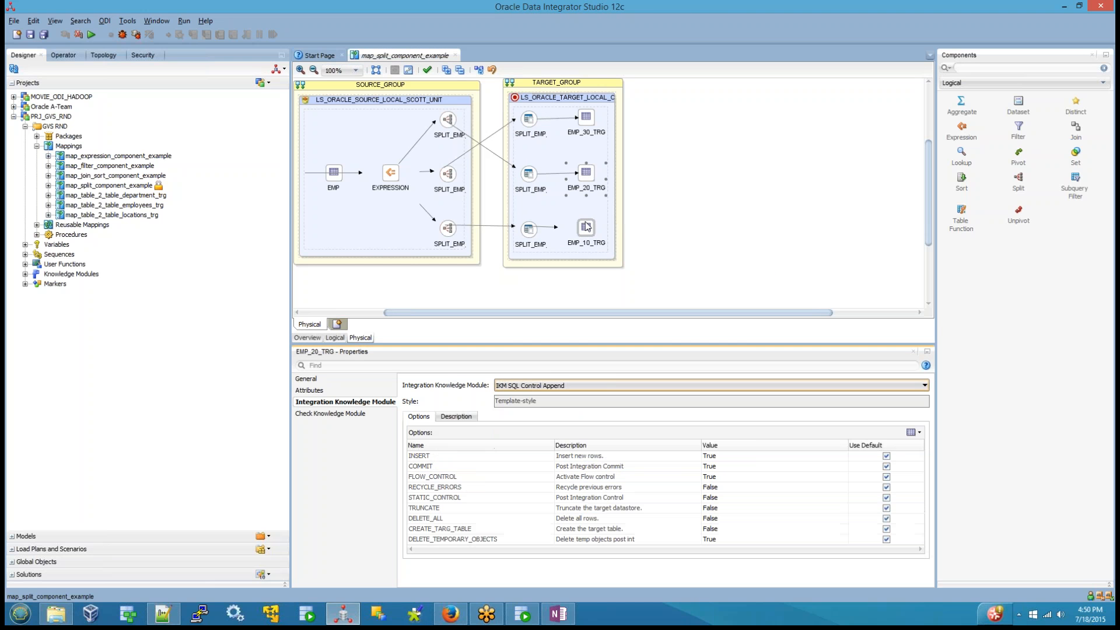
click(572, 387)
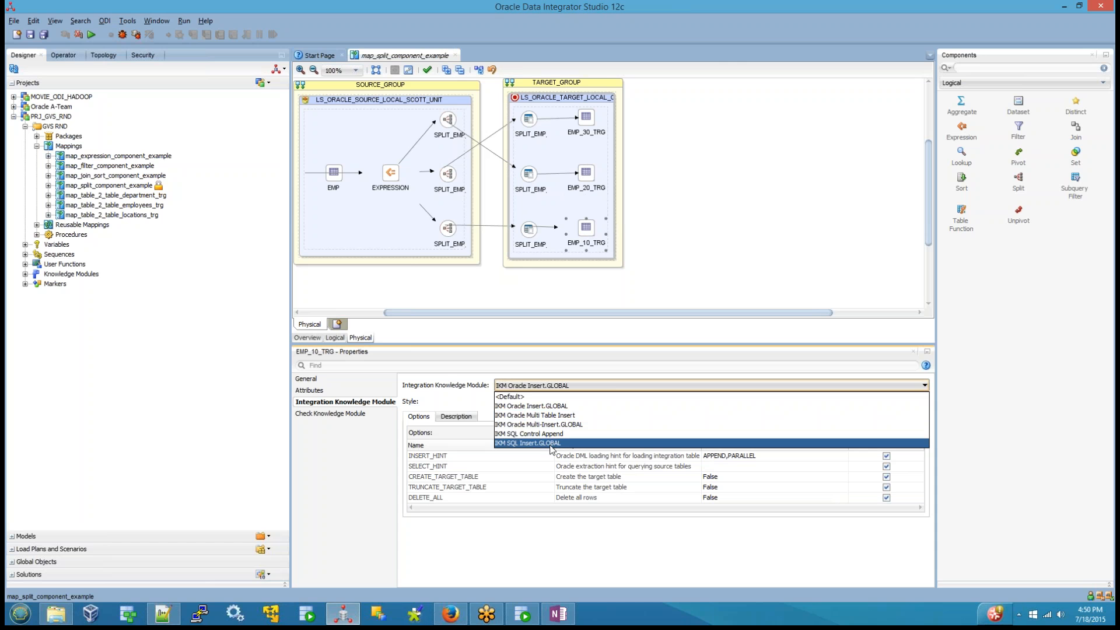
click(560, 434)
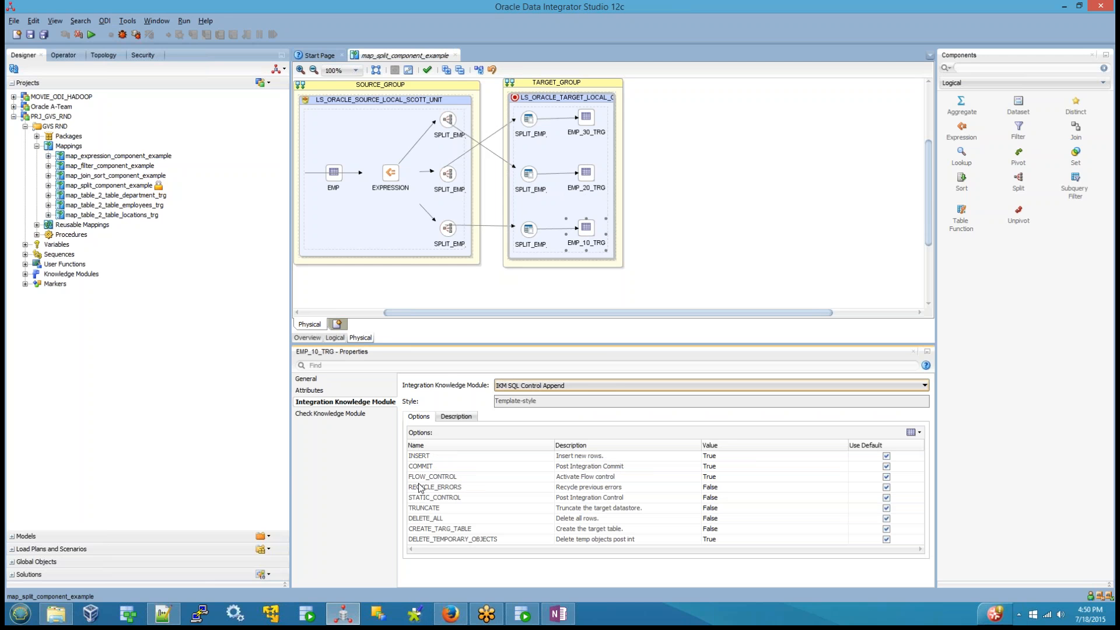
Step: Set the FLOW_CONTROL option of EMP_10_TRG's integration knowledge module to False
click(591, 477)
click(739, 476)
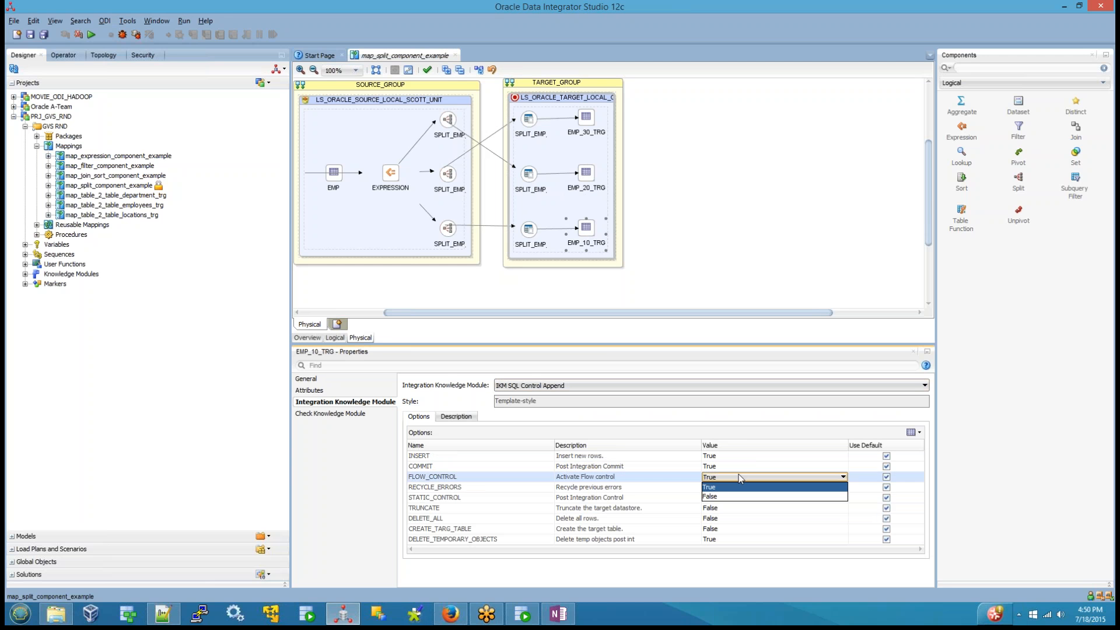
click(714, 495)
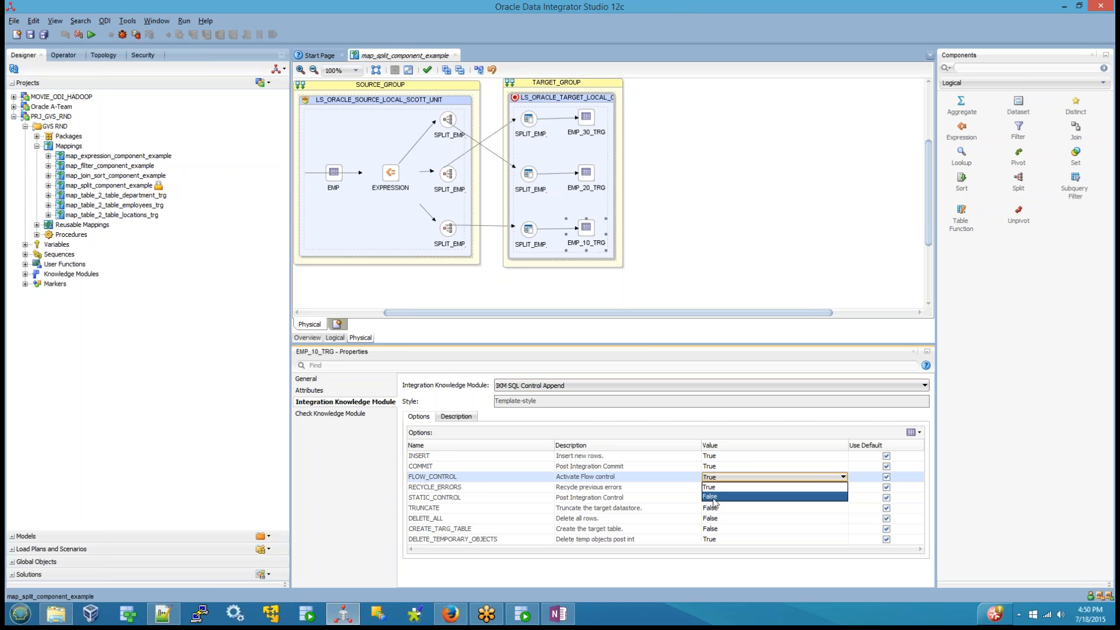
Step: Set the FLOW_CONTROL option of EMP_20_TRG's integration knowledge module to False
click(587, 175)
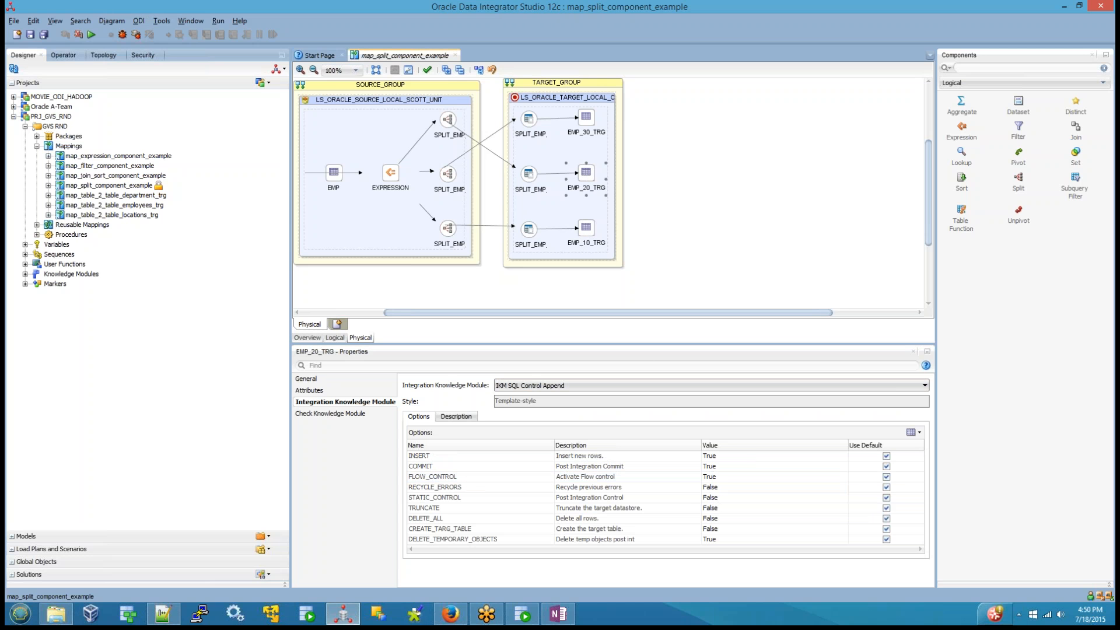
click(725, 477)
click(739, 477)
click(714, 497)
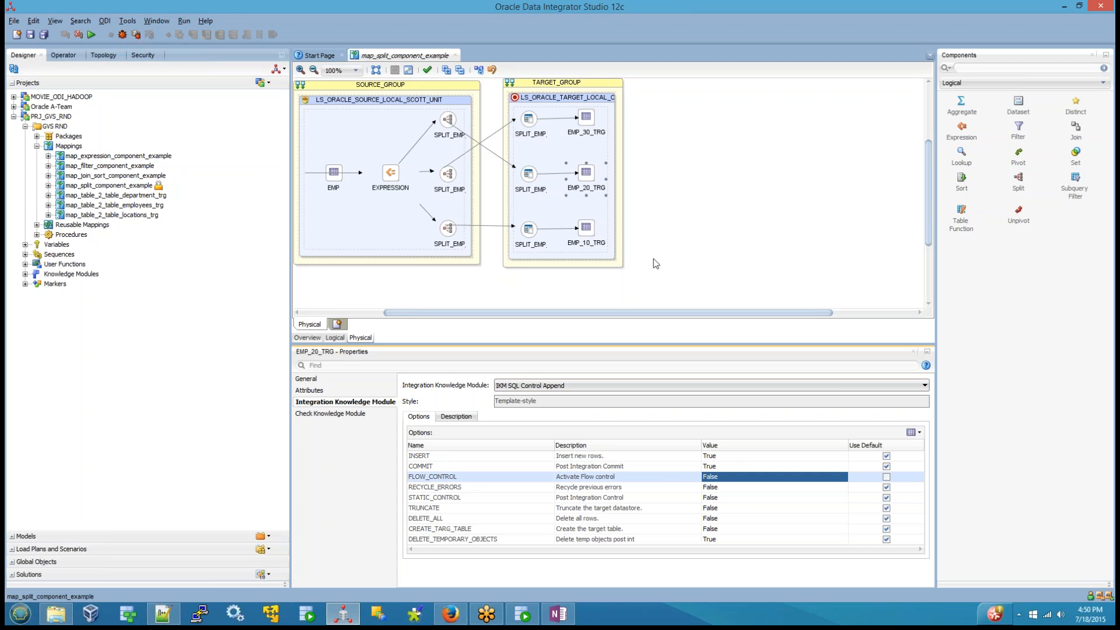
Step: Check the FLOW_CONTROL option of EMP_10_TRG's integration knowledge module, keeping False selected
click(586, 228)
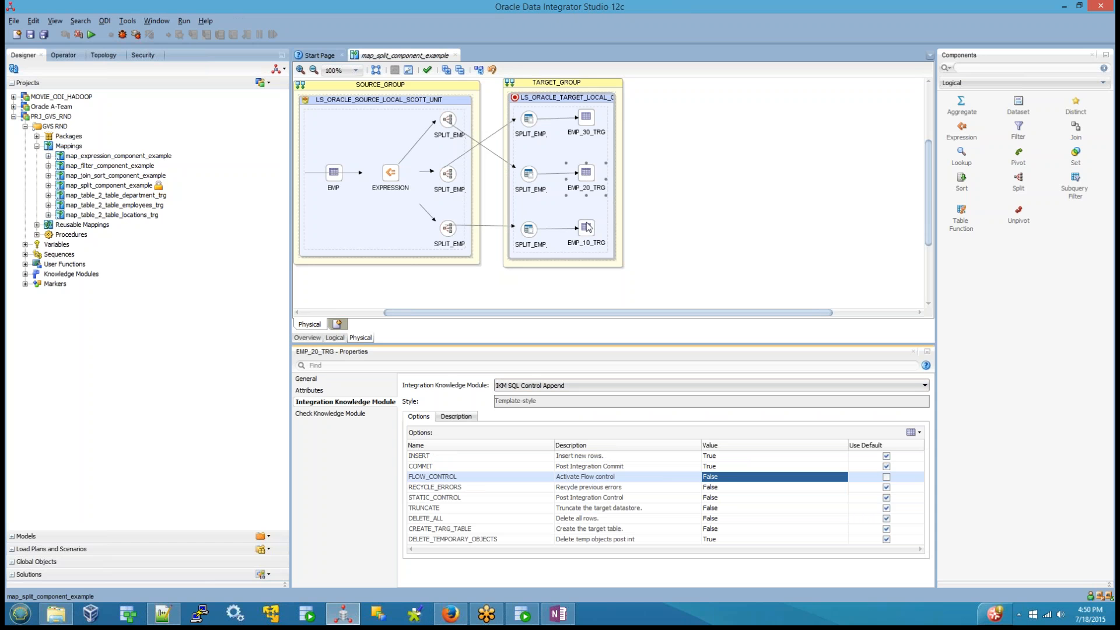
click(730, 477)
click(729, 476)
click(727, 497)
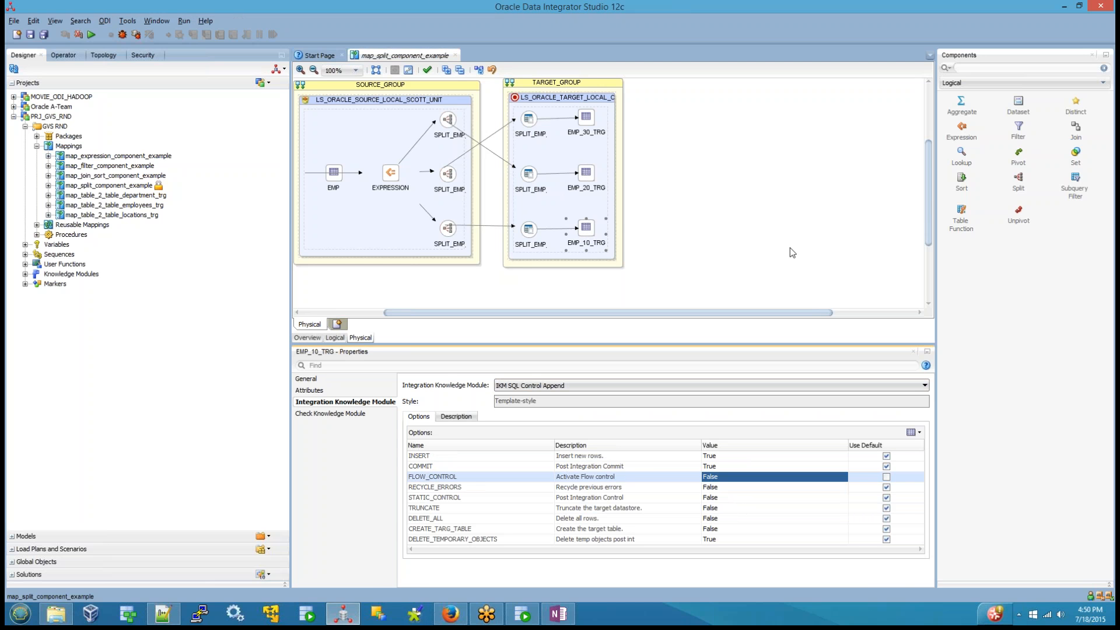
Step: Save the mapping and try to run its Physical design in the Global context with Local (No Agent) and log level 5
click(763, 242)
click(30, 35)
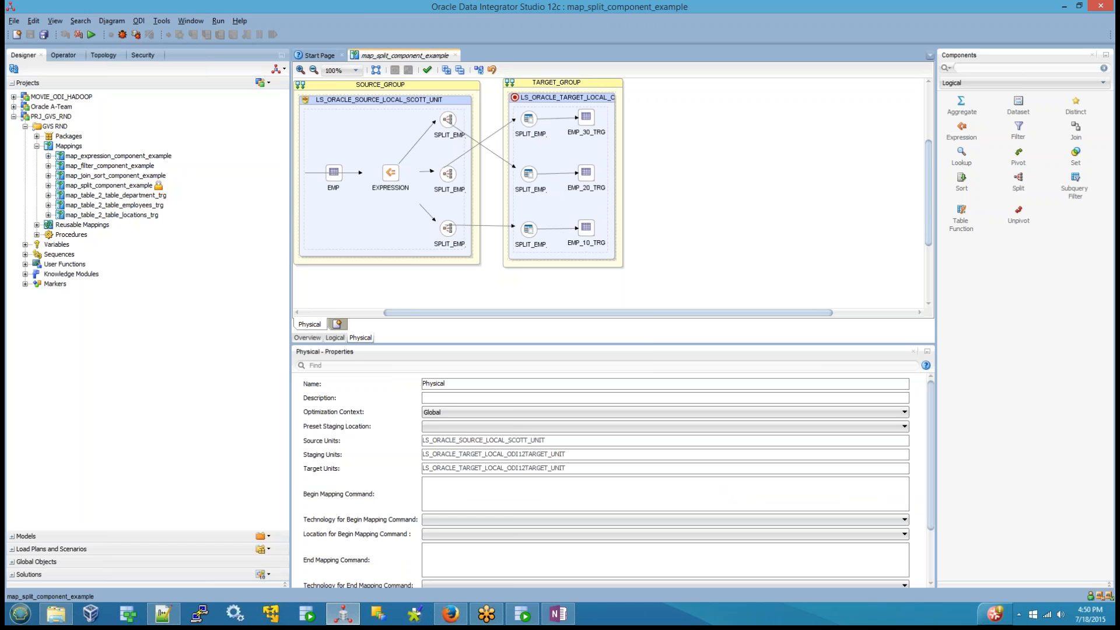
click(91, 35)
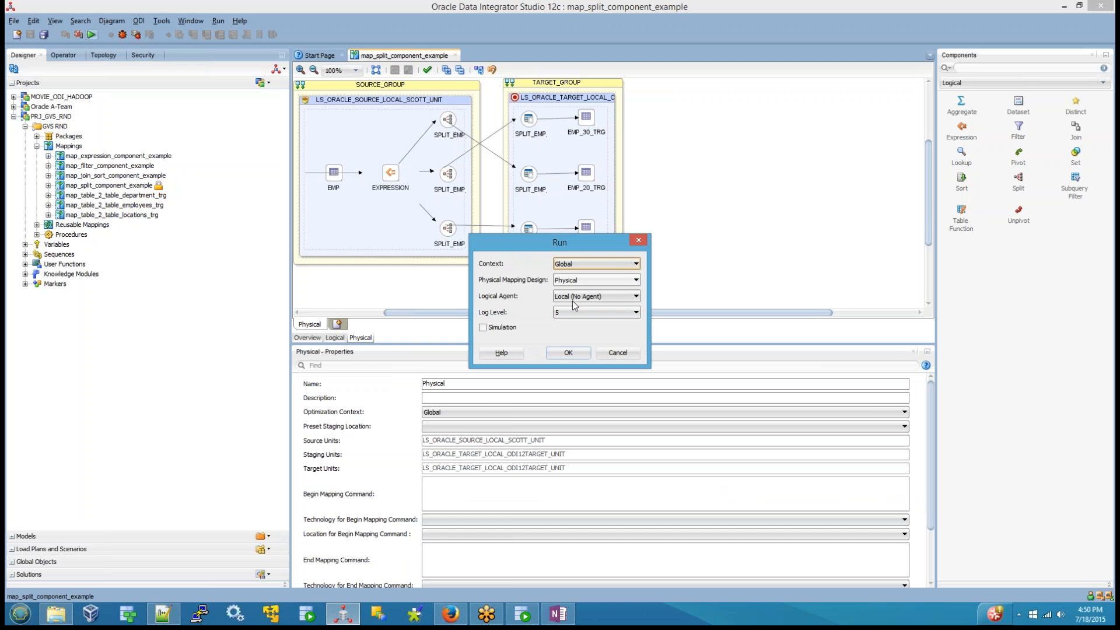
click(569, 353)
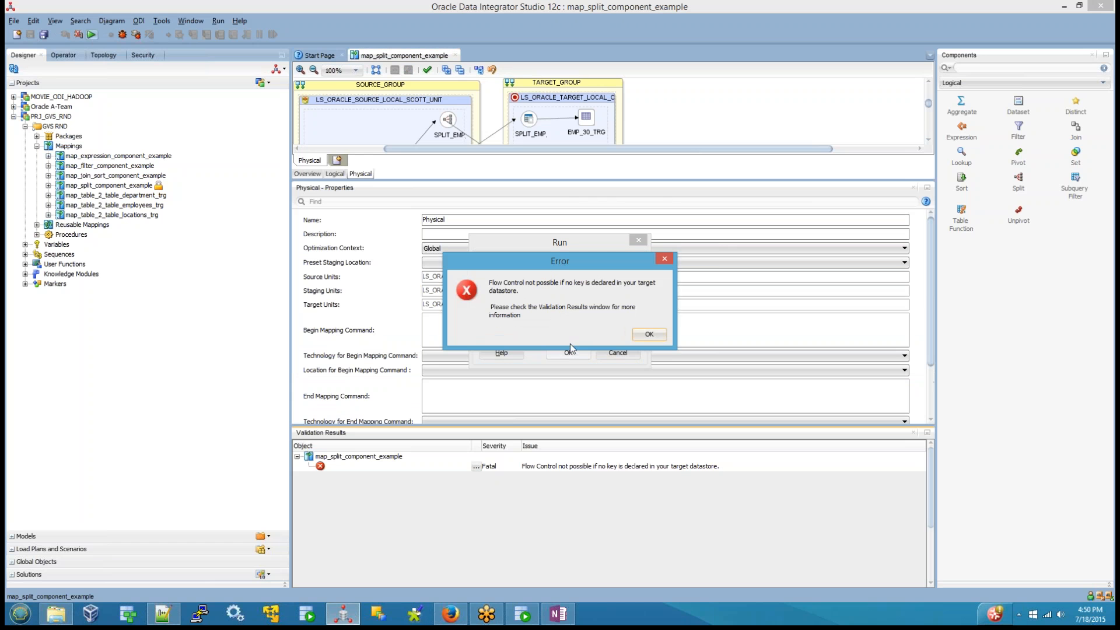
click(650, 333)
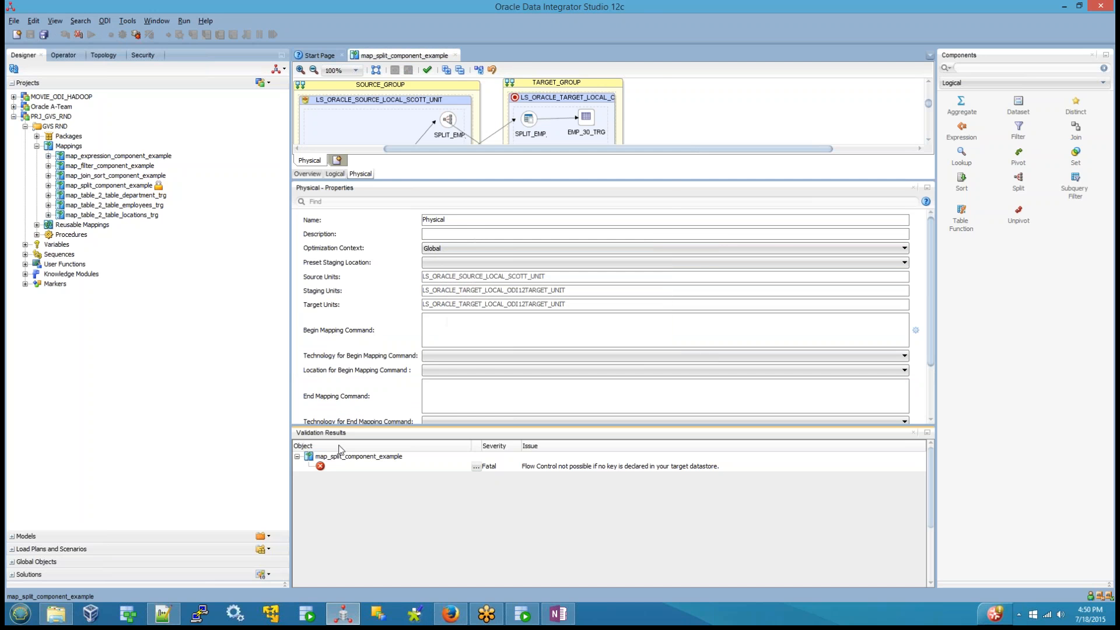
click(914, 432)
Step: Set the FLOW_CONTROL option of EMP_30_TRG's integration knowledge module to False
click(587, 120)
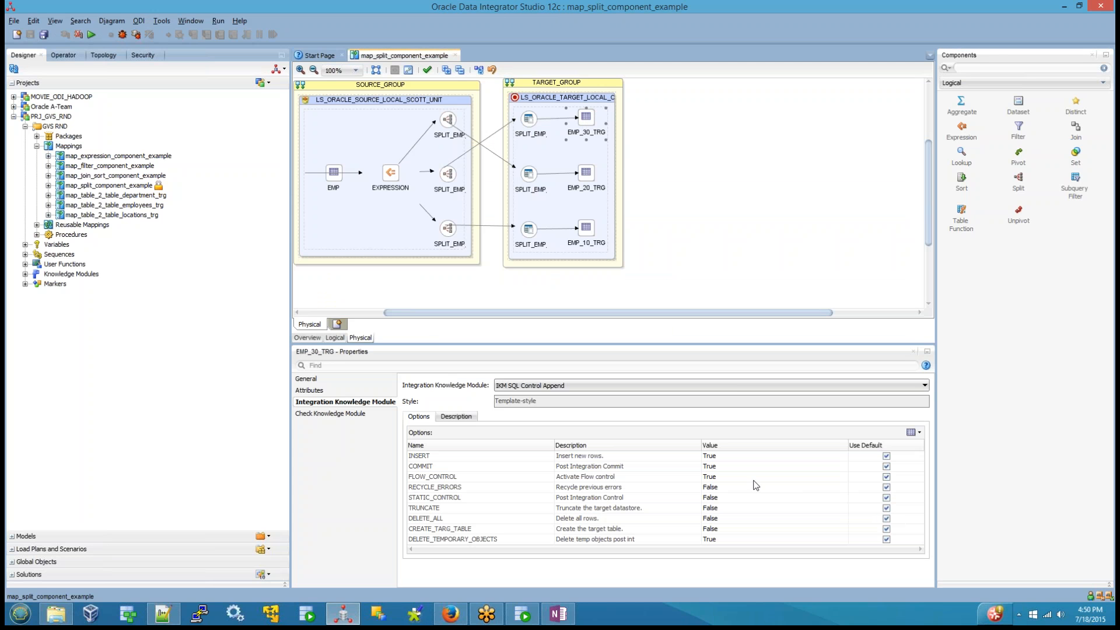
click(743, 480)
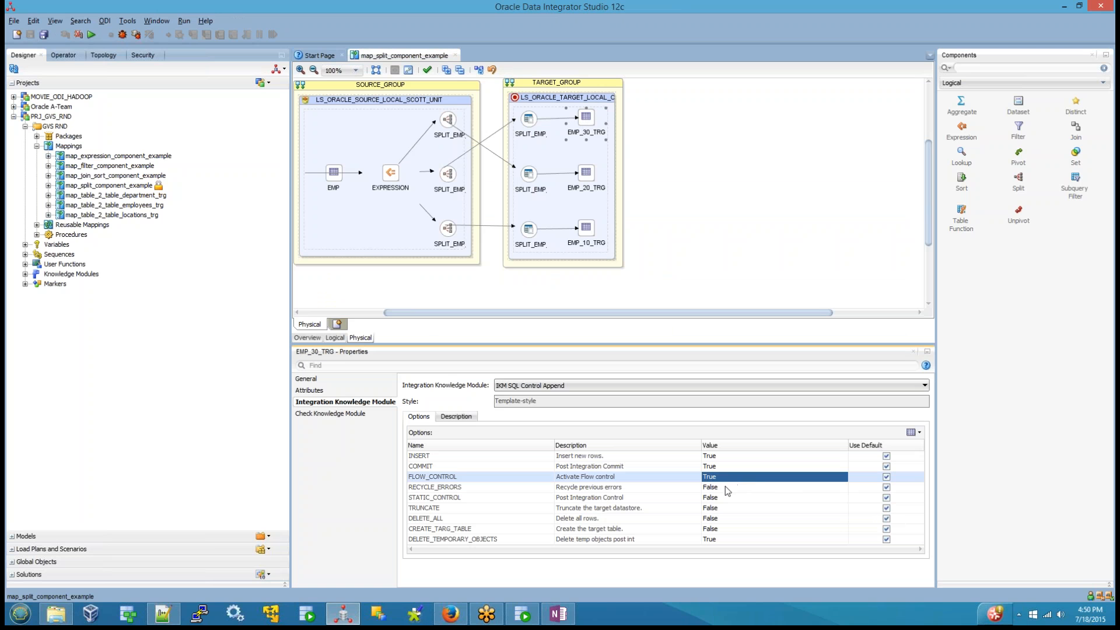
click(724, 480)
click(719, 500)
Step: Check the FLOW_CONTROL options of EMP_20_TRG and EMP_10_TRG in the physical design
click(586, 172)
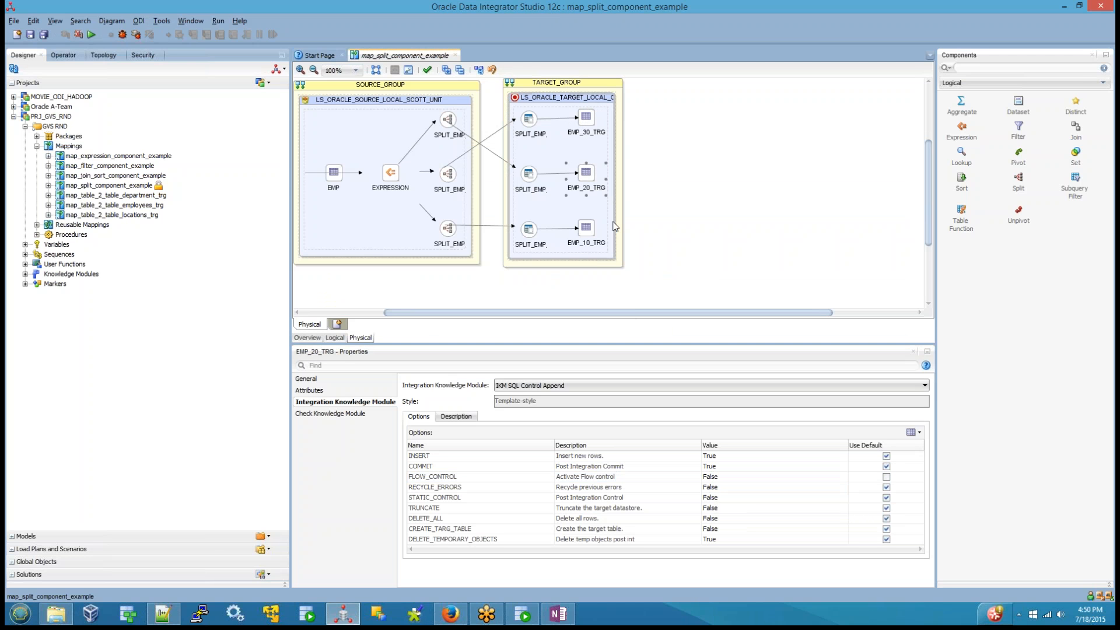
click(591, 246)
click(590, 244)
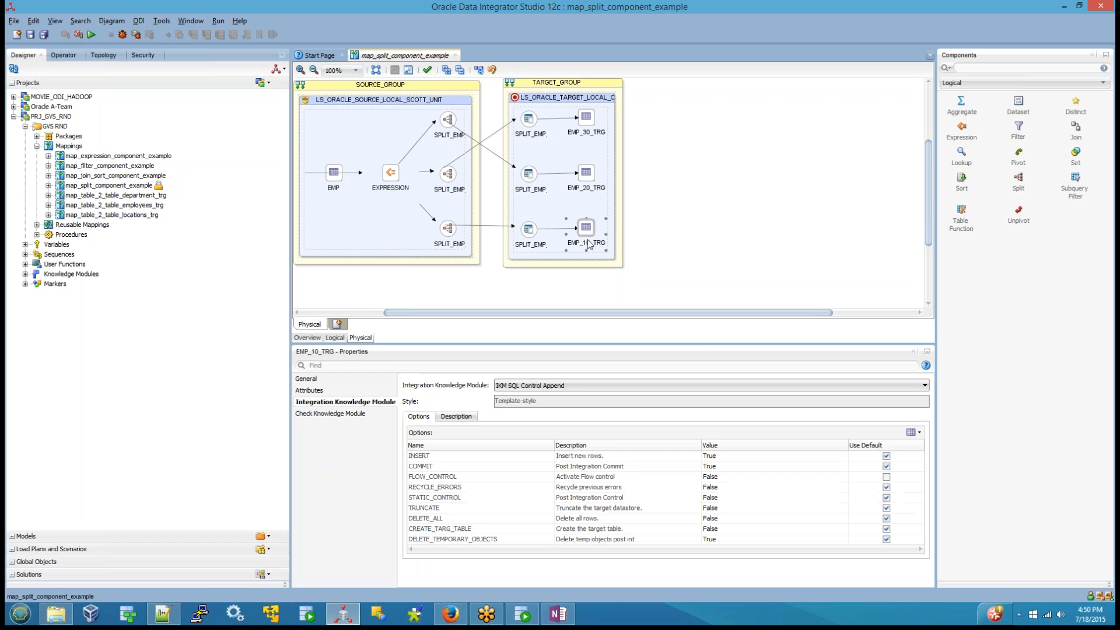
Step: Save the mapping and run its Physical design in the Global context with Local (No Agent) and log level 5
click(31, 34)
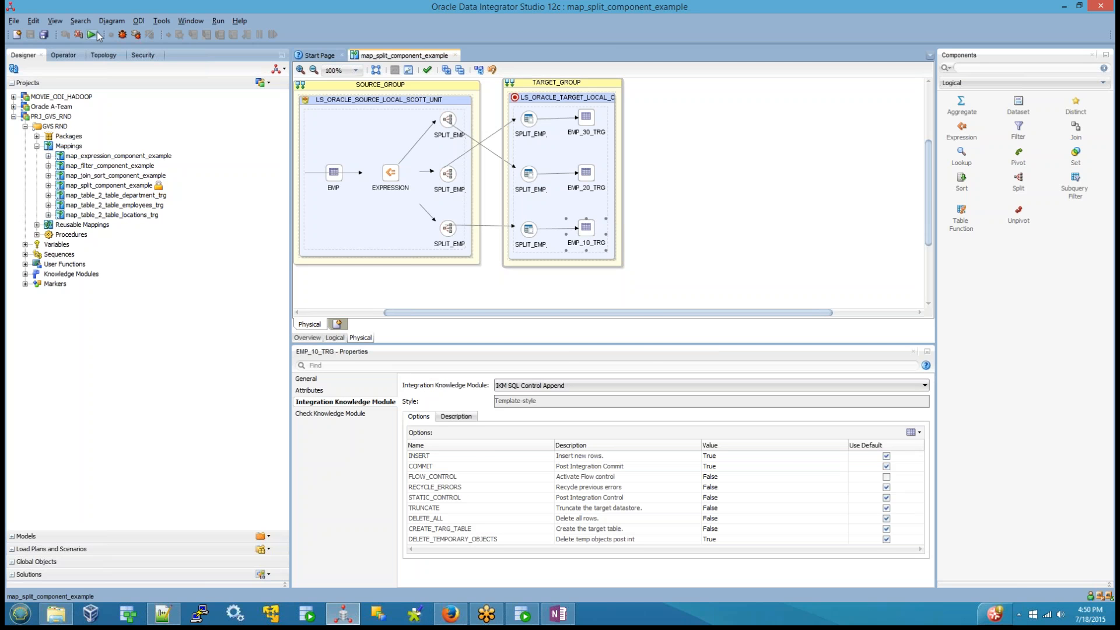
click(91, 34)
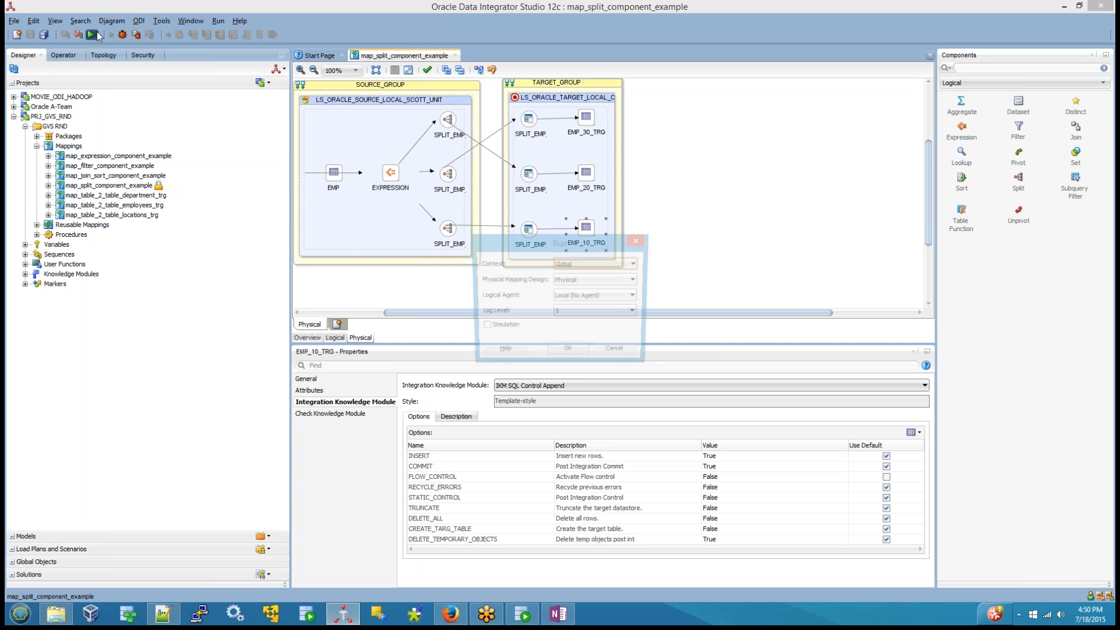
click(566, 357)
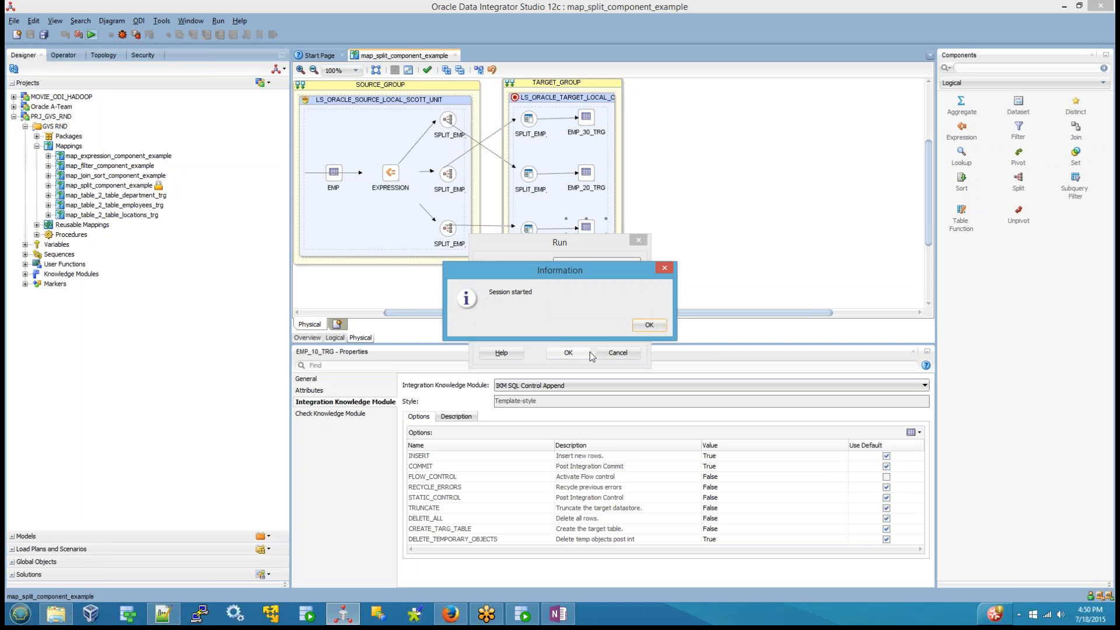
click(645, 327)
Step: Look up the latest map_split_component_example session among the SUPERVISOR user's sessions in the Operator
click(63, 55)
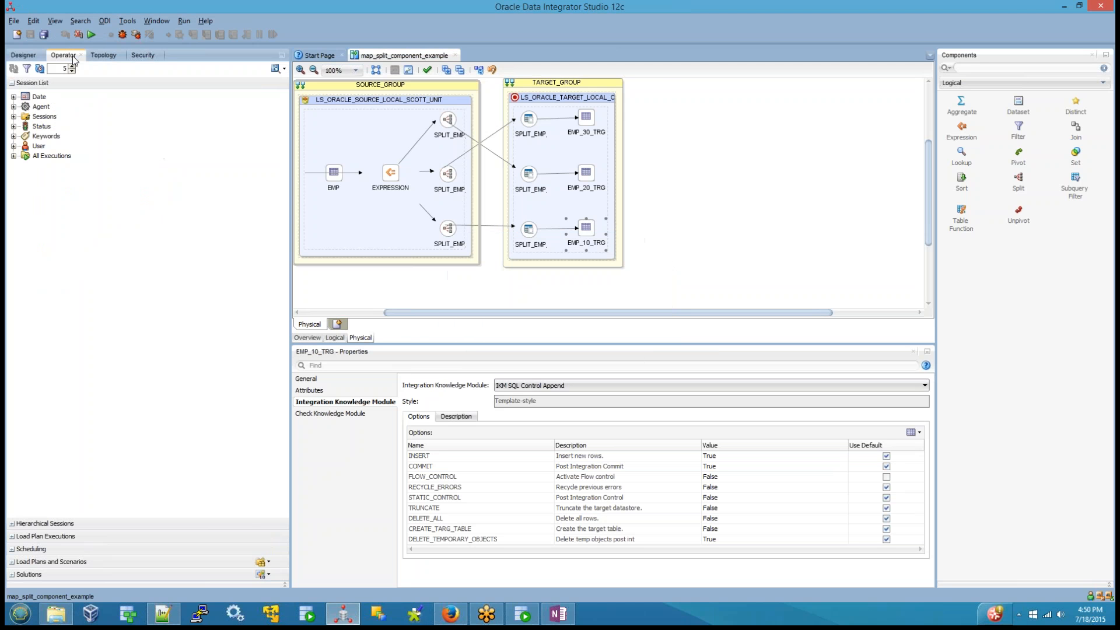
click(13, 146)
click(25, 156)
click(103, 165)
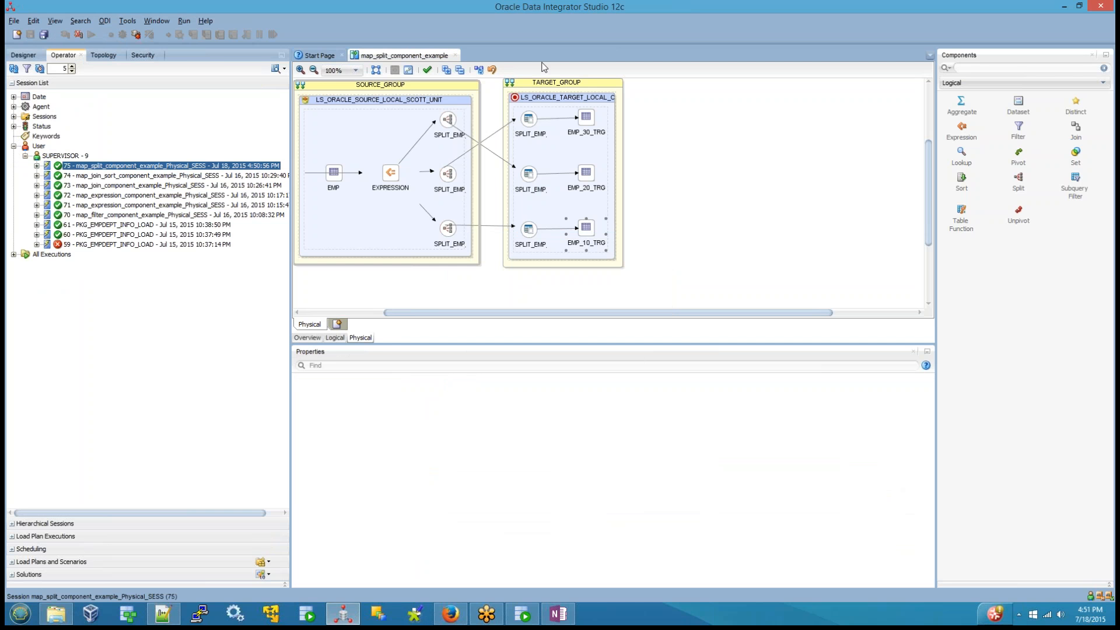
Step: Switch to SQL Developer and refresh the data of the EMP_10_TRG table in the odi12target connection
click(522, 614)
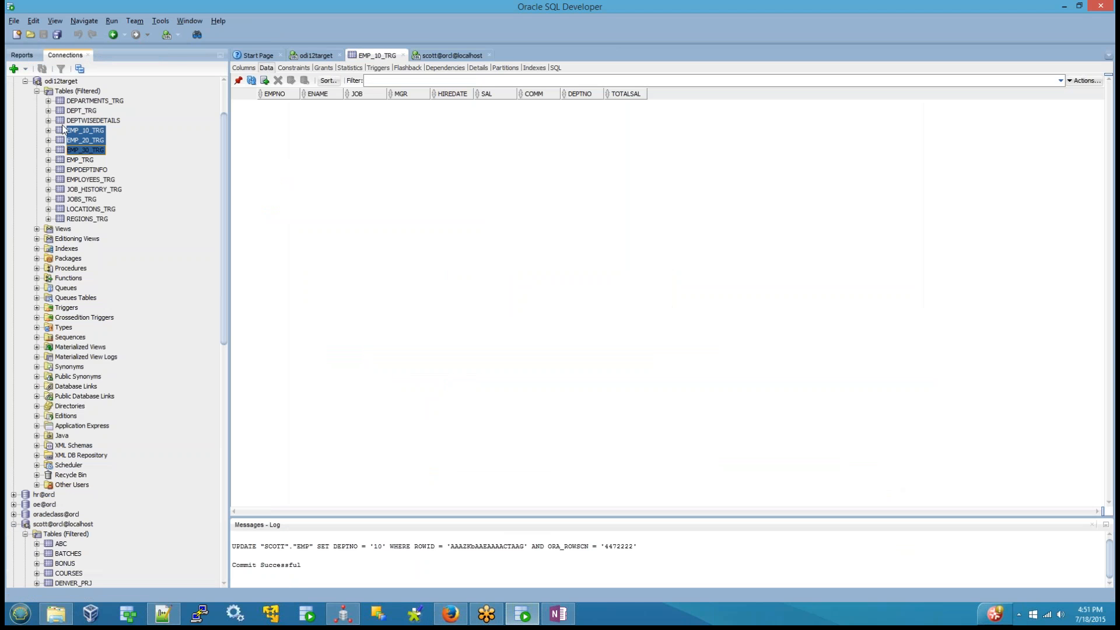
click(69, 129)
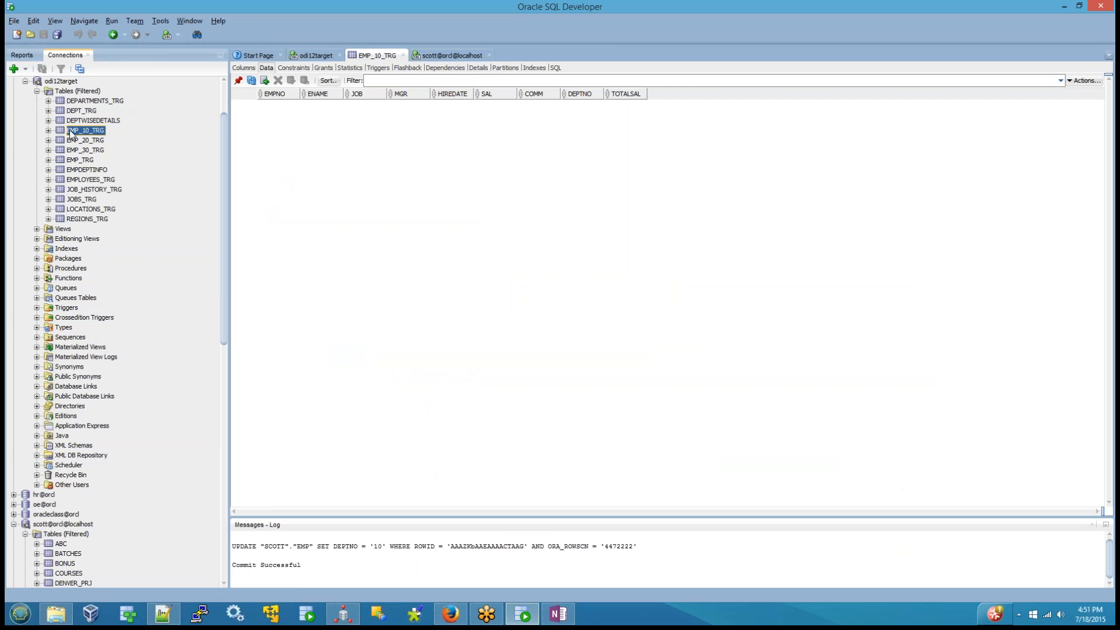
click(252, 80)
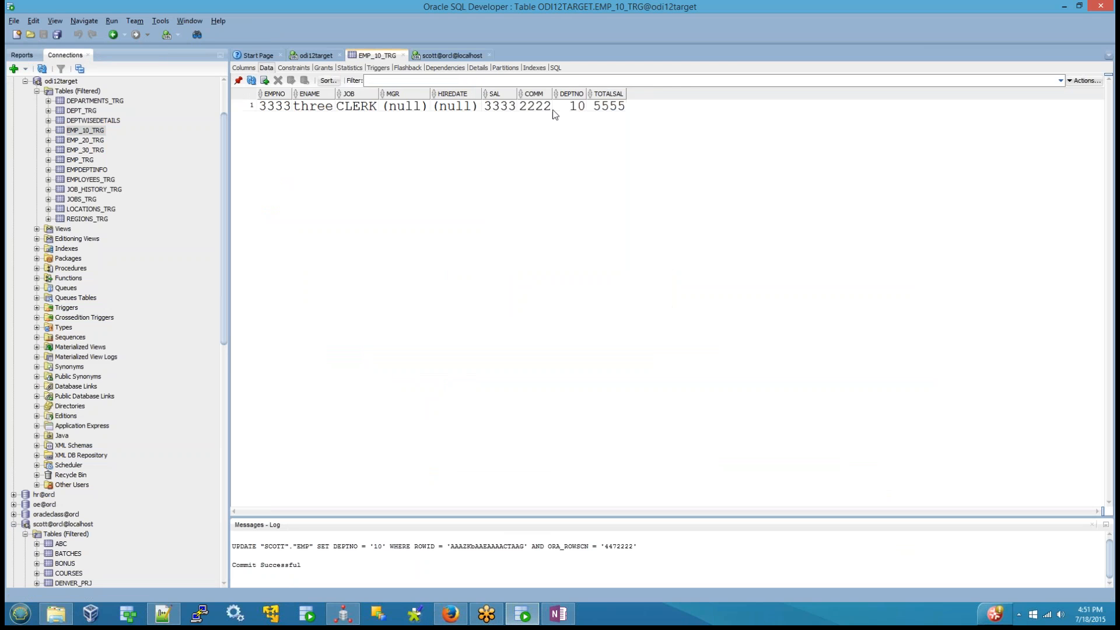
Step: Examine the DEPTNO and TOTALSAL values in the EMP_20_TRG table and view the data of EMP_30_TRG
click(94, 143)
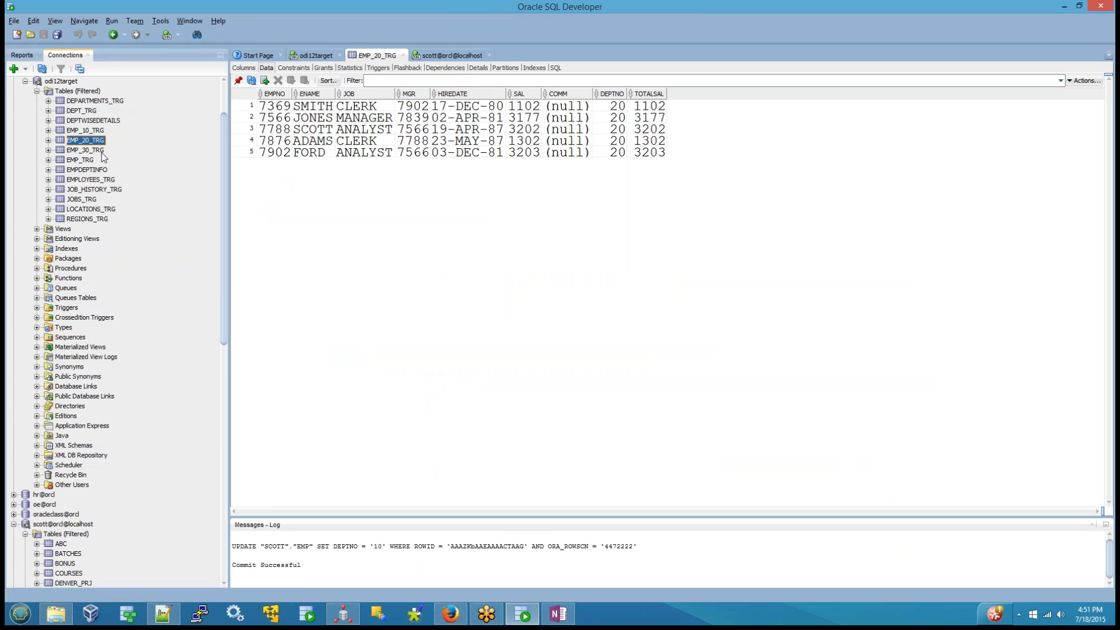
click(618, 107)
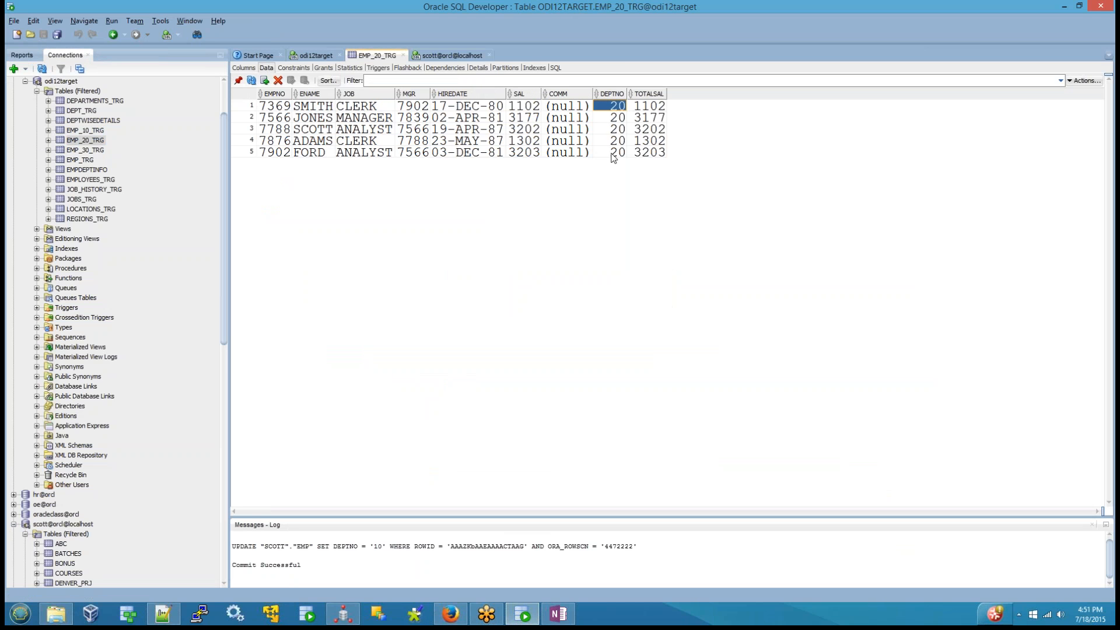
click(614, 154)
click(650, 106)
click(658, 154)
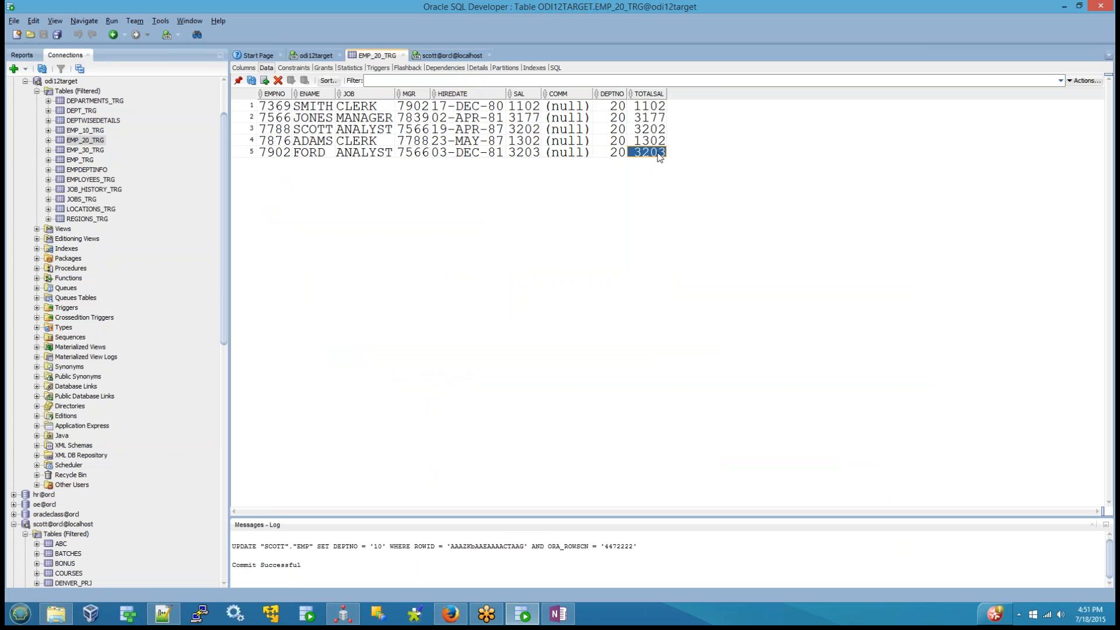
click(101, 156)
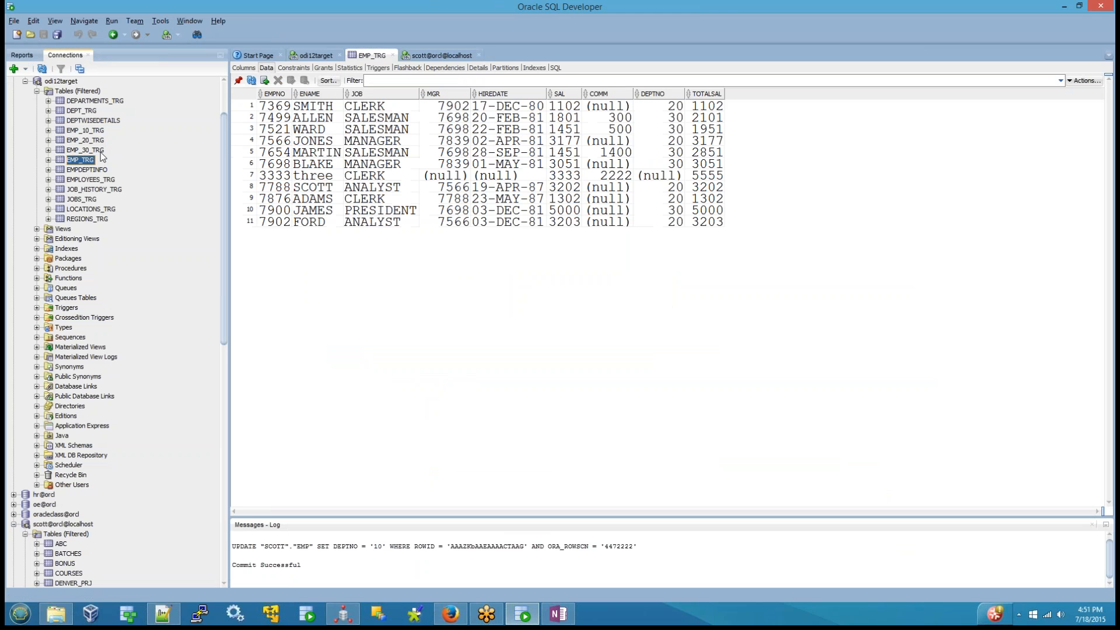
click(99, 151)
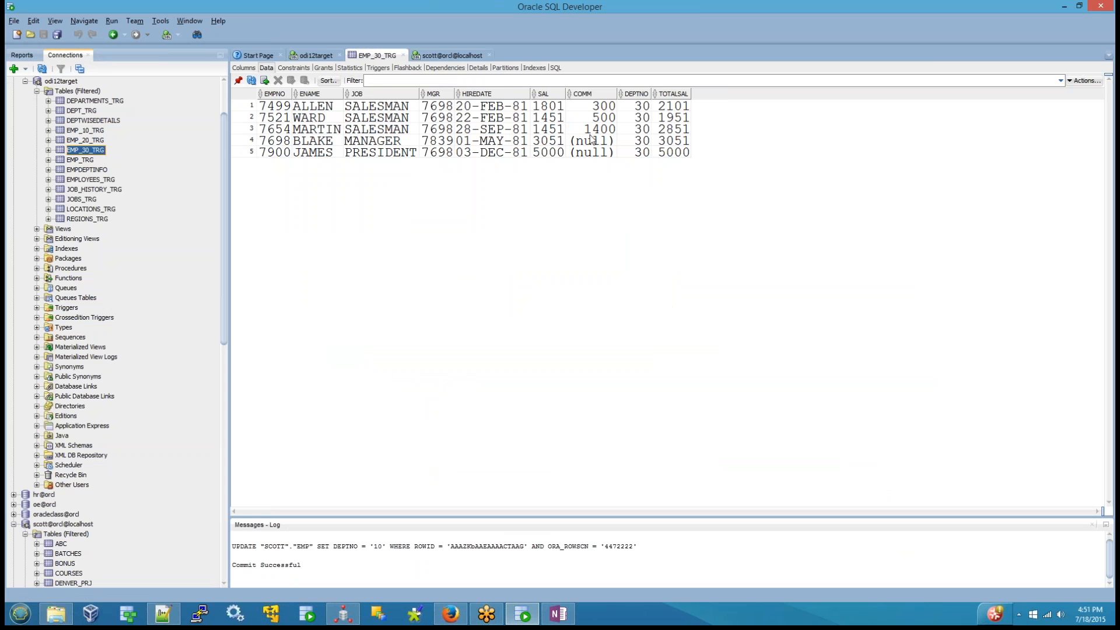
Step: Switch back to Oracle Data Integrator Studio and review the mapping's logical diagram from EMP through EXPRESSION to the SPLIT component
click(343, 610)
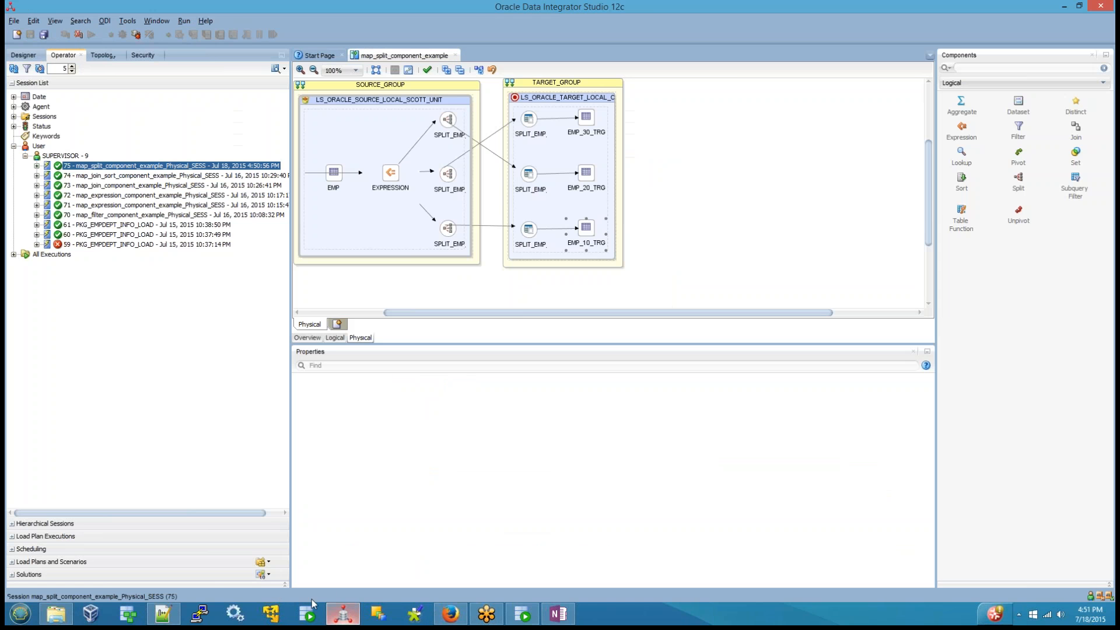
click(335, 337)
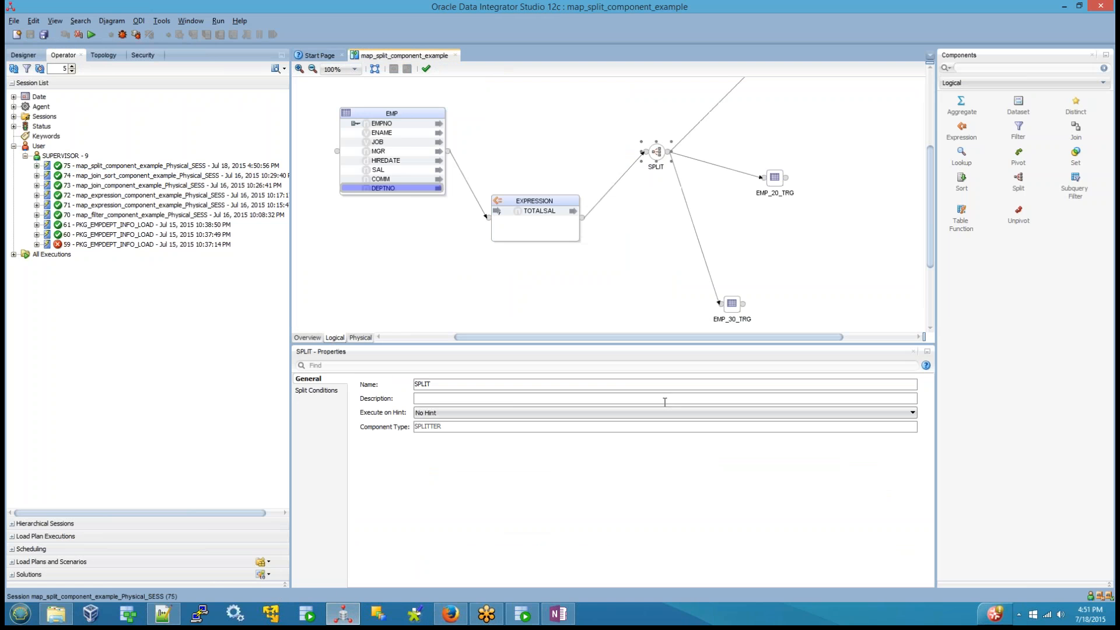
click(304, 147)
drag(307, 88, 626, 276)
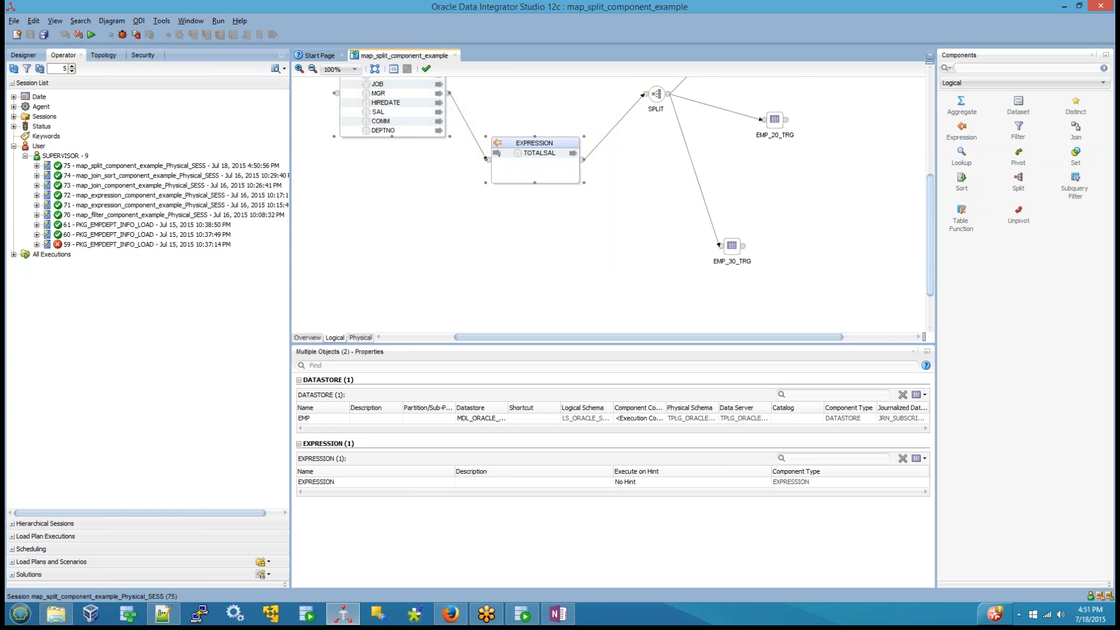
drag(930, 244, 932, 193)
click(663, 193)
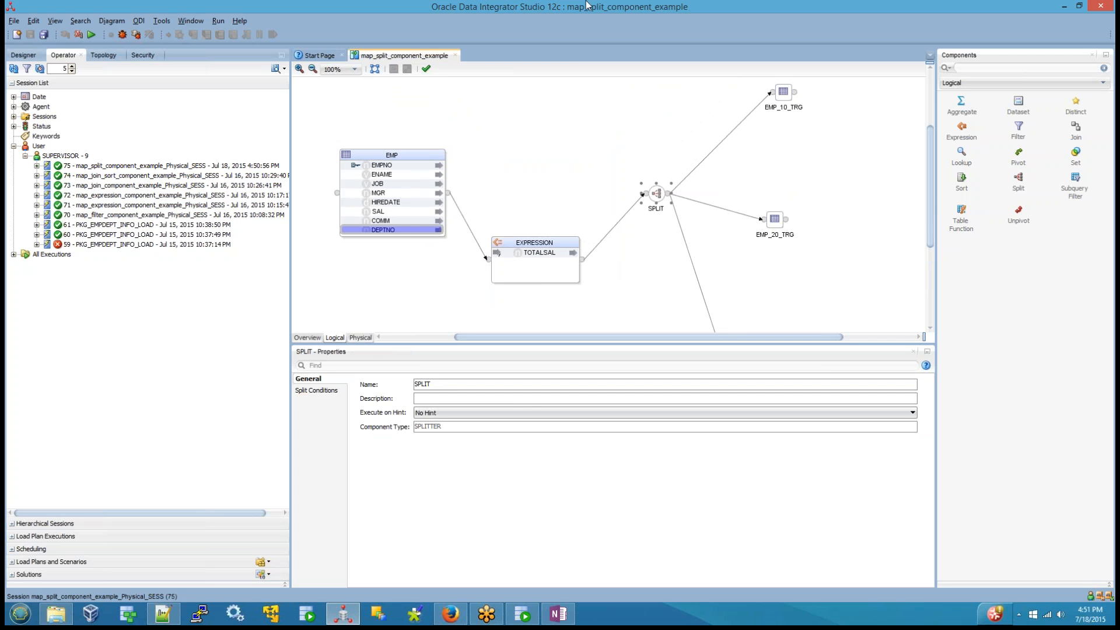
click(649, 203)
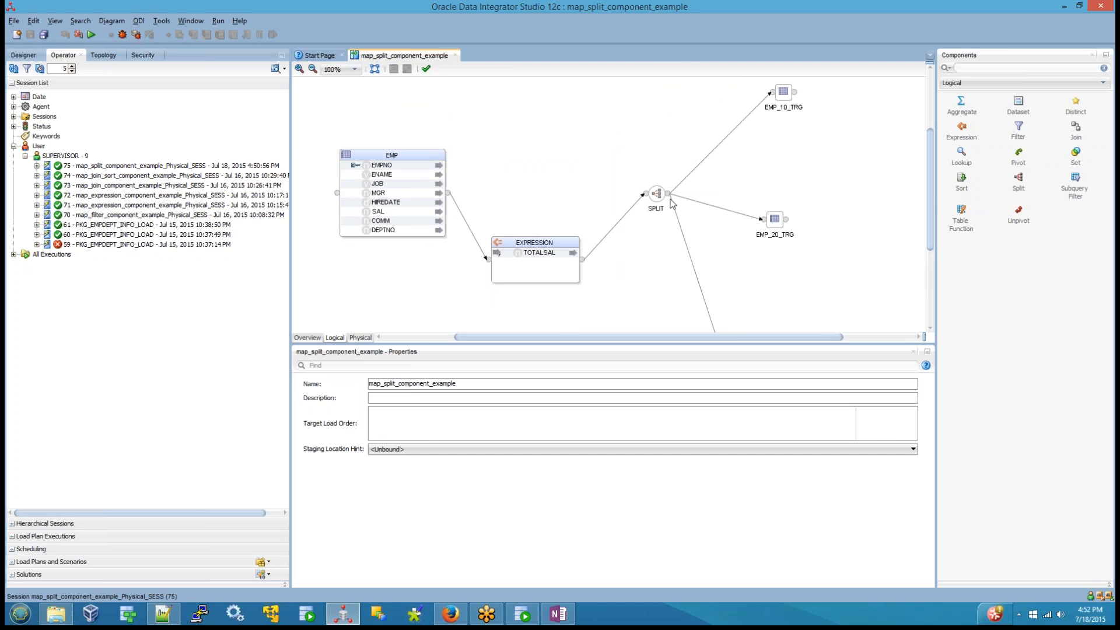
click(656, 195)
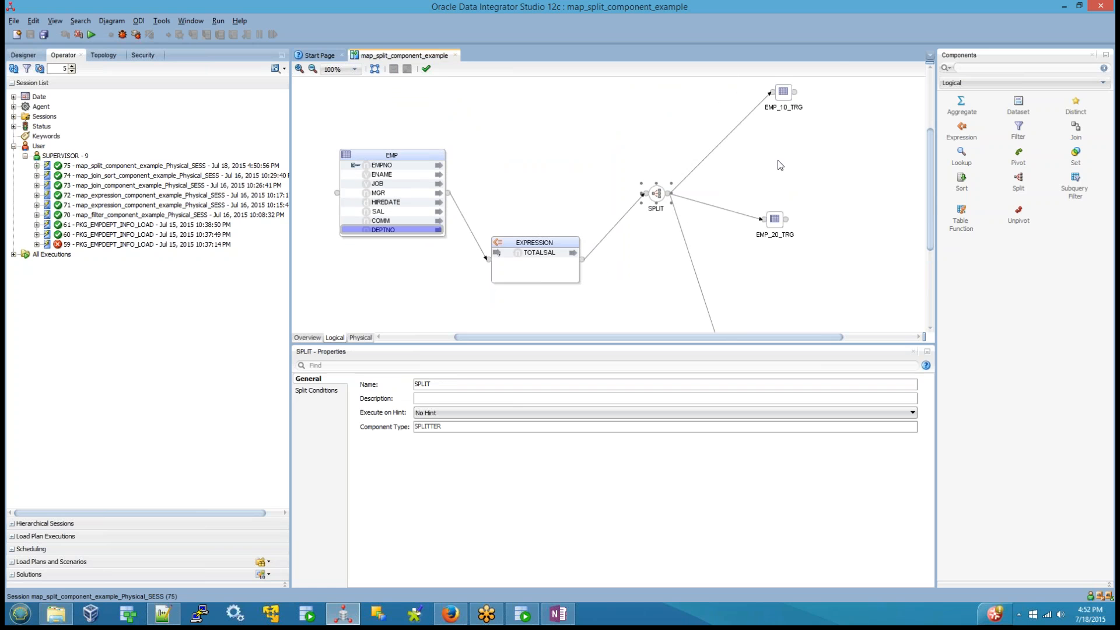
Step: Enlarge the logical diagram area and line up EMP_20_TRG and EMP_30_TRG in a column below EMP_10_TRG
click(914, 352)
click(741, 368)
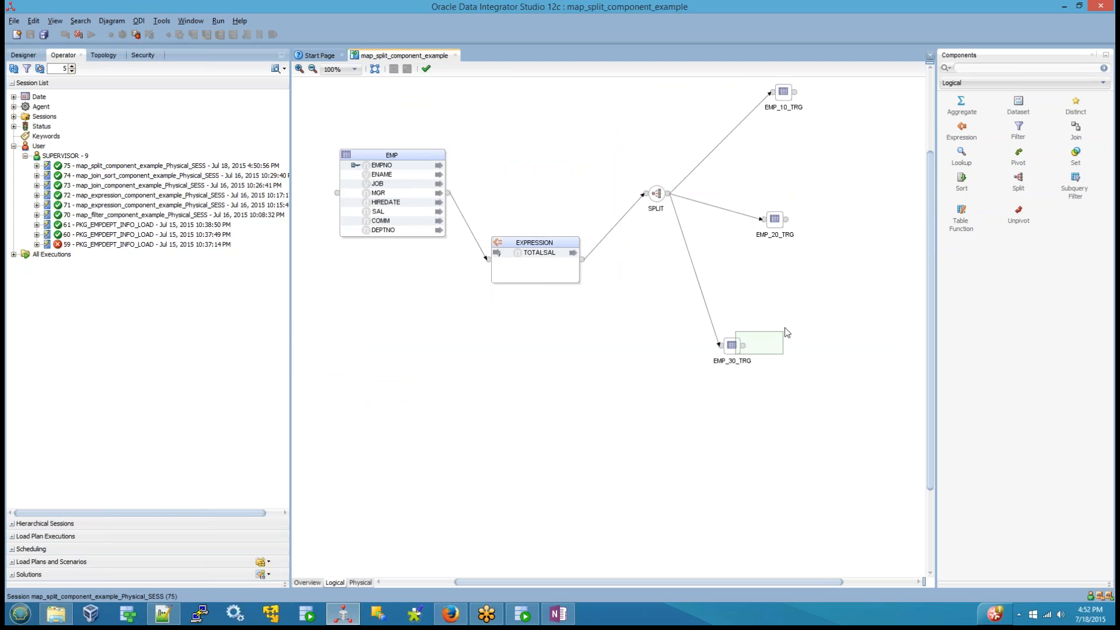
drag(739, 348, 797, 290)
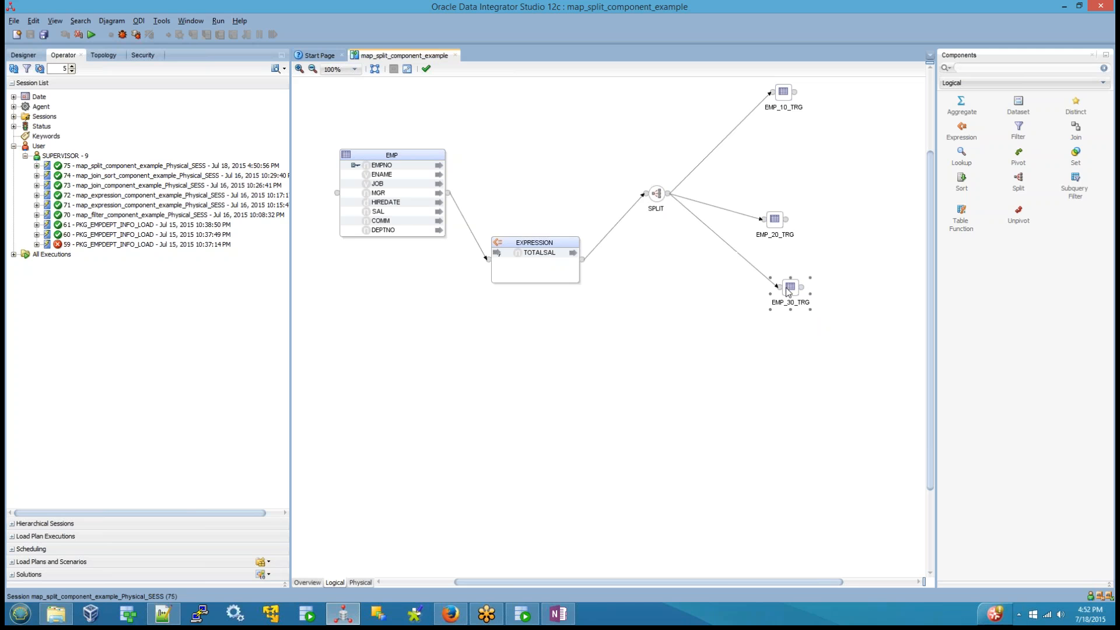
drag(777, 221, 784, 161)
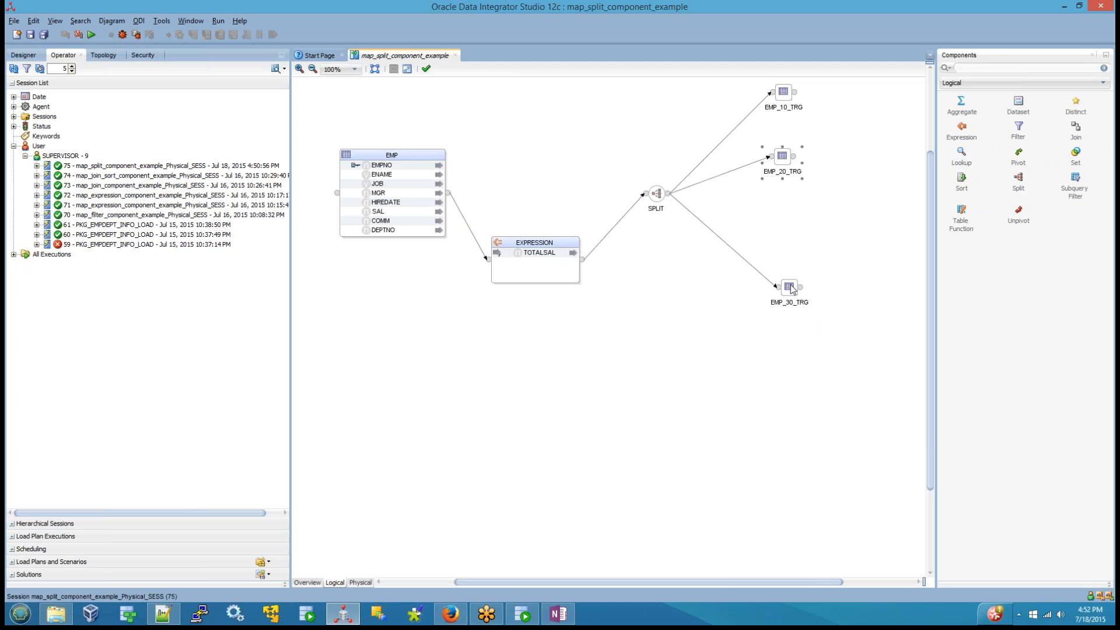
drag(793, 289, 787, 220)
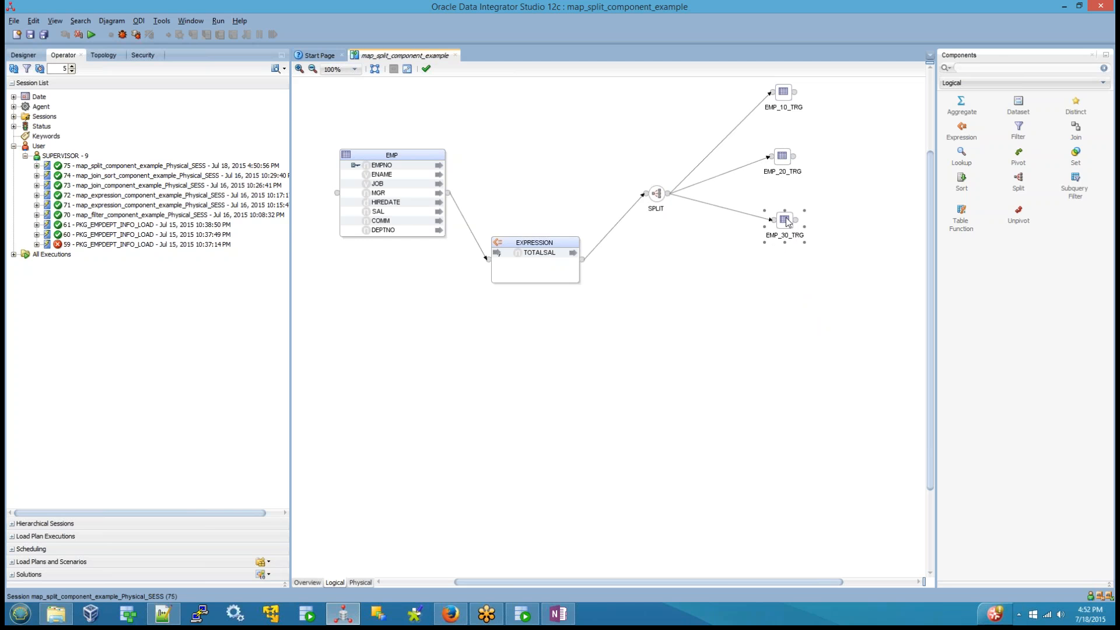
click(770, 338)
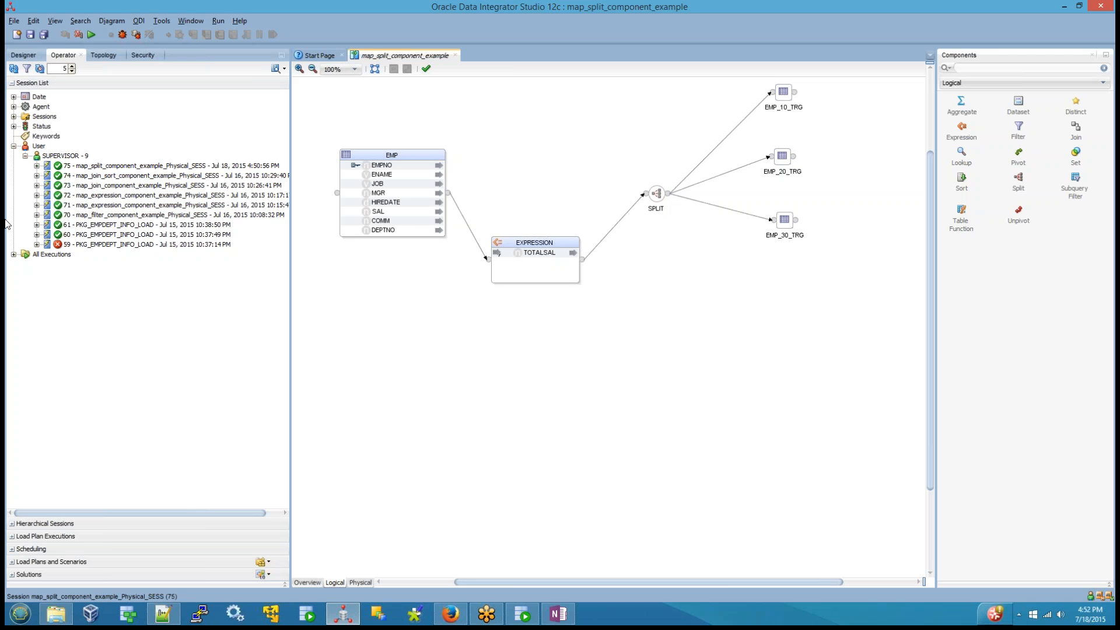
Step: Open the map_filter_component_example mapping from the project's mappings and display the properties of its FILTER component
click(24, 55)
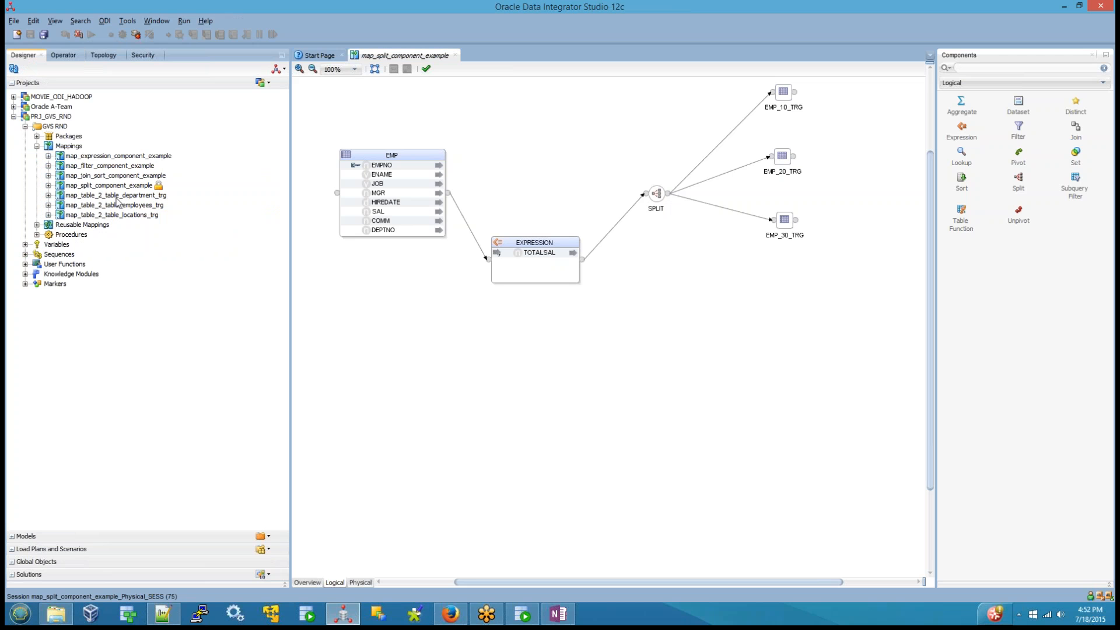
double_click(108, 166)
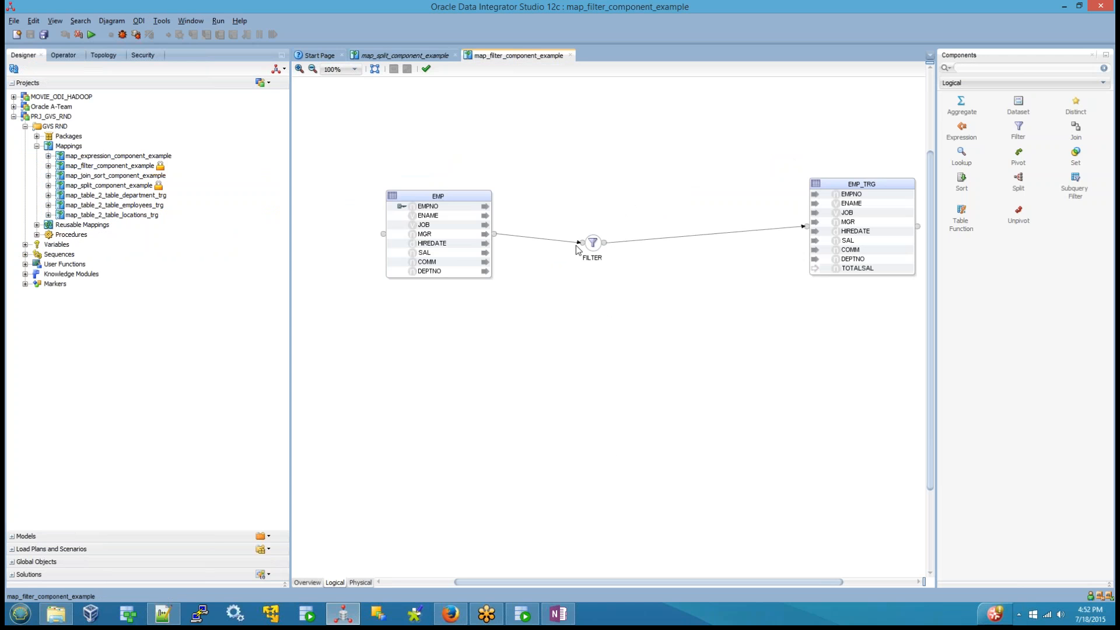
click(597, 245)
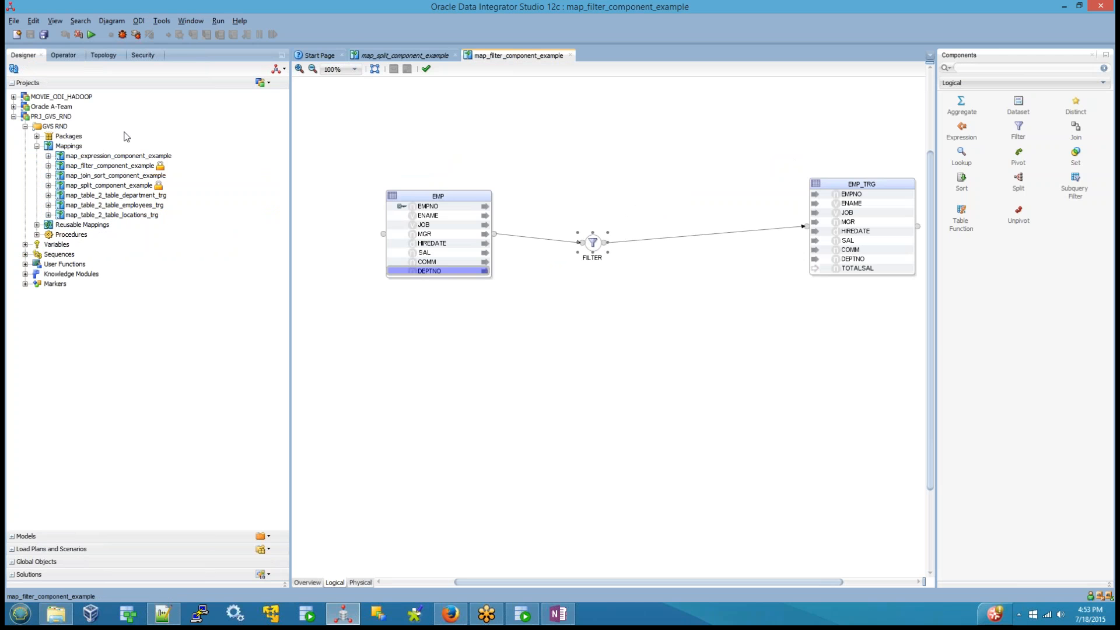
click(196, 65)
click(191, 21)
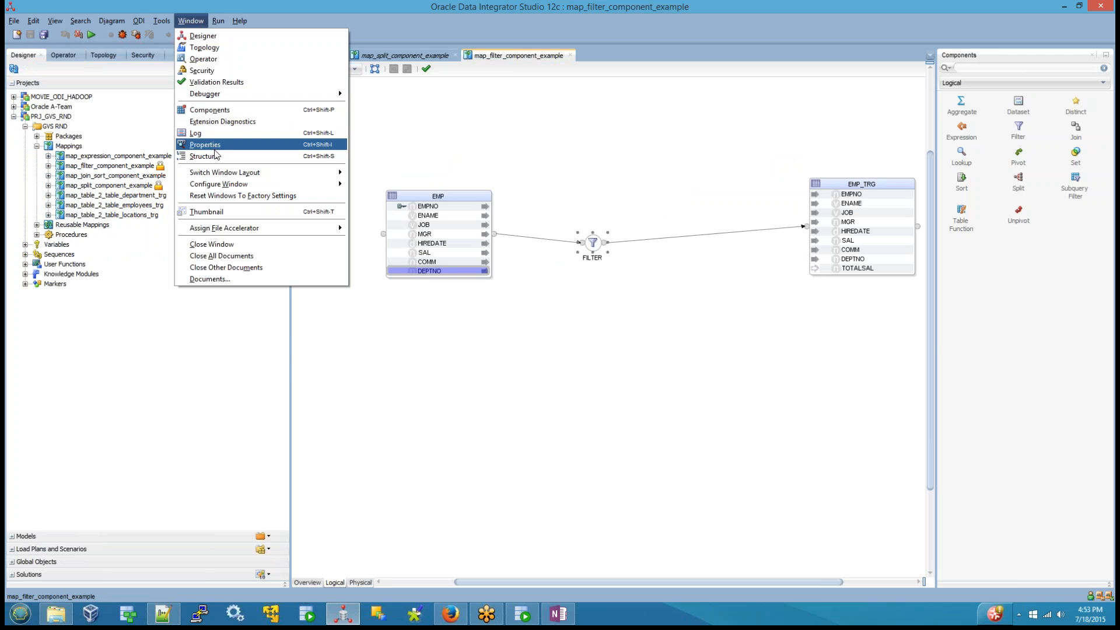
click(215, 150)
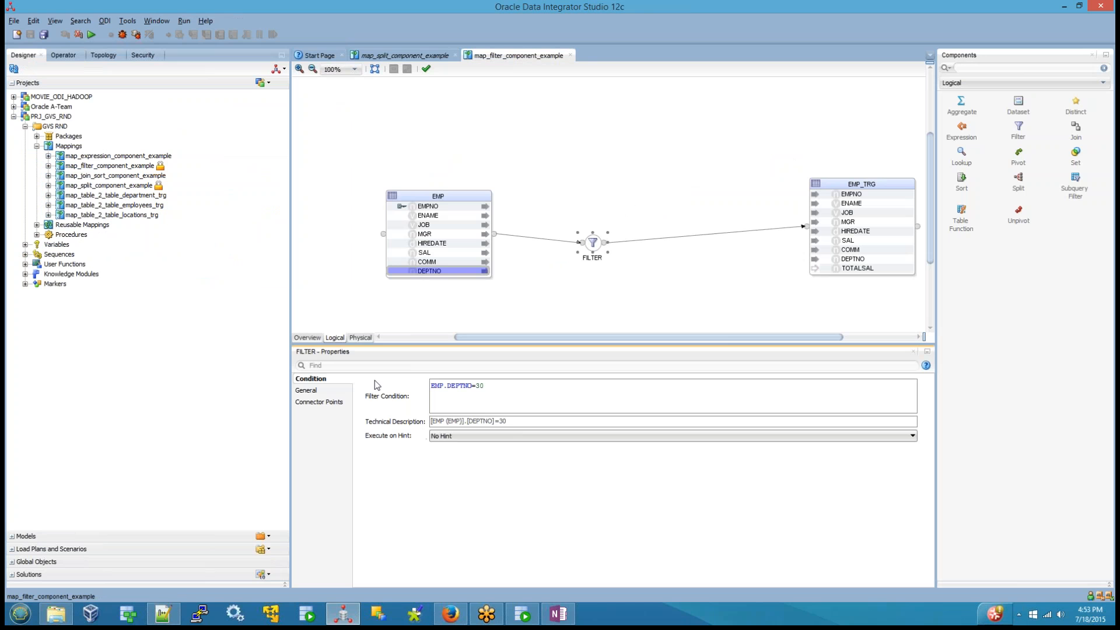
Step: Examine the FILTER component's filter condition and its input connector points
click(594, 244)
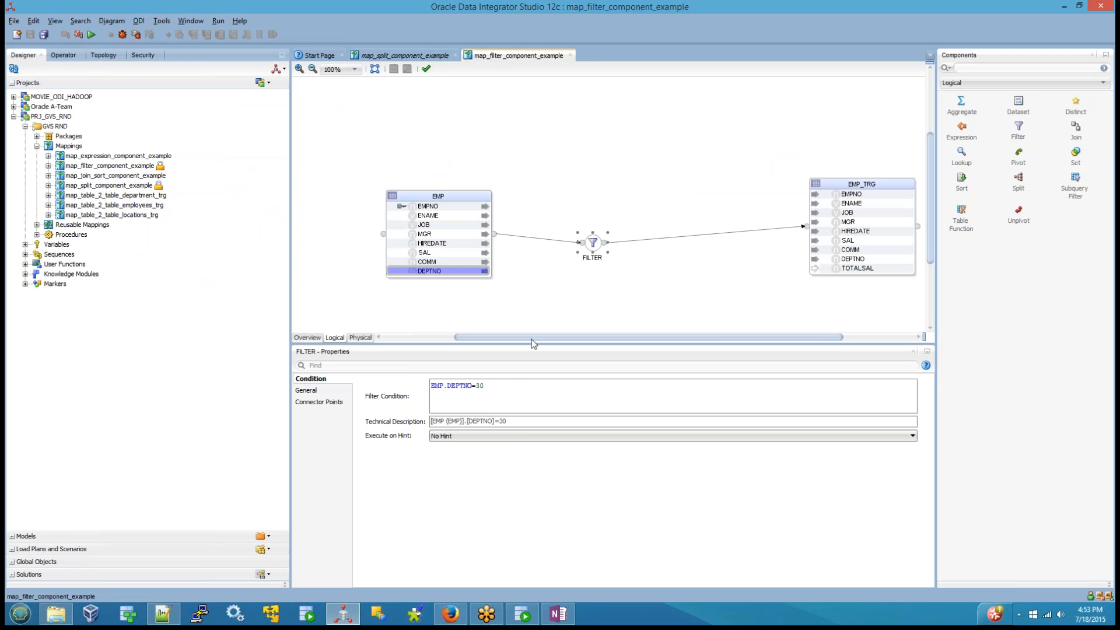
click(513, 386)
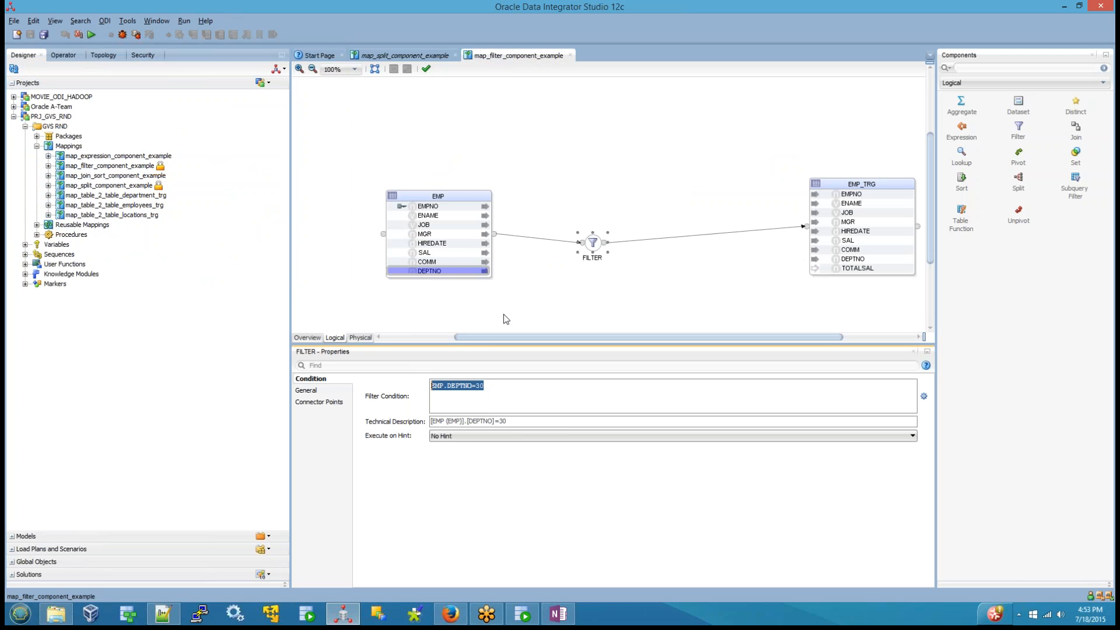
click(343, 403)
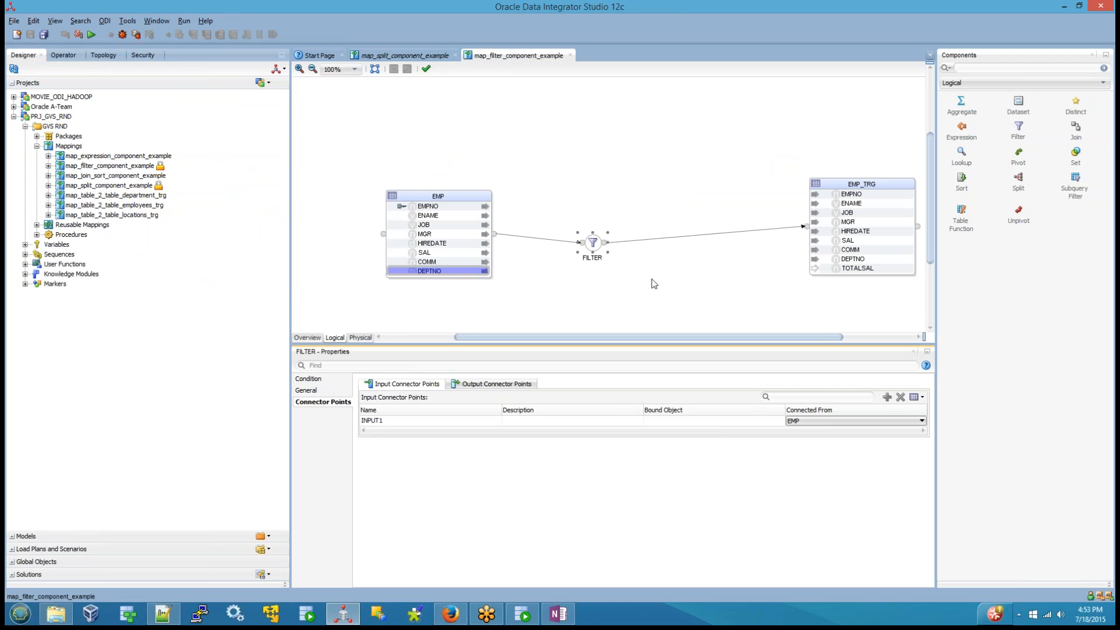
Step: Return to map_split_component_example and view the output connector points among the SPLIT component's split conditions
click(408, 54)
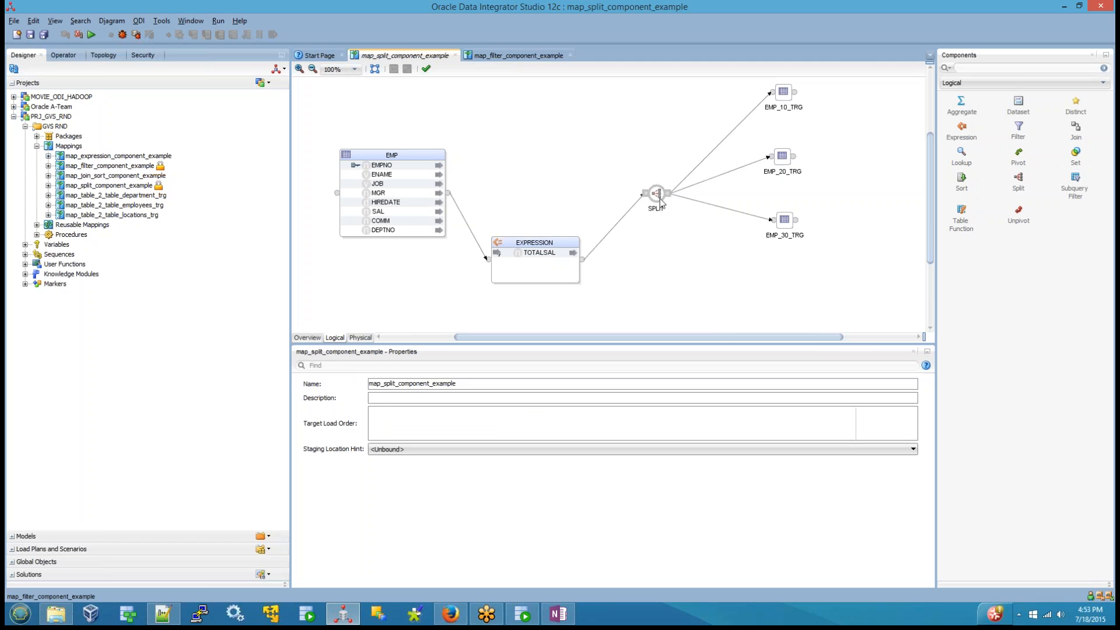
click(661, 202)
click(330, 395)
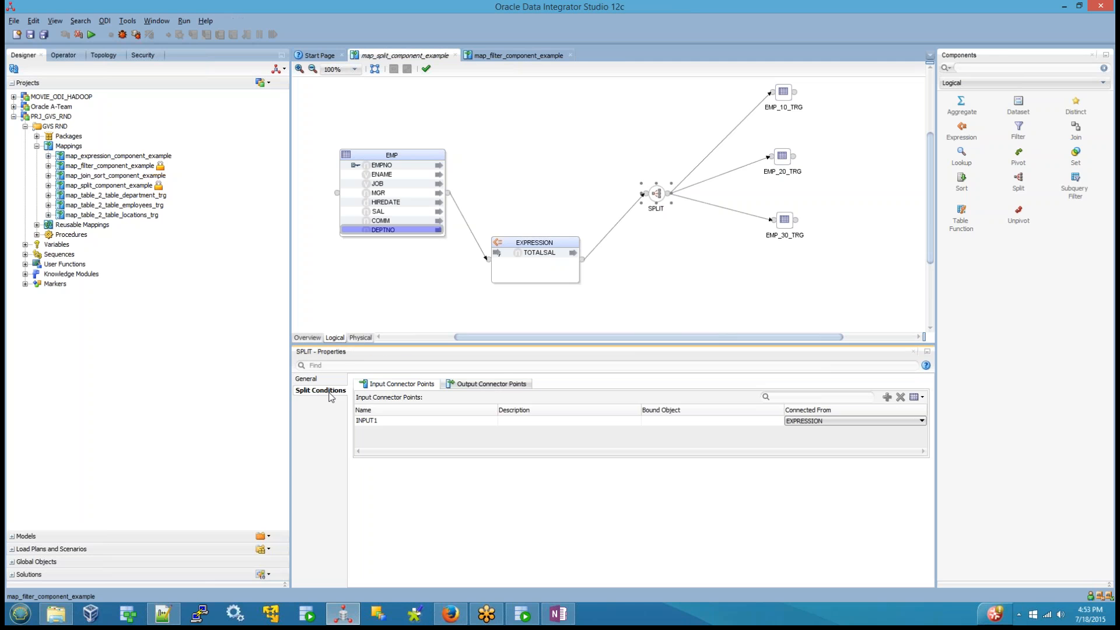
click(497, 387)
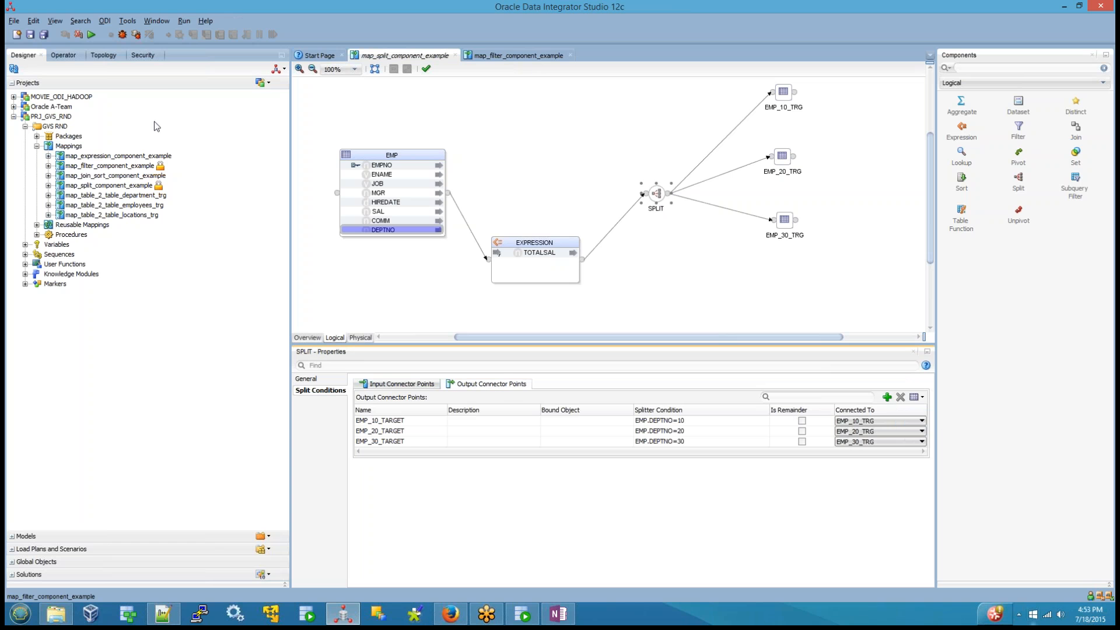
Step: Mark the EMP_10_TARGET output as remainder, clear that mark again and check the splitter conditions of the three outputs
click(802, 421)
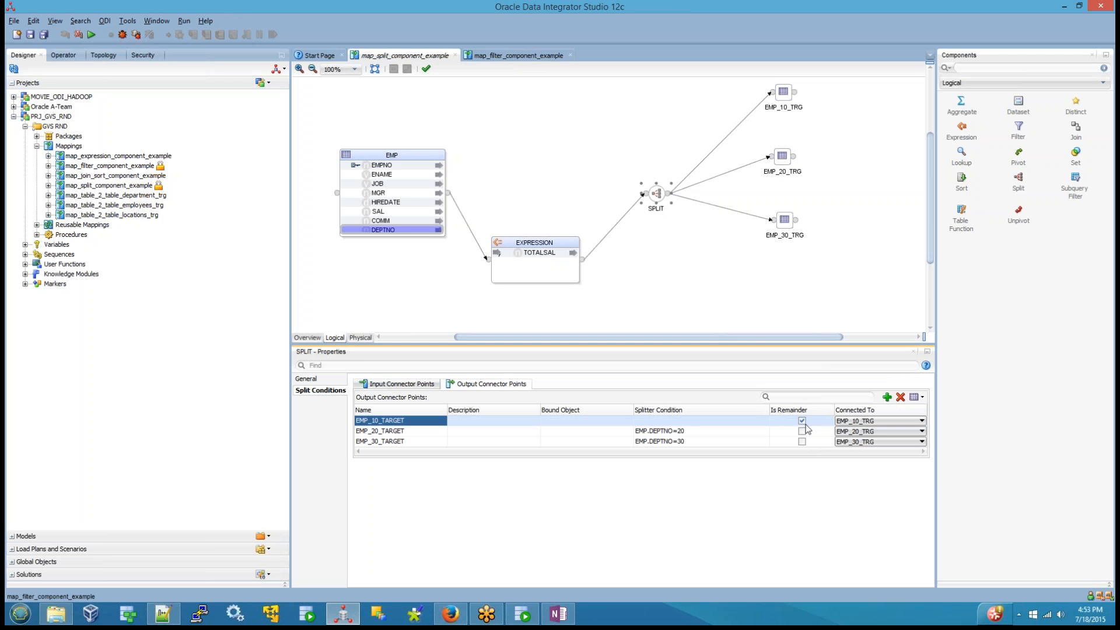
click(803, 420)
click(712, 421)
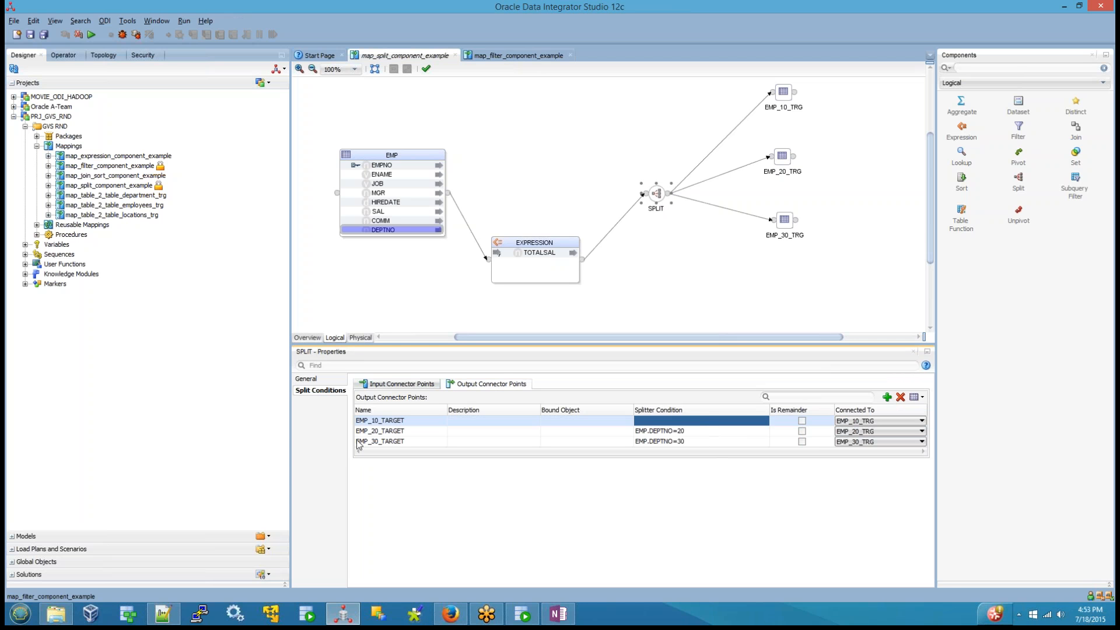
click(699, 433)
click(694, 443)
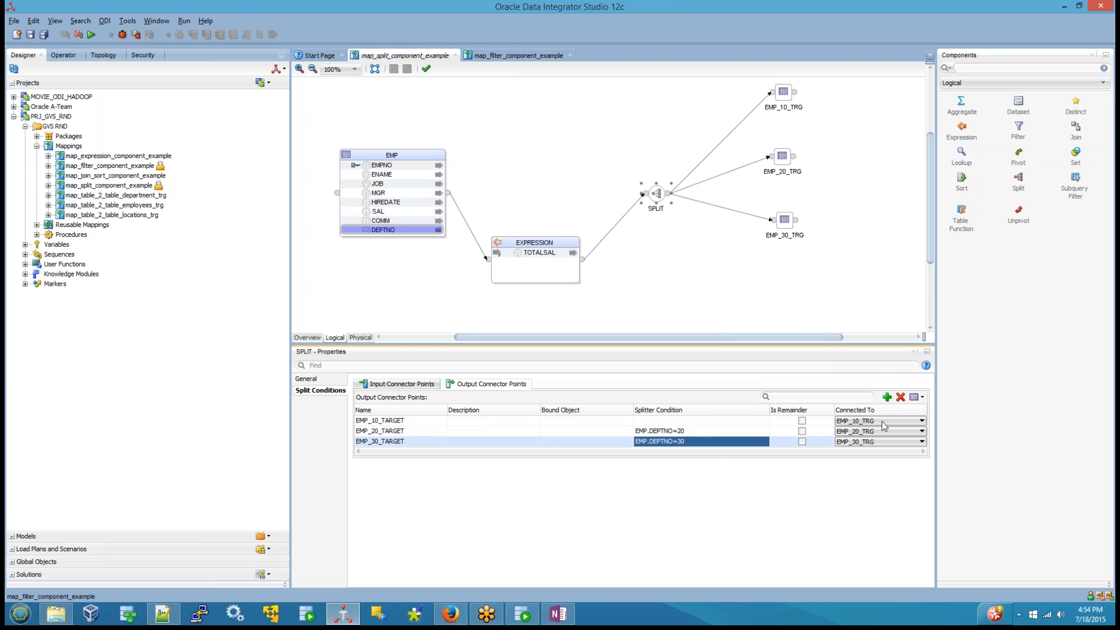
Step: Set the splitter condition of the EMP_10_TARGET output to EMP.DEPTNO=10 using the expression editor
click(699, 421)
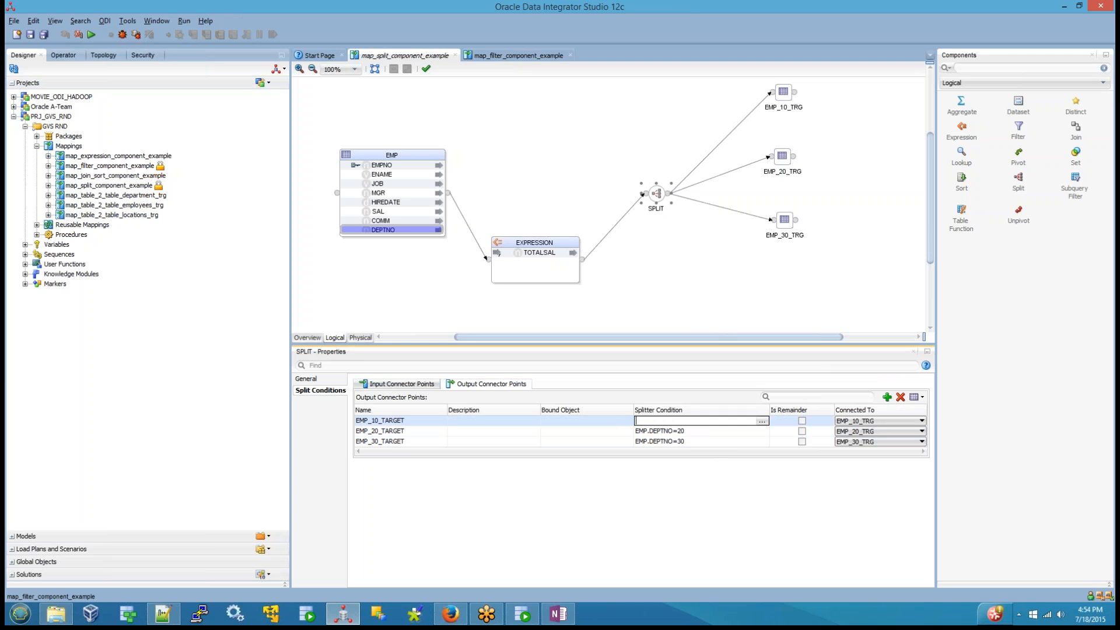
click(763, 420)
click(316, 141)
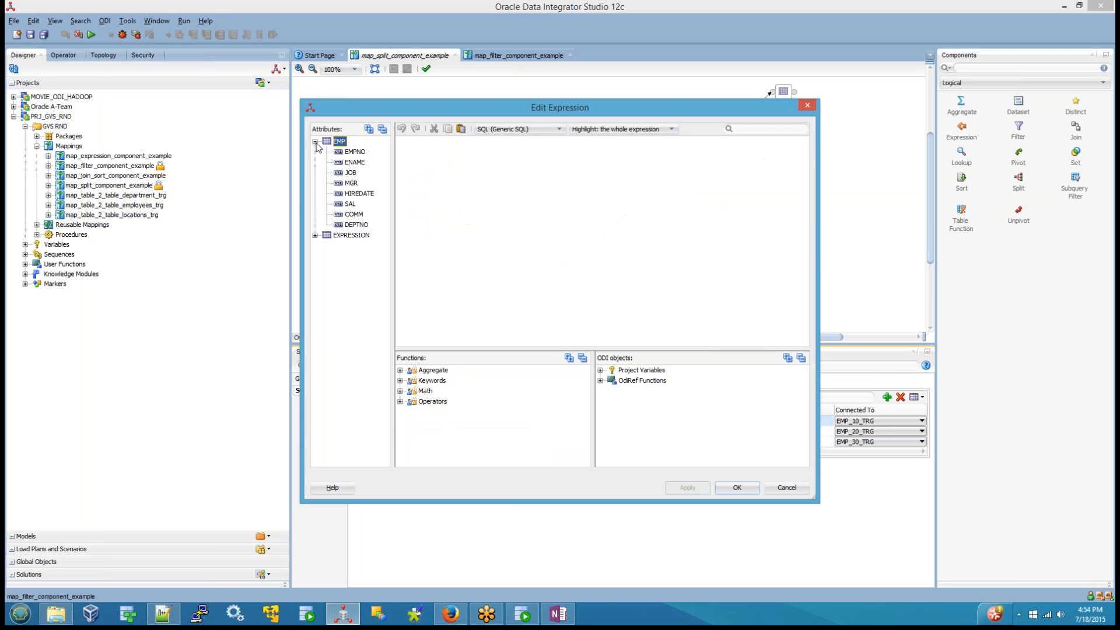
double_click(356, 226)
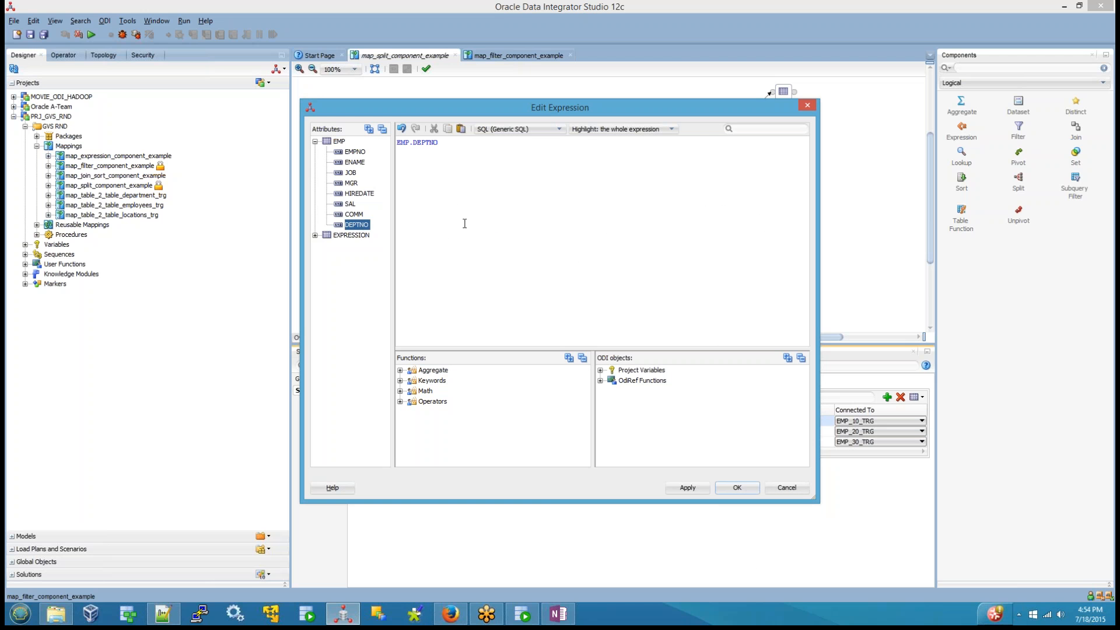
text(=10)
click(740, 489)
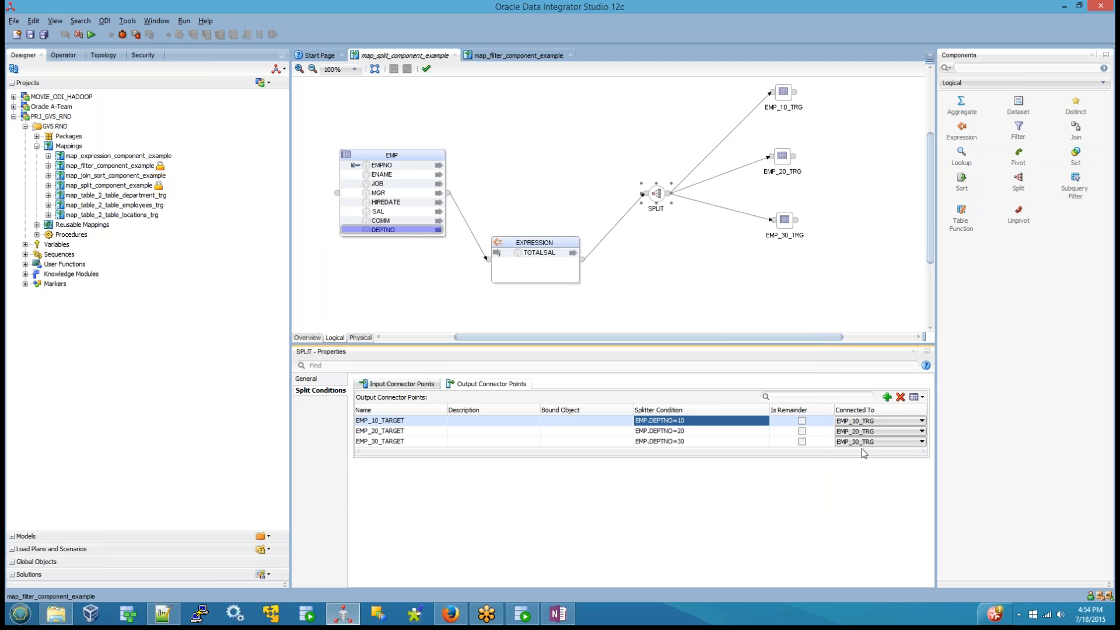
Step: Save map_split_component_example and close both the split and the filter mapping
click(31, 35)
click(455, 56)
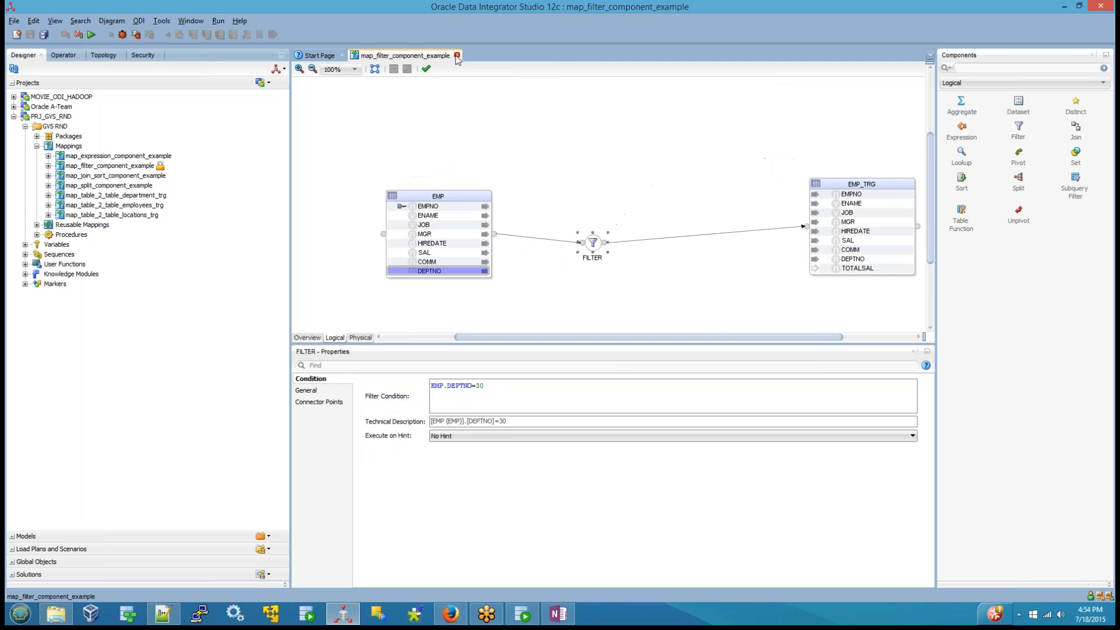
click(457, 55)
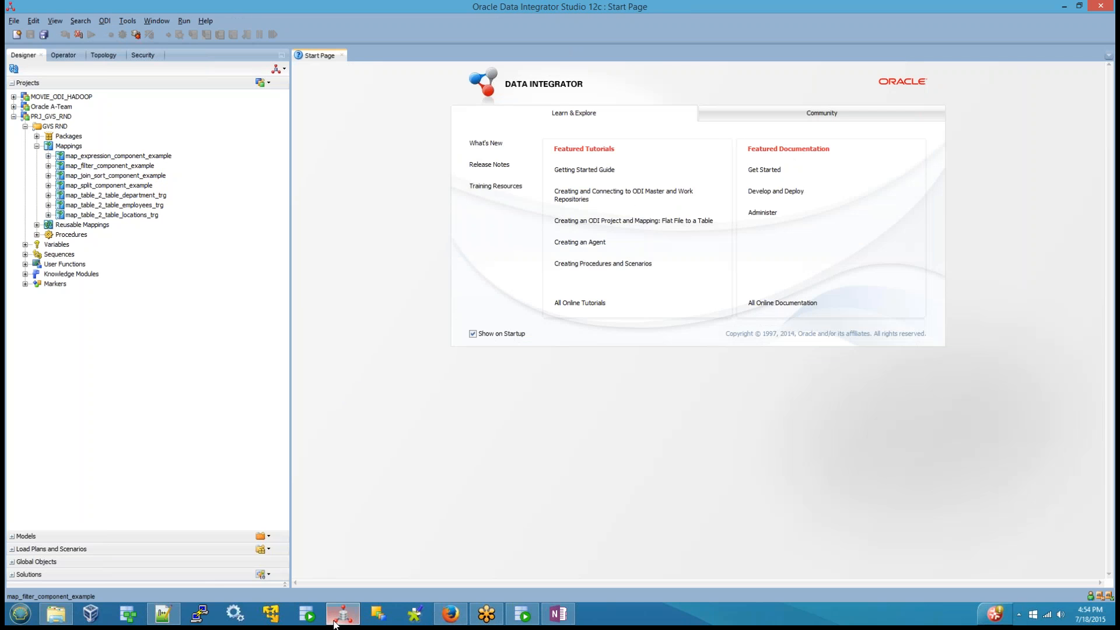
Step: Switch to SQL Developer, view the EMPDEPTINFO data and examine the DEPTNO, EMPCNT and SUM_OF_SAL columns of DEPTWISEDETAILS
mouse_move(335, 624)
click(338, 512)
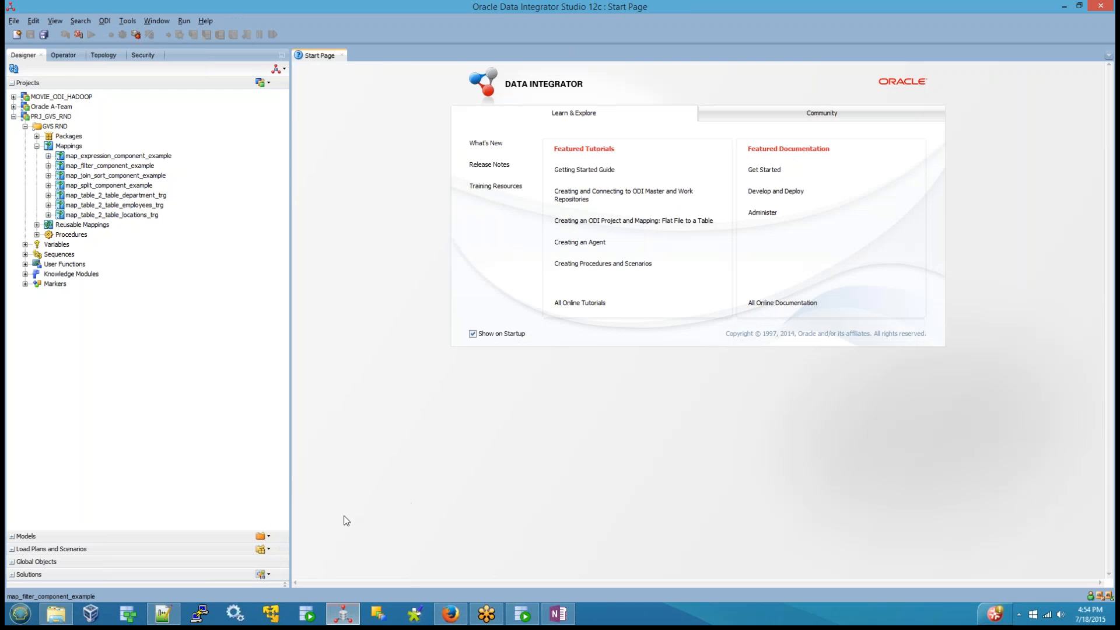
click(538, 624)
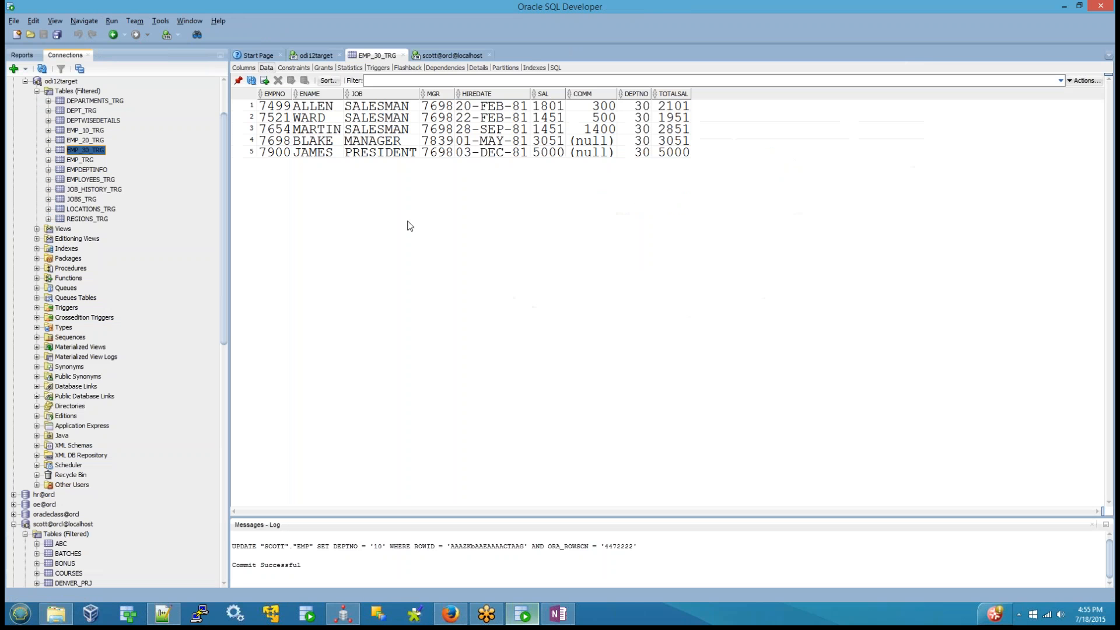
click(92, 171)
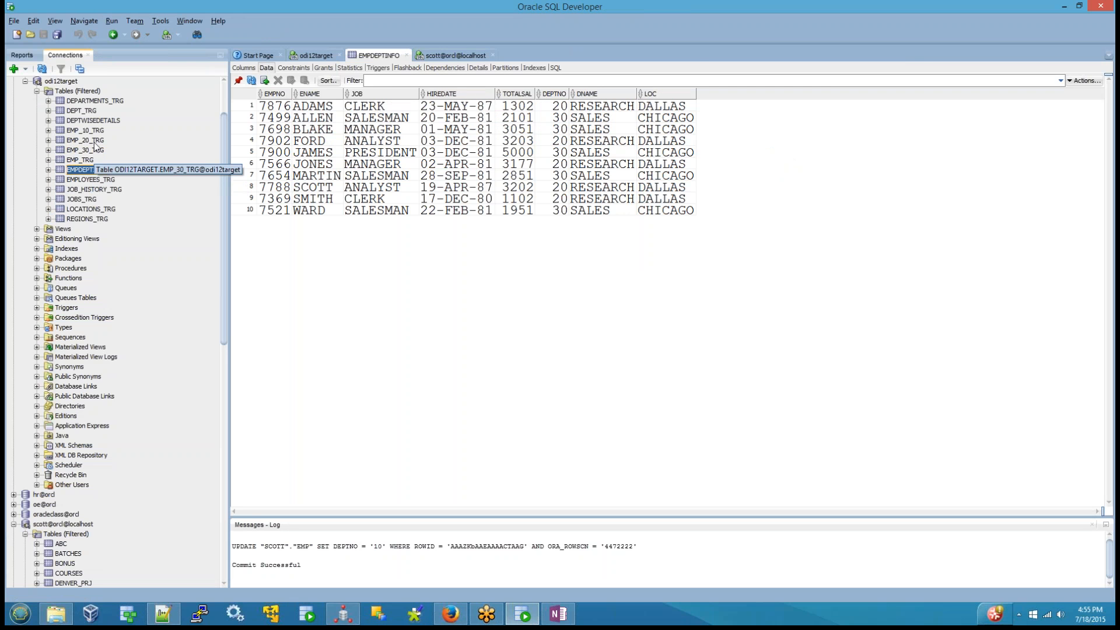
click(91, 121)
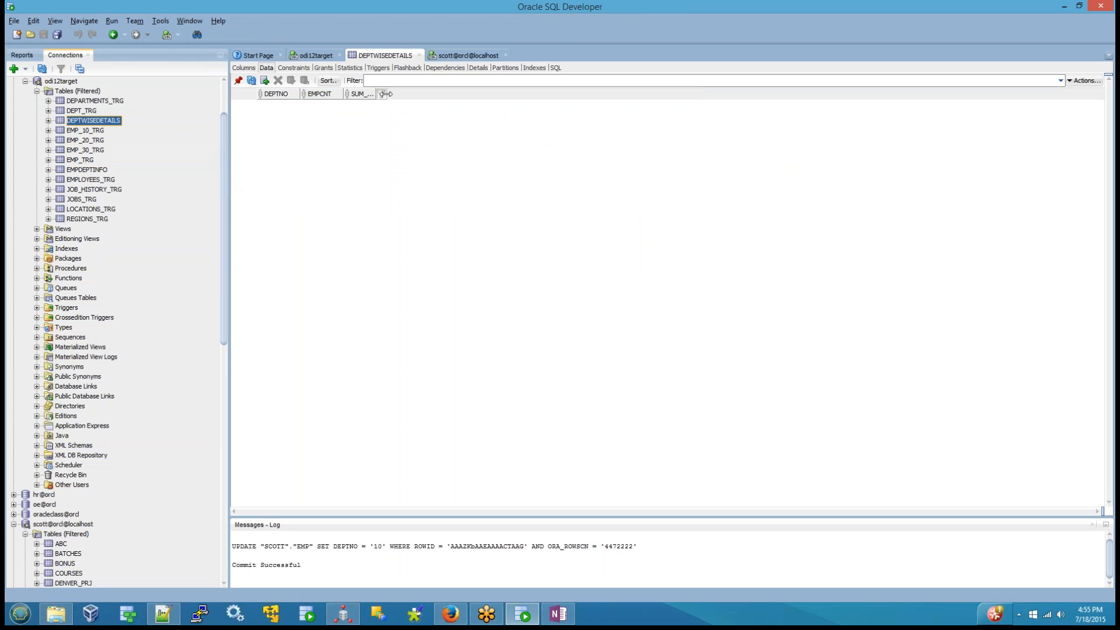
drag(379, 93, 449, 95)
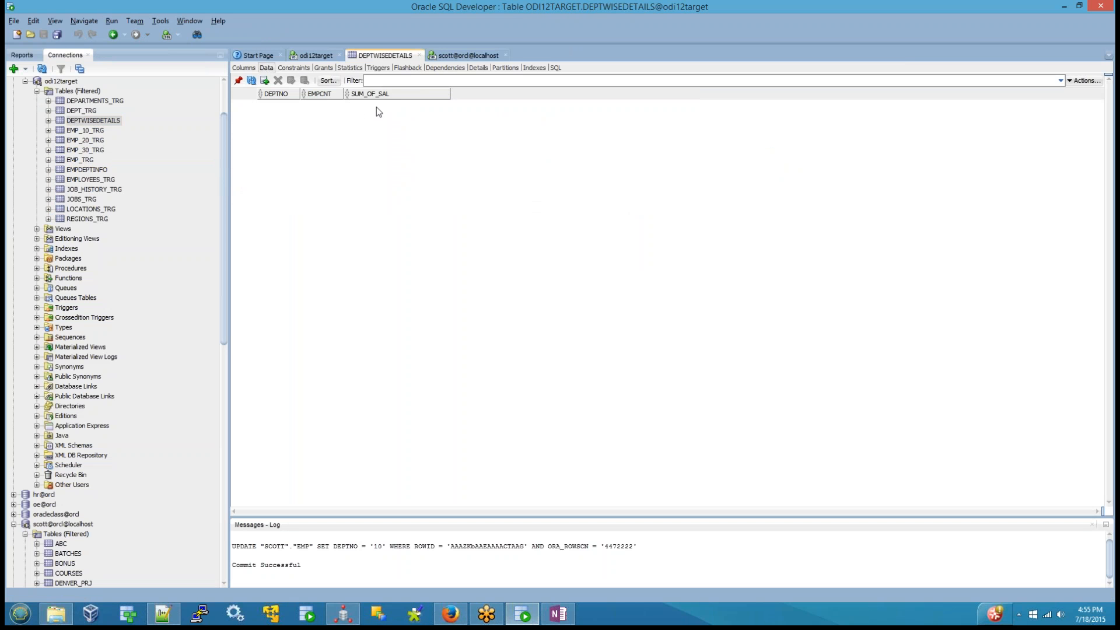
mouse_move(280, 102)
mouse_move(324, 104)
Step: Switch back to Oracle Data Integrator Studio and create a mapping named map_aggregate_component_example in the GVS RND folder
click(339, 618)
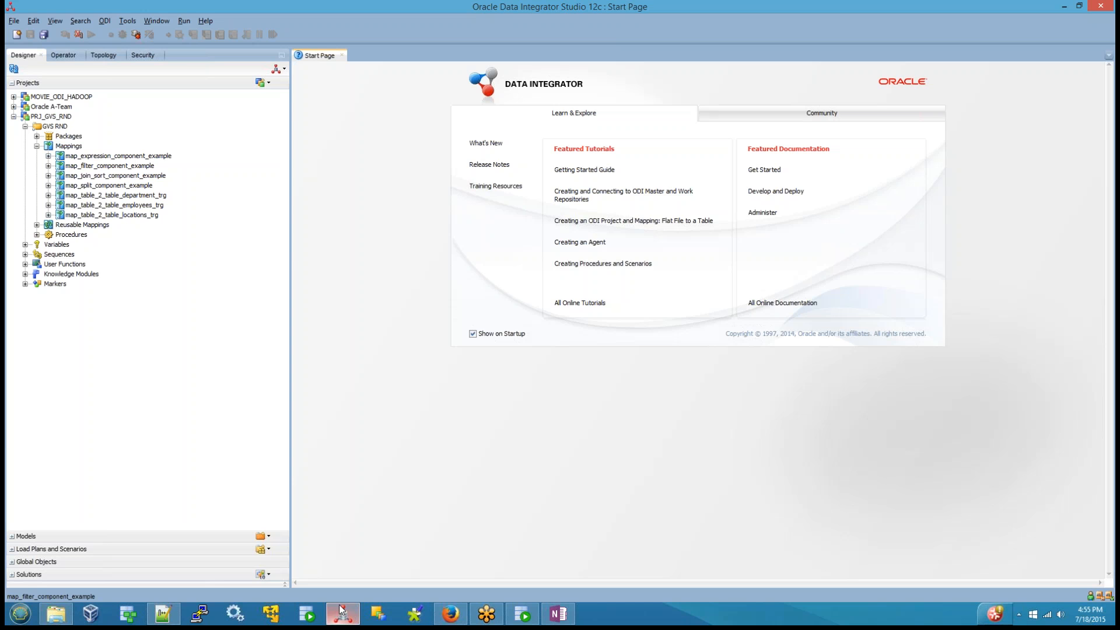
right_click(68, 148)
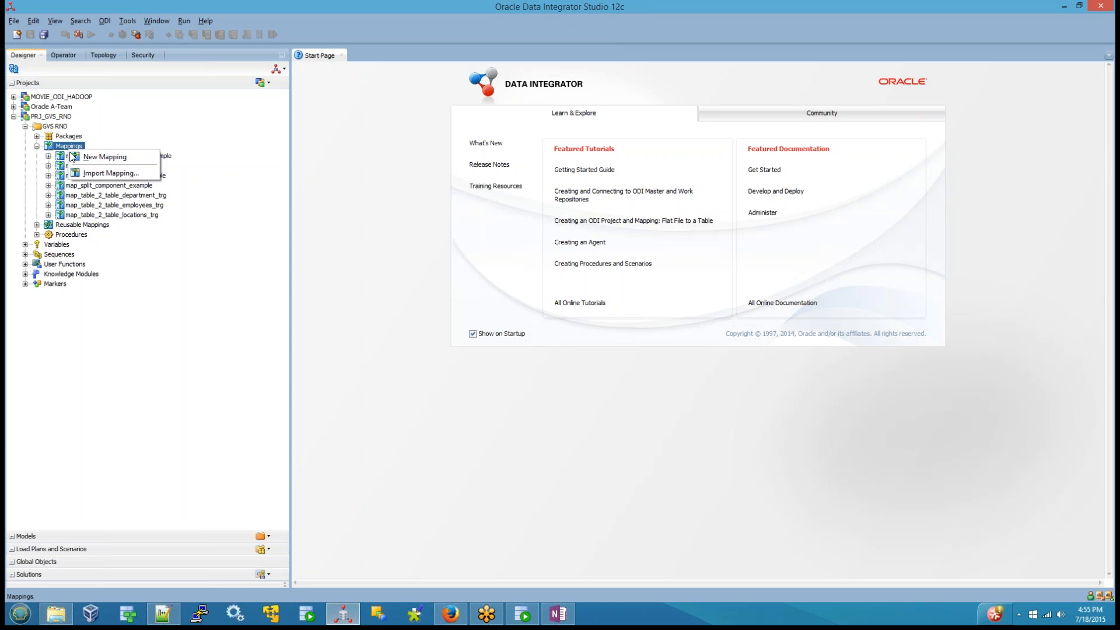
click(90, 156)
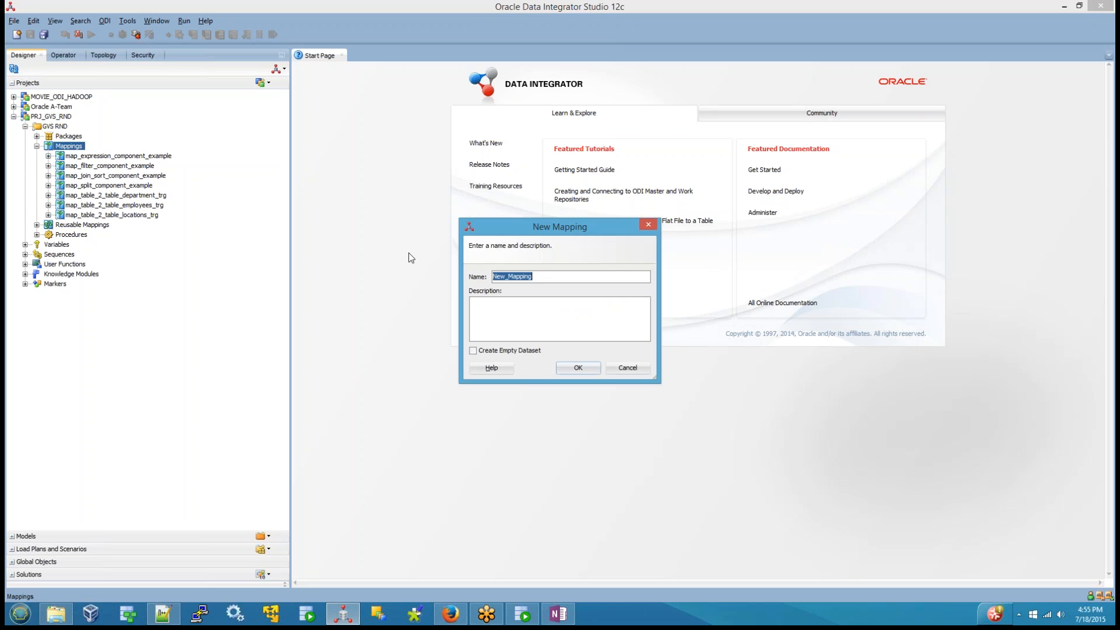
text(map_aggregar)
key(BackSpace)
text(te_component_Exa)
key(BackSpace)
key(BackSpace)
key(BackSpace)
key(BackSpace)
key(BackSpace)
text(example)
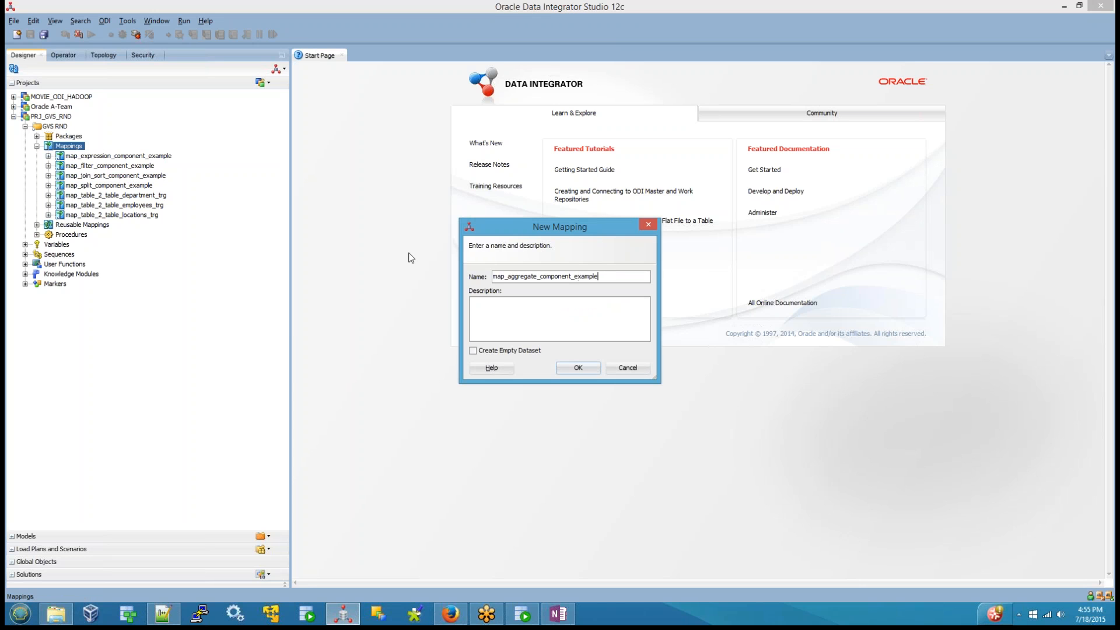
key(Return)
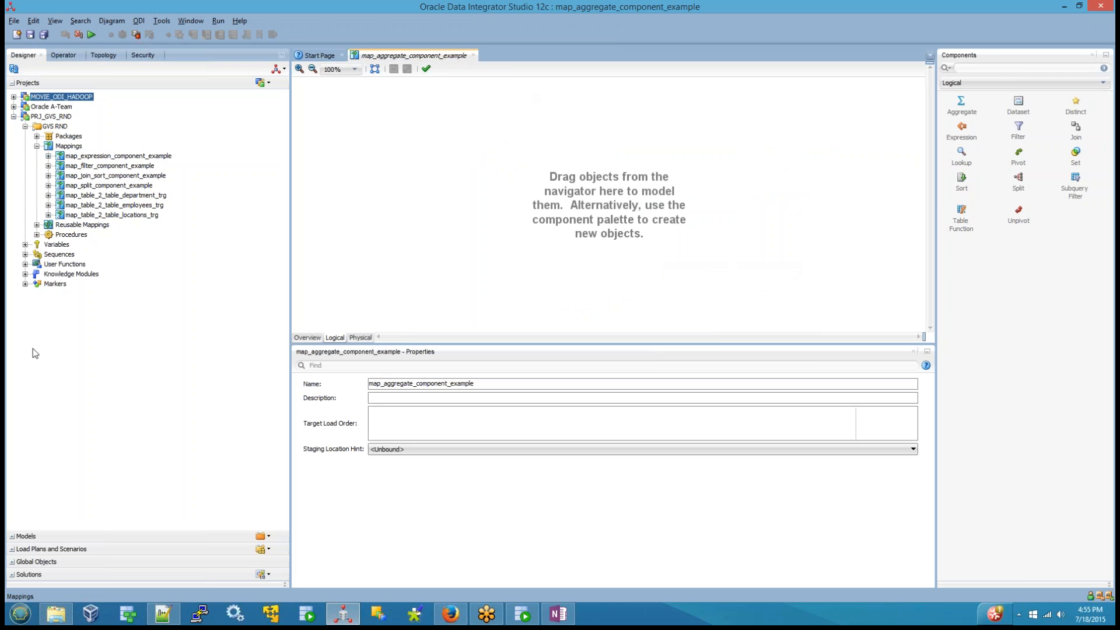
Step: Add the EMP datastore from the MDL_ORACLE_SOURCE_LOCAL_SCOTT model to the logical diagram as the source and select it
click(11, 538)
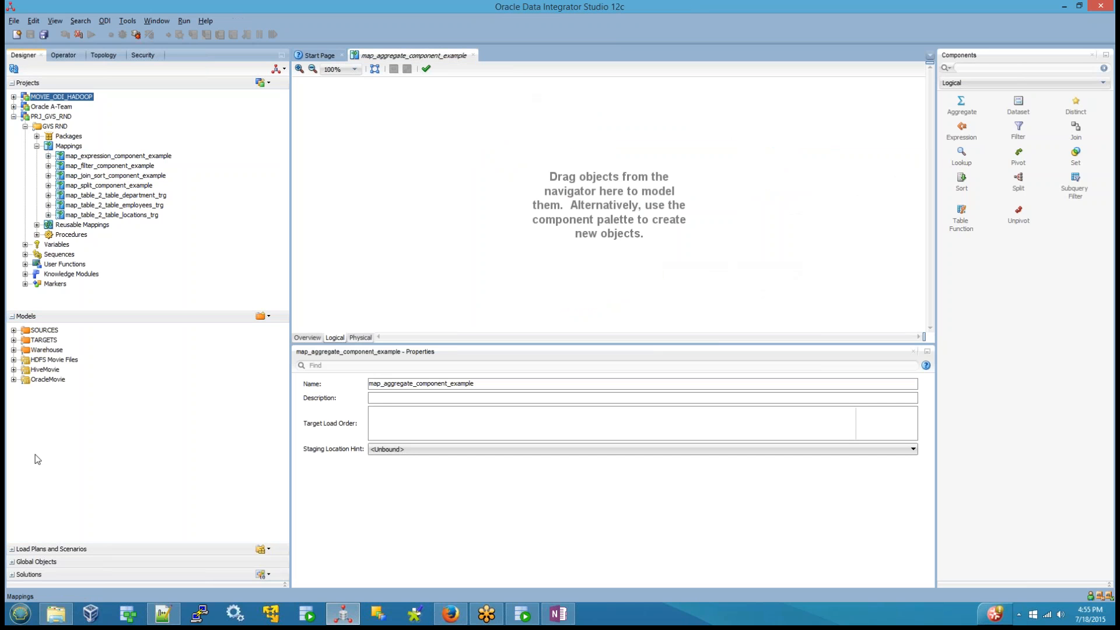
click(13, 331)
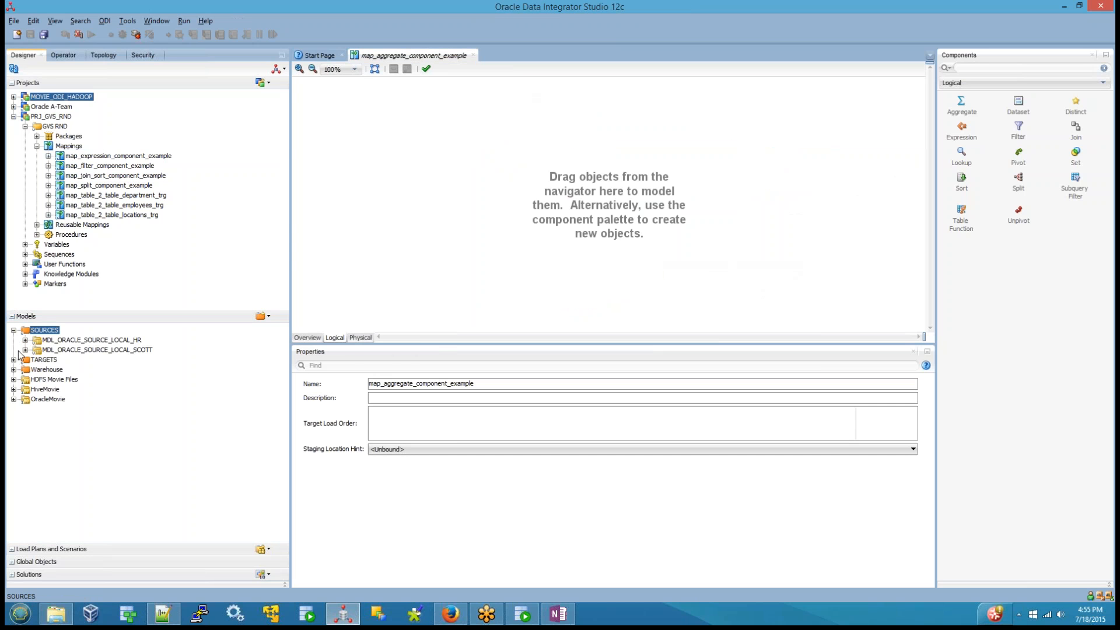
click(25, 350)
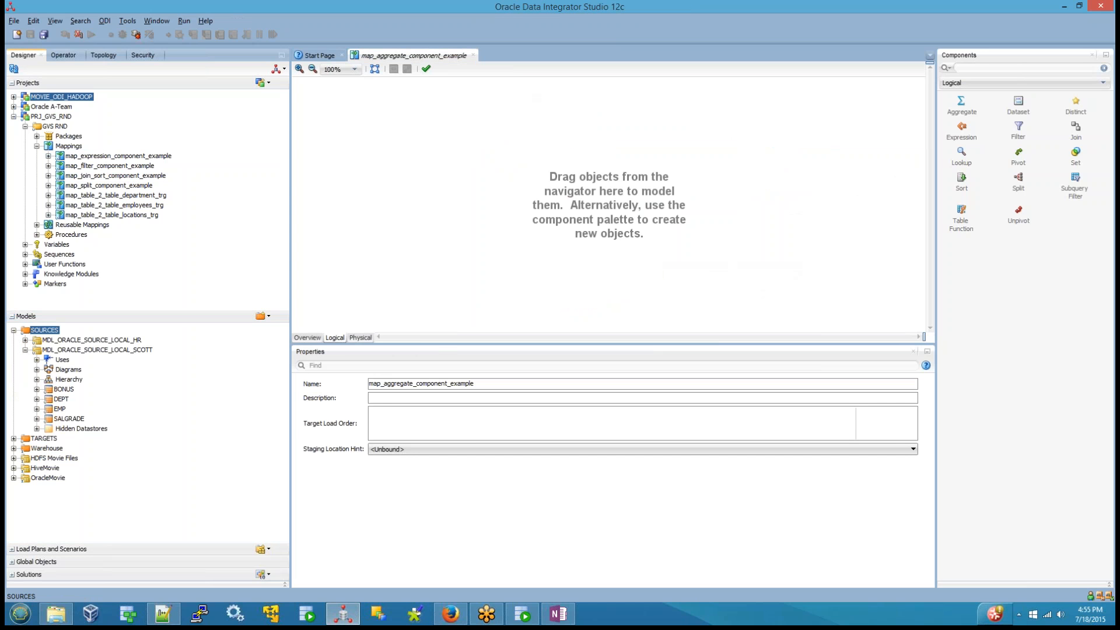
click(60, 409)
drag(58, 412, 347, 168)
click(380, 327)
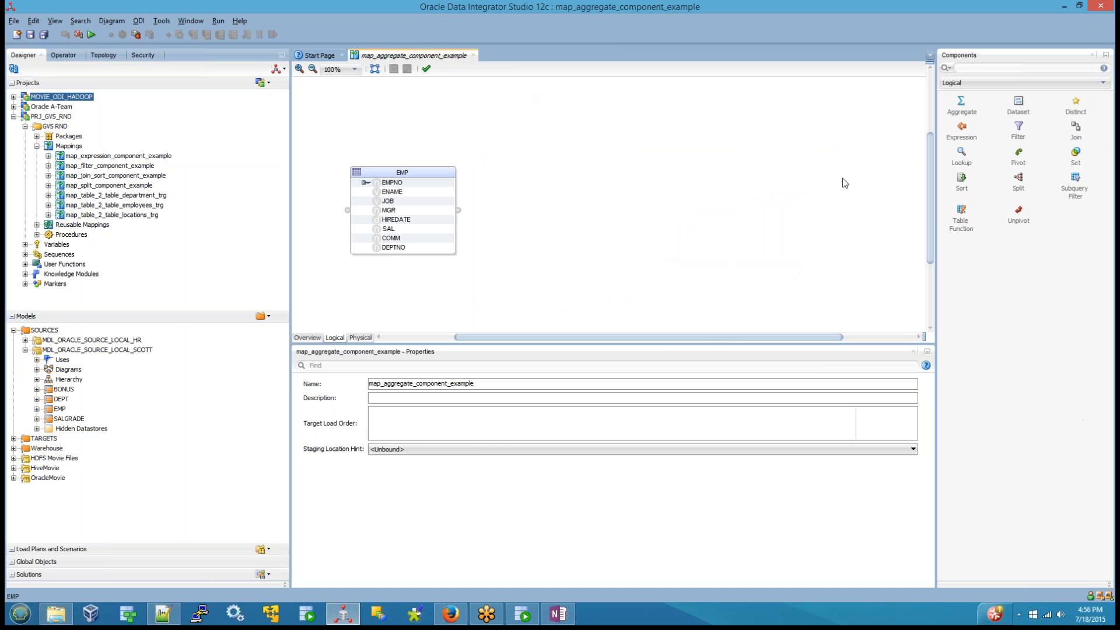
click(365, 172)
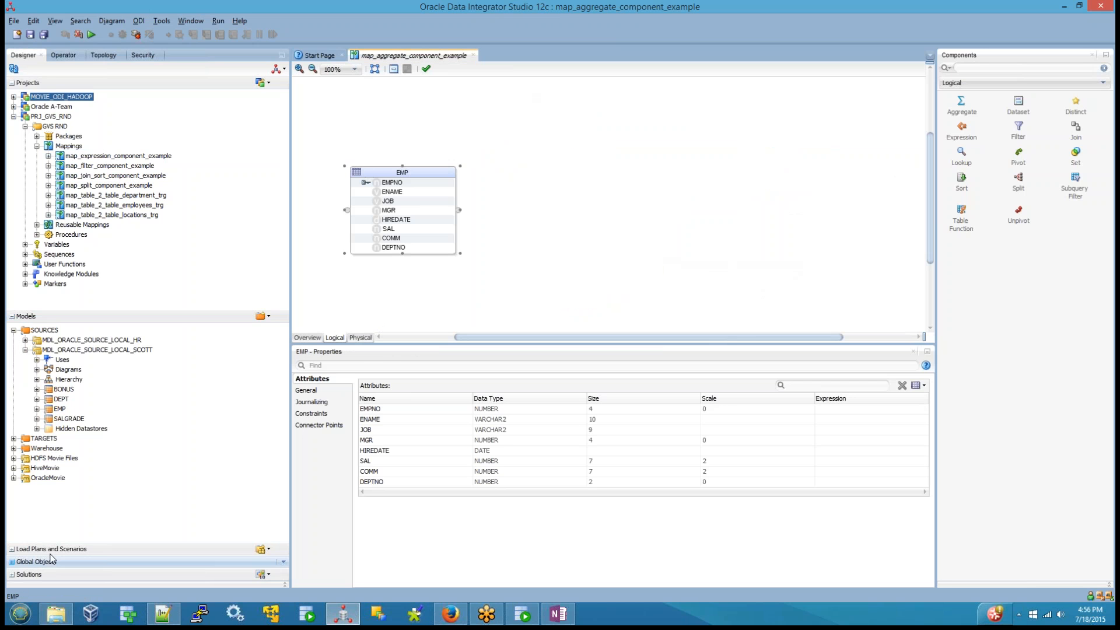
Step: Add the DEPTWISEDETAILS datastore from the MDL_ORACLE_TARGET_LOCAL_ODI12TARGET model to the logical diagram as the target
click(13, 438)
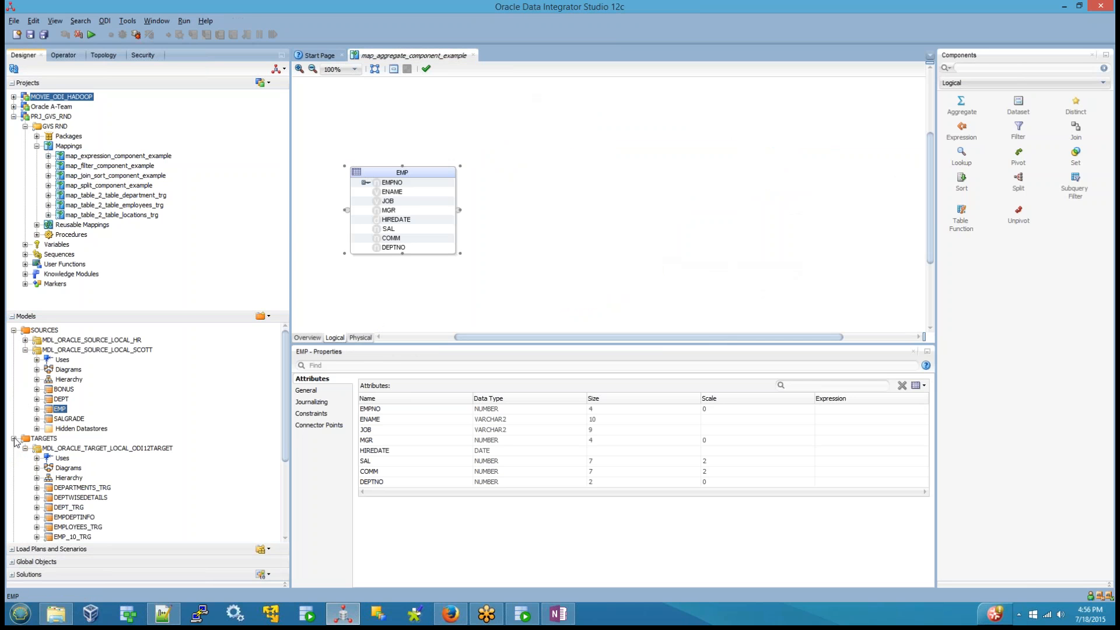
click(78, 497)
drag(723, 164, 725, 165)
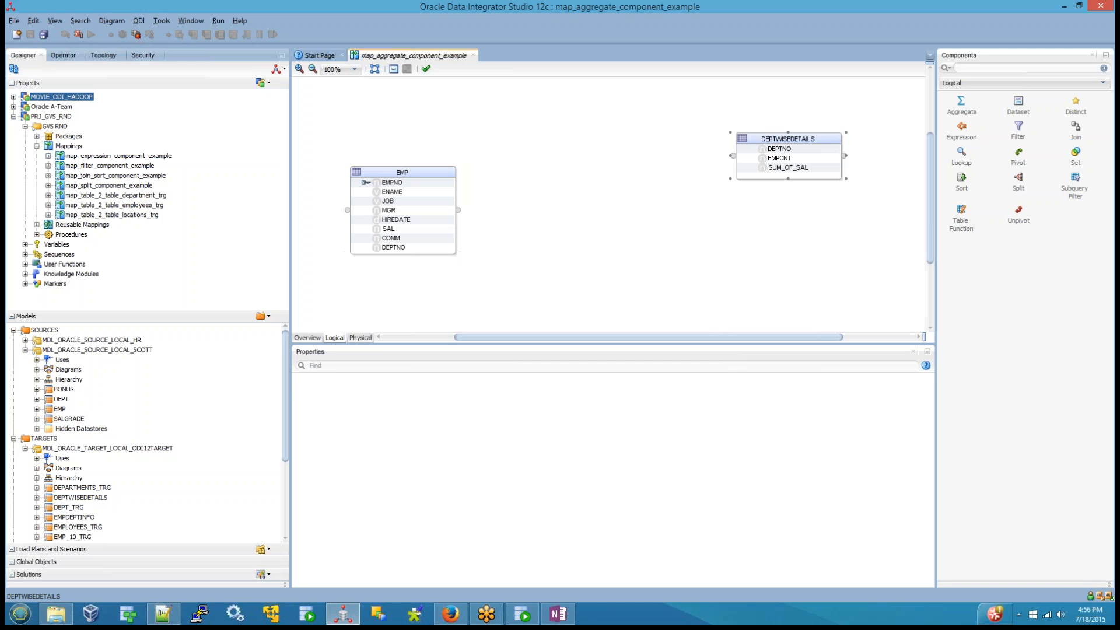
click(668, 265)
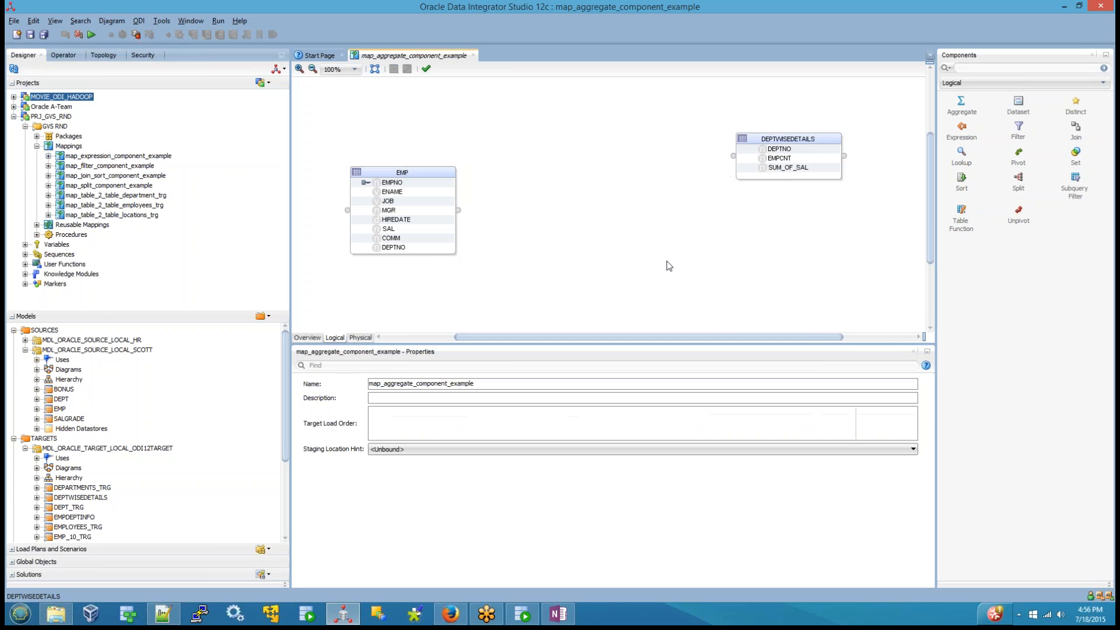
Step: Examine the attributes of the DEPTWISEDETAILS target and of the EMP source, including the available attribute columns
click(785, 151)
click(787, 159)
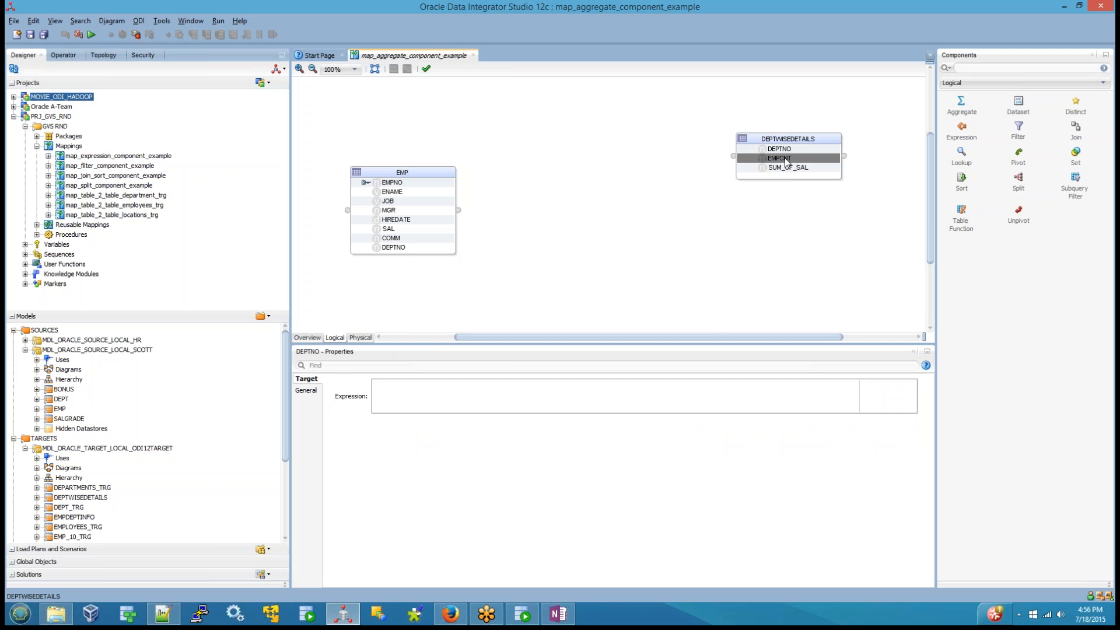
click(778, 169)
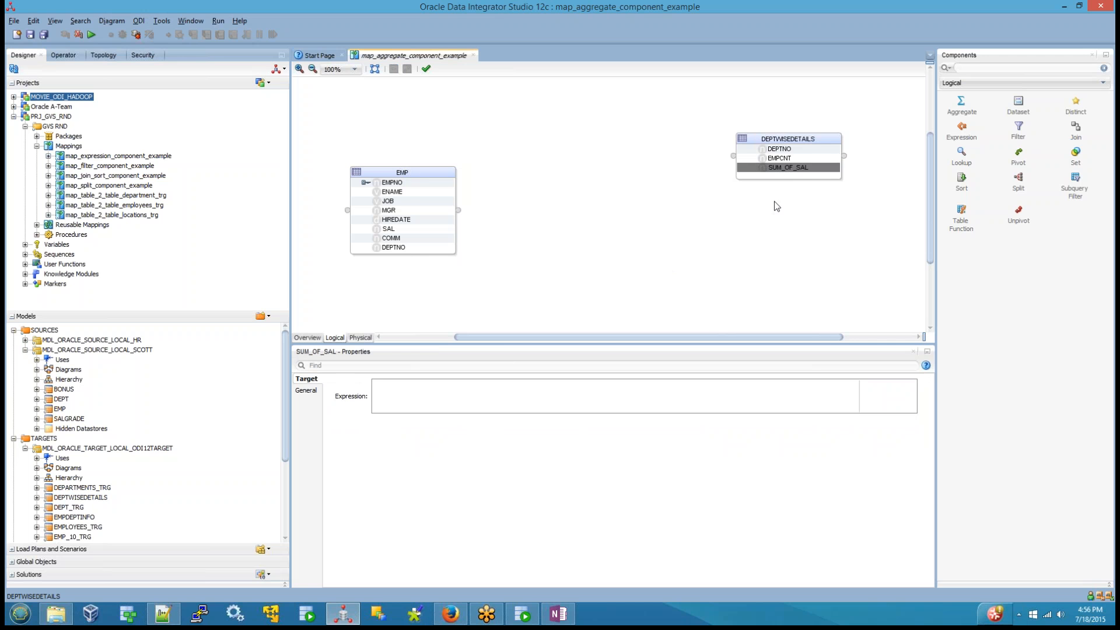
click(399, 195)
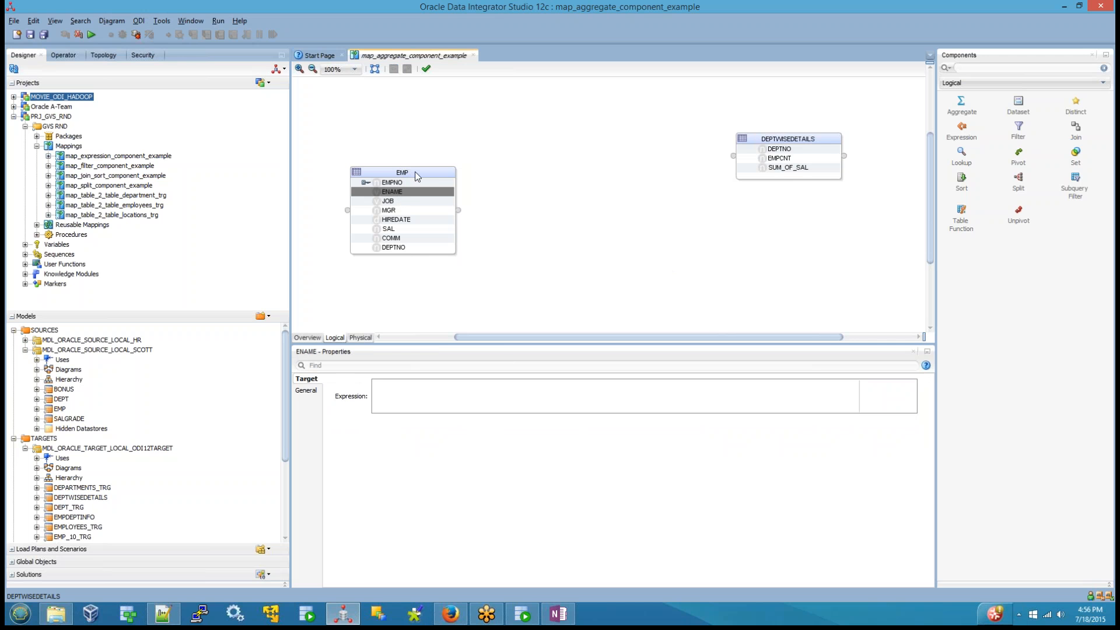
click(417, 175)
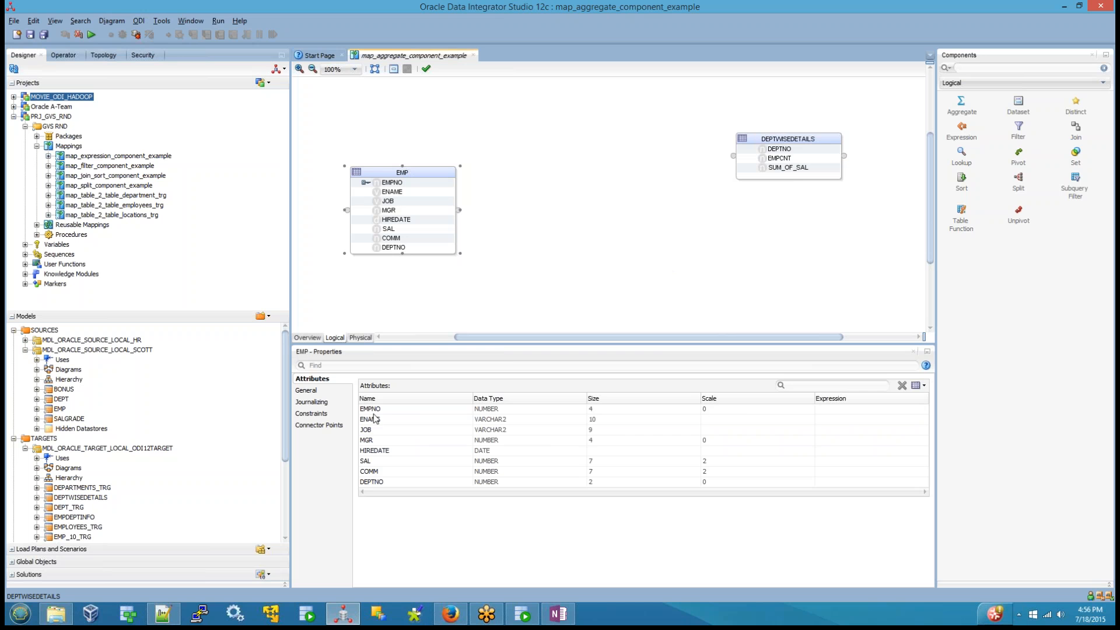
click(855, 419)
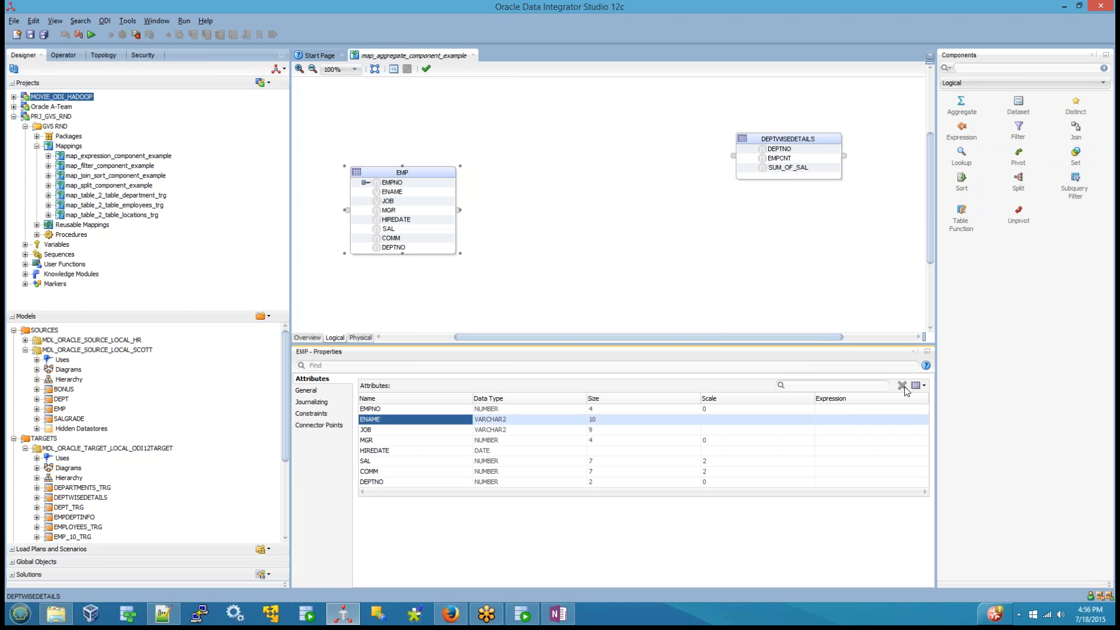
click(924, 385)
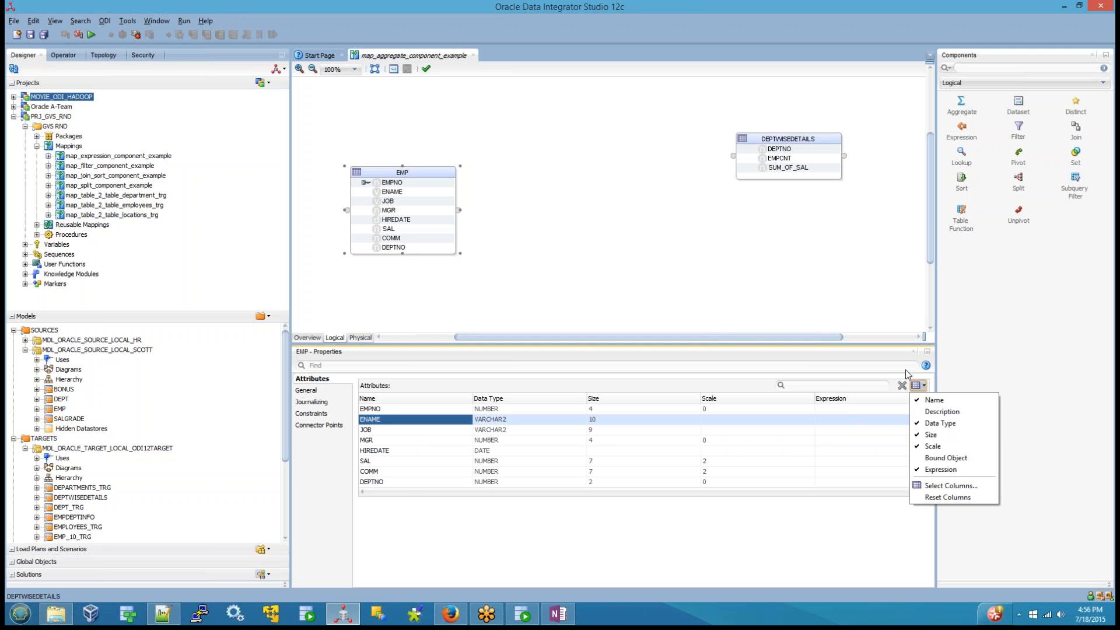
click(580, 272)
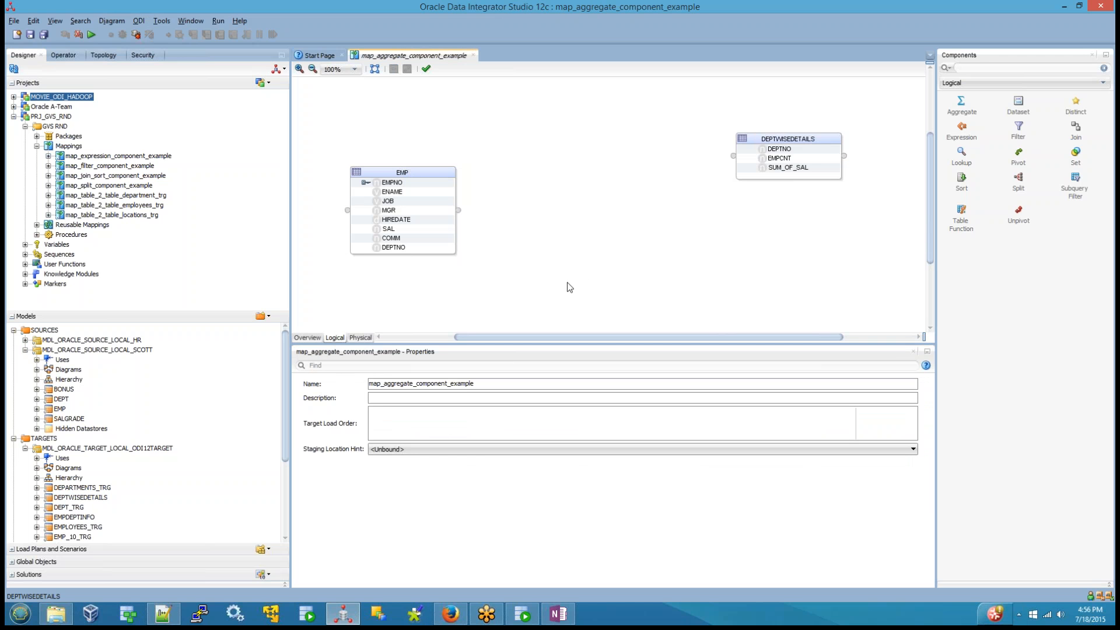
Step: Place an Aggregate component between EMP and DEPTWISEDETAILS and map the DEPTNO attribute of EMP into it
click(962, 105)
click(561, 217)
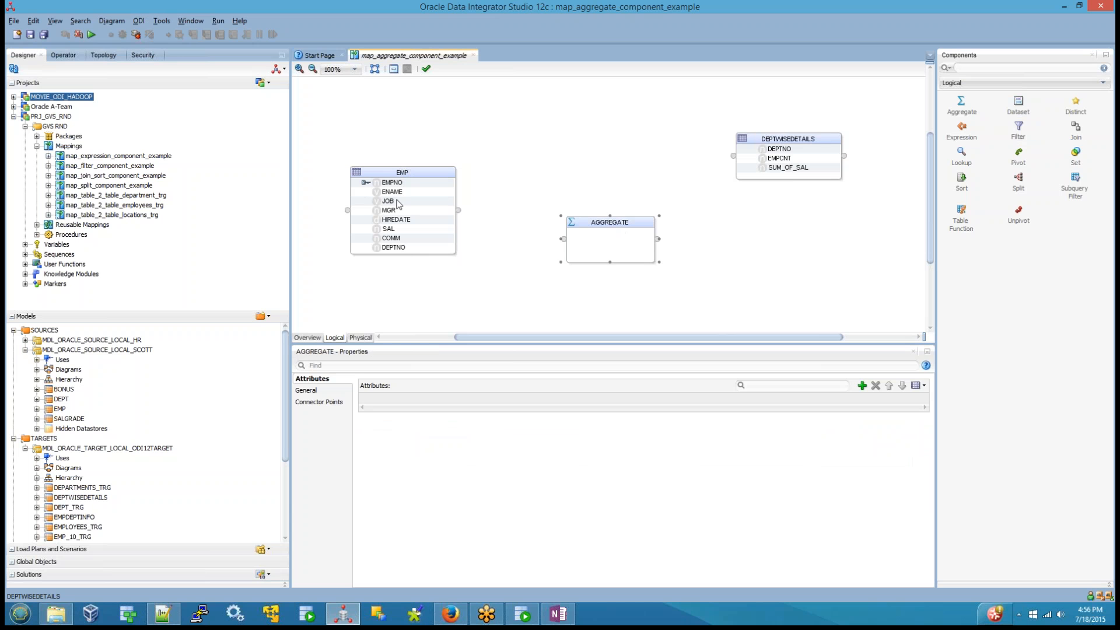
click(394, 249)
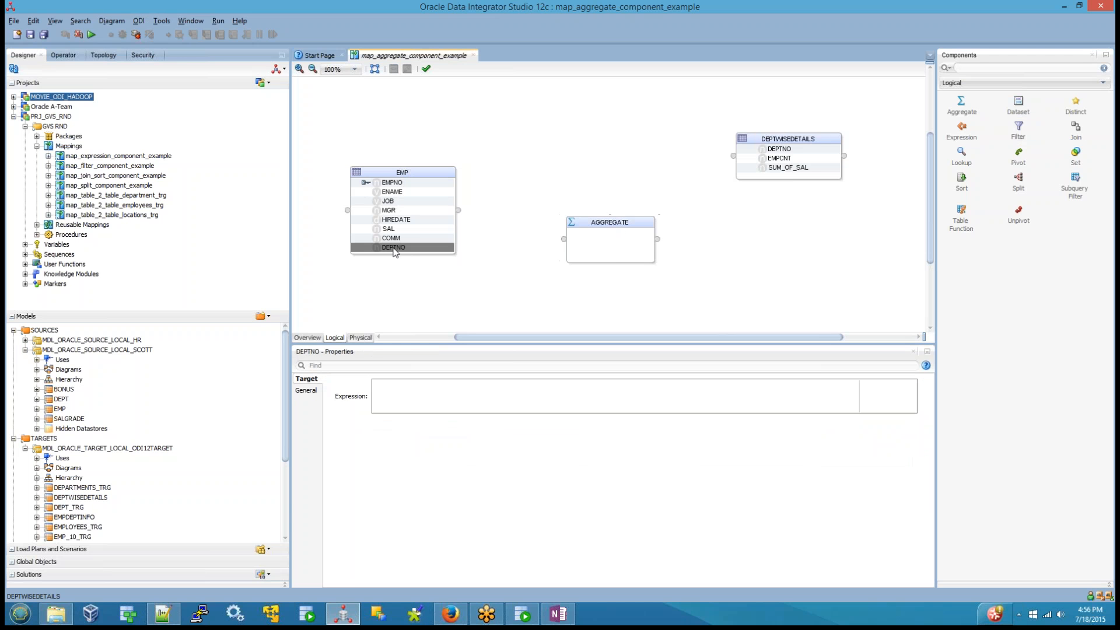
drag(394, 252, 603, 239)
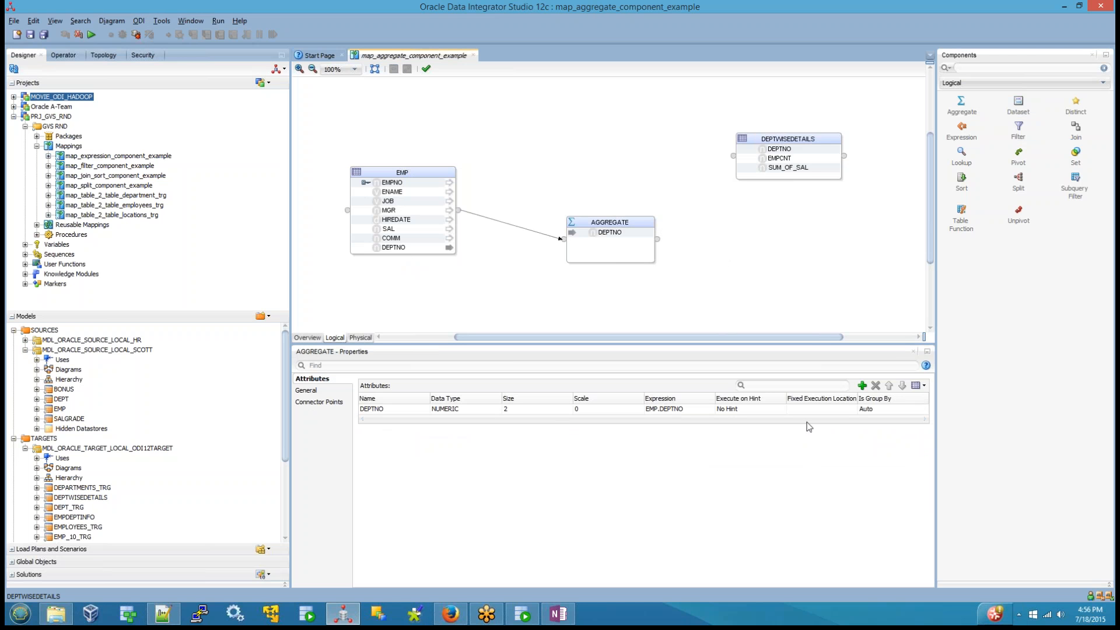
Step: Add a new attribute named EMP_CNT to the AGGREGATE component
click(862, 385)
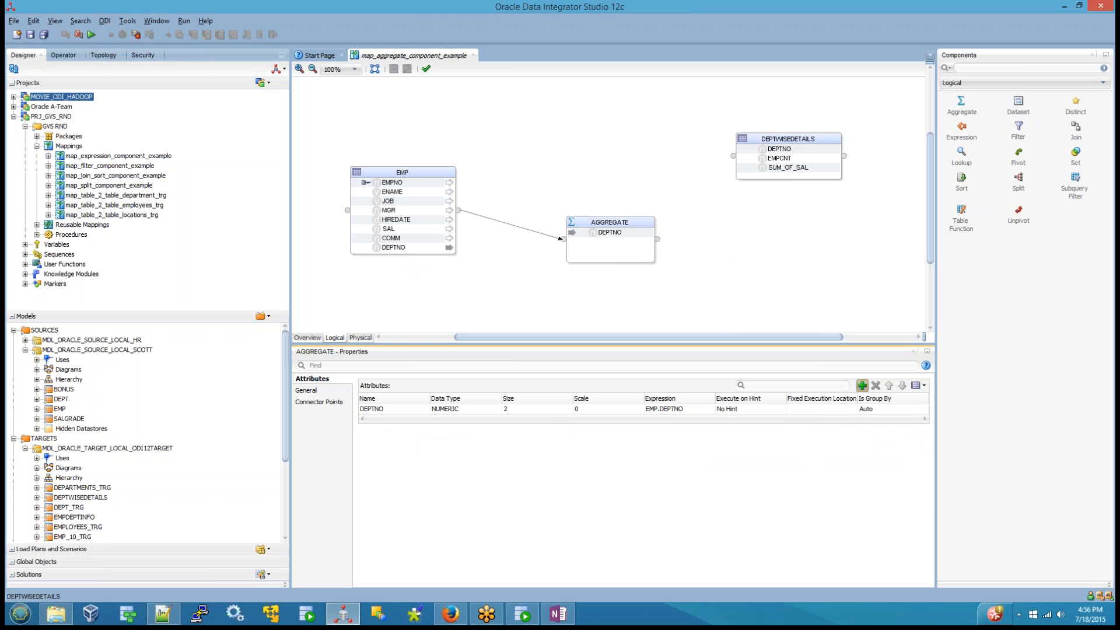
double_click(389, 419)
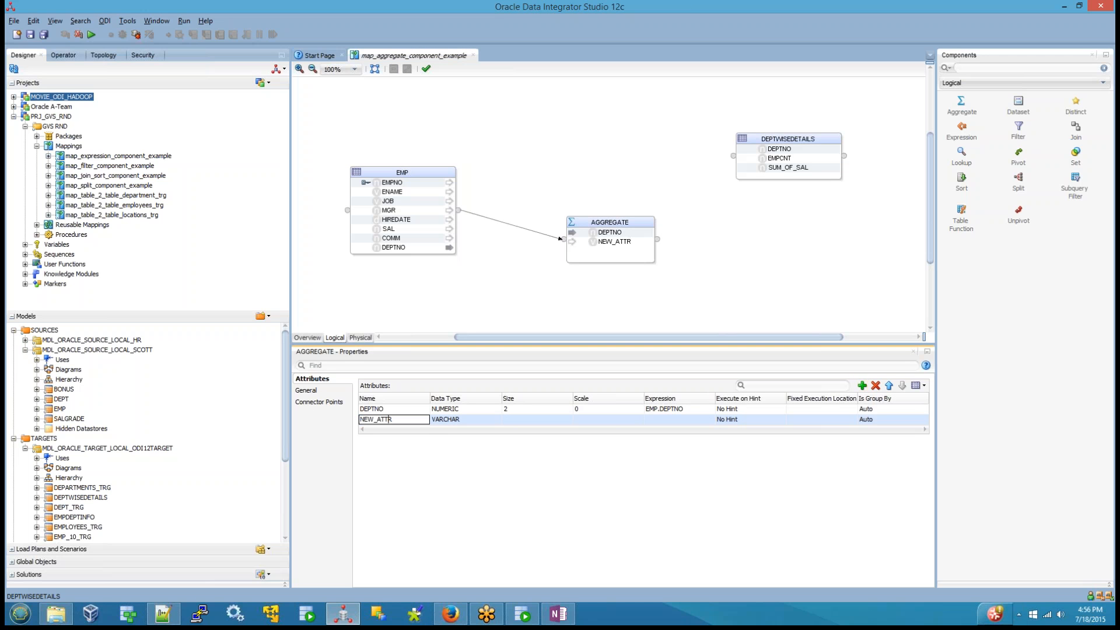
key(ctrl+a)
text(EMP_CNT)
Step: Set the EMP_CNT attribute's data type to NUMERIC with size 3 and scale 0
click(485, 423)
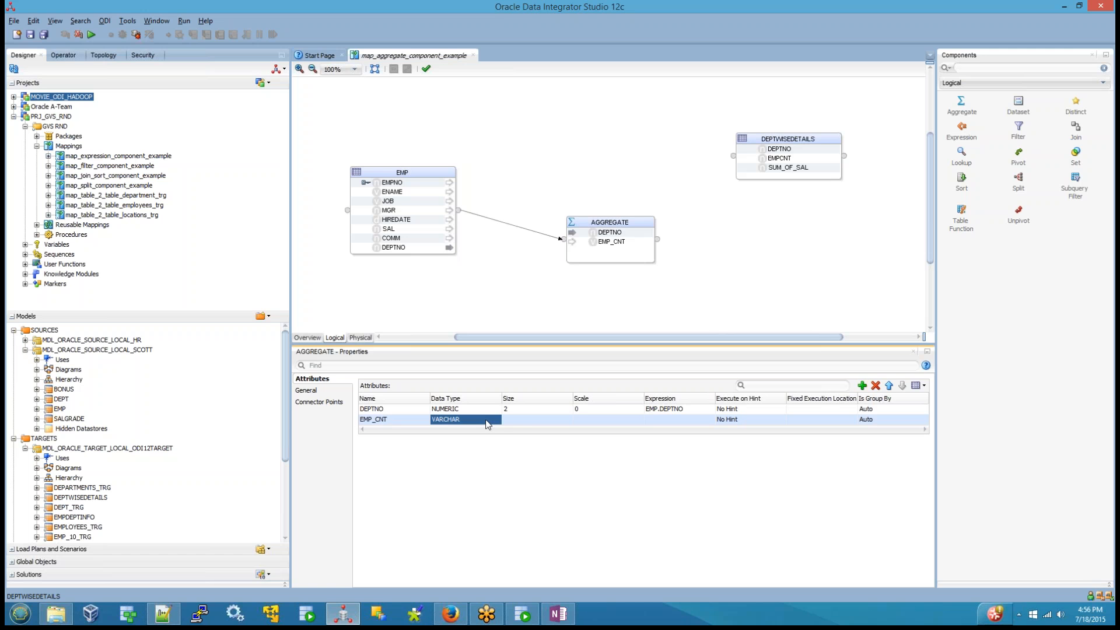
click(488, 421)
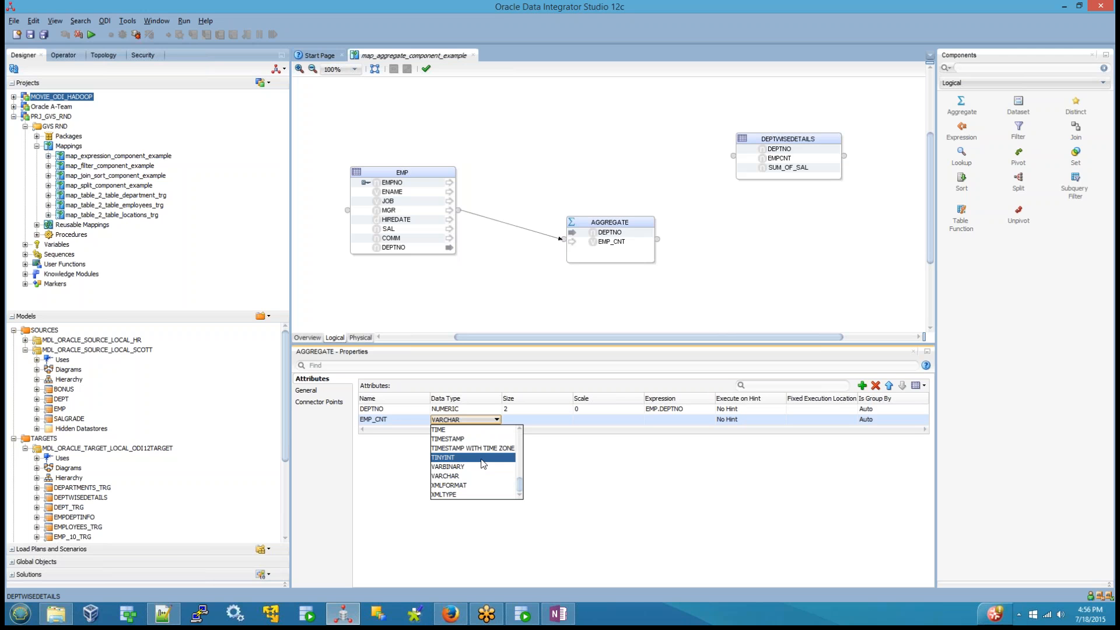
click(467, 439)
click(519, 418)
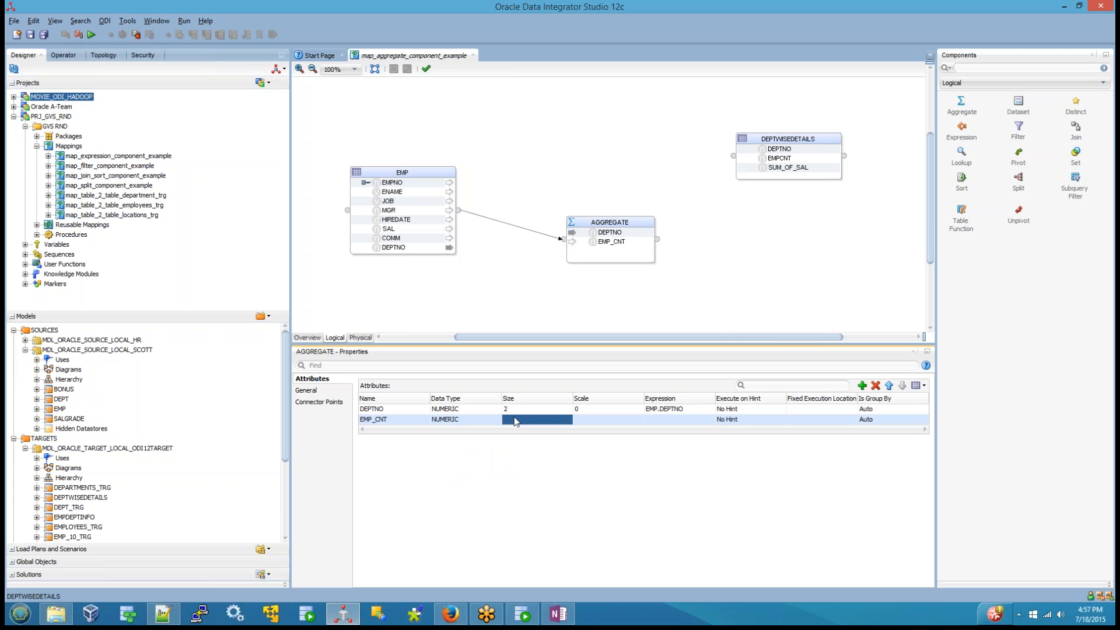
click(518, 418)
text(3)
Step: Define the EMP_CNT expression as COUNT(EMP.EMPNO) using the COUNT aggregate function and the EMPNO attribute
click(659, 425)
click(660, 423)
click(709, 424)
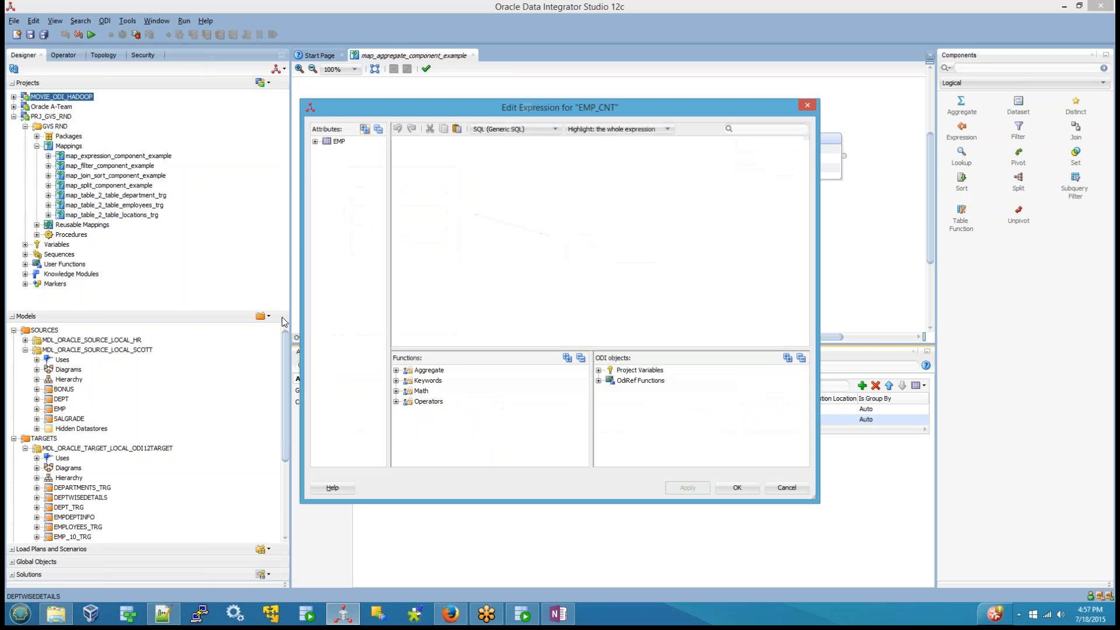
click(315, 141)
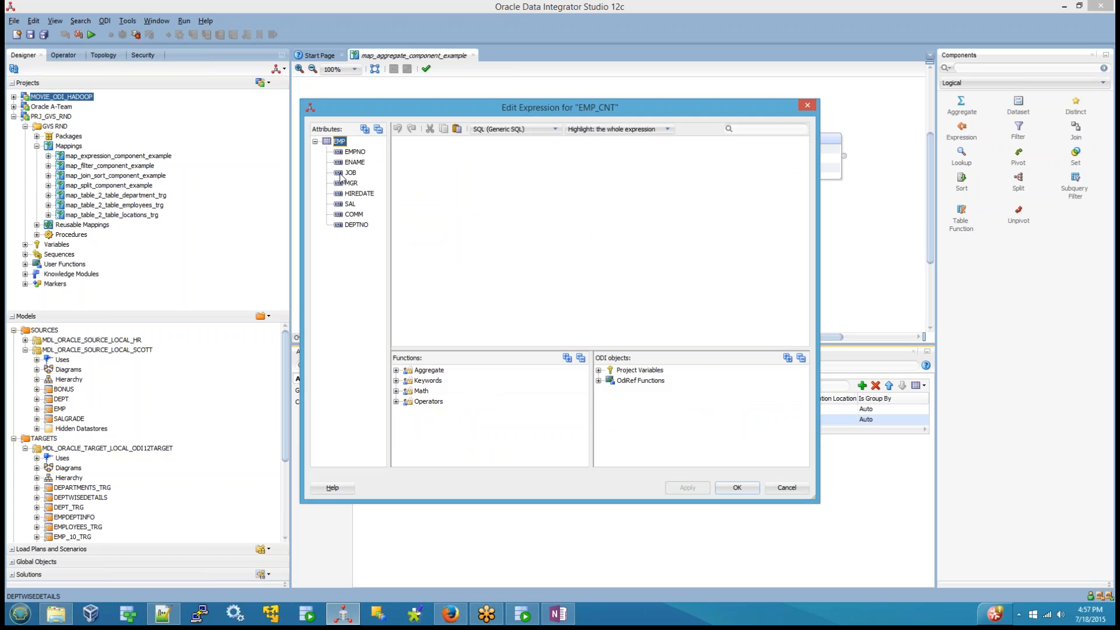
click(396, 371)
double_click(439, 392)
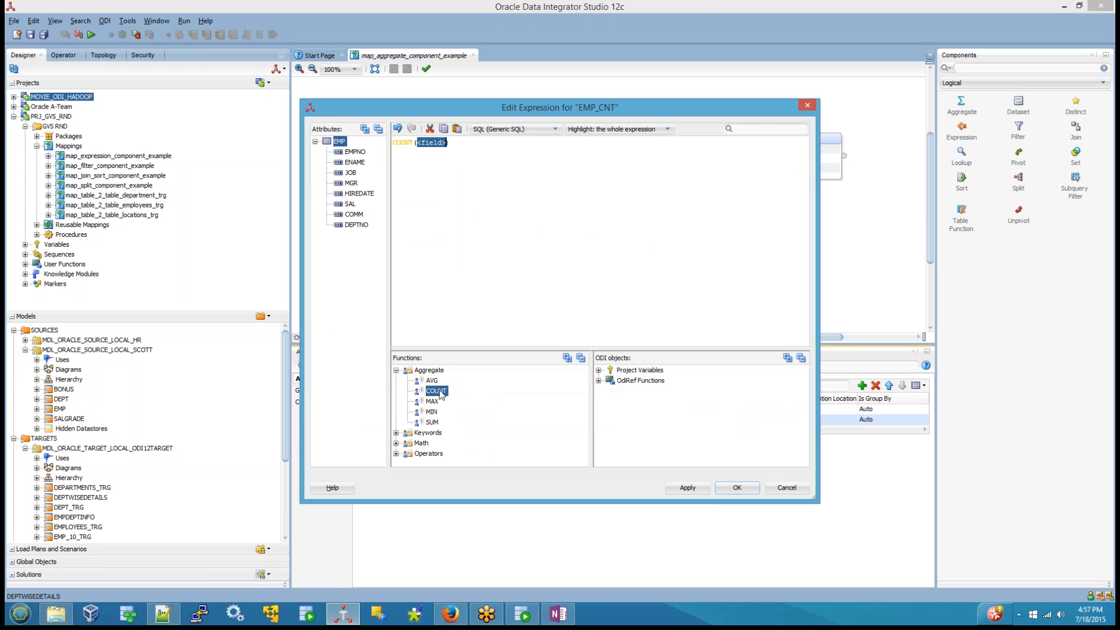
key(Delete)
double_click(355, 152)
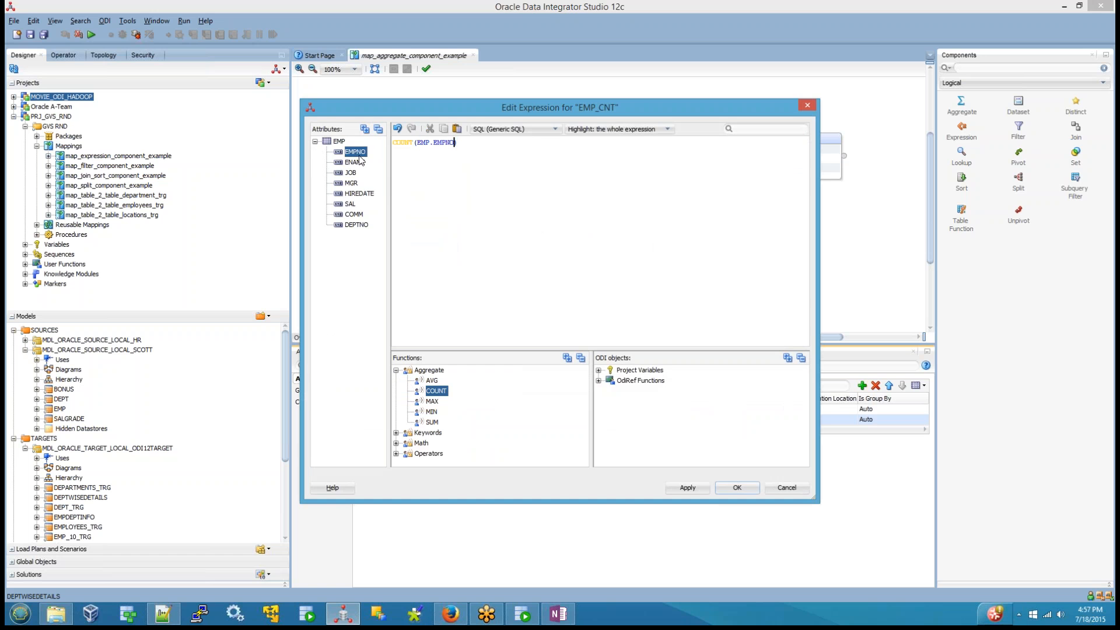
click(735, 488)
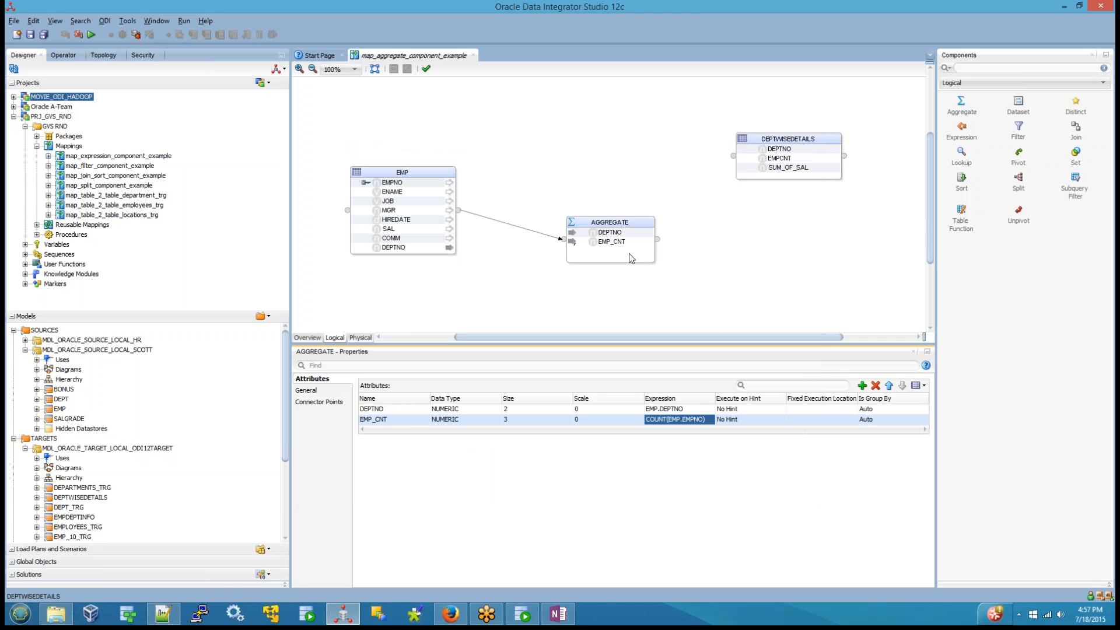
Step: Add another attribute named DEPTWISE_TOTAL_SAL to the AGGREGATE component
click(863, 385)
click(385, 430)
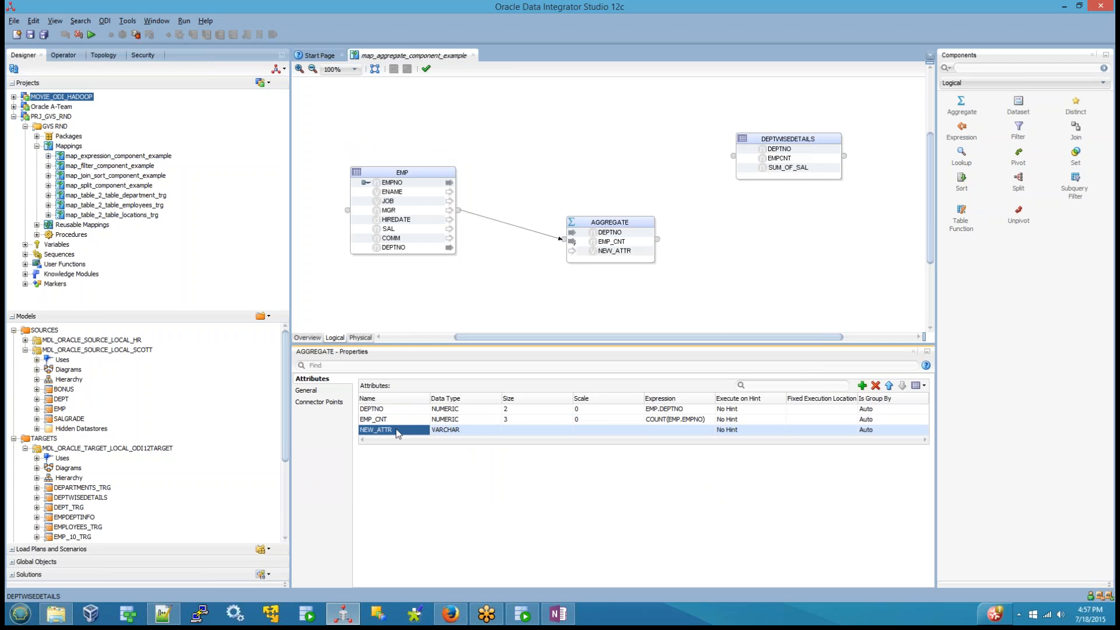
click(385, 430)
key(BackSpace)
key(BackSpace)
key(BackSpace)
key(BackSpace)
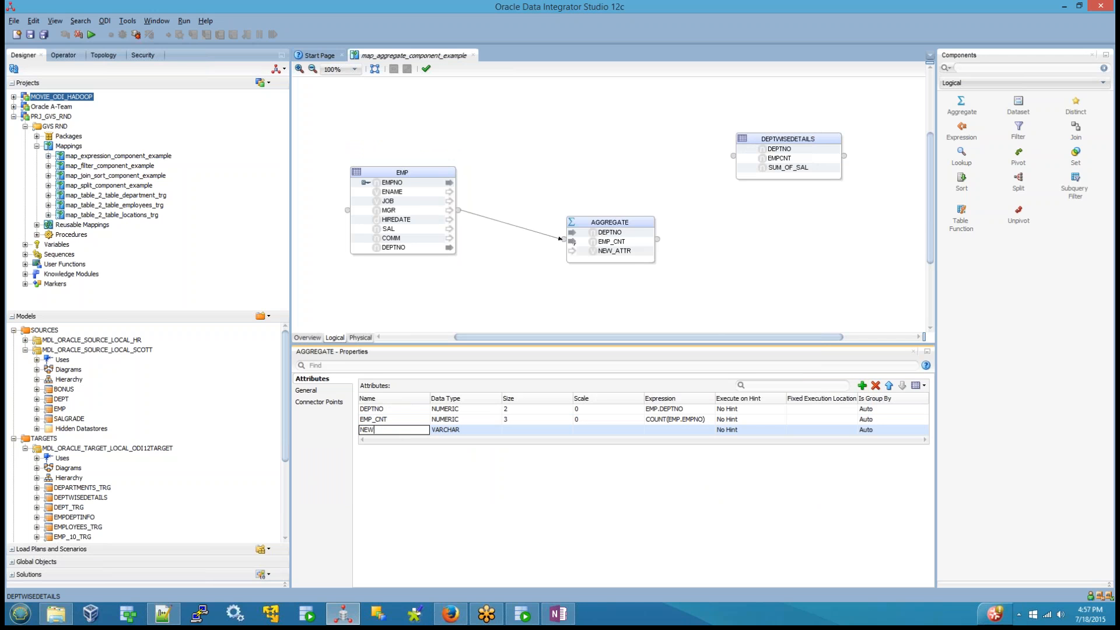
key(BackSpace)
text(DEPTWISE_TAOTAL_SAL)
Step: Set the DEPTWISE_TOTAL_SAL attribute's data type to NUMERIC with size 7 and scale 2
click(454, 432)
click(453, 435)
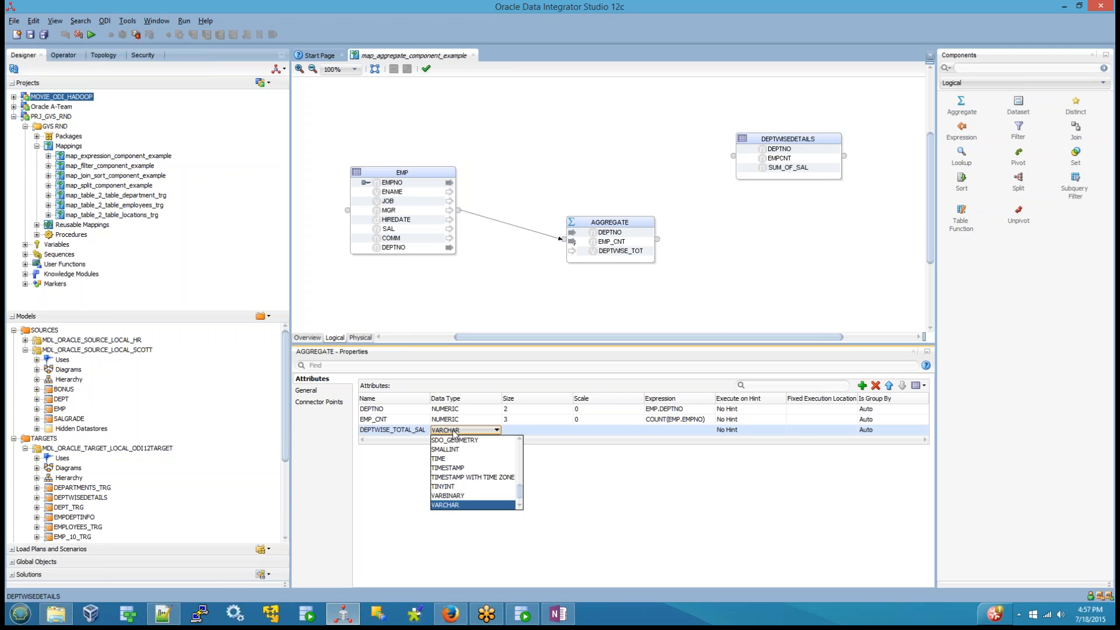
scroll(467, 467, down, 3)
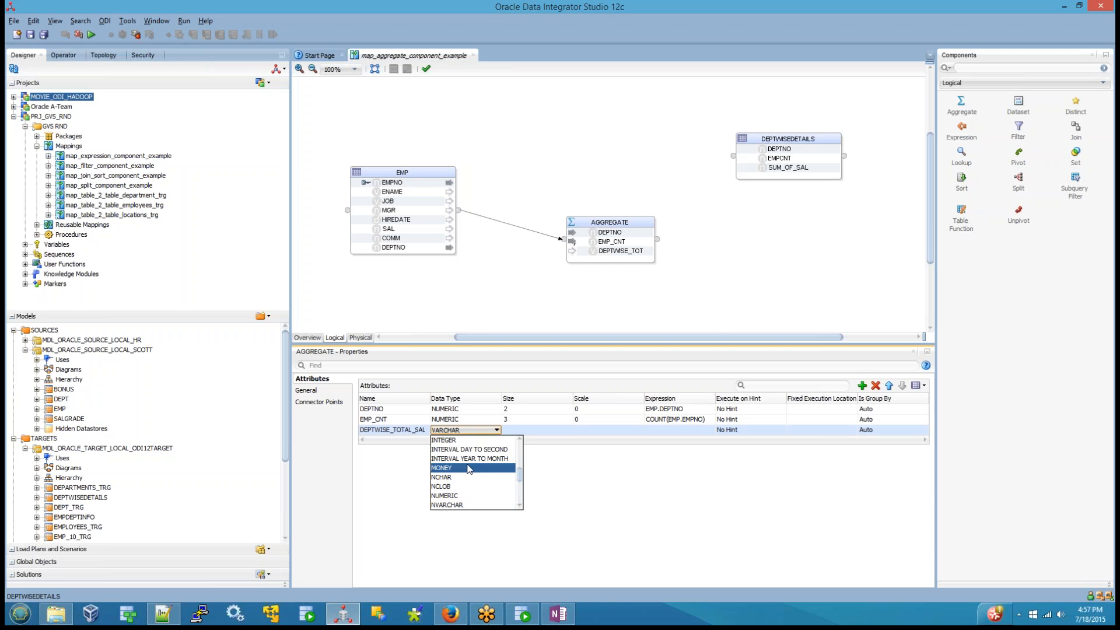
click(457, 496)
click(525, 430)
click(525, 430)
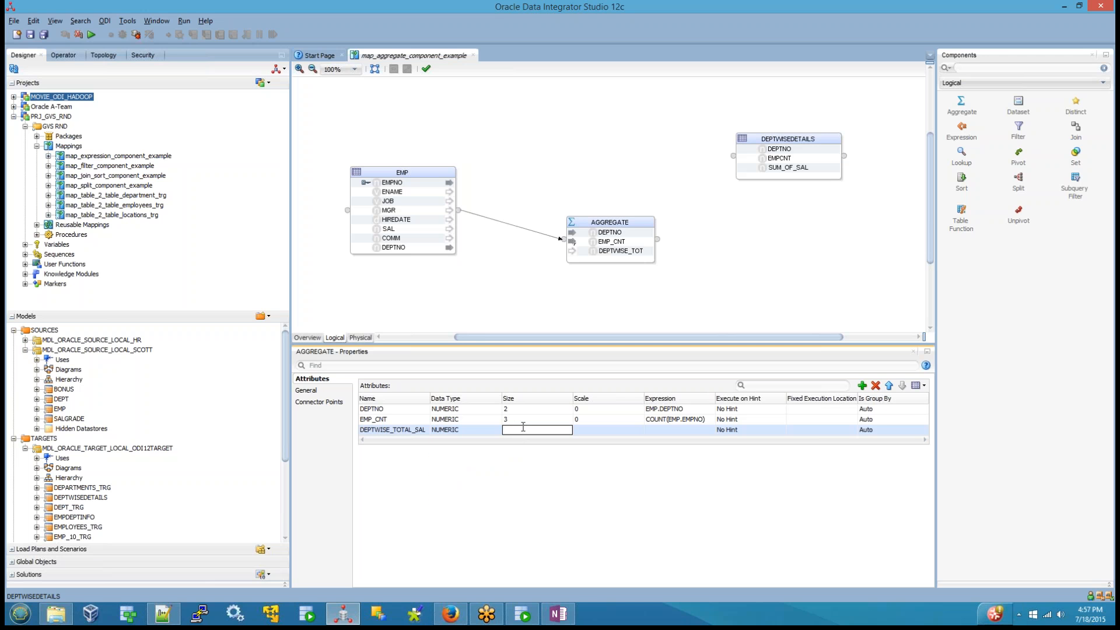
text(7)
text(2)
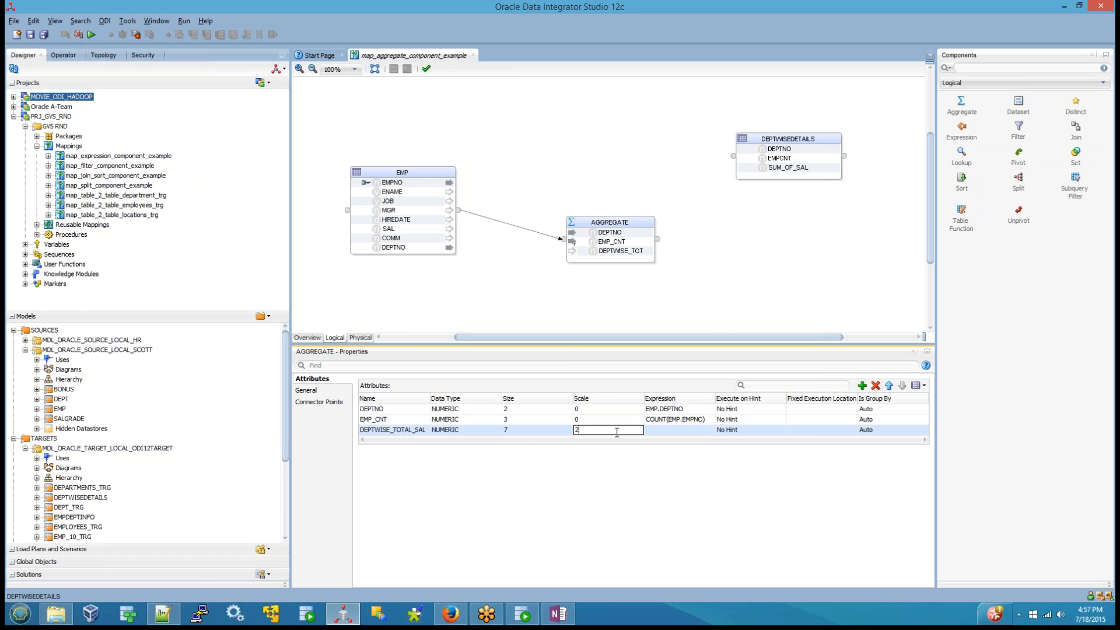
Step: Define the DEPTWISE_TOTAL_SAL expression as SUM(EMP.SAL) using the SUM aggregate function and the SAL attribute
click(698, 432)
click(708, 430)
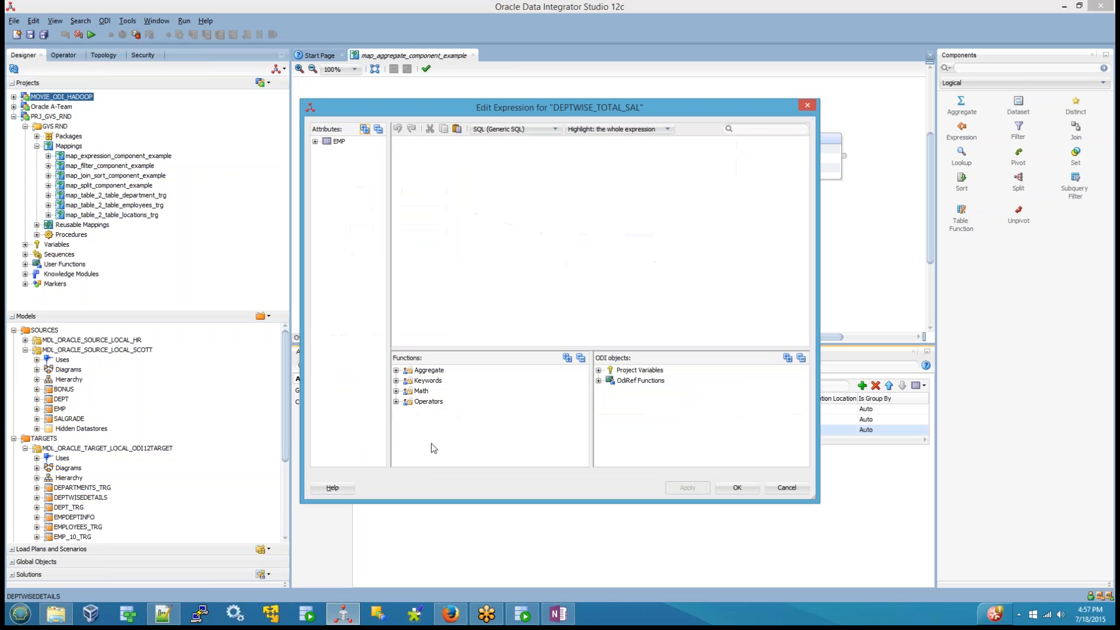
click(397, 370)
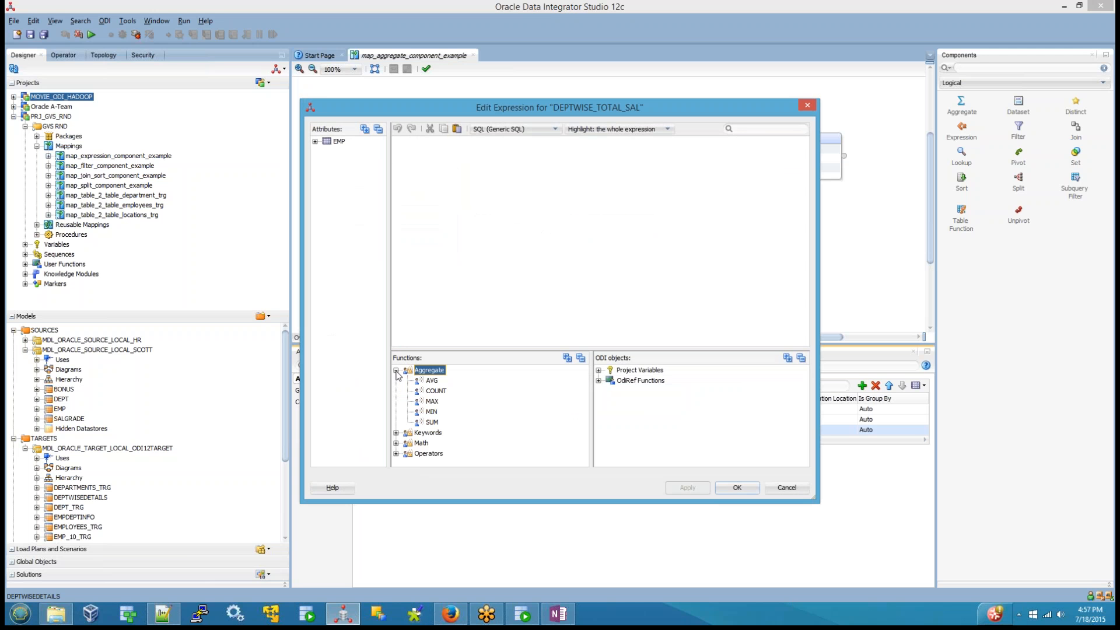
double_click(432, 422)
click(316, 142)
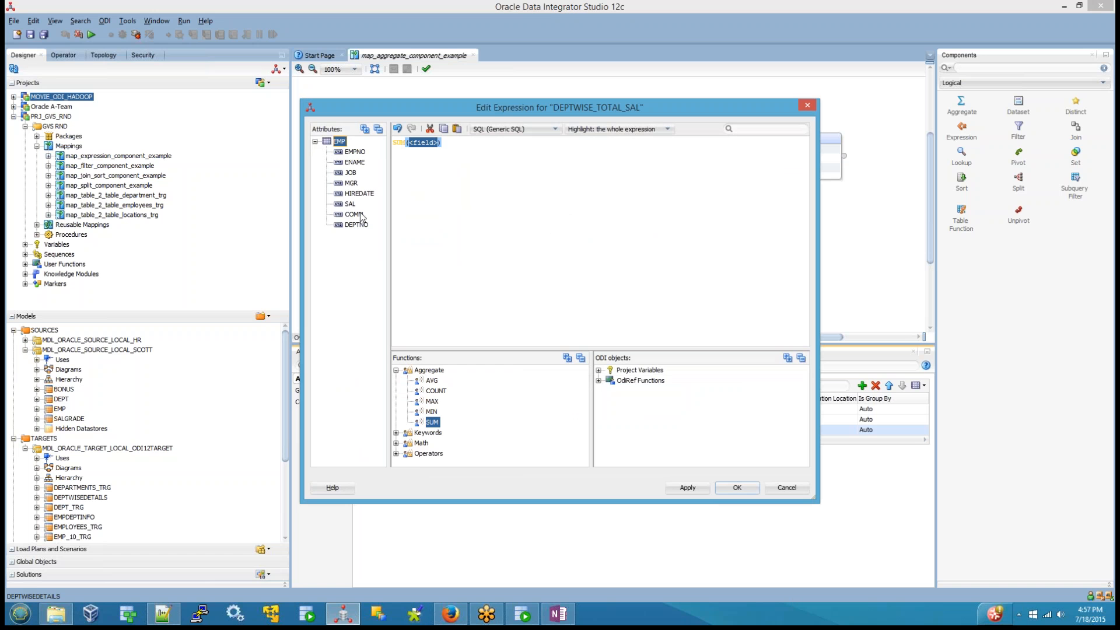
double_click(352, 205)
click(736, 488)
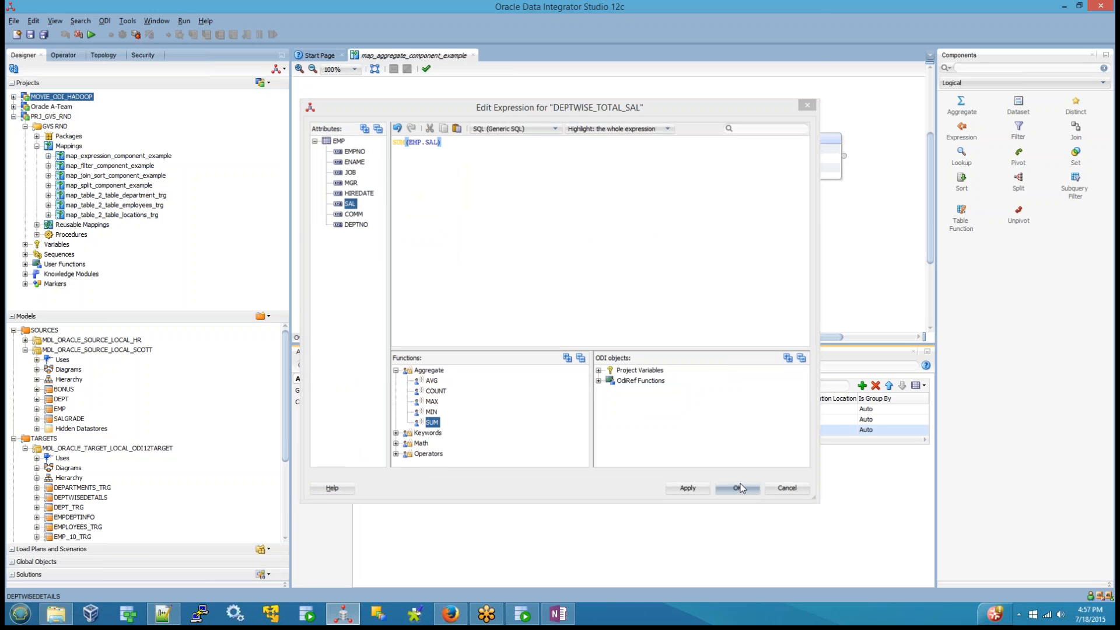
Step: Map the EMP source's DEPTNO attribute directly to the DEPTNO attribute of the DEPTWISEDETAILS target
click(762, 310)
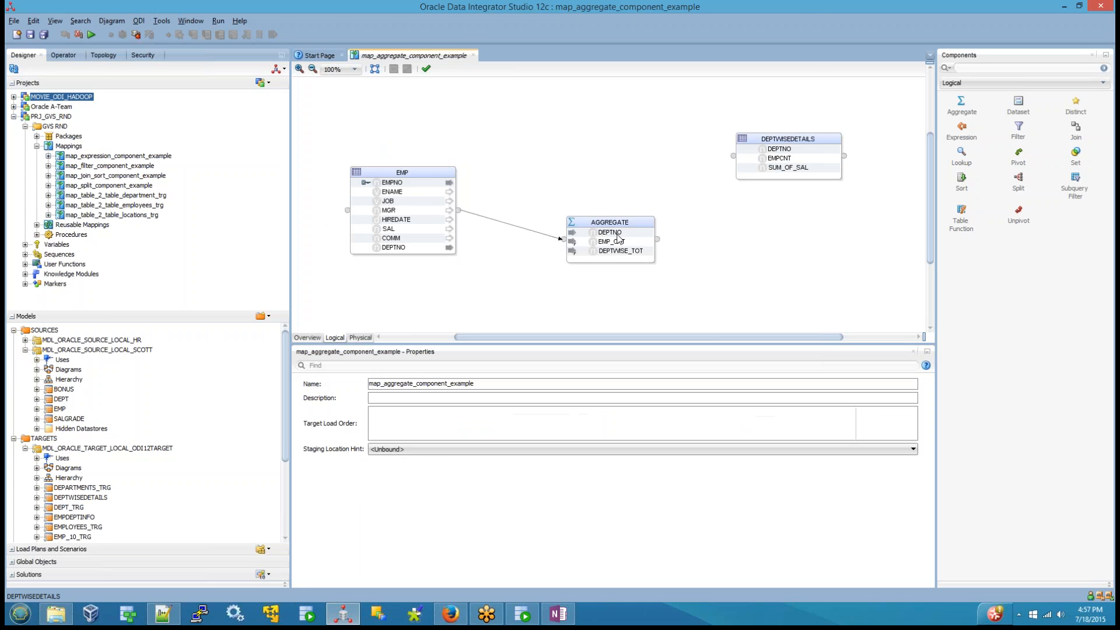
click(394, 248)
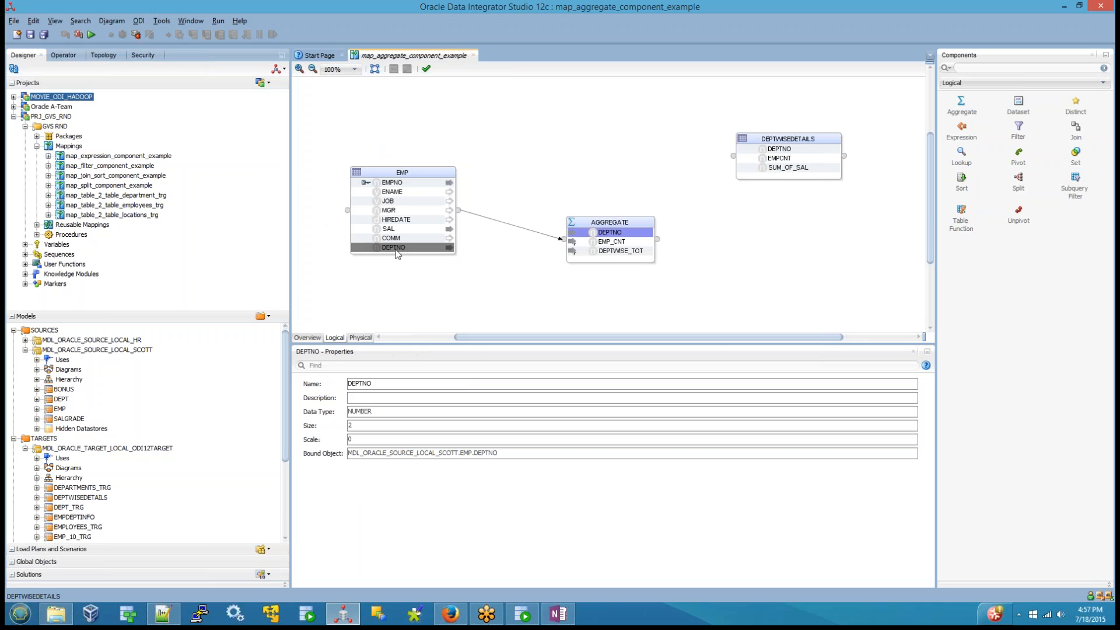
drag(399, 252, 782, 152)
click(797, 263)
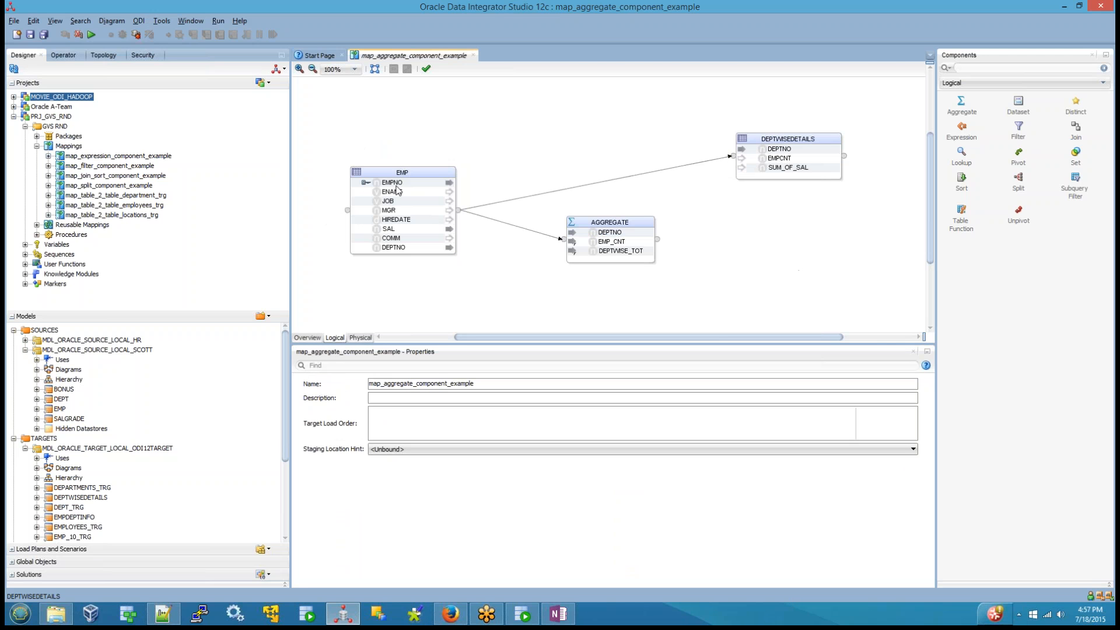
drag(397, 185, 785, 185)
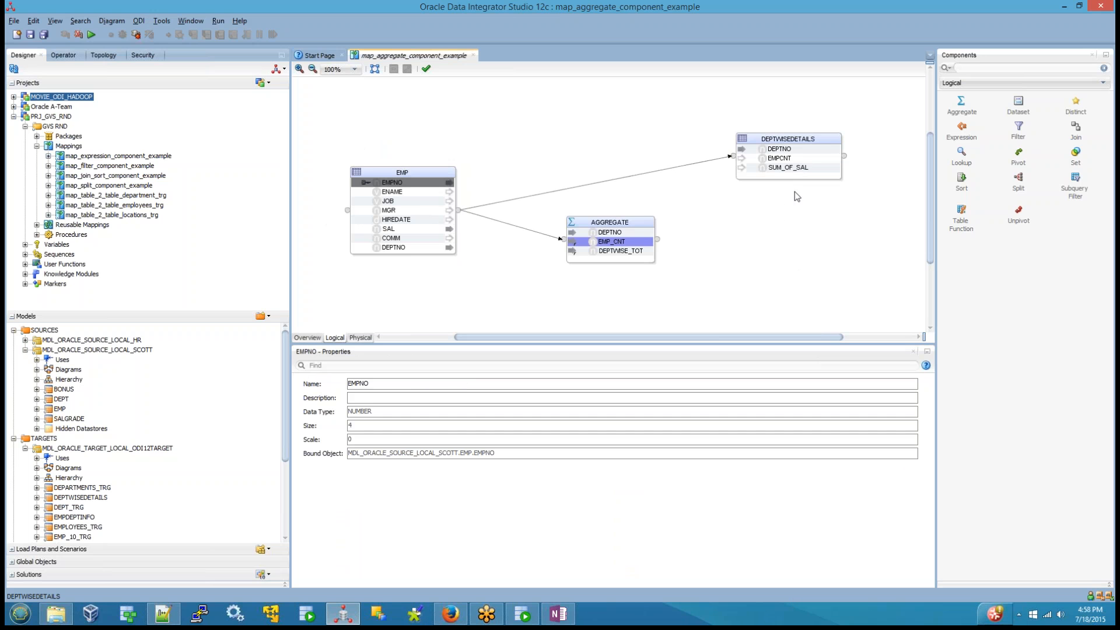
click(708, 163)
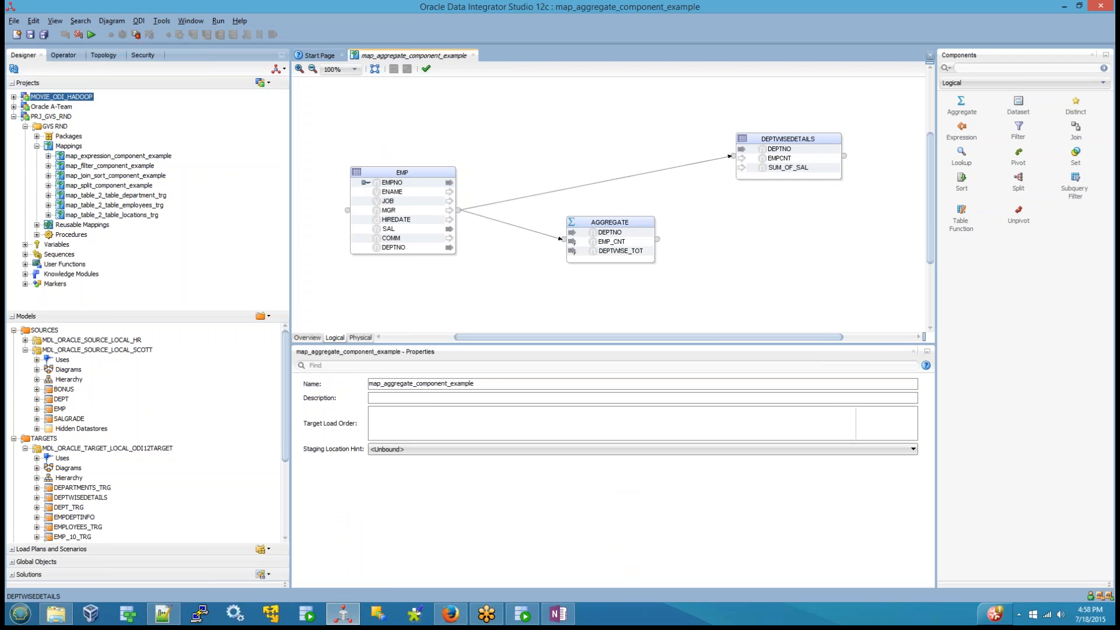
key(Delete)
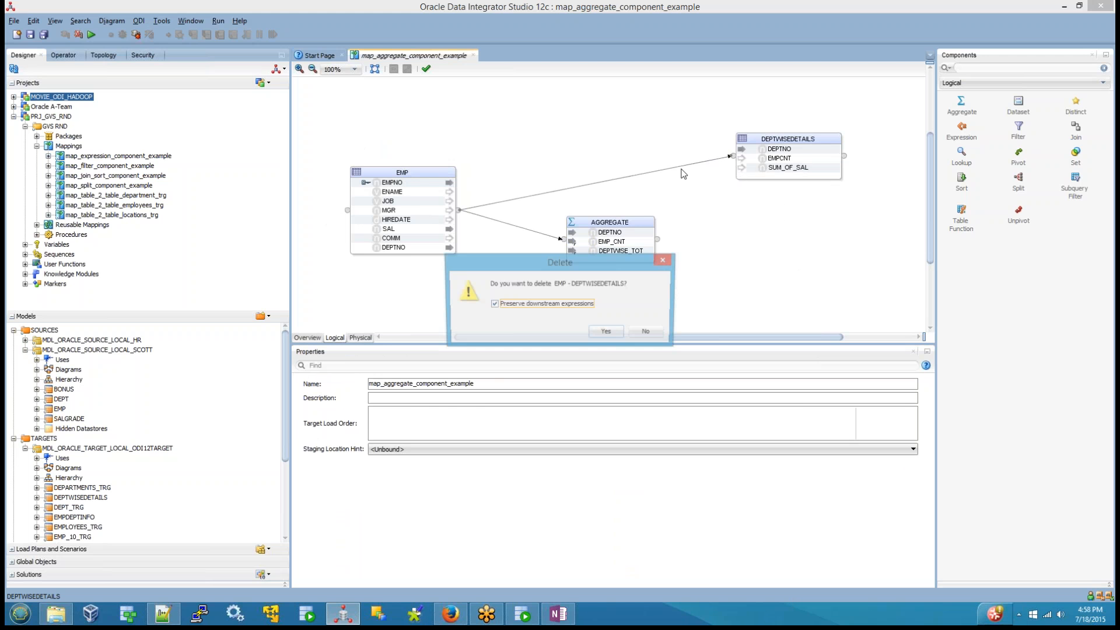
click(536, 305)
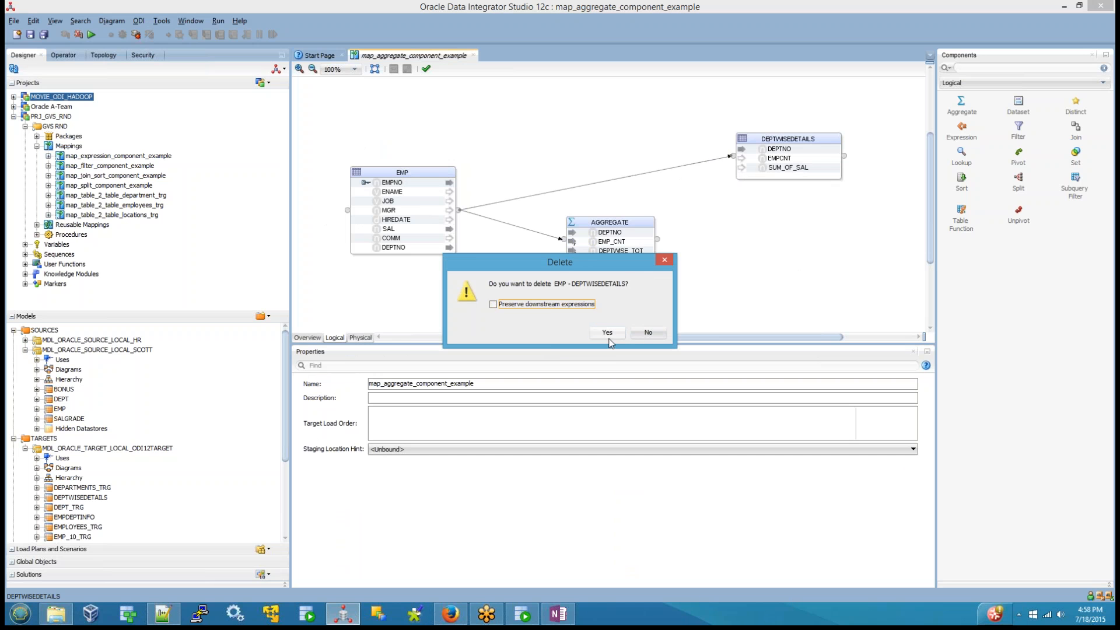
click(651, 335)
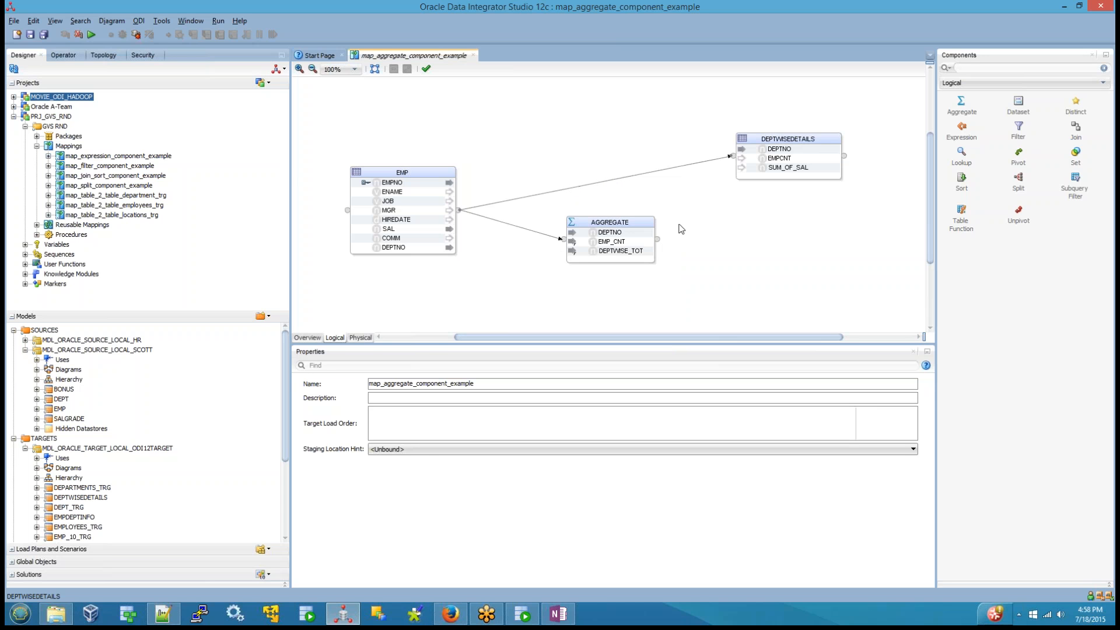
Step: Delete the direct connection between EMP and DEPTWISEDETAILS without preserving its downstream expressions
click(649, 174)
key(Delete)
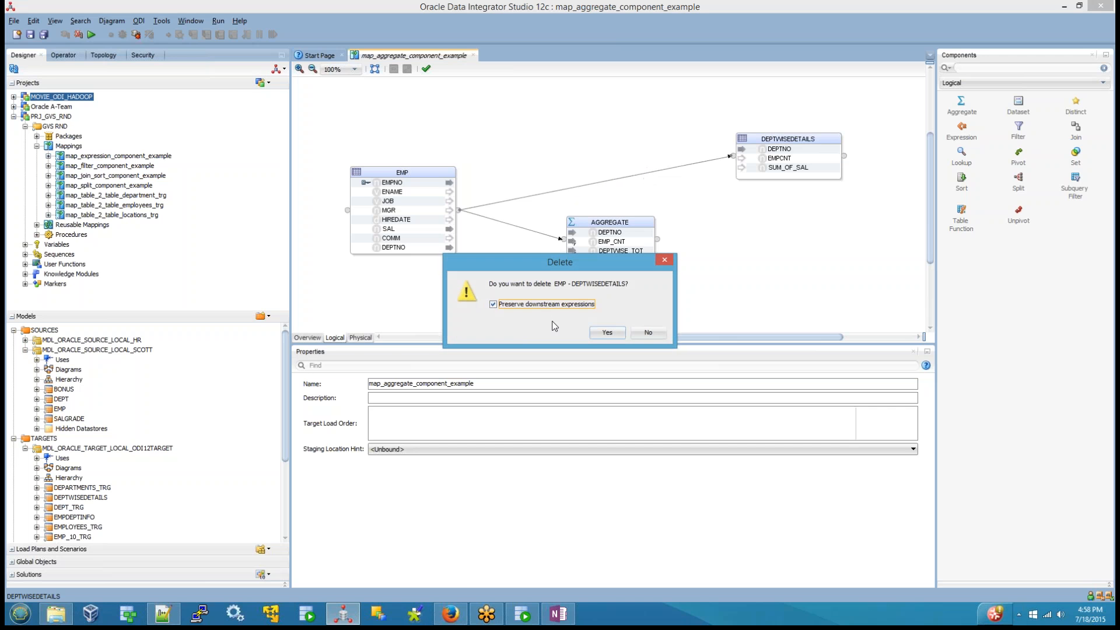
click(607, 332)
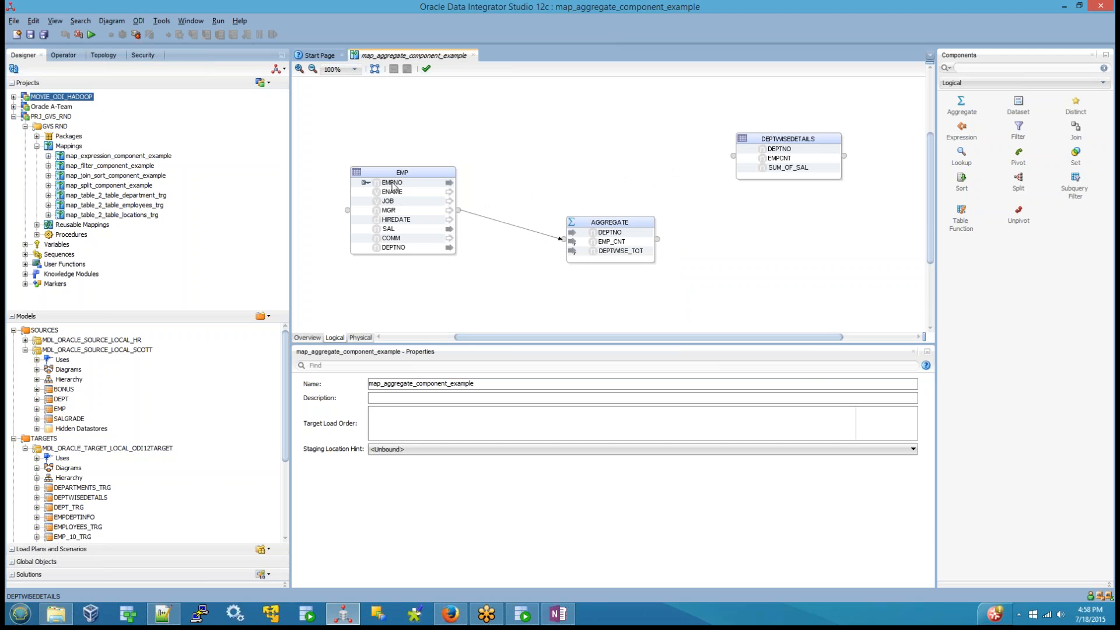
Step: Map EMP's EMPNO to DEPTNO in DEPTWISEDETAILS and try to connect AGGREGATE's EMP_CNT to the target's EMPCNT
drag(392, 183, 774, 152)
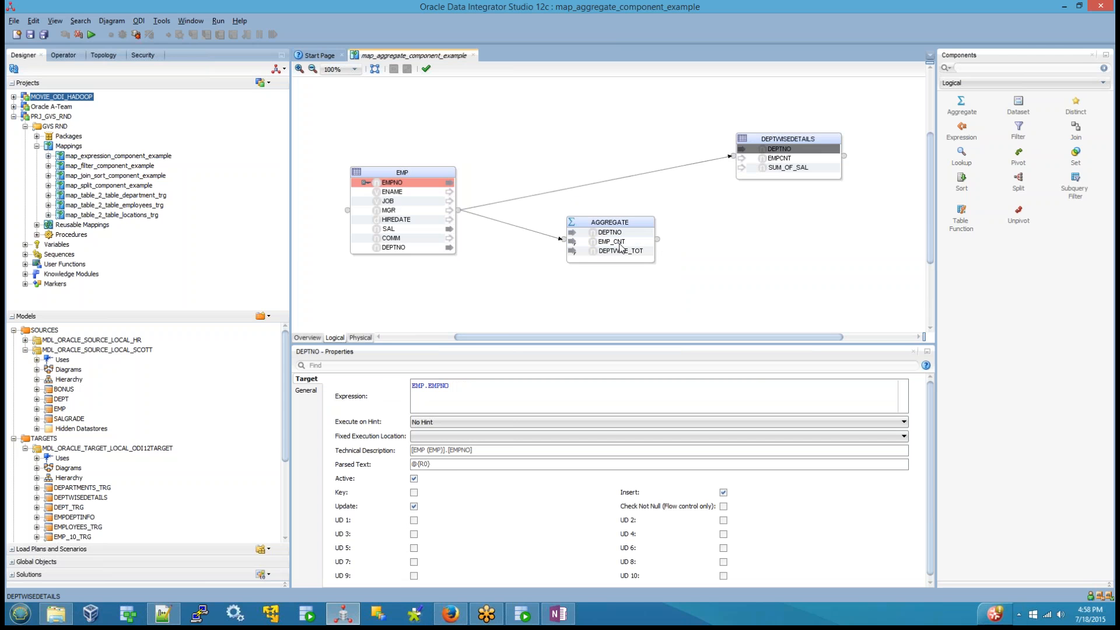
drag(619, 242, 789, 160)
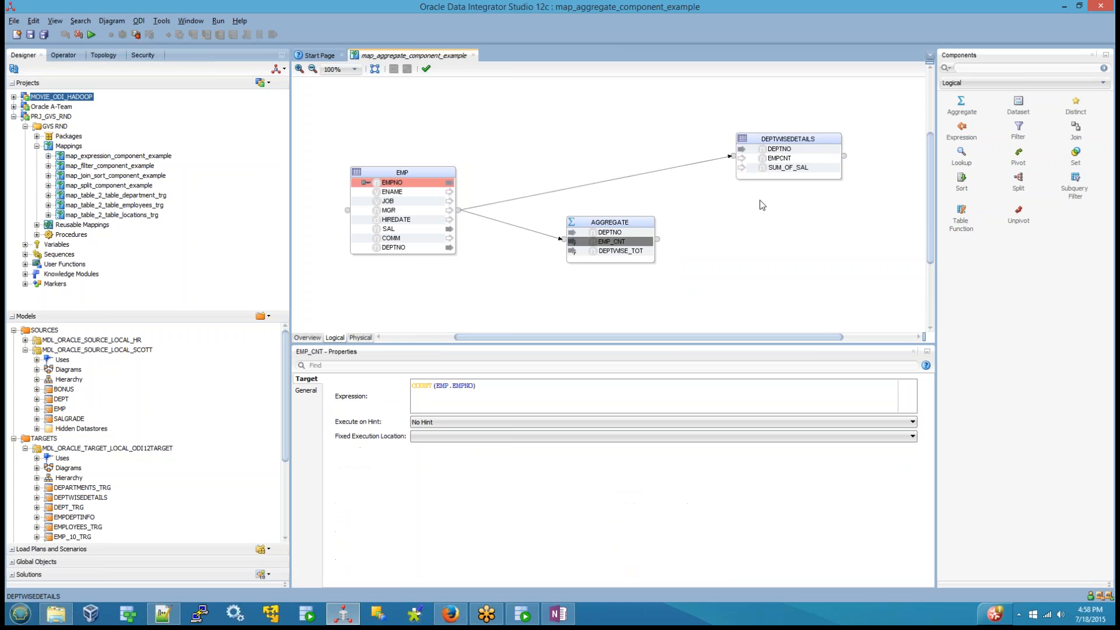
click(775, 163)
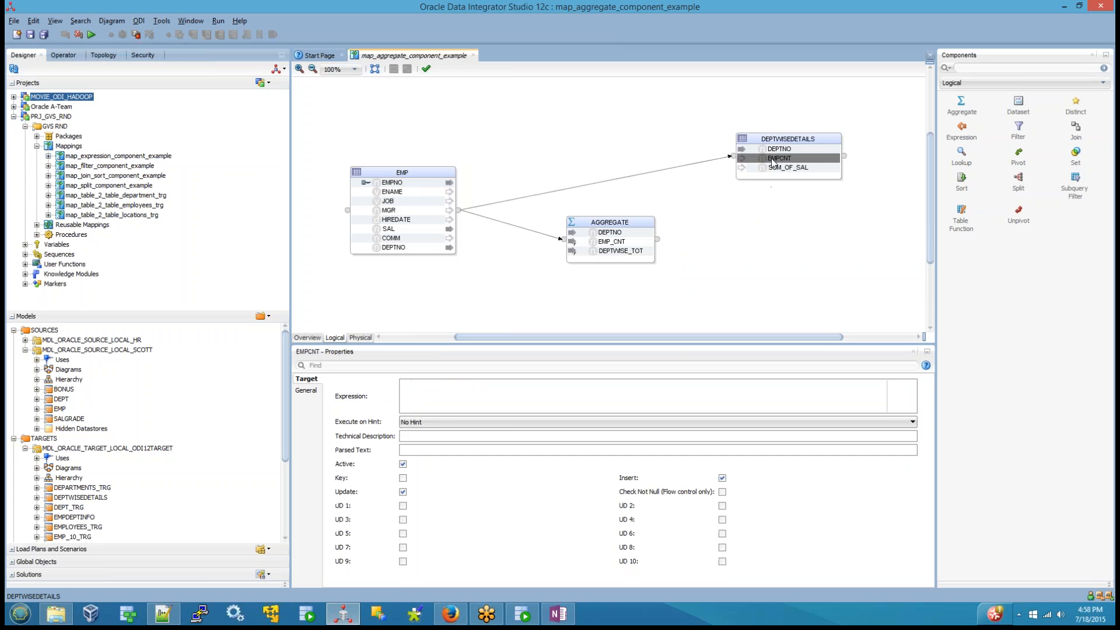
drag(728, 178, 785, 159)
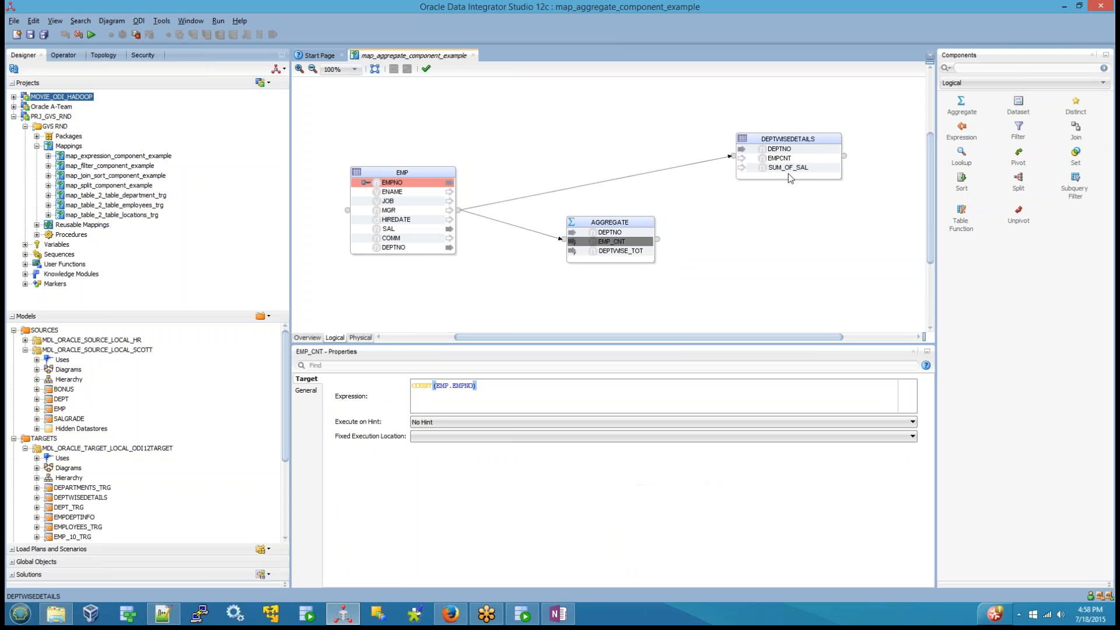
click(768, 238)
click(782, 159)
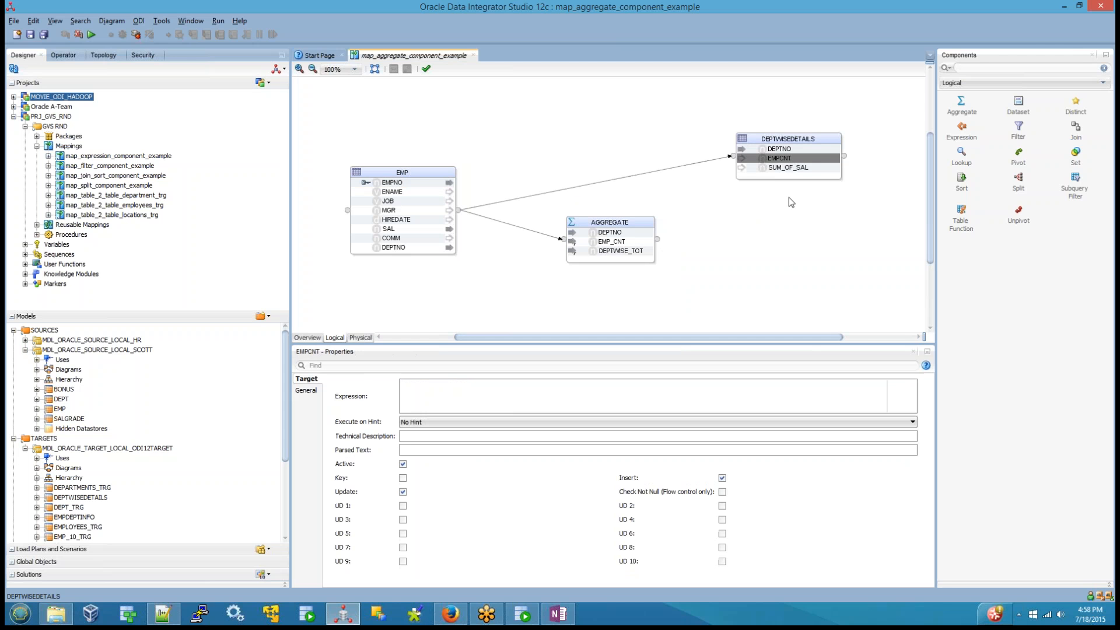
drag(657, 239, 734, 157)
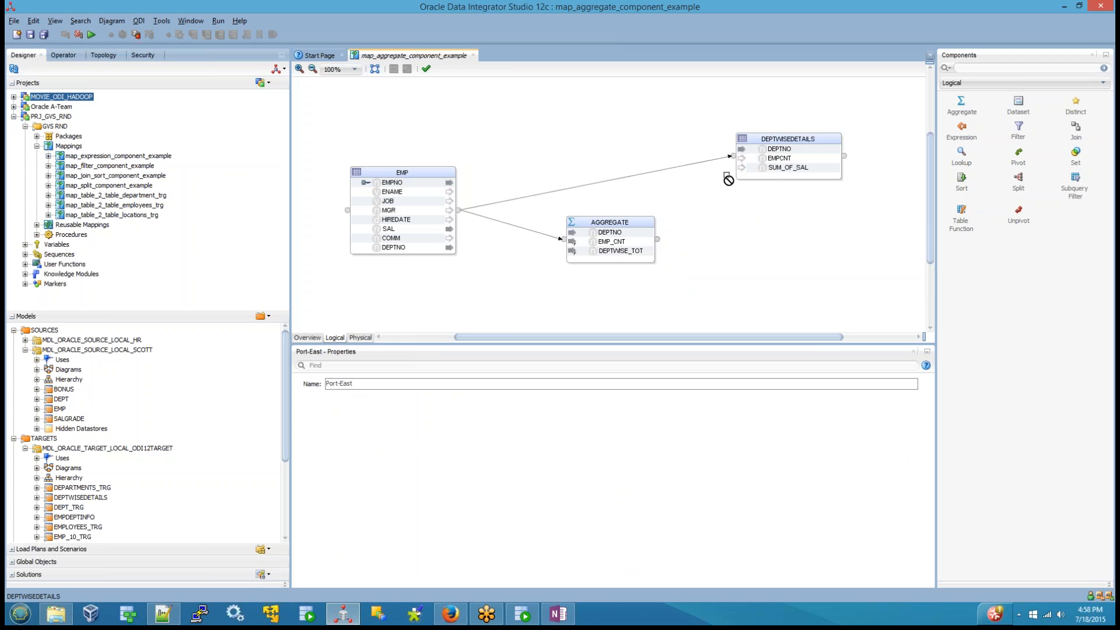
click(729, 248)
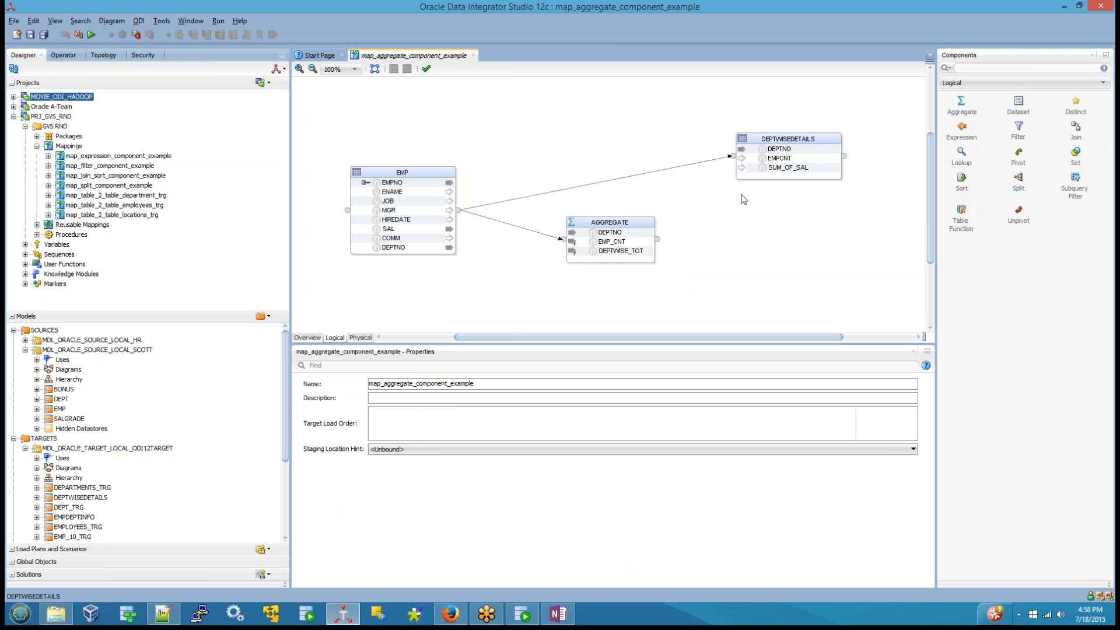
Step: Delete the EMP to DEPTWISEDETAILS connection while preserving downstream expressions
drag(707, 197, 509, 283)
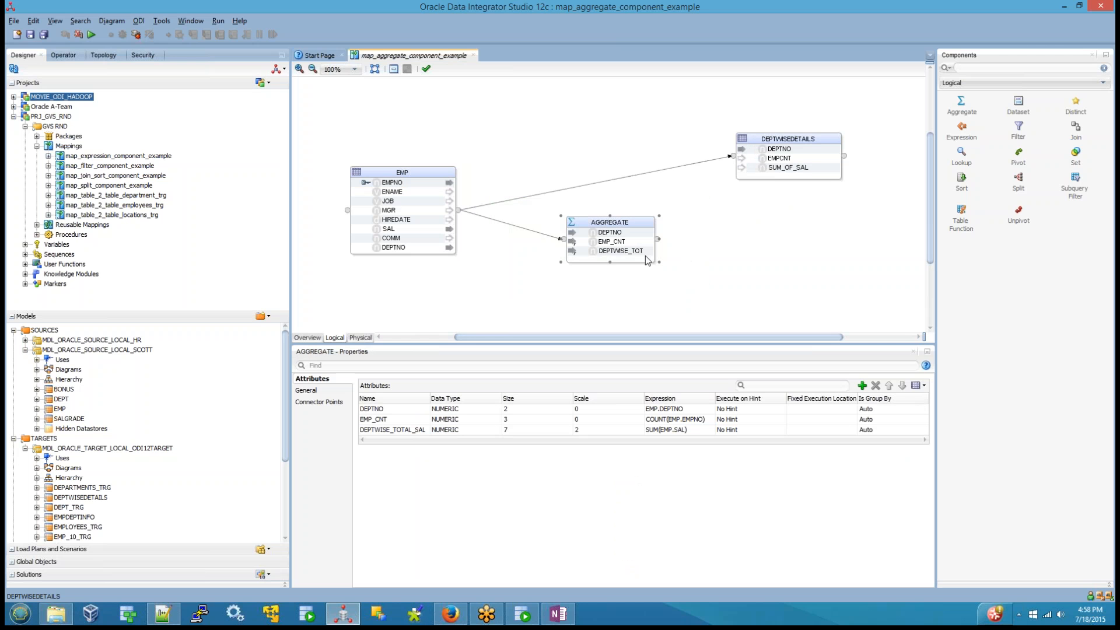
click(622, 179)
key(Delete)
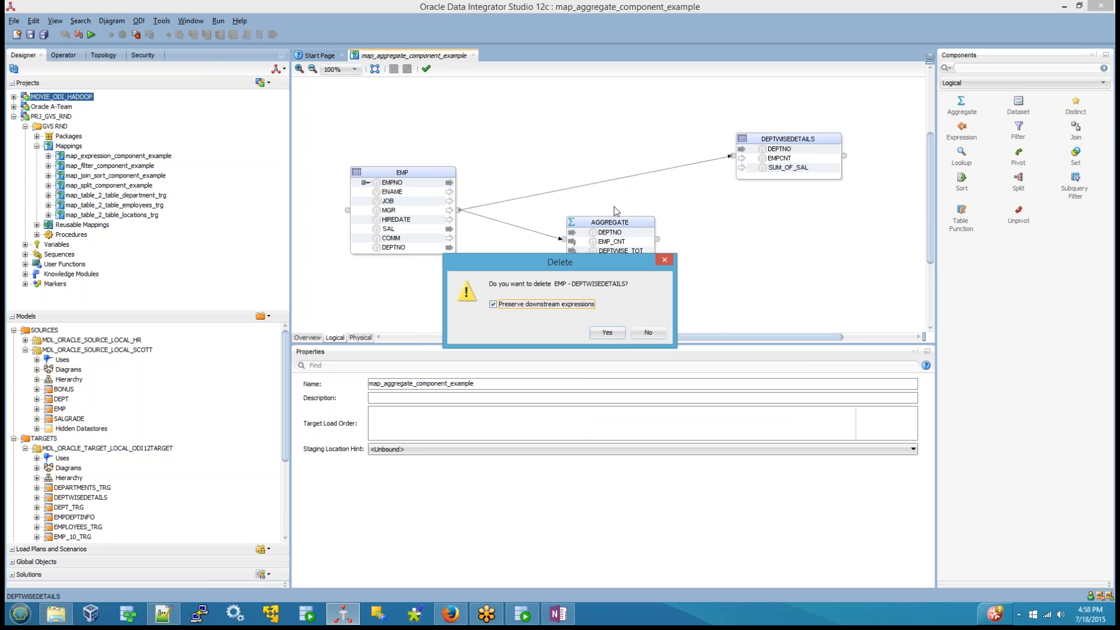
click(622, 335)
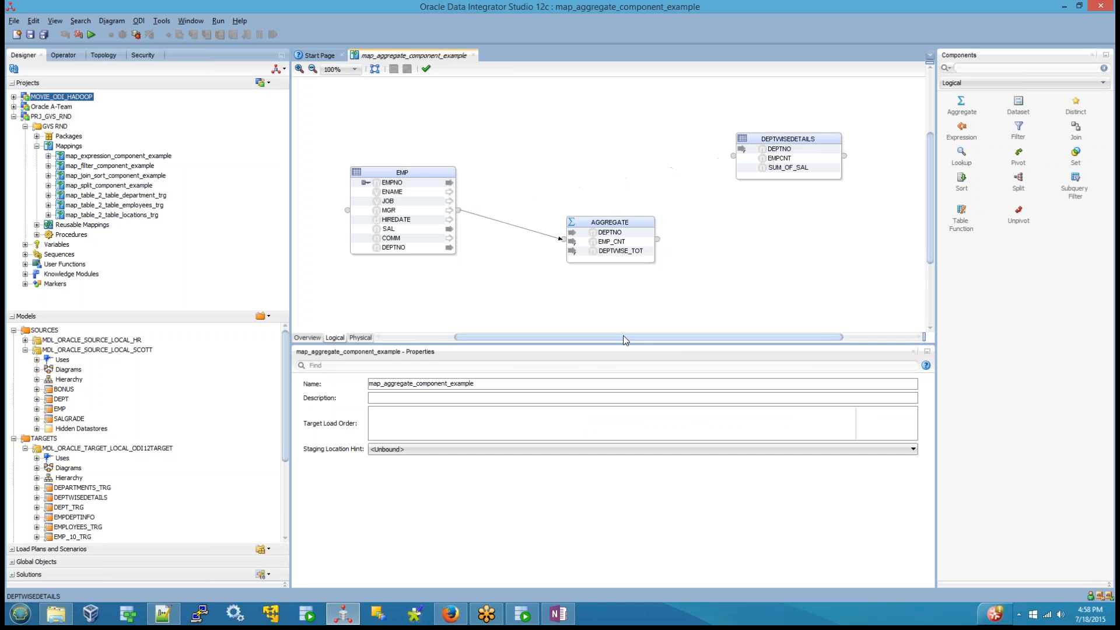
Step: Clear the leftover EMP.EMPNO expression from the DEPTNO attribute of DEPTWISEDETAILS
click(770, 139)
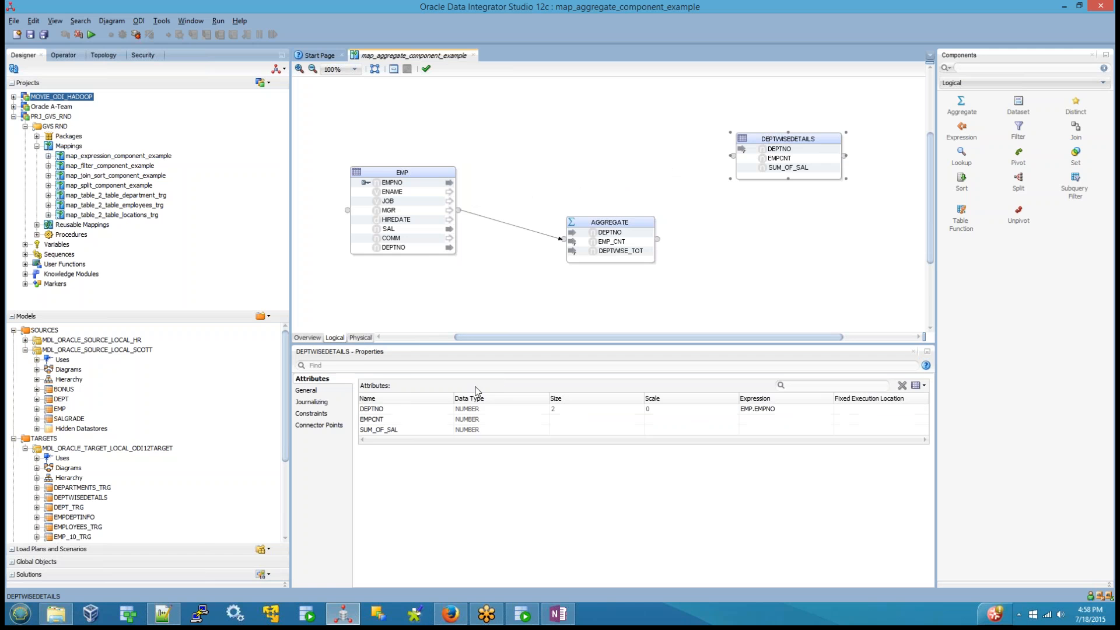
click(780, 149)
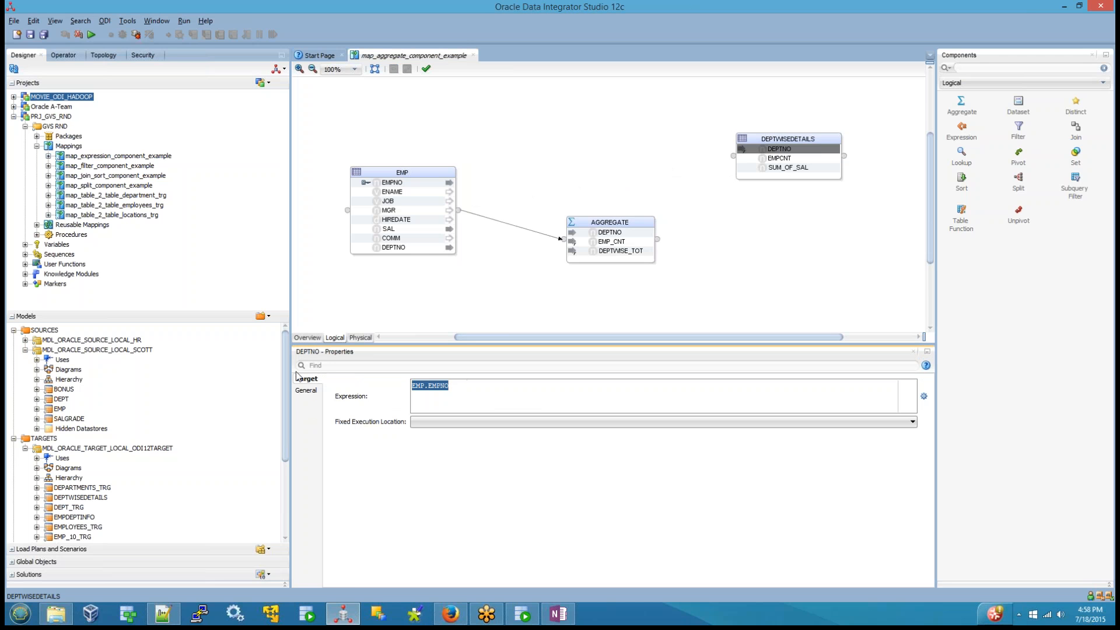
click(703, 264)
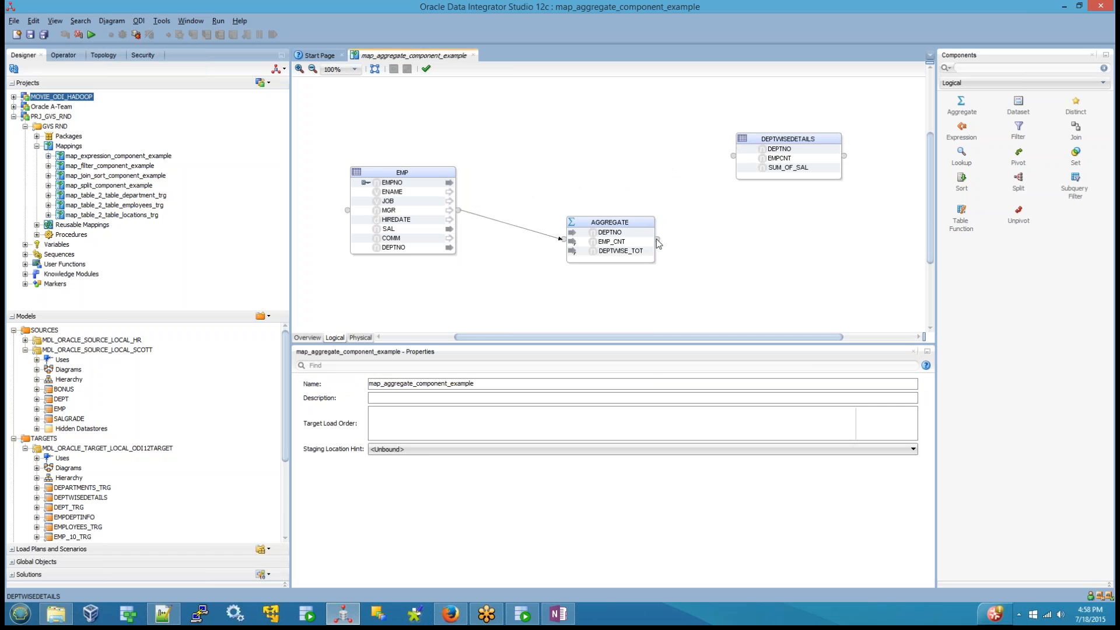
Step: Connect AGGREGATE to DEPTWISEDETAILS with by-name matching, Create Attributes On Source and Auto Map, and reposition and enlarge the AGGREGATE component
drag(658, 243, 736, 156)
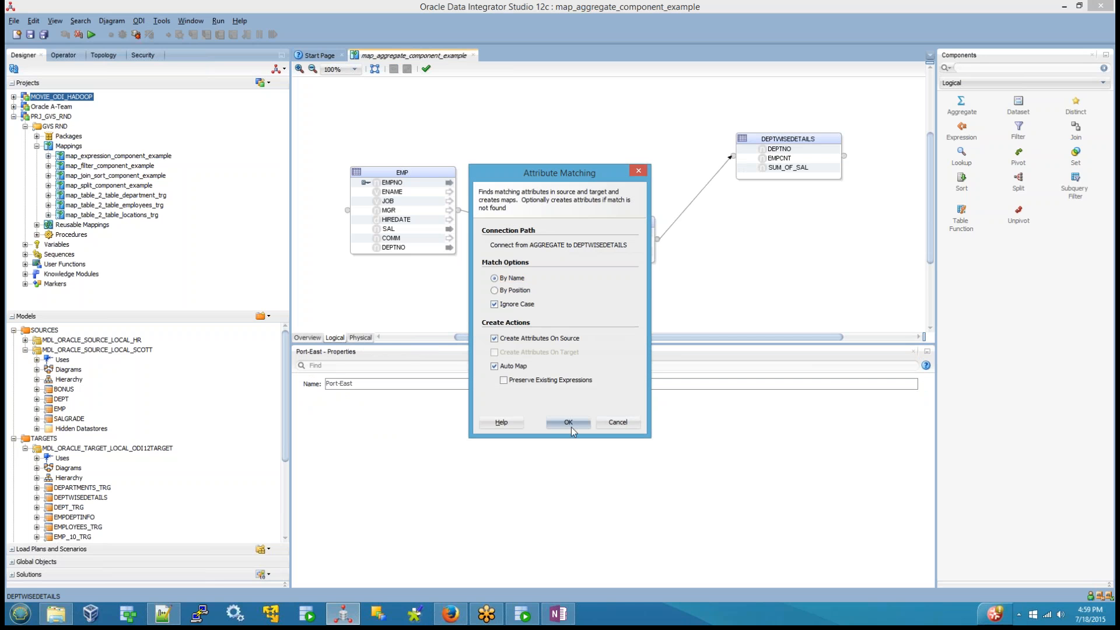
click(569, 422)
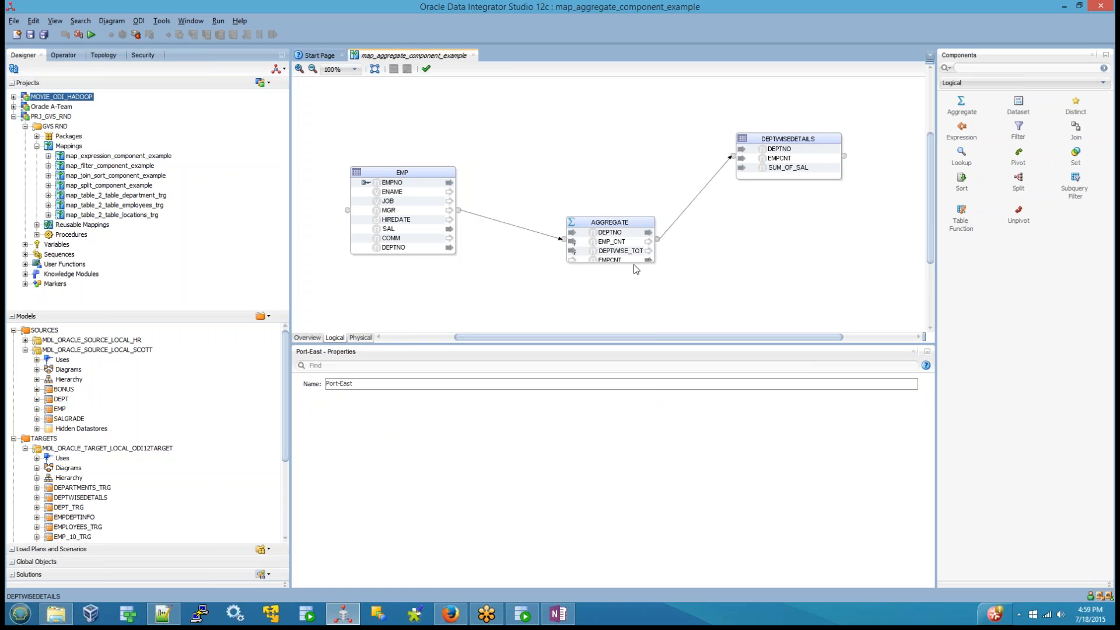
drag(624, 221, 616, 161)
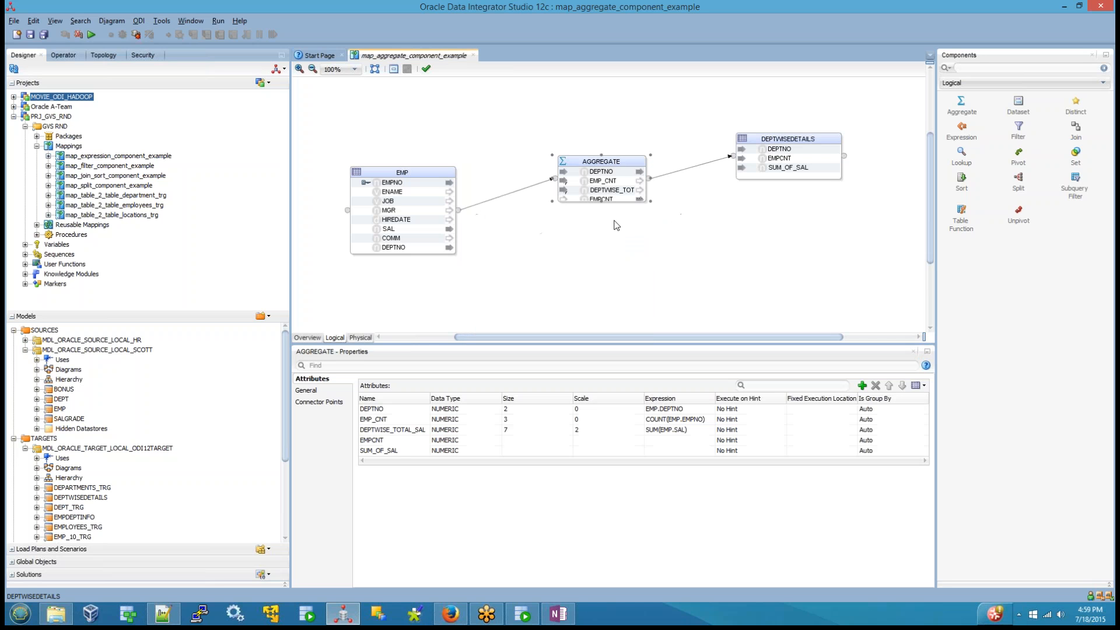
drag(651, 201, 669, 229)
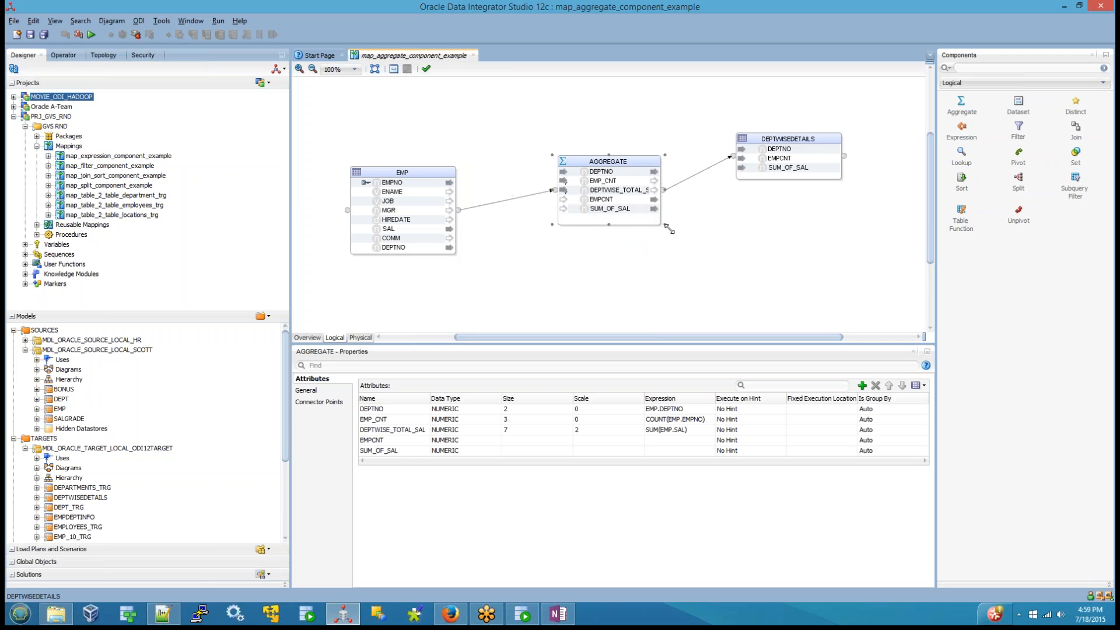
Step: Delete the DEPTWISE_TOTAL_SAL, EMPCNT and SUM_OF_SAL attributes from the AGGREGATE component
click(623, 192)
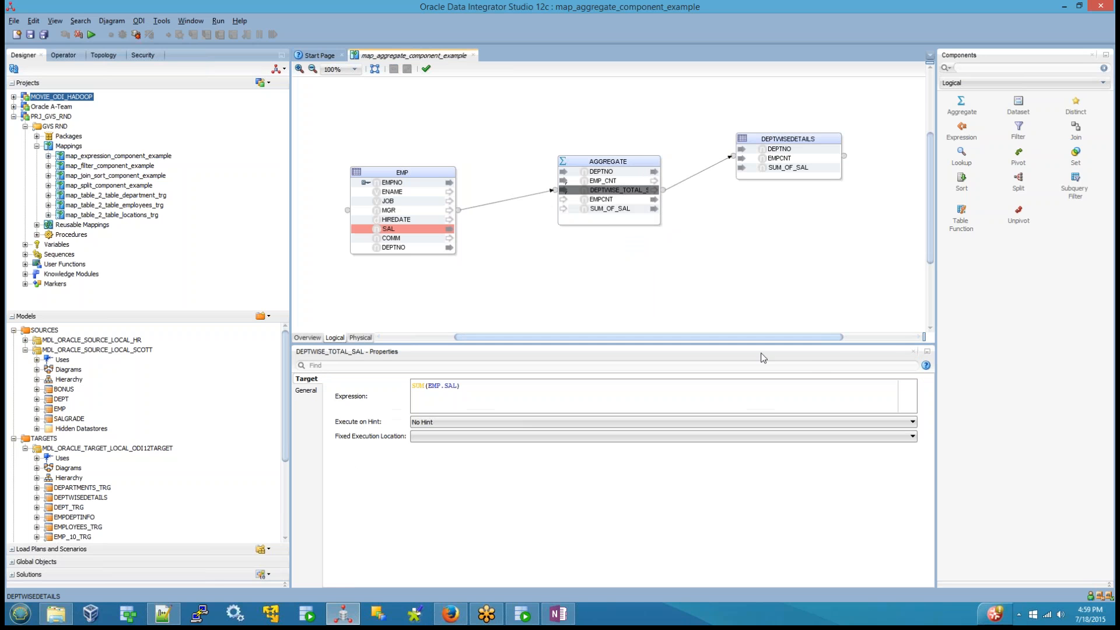
click(603, 156)
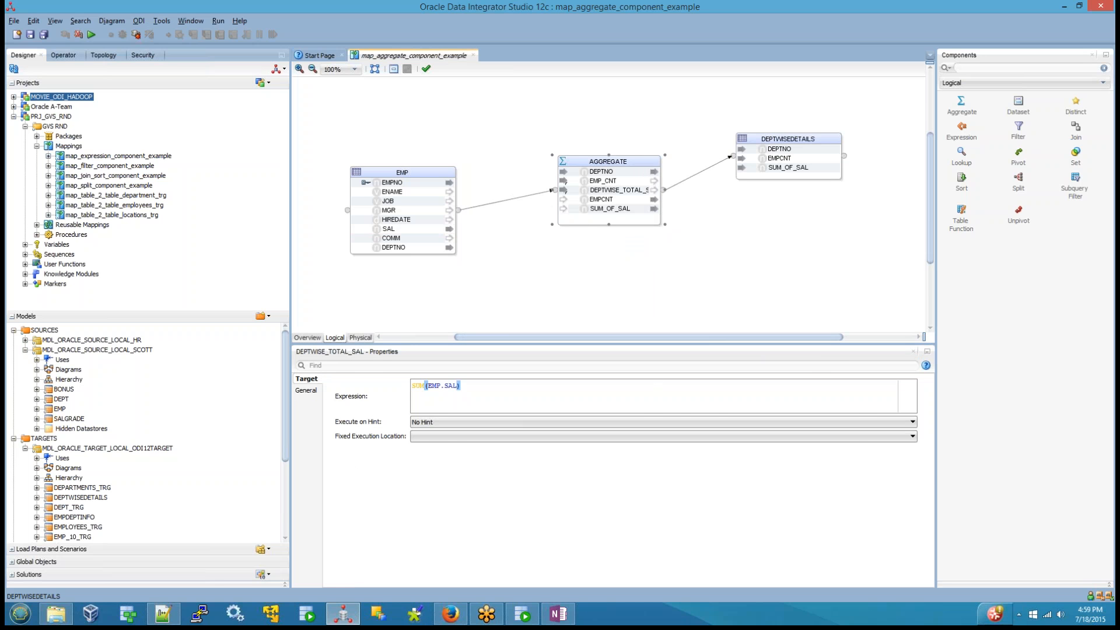
click(393, 430)
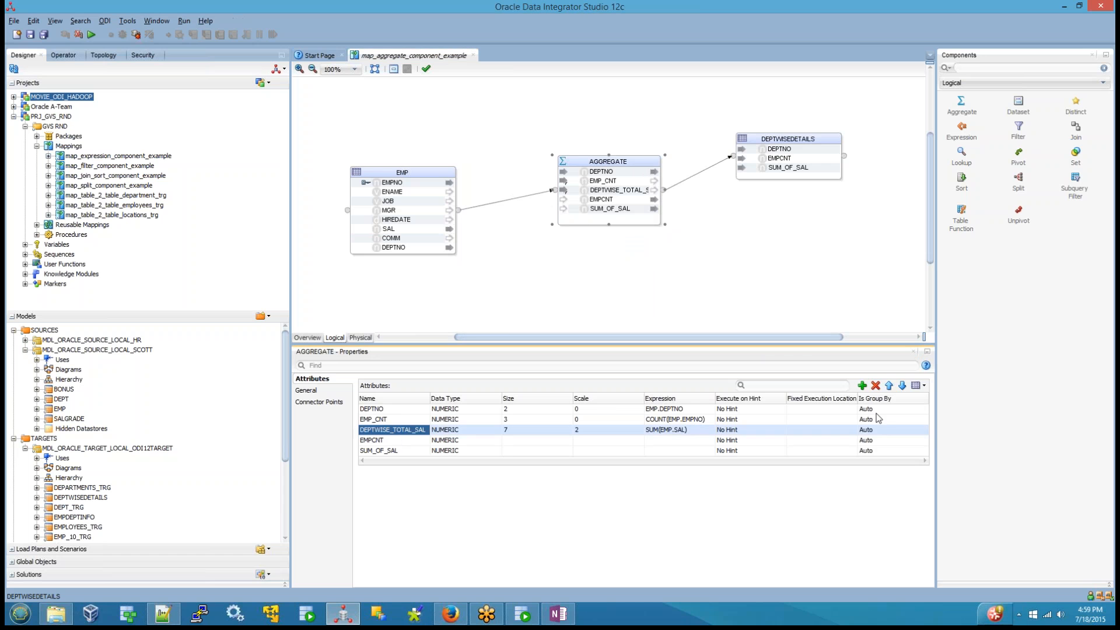
click(875, 386)
click(876, 386)
click(876, 386)
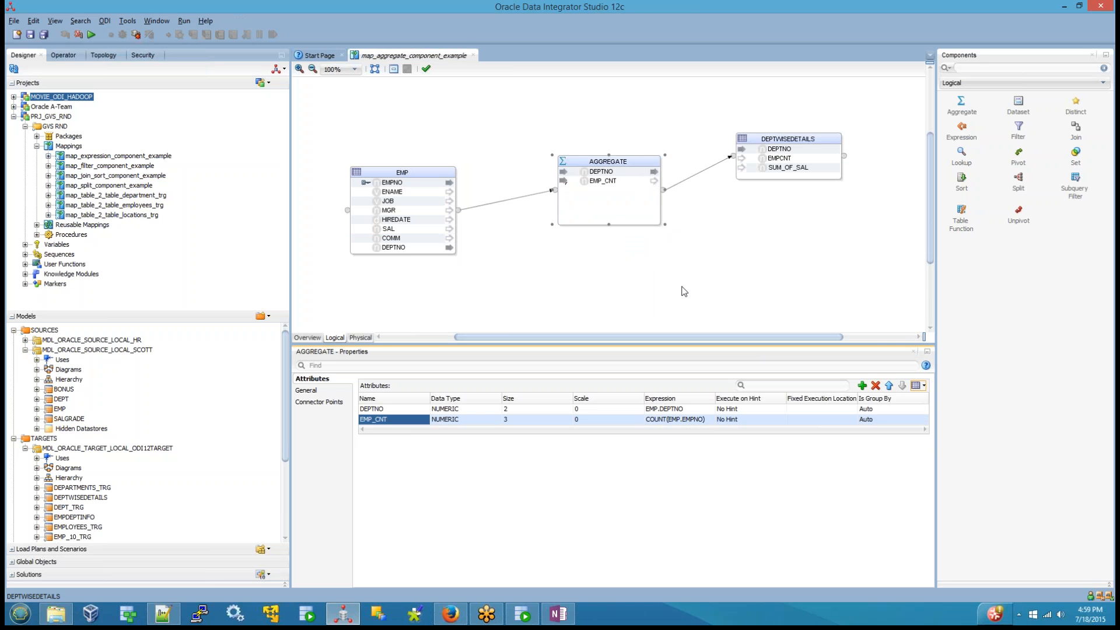
click(681, 289)
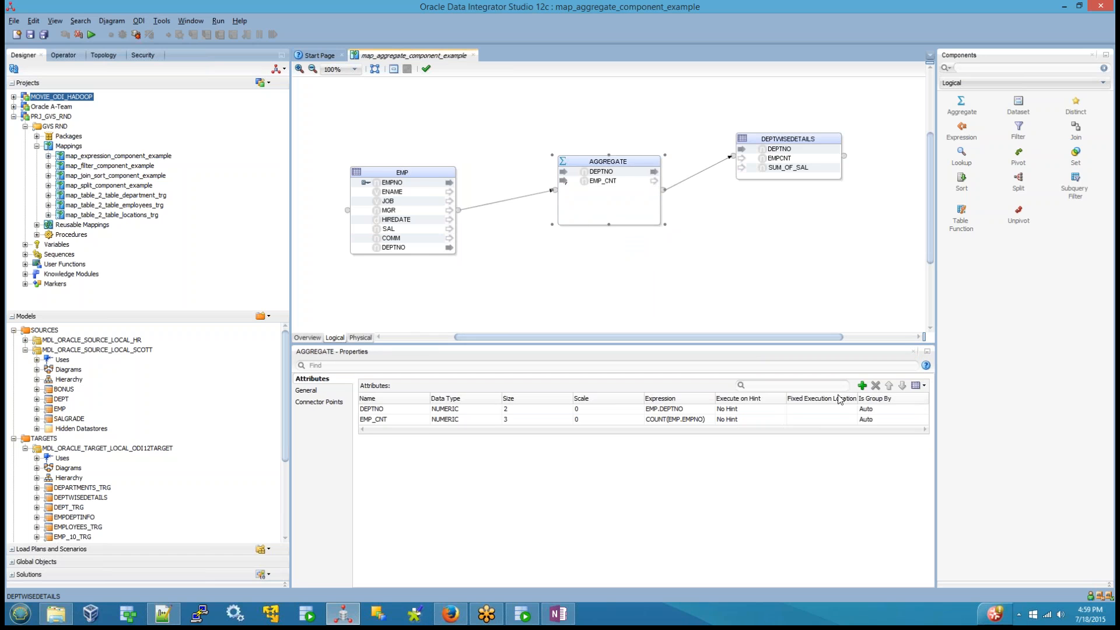
Step: Add a new attribute named SUM_OF_SAL to the AGGREGATE component
click(862, 386)
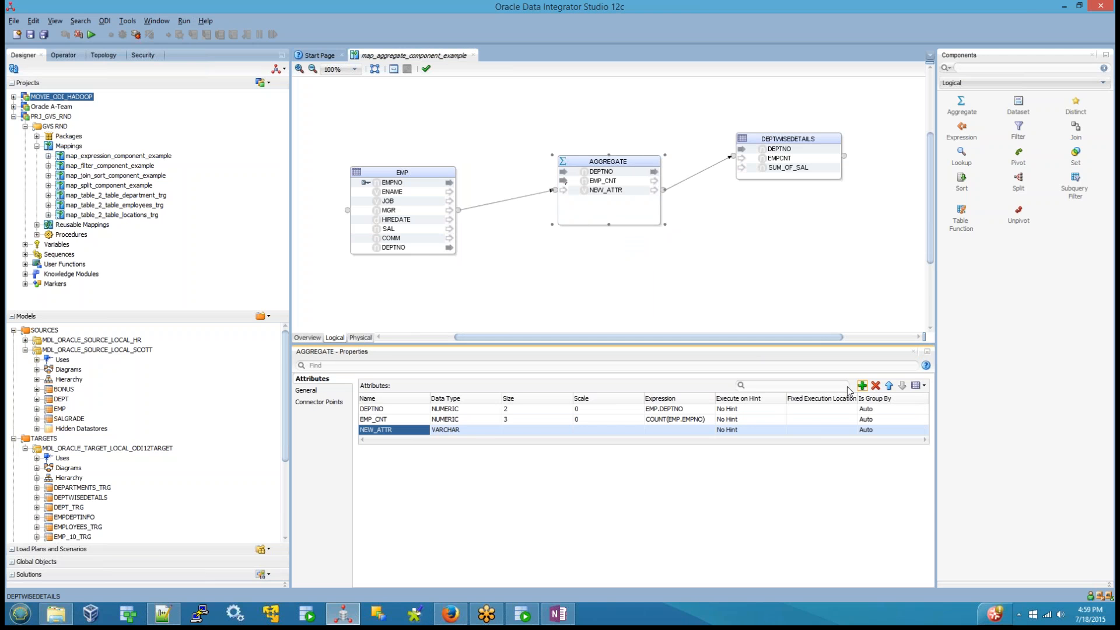
double_click(376, 431)
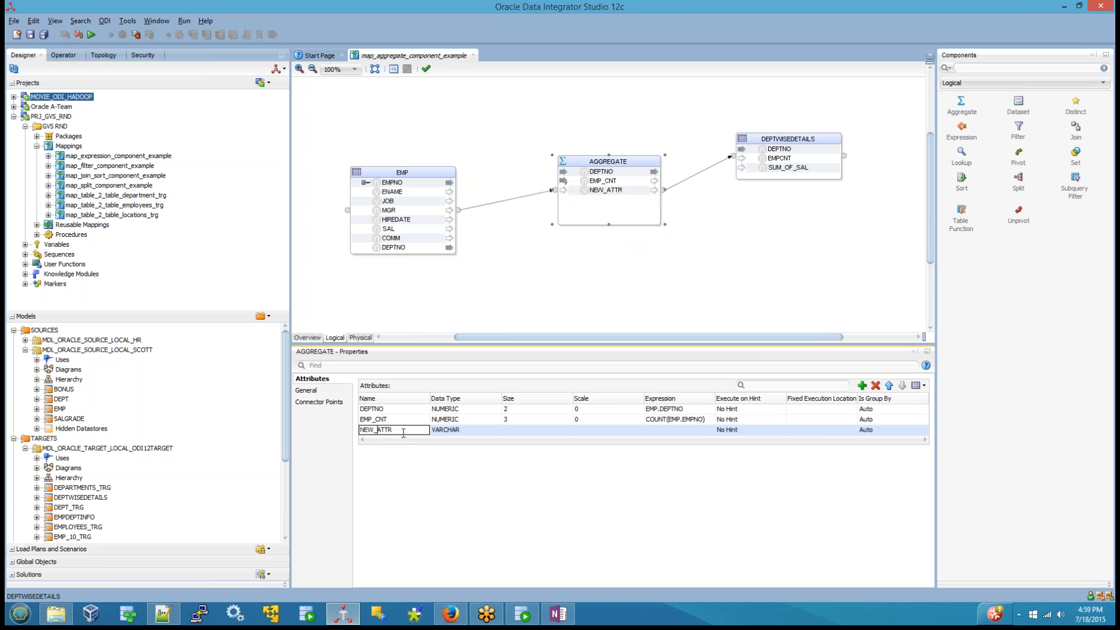
key(ctrl+a)
text(S)
click(472, 430)
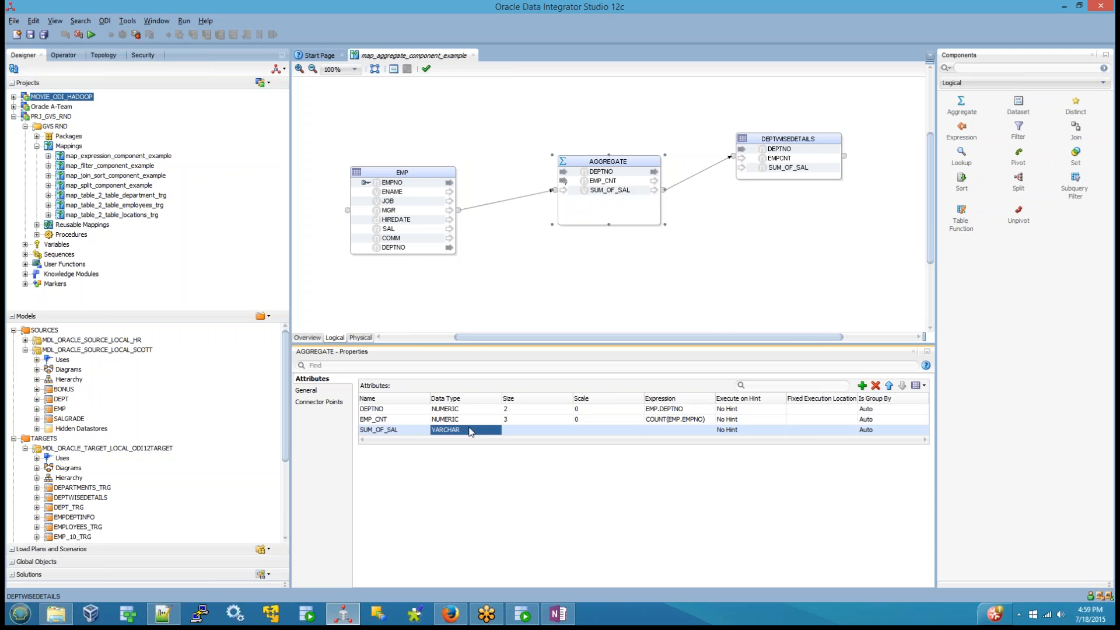
Step: Set the SUM_OF_SAL attribute of AGGREGATE to data type NUMERIC with size 7 and scale 2
scroll(457, 482, up, 1)
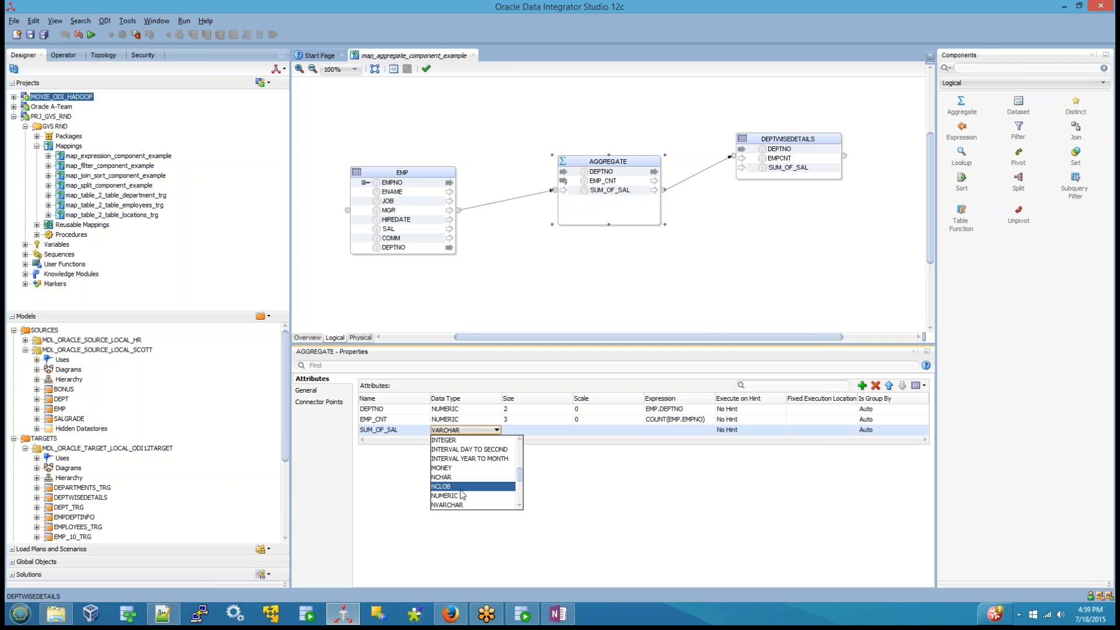
click(461, 497)
click(521, 430)
click(521, 430)
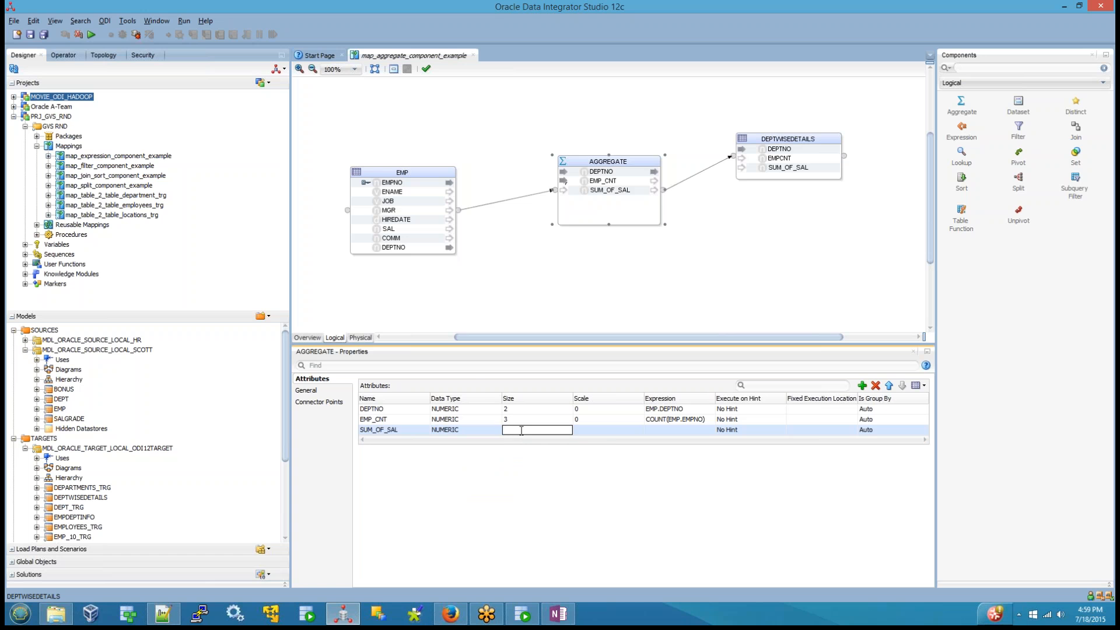
click(604, 431)
text(2)
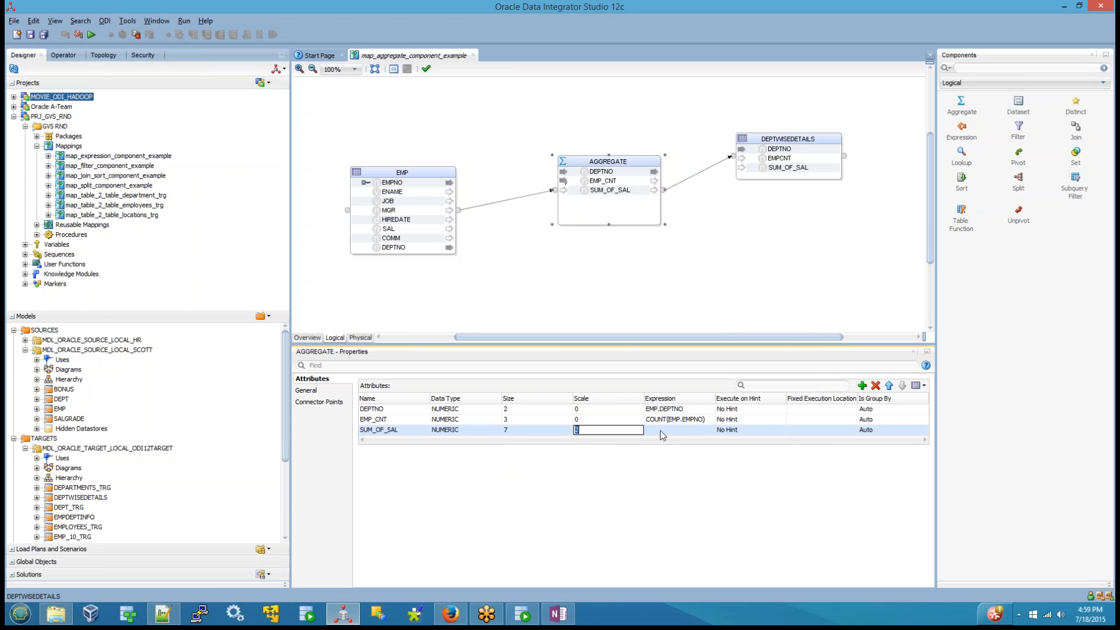
Step: Build the expression SUM(EMP.SAL) for the SUM_OF_SAL attribute from the SUM aggregate function and EMP's SAL column
click(662, 431)
click(709, 430)
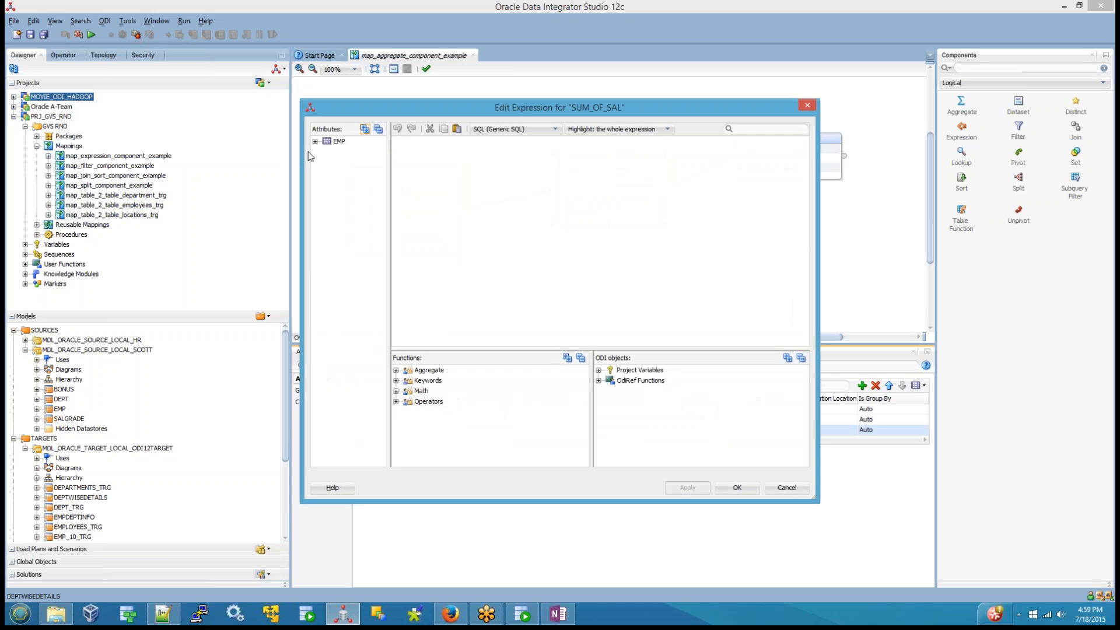
click(316, 142)
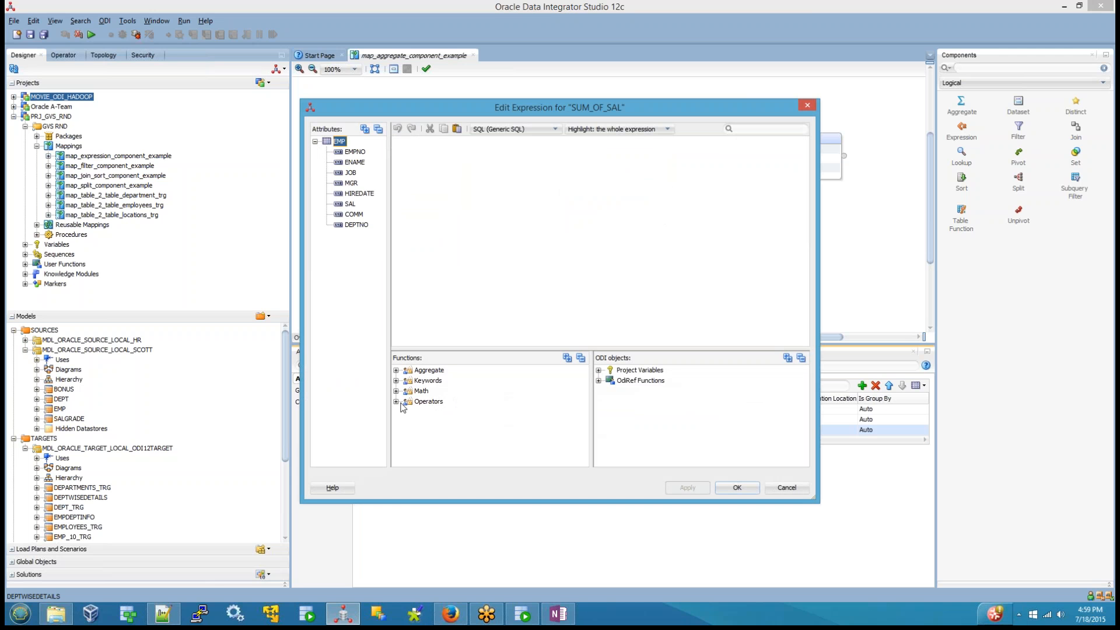
click(395, 371)
double_click(433, 422)
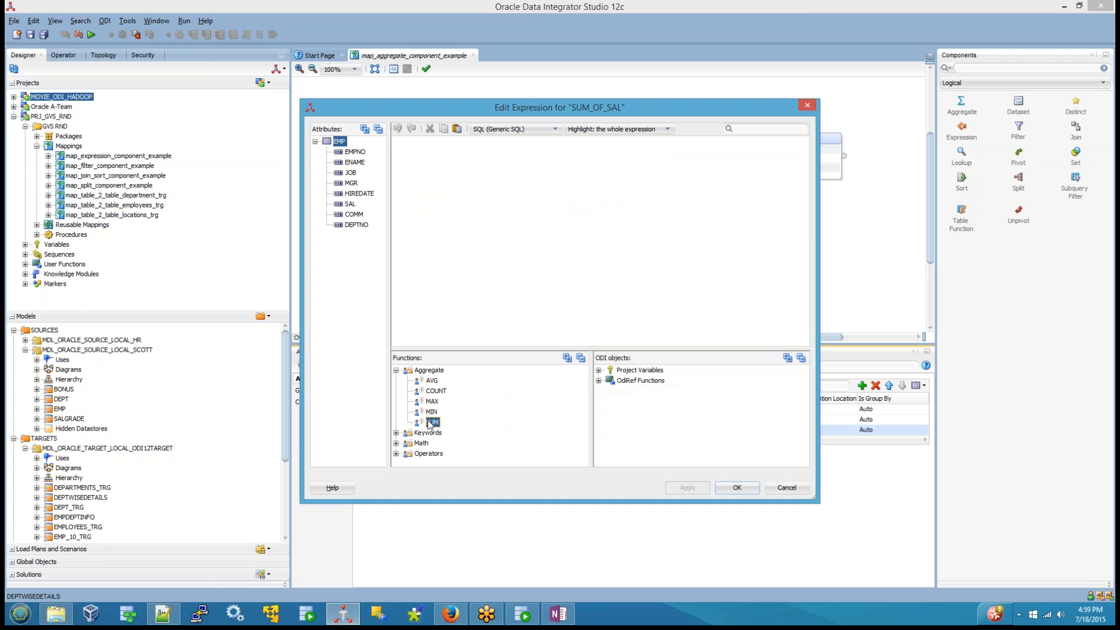
double_click(351, 204)
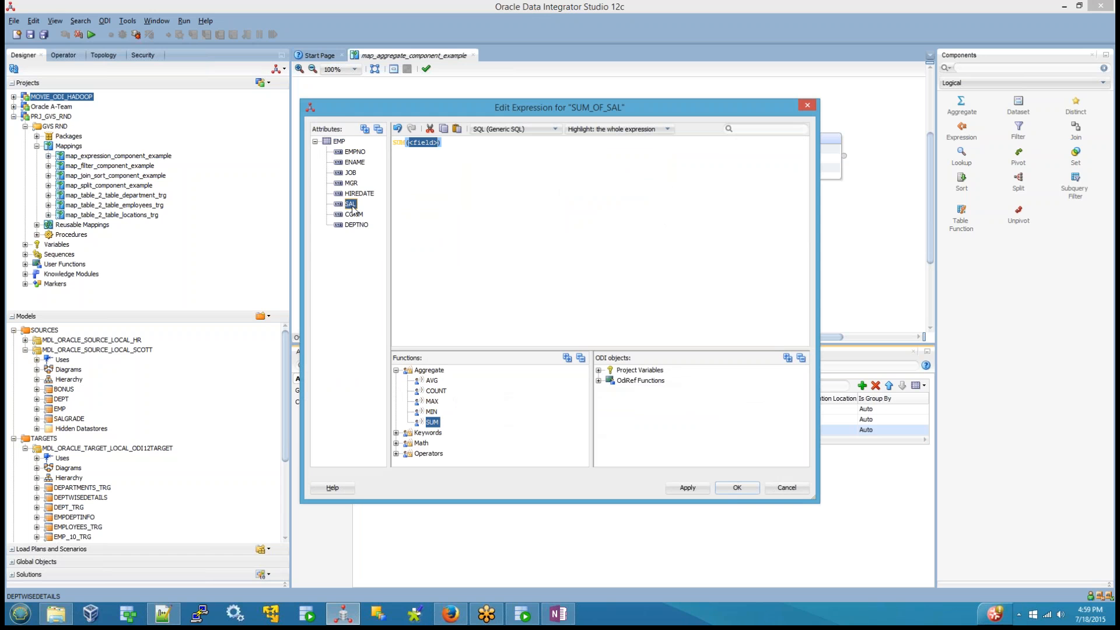
click(736, 490)
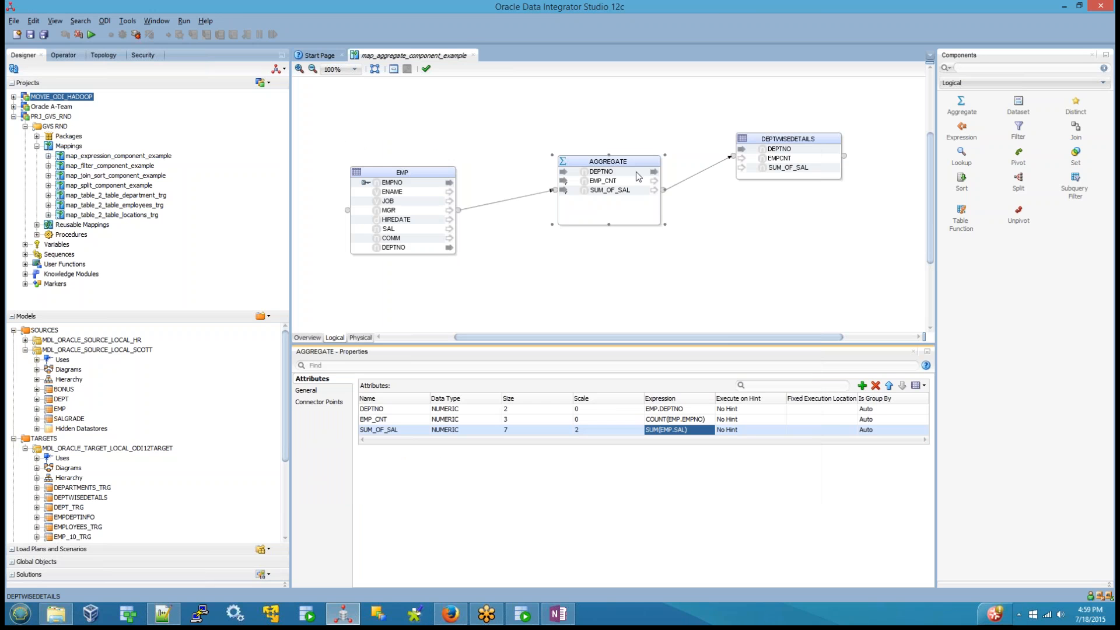
Step: Map AGGREGATE's SUM_OF_SAL to SUM_OF_SAL and its EMP_CNT to EMPCNT in DEPTWISEDETAILS
click(727, 228)
click(786, 168)
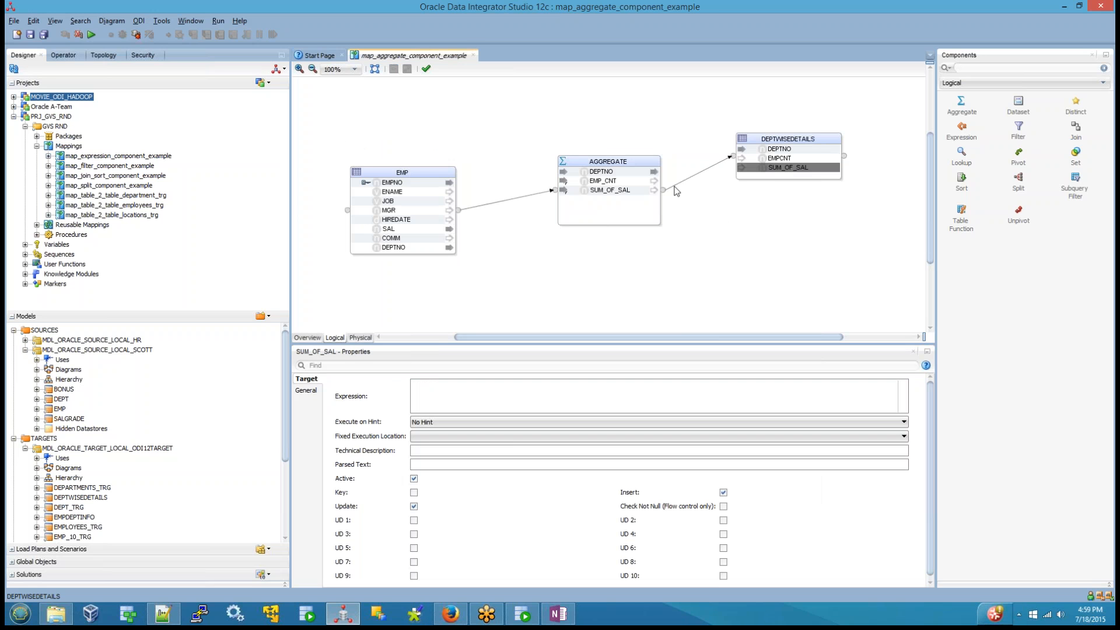
drag(619, 191, 797, 169)
click(789, 159)
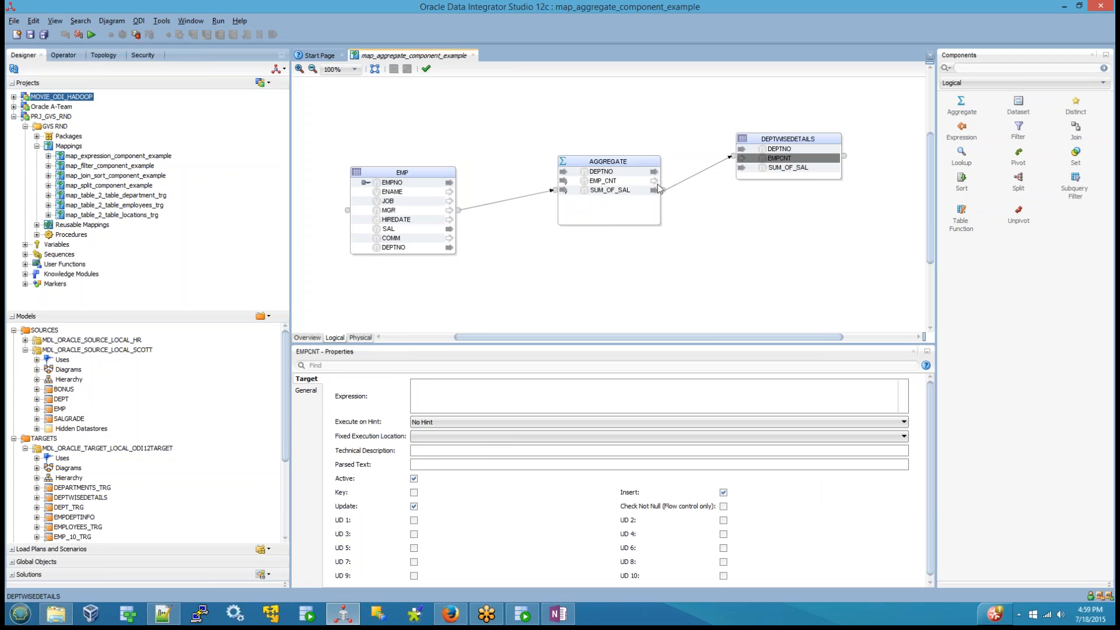
drag(609, 183, 780, 161)
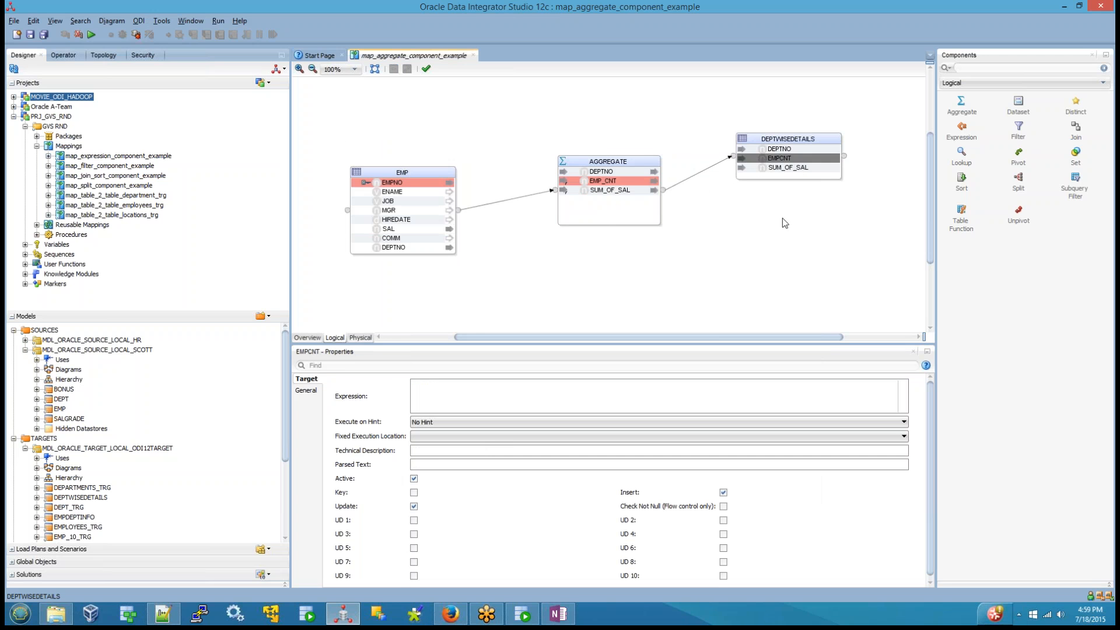
click(785, 222)
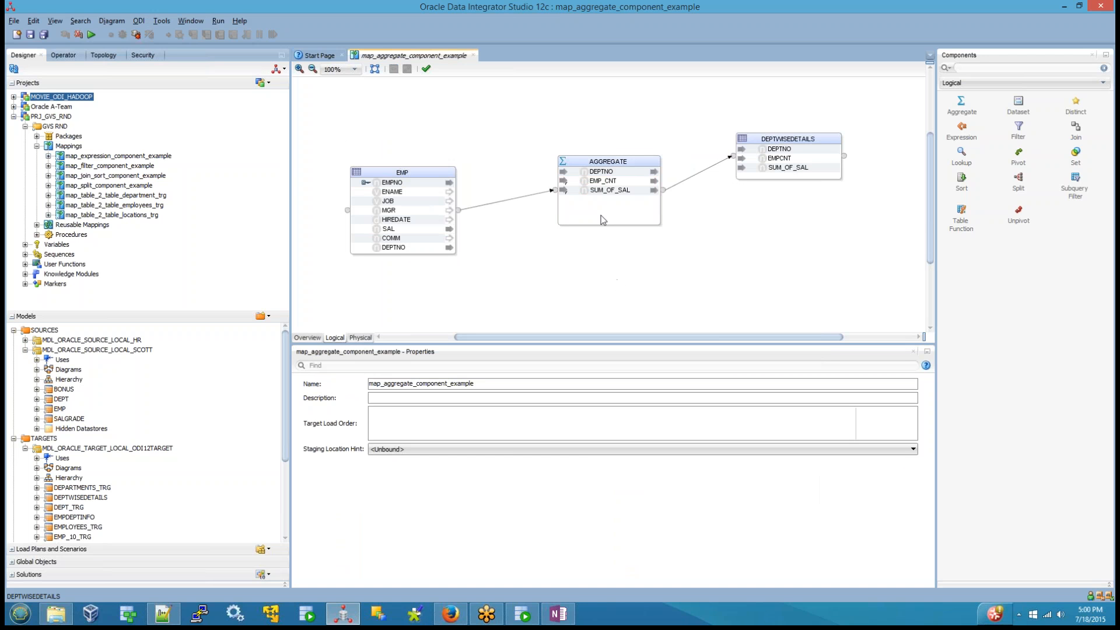
Step: Examine the component flow of map_join_sort_component_example, map_expression_component_example and map_filter_component_example, closing each mapping after viewing
double_click(116, 176)
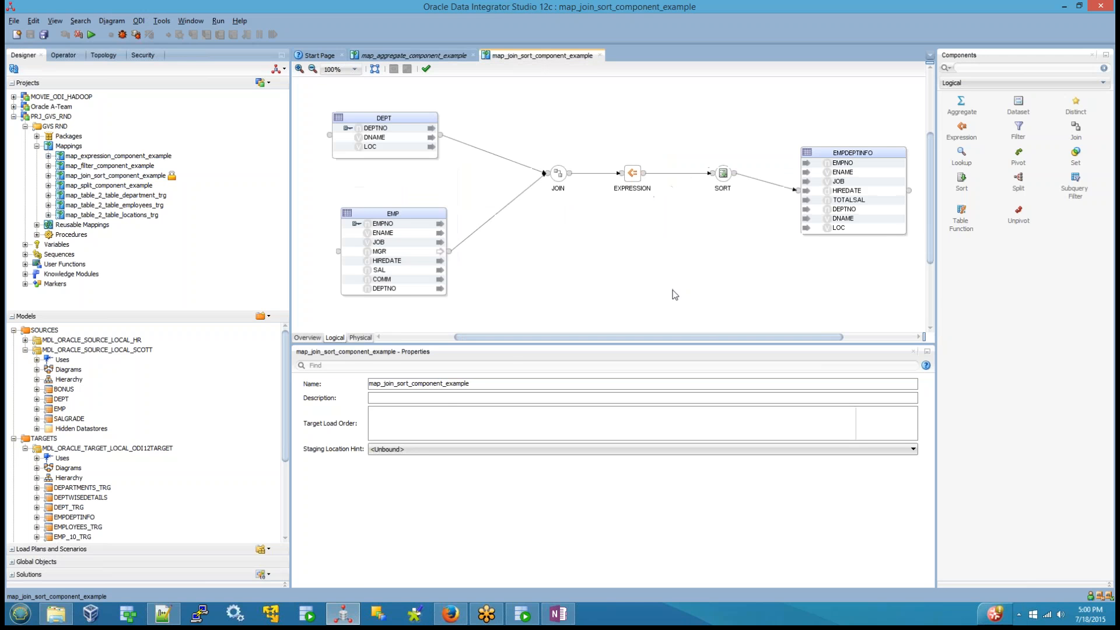
click(600, 55)
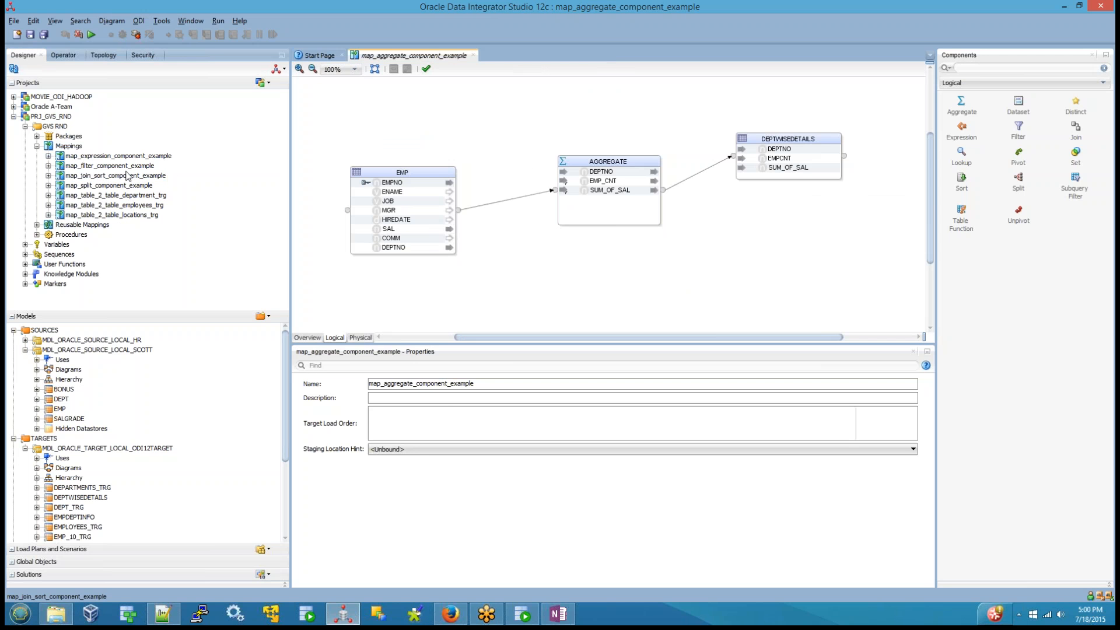
double_click(128, 157)
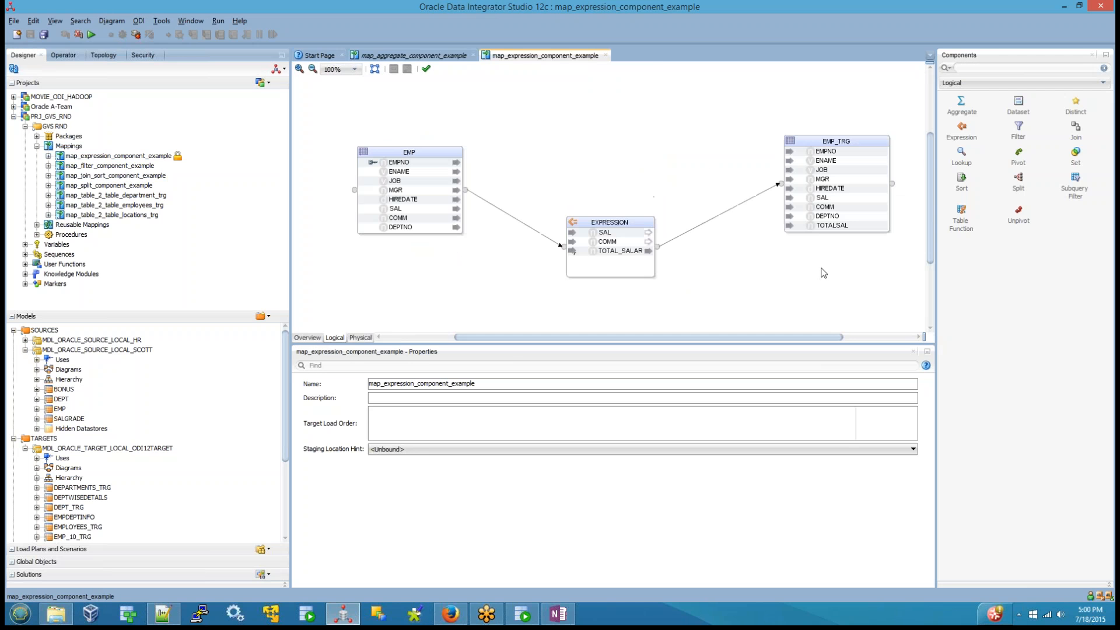
click(606, 55)
double_click(128, 165)
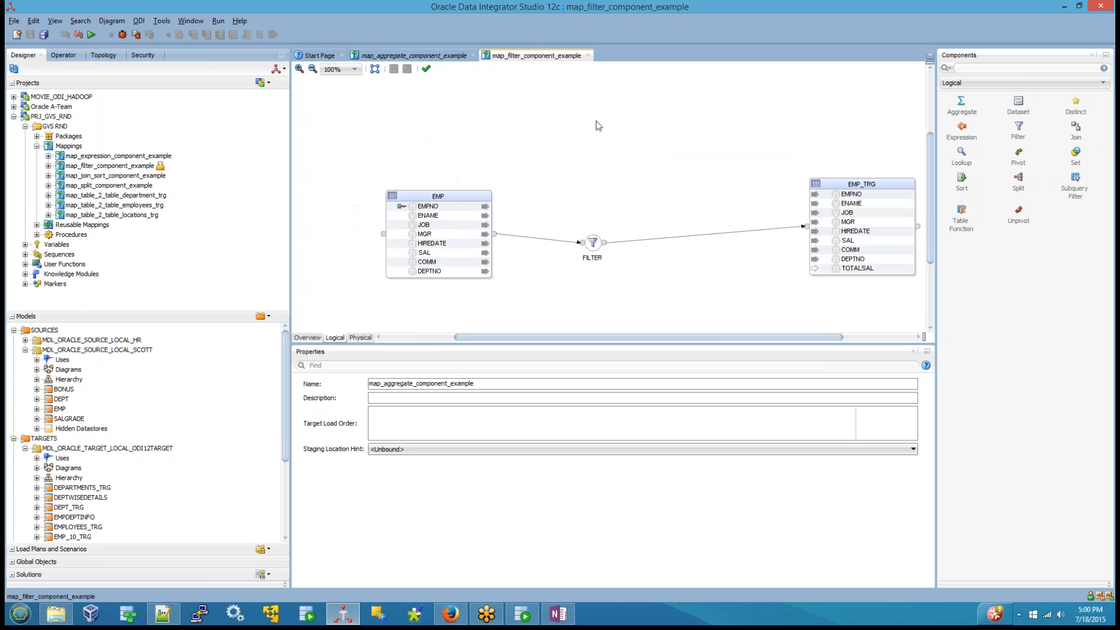
click(589, 56)
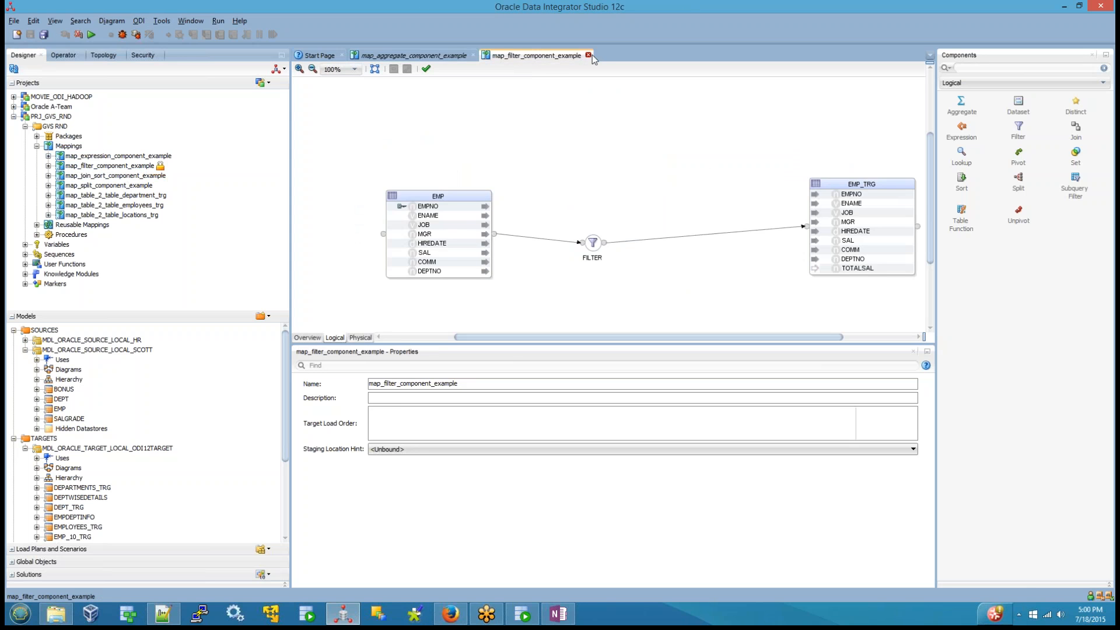
Step: Examine the source-to-target flow of the map_2_table-style department, employees and locations mappings (map_table_2_table_*_trg), closing each one
click(151, 197)
double_click(152, 198)
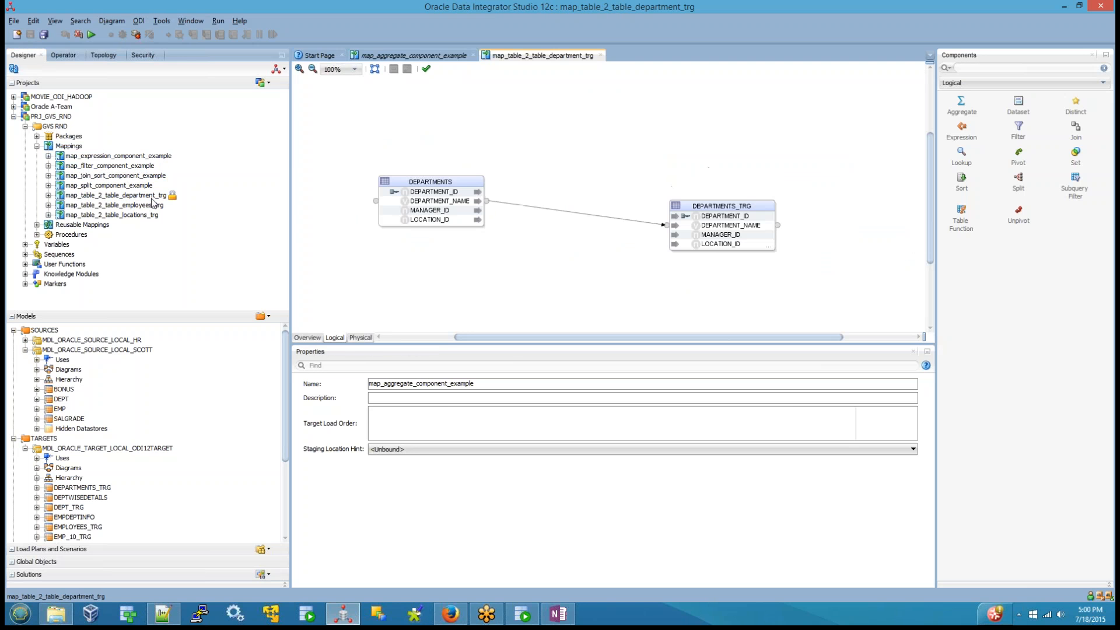
click(600, 55)
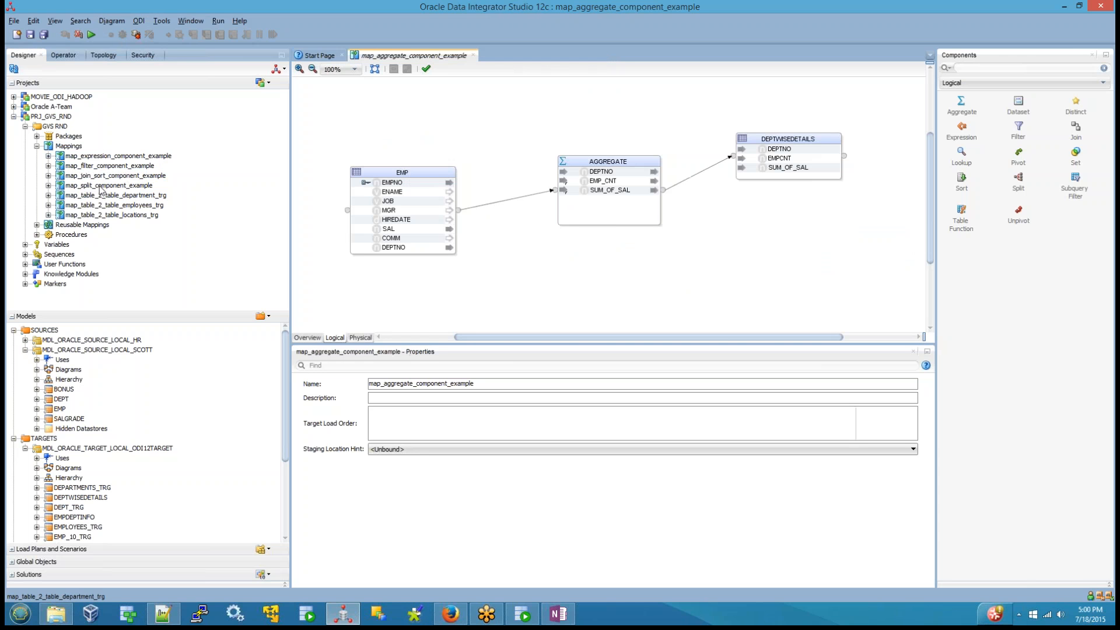
double_click(115, 206)
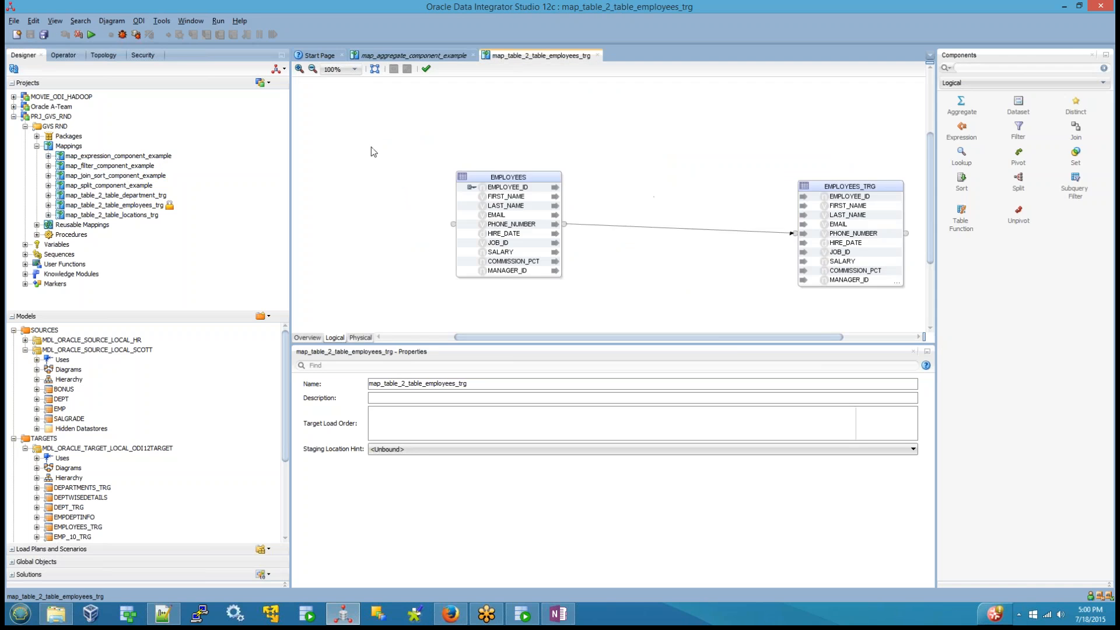
click(597, 56)
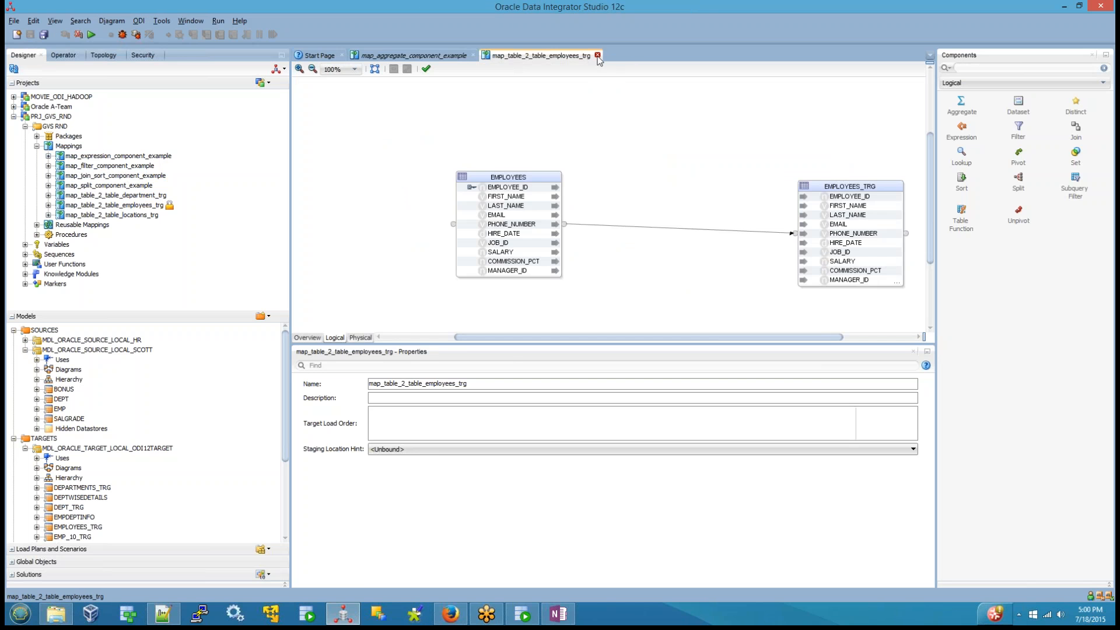
double_click(143, 215)
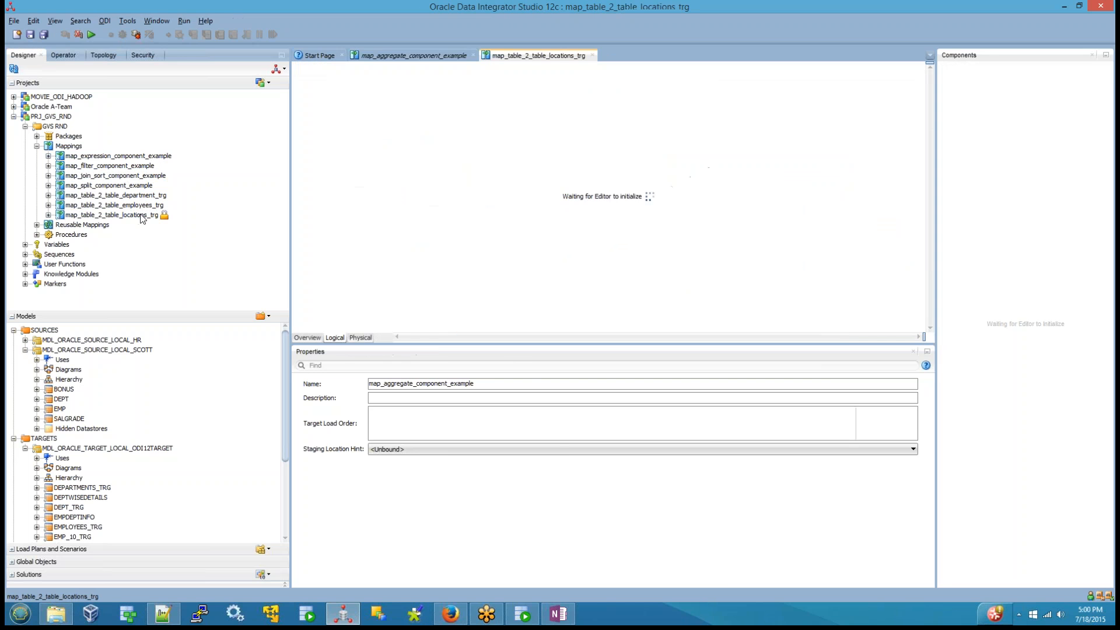
click(593, 56)
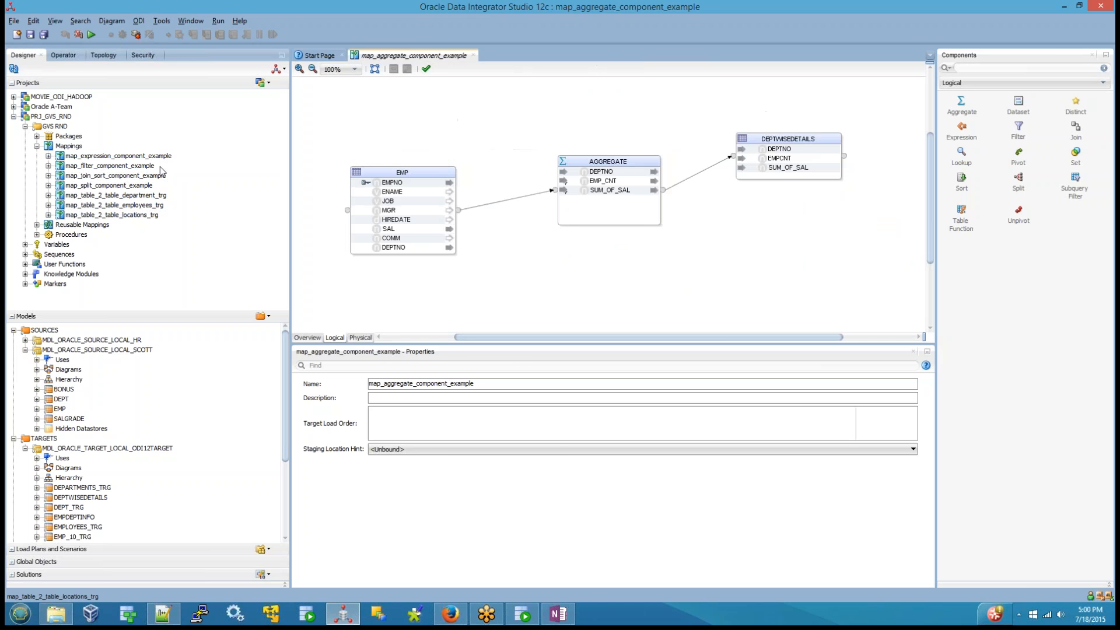
Step: Review the join-sort, filter and expression example mappings again, closing each, and return to map_aggregate_component_example
double_click(121, 177)
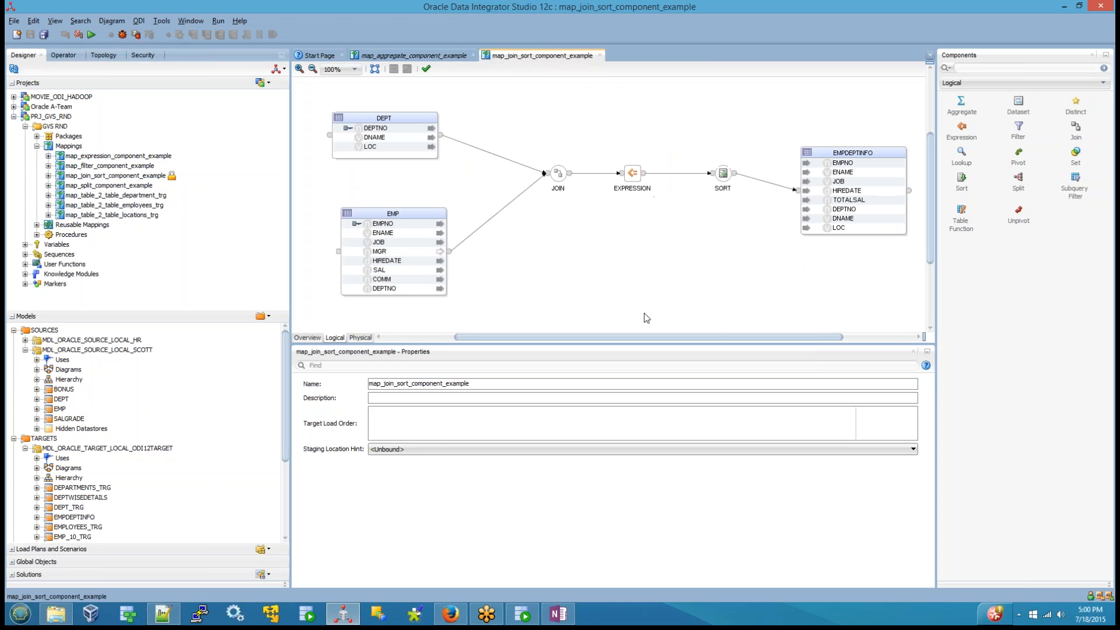
click(600, 56)
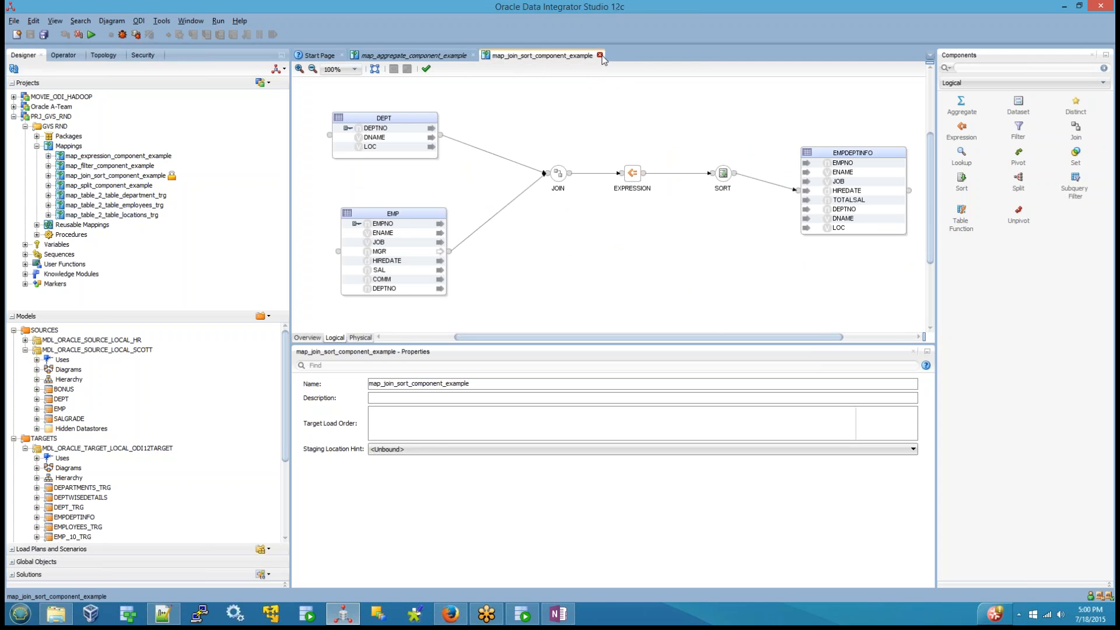
double_click(111, 165)
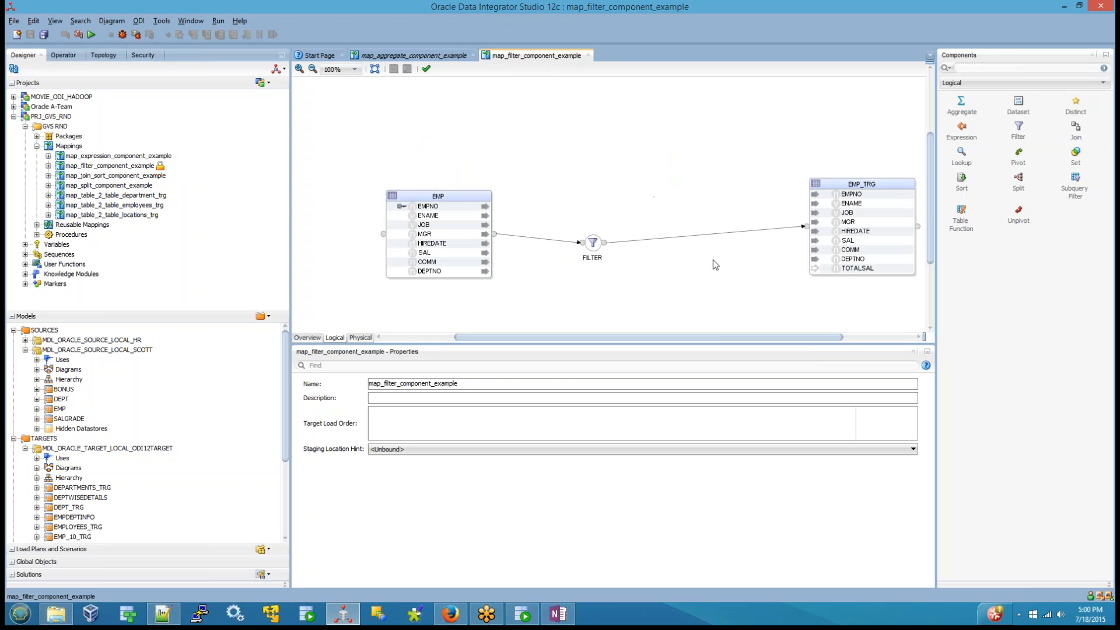
click(588, 55)
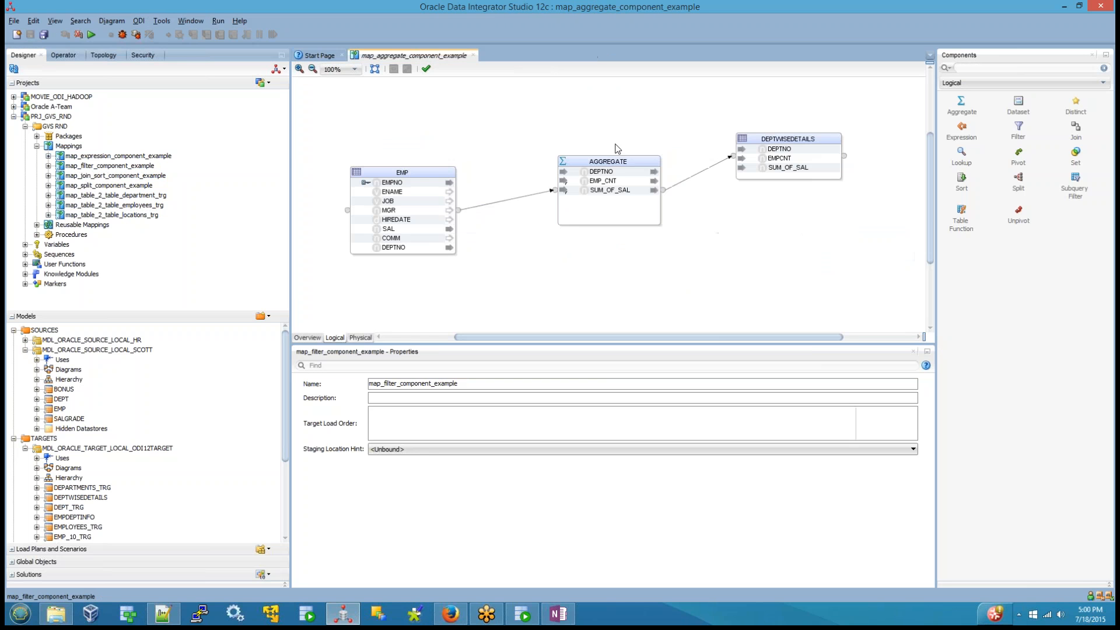
double_click(117, 156)
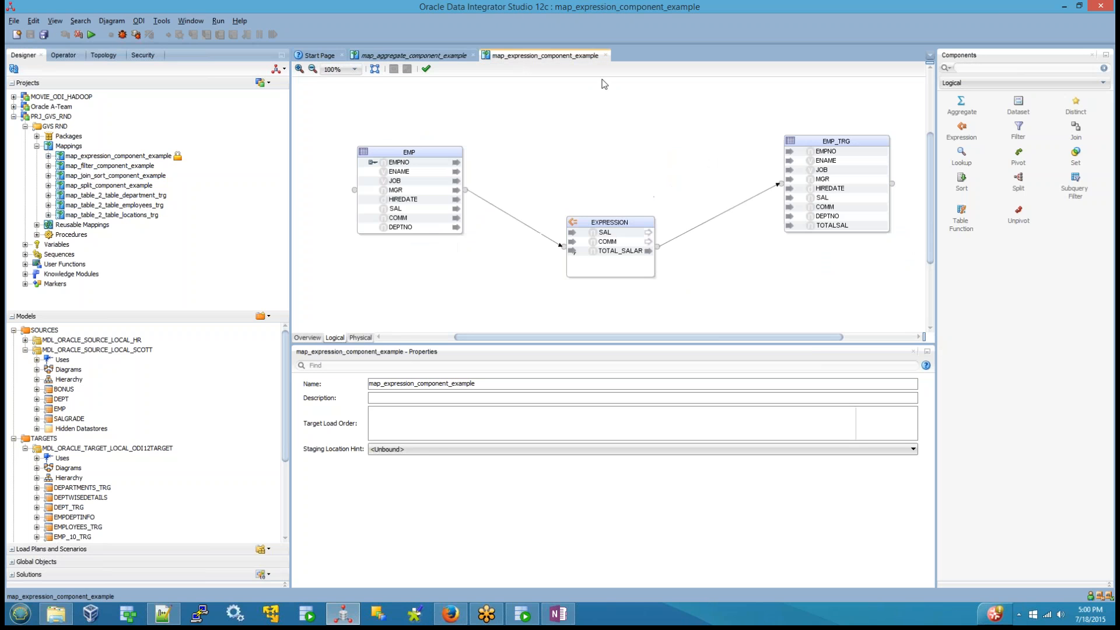
click(606, 56)
click(134, 220)
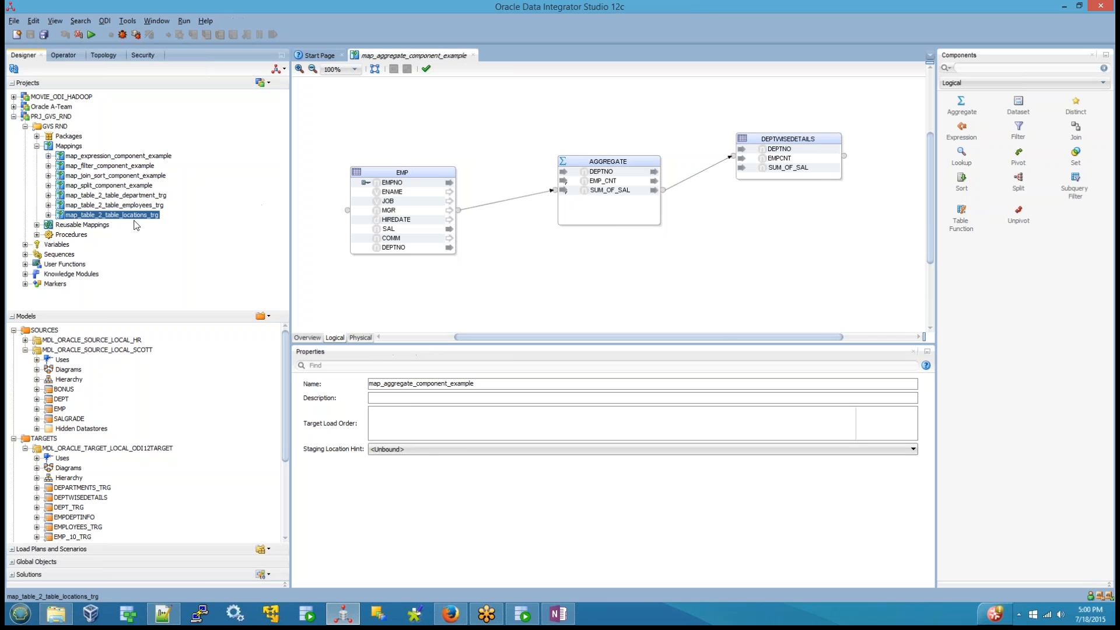
click(532, 262)
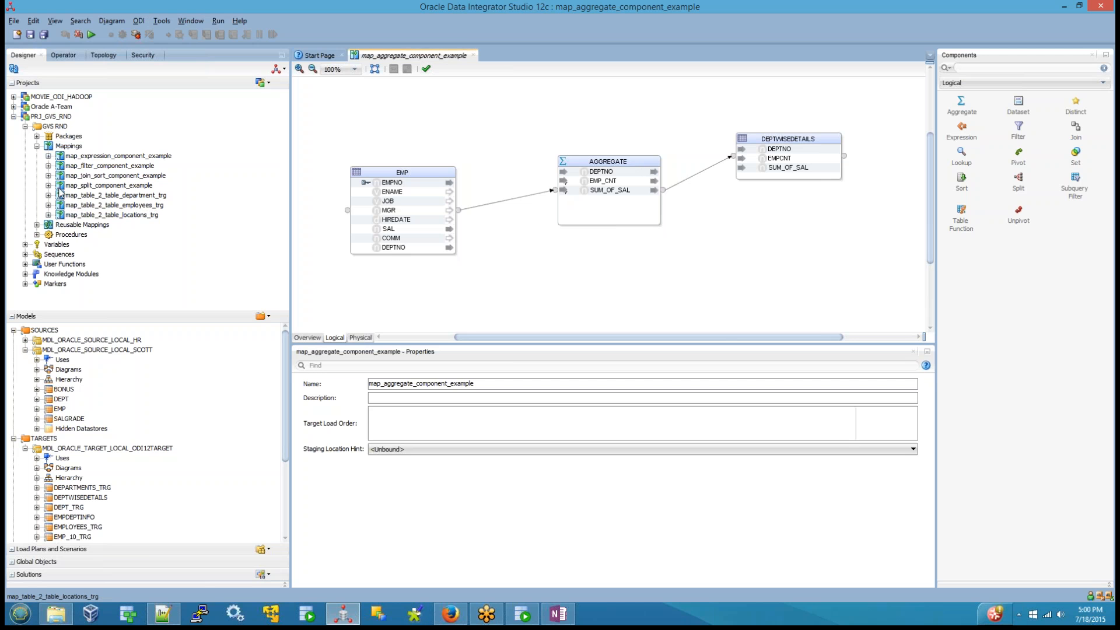
Step: Open map_expression_component_example and examine the EXPRESSION component, the EMP_TRG attributes and the expression behind EMP_TRG's EMPNO
double_click(111, 157)
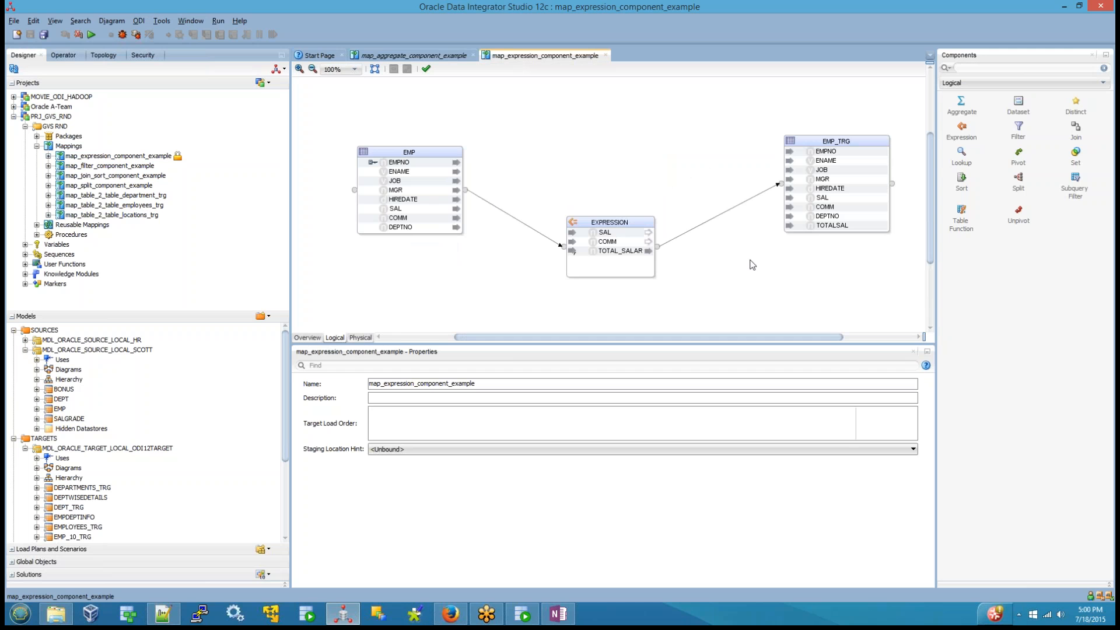
mouse_move(592, 226)
mouse_down()
mouse_move(597, 254)
mouse_move(585, 243)
mouse_up()
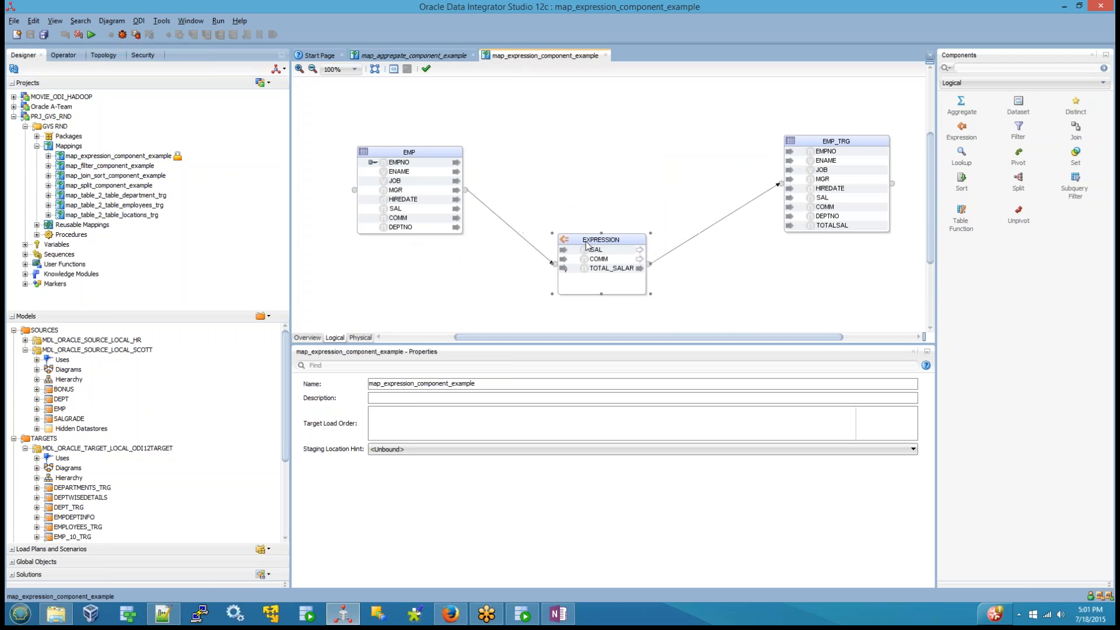
click(845, 143)
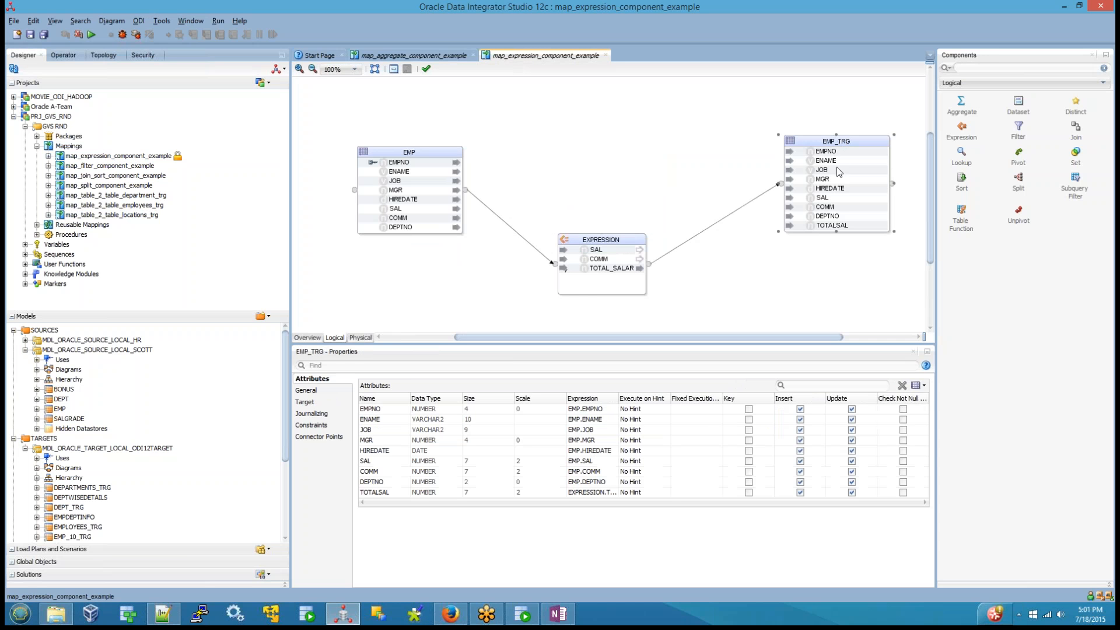
click(825, 153)
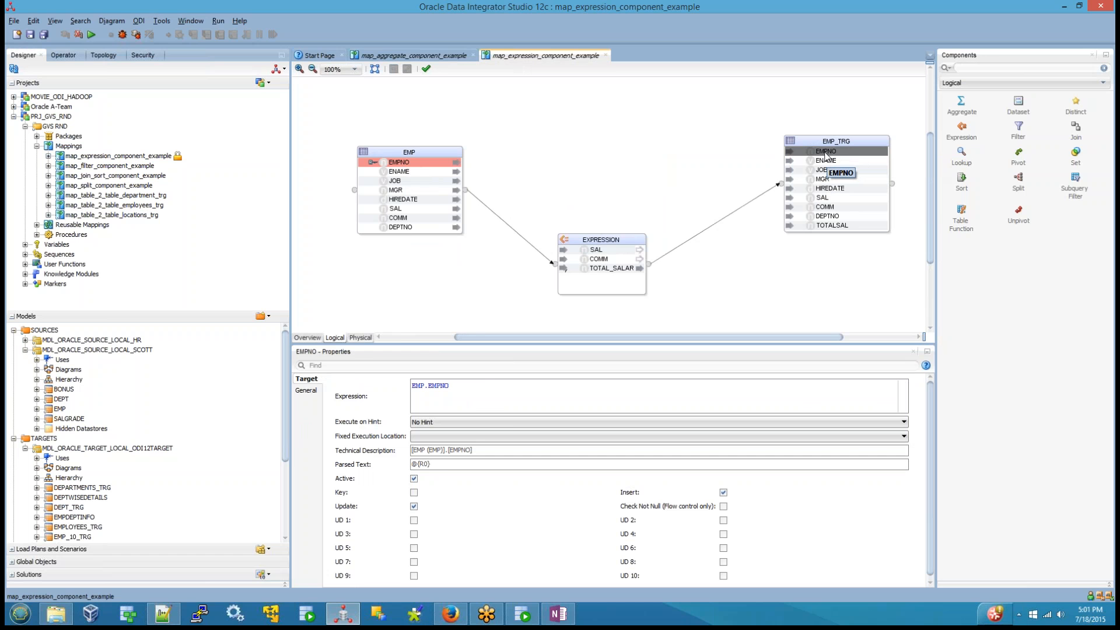
drag(500, 387, 364, 386)
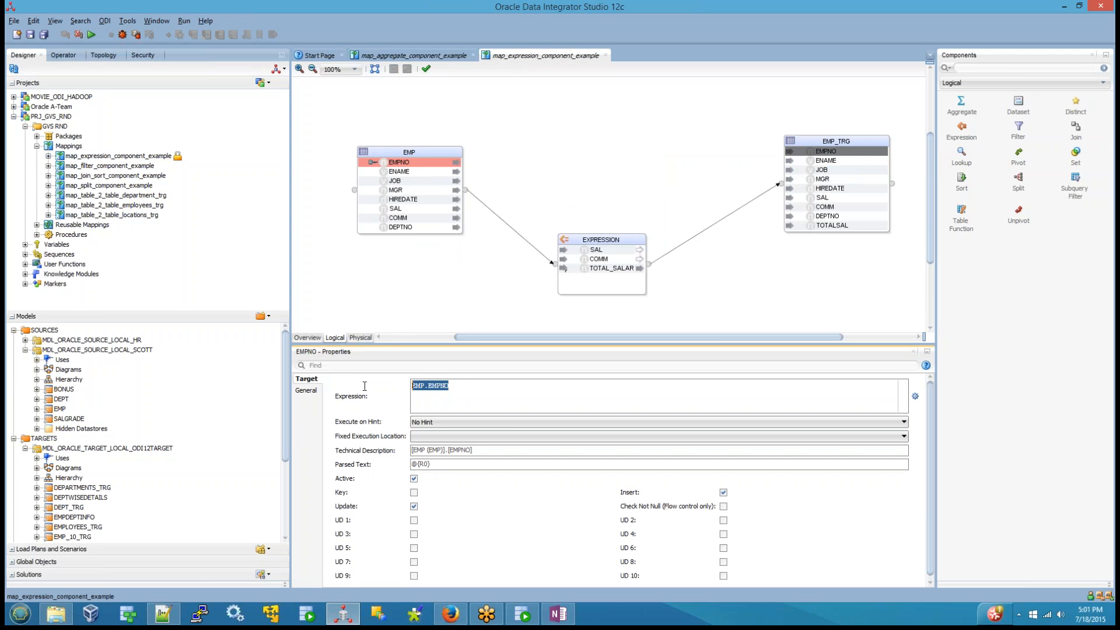
Step: Examine which source and EXPRESSION attributes feed EMPNO, ENAME, JOB and TOTALSAL of EMP_TRG in map_expression_component_example
click(835, 163)
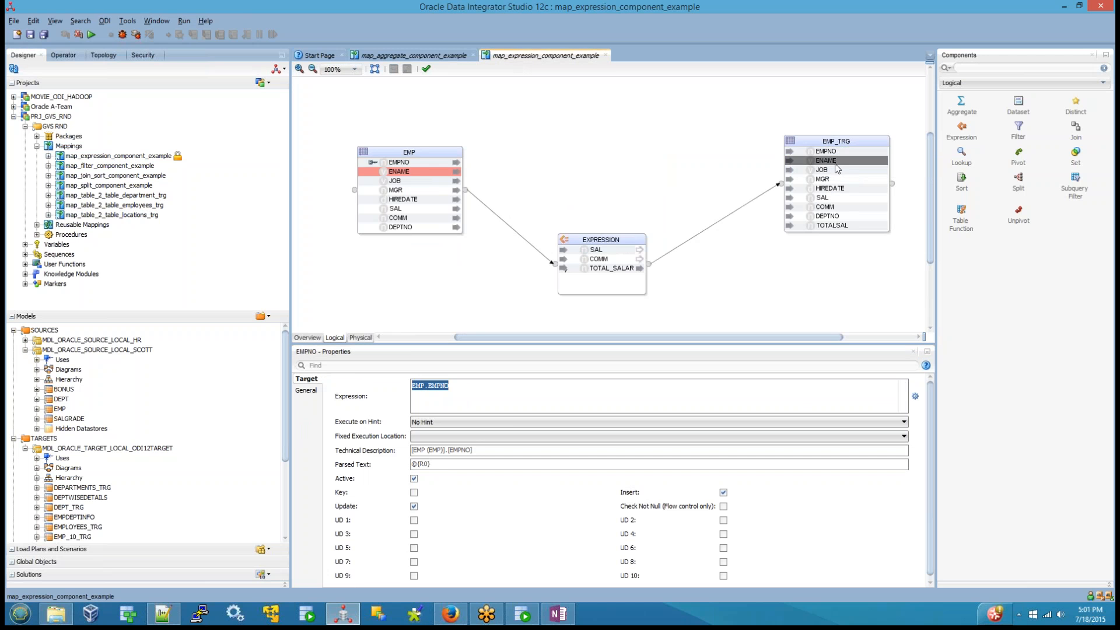
click(832, 229)
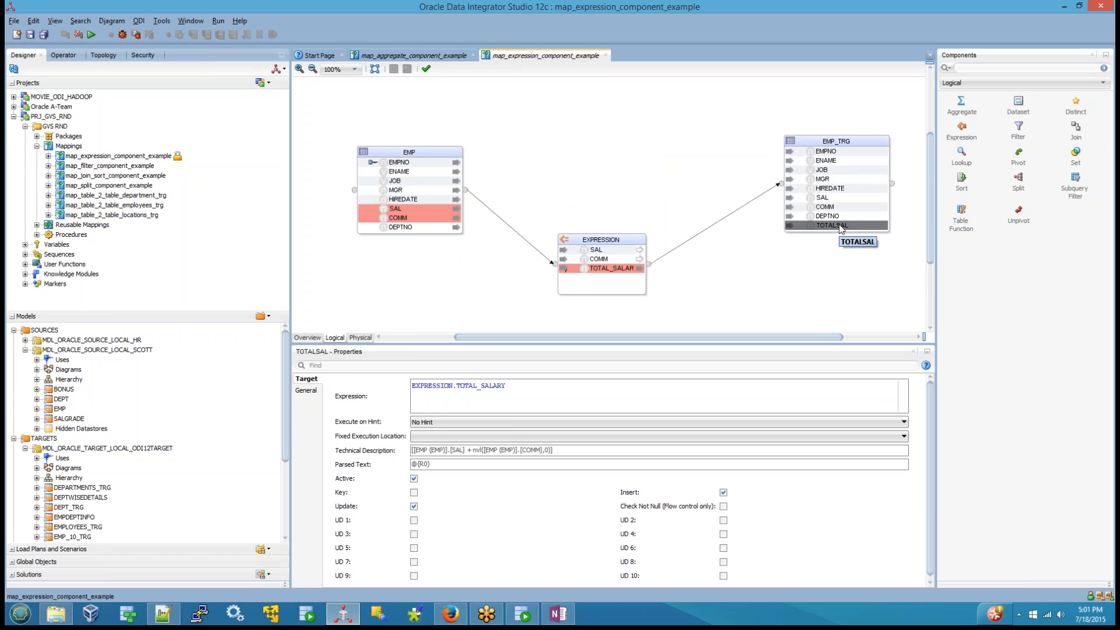
click(609, 269)
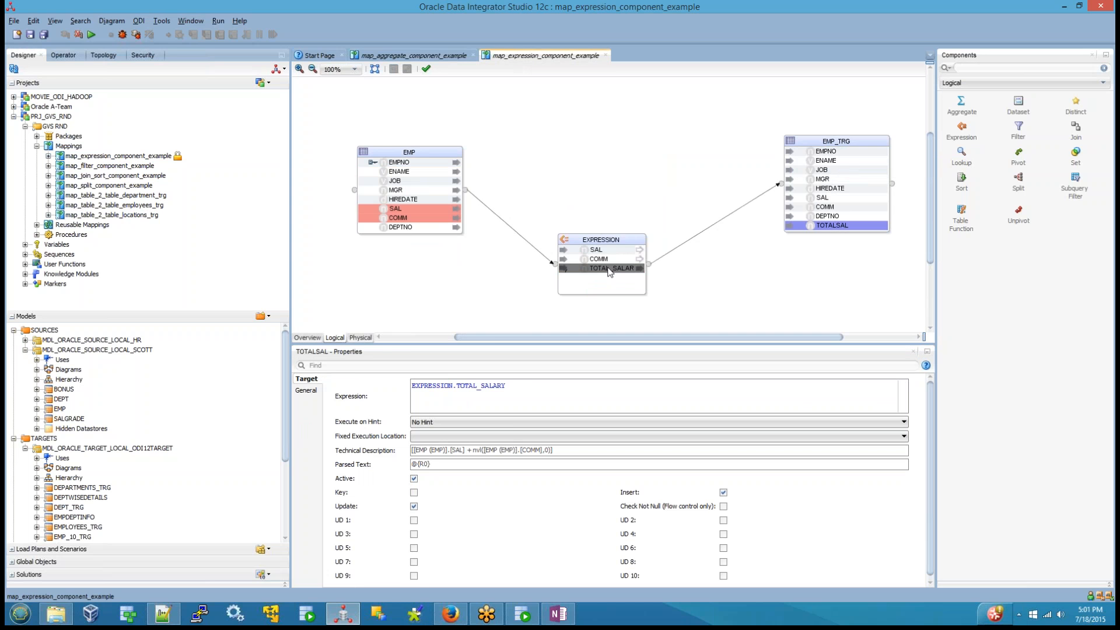
click(827, 161)
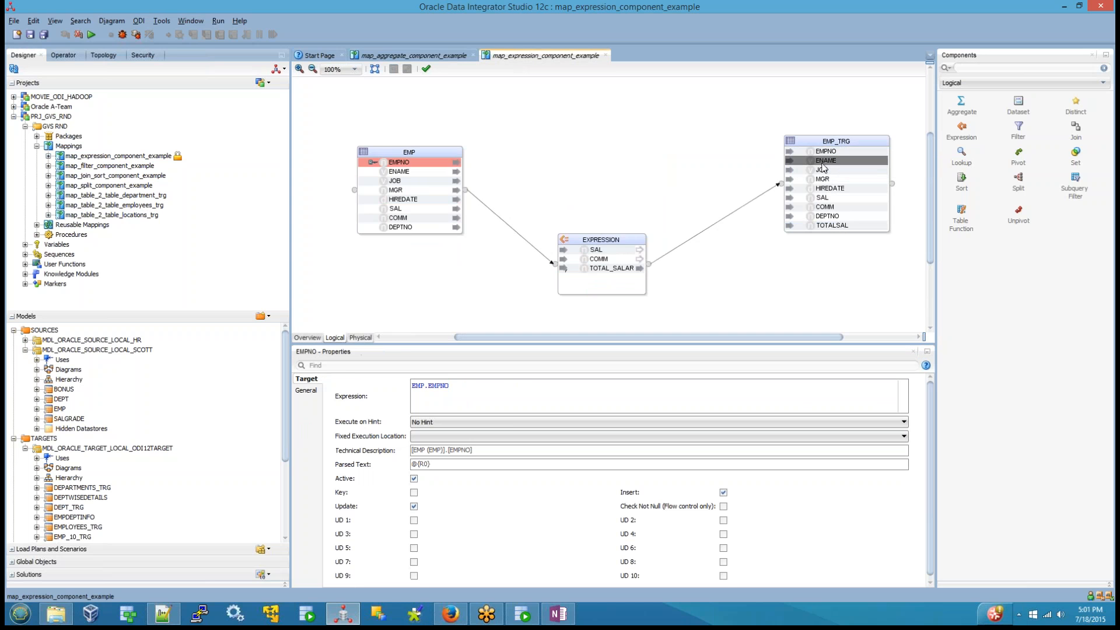
click(822, 172)
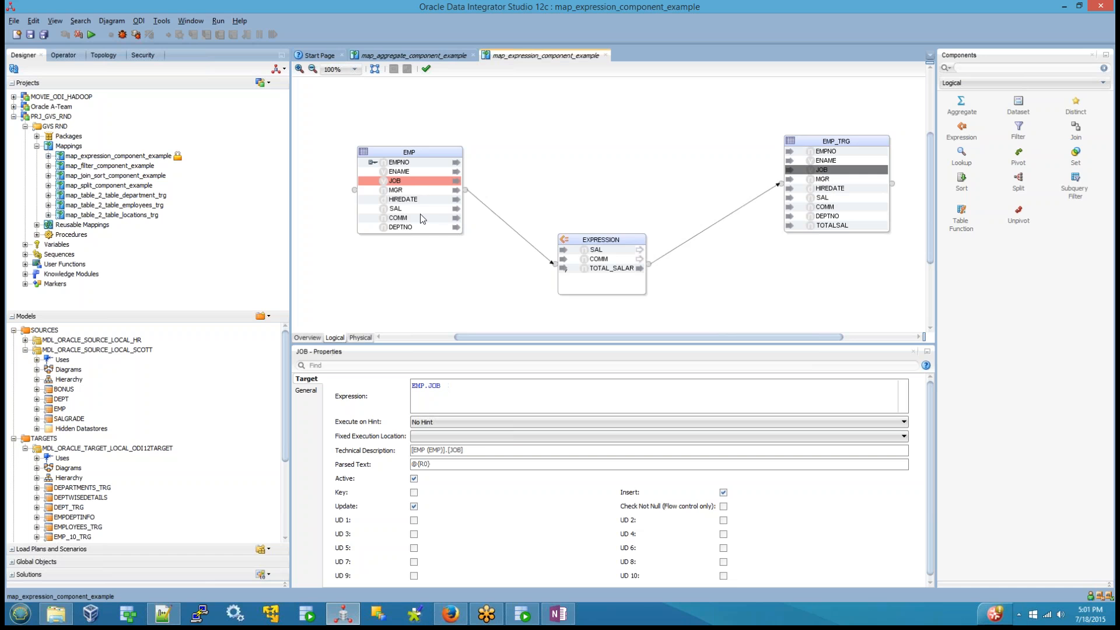
drag(722, 110, 901, 286)
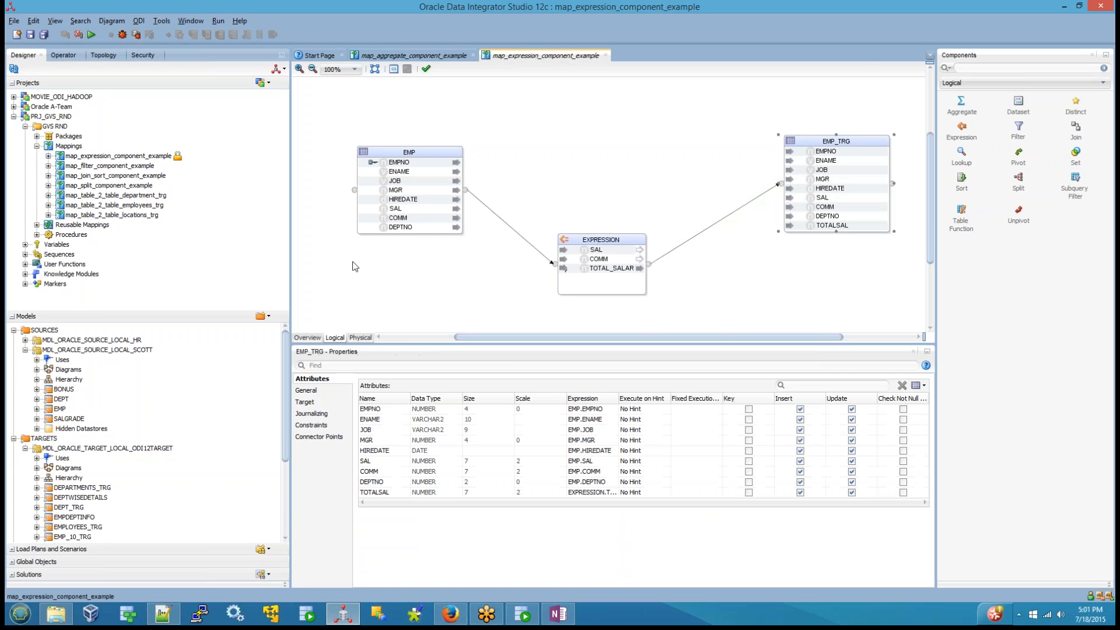
drag(332, 143, 769, 308)
Step: Return to map_aggregate_component_example and review the attributes of its AGGREGATE and EMP components
click(412, 55)
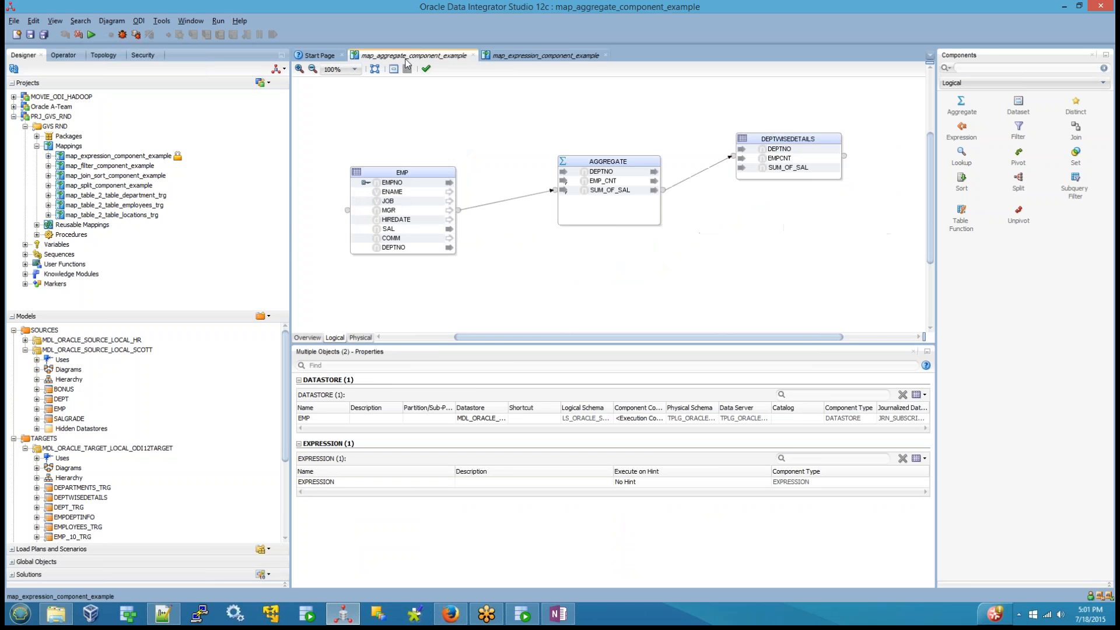
drag(710, 89, 806, 230)
drag(790, 342, 698, 343)
click(718, 161)
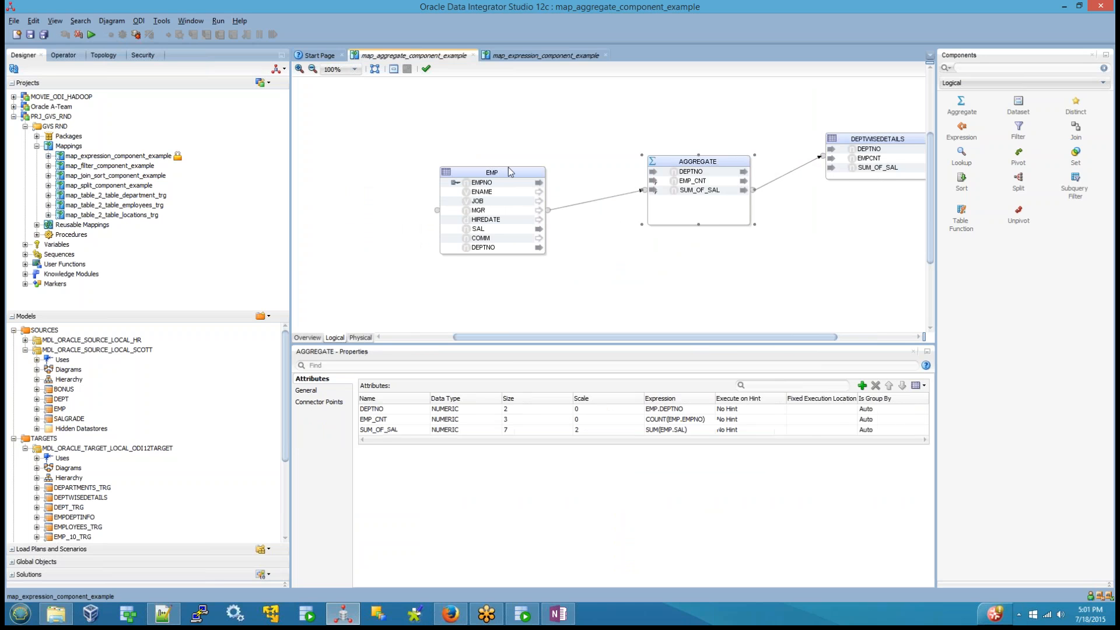
click(510, 172)
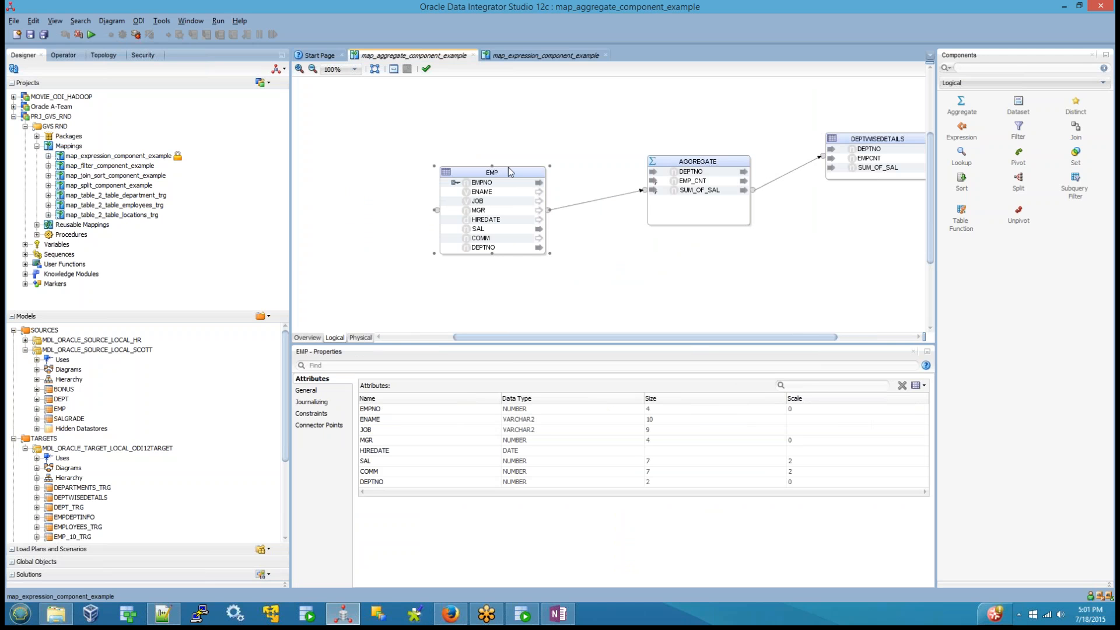
click(586, 252)
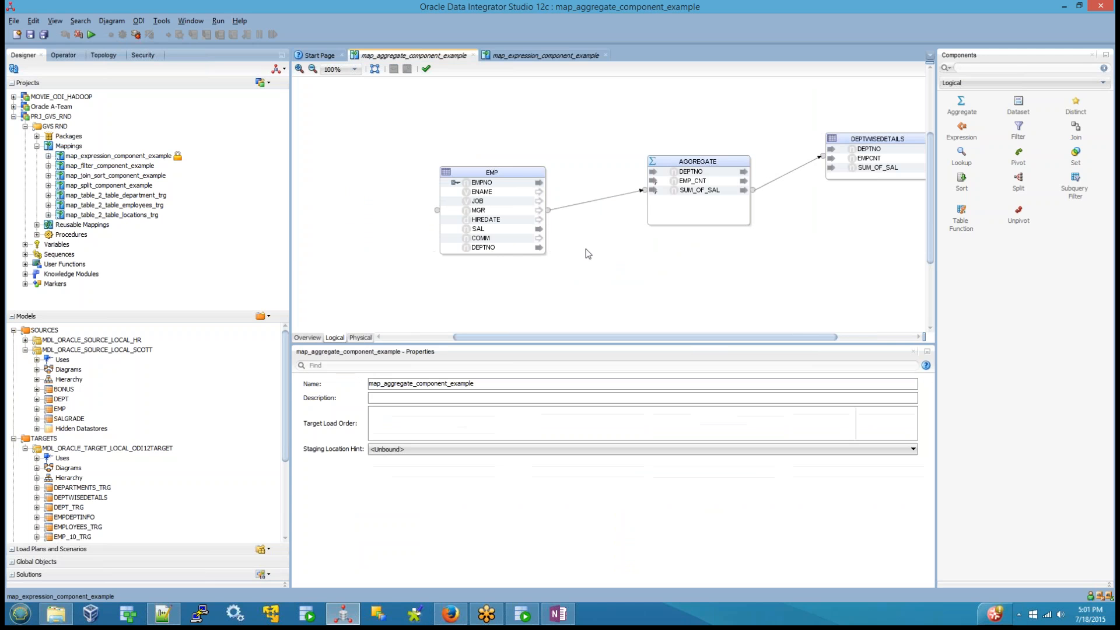
Step: Save map_aggregate_component_example and run it in the Global context with the Physical design, Local (No Agent) and log level 5
click(30, 34)
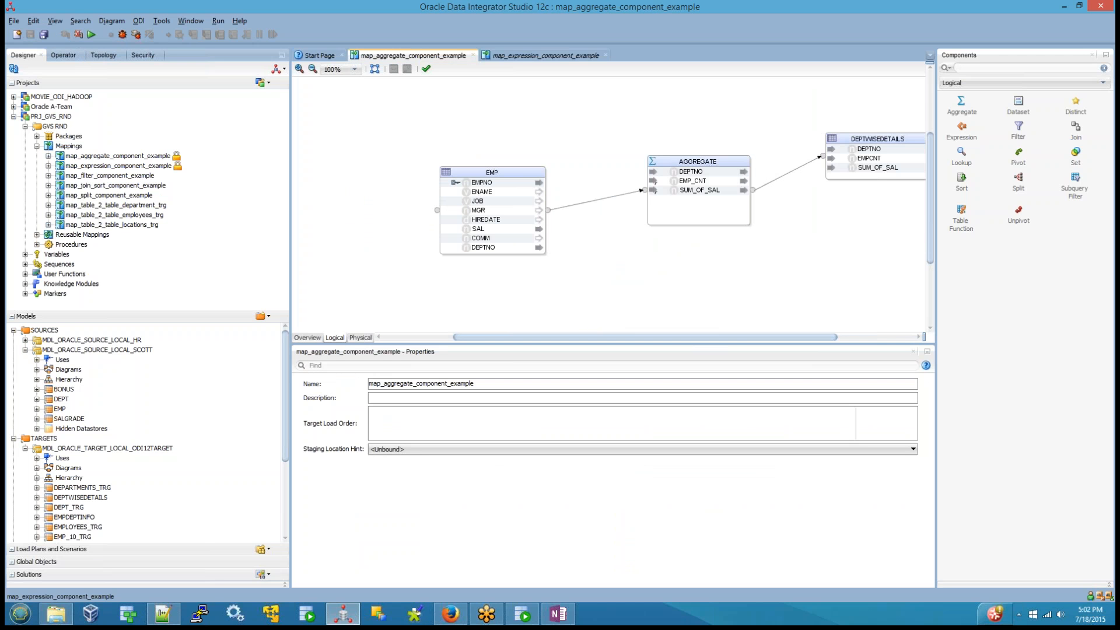
click(98, 38)
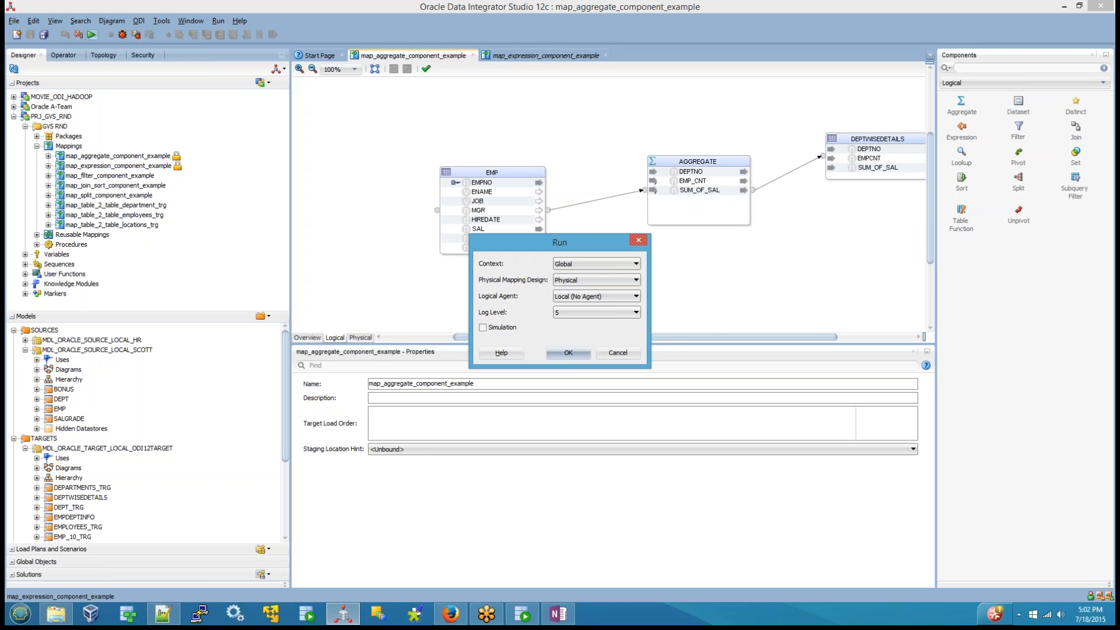
click(565, 355)
click(636, 327)
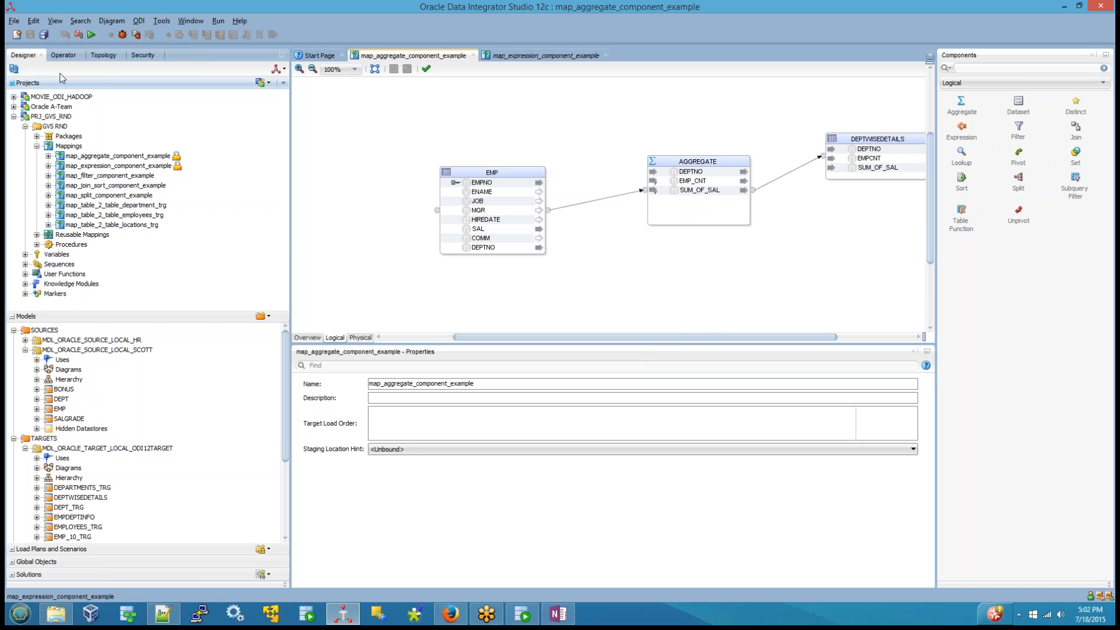
Step: Check the status of the map_aggregate_component_example session in Operator under the SUPERVISOR user
click(63, 54)
click(49, 157)
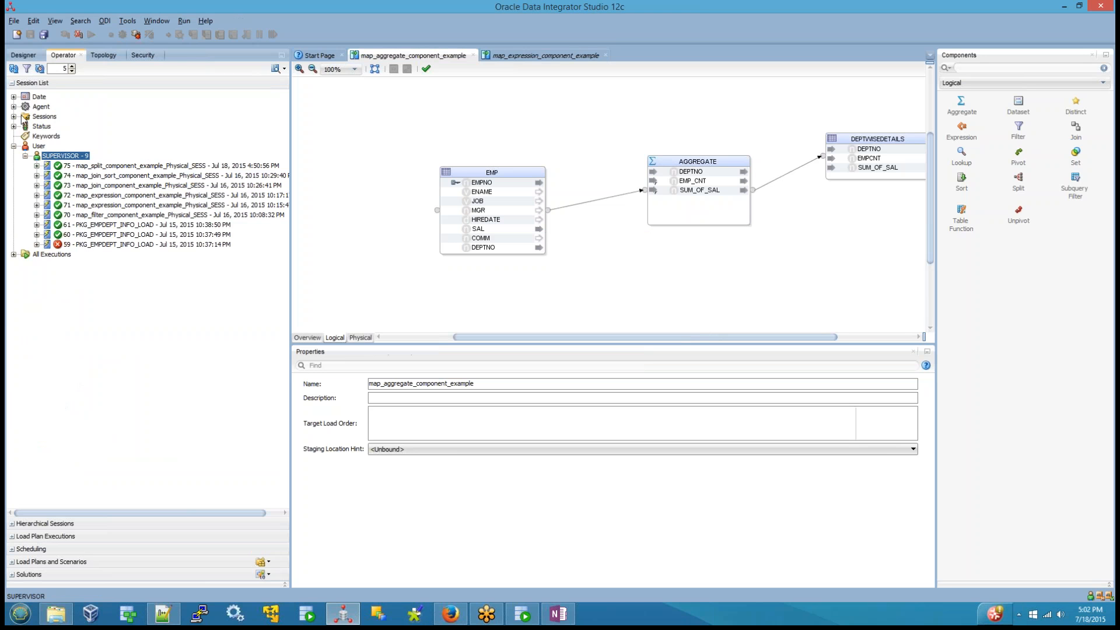
click(86, 166)
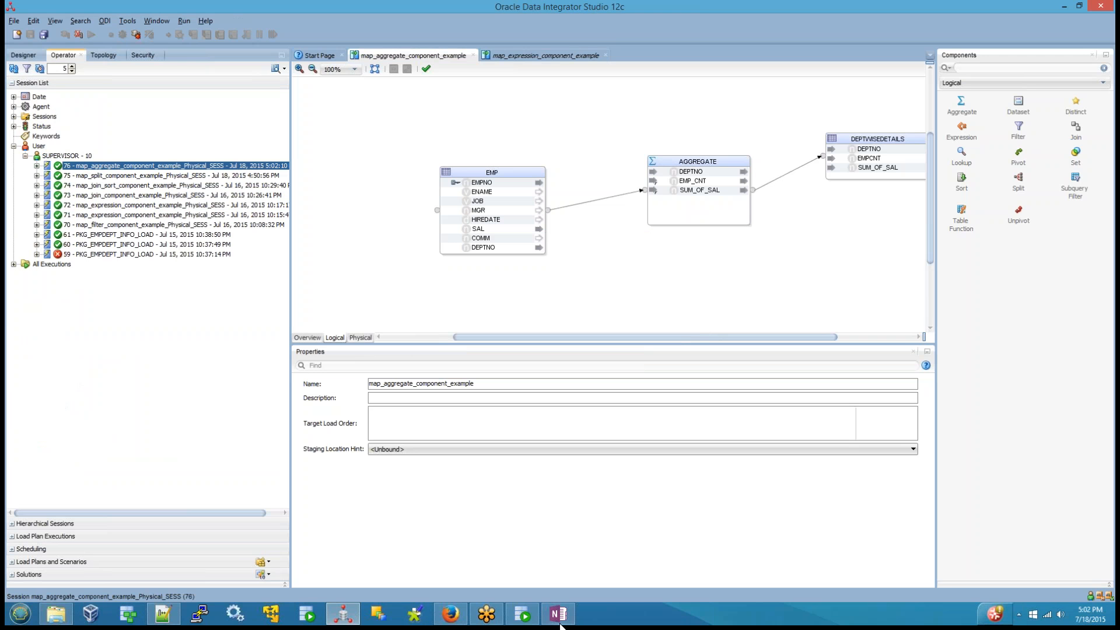
Step: Switch to SQL Developer, refresh the DEPTWISEDETAILS data and inspect the loaded DEPTNO, EMPCNT and SUM_OF_SAL values
click(522, 614)
click(251, 81)
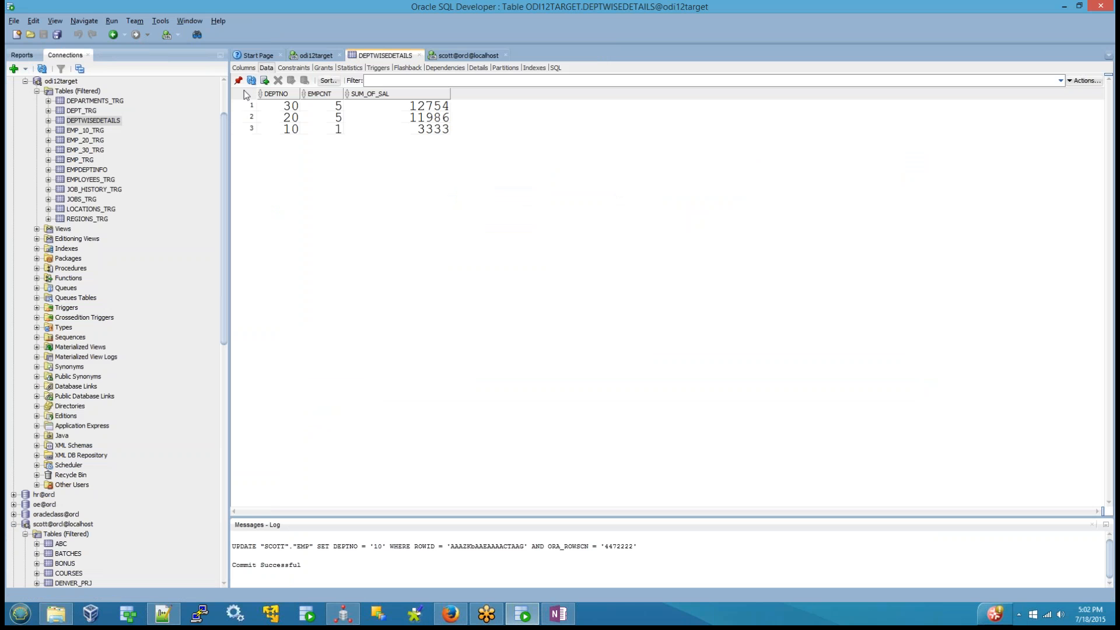
click(289, 109)
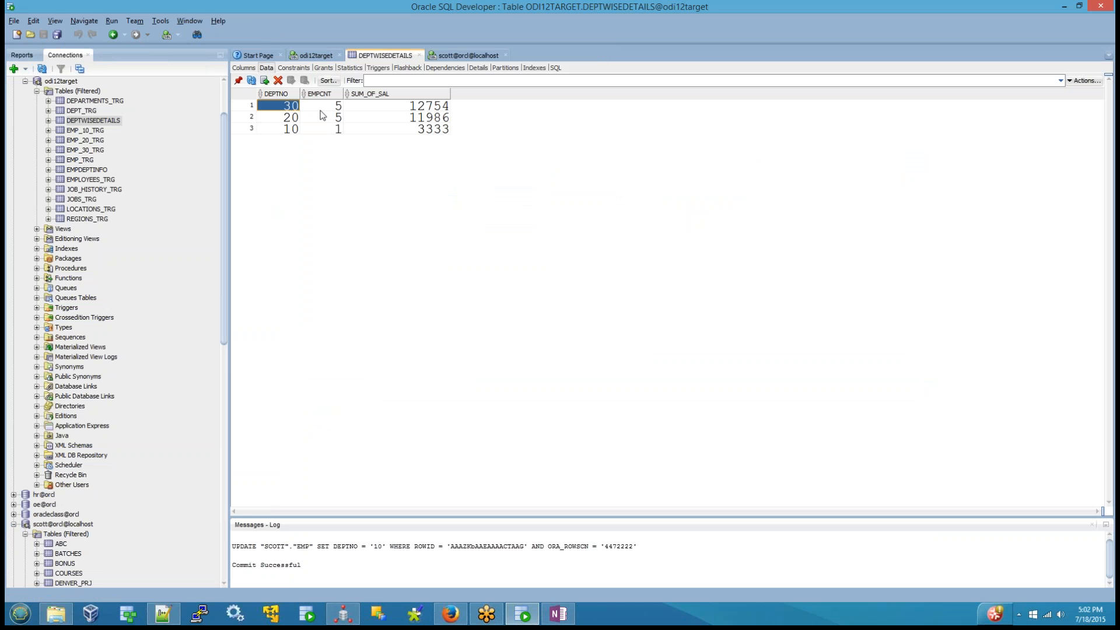
click(324, 109)
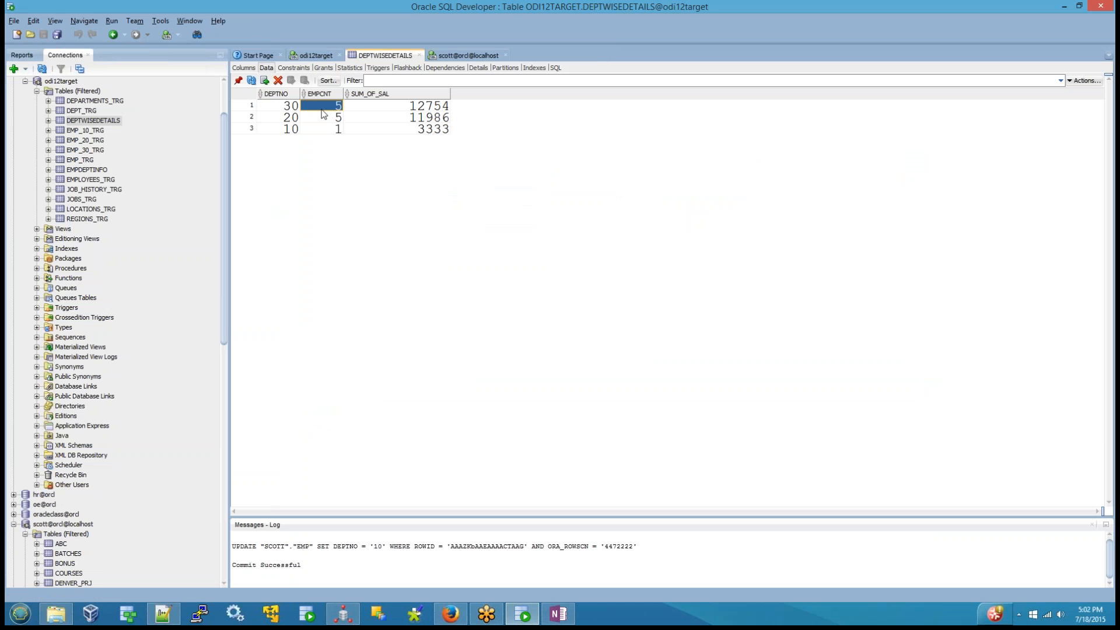
click(402, 117)
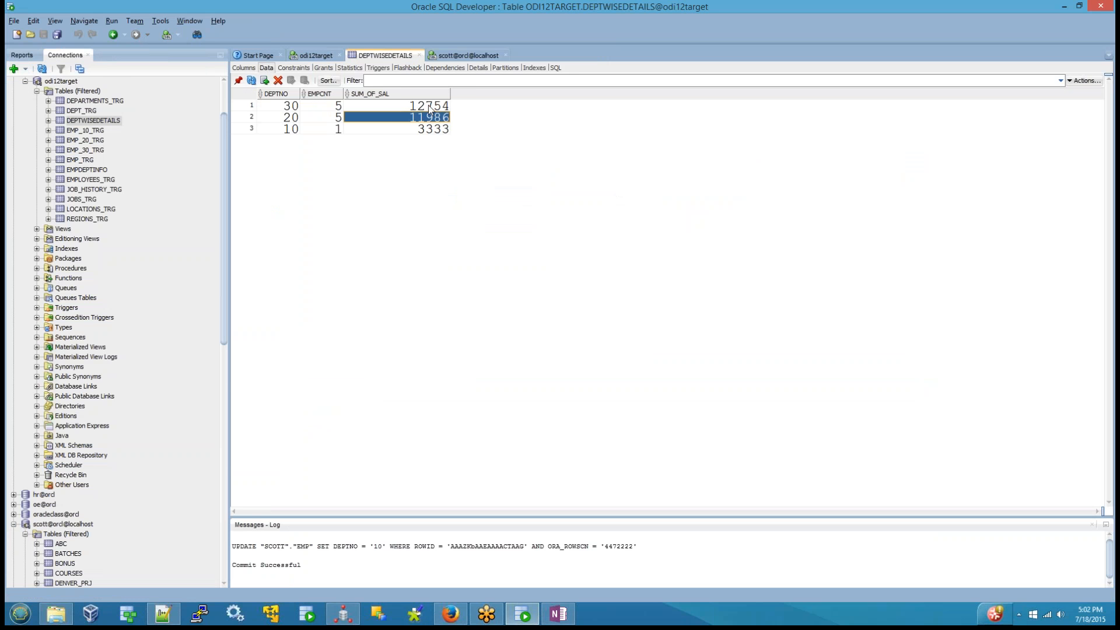
click(418, 107)
Step: Open the EMP table of the scott@orcl@localhost connection and sort its rows by DEPTNO in descending order
scroll(138, 290, down, 4)
scroll(156, 294, down, 5)
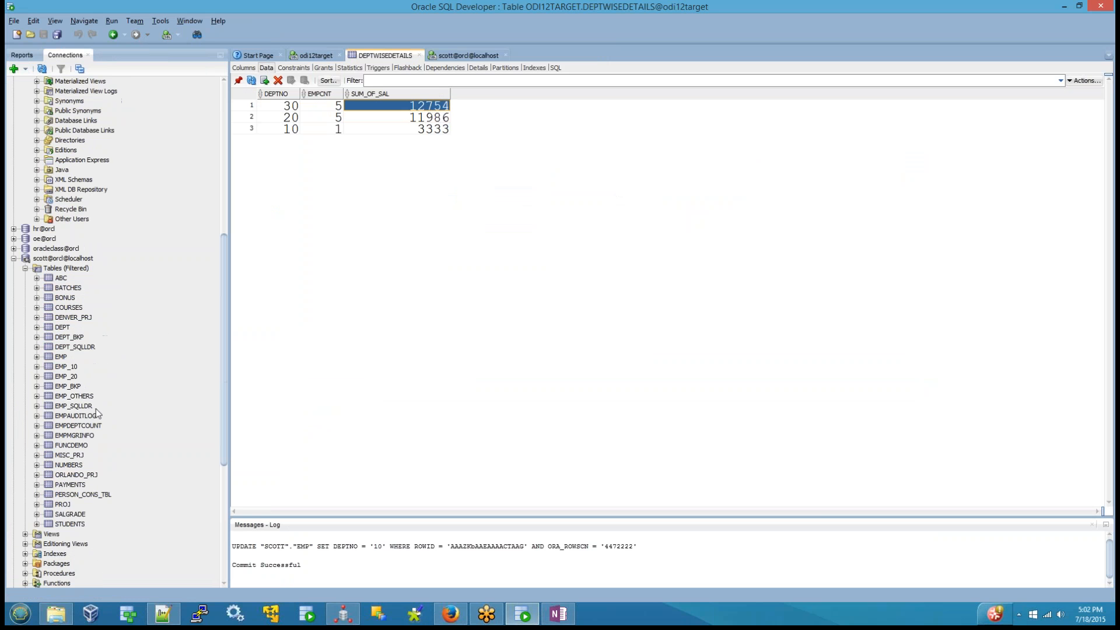
click(61, 356)
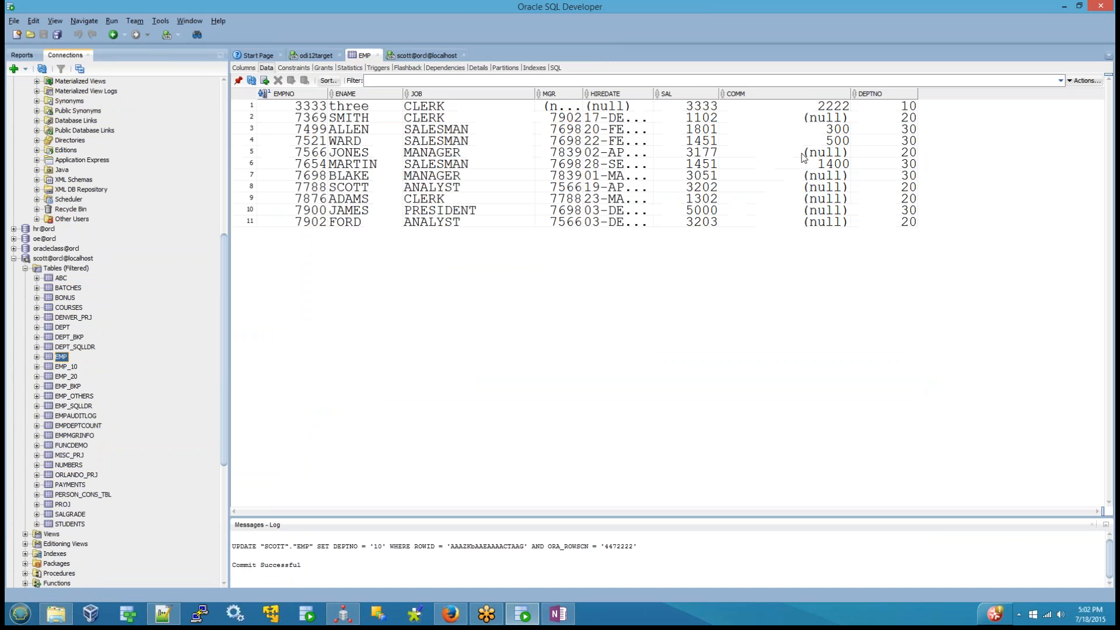
double_click(874, 94)
double_click(875, 94)
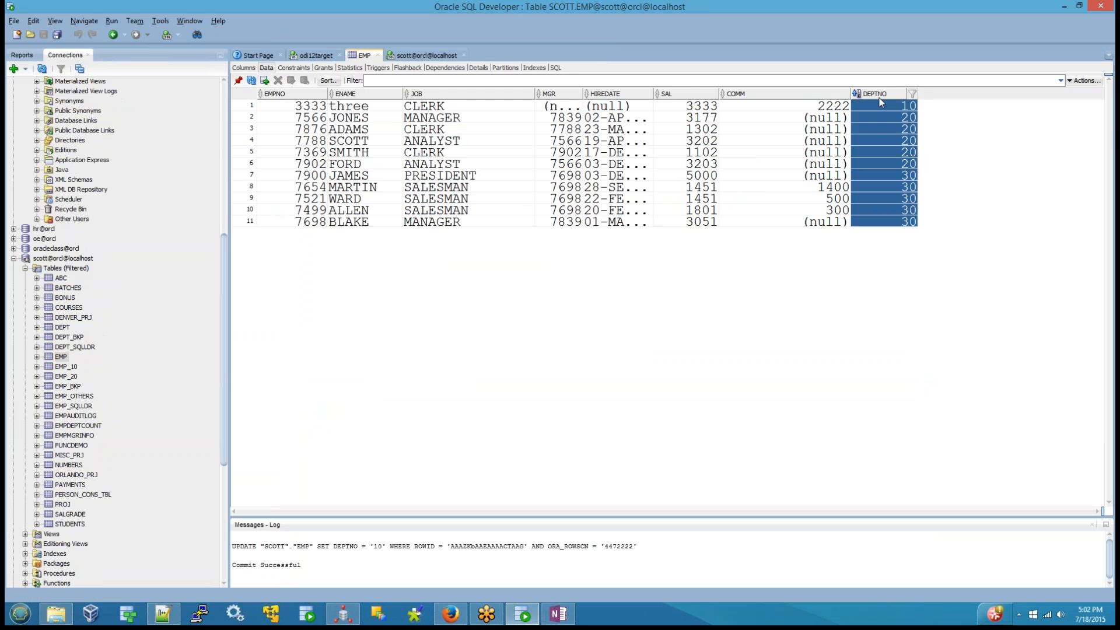
Step: Select the DEPTNO cells of all department 30 rows in EMP to count that department's employees
click(890, 106)
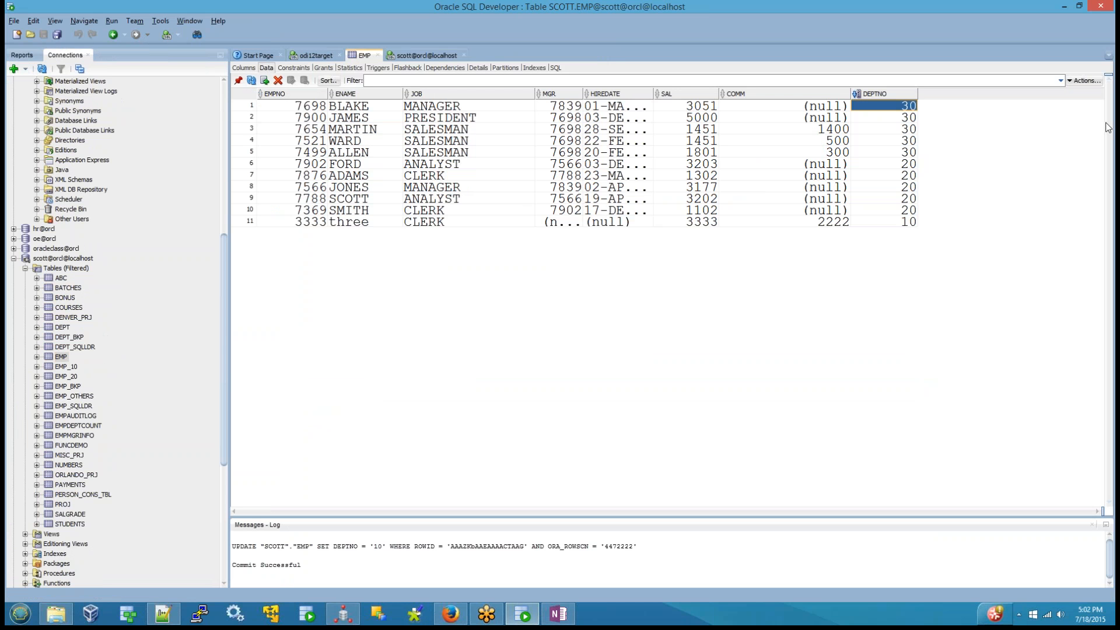
key(shift+Down)
key(shift+Down)
key(shift+Down)
key(shift+Down)
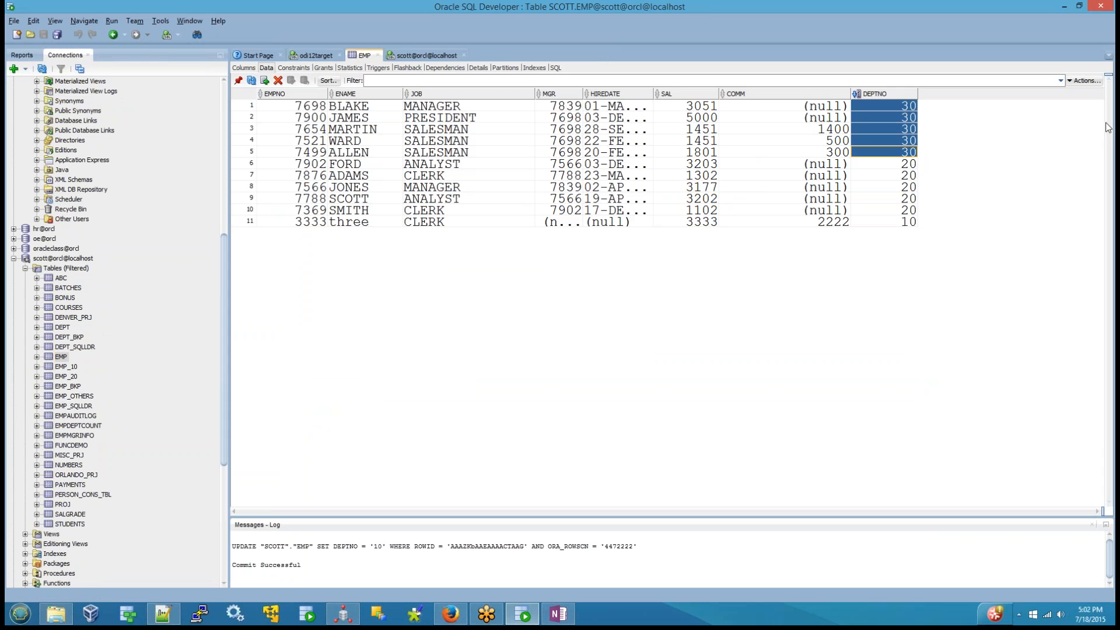
Step: Go through the SAL values of the department 30 employees in EMP to verify the department's salary total
key(Left)
key(Left)
key(Left)
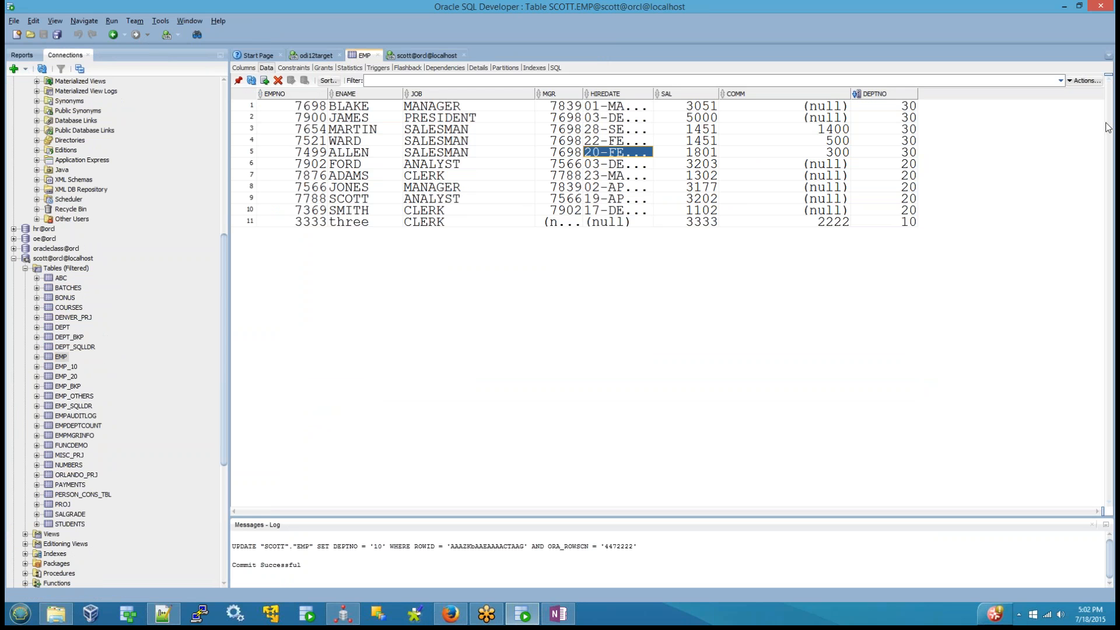
key(Right)
key(shift+Up)
key(shift+Up)
key(shift+Up)
key(shift+Up)
key(Up)
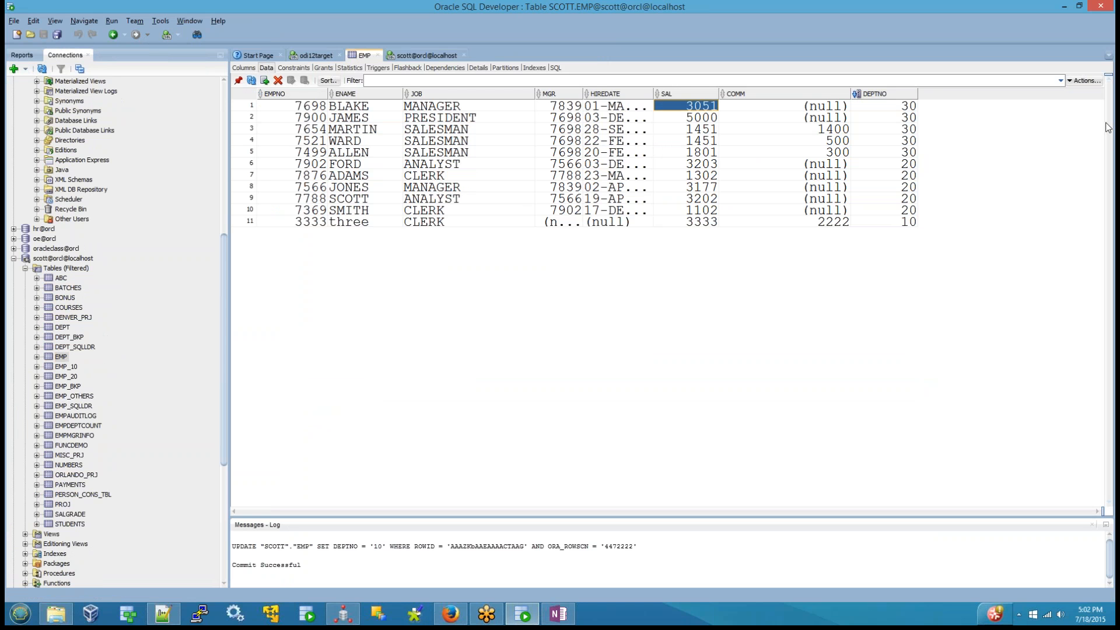
key(Down)
key(Down)
key(Down)
key(Down)
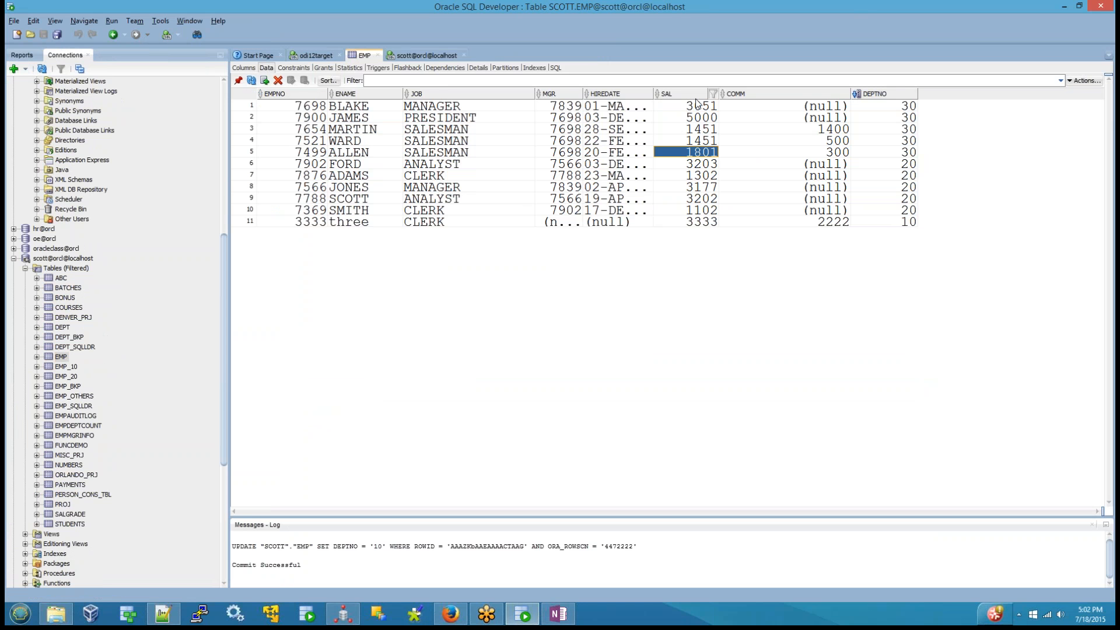
Step: Return to the DEPTWISEDETAILS table of odi12target and check the SUM_OF_SAL value for department 30
click(408, 56)
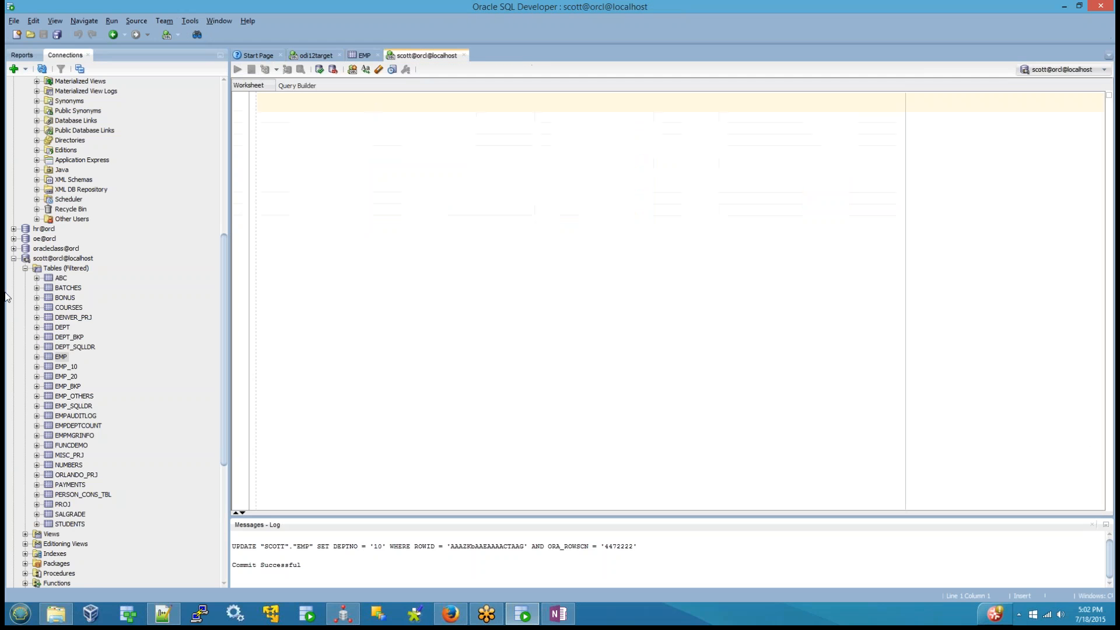
scroll(75, 228, up, 10)
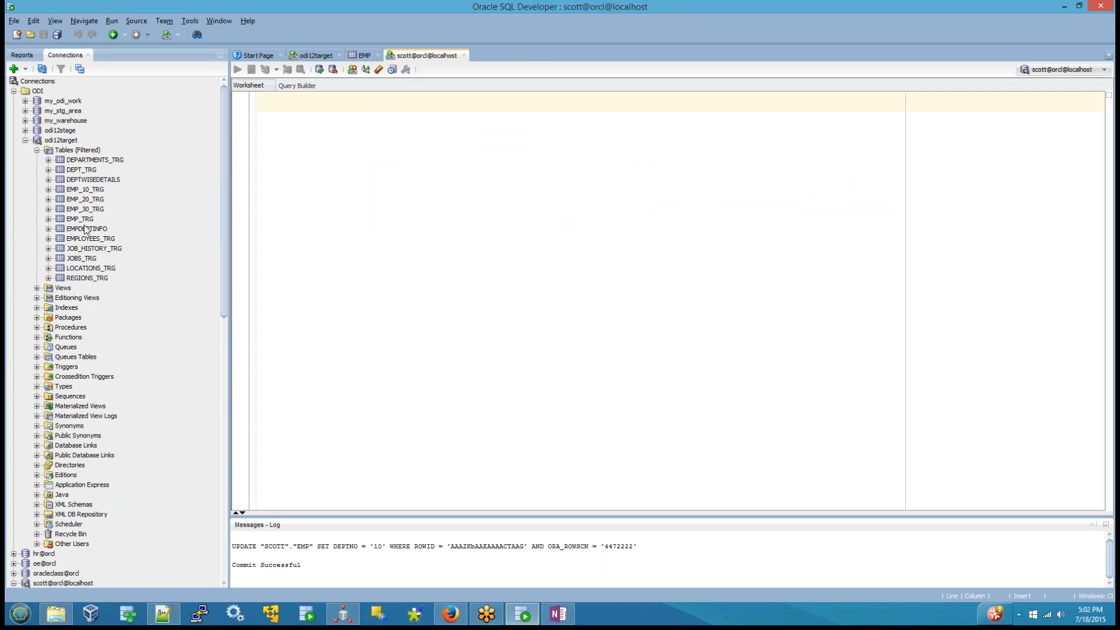
click(93, 179)
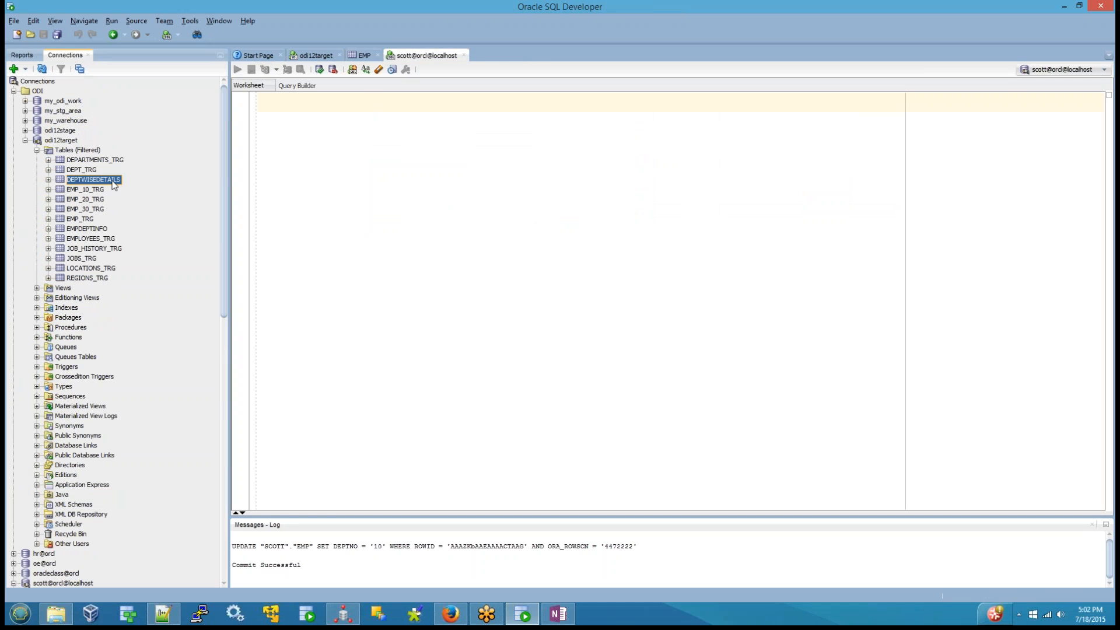
click(419, 108)
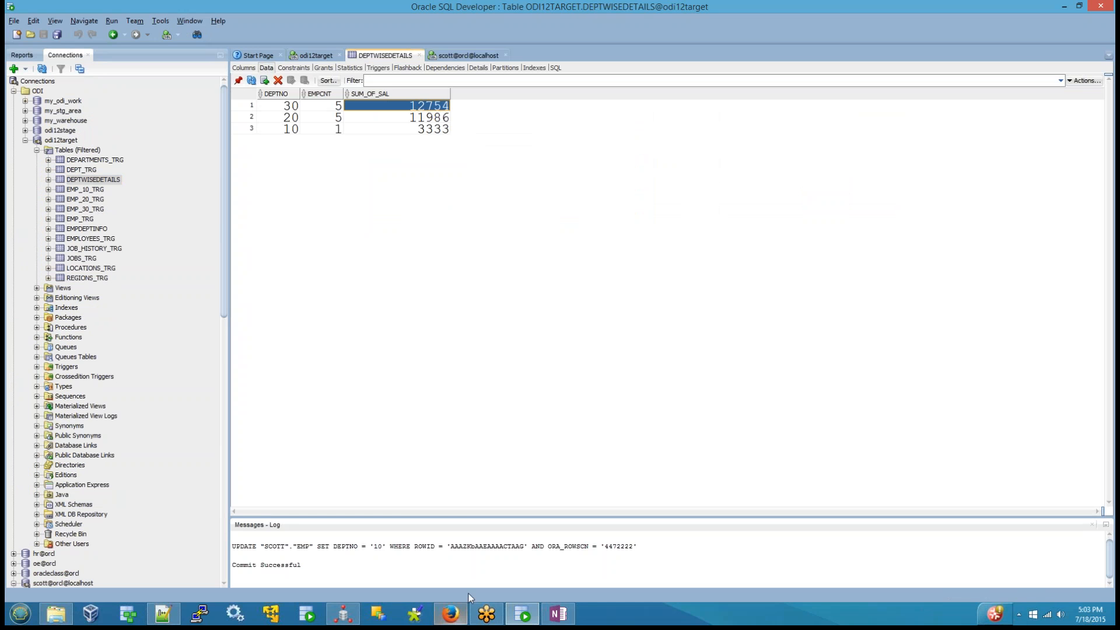
Step: Switch back to ODI Studio and examine the expressions of EMP_CNT and DEPTNO in the AGGREGATE component
click(343, 613)
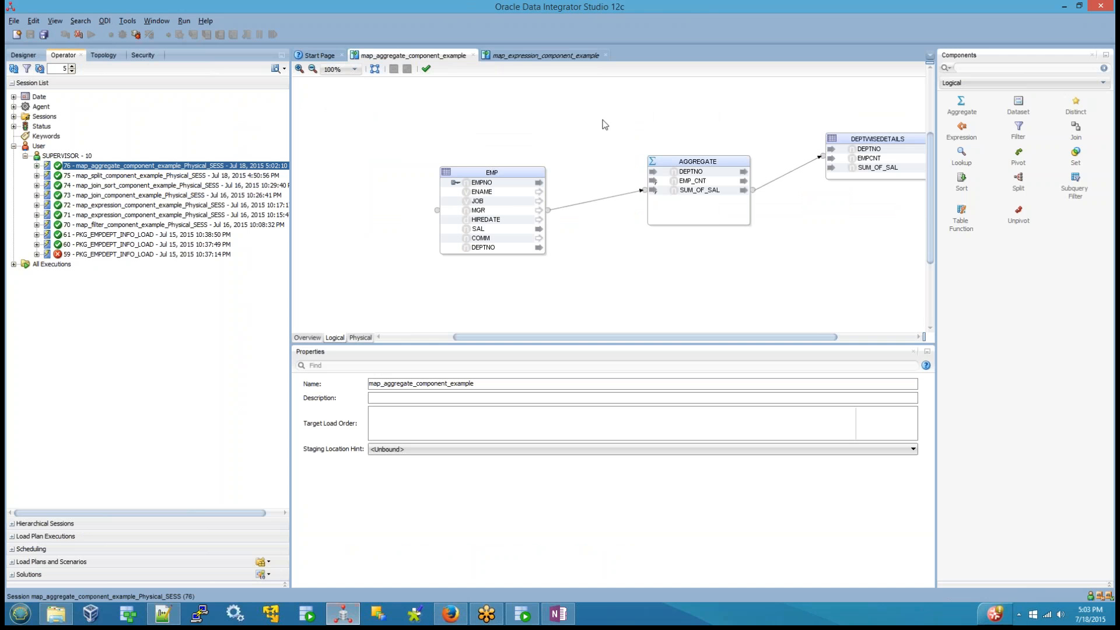
drag(602, 119, 752, 284)
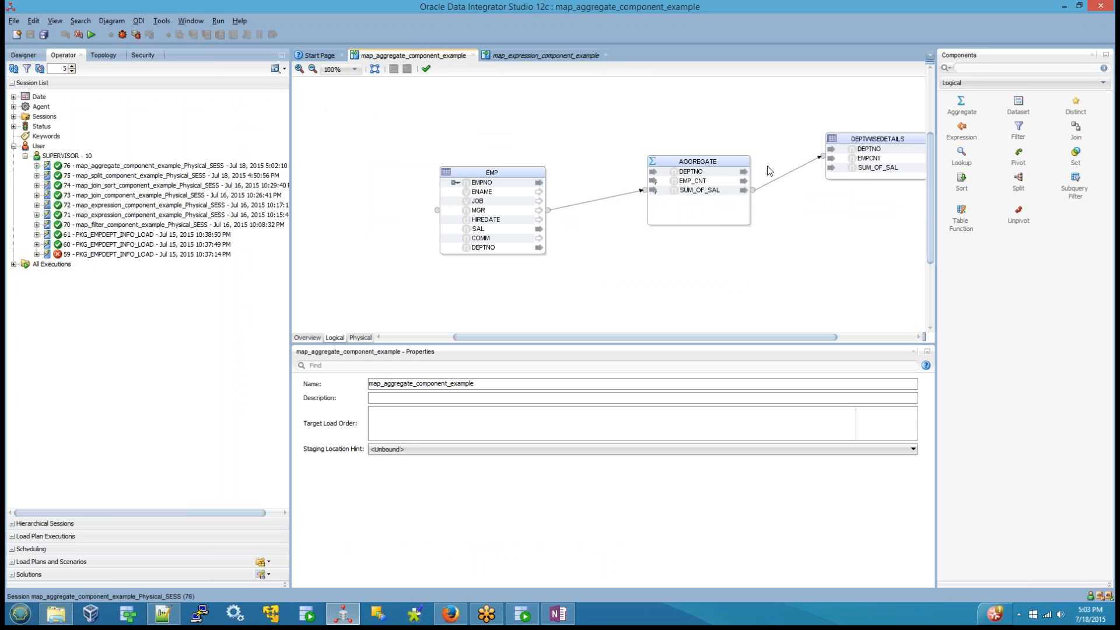
click(675, 184)
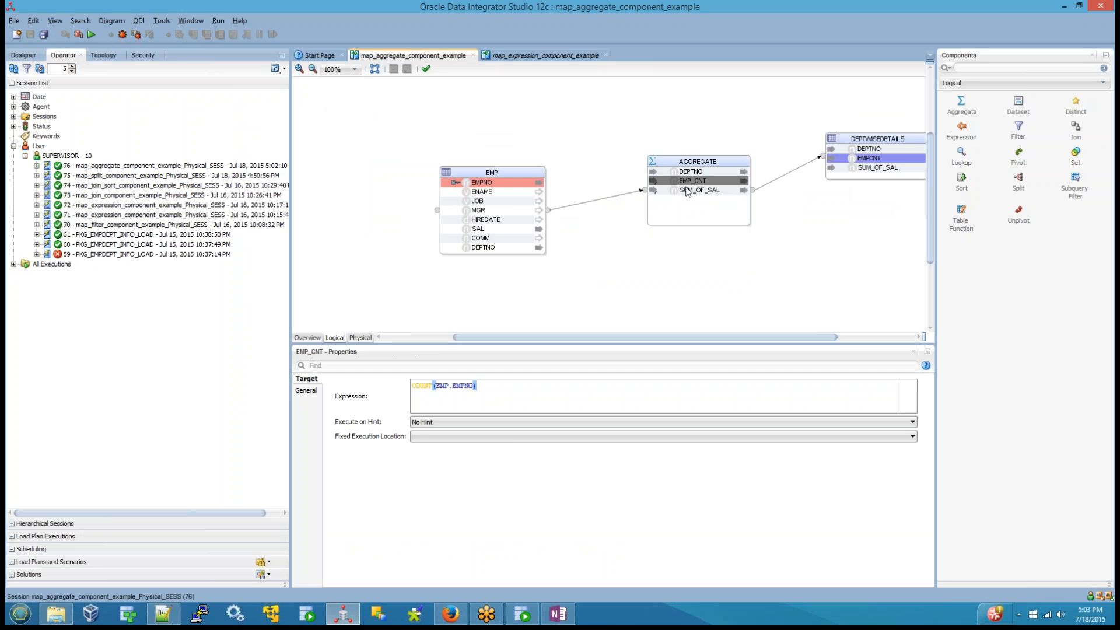
click(686, 171)
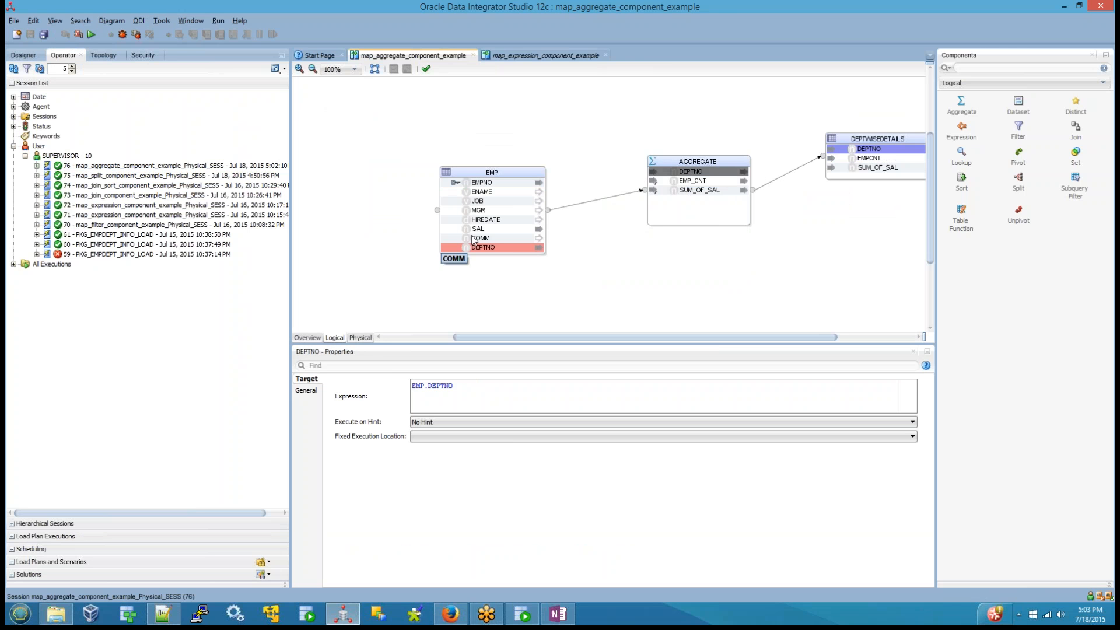
Step: Add EMP's JOB column to the AGGREGATE component as a trial attribute and delete it again, preserving downstream expressions
drag(718, 213, 695, 206)
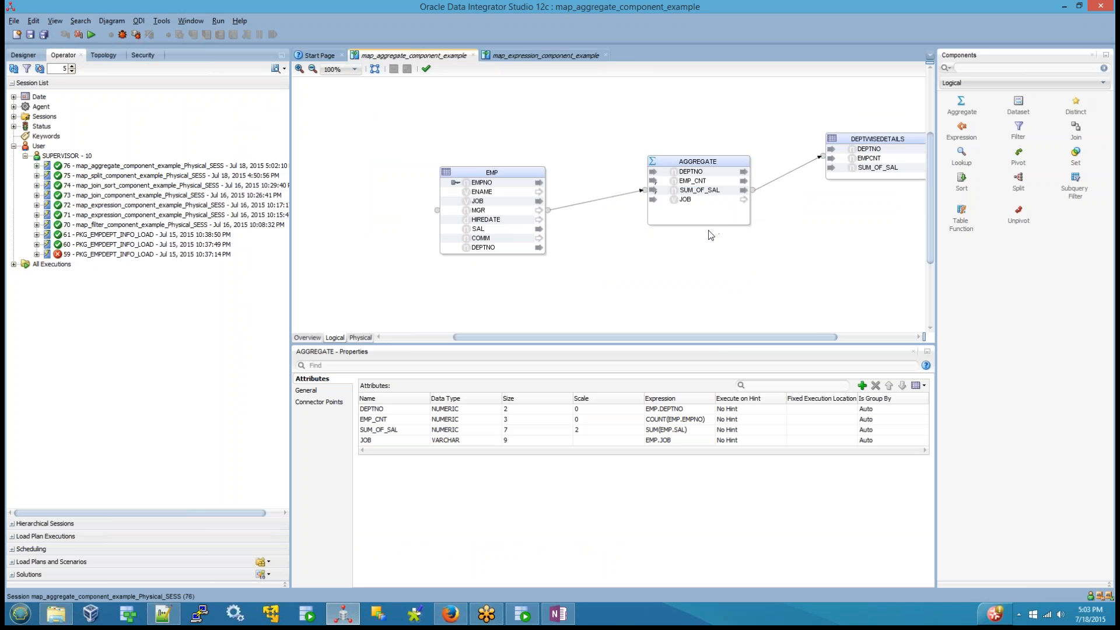
click(687, 172)
click(685, 201)
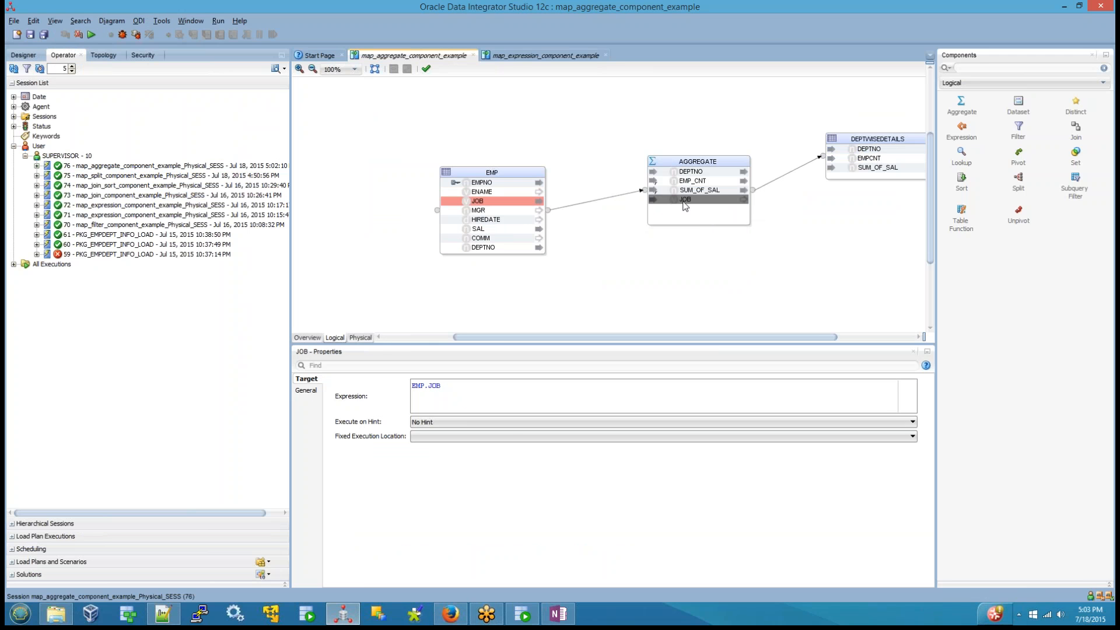
key(Delete)
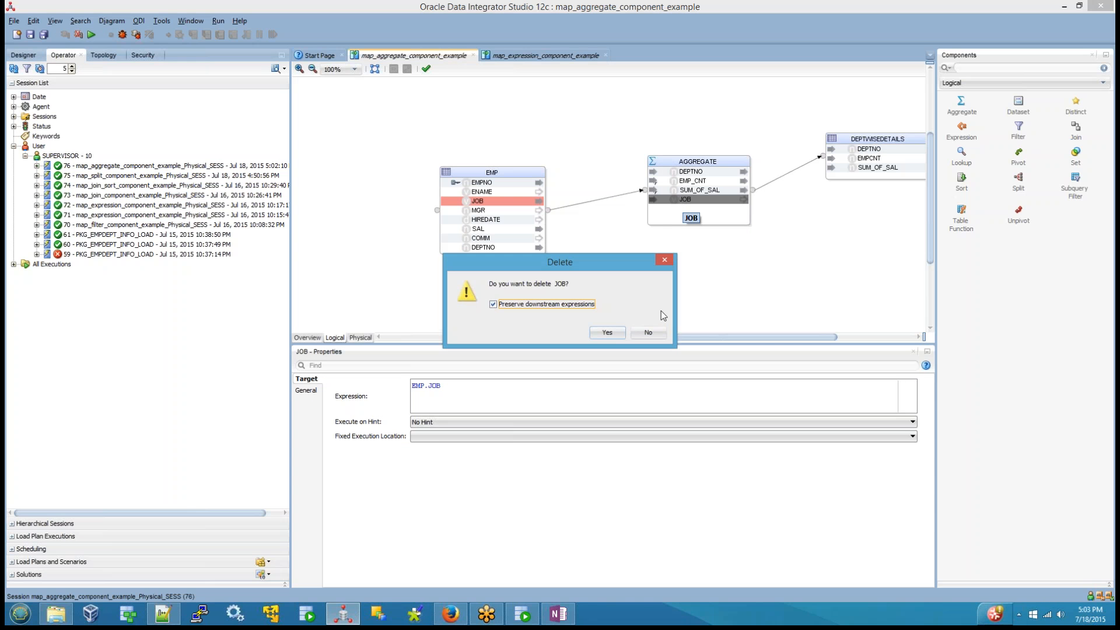
click(623, 336)
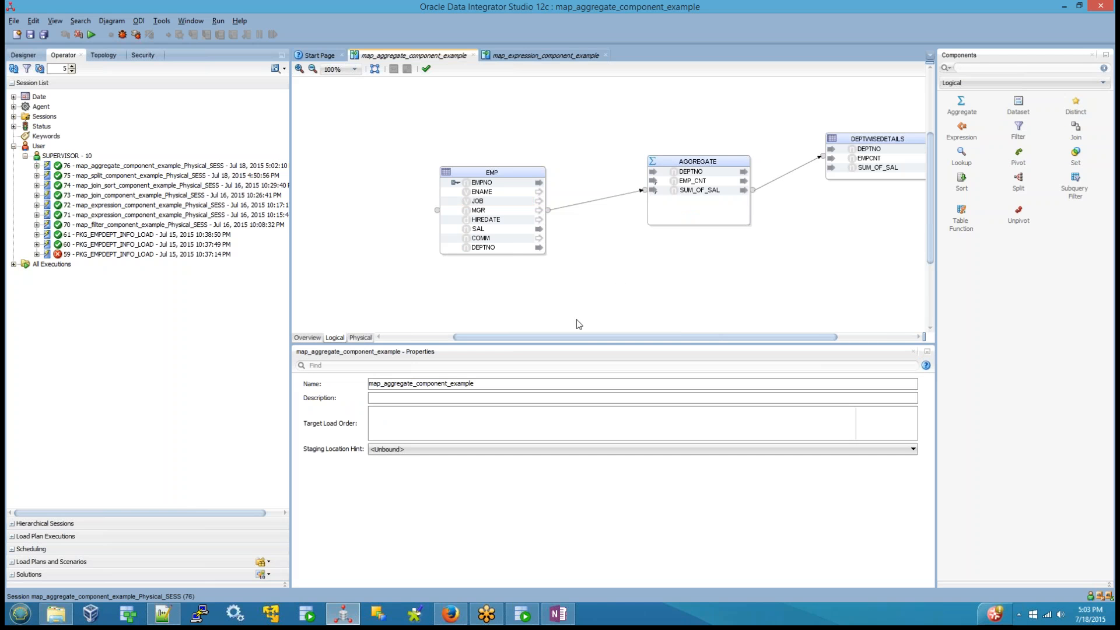
Step: Save the map_aggregate_component_example mapping
mouse_move(520, 338)
mouse_down()
mouse_move(450, 337)
mouse_move(650, 325)
mouse_move(508, 345)
mouse_up()
key(ctrl+s)
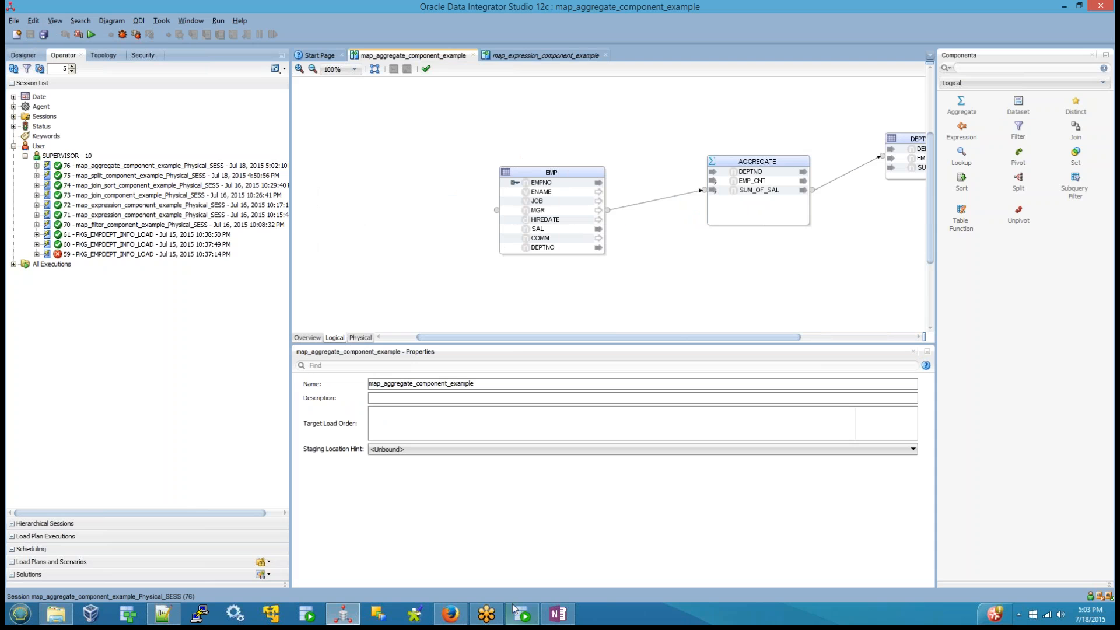
Step: Switch to the odi12target worksheet in SQL Developer and start a create table statement for temp_job
click(516, 611)
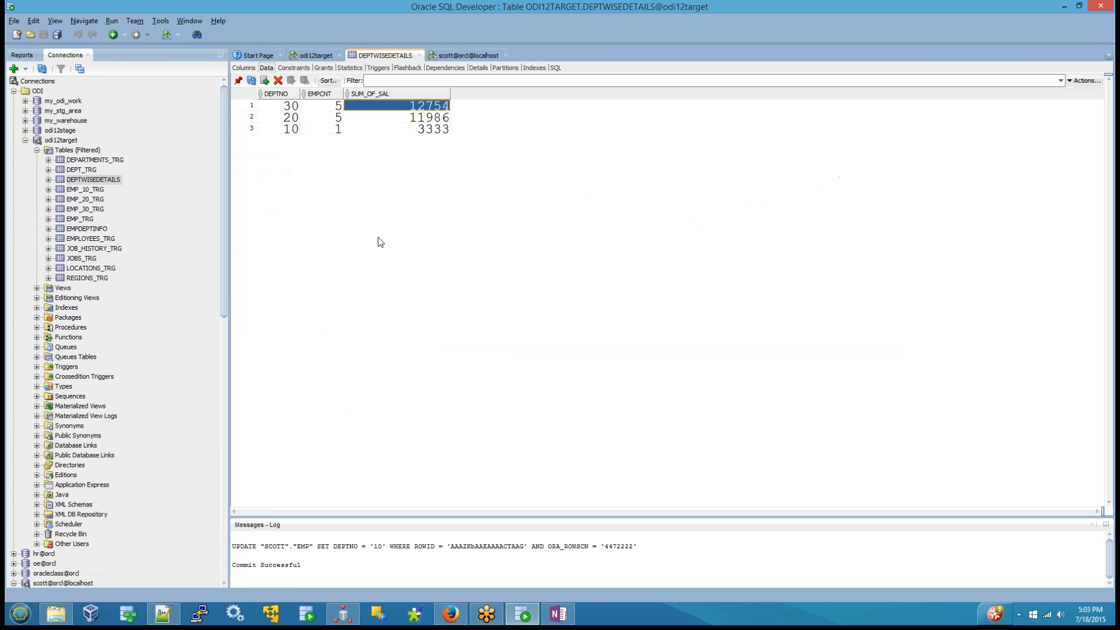
click(319, 56)
text(create table)
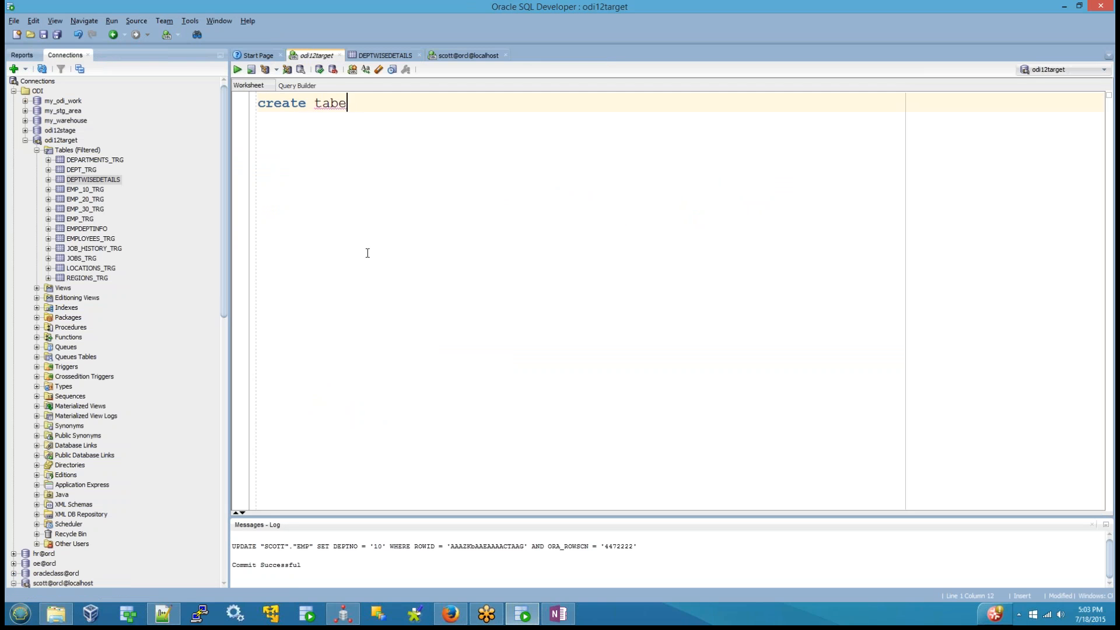
key(BackSpace)
key(BackSpace)
text(le)
text(job)
key(BackSpace)
key(BackSpace)
key(BackSpace)
text(e)
key(BackSpace)
text(temp_job)
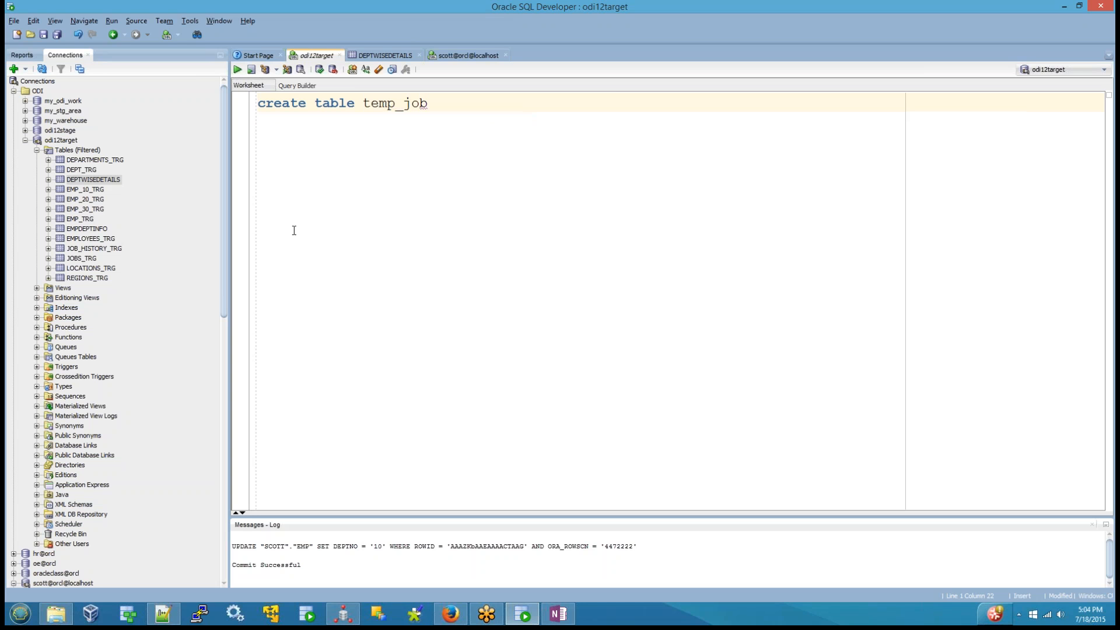
text(_det)
Step: Keep the table name as temp_job and add an empty parenthesized column list below it
key(BackSpace)
text(ptno)
key(Left)
key(Left)
key(Left)
key(Left)
key(Left)
key(Left)
key(Left)
key(shift+End)
key(Delete)
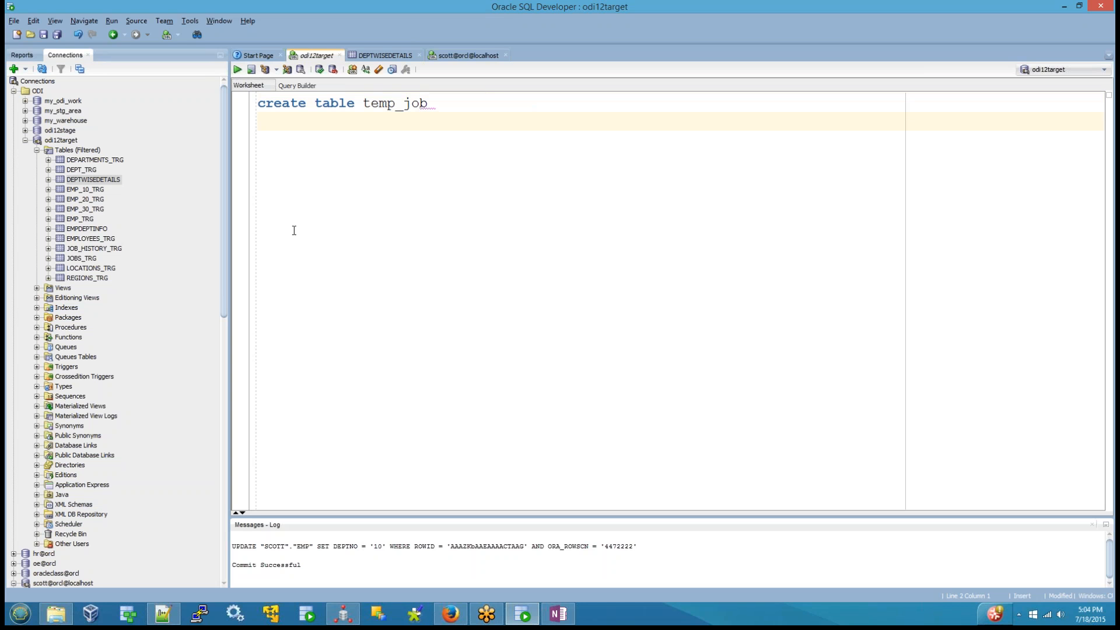
text(()
key(Return)
key(Return)
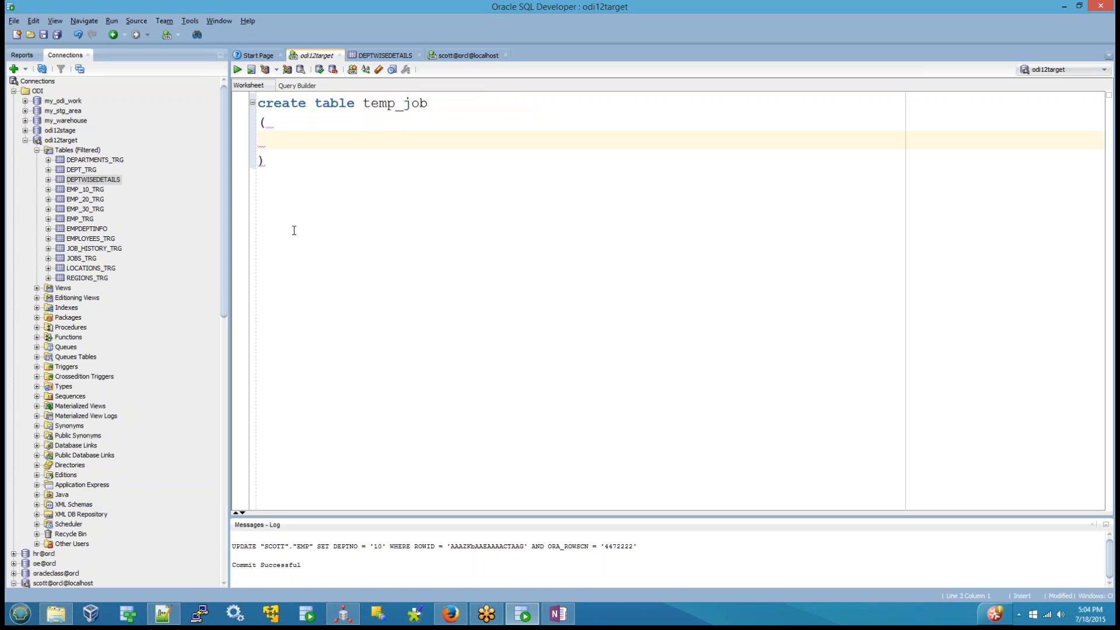
Step: Define the column job_name varchar2(25) in the temp_job statement and run the whole statement
text(job_name varchar2()
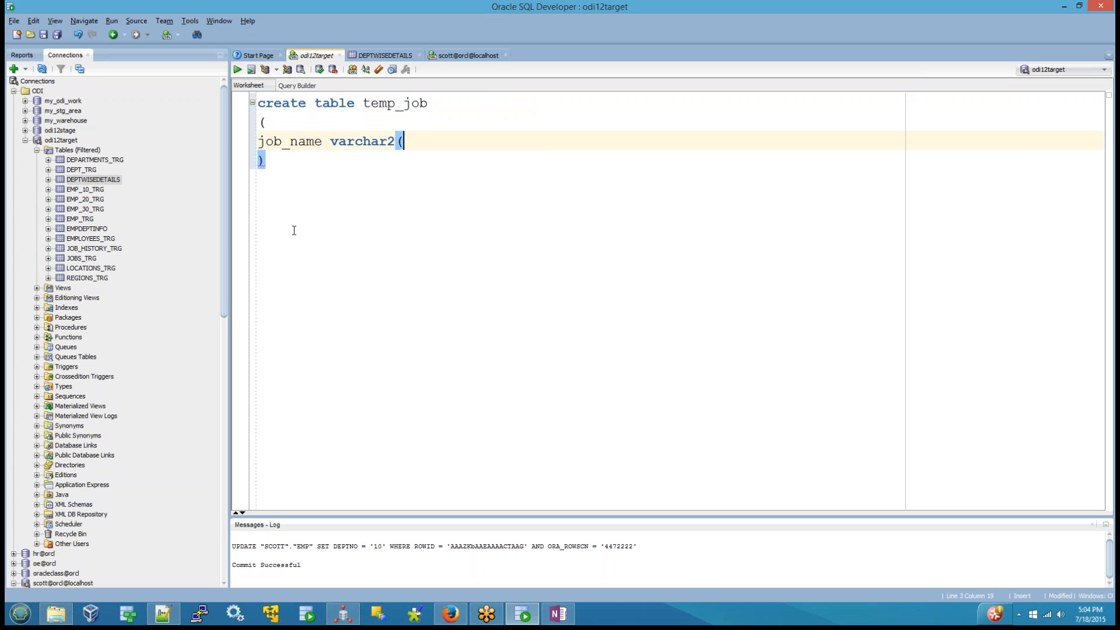
text(25))
key(ctrl+a)
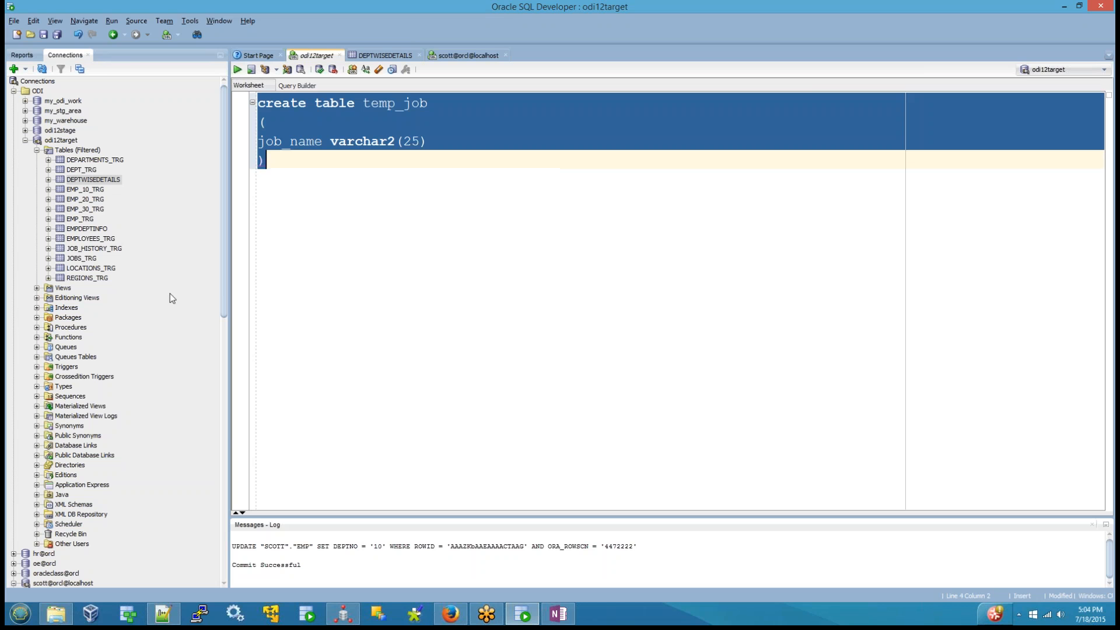
click(238, 69)
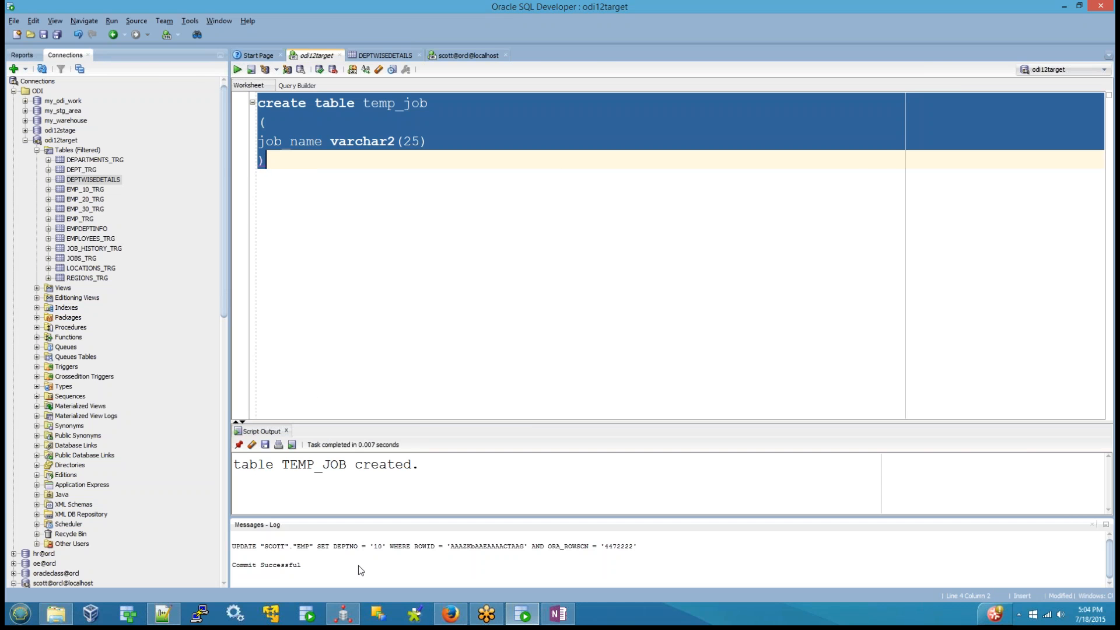
Step: Return to the Designer in ODI Studio and close both open mappings, saving the changes to map_expression_component_example
click(339, 618)
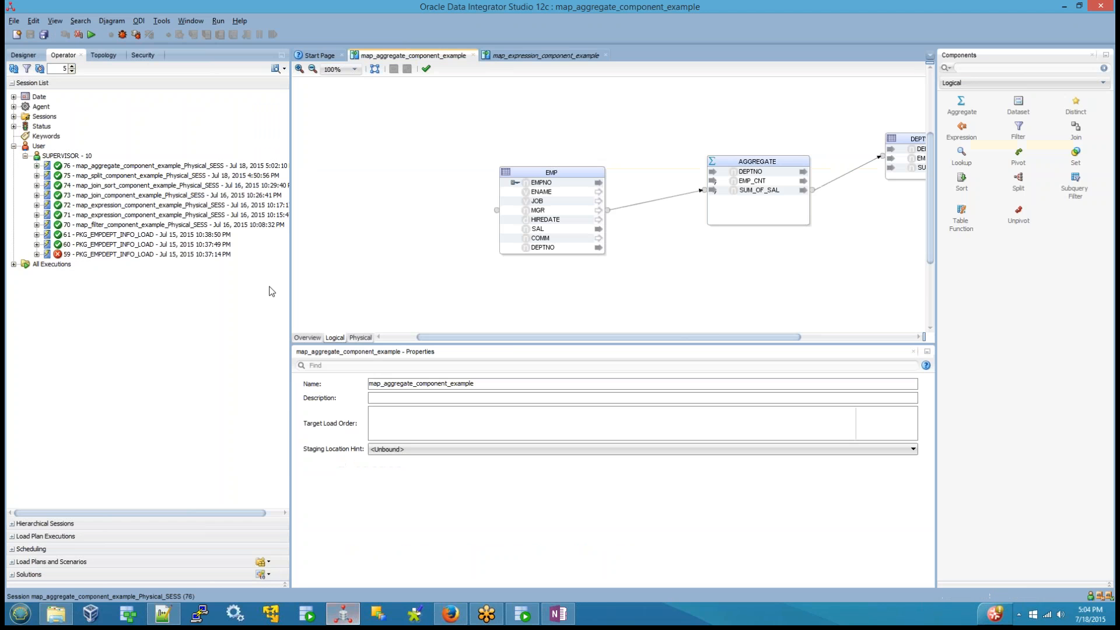
click(24, 56)
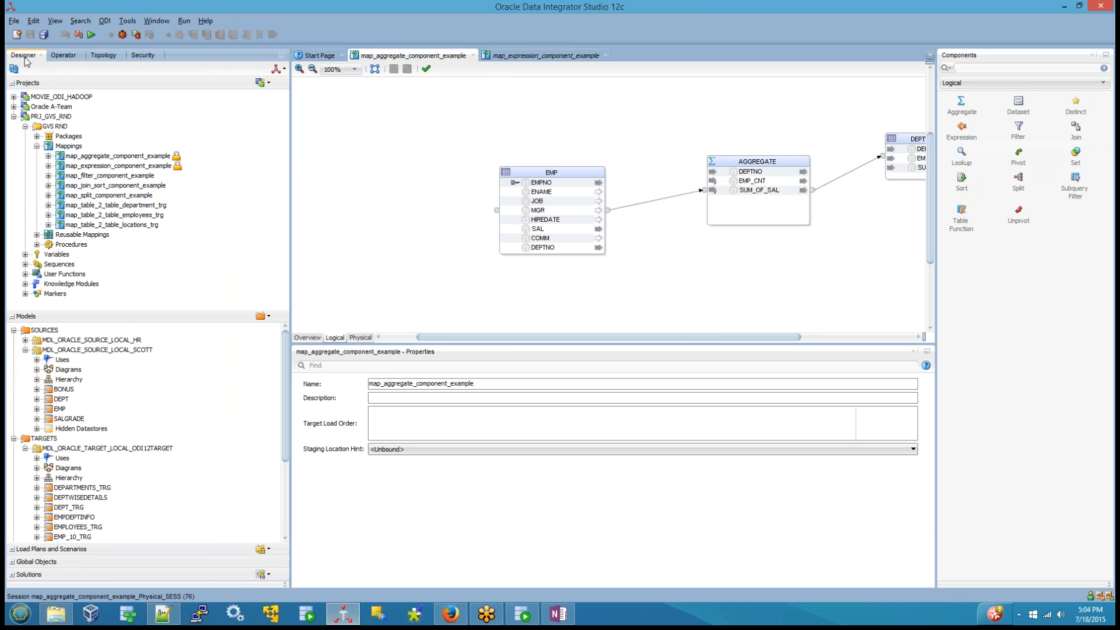
click(474, 56)
click(474, 55)
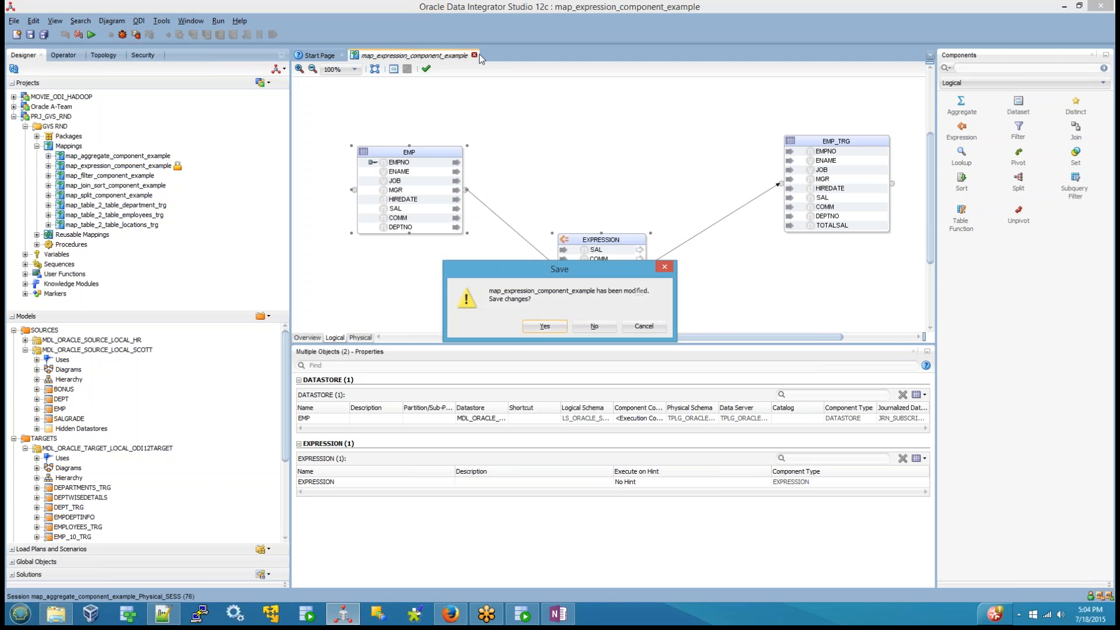
click(542, 327)
Step: Selectively reverse-engineer the new TEMP_JOB table into the MDL_ORACLE_TARGET_LOCAL_ODI12TARGET model and close the model editor
scroll(90, 474, down, 4)
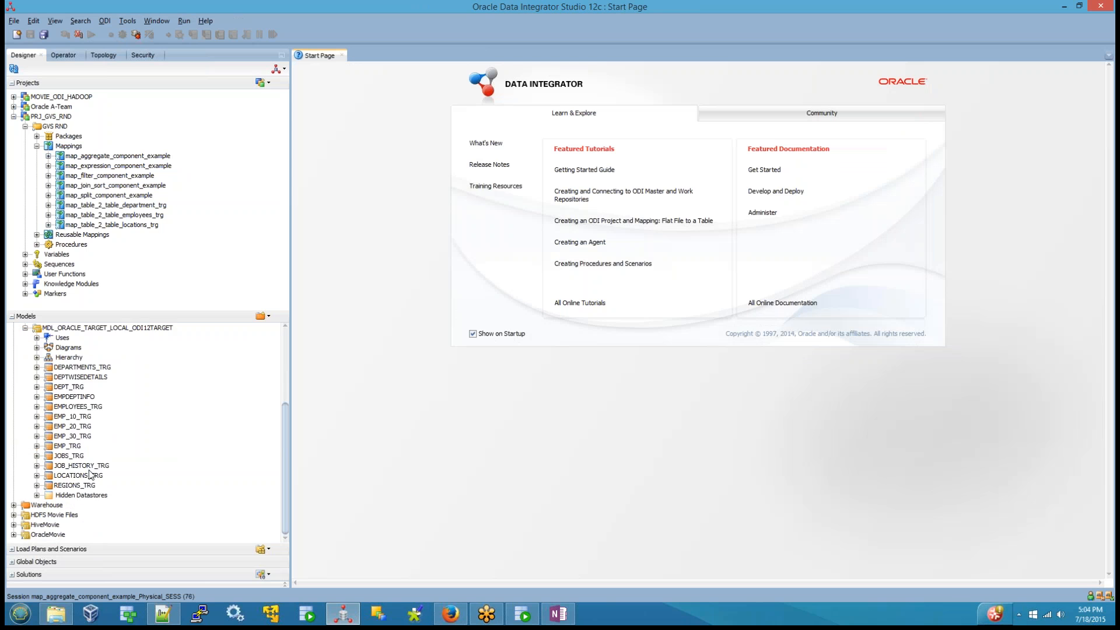
scroll(106, 357, up, 2)
right_click(110, 386)
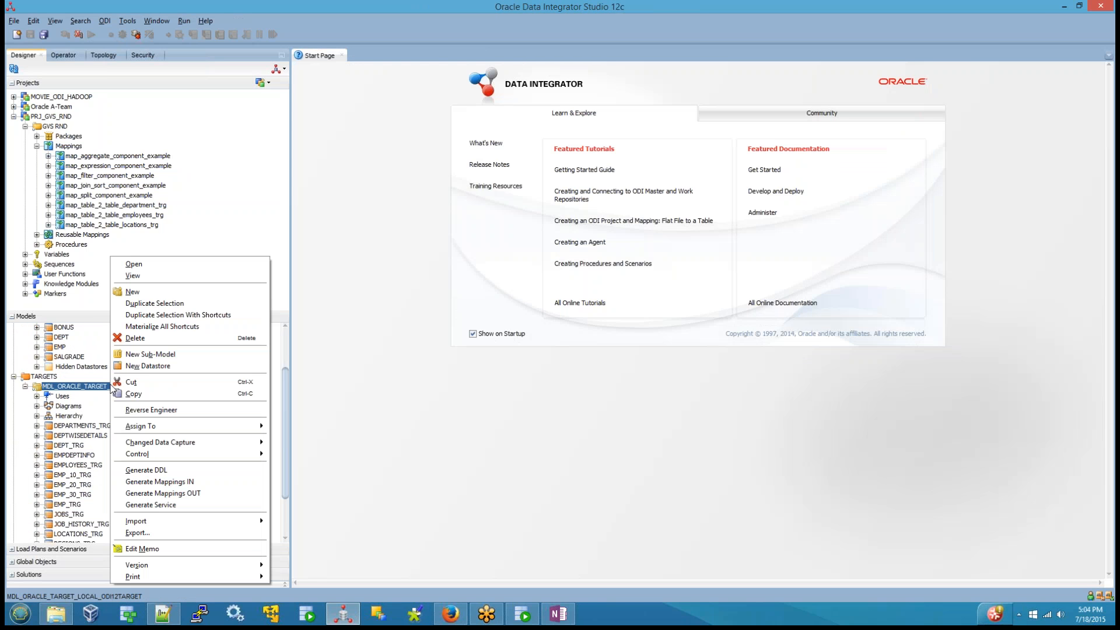
click(169, 264)
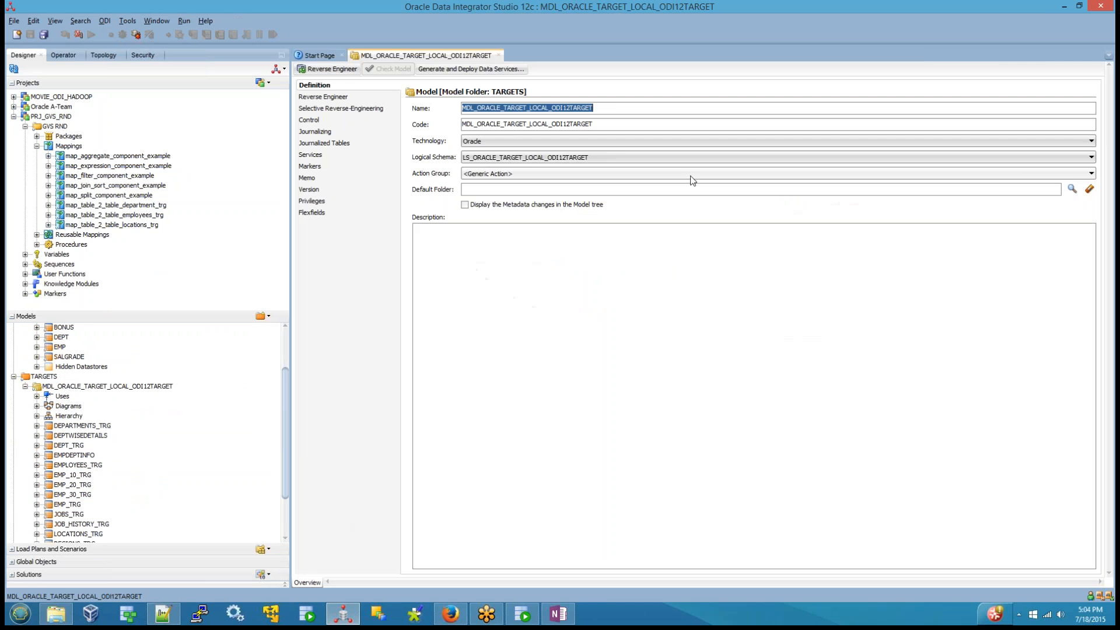
click(343, 100)
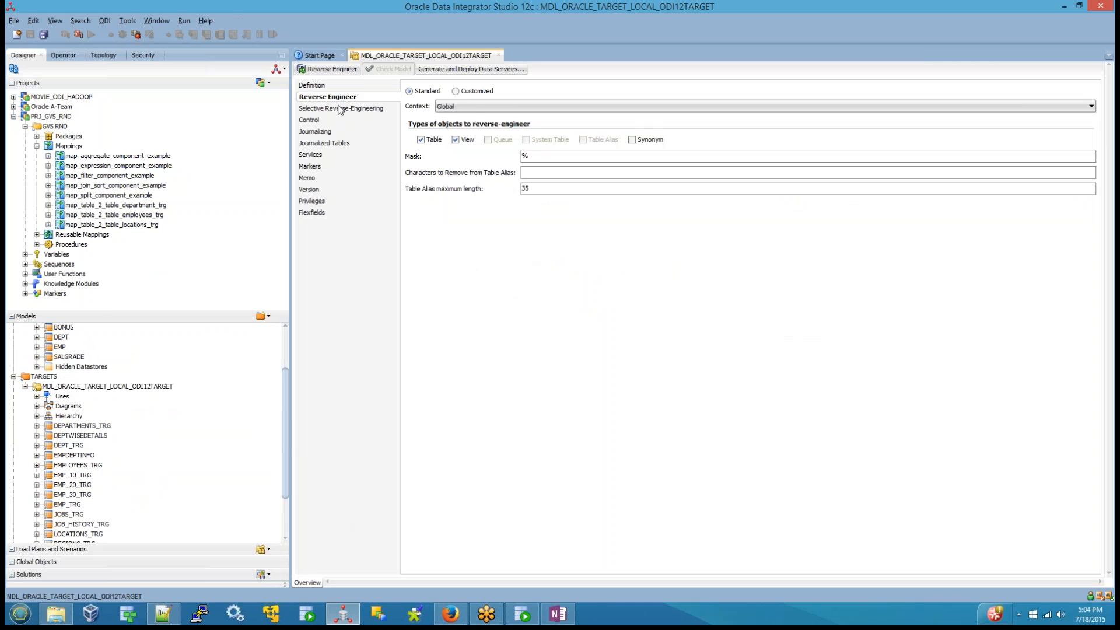
click(338, 110)
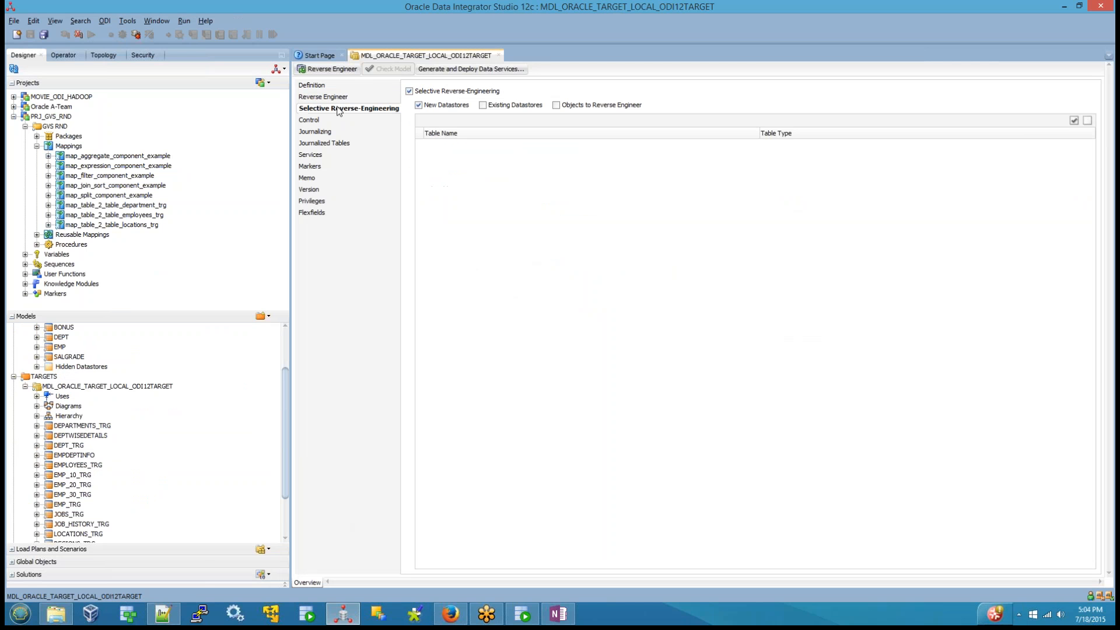
click(558, 106)
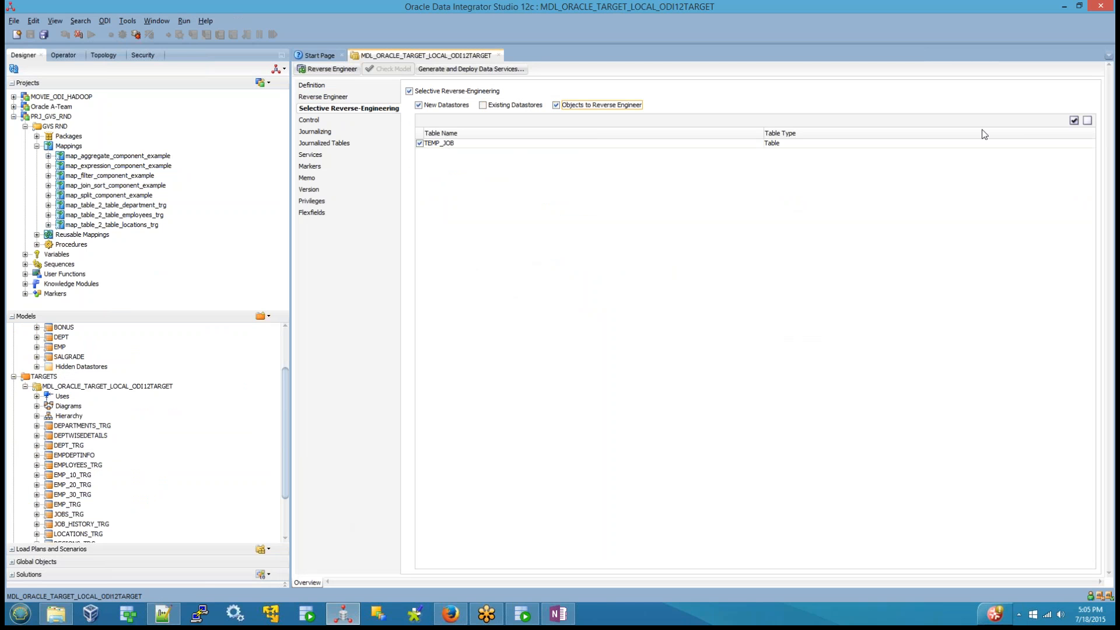
click(329, 69)
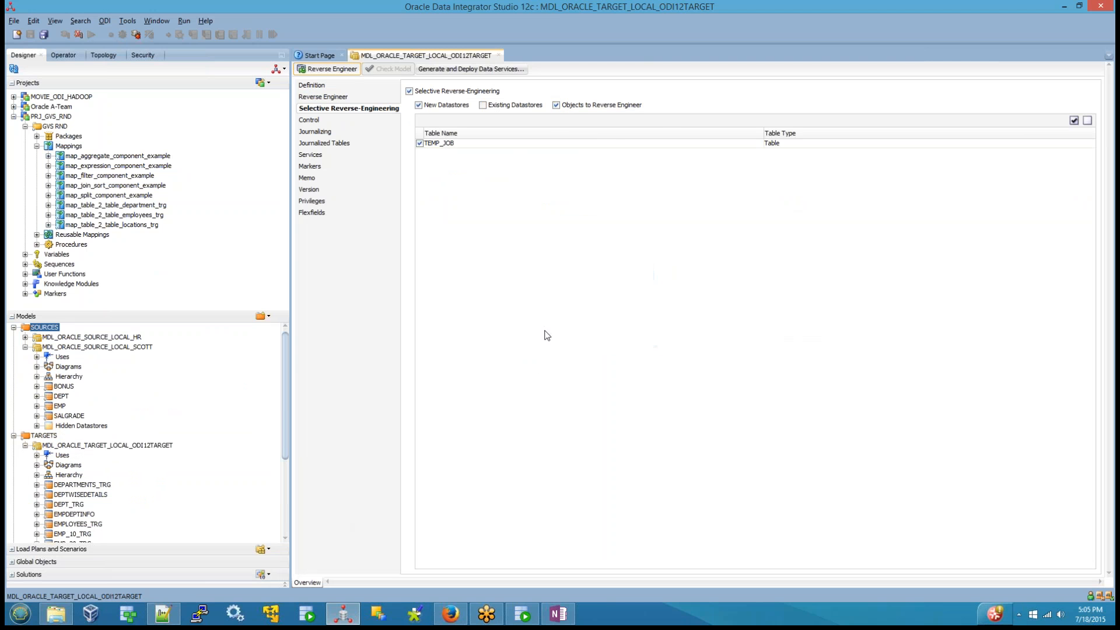
click(499, 58)
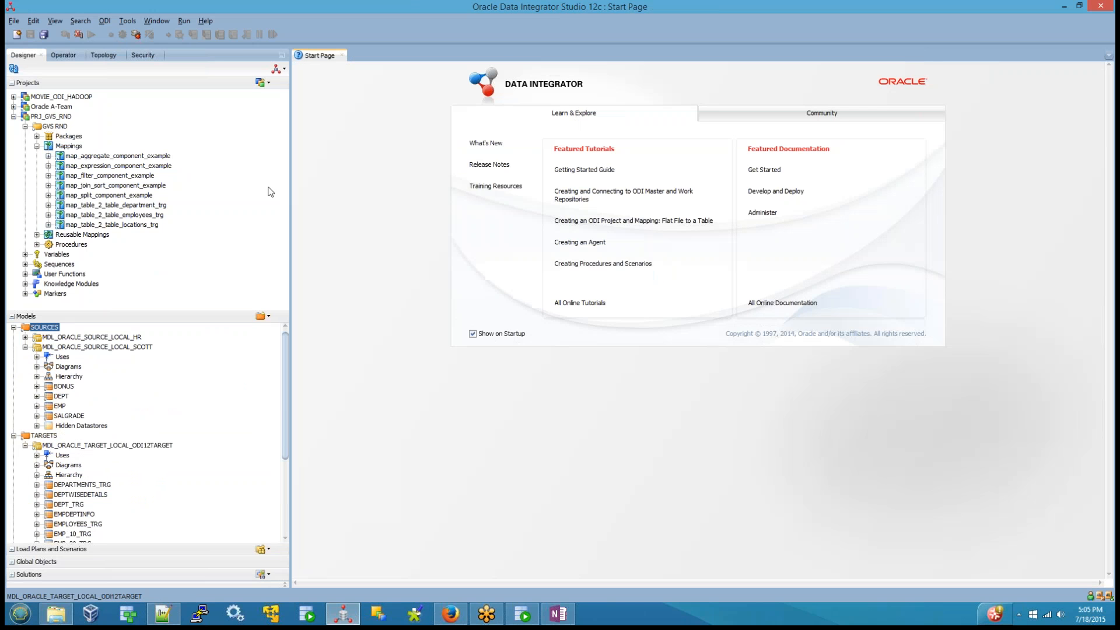
Step: Create a mapping named map_distinct_component_example in the GVS RND folder, without an empty dataset
right_click(78, 148)
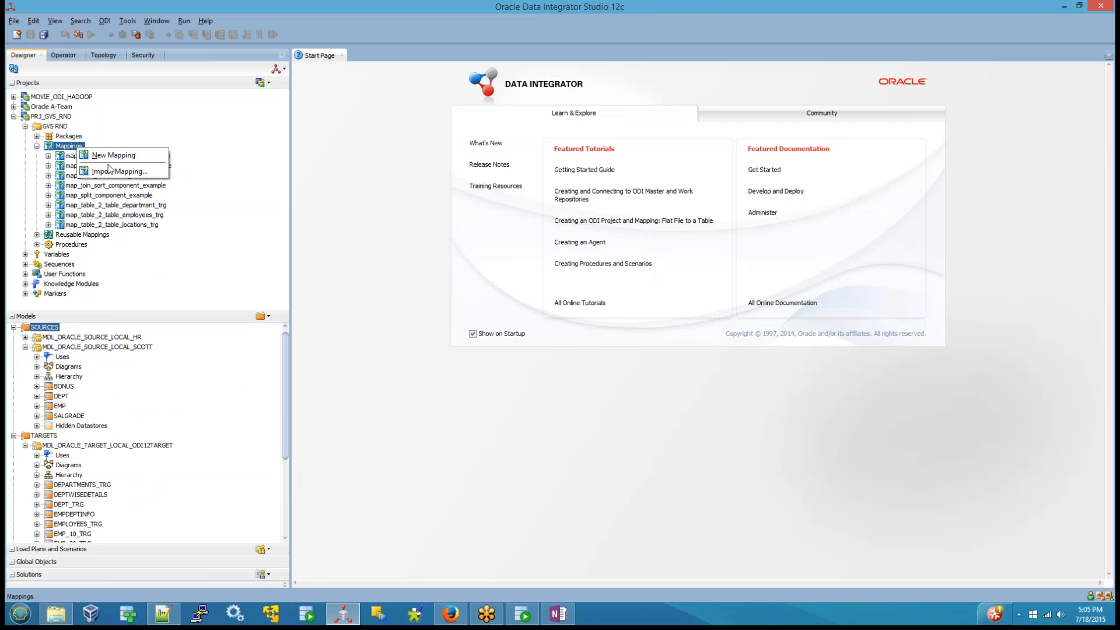
click(113, 153)
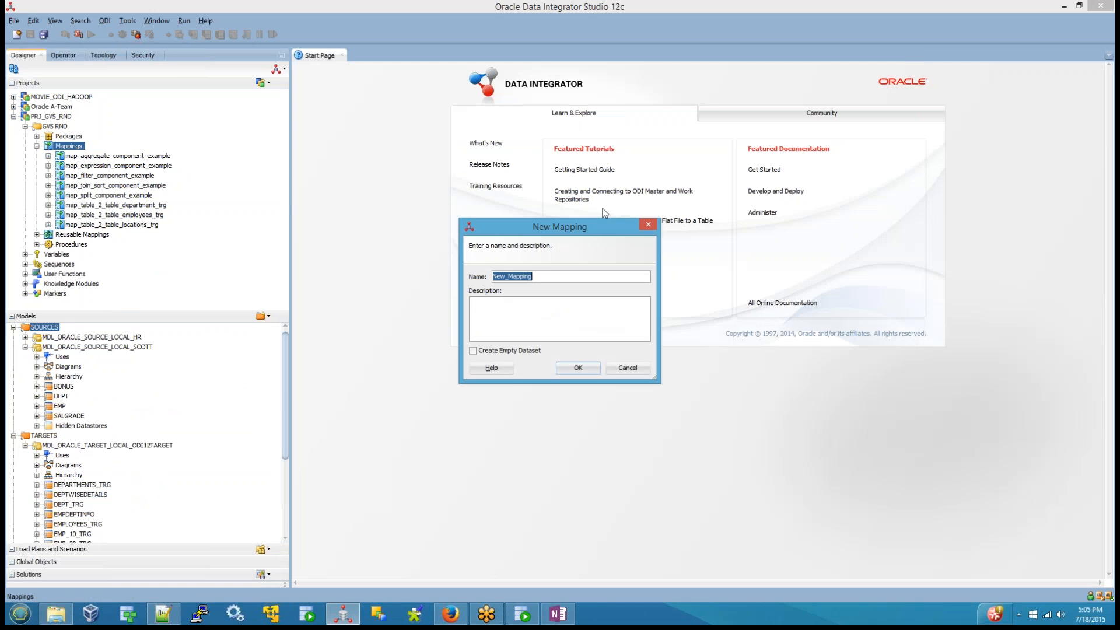
text(map)
text(_tab)
key(BackSpace)
key(BackSpace)
key(BackSpace)
text(distinc)
text(c)
text(_xompon)
key(BackSpace)
key(BackSpace)
key(BackSpace)
key(BackSpace)
key(BackSpace)
key(BackSpace)
text(componn)
key(BackSpace)
text(ent_example)
click(578, 367)
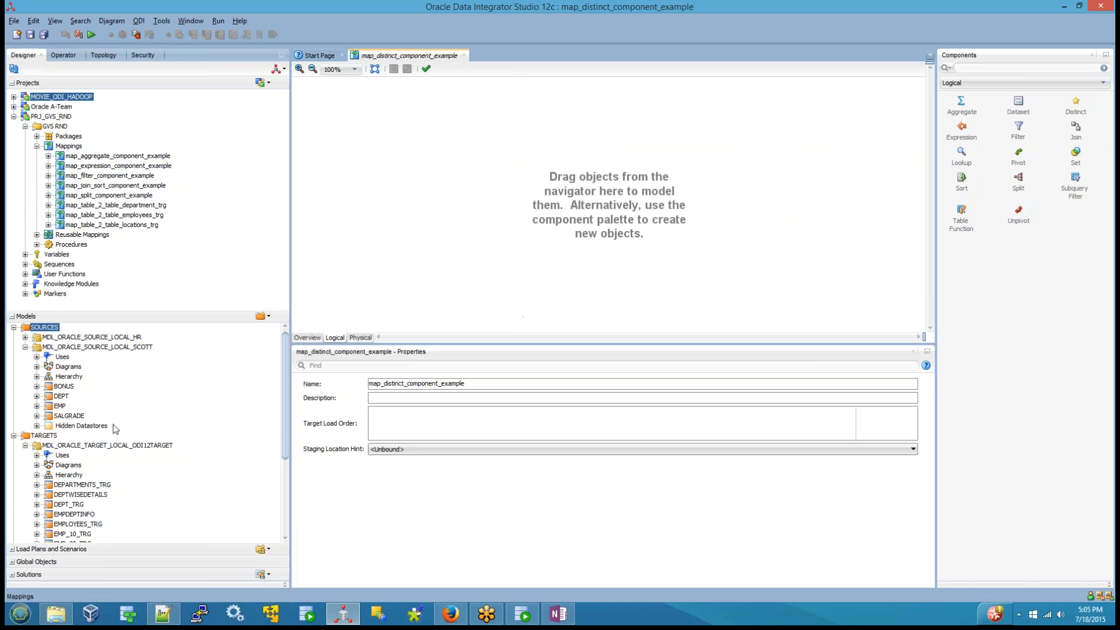
Step: Place the EMP source datastore on the mapping canvas and the TEMP_JOB target datastore to its right
drag(59, 406, 376, 245)
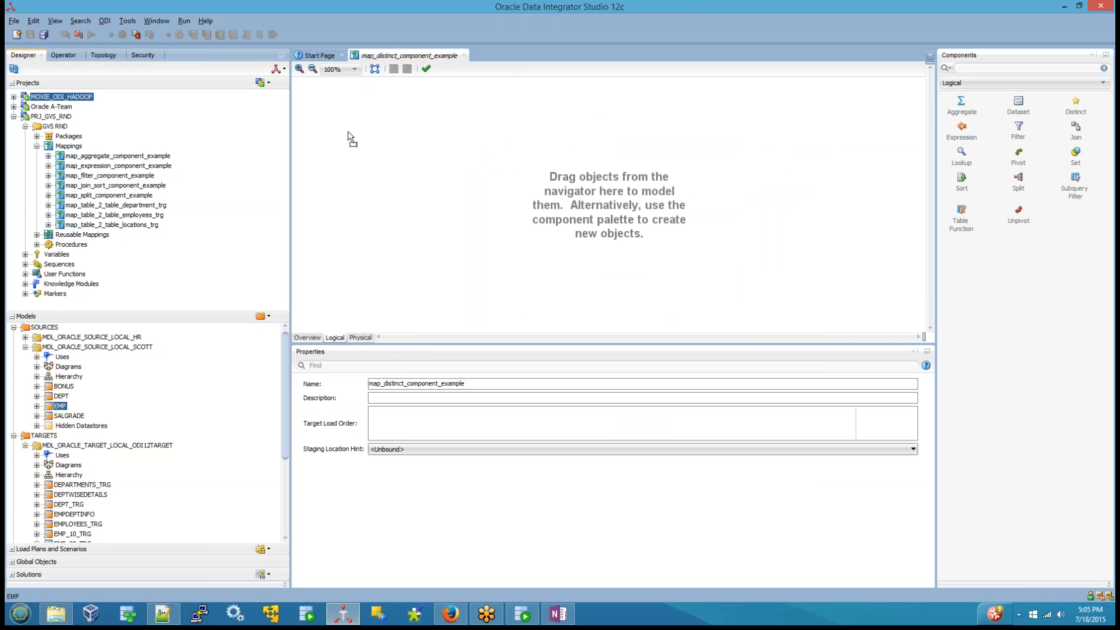
drag(348, 132, 348, 133)
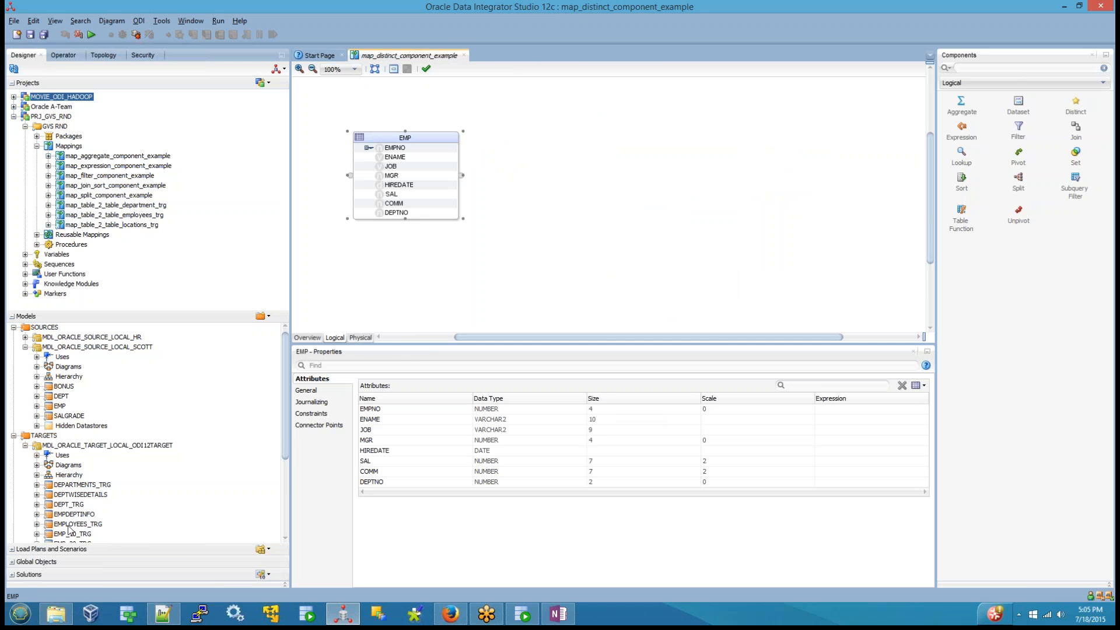
drag(285, 429, 291, 488)
drag(69, 530, 569, 158)
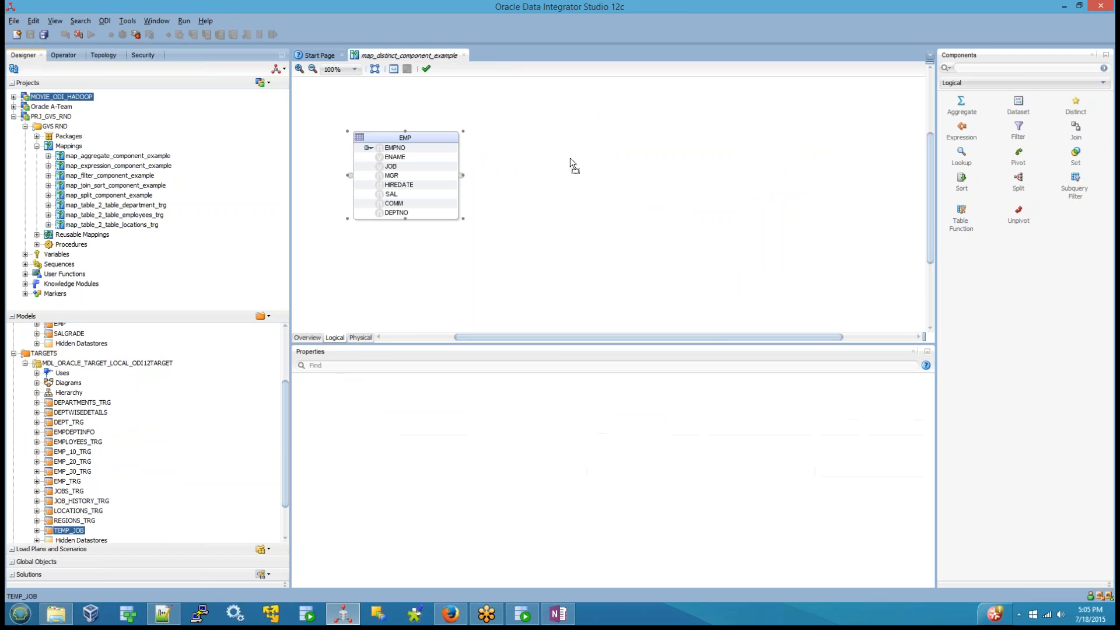
drag(763, 150, 765, 151)
click(663, 261)
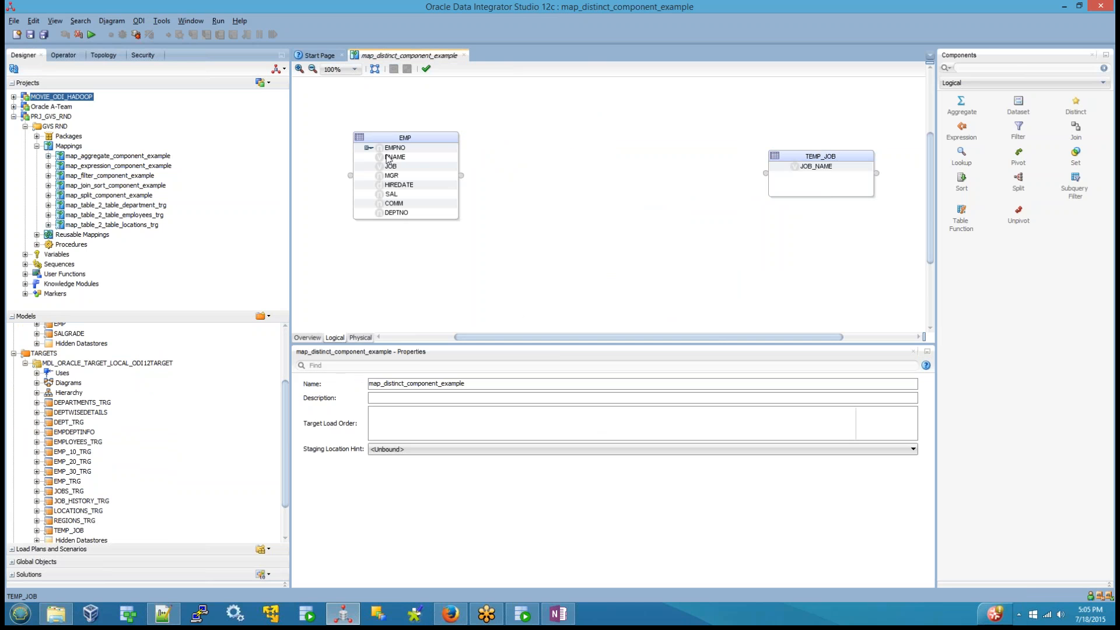
Step: Map EMP's JOB column directly to JOB_NAME in TEMP_JOB and save the mapping
drag(390, 166, 815, 168)
click(595, 248)
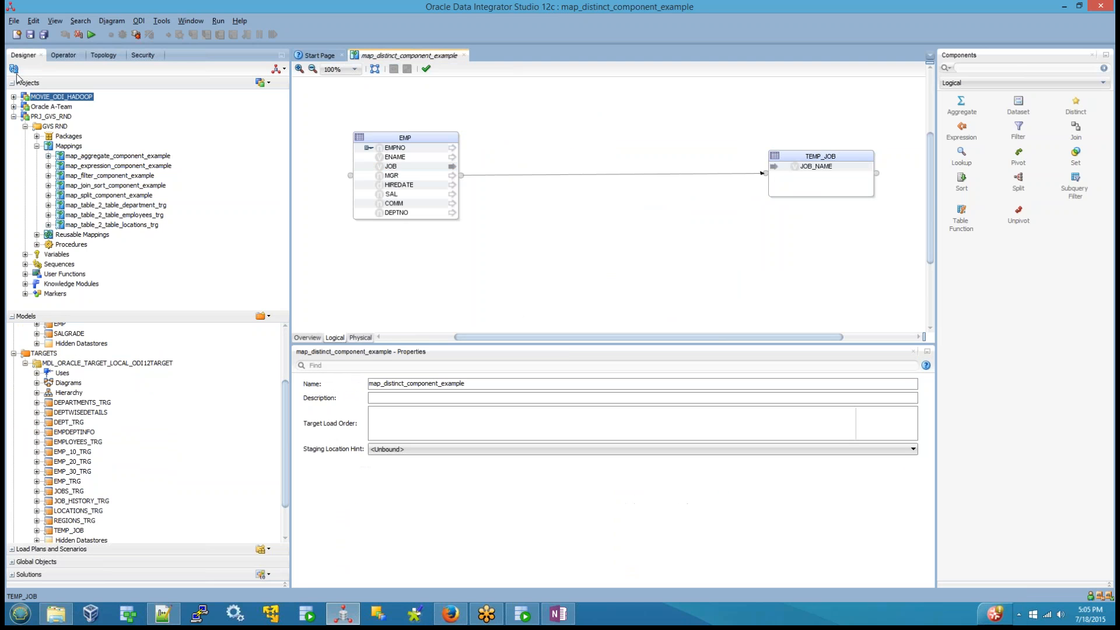
key(ctrl+s)
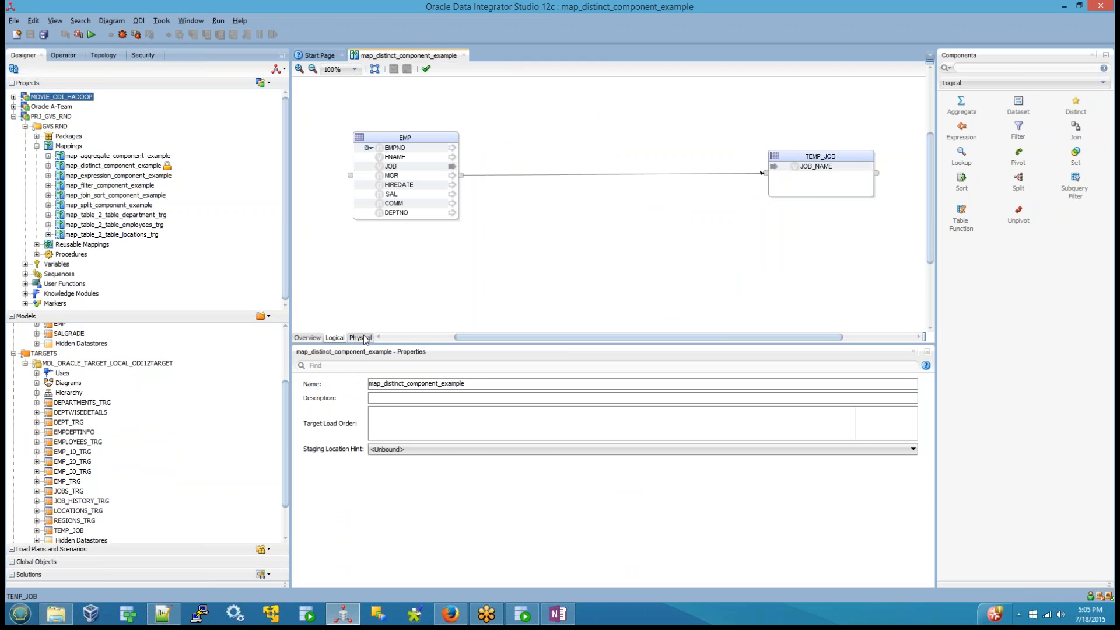
Step: In the physical design, set TEMP_JOB's integration knowledge module to IKM SQL Control Append
click(361, 338)
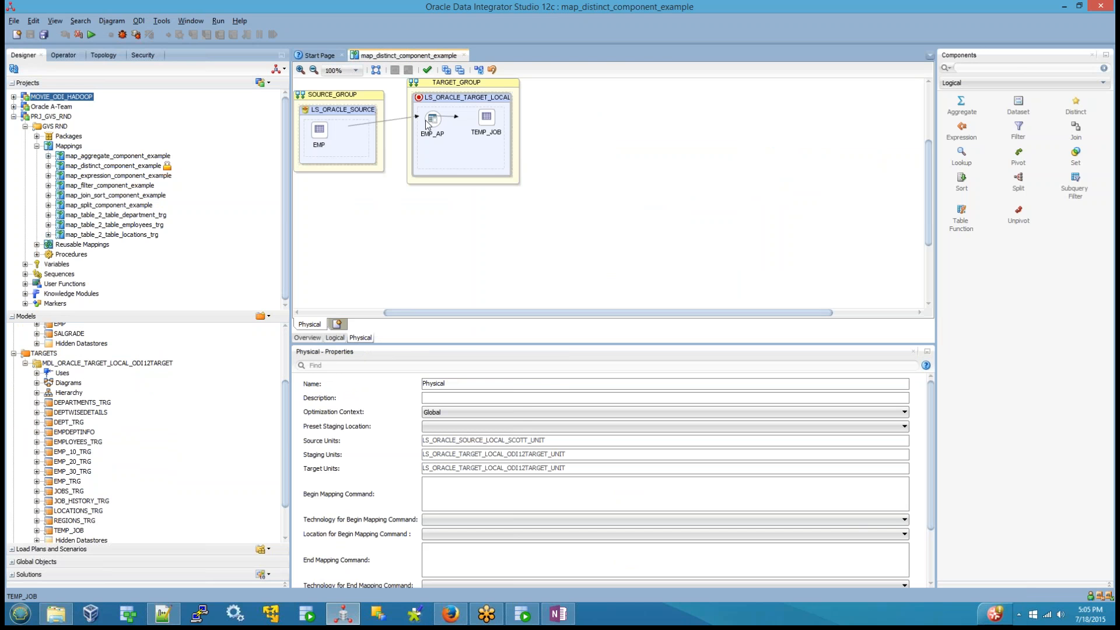
click(428, 122)
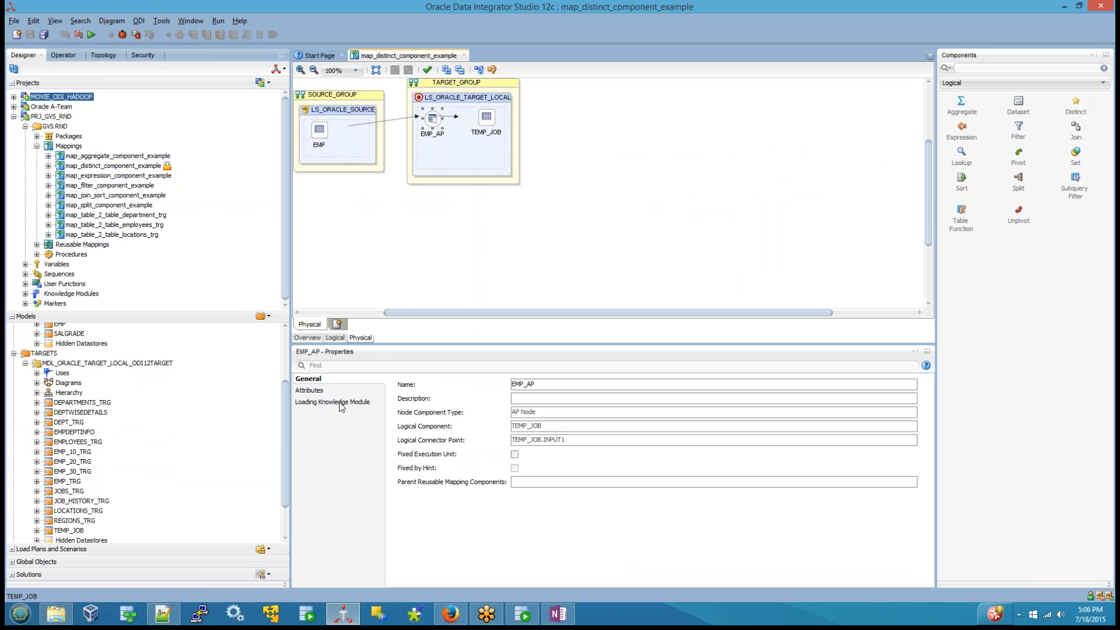
click(341, 403)
click(488, 119)
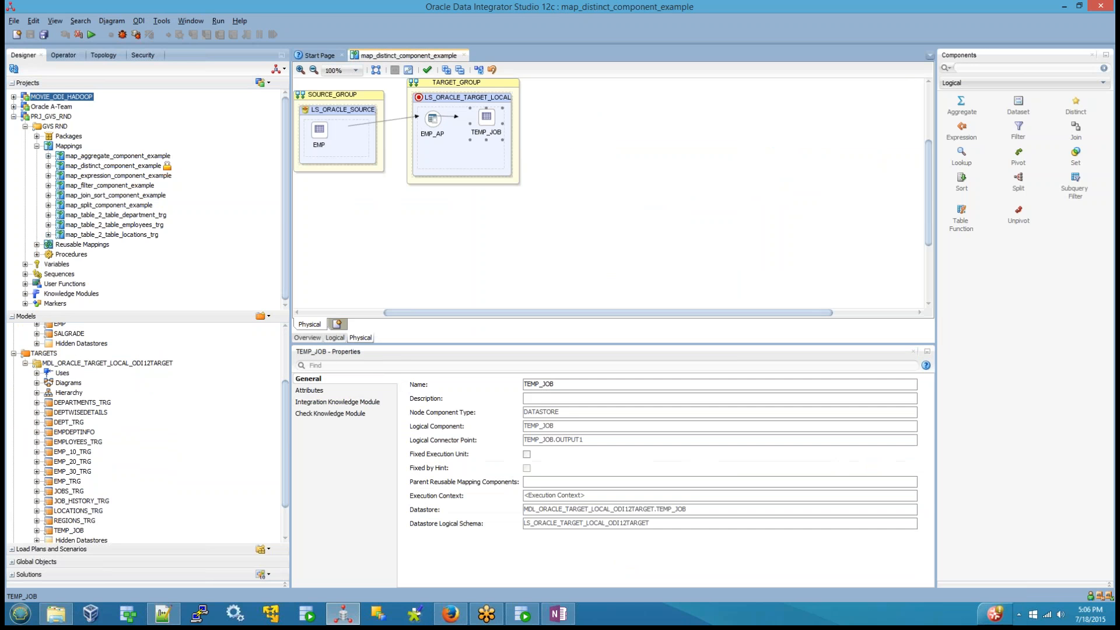
click(313, 406)
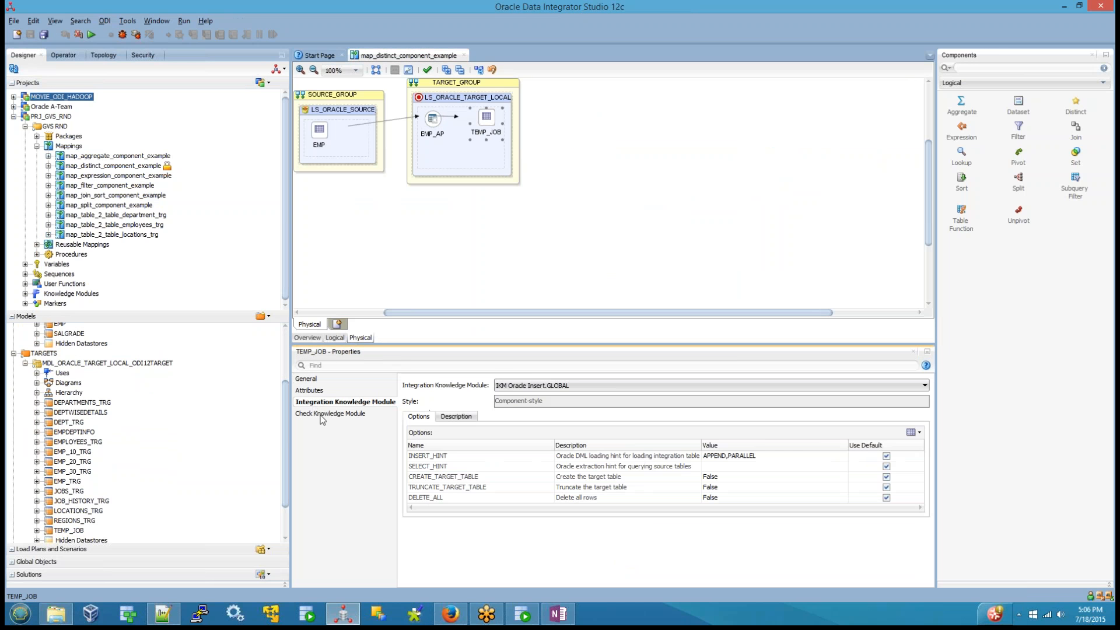
click(321, 415)
click(339, 406)
click(513, 386)
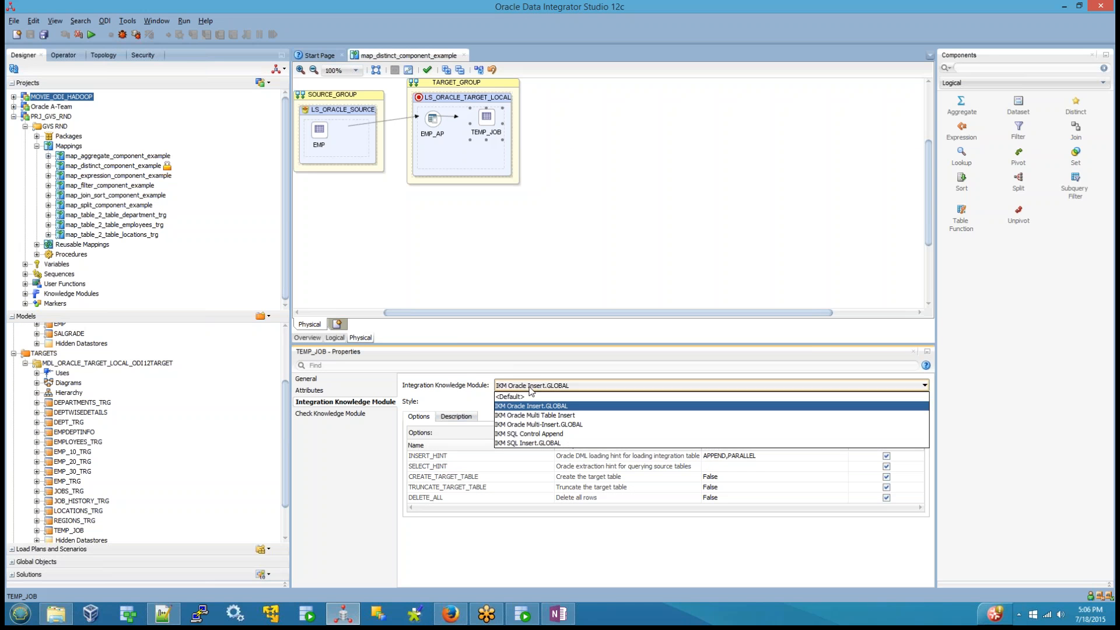
click(526, 435)
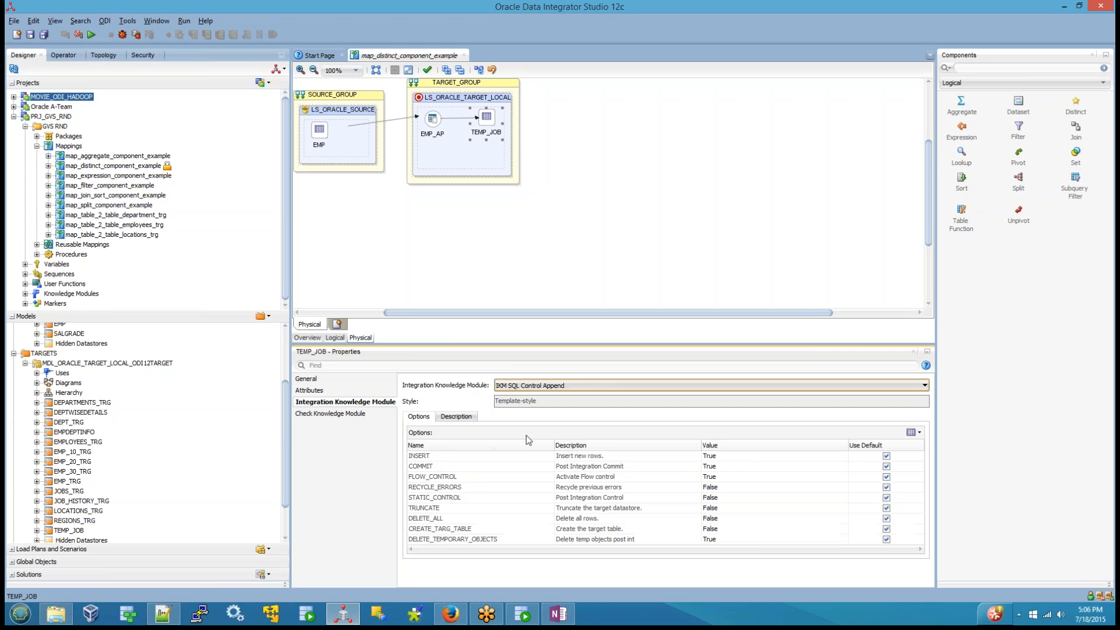
Step: Set the FLOW_CONTROL option of TEMP_JOB's integration knowledge module to False and save the mapping
click(748, 476)
click(748, 476)
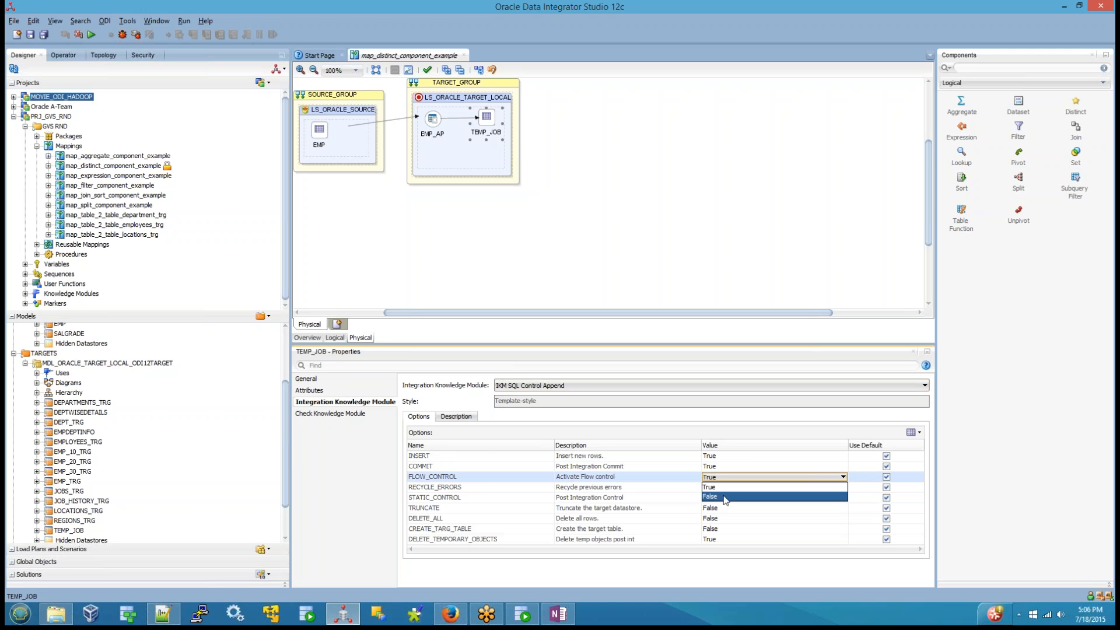
click(728, 497)
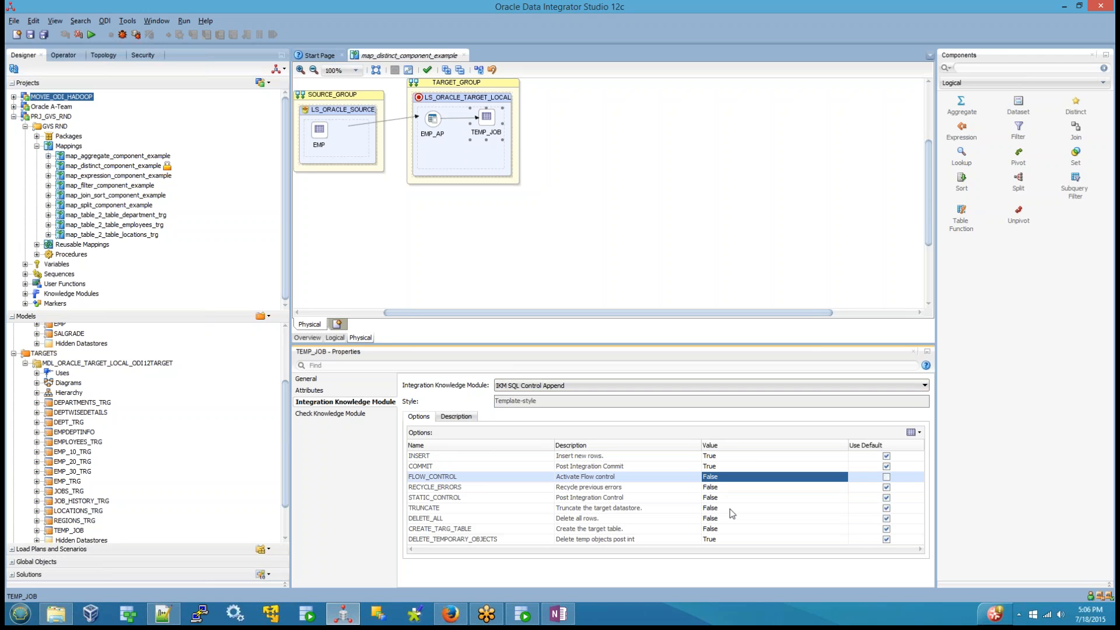
click(30, 34)
Step: Run the mapping in the Global context without an agent and check its session in the refreshed Operator session list
click(91, 35)
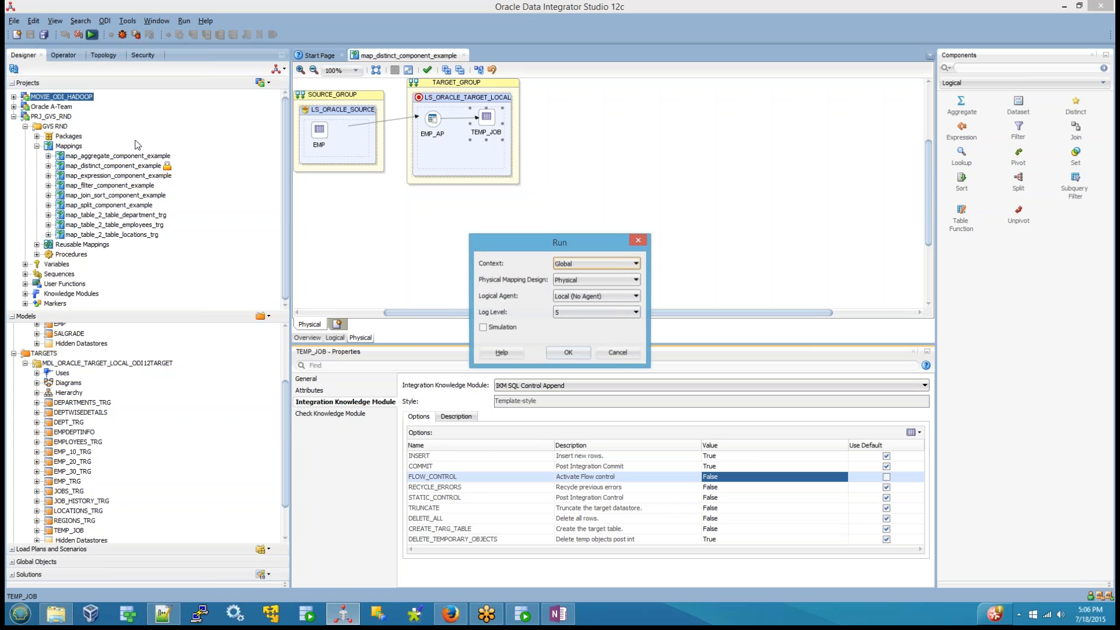
click(577, 353)
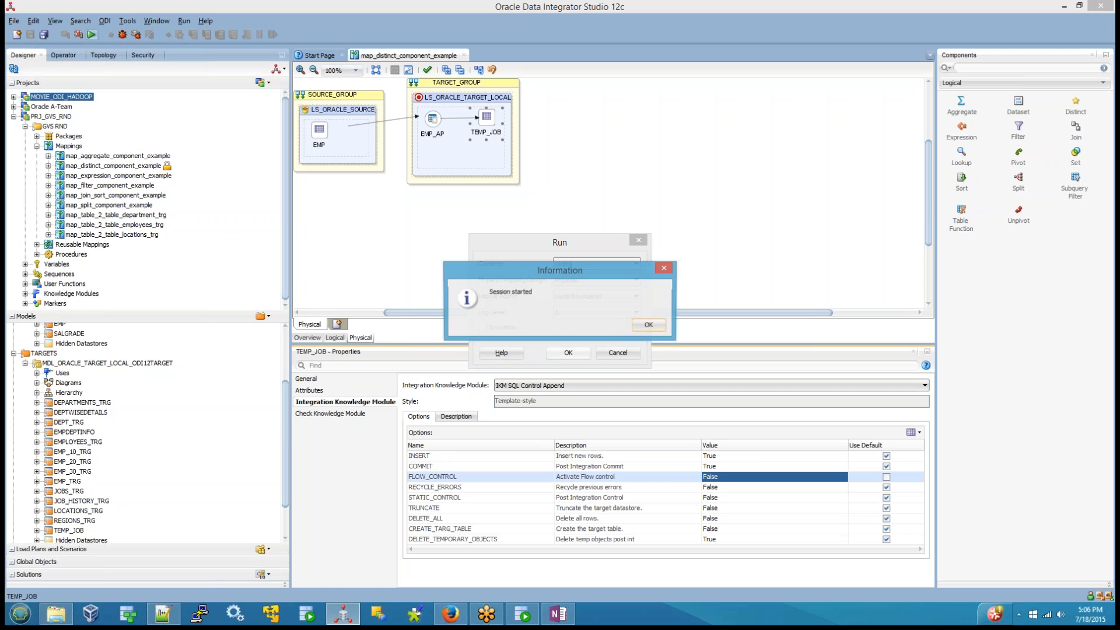
click(647, 326)
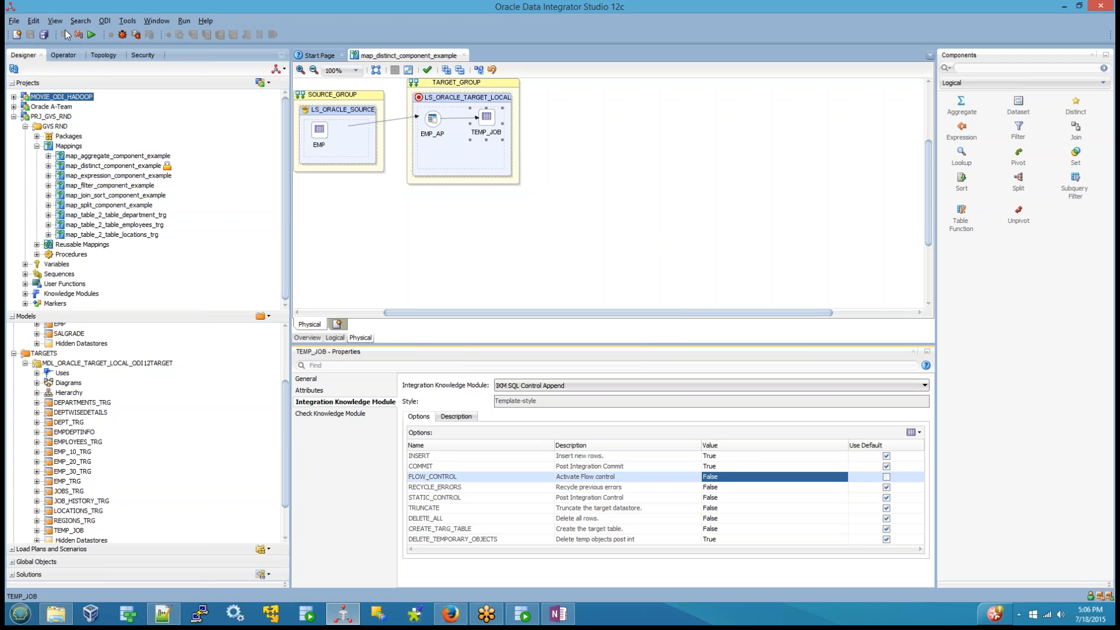
click(64, 55)
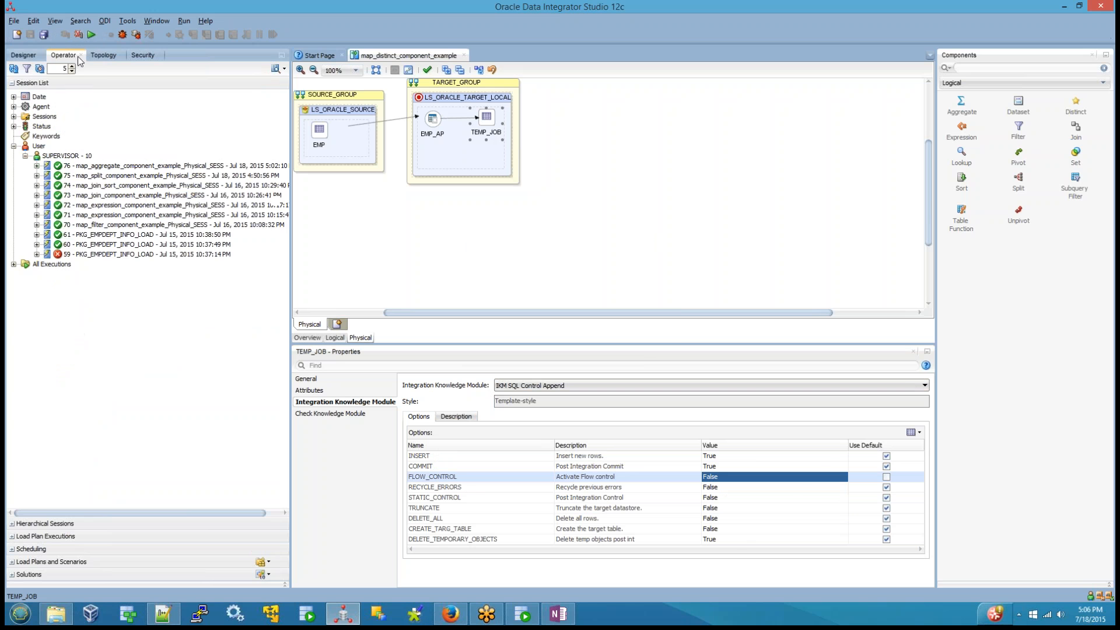
click(13, 68)
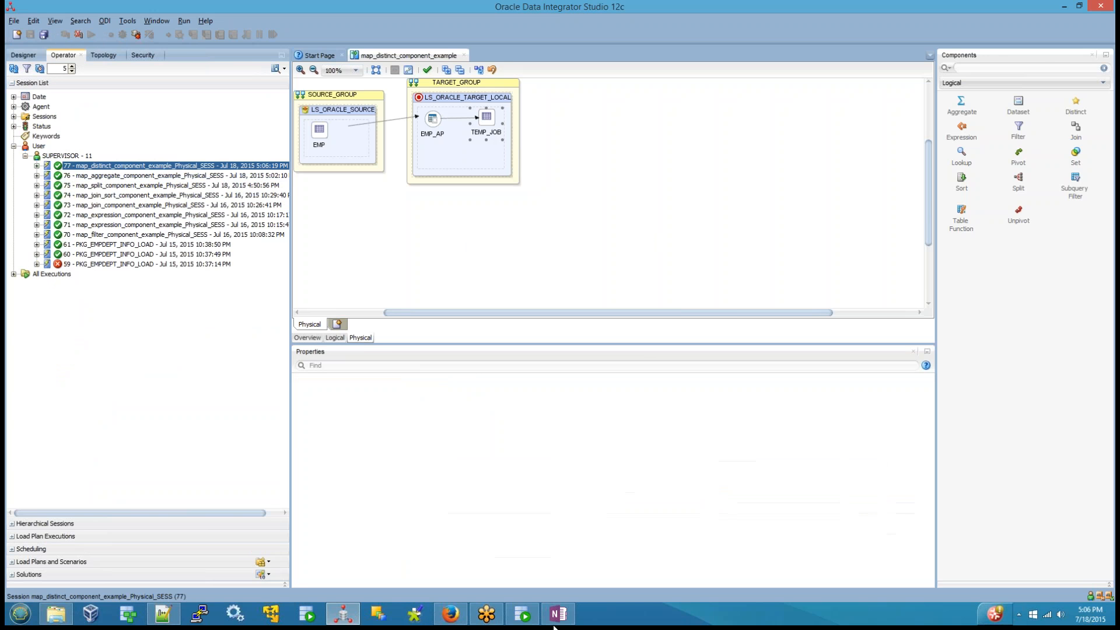
Step: Switch to SQL Developer, refresh the odi12target tables, open TEMP_JOB's data and sort it by JOB_NAME
click(523, 614)
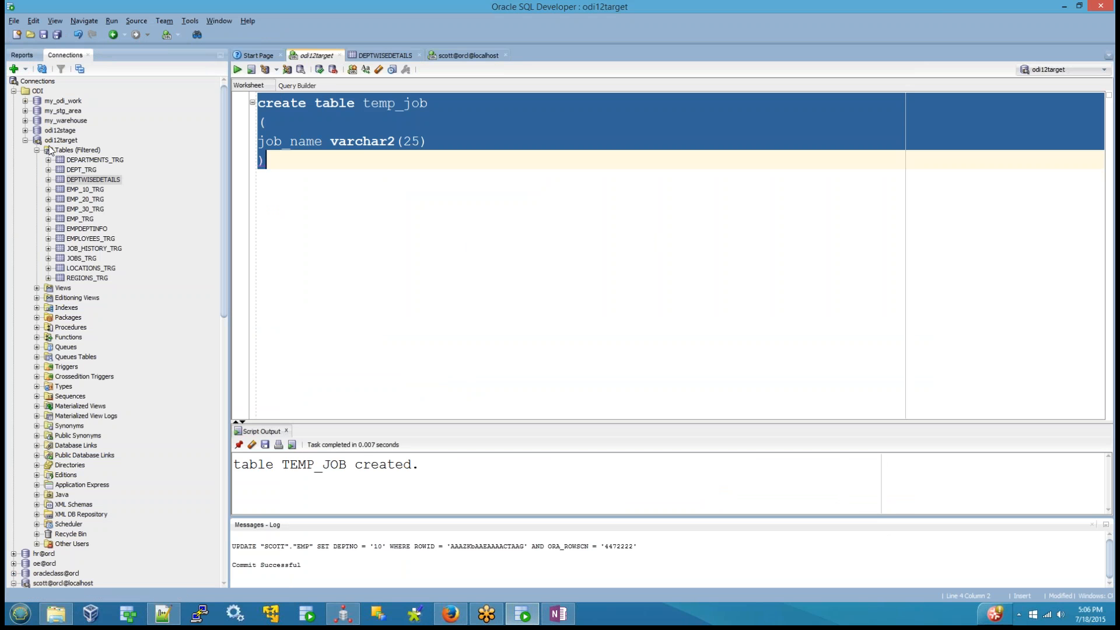
click(63, 158)
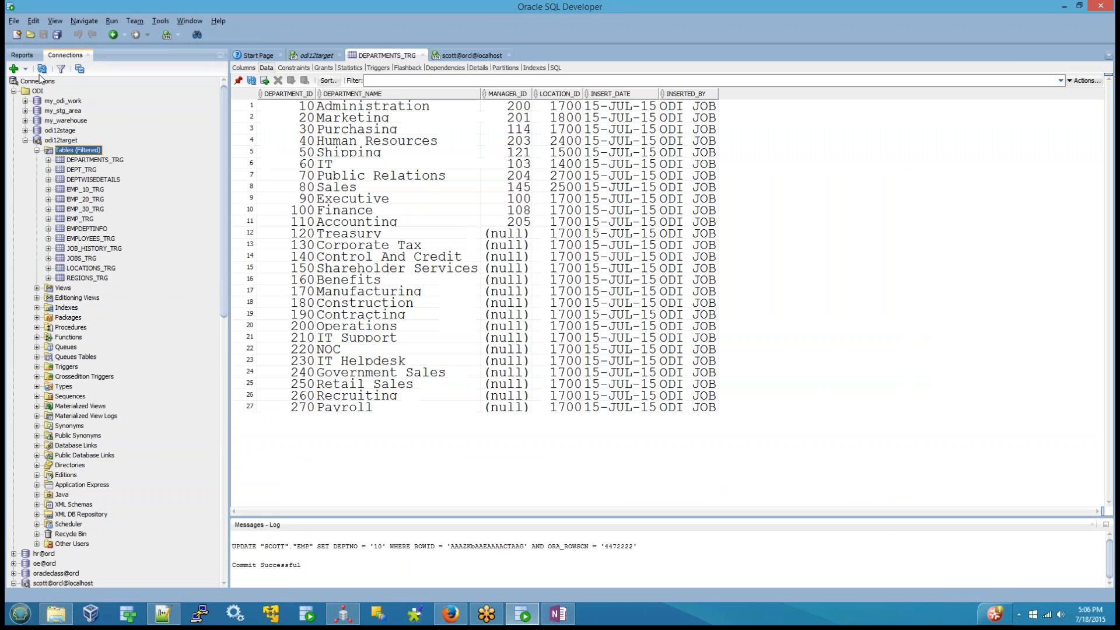
click(41, 68)
click(96, 290)
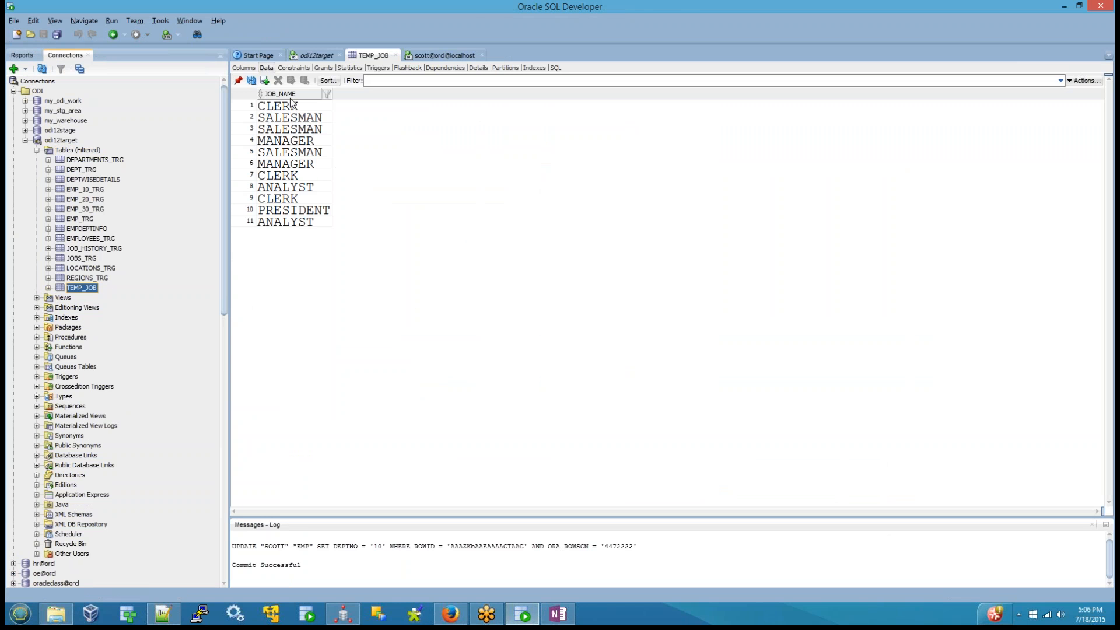
double_click(290, 97)
Step: Examine the sorted JOB_NAME rows in TEMP_JOB for repeated job names
click(292, 108)
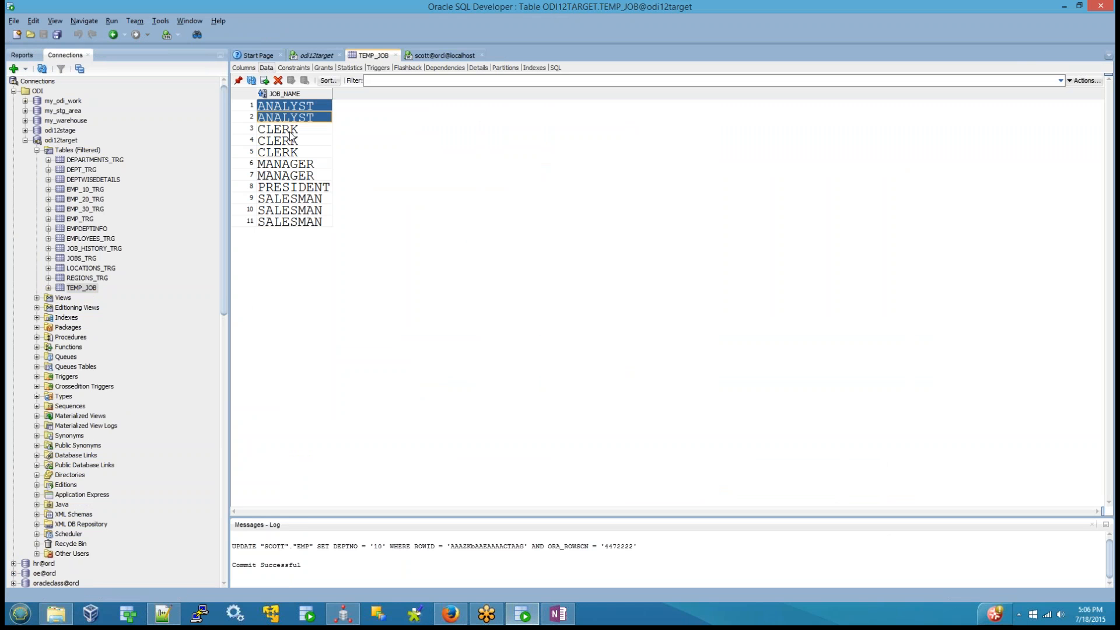
click(294, 132)
drag(296, 157, 297, 174)
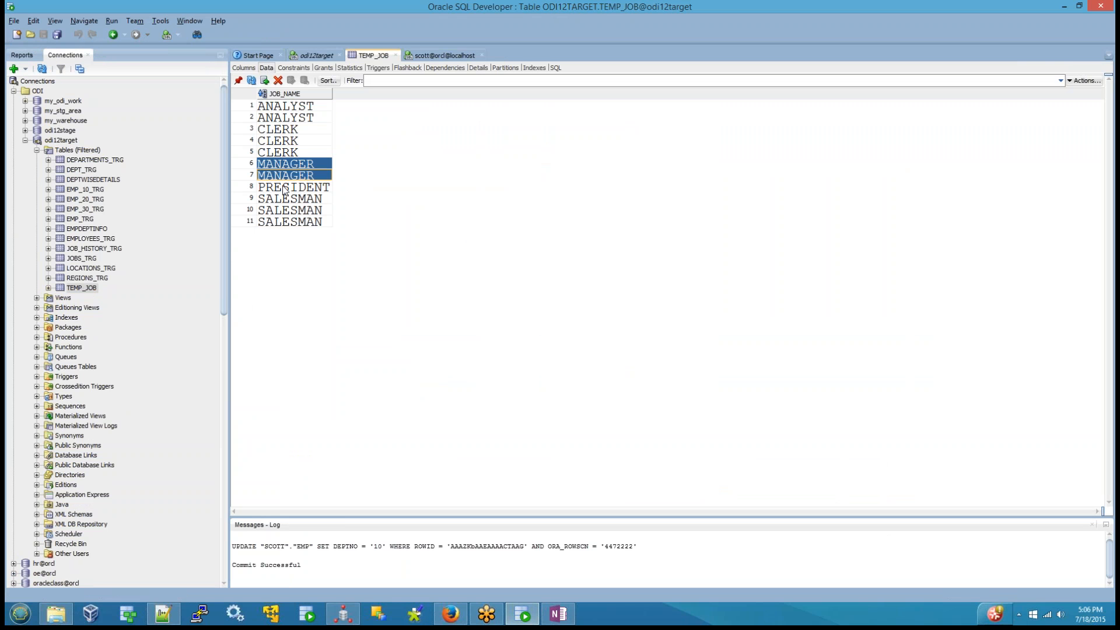
click(280, 198)
shift+click(282, 224)
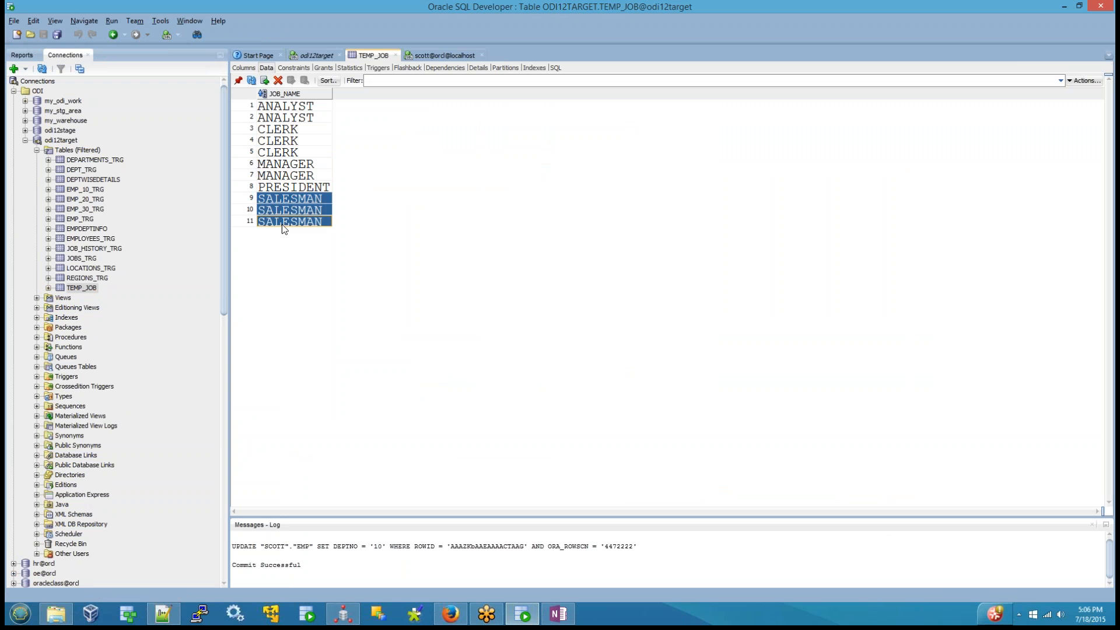
click(286, 107)
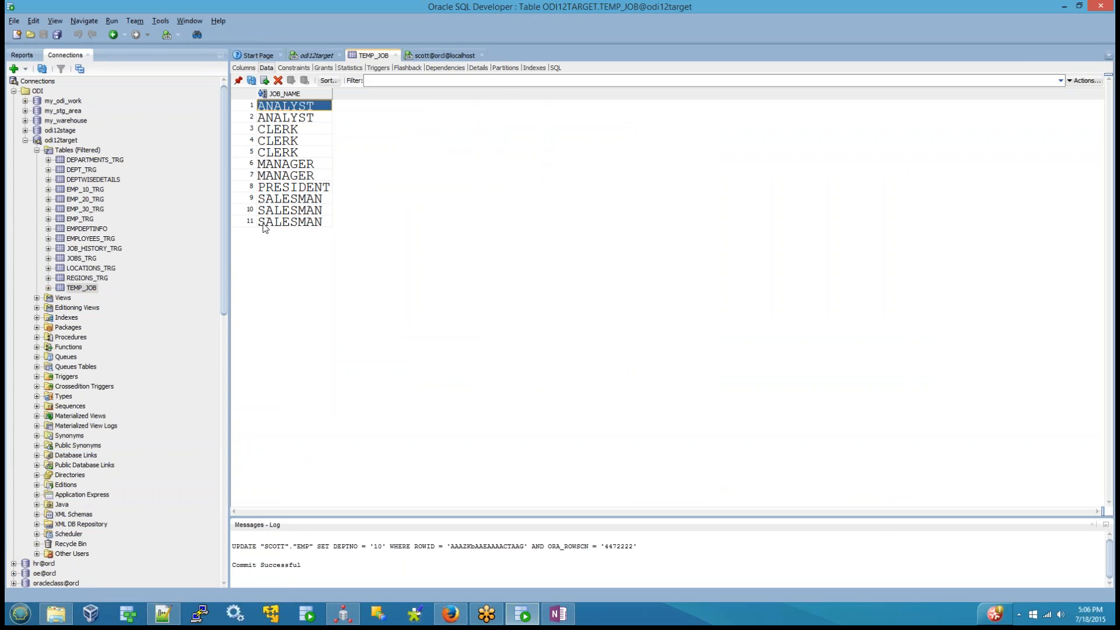
shift+click(266, 224)
Step: Back in ODI Studio's logical diagram, delete the EMP to TEMP_JOB connector without preserving downstream expressions
click(345, 615)
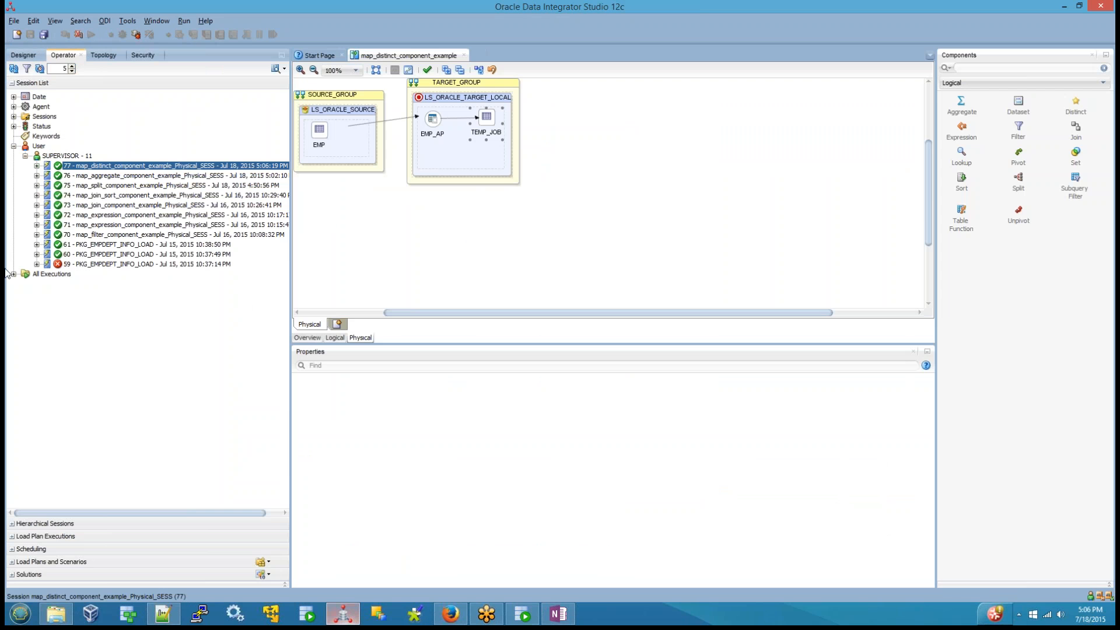
click(335, 337)
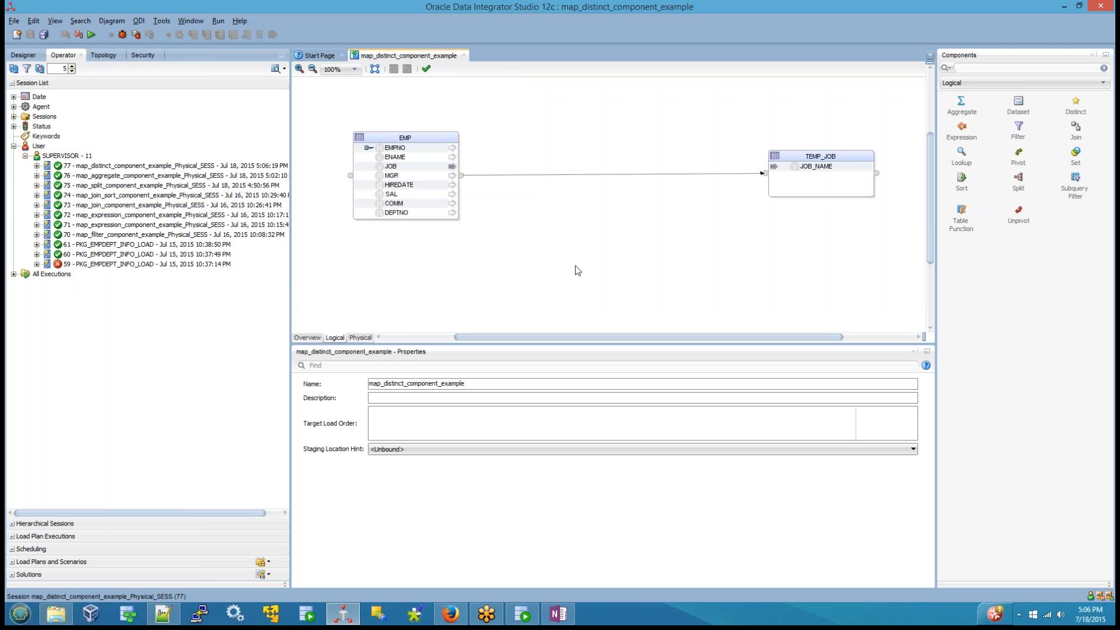
click(599, 175)
key(Delete)
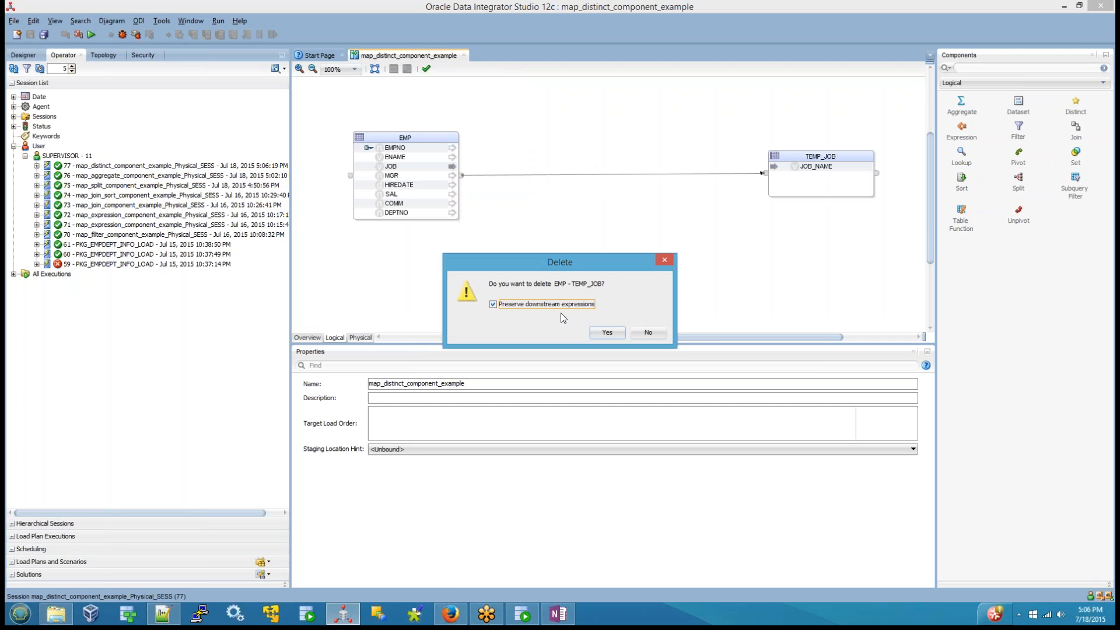
click(560, 307)
click(608, 332)
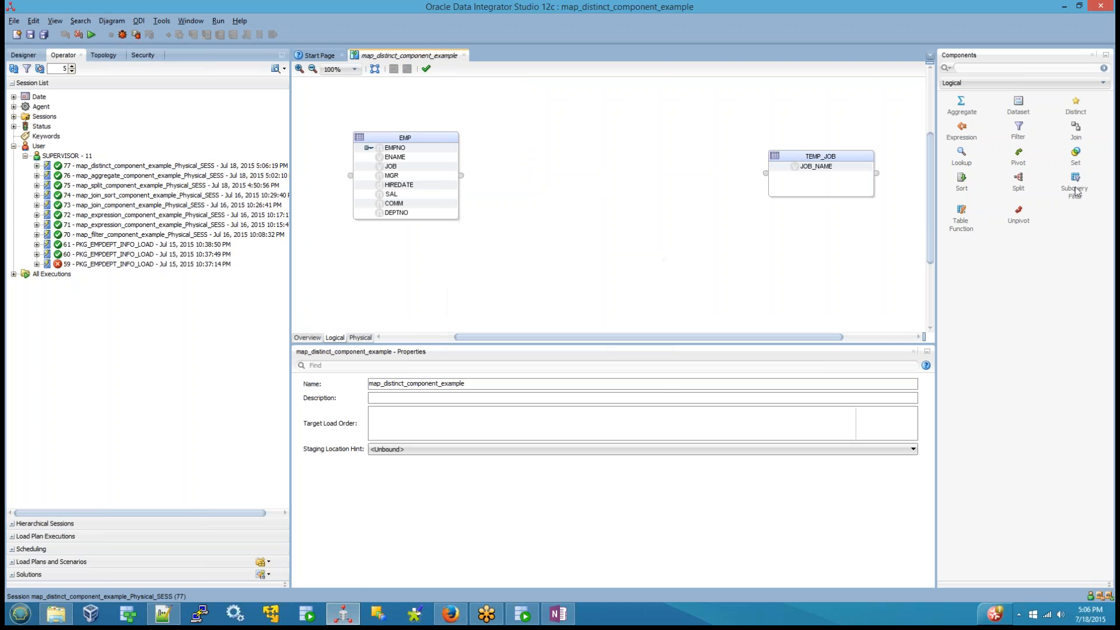
Step: Add a Distinct component between EMP and TEMP_JOB and route EMP's JOB column through it to JOB_NAME
click(1076, 106)
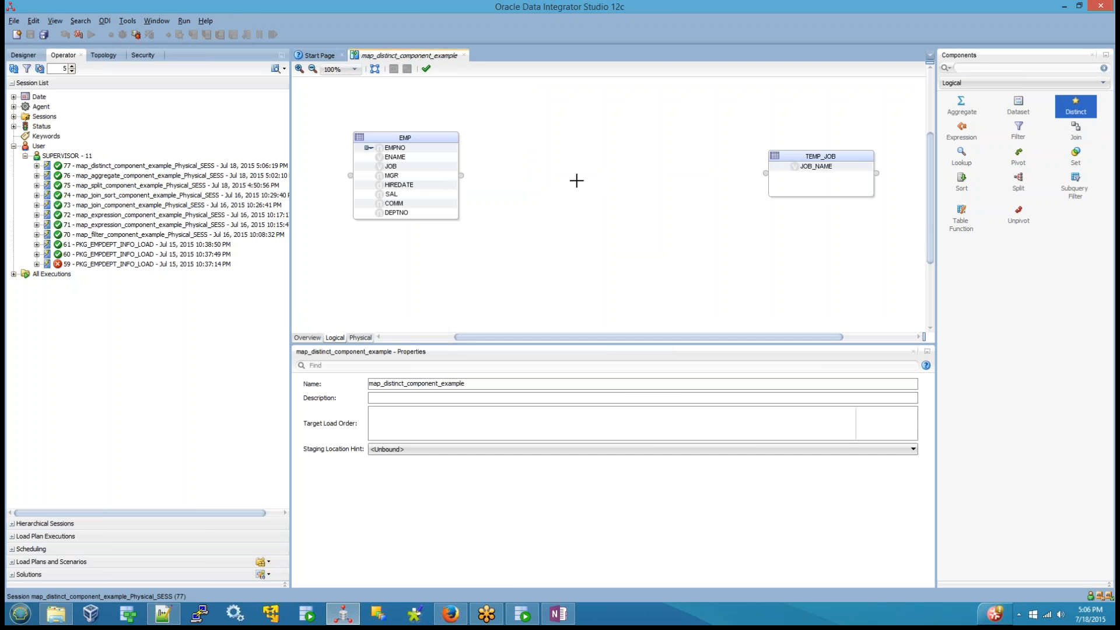
click(576, 180)
click(555, 254)
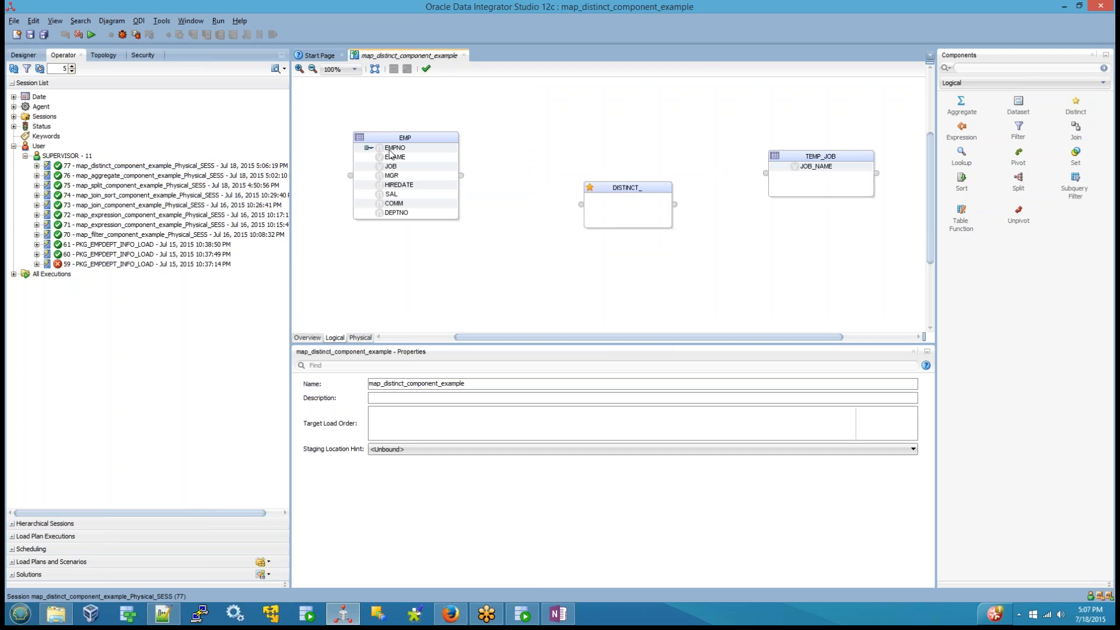
drag(390, 167, 833, 171)
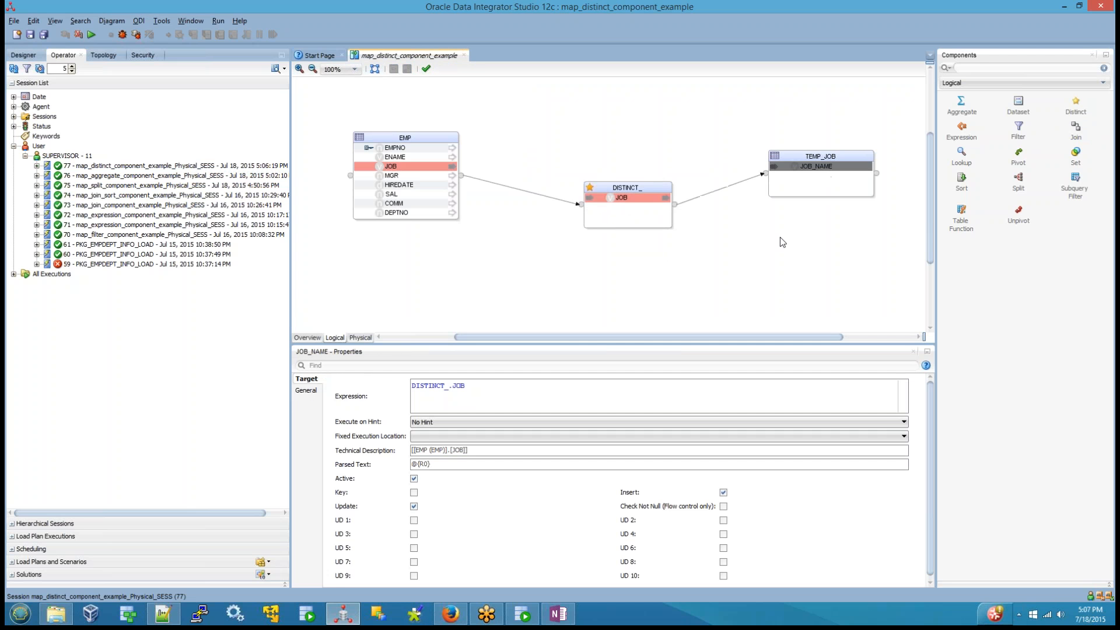
click(779, 237)
Step: Review the Distinct component's attributes and the expression feeding JOB_NAME in TEMP_JOB
click(625, 186)
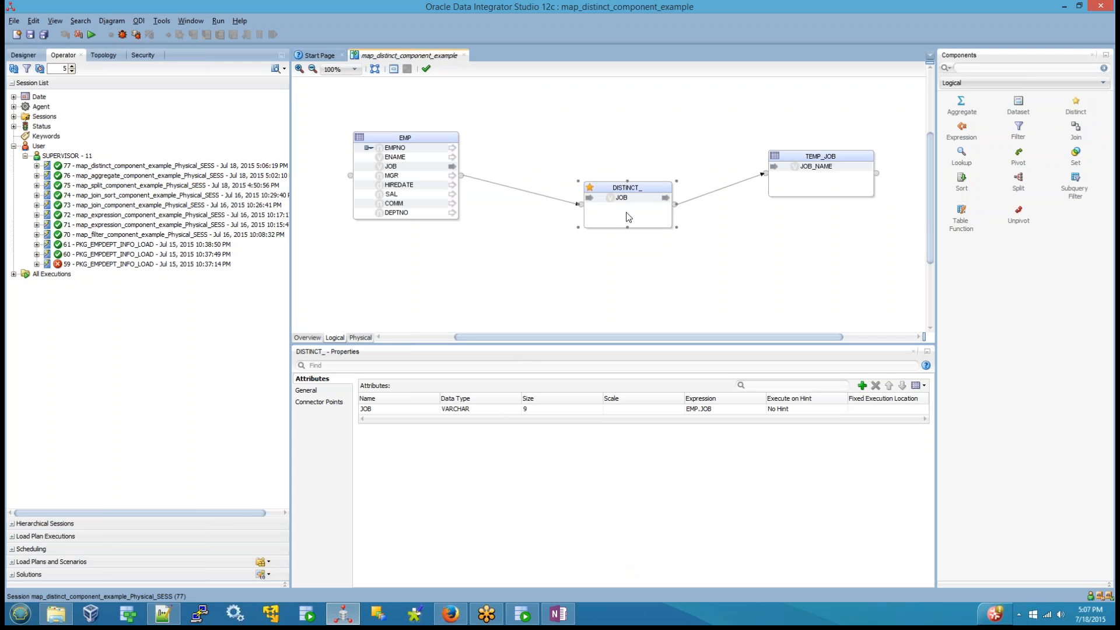
click(391, 157)
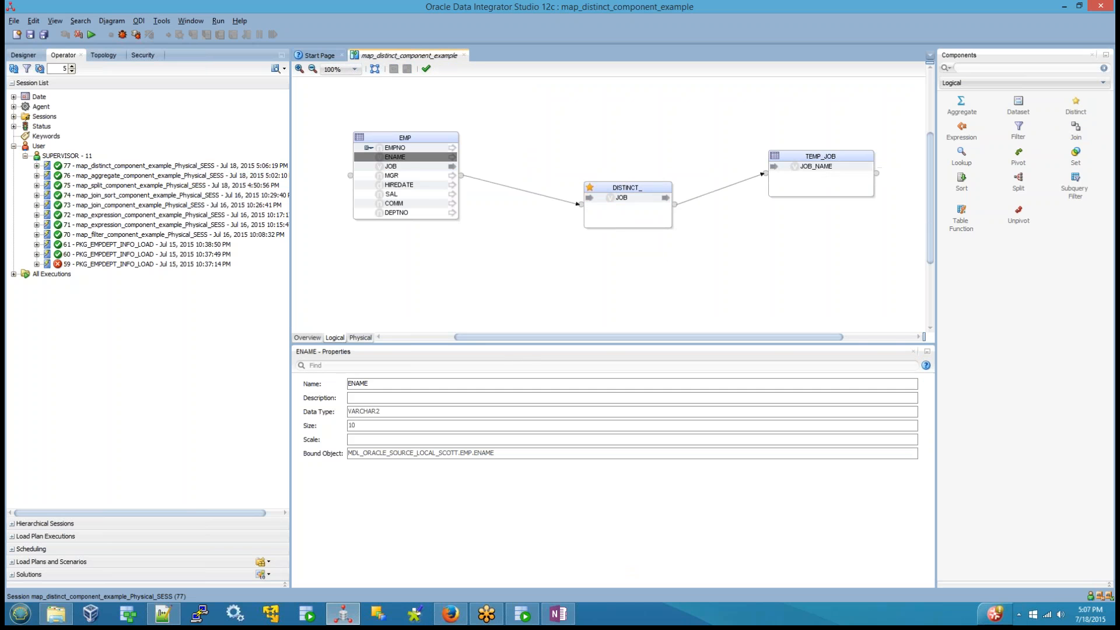
drag(400, 168, 815, 188)
click(811, 242)
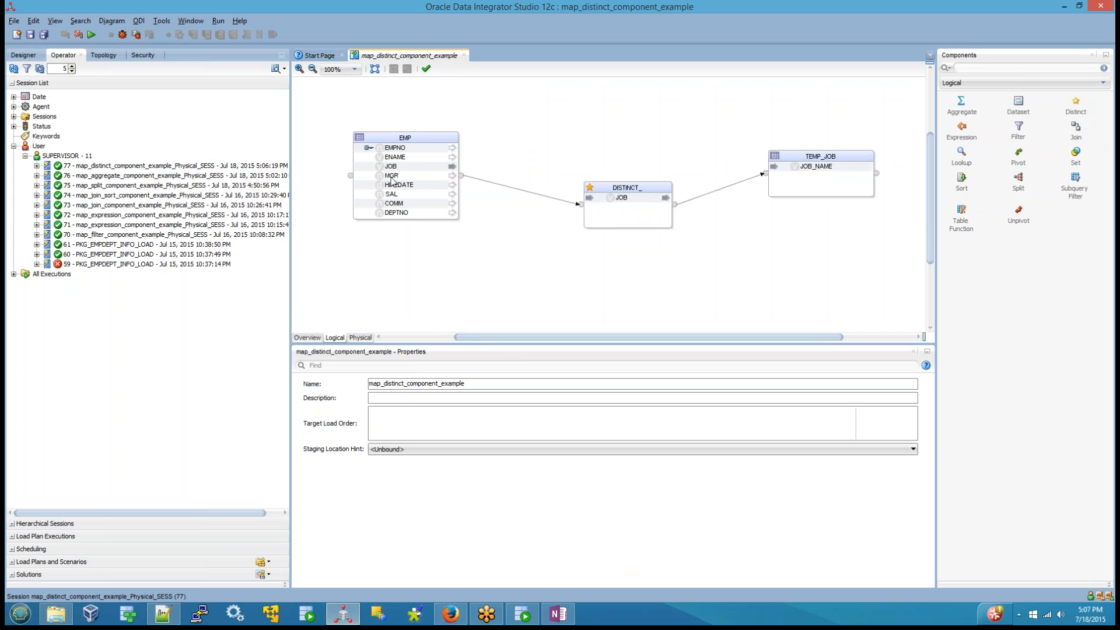
drag(391, 168, 816, 167)
click(800, 216)
click(819, 168)
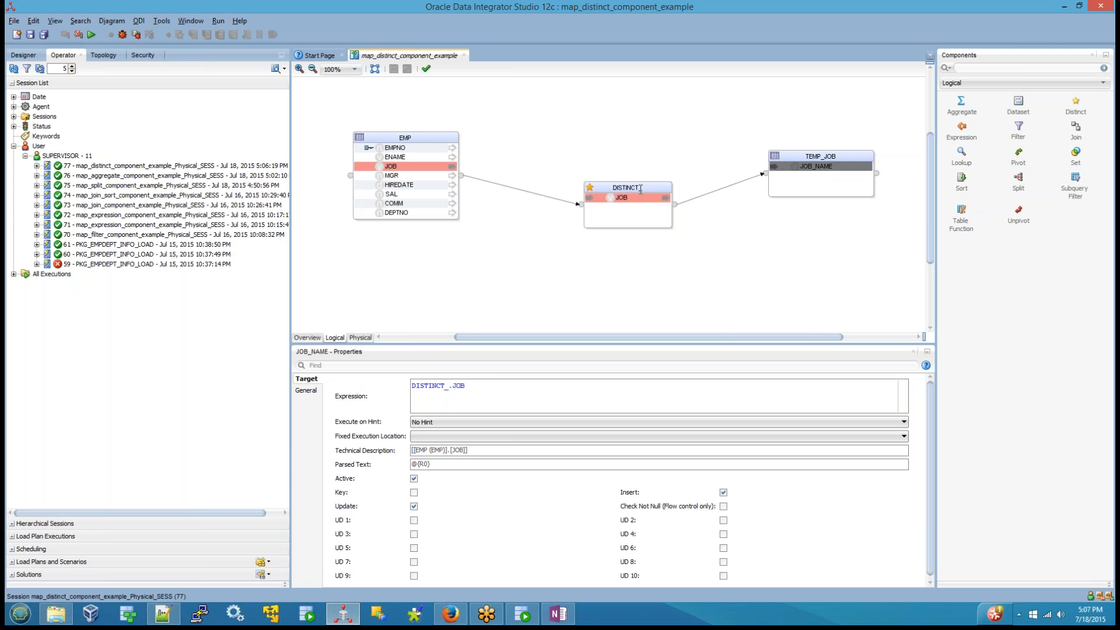
click(691, 240)
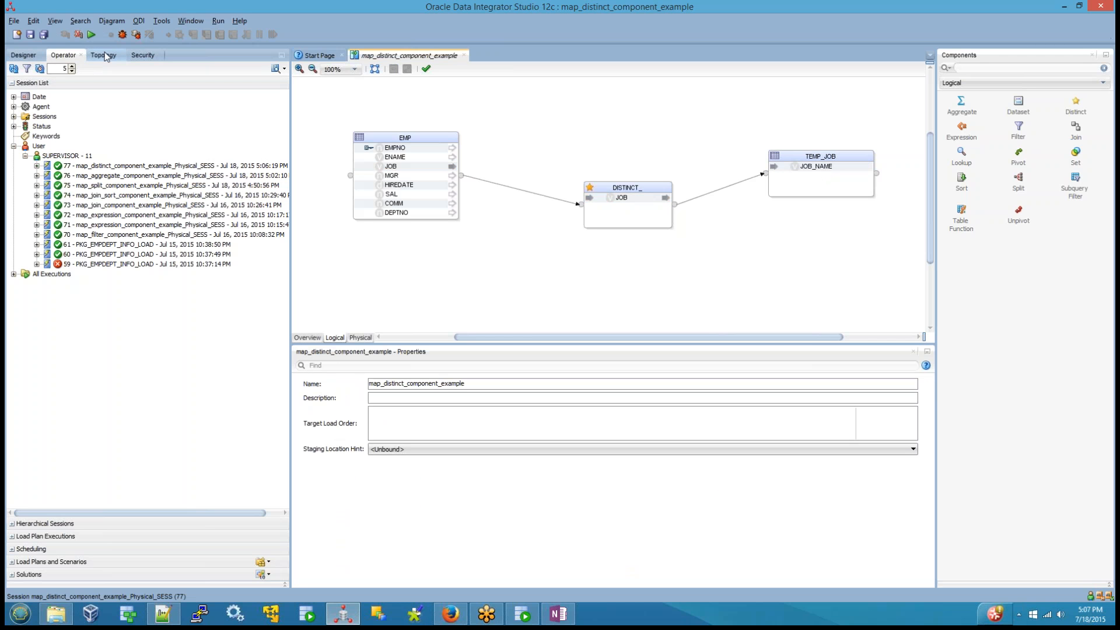
Step: Save the changed mapping and run it with the default run settings
click(91, 34)
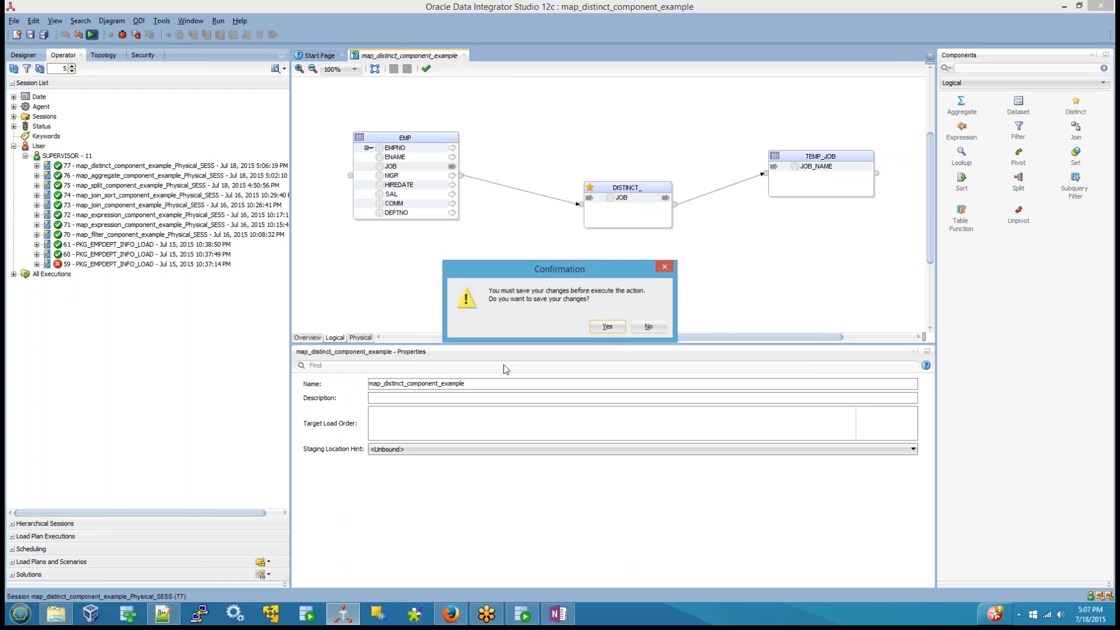
click(611, 342)
click(567, 353)
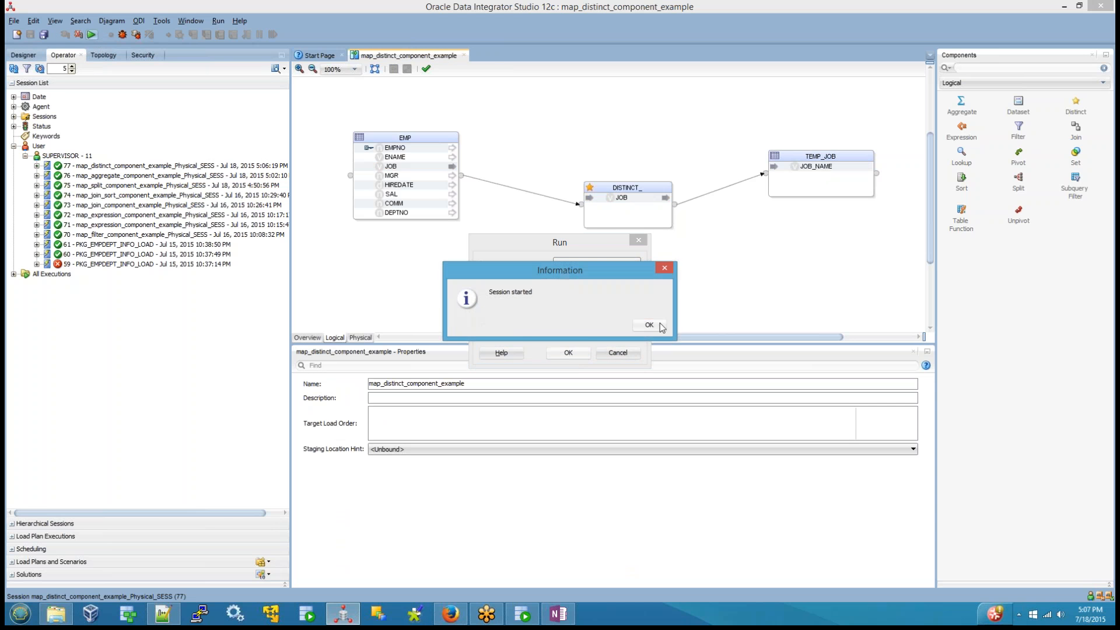
click(645, 323)
Step: Switch to SQL Developer, refresh TEMP_JOB's data and truncate the table with the drop storage option
click(522, 614)
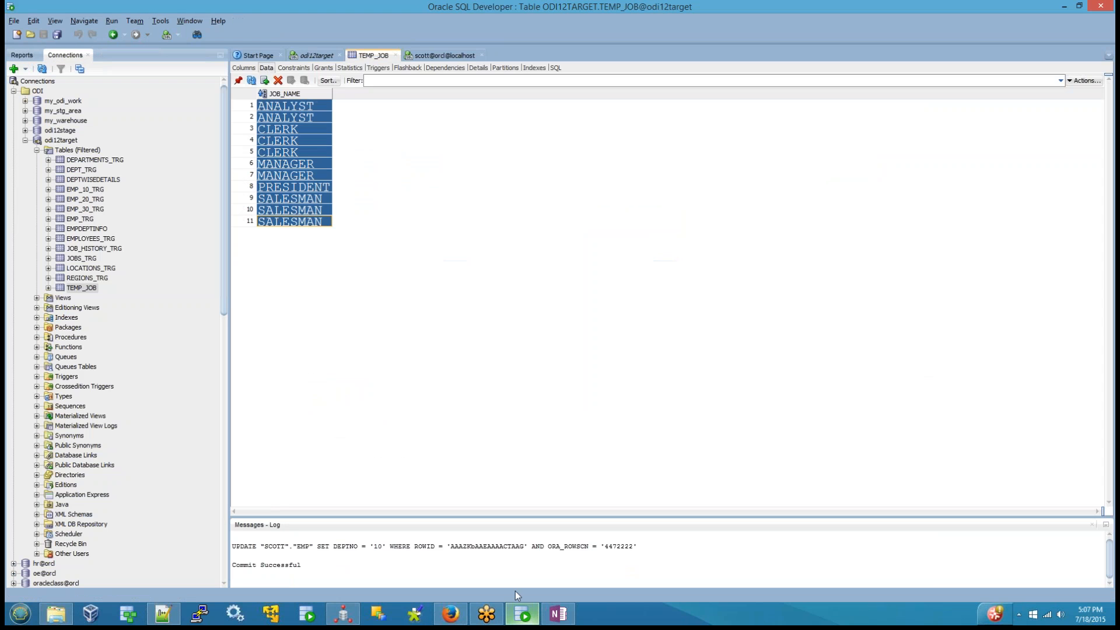
click(251, 79)
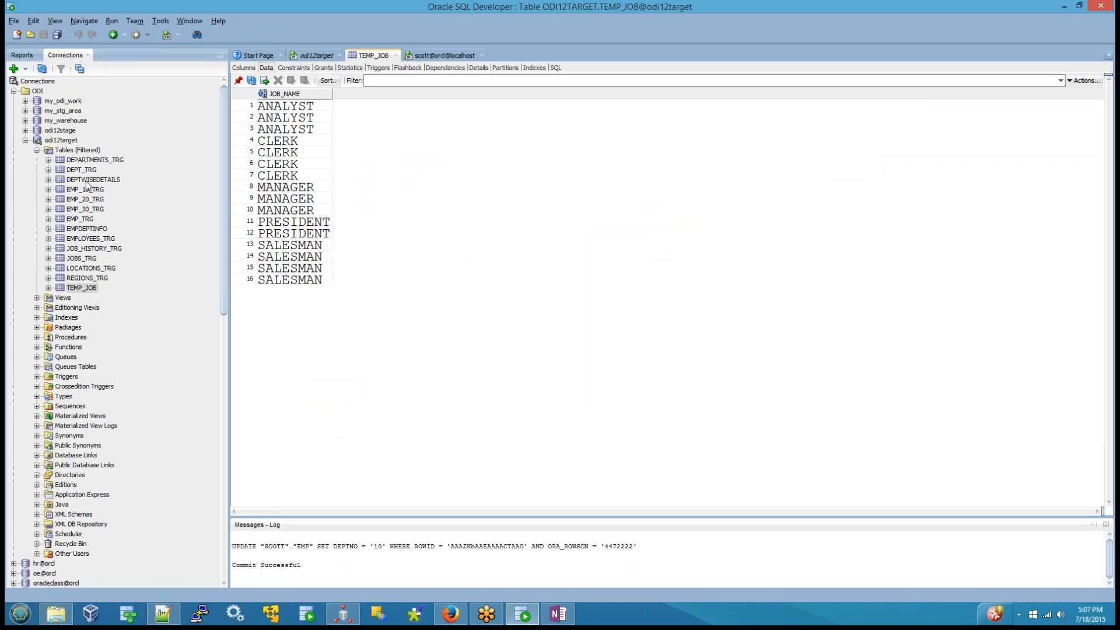
right_click(95, 287)
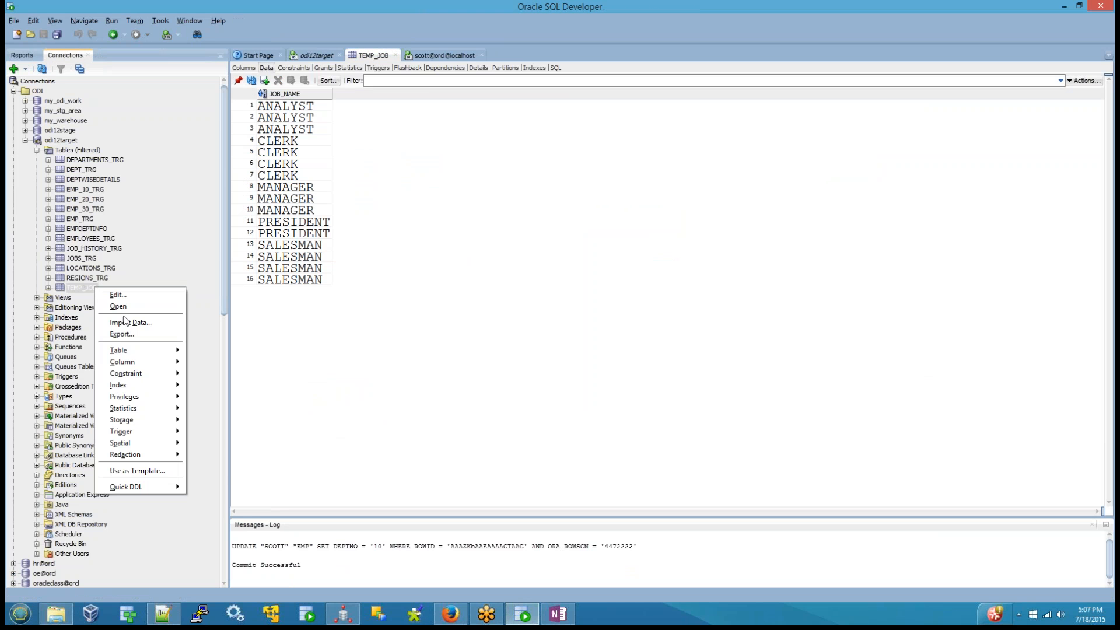
mouse_move(129, 353)
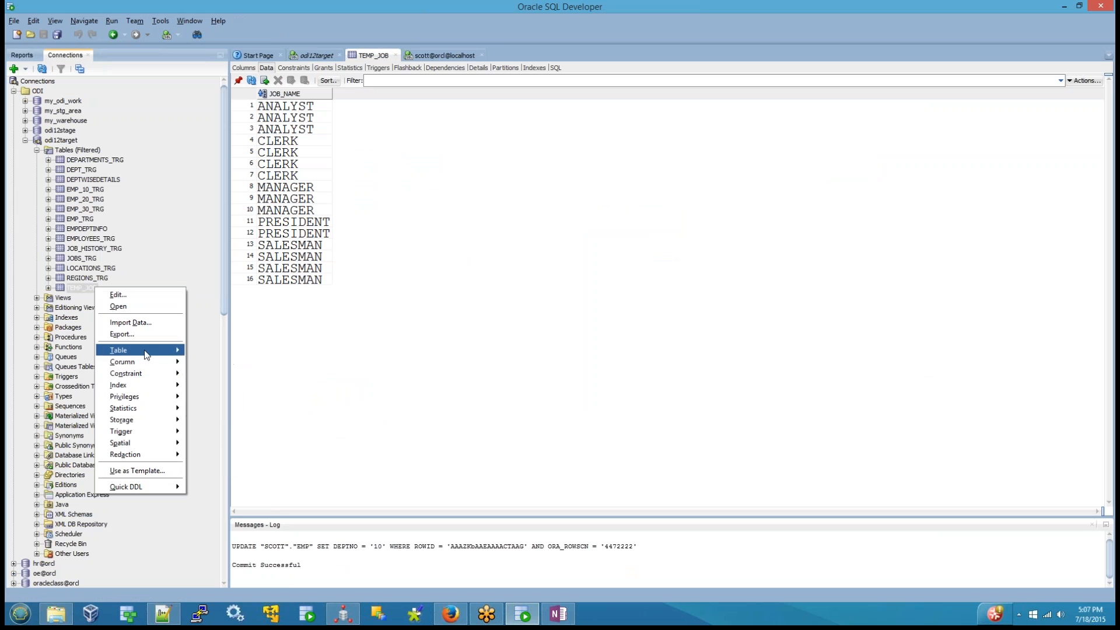
click(222, 386)
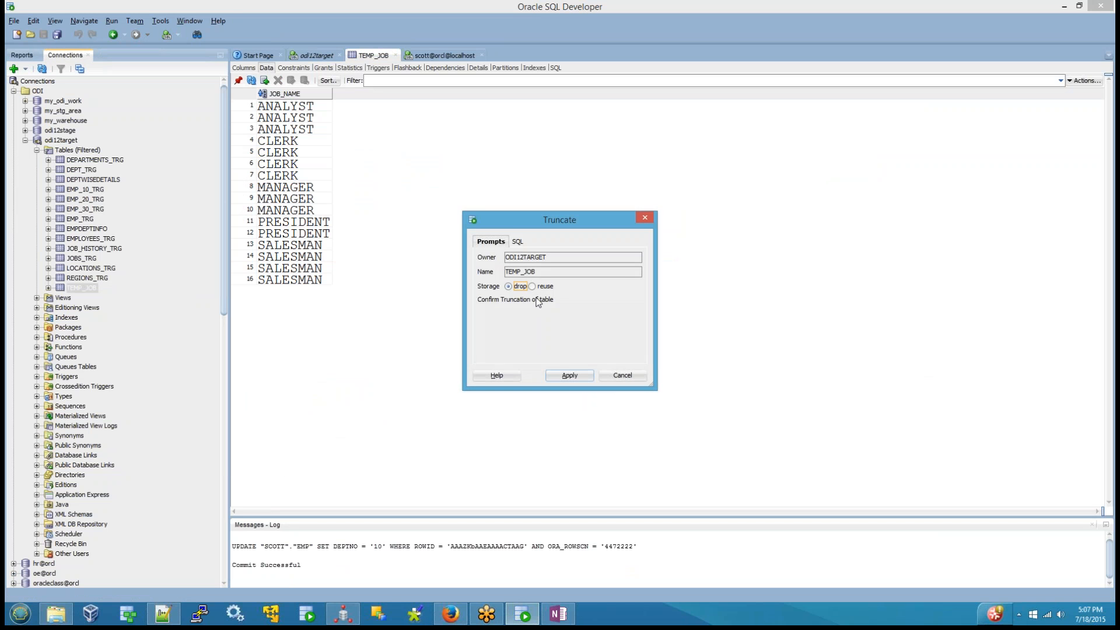
click(564, 375)
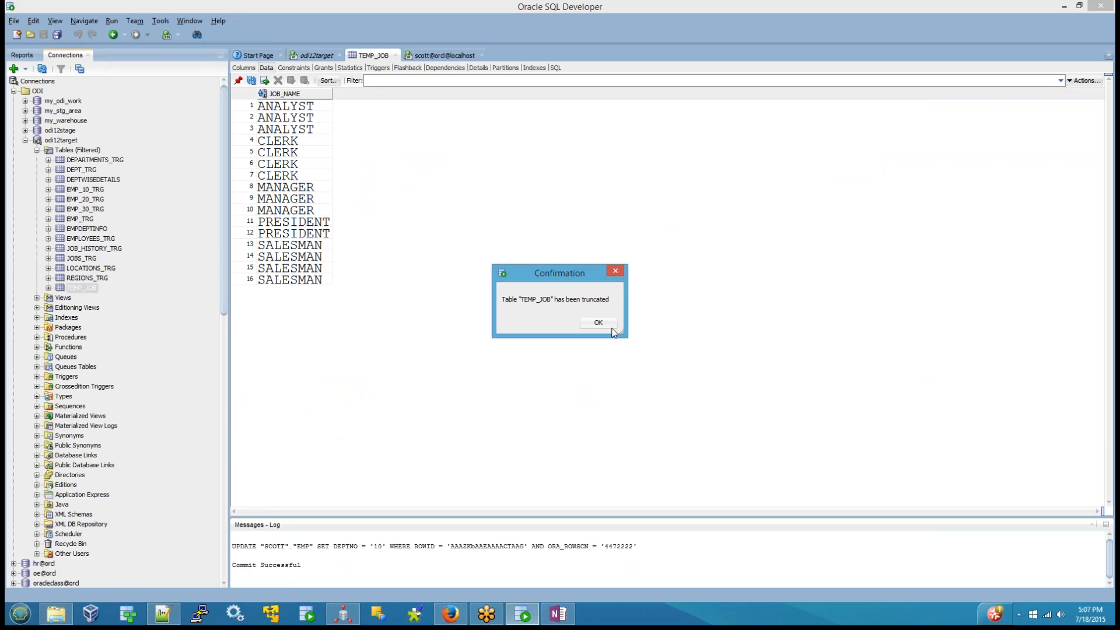
click(594, 323)
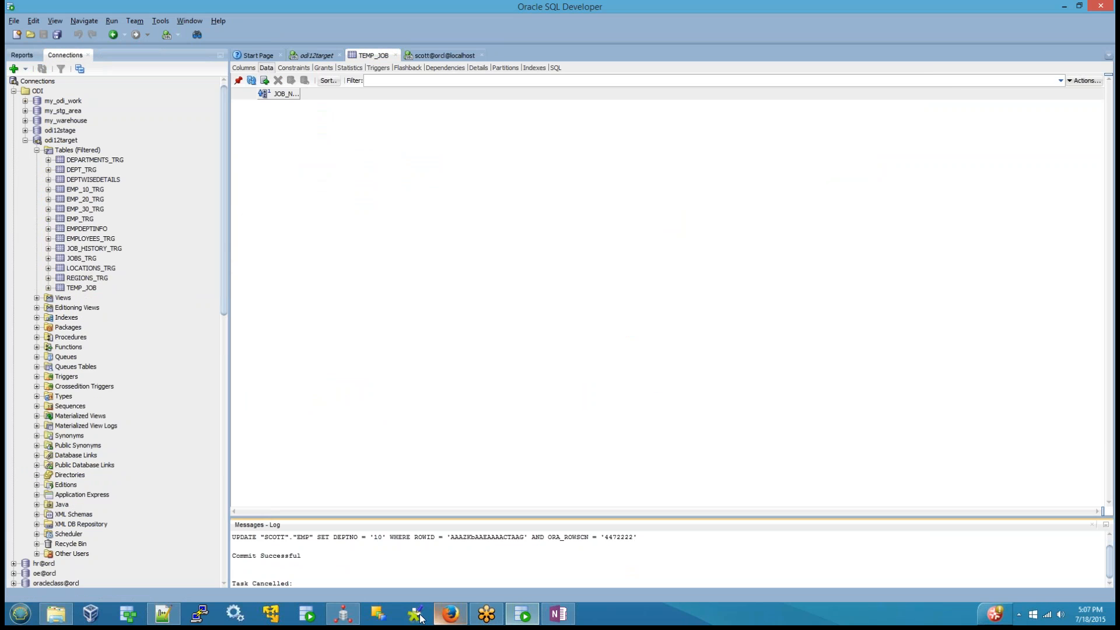
Step: Return to ODI Studio and rerun map_distinct_component_example in the Global context with the local agent and log level 5
click(344, 613)
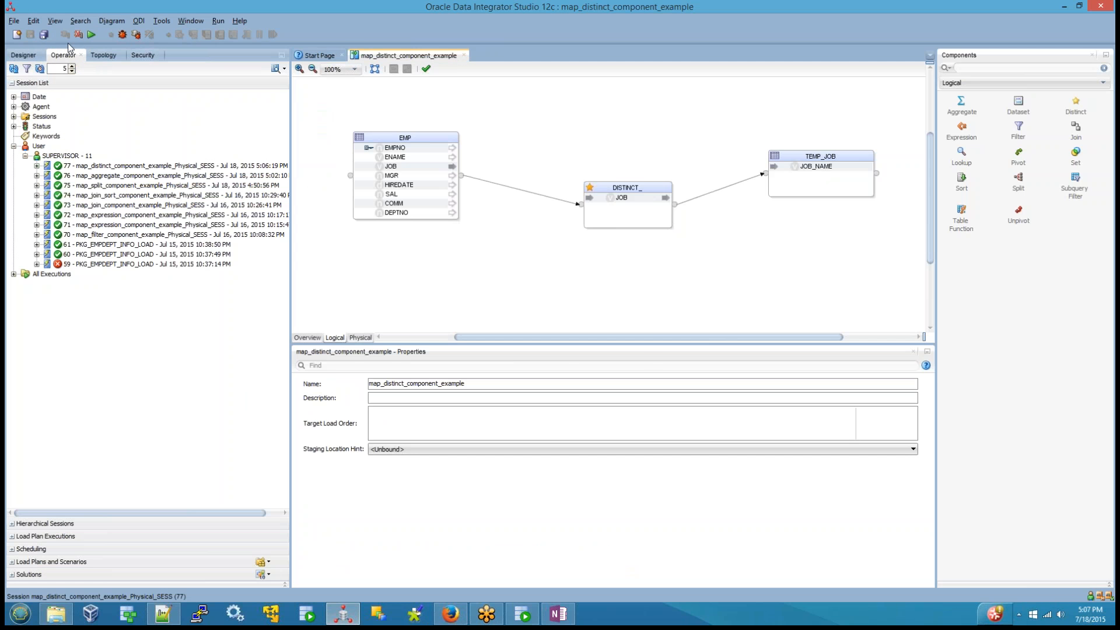
click(89, 36)
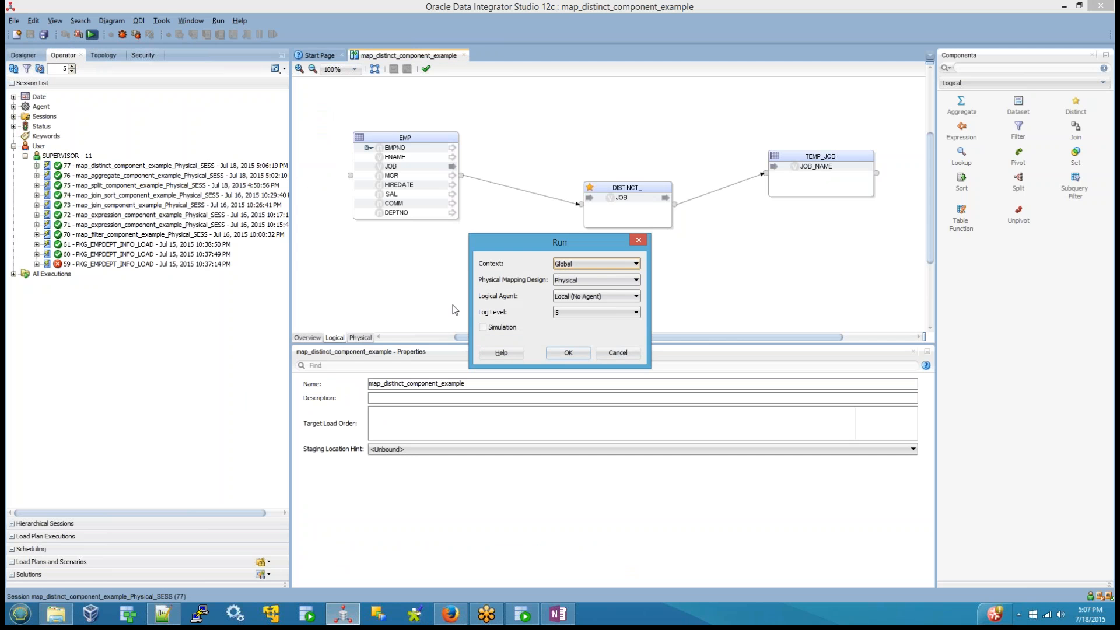
click(557, 353)
click(638, 327)
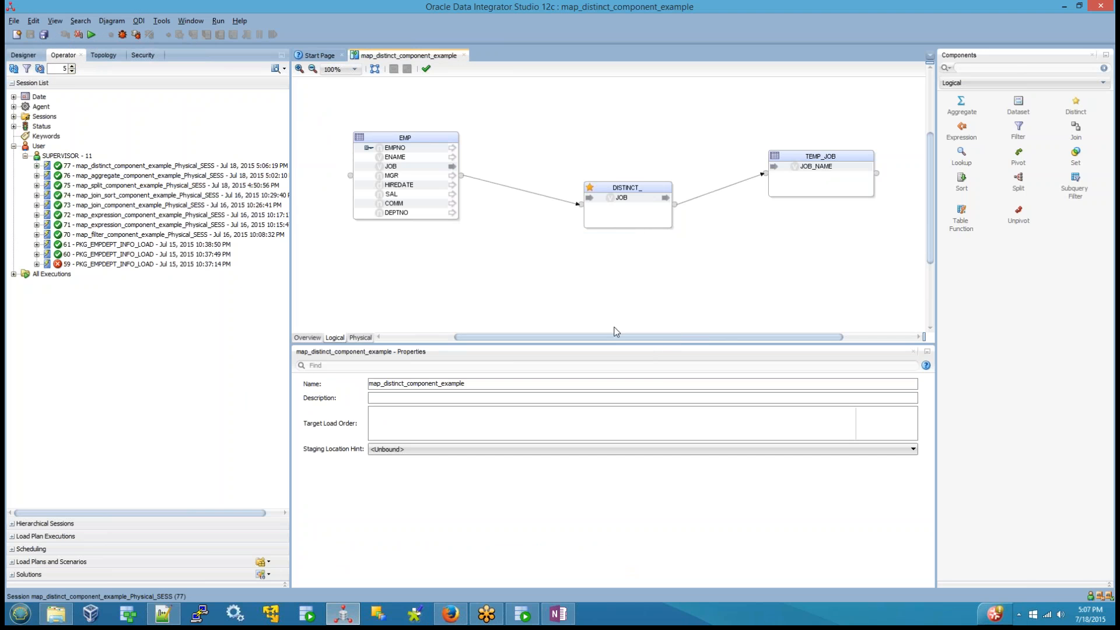
Step: Check the mapping's latest sessions in Operator and inspect TEMP_JOB's reloaded rows in SQL Developer, returning to ODI Studio
click(60, 56)
click(66, 156)
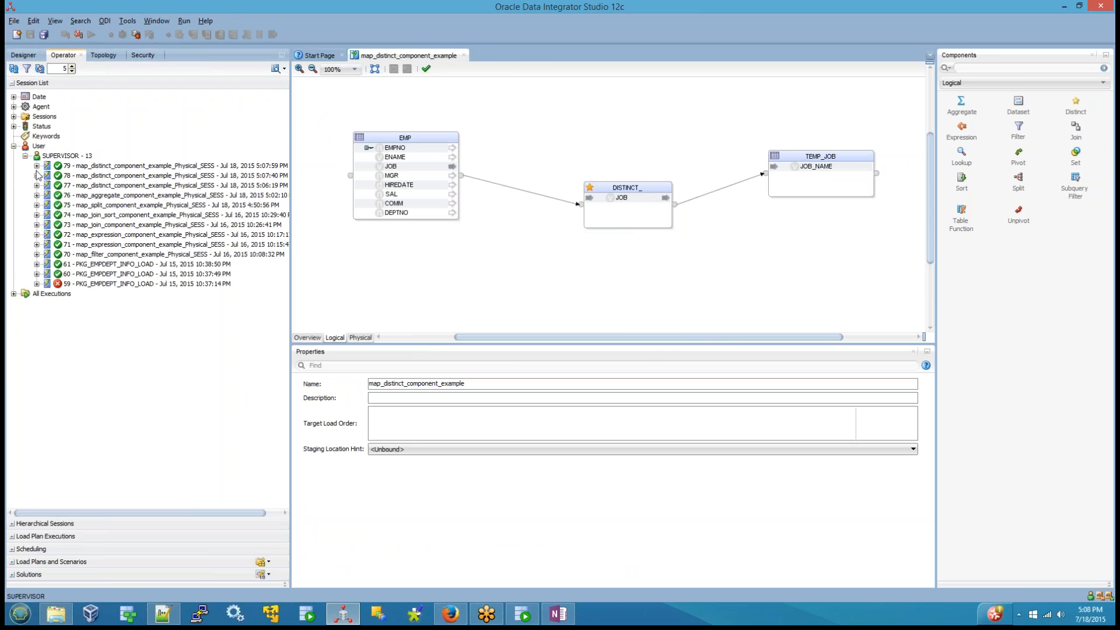
click(525, 617)
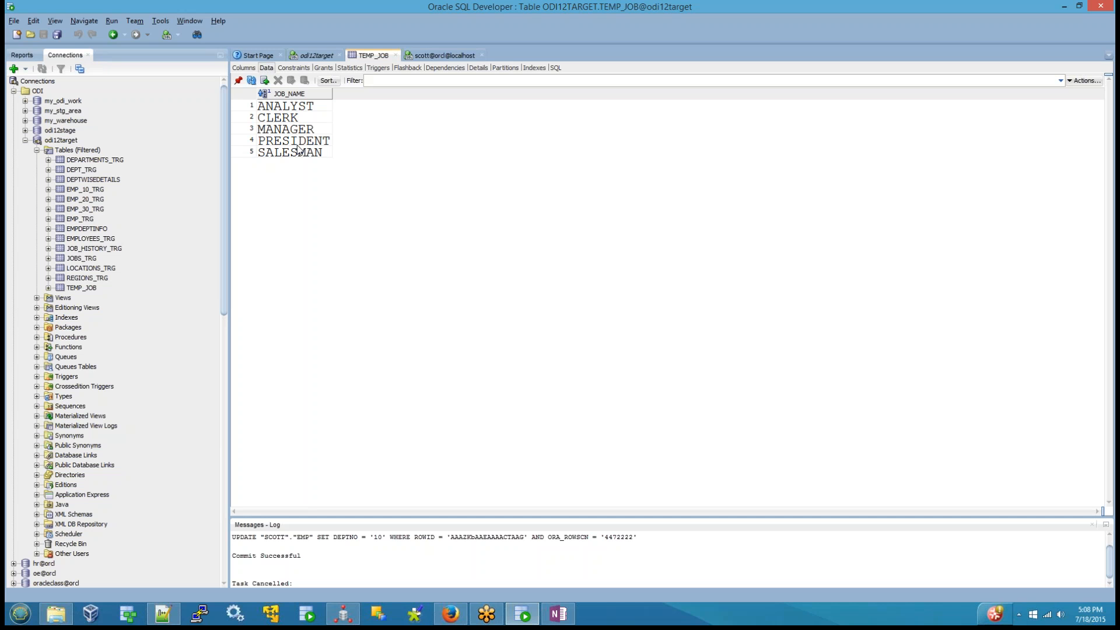
click(343, 614)
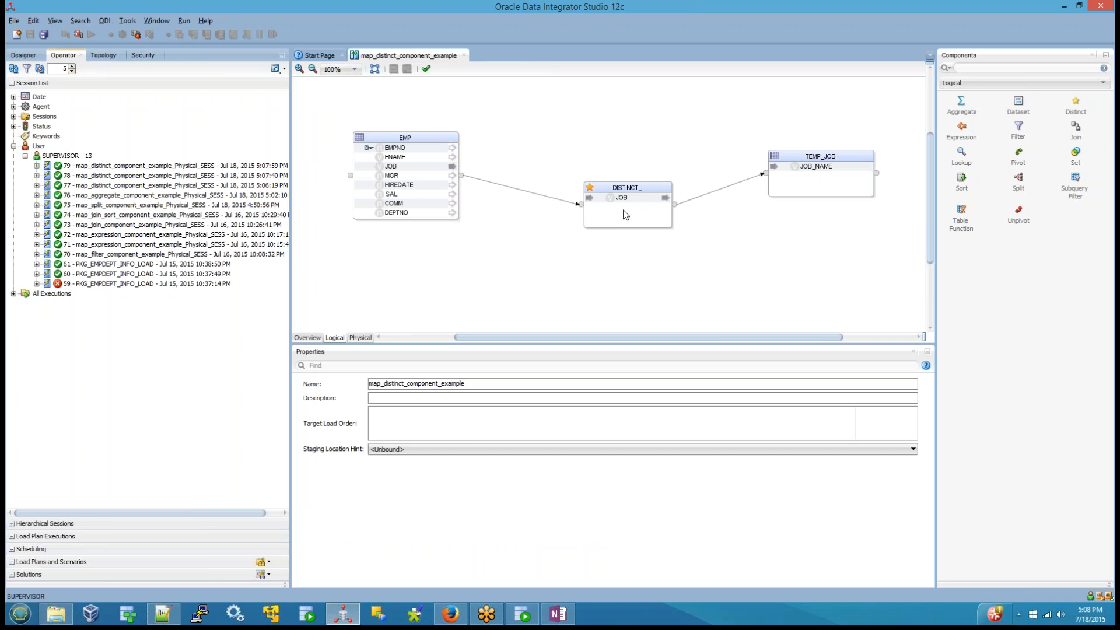
Step: Show the mapping's physical design and expand the latest map_distinct_component_example session down to the target execution unit's tasks
click(360, 338)
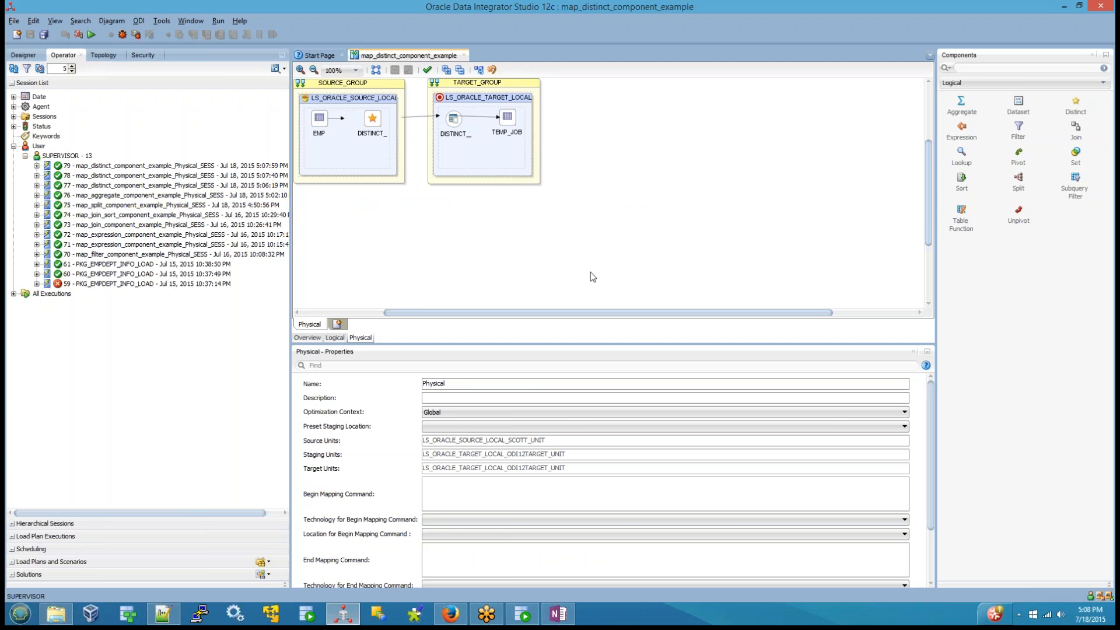
click(36, 165)
click(48, 186)
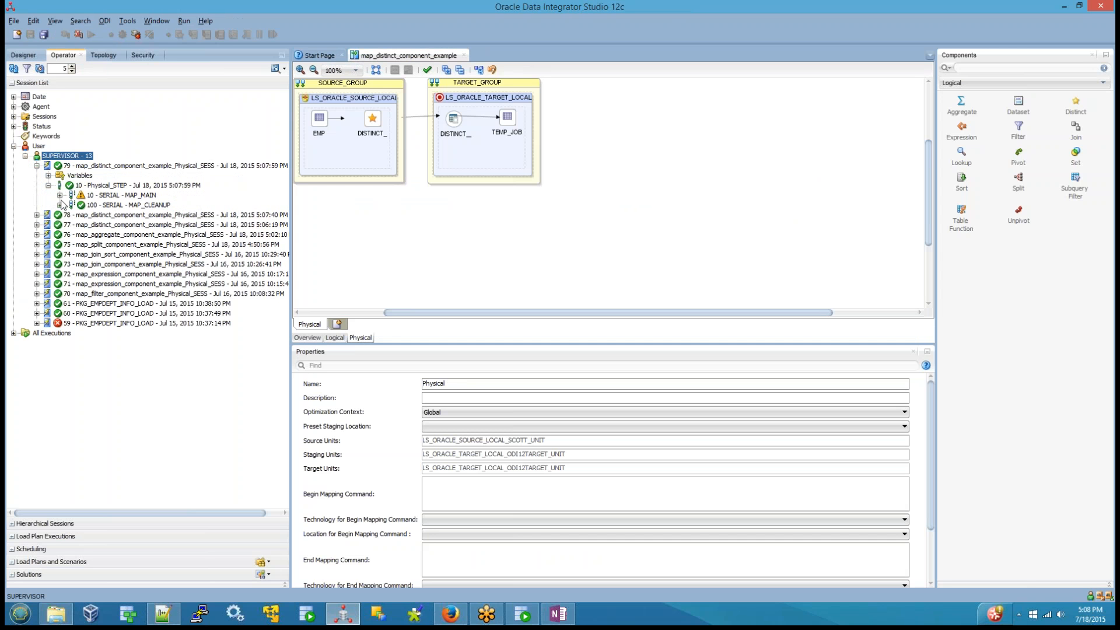
click(60, 195)
click(71, 215)
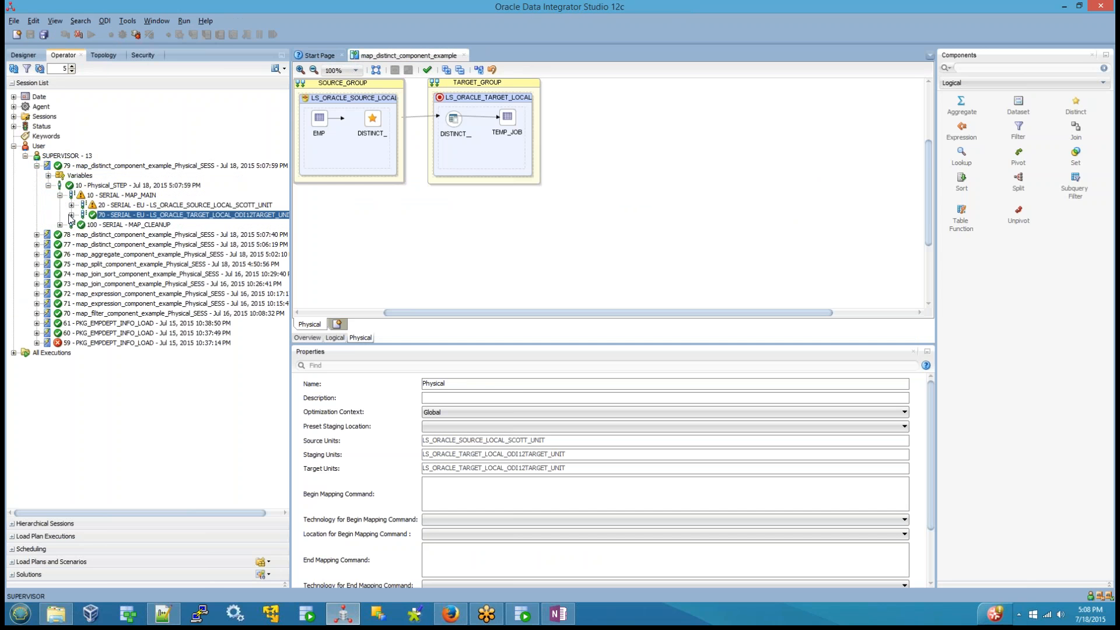
click(71, 215)
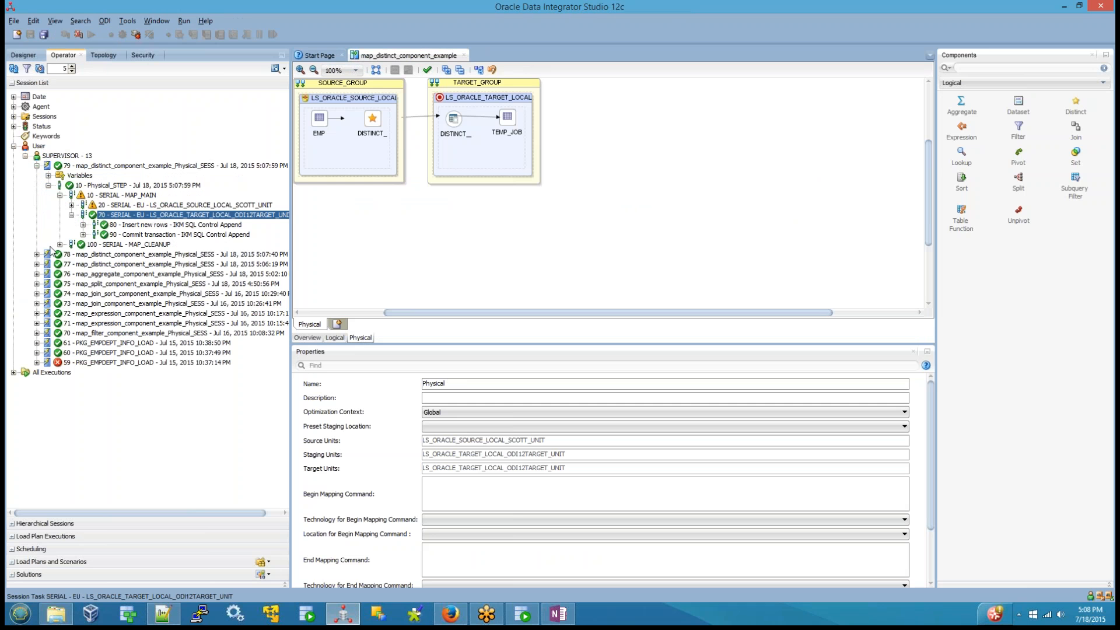
Step: Examine the executed target code of the session's "Insert new rows - IKM SQL Control Append" task
click(164, 226)
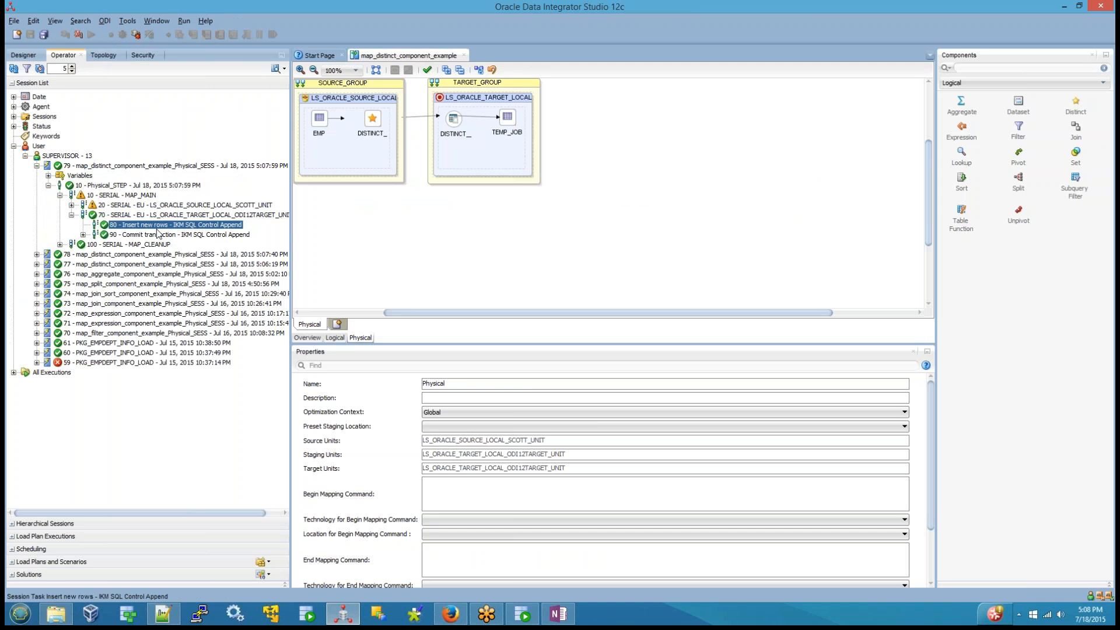
double_click(157, 229)
click(309, 82)
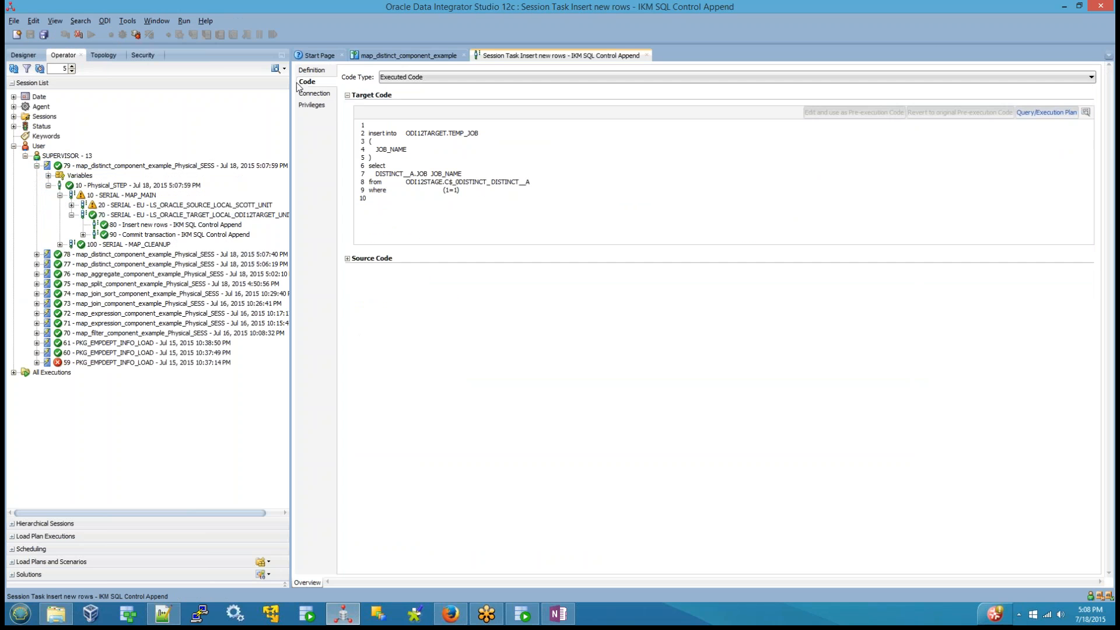
click(377, 133)
key(ctrl+a)
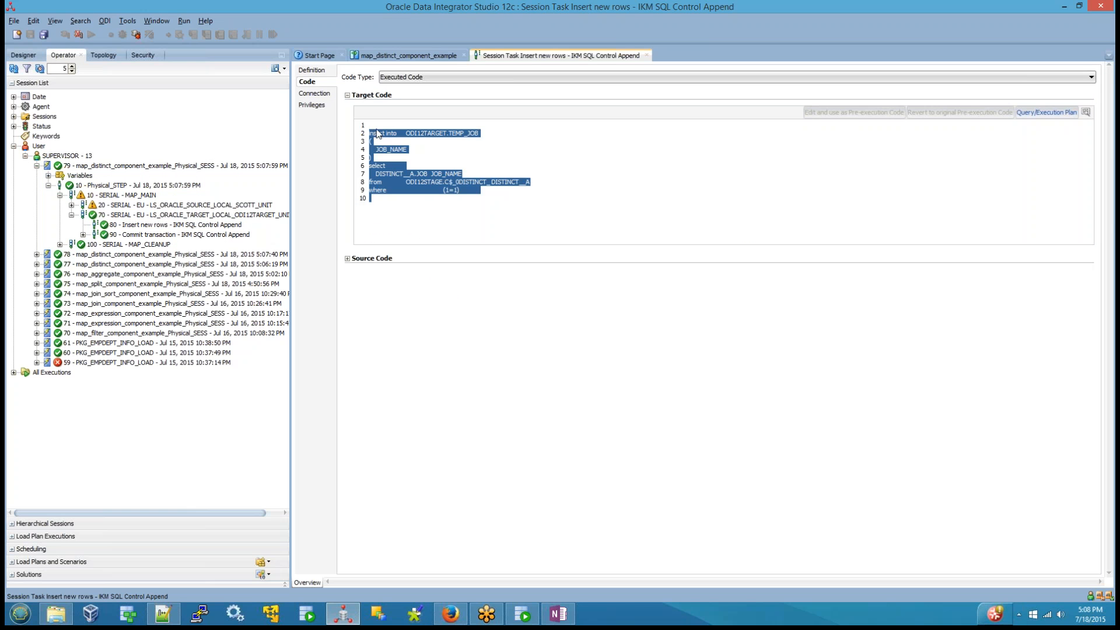
click(399, 227)
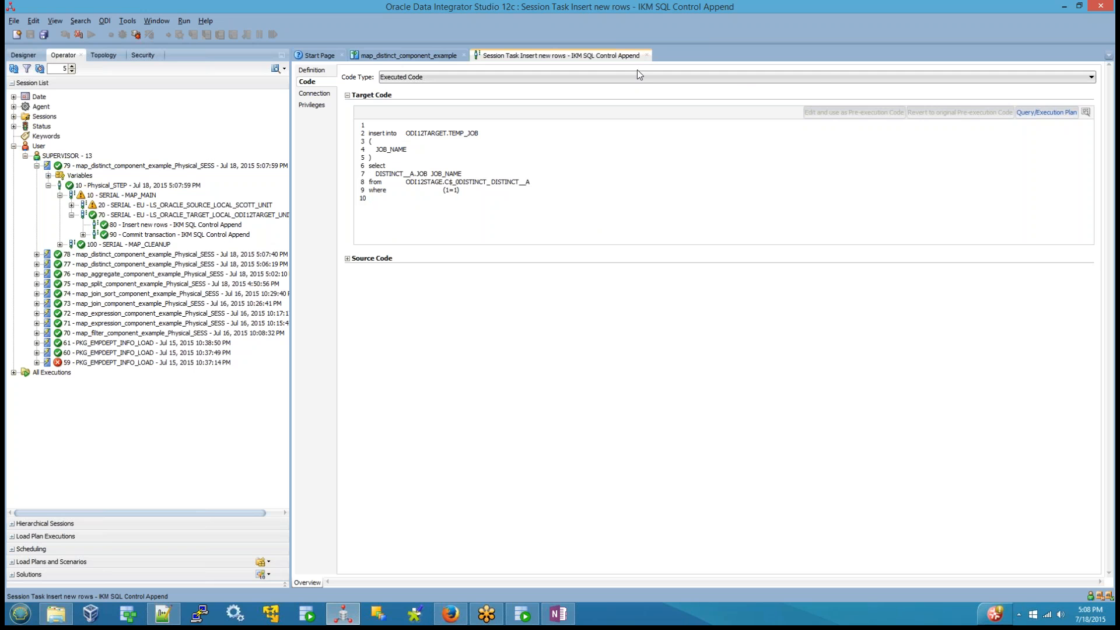
Step: Review the source execution unit's LKM tasks, close the task editor and return to the mapping's logical diagram
click(71, 204)
click(97, 224)
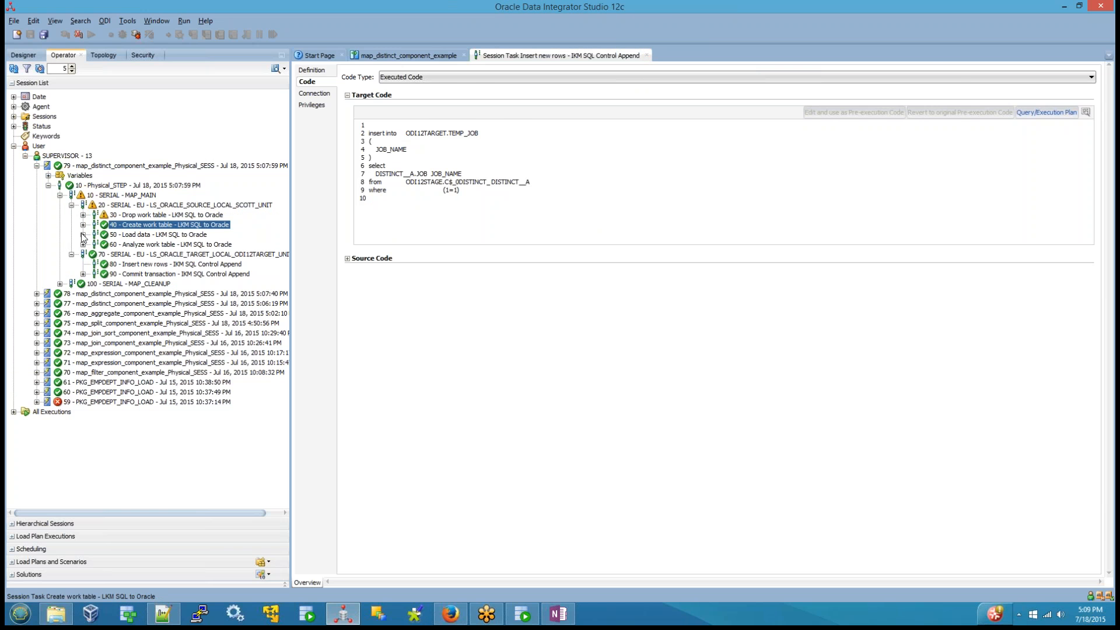
click(647, 55)
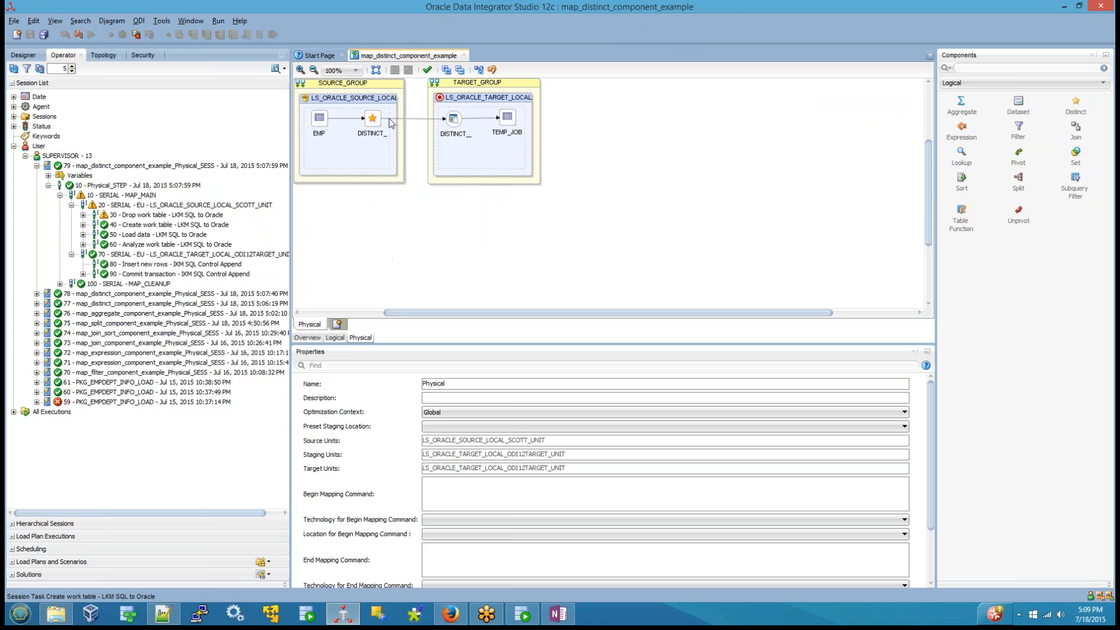
click(335, 337)
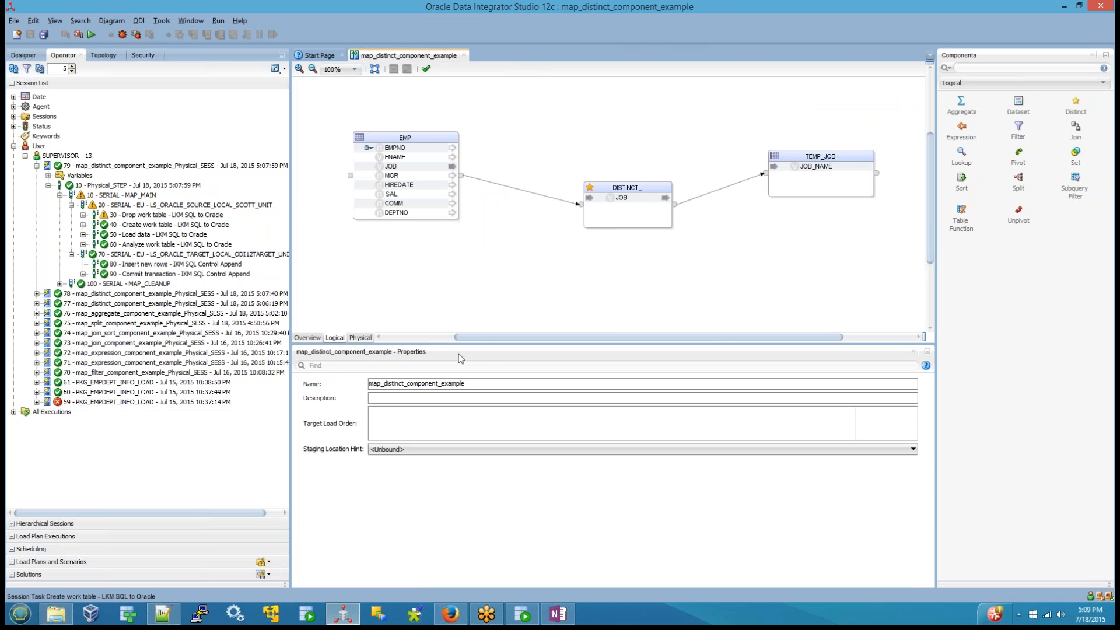
mouse_move(476, 338)
mouse_down()
mouse_move(401, 348)
mouse_move(463, 349)
mouse_up()
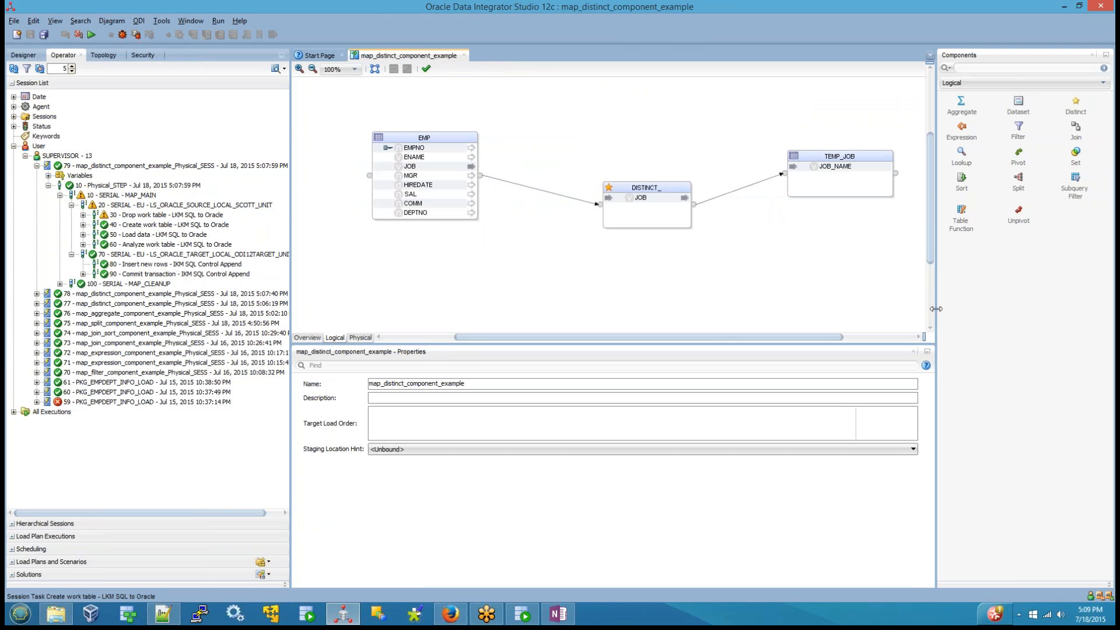
drag(331, 99, 902, 292)
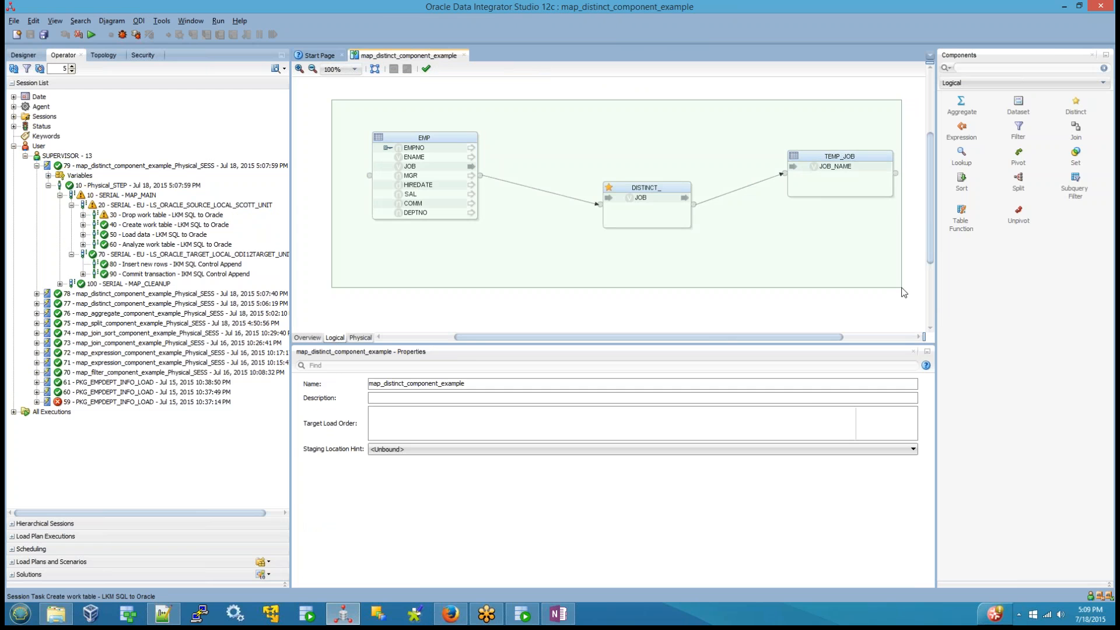
Step: Switch to Gmail in Firefox, open the "ODI KM Descriptions" message and save its attachment ODI_KM_DESCRIPTIONS.7z
click(443, 621)
click(181, 9)
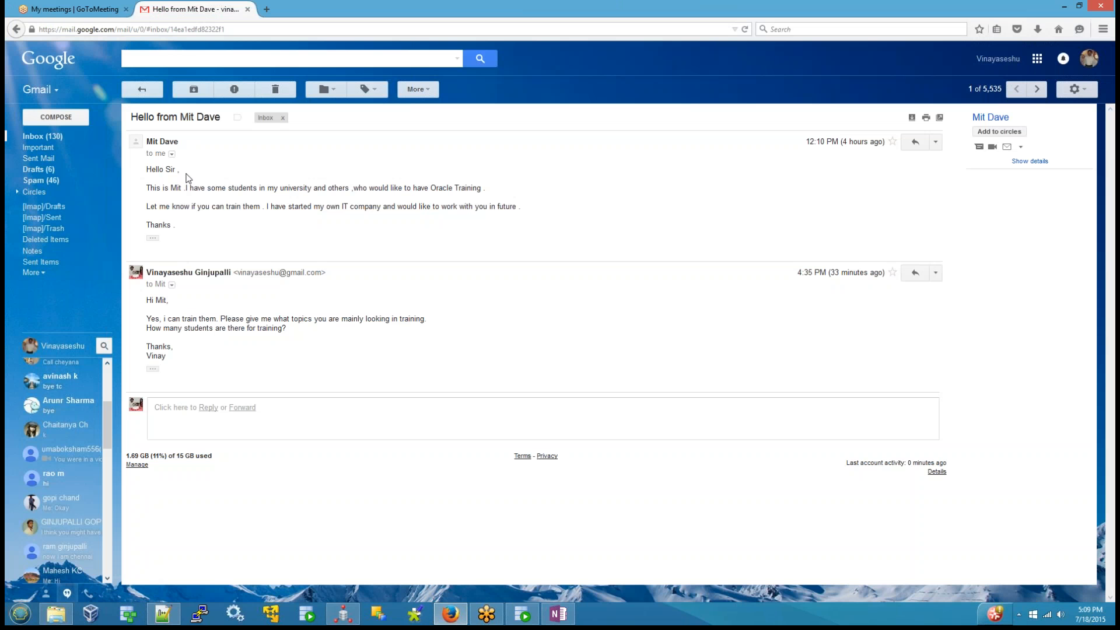
click(42, 137)
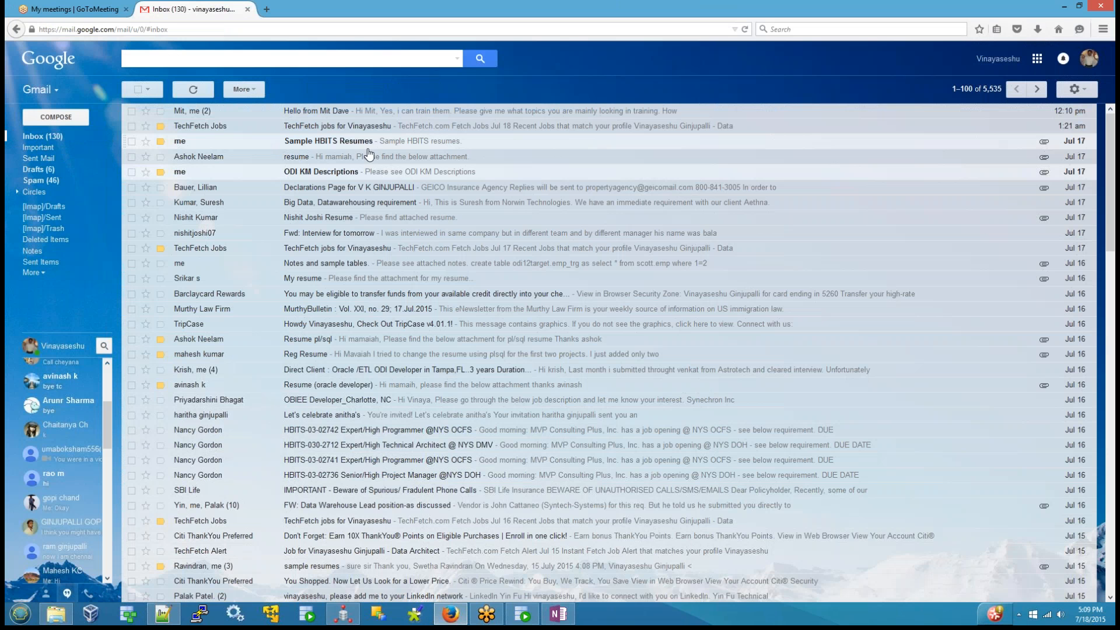
click(350, 172)
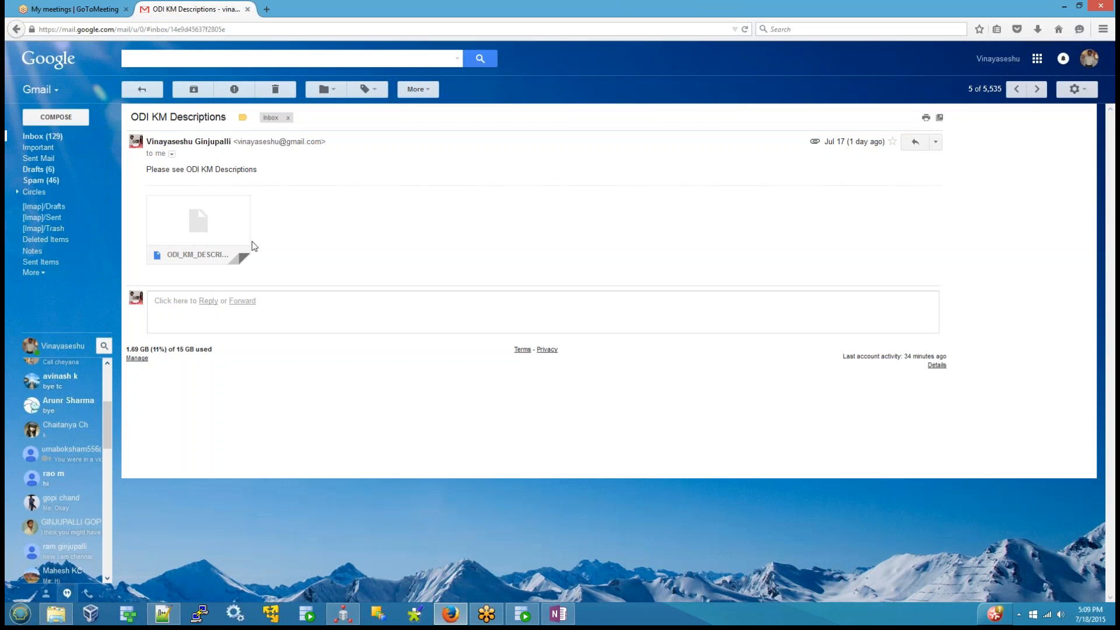
click(169, 249)
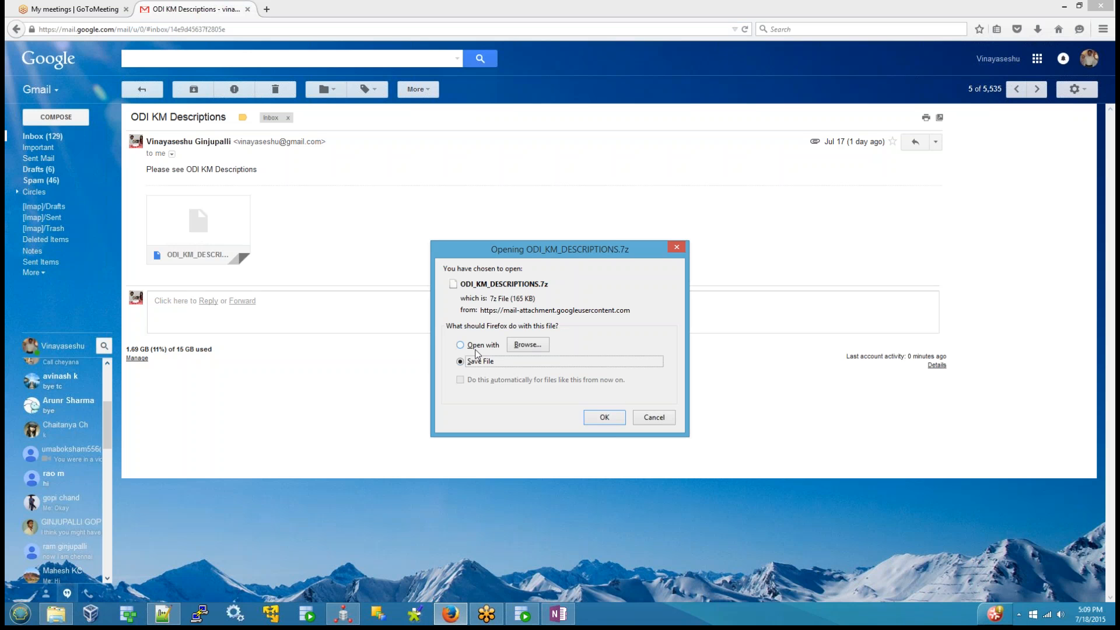
click(618, 418)
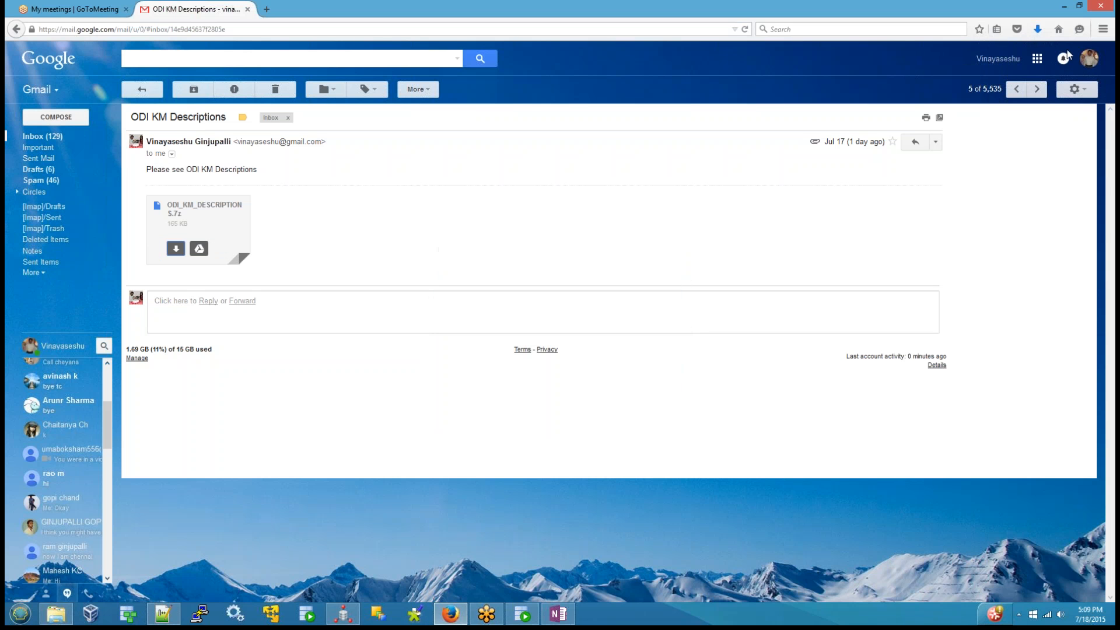
Step: Show the downloaded archive in its containing folder and extract it with 7-Zip into an ODI_KM_DESCRIPTIONS subfolder
click(1040, 33)
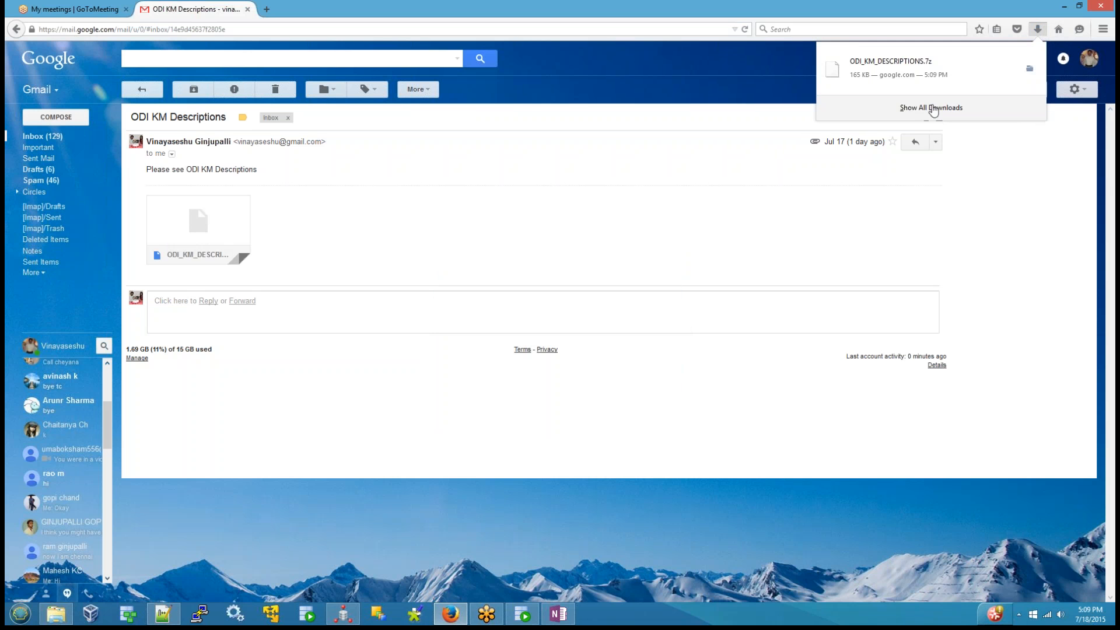
click(930, 110)
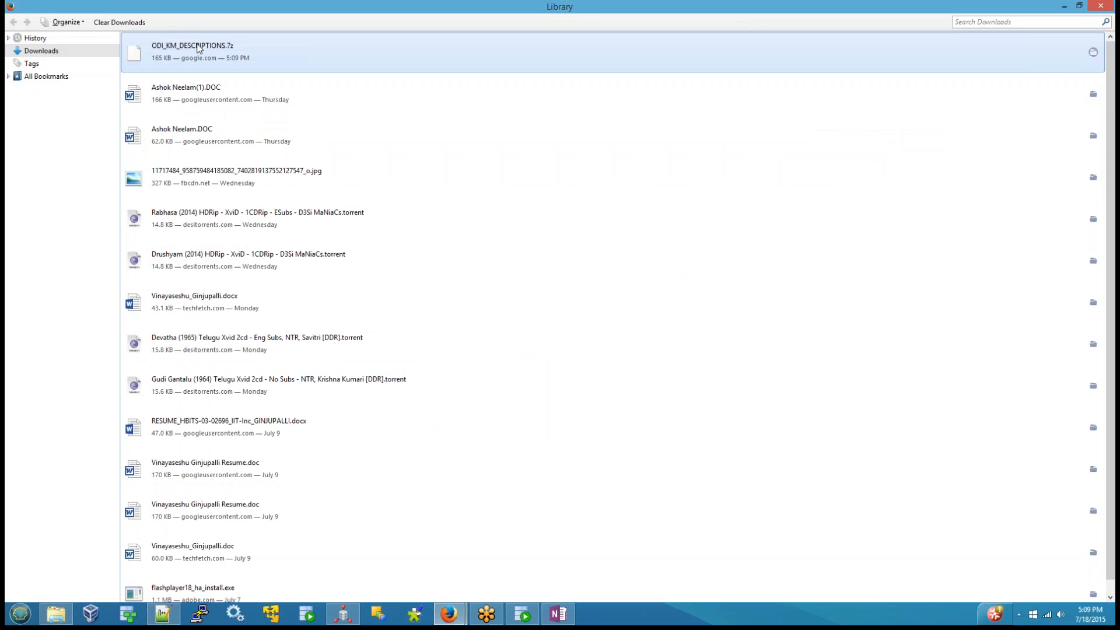
right_click(199, 46)
click(255, 66)
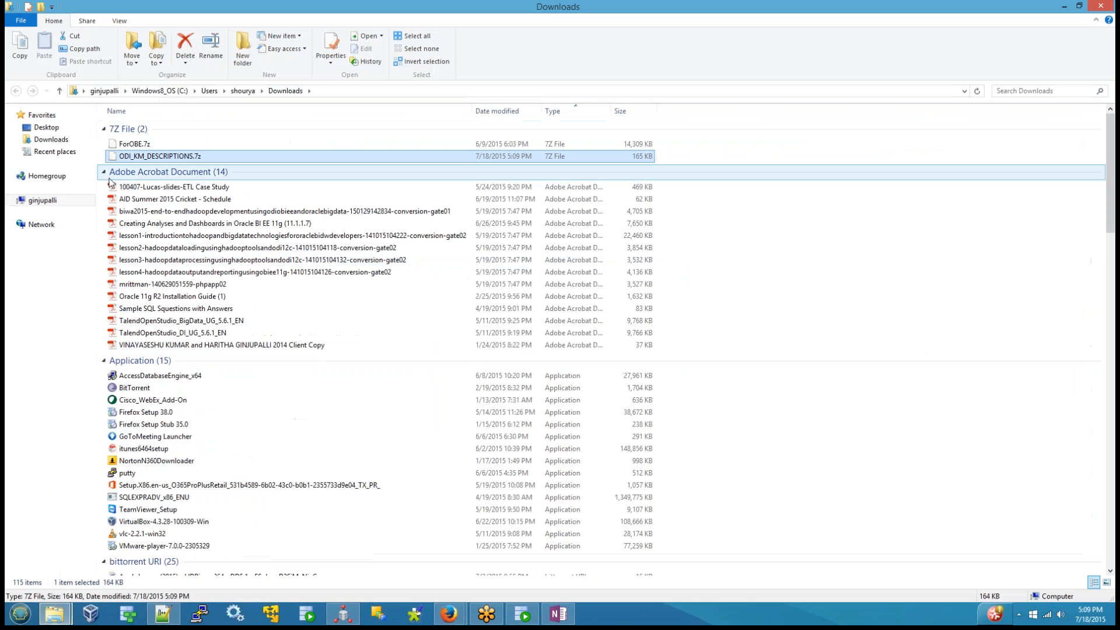
right_click(129, 163)
mouse_move(157, 192)
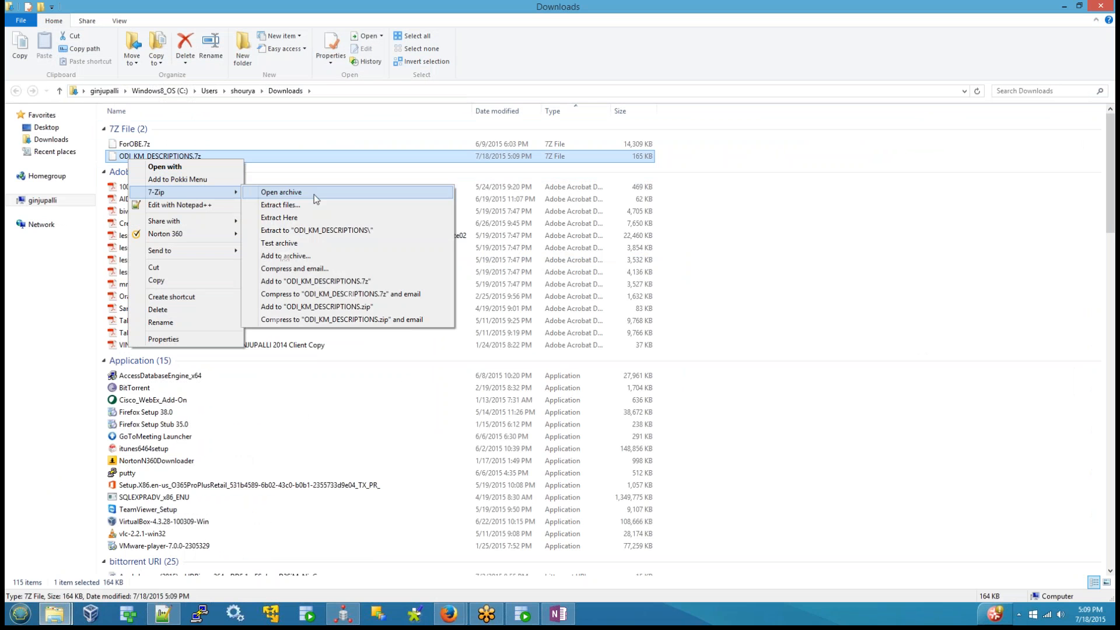
click(325, 229)
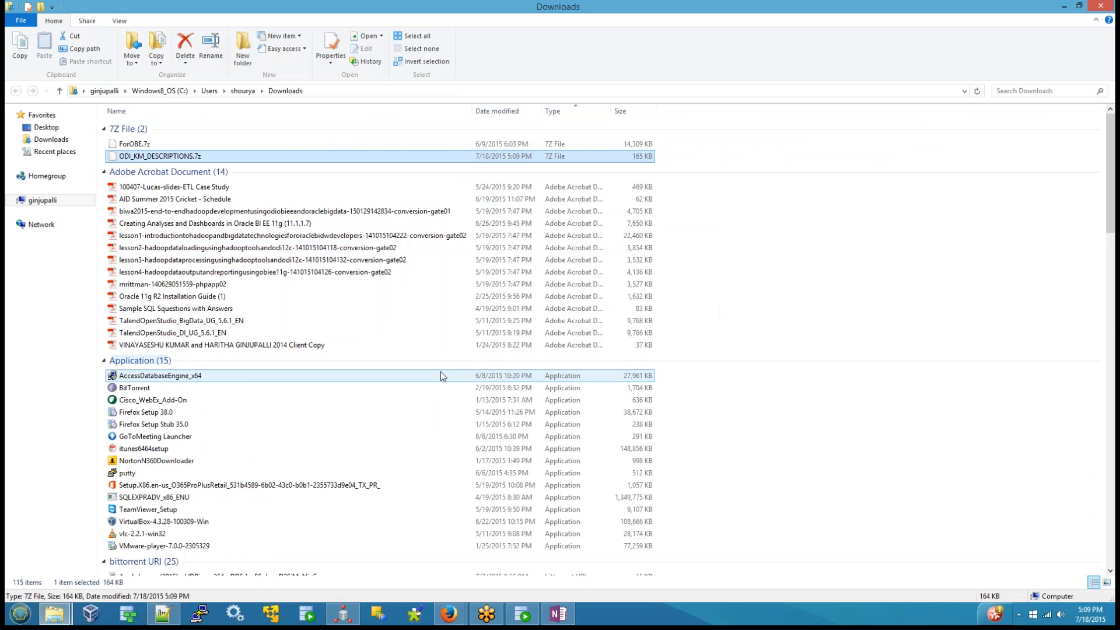
Step: Find and open the extracted ODI_KM_DESCRIPTIONS folder in Downloads
scroll(420, 384, down, 5)
scroll(420, 383, down, 10)
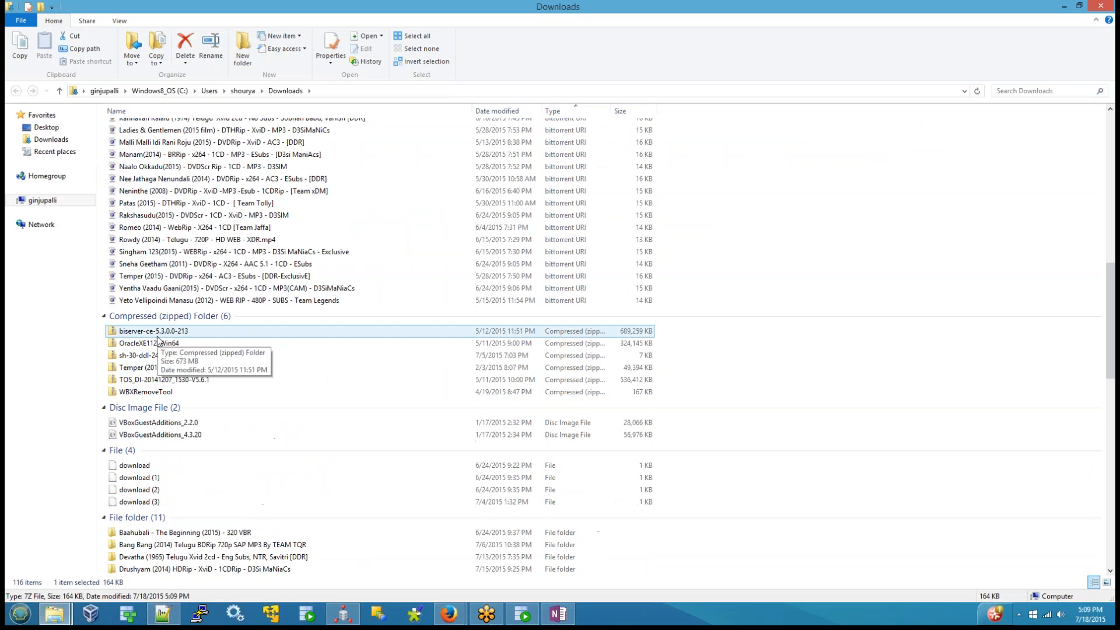
scroll(288, 499, down, 2)
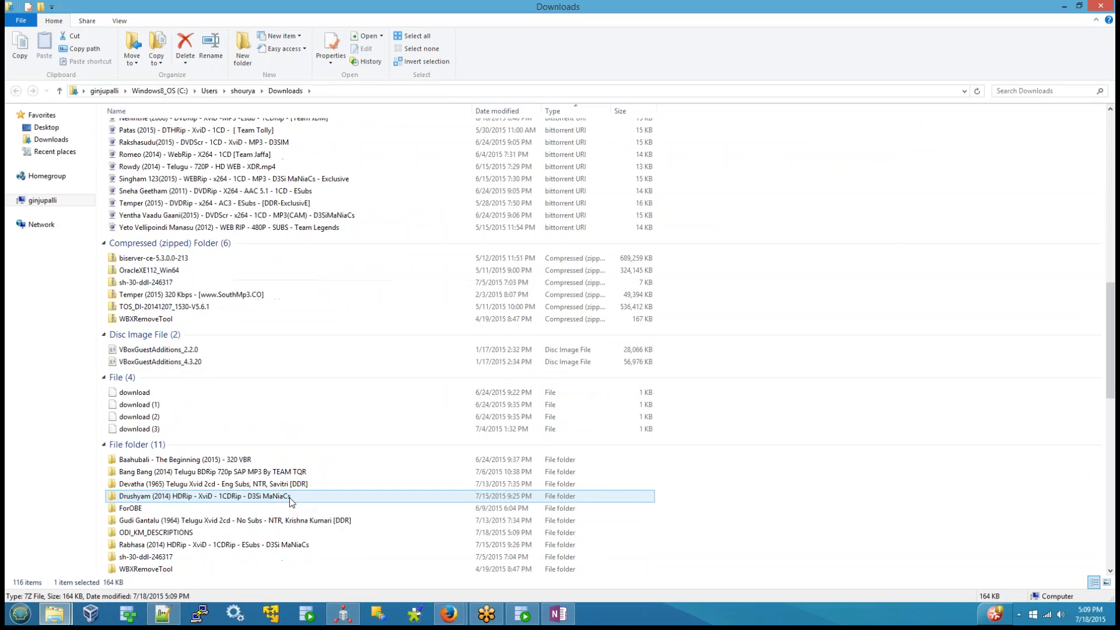
scroll(290, 500, down, 2)
double_click(157, 453)
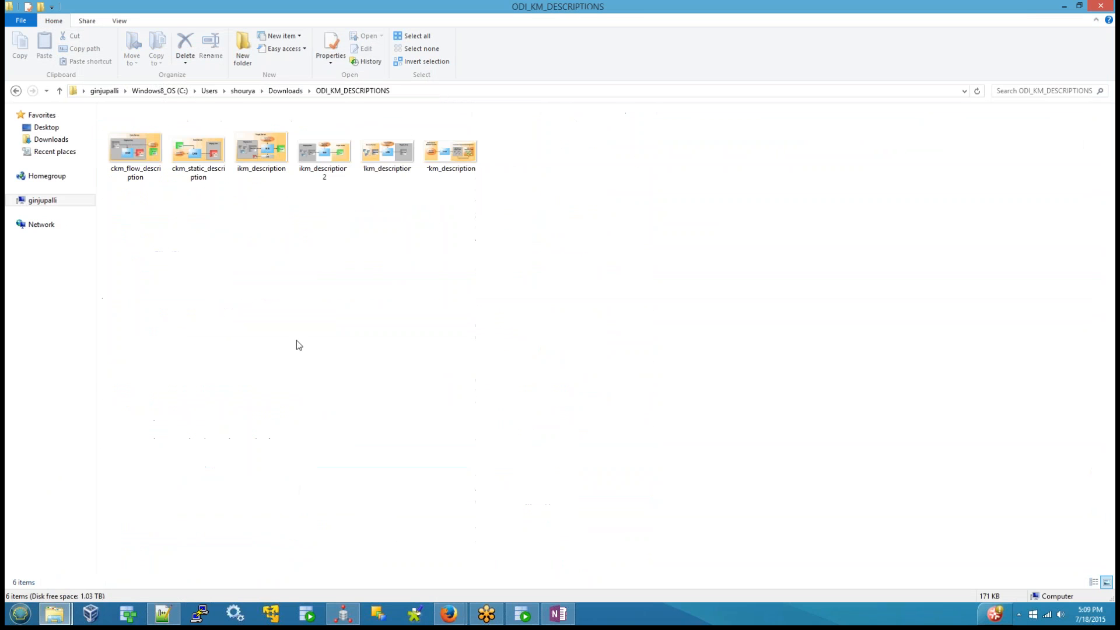
Step: Move all the KM description images from the extracted folder to C:\GVS_PRACTICE\ODI12\ODI_CLASS_BATCH_6
key(ctrl+a)
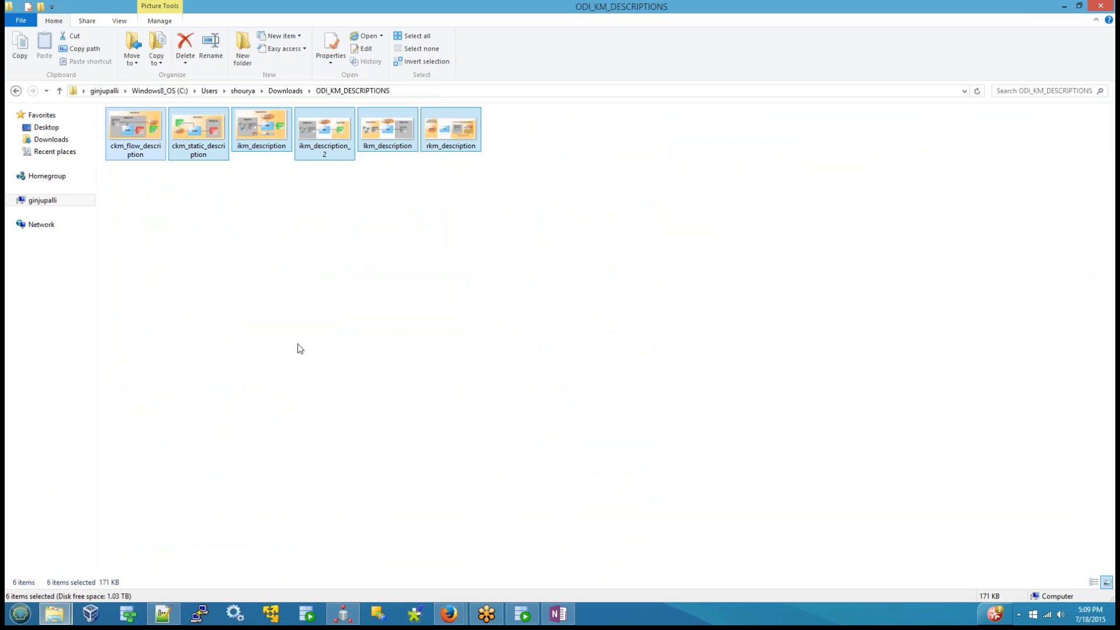
key(ctrl+x)
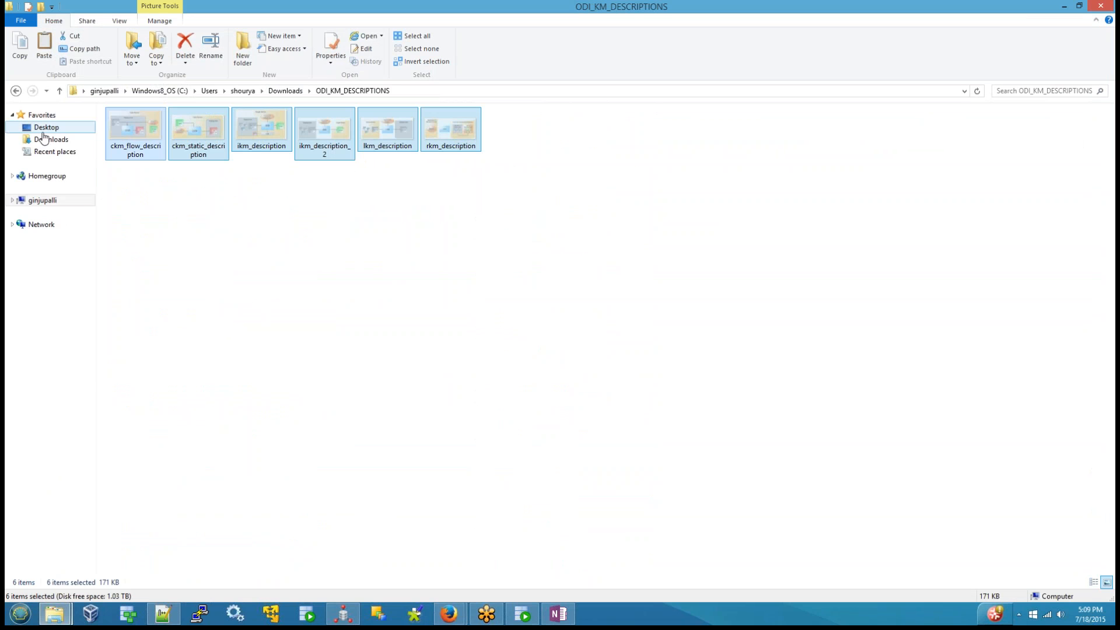
click(45, 201)
double_click(233, 192)
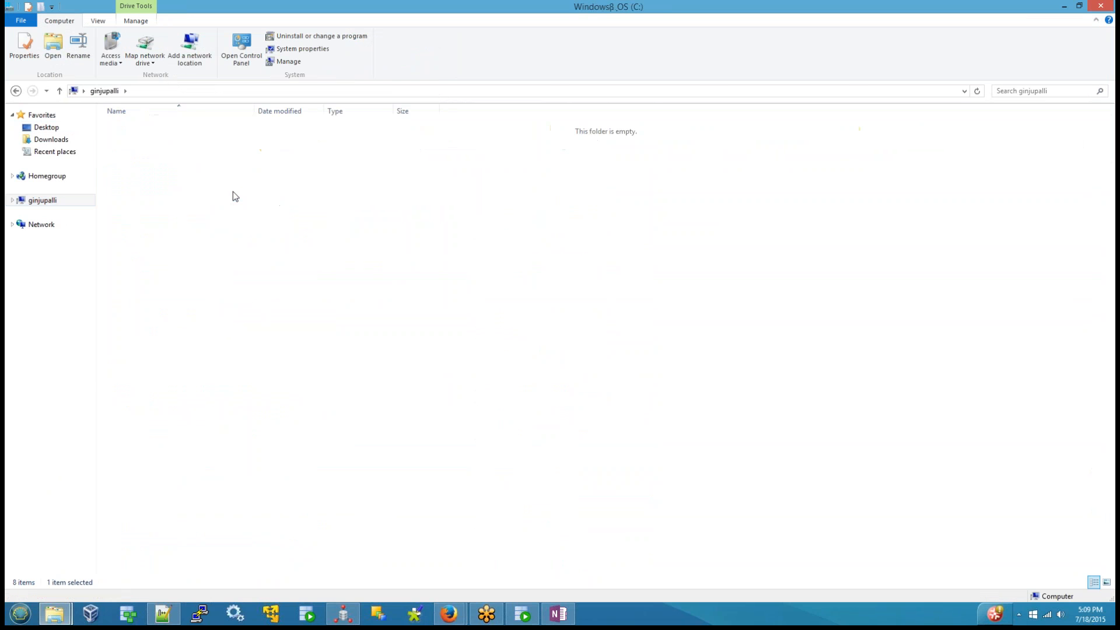
double_click(139, 153)
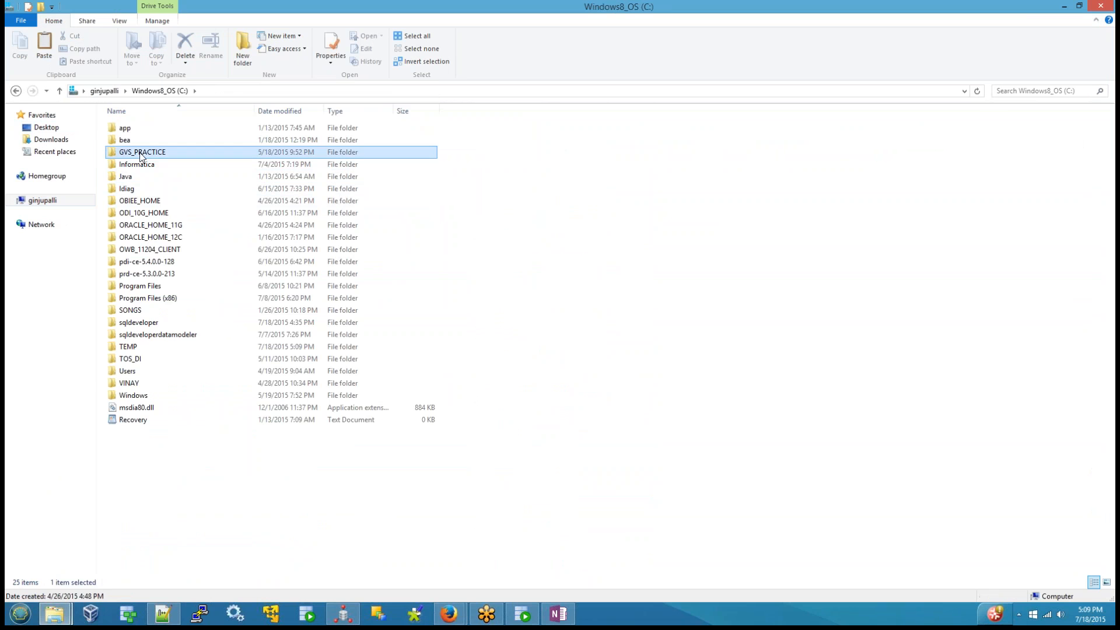
double_click(140, 154)
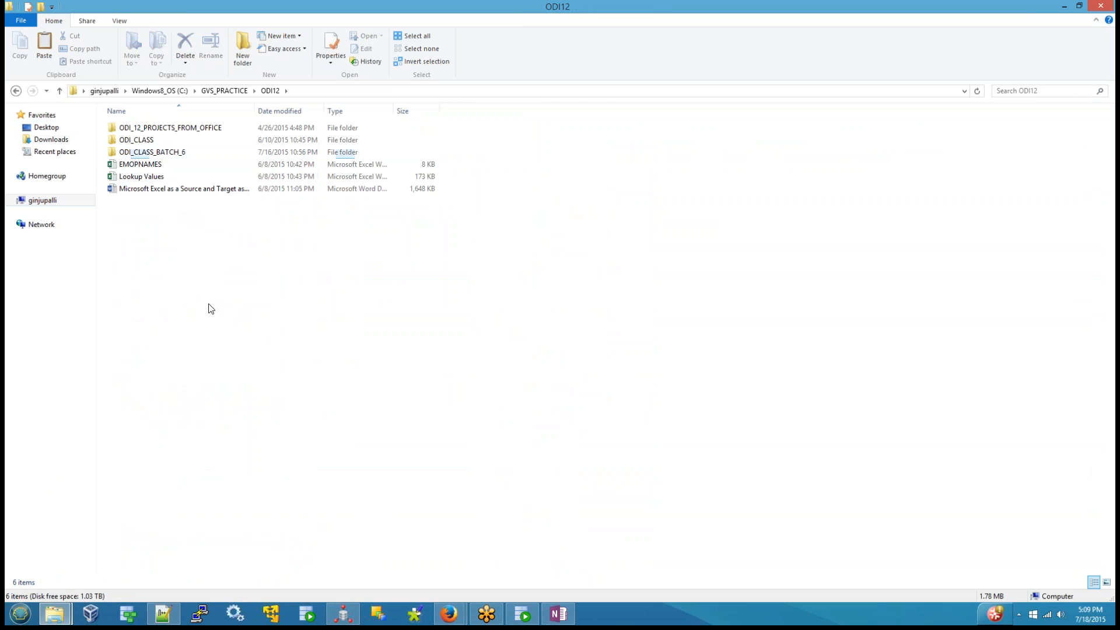
right_click(211, 310)
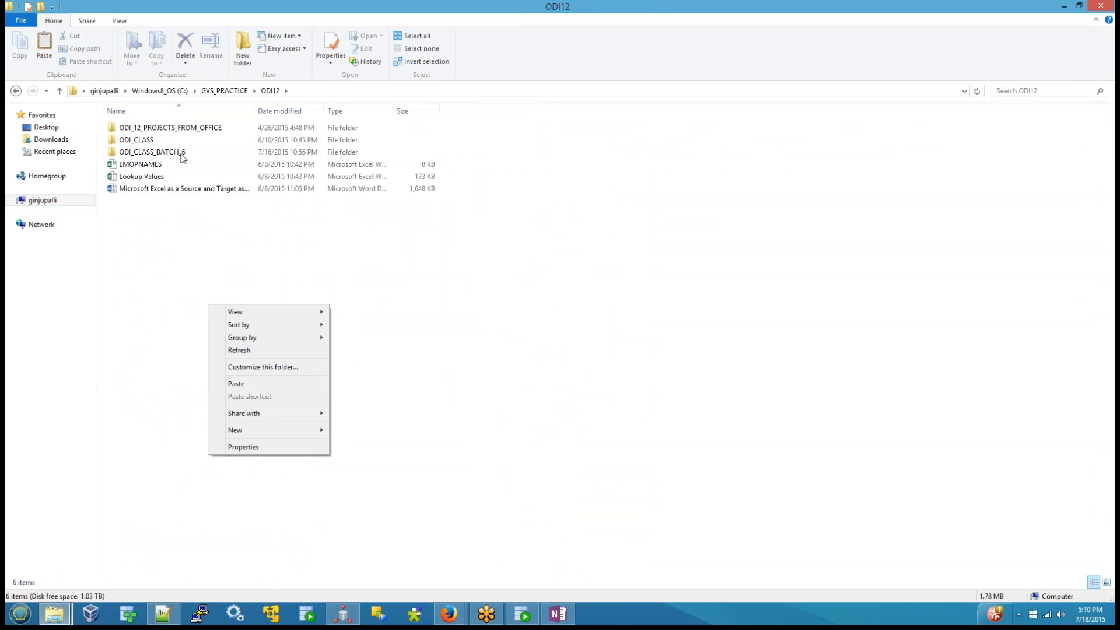
click(180, 153)
double_click(180, 153)
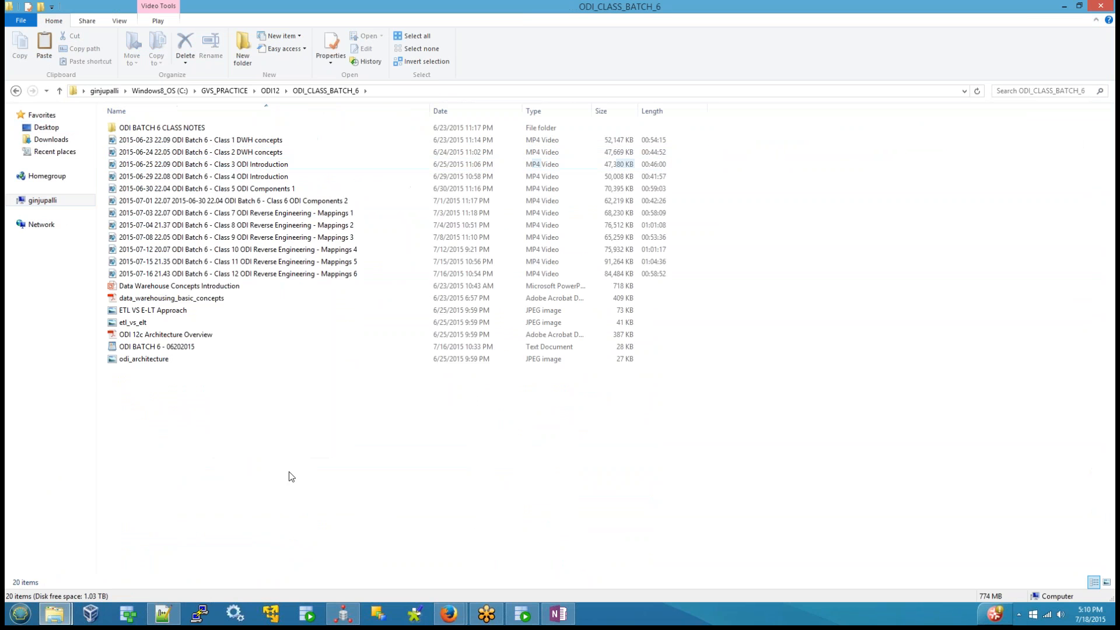
right_click(255, 486)
click(282, 412)
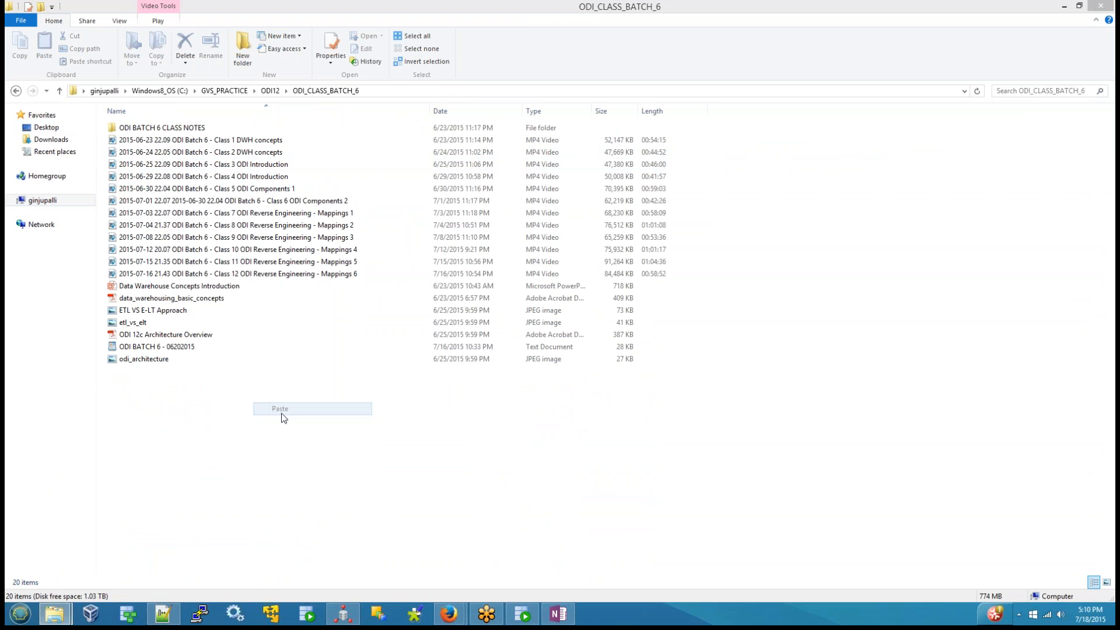
Step: Switch to ODI Studio and expand the Knowledge Modules of PRJ_GVS_RND in the Designer, with the Models section collapsed
click(254, 474)
right_click(253, 471)
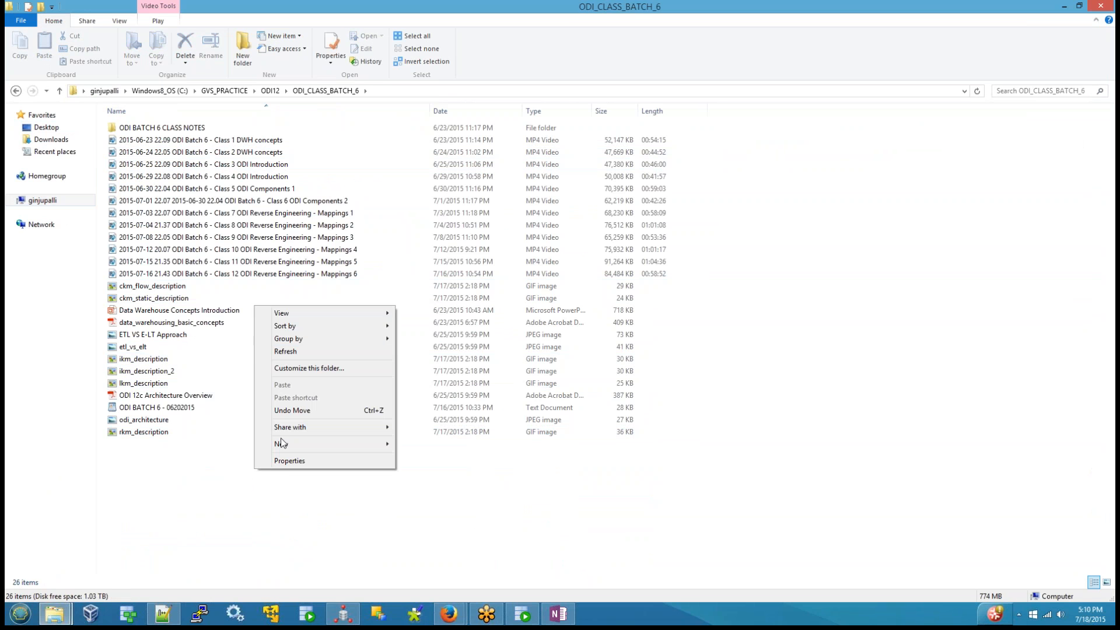
click(424, 593)
click(344, 614)
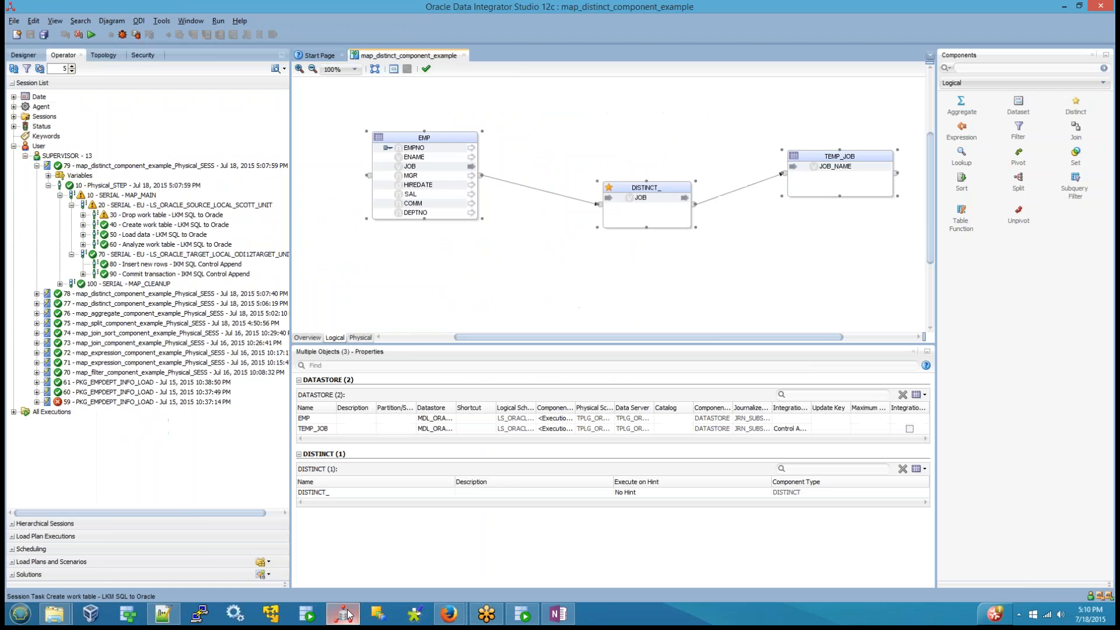
click(23, 55)
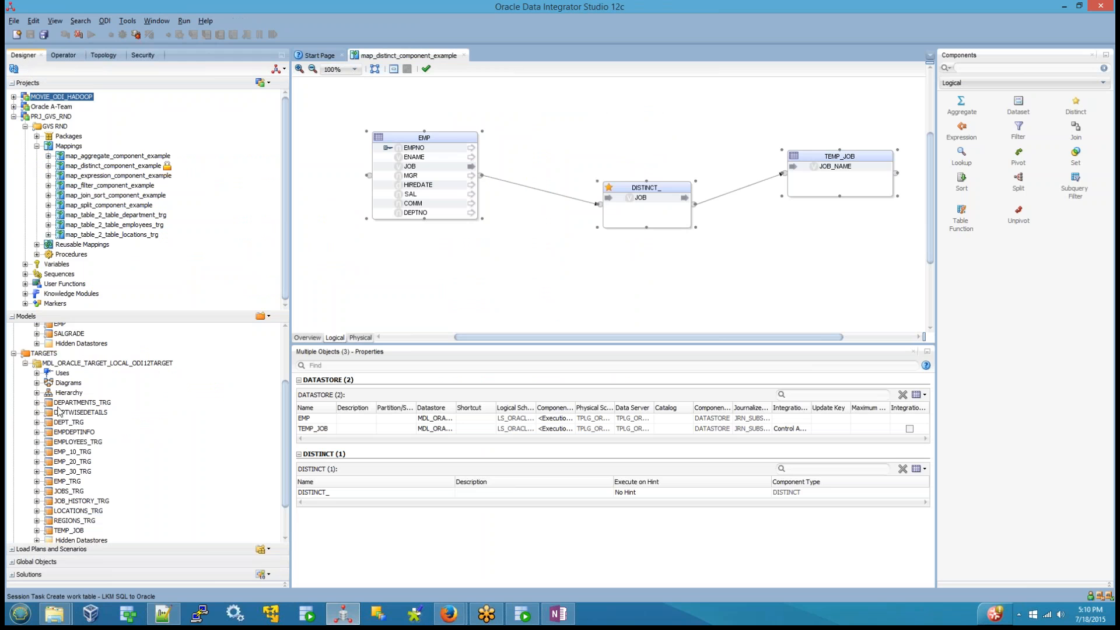
click(27, 316)
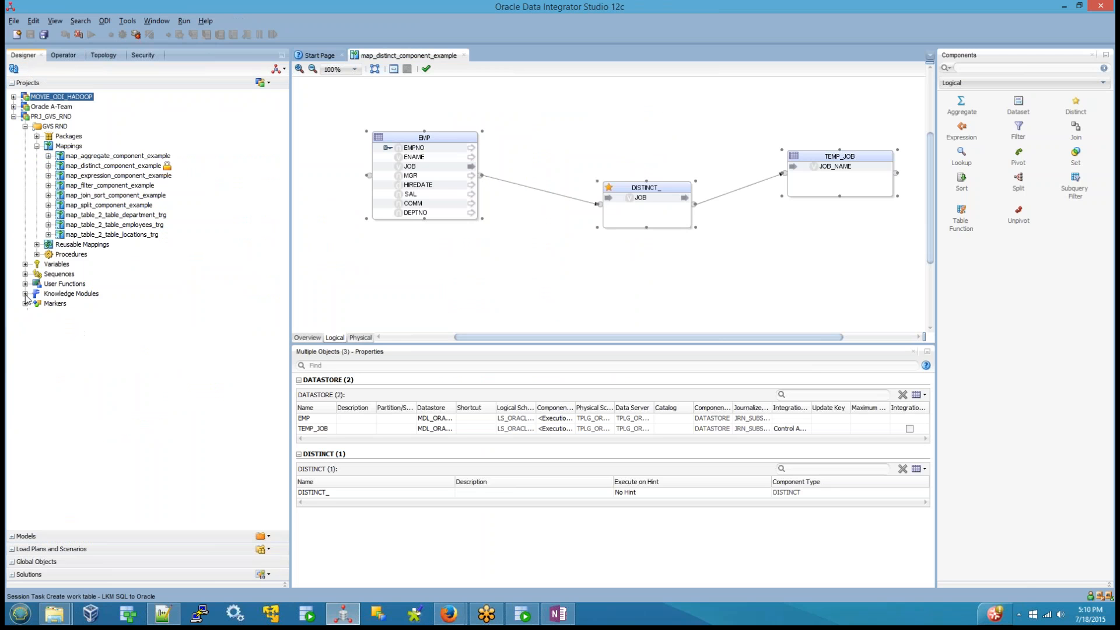
click(26, 294)
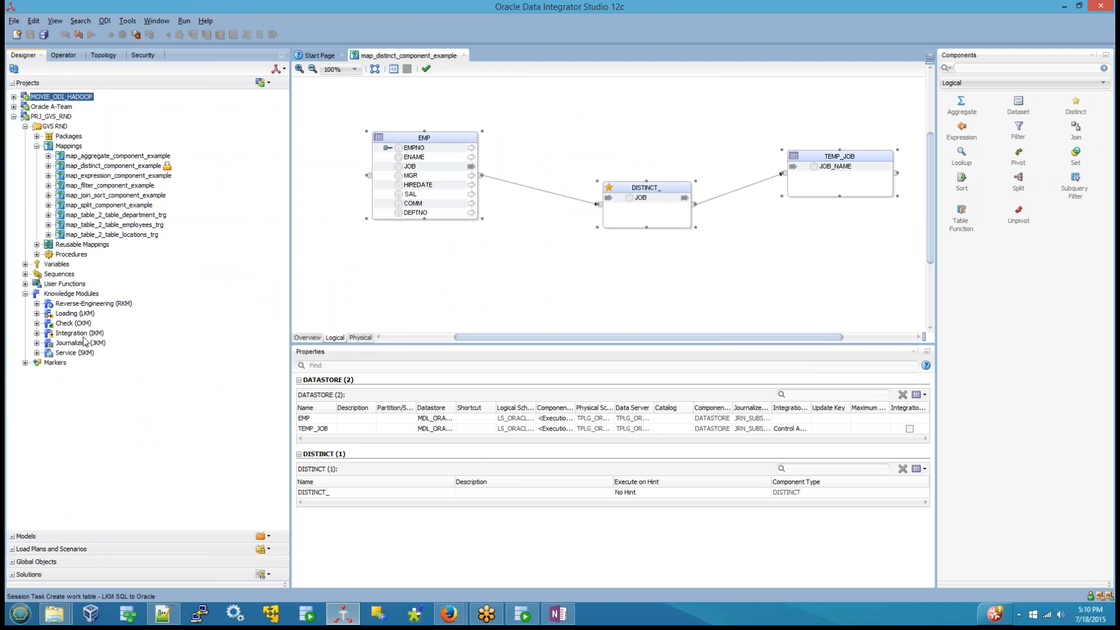
Step: Go through the project's knowledge module types one by one: Reverse-Engineering, Loading, Check, Integration, Journalizing and Service
click(84, 304)
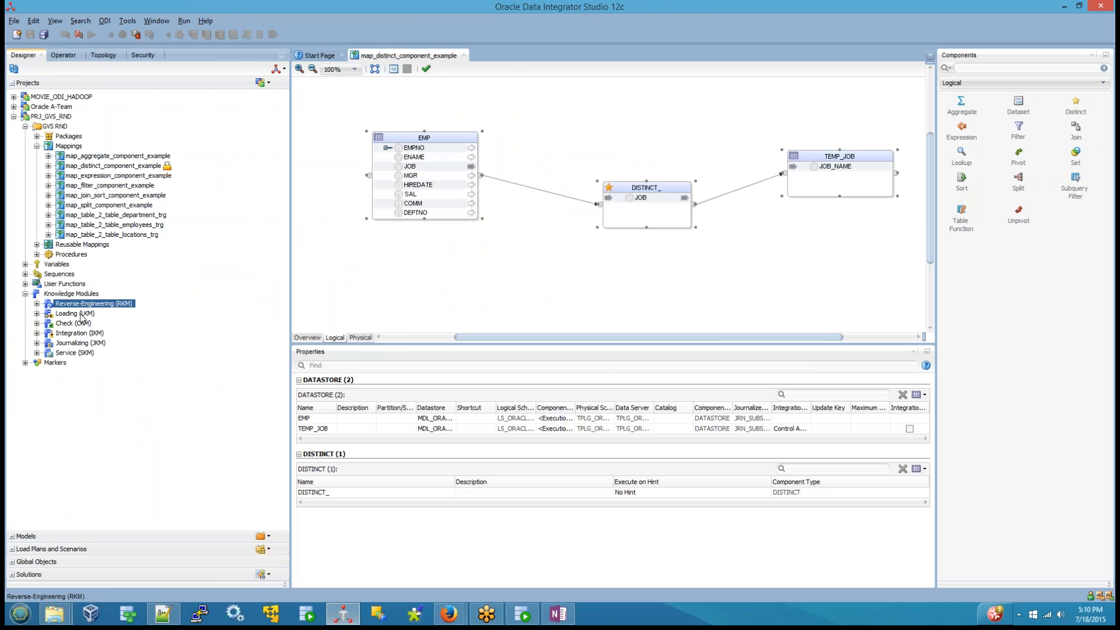
click(83, 315)
click(83, 324)
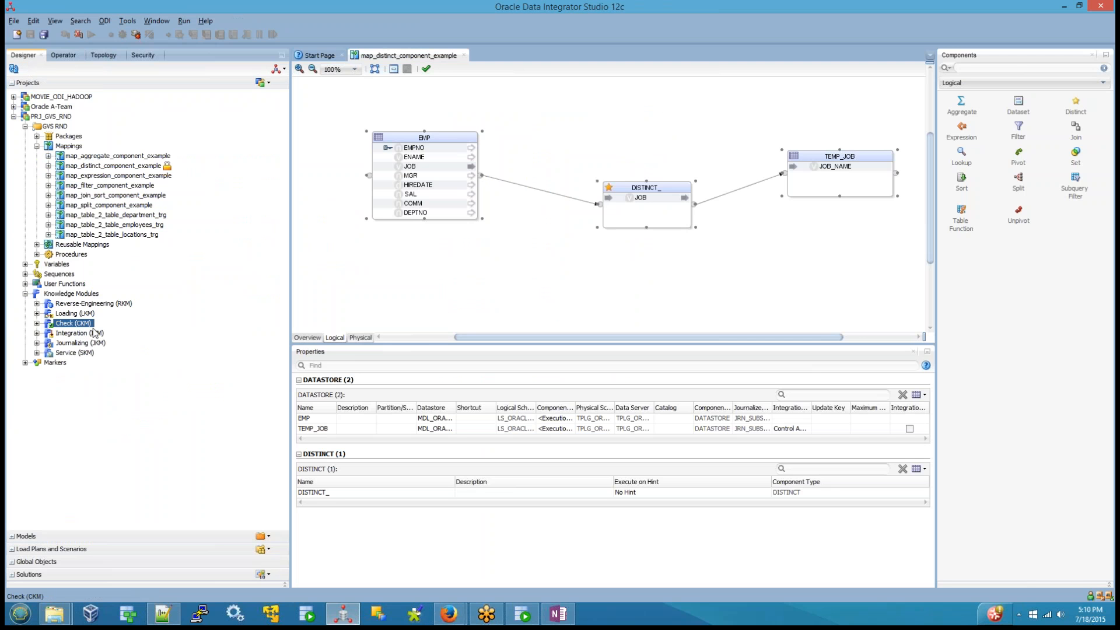
click(89, 333)
click(92, 345)
click(90, 353)
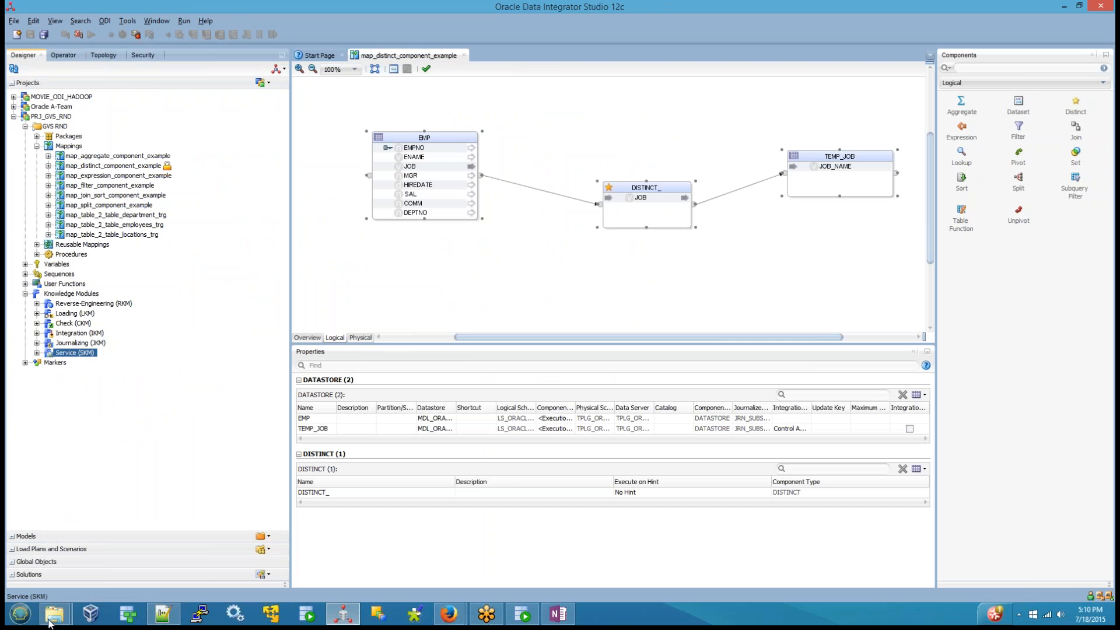
Step: Switch to the ODI_CLASS_BATCH_6 folder, refresh it and view the ikm_description_2 image
mouse_move(56, 616)
click(225, 512)
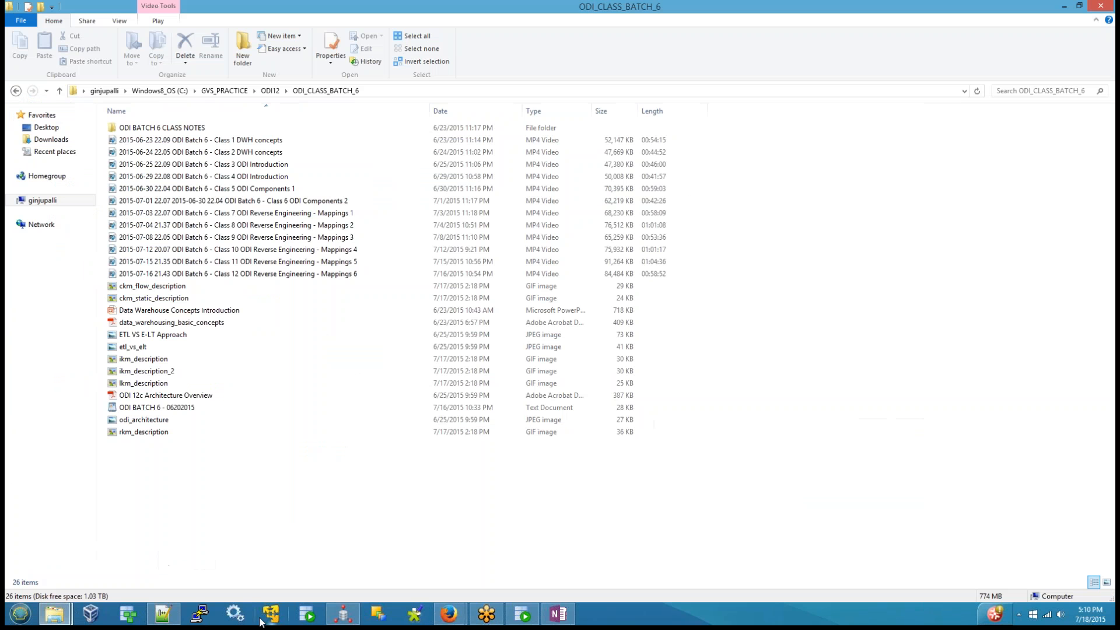
right_click(250, 528)
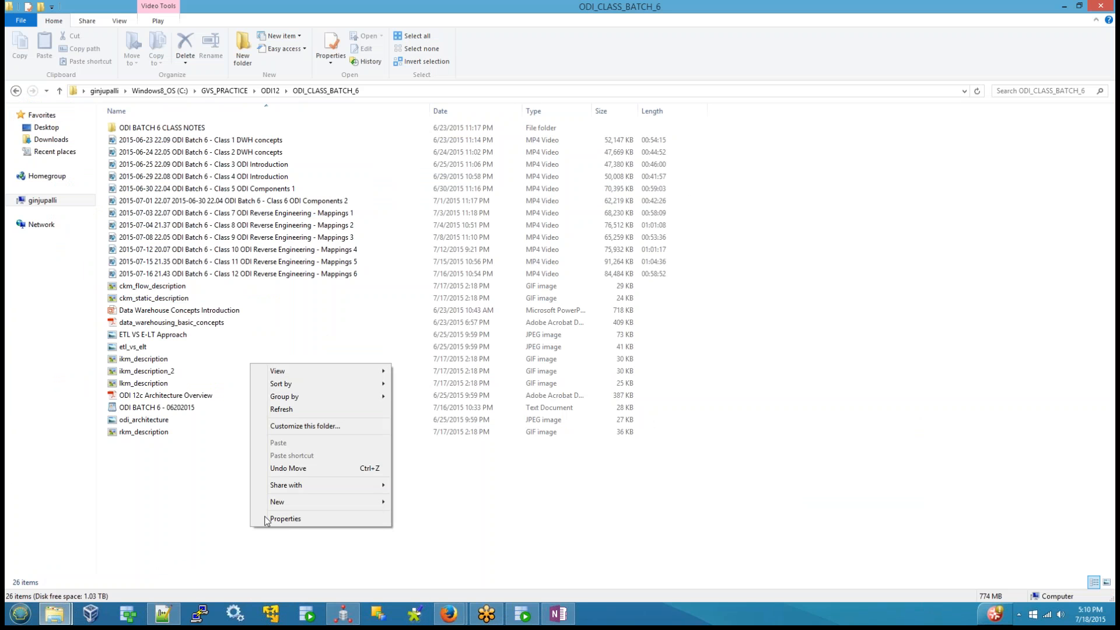
click(281, 410)
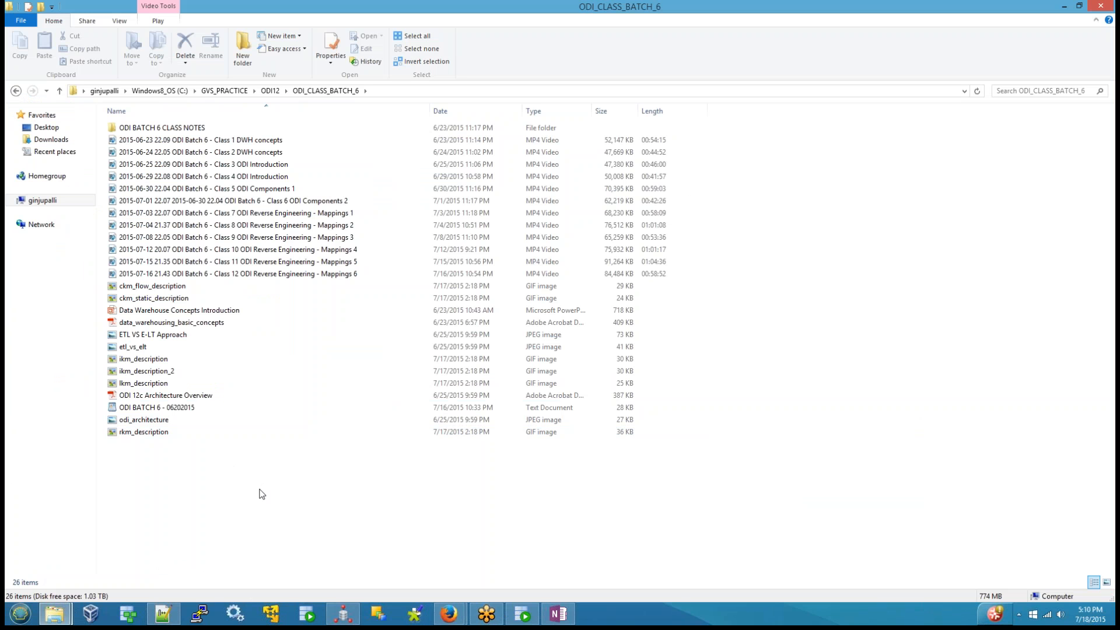
click(156, 376)
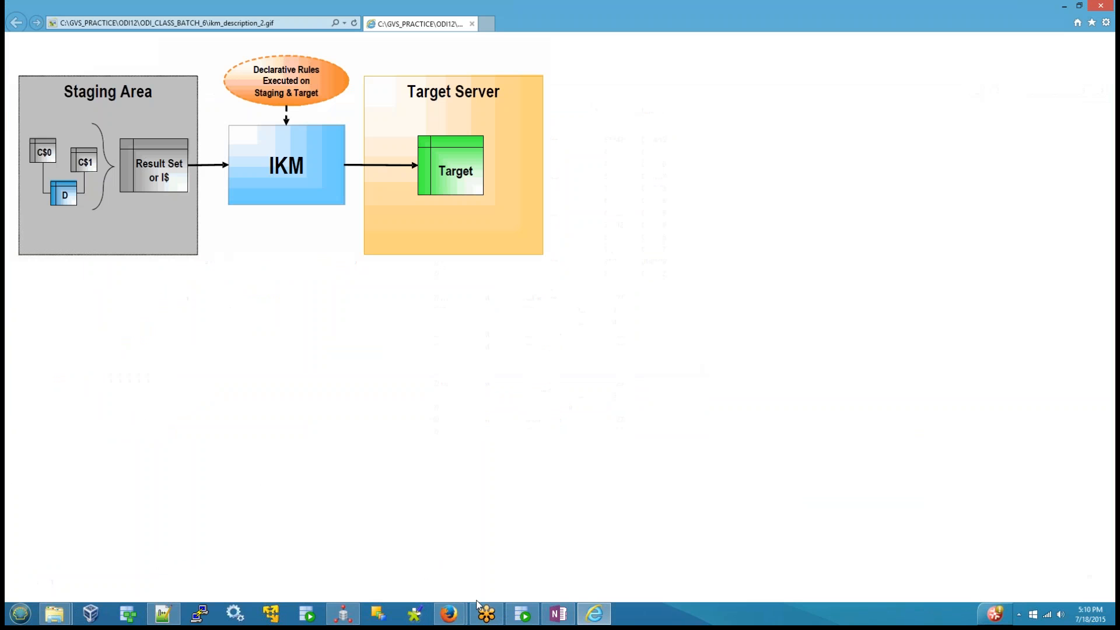
click(1101, 5)
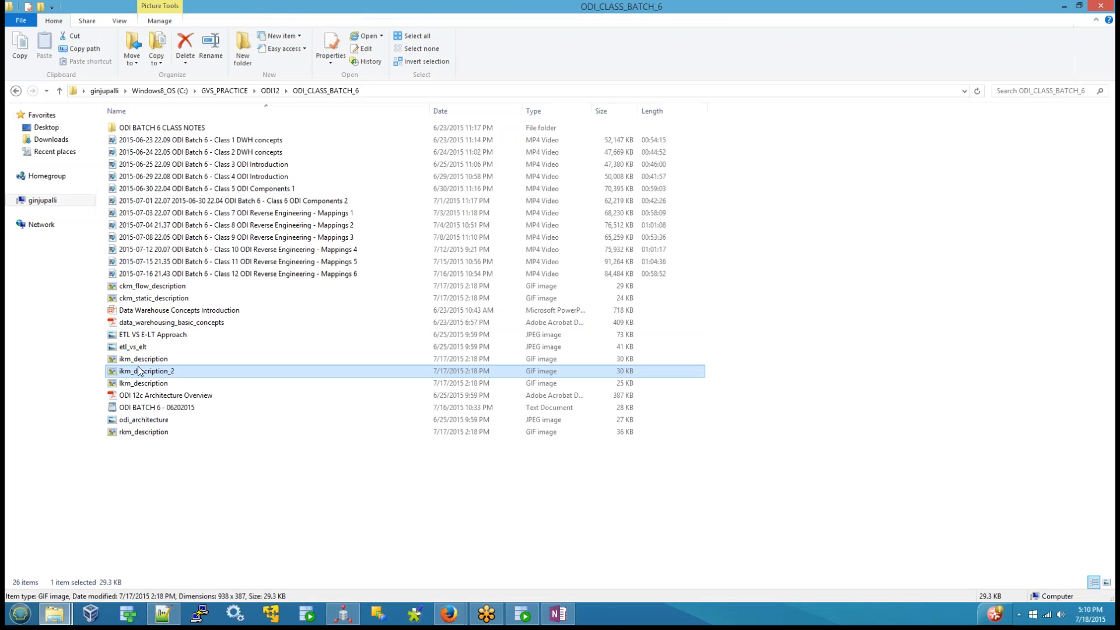
Step: View the ikm_description image, close it and open lkm_description to examine the LKM flow from source to staging
double_click(141, 360)
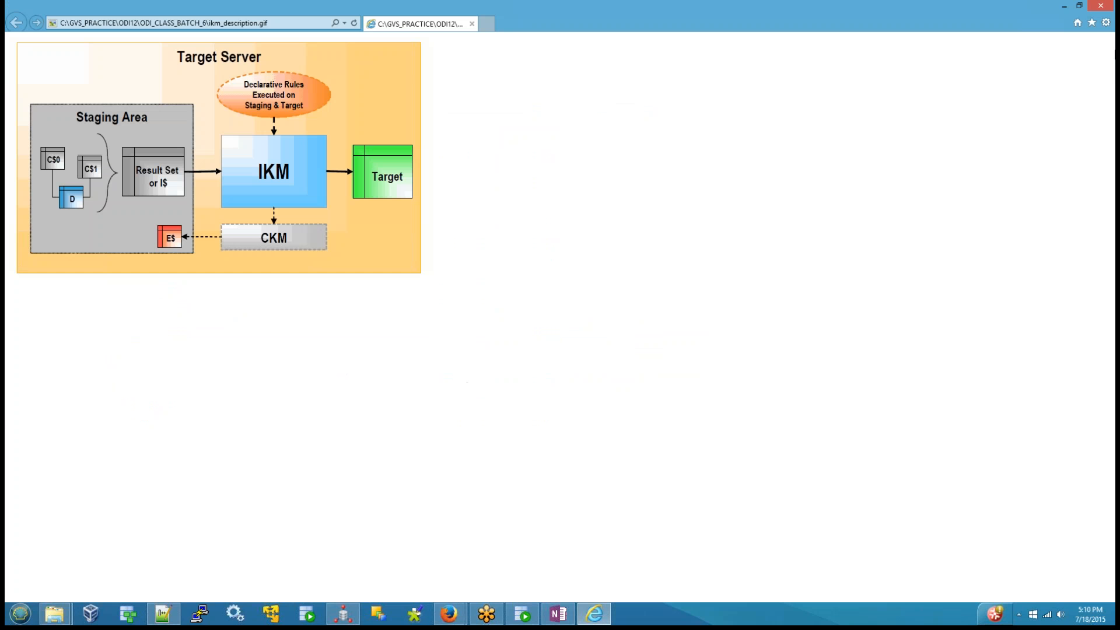
click(1101, 6)
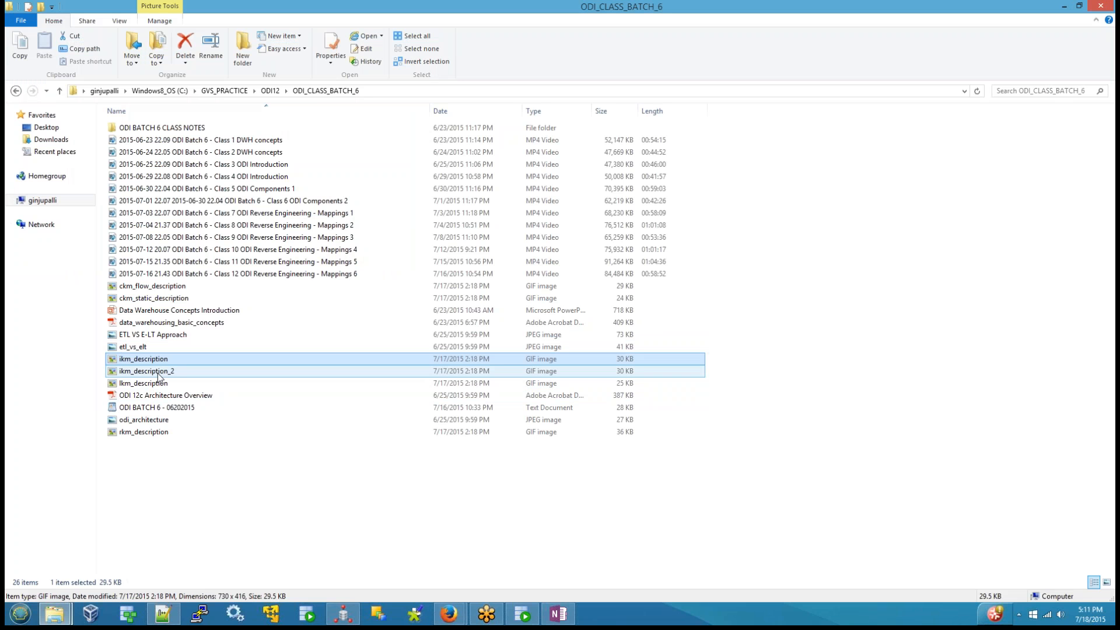
double_click(159, 383)
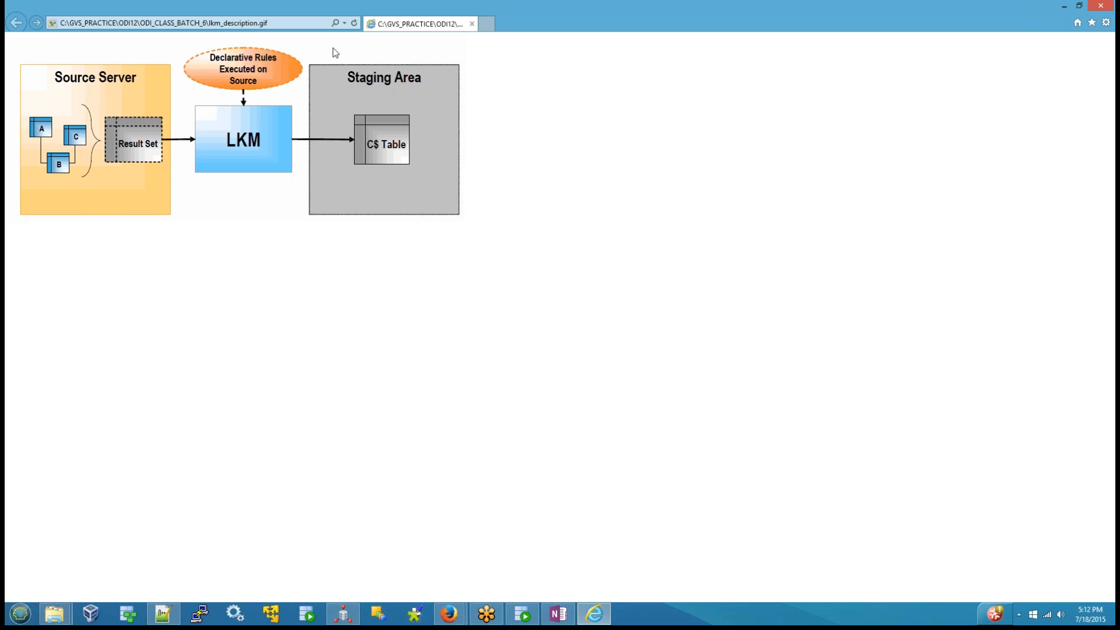
Step: Switch to ODI Studio, try the Source execution hint on the DISTINCT_ component's JOB attribute and reset it to No Hint
click(355, 610)
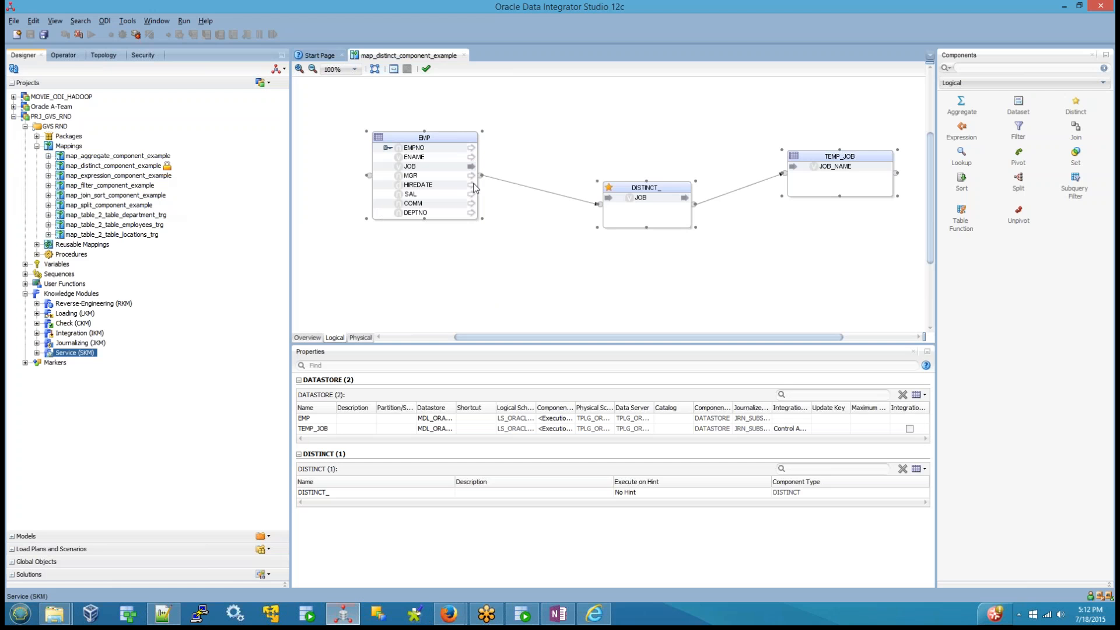
click(642, 198)
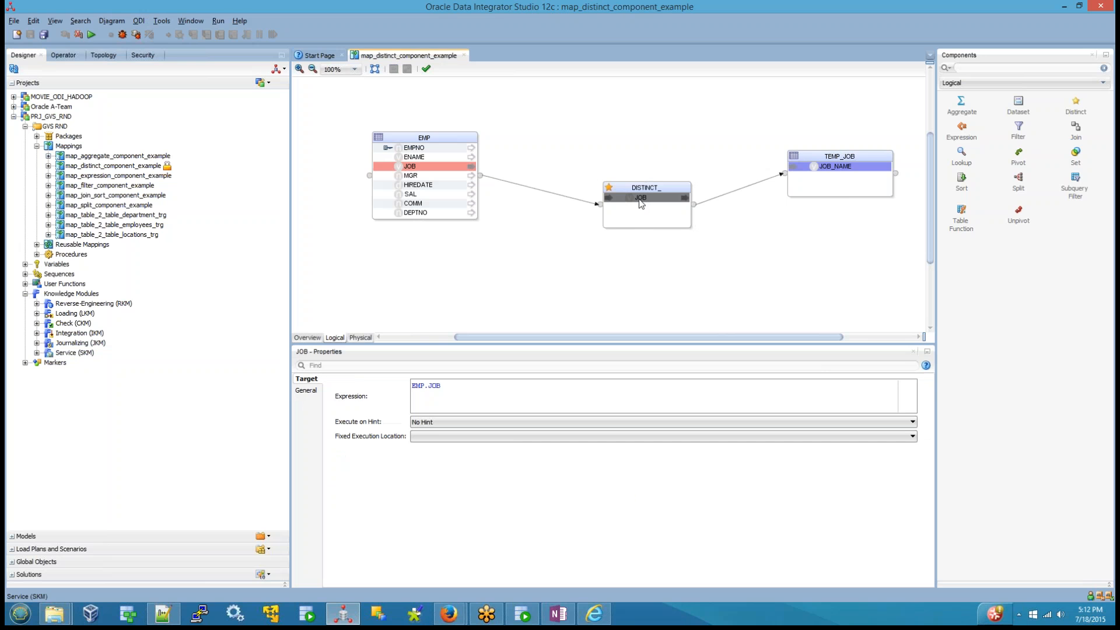
click(434, 423)
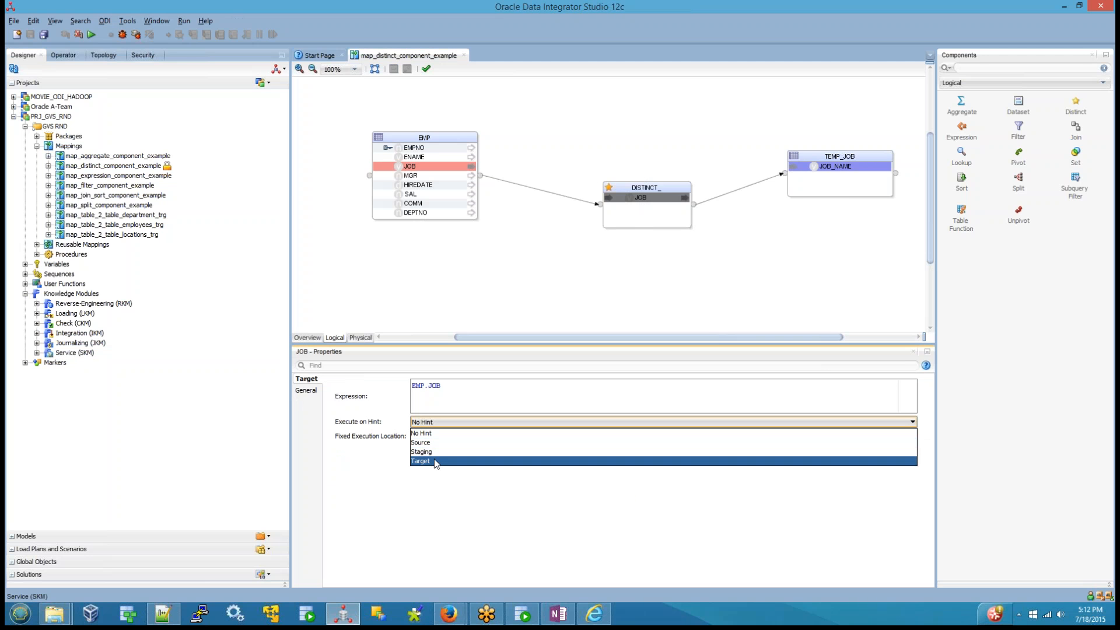
click(420, 443)
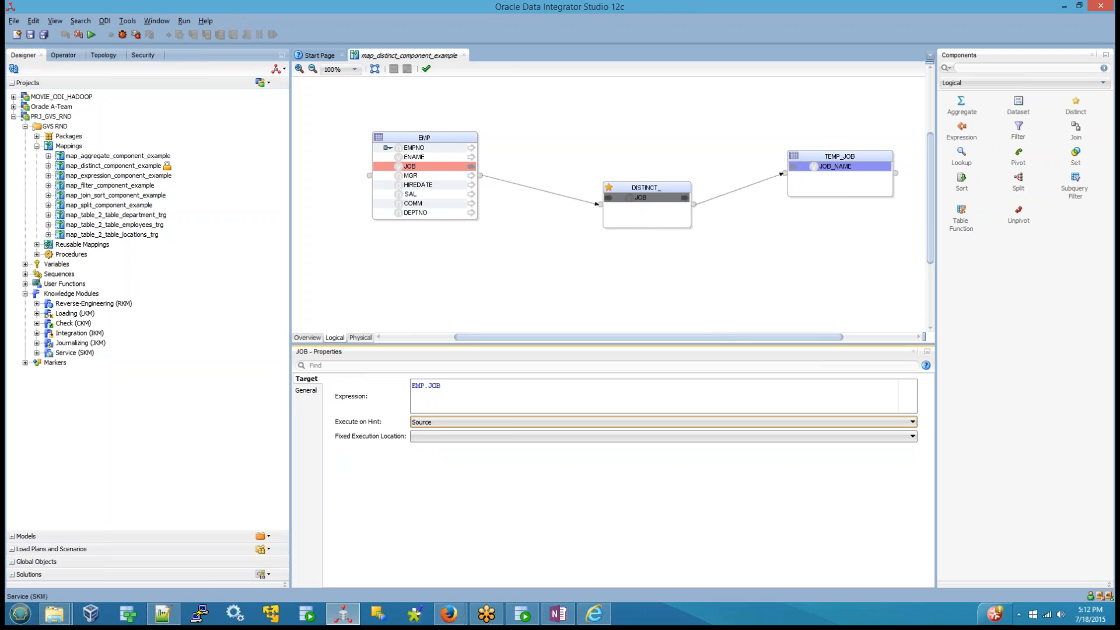
click(433, 423)
click(431, 432)
click(450, 245)
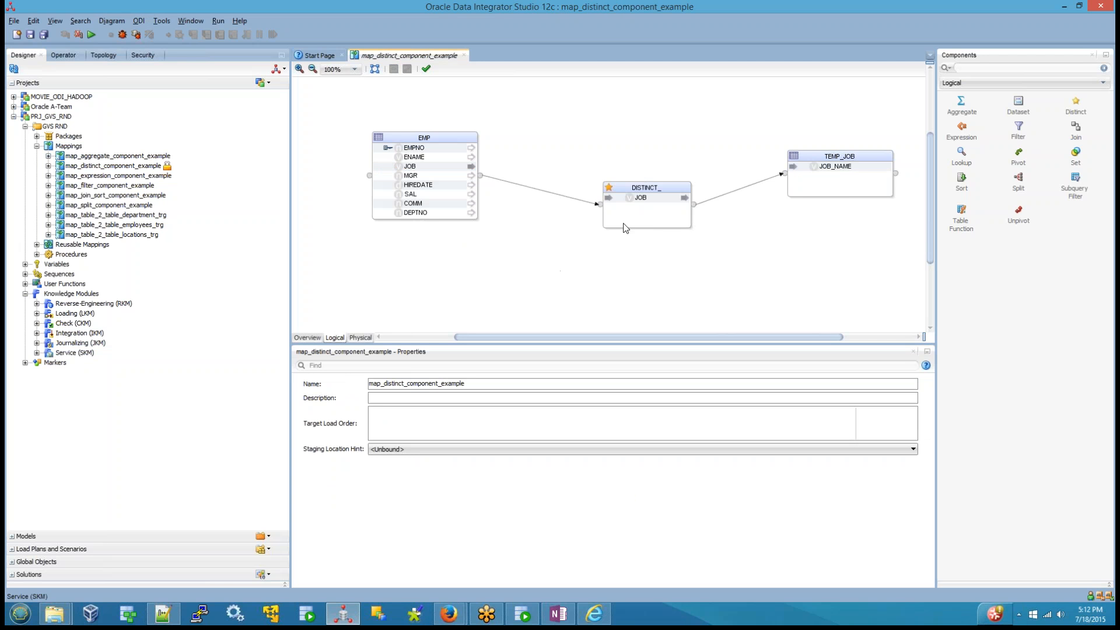
Step: Return to the lkm_description image in Internet Explorer, review the LKM diagram and close it
click(605, 621)
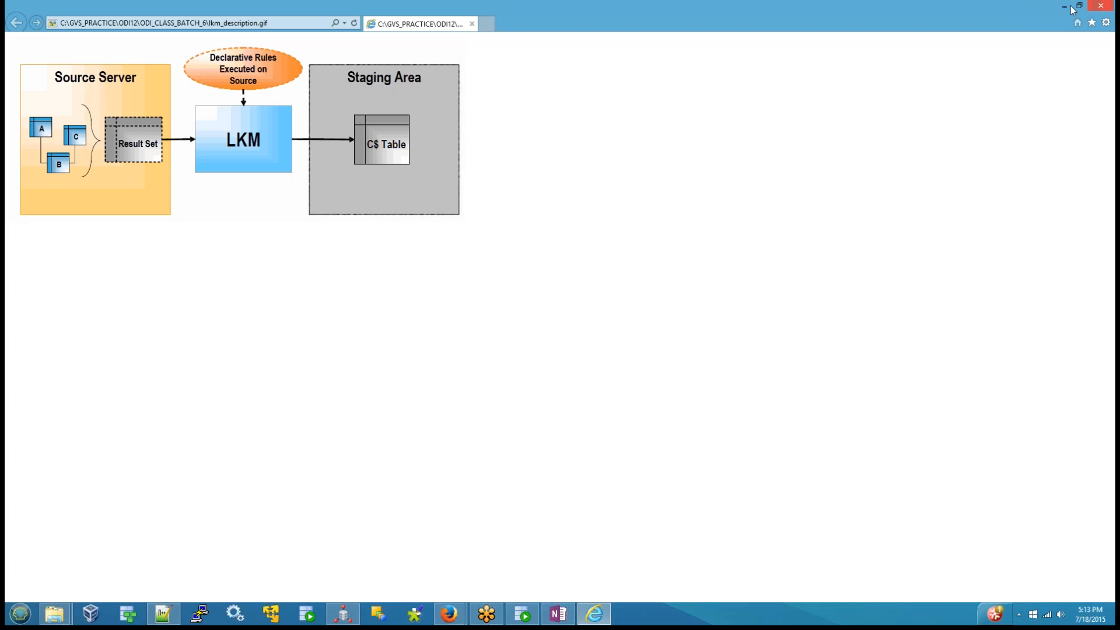
mouse_move(1090, 7)
click(1098, 7)
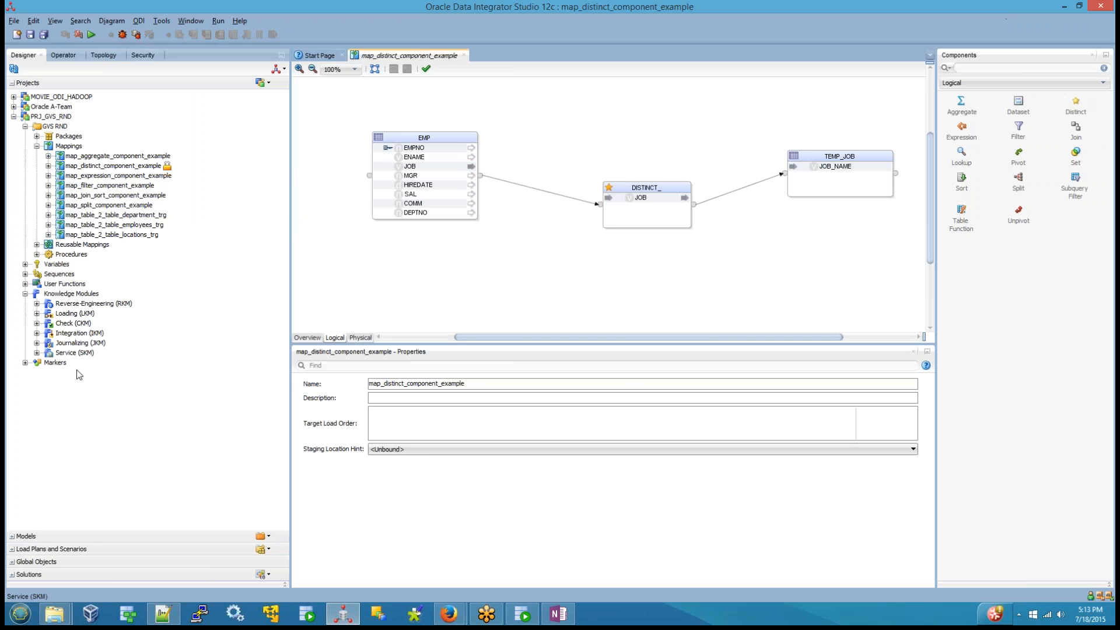
Step: Switch to the ODI_CLASS_BATCH_6 folder and examine the ikm_description diagram with its staging area on the target server
click(55, 615)
click(185, 516)
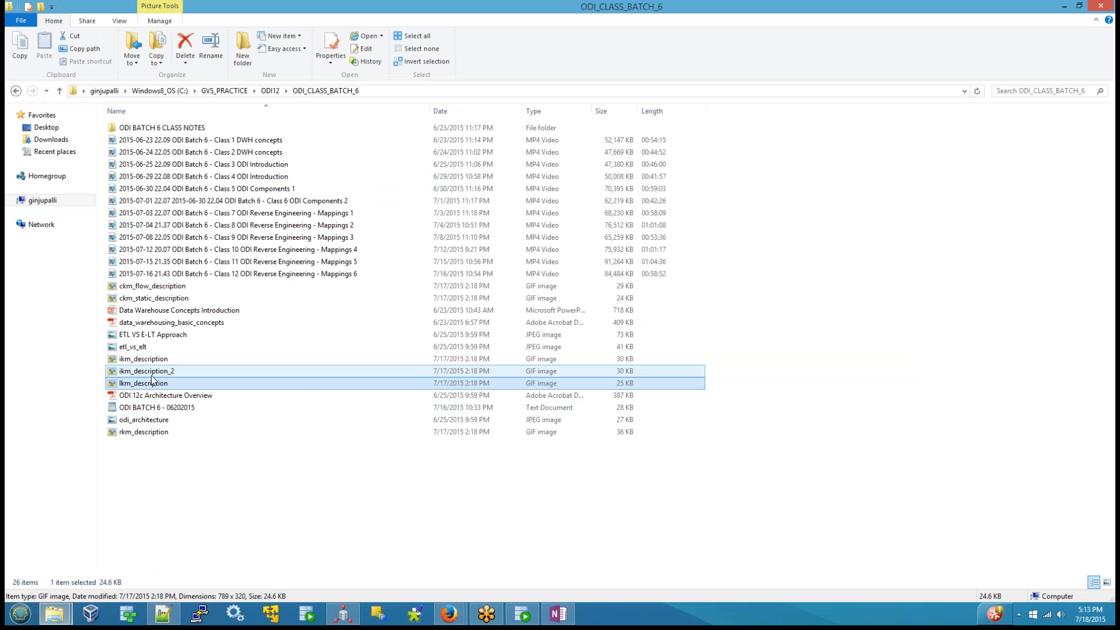
double_click(144, 359)
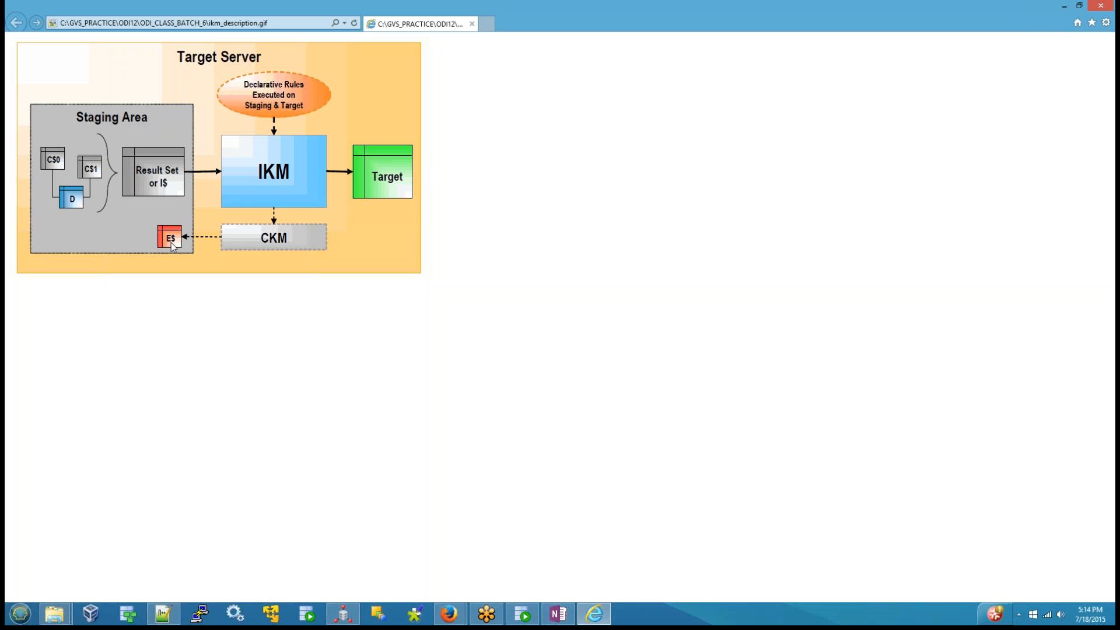
click(1101, 6)
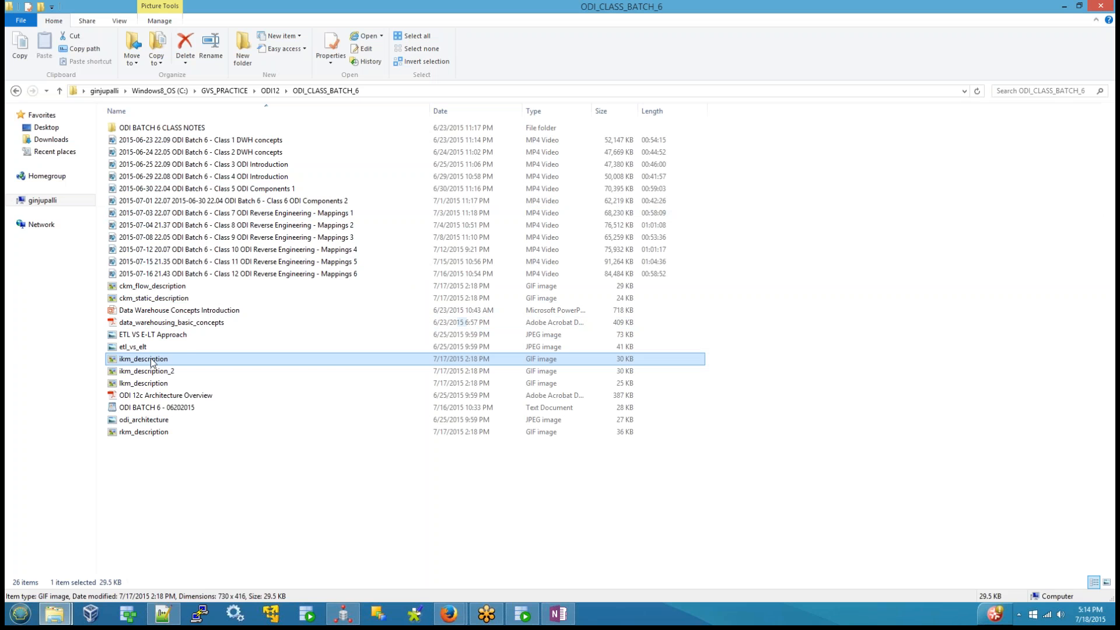
Step: Open ikm_description_2 and ikm_description together, compare the two IKM diagrams and close both images
double_click(153, 372)
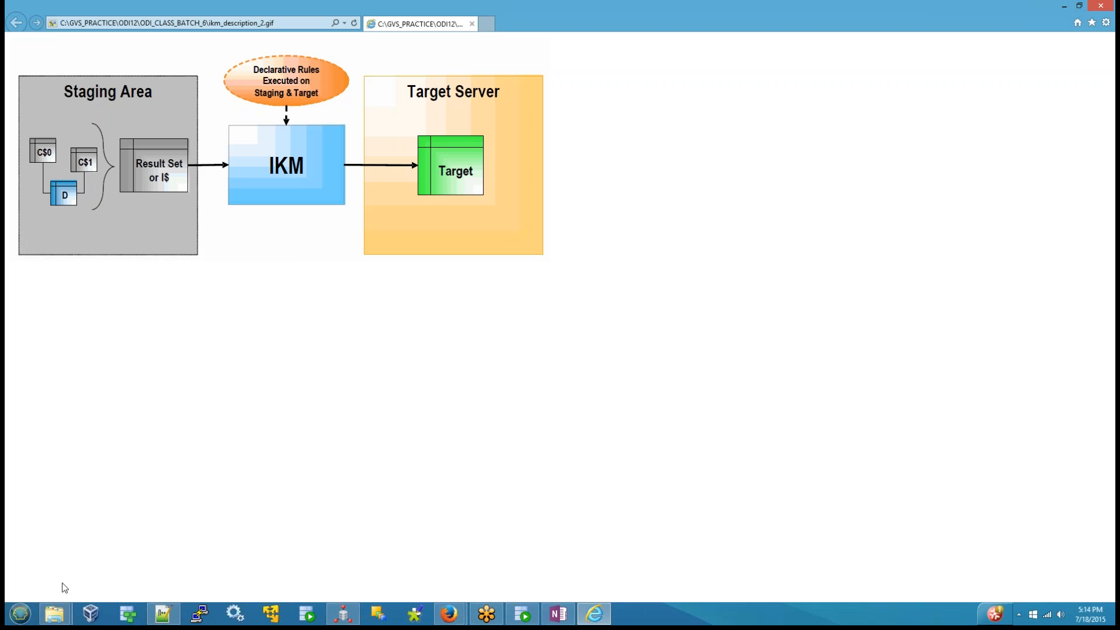
mouse_move(56, 614)
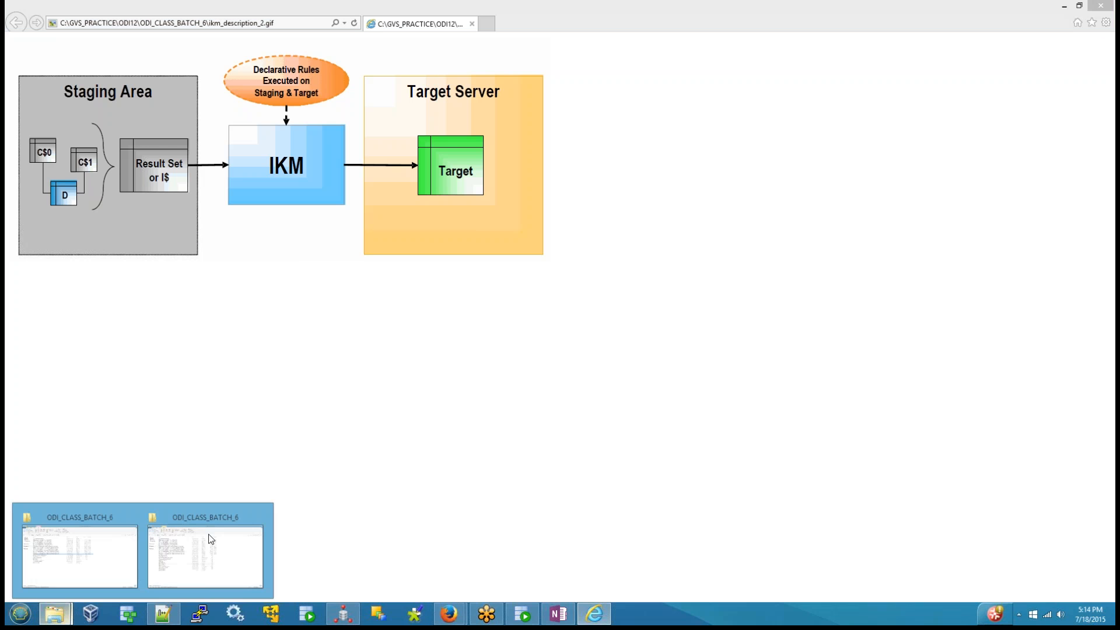
click(195, 507)
double_click(146, 359)
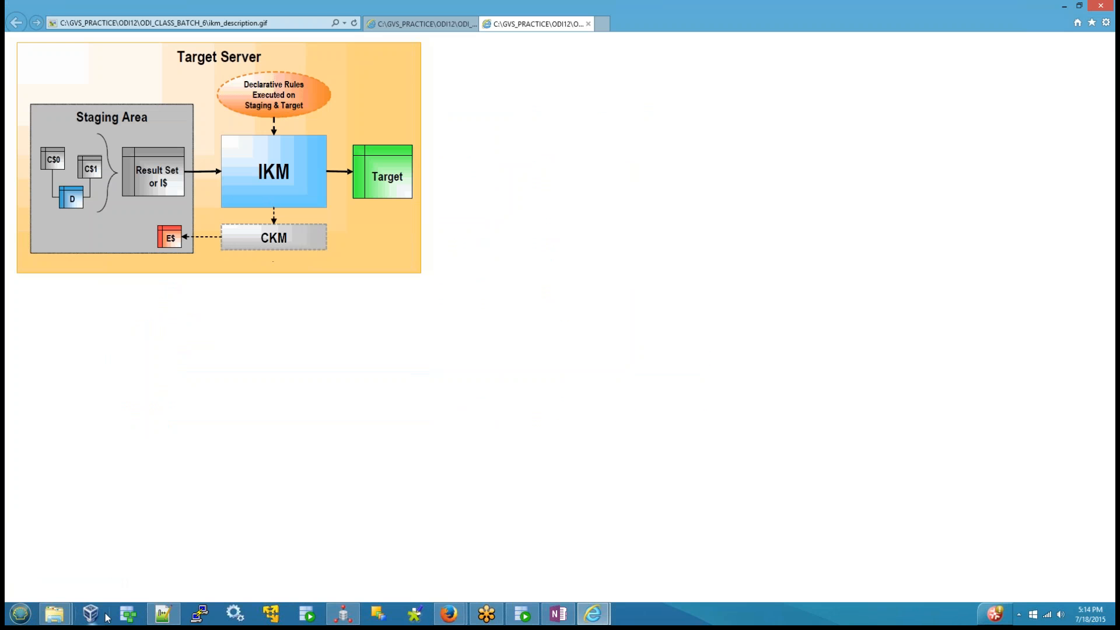
click(601, 617)
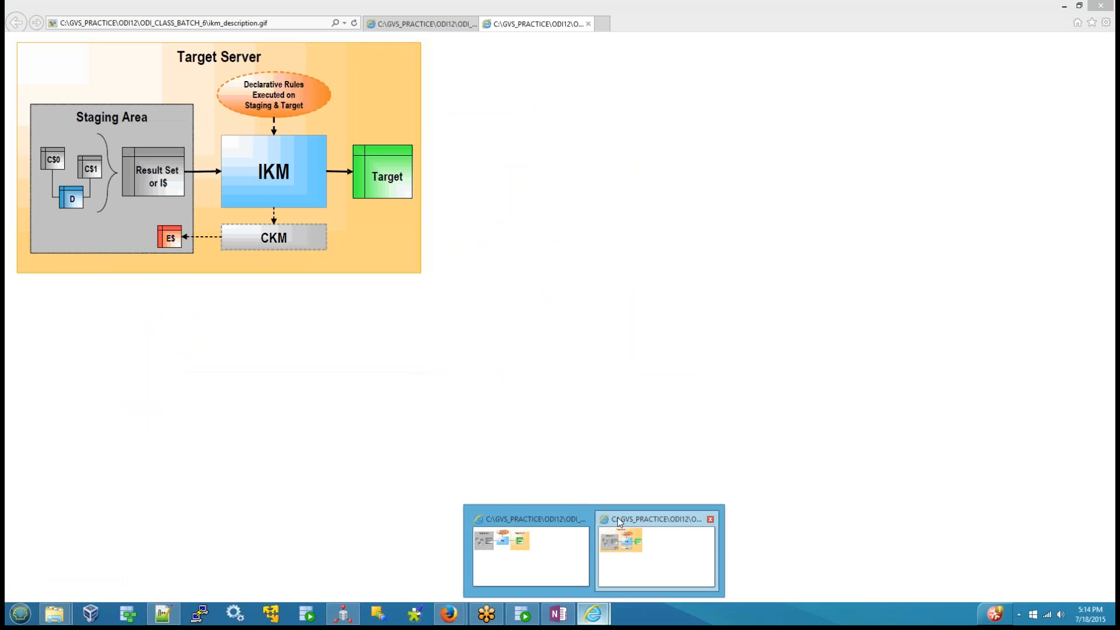
click(554, 517)
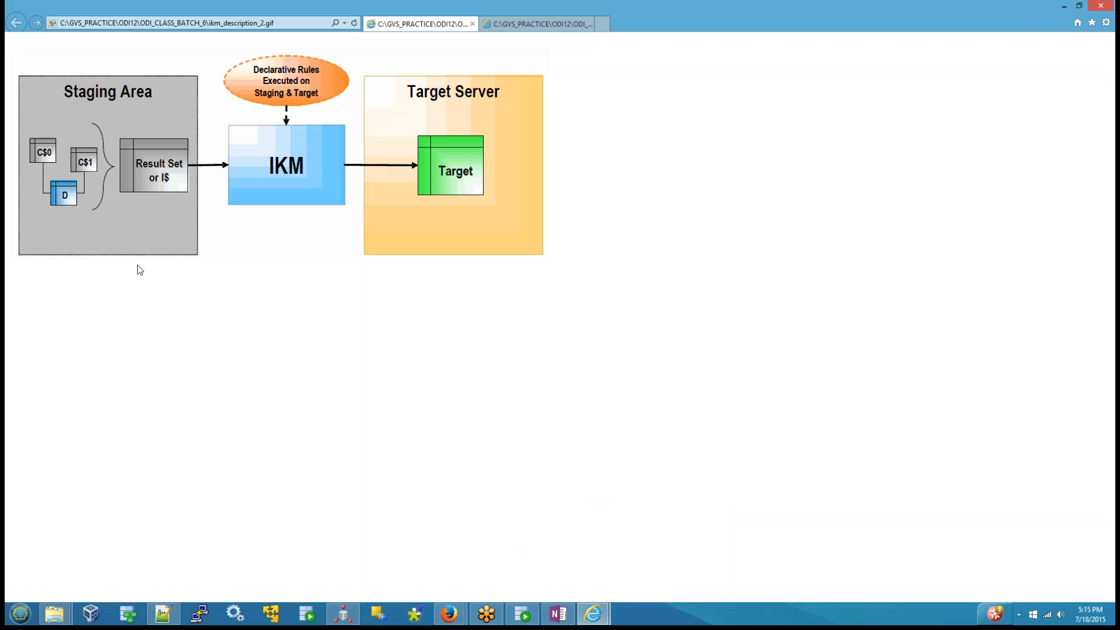
click(1102, 5)
click(560, 311)
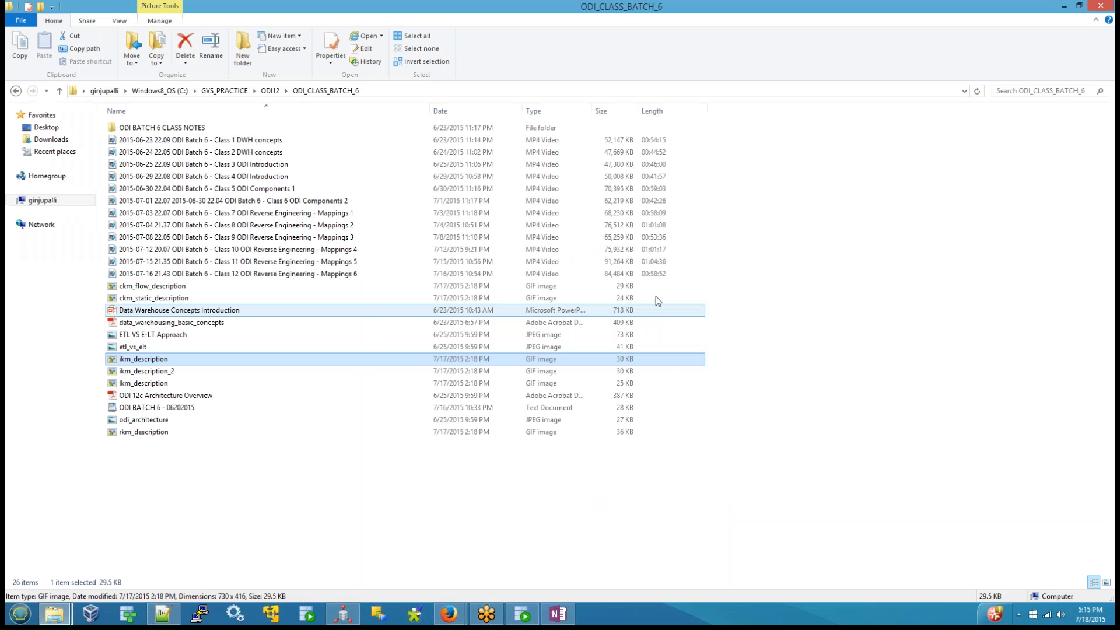
Step: Switch to ODI Studio and show the physical design of map_distinct_component_example
click(150, 286)
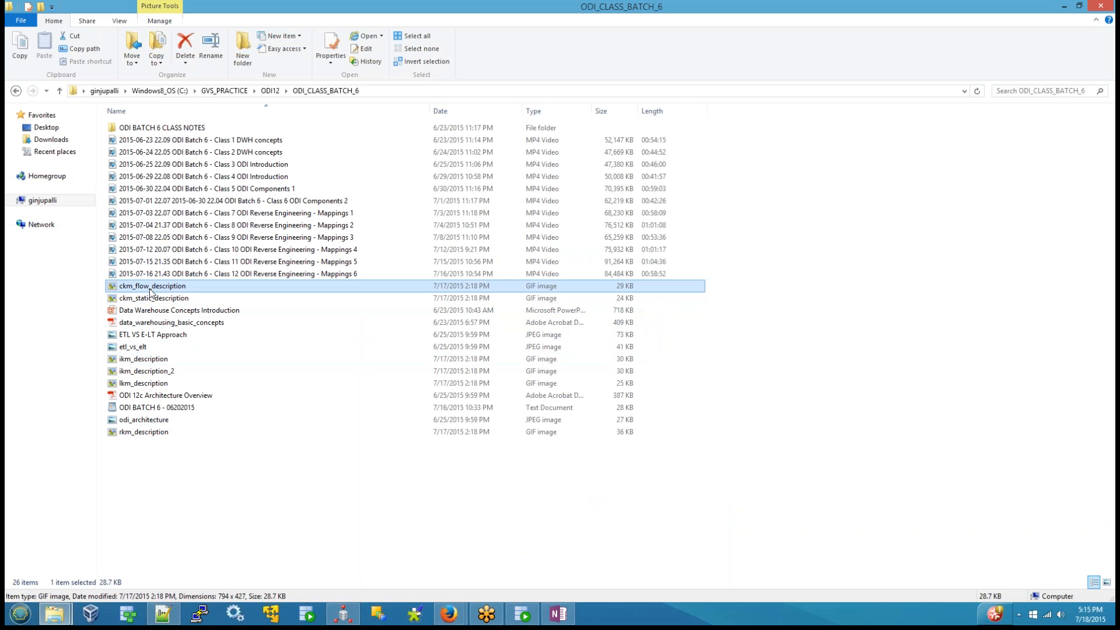
click(344, 614)
click(351, 338)
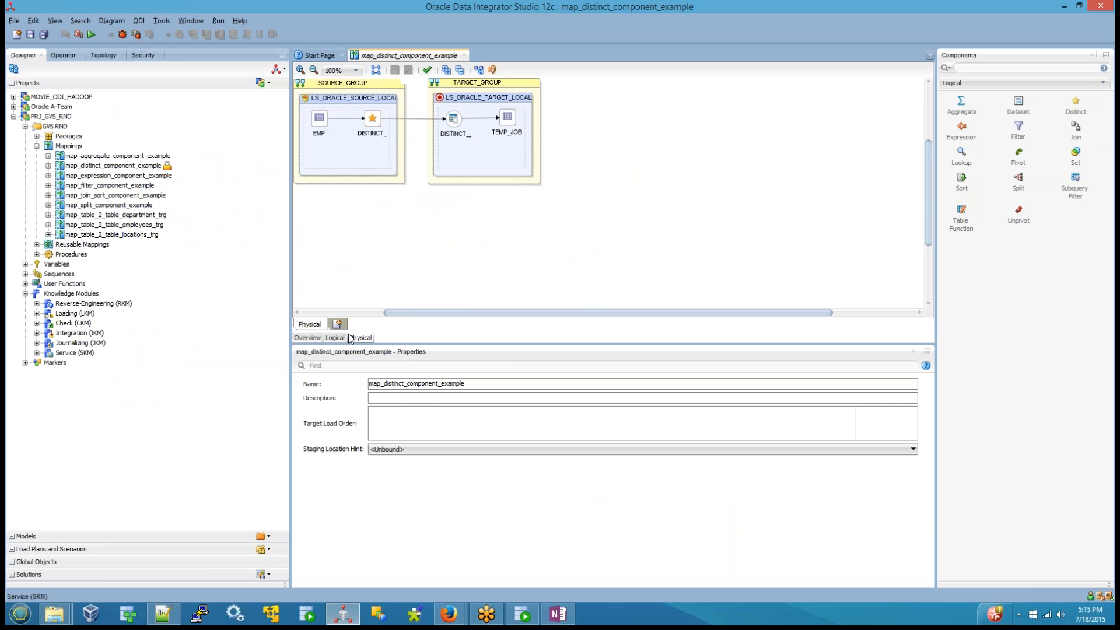
Step: Show TEMP_JOB's Integration Knowledge Module options in the physical design and point out FLOW_CONTROL and STATIC_CONTROL
click(501, 121)
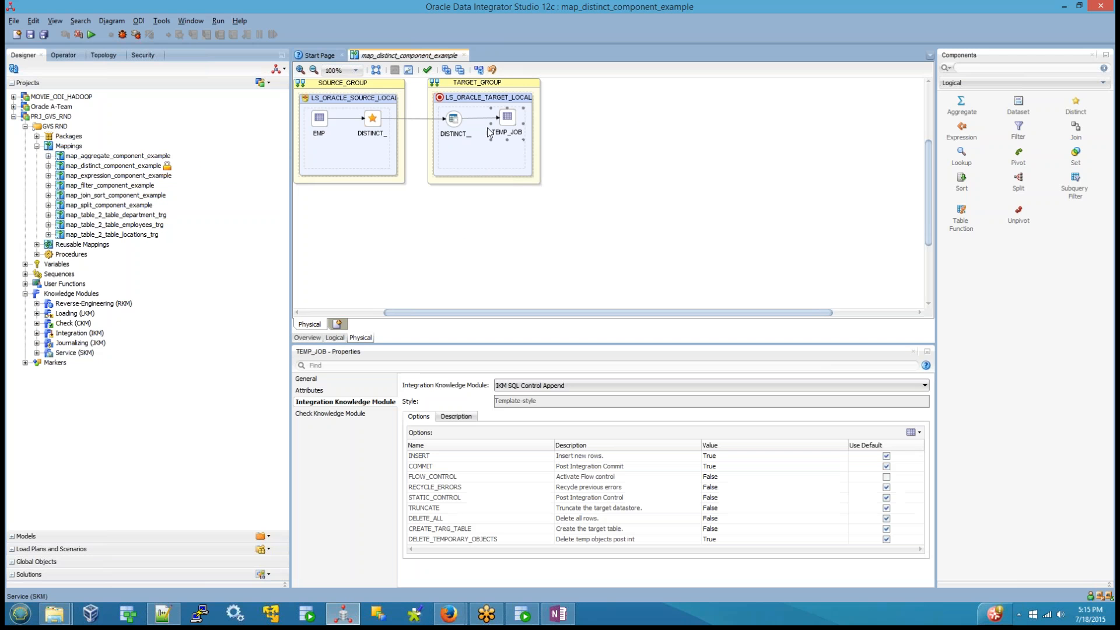
click(439, 478)
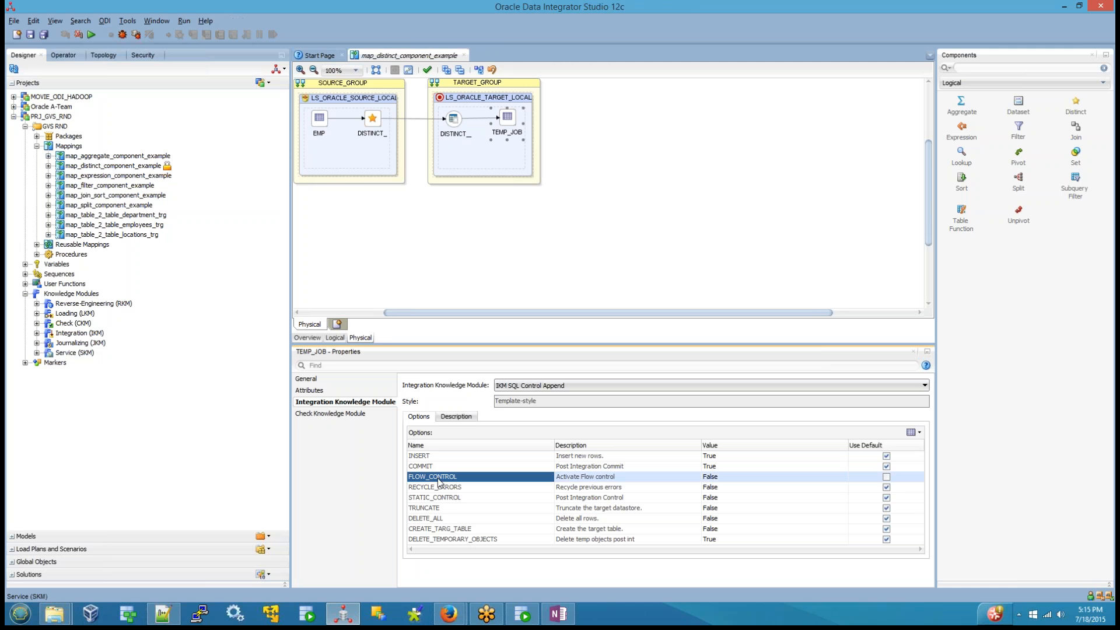
click(455, 498)
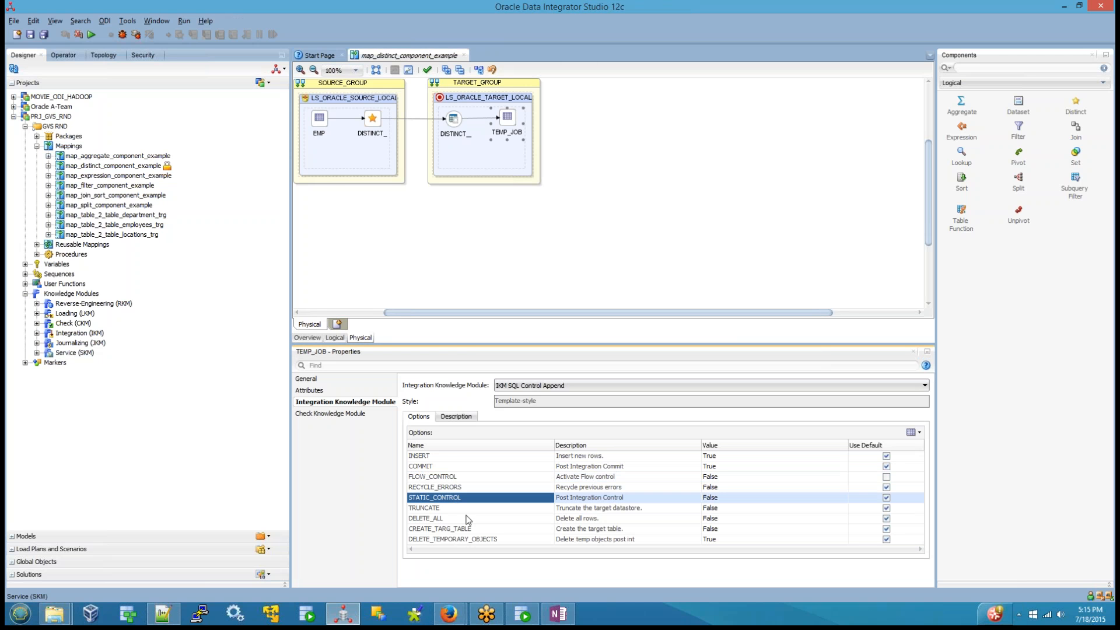
click(447, 477)
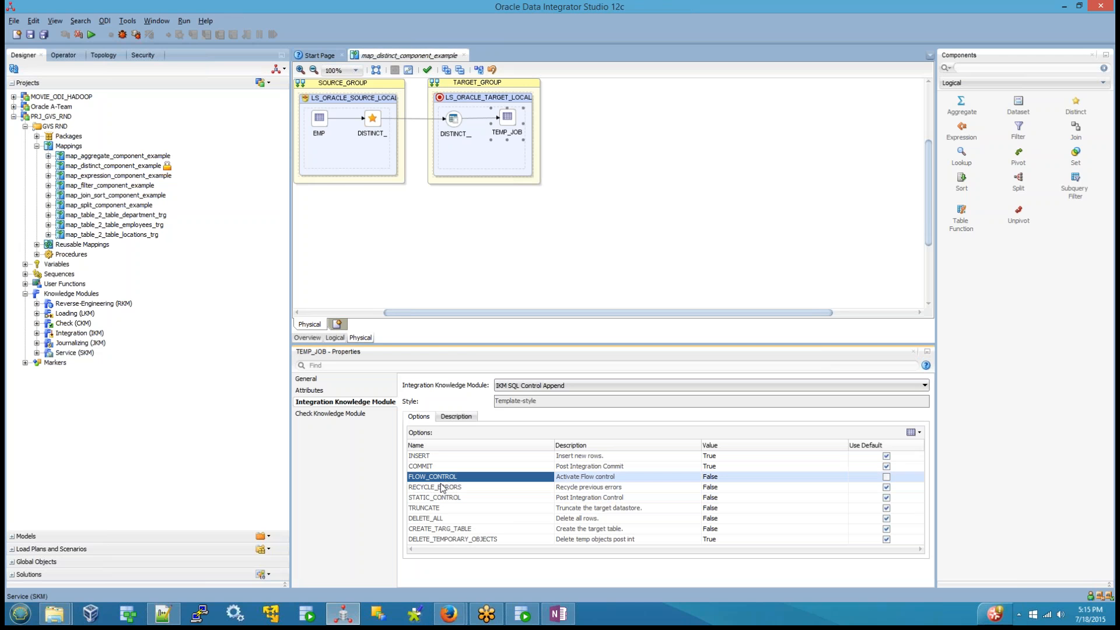
ctrl+click(439, 500)
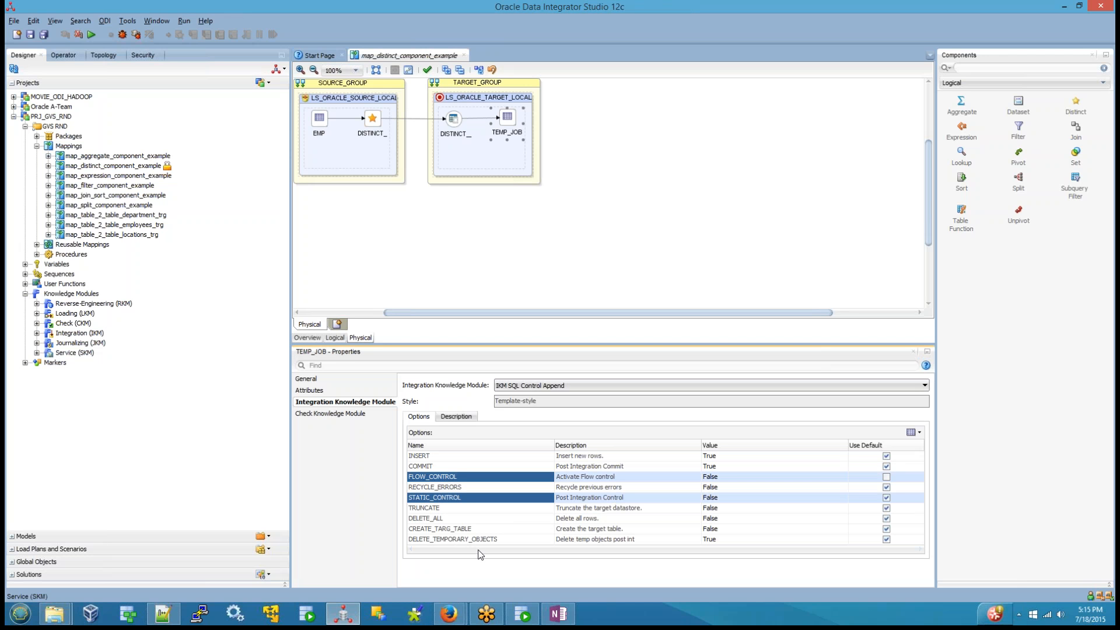
Step: Switch to the ODI_CLASS_BATCH_6 folder and open the ckm_flow_description image
click(60, 615)
click(161, 520)
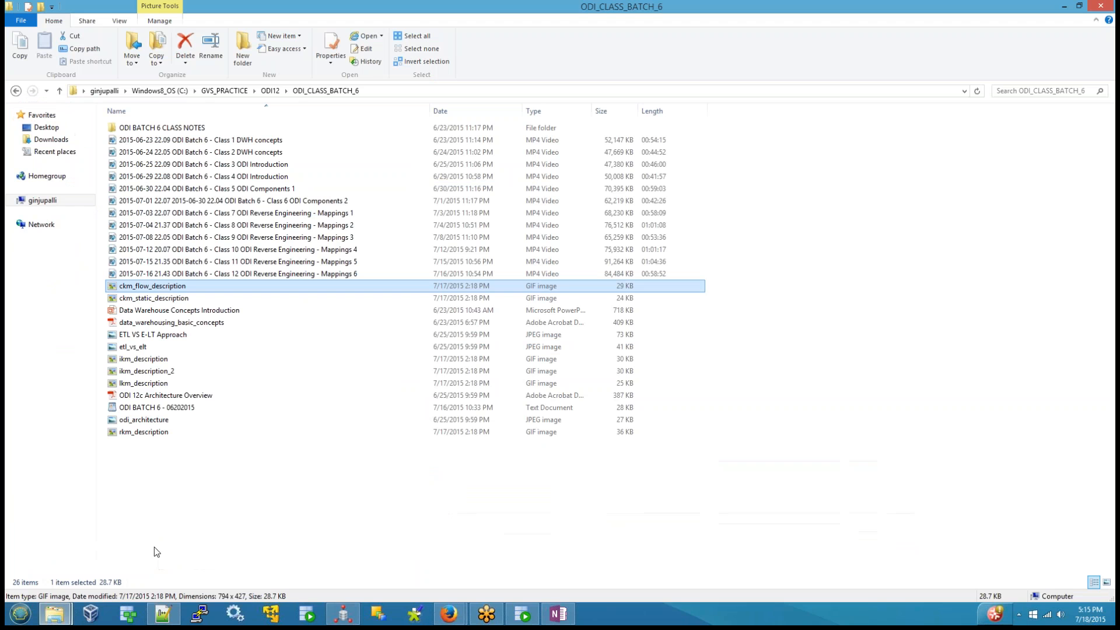
double_click(150, 292)
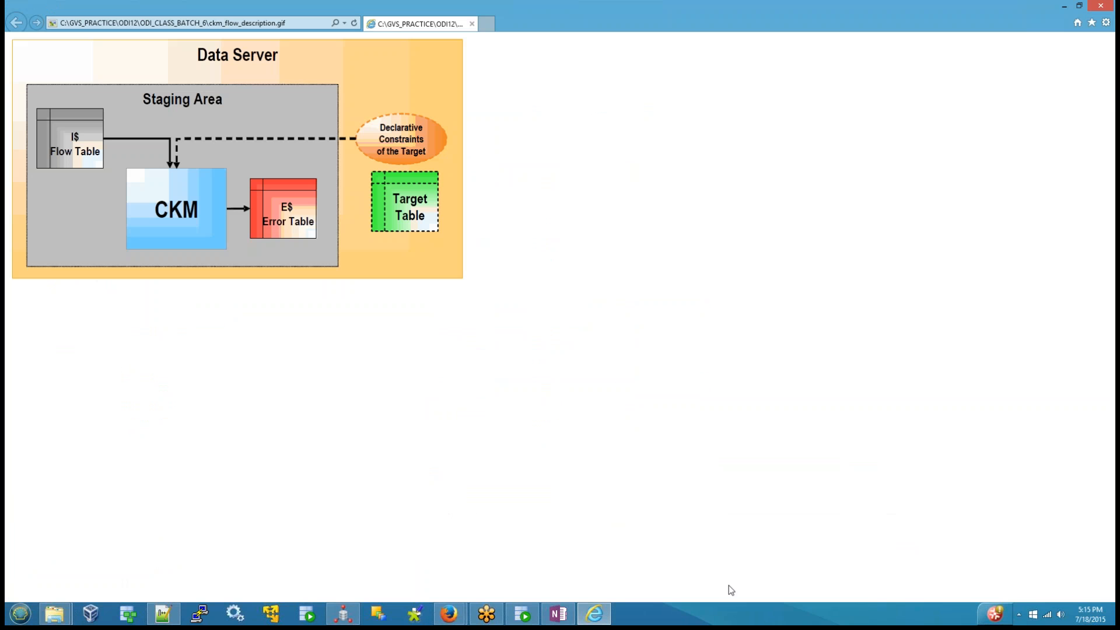